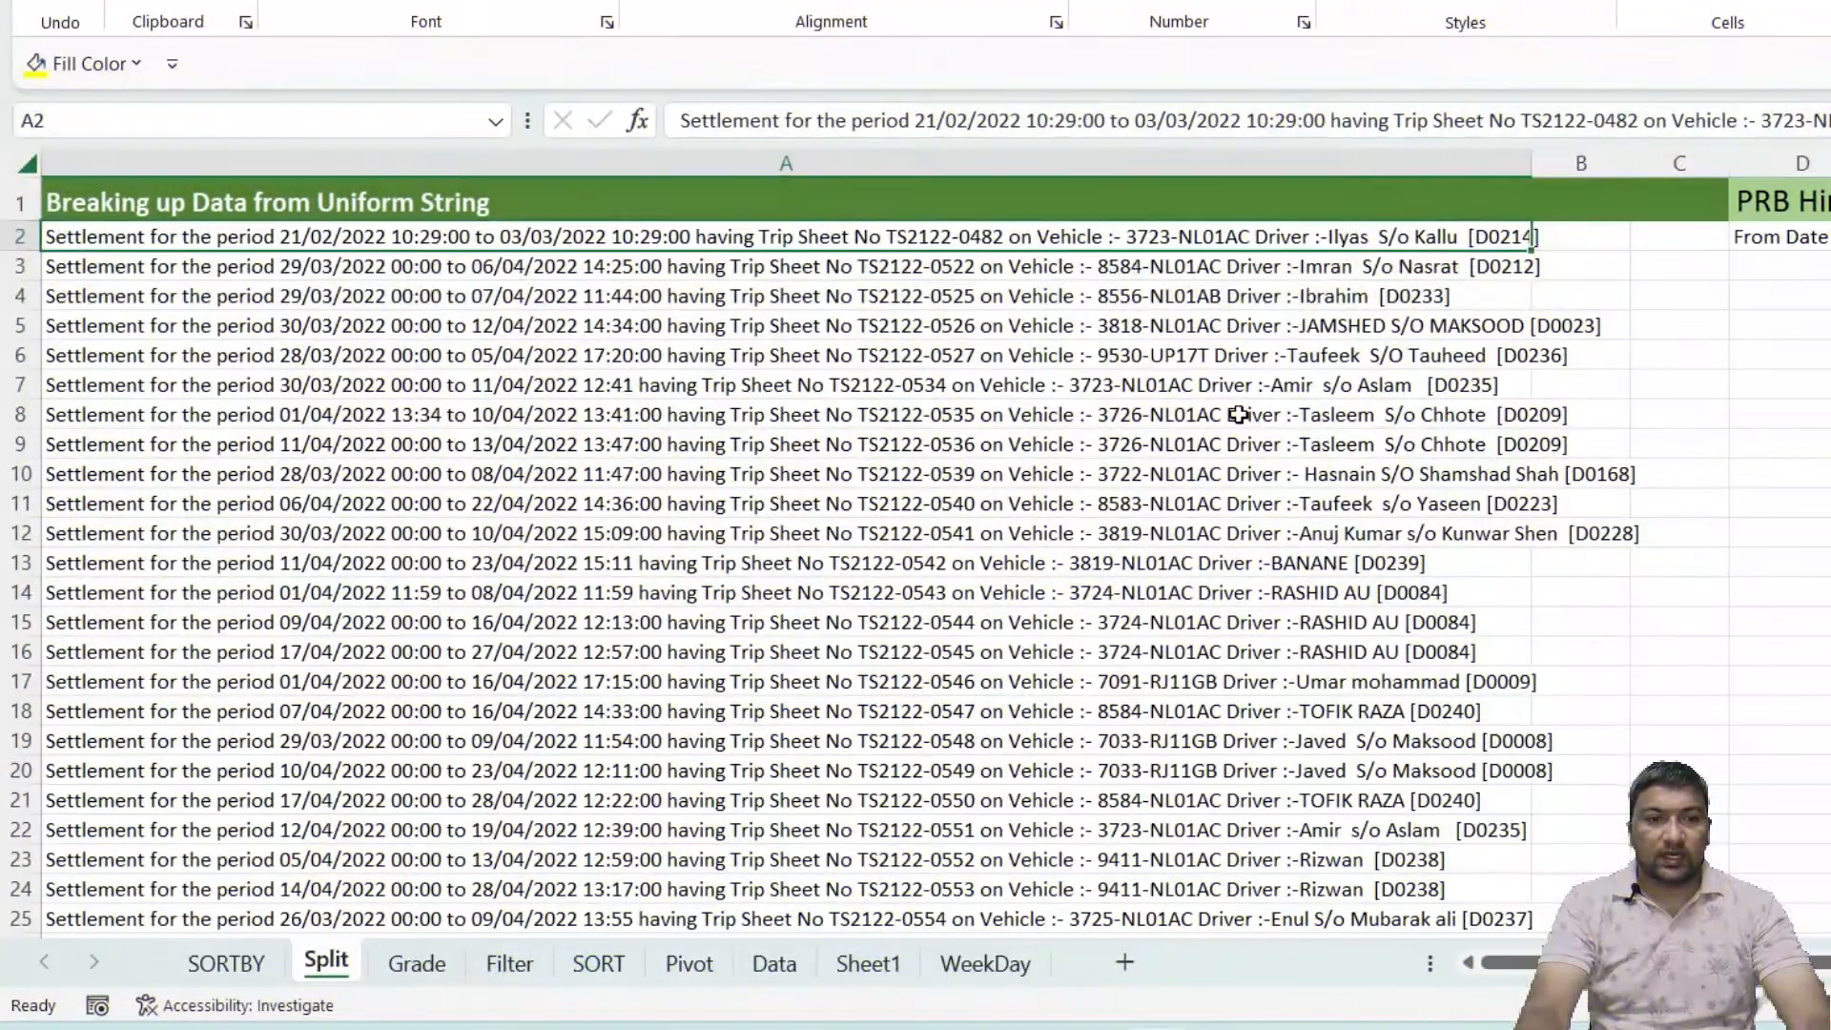
Examine the settlement string in A2 and the From Date, To Date, TS No, Vehicle No and driver headers in row 2
key(Down)
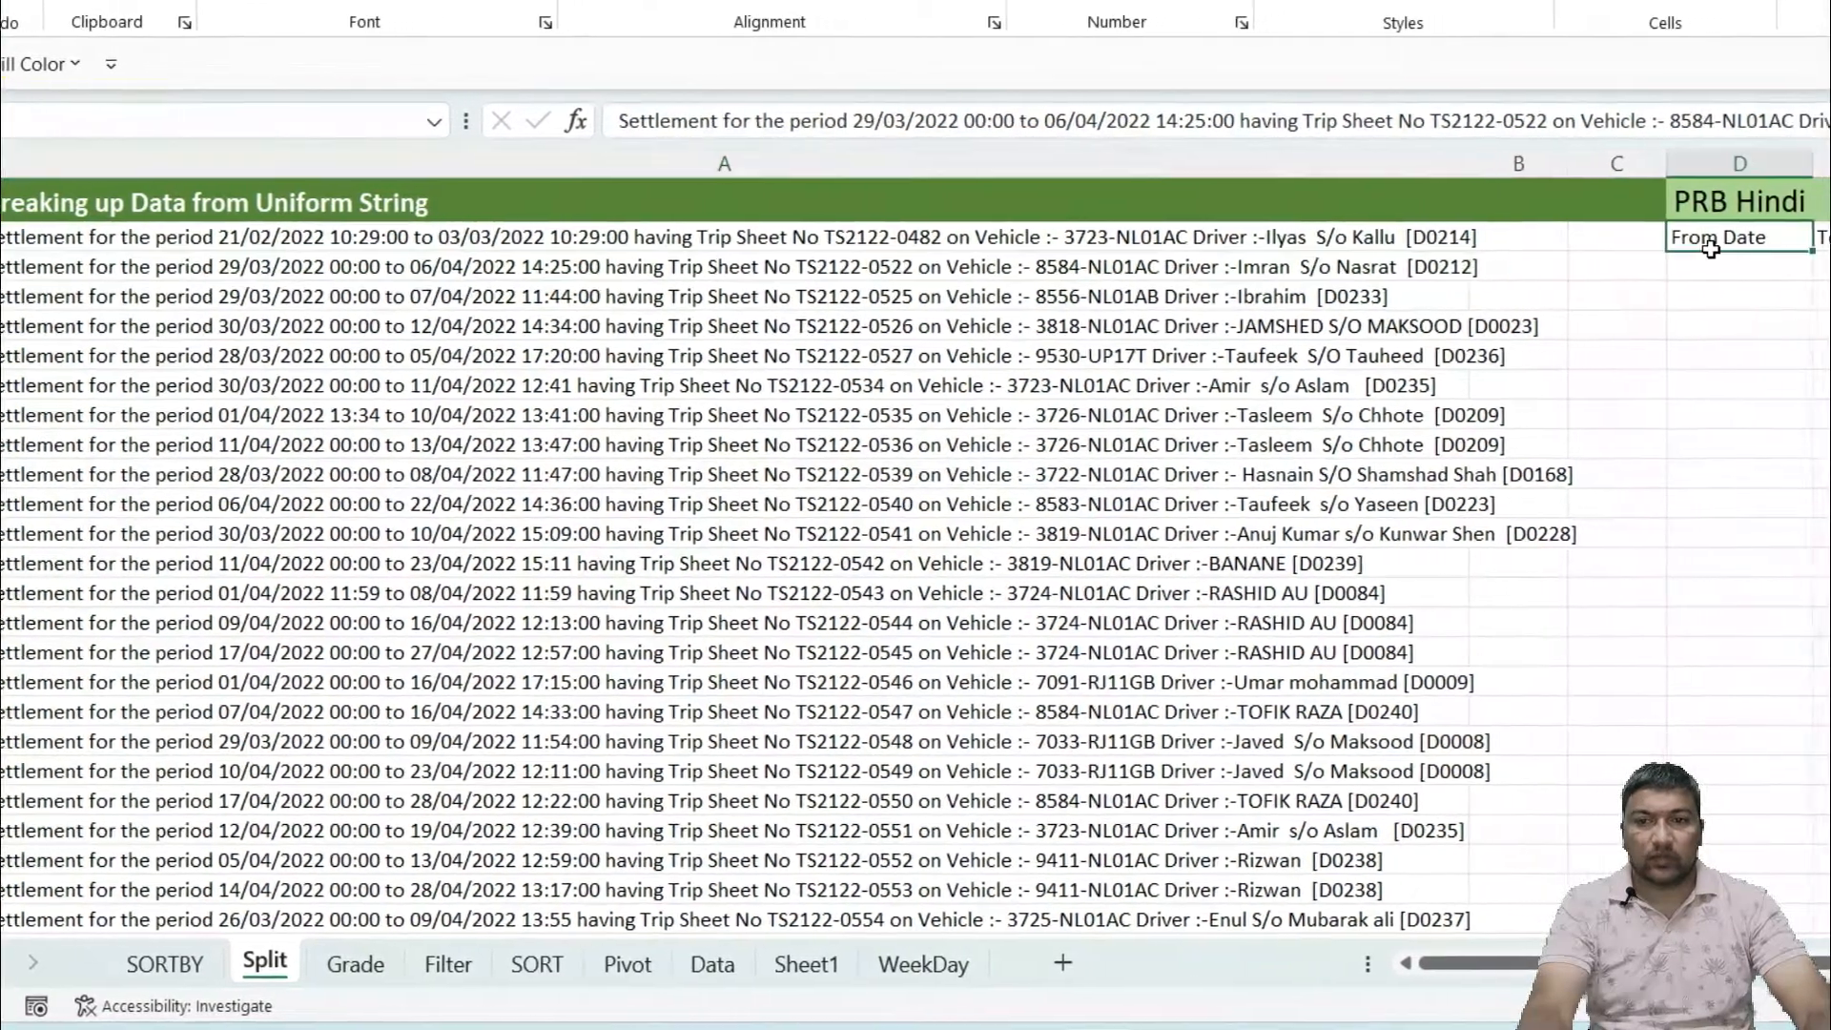
click(1774, 243)
key(Left)
key(Left)
key(Left)
key(Right)
key(Right)
key(Right)
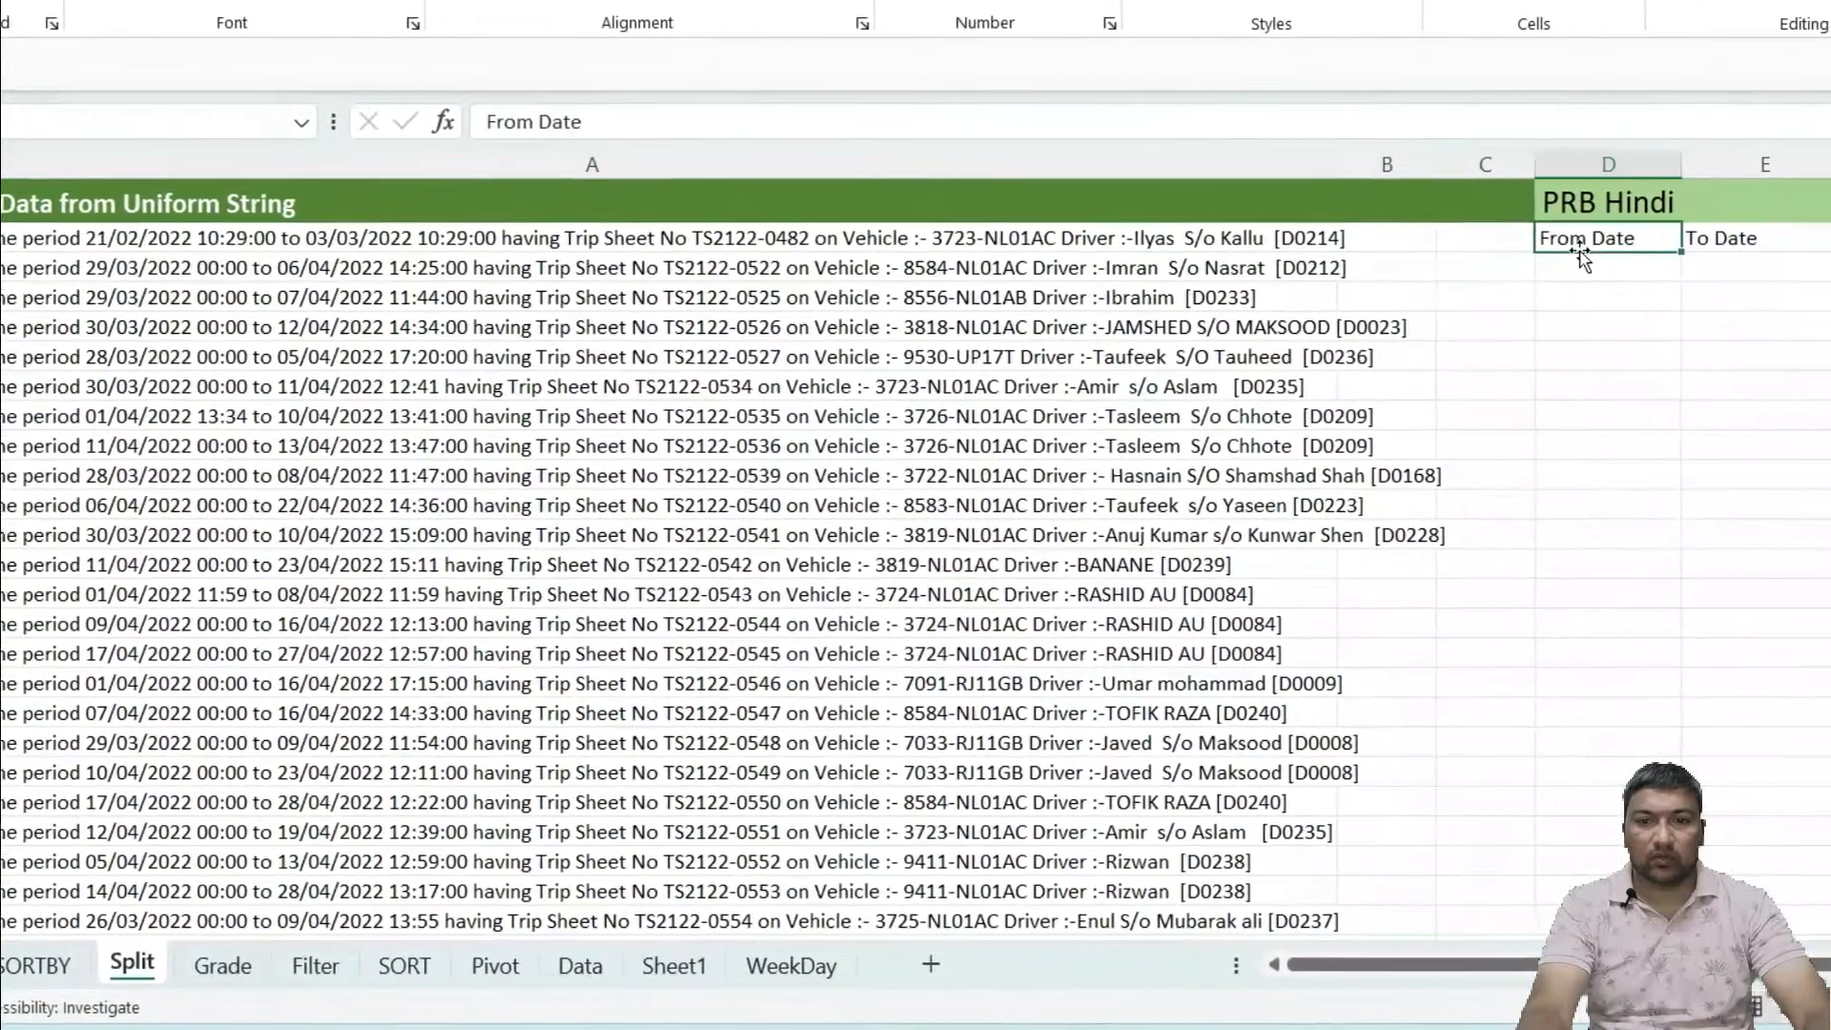
key(Right)
key(Right)
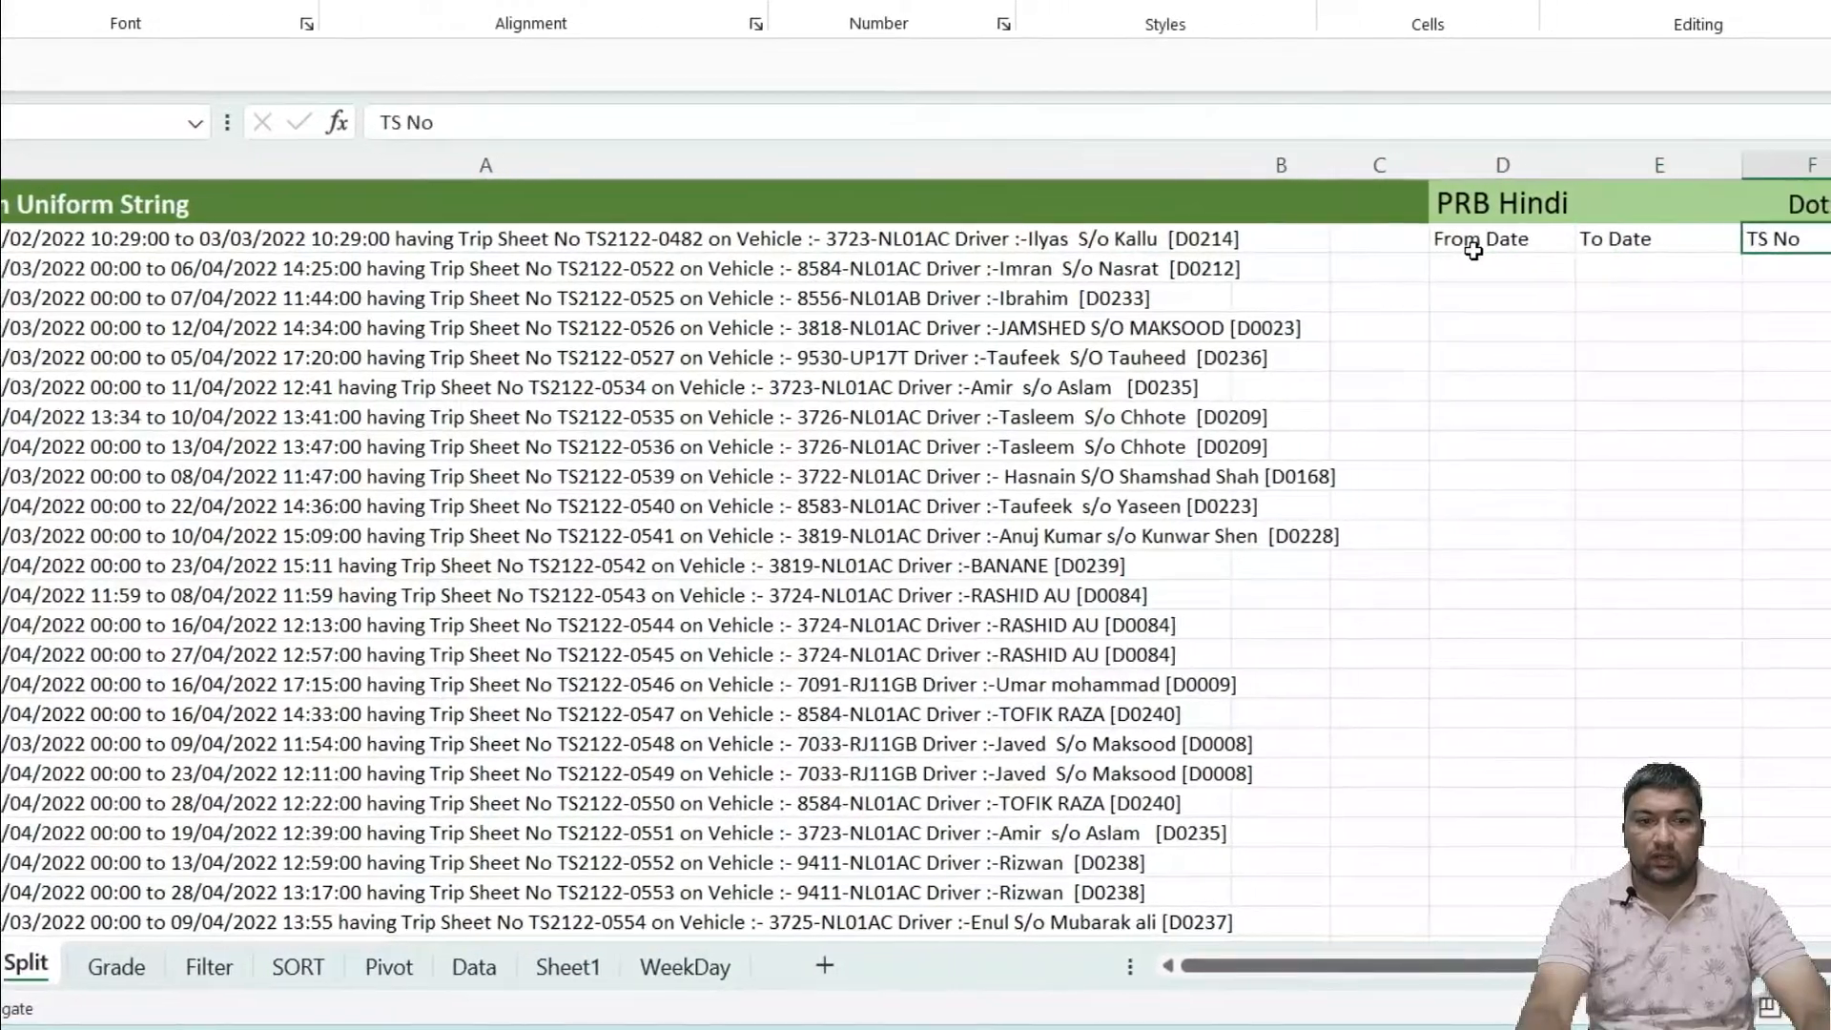
key(Right)
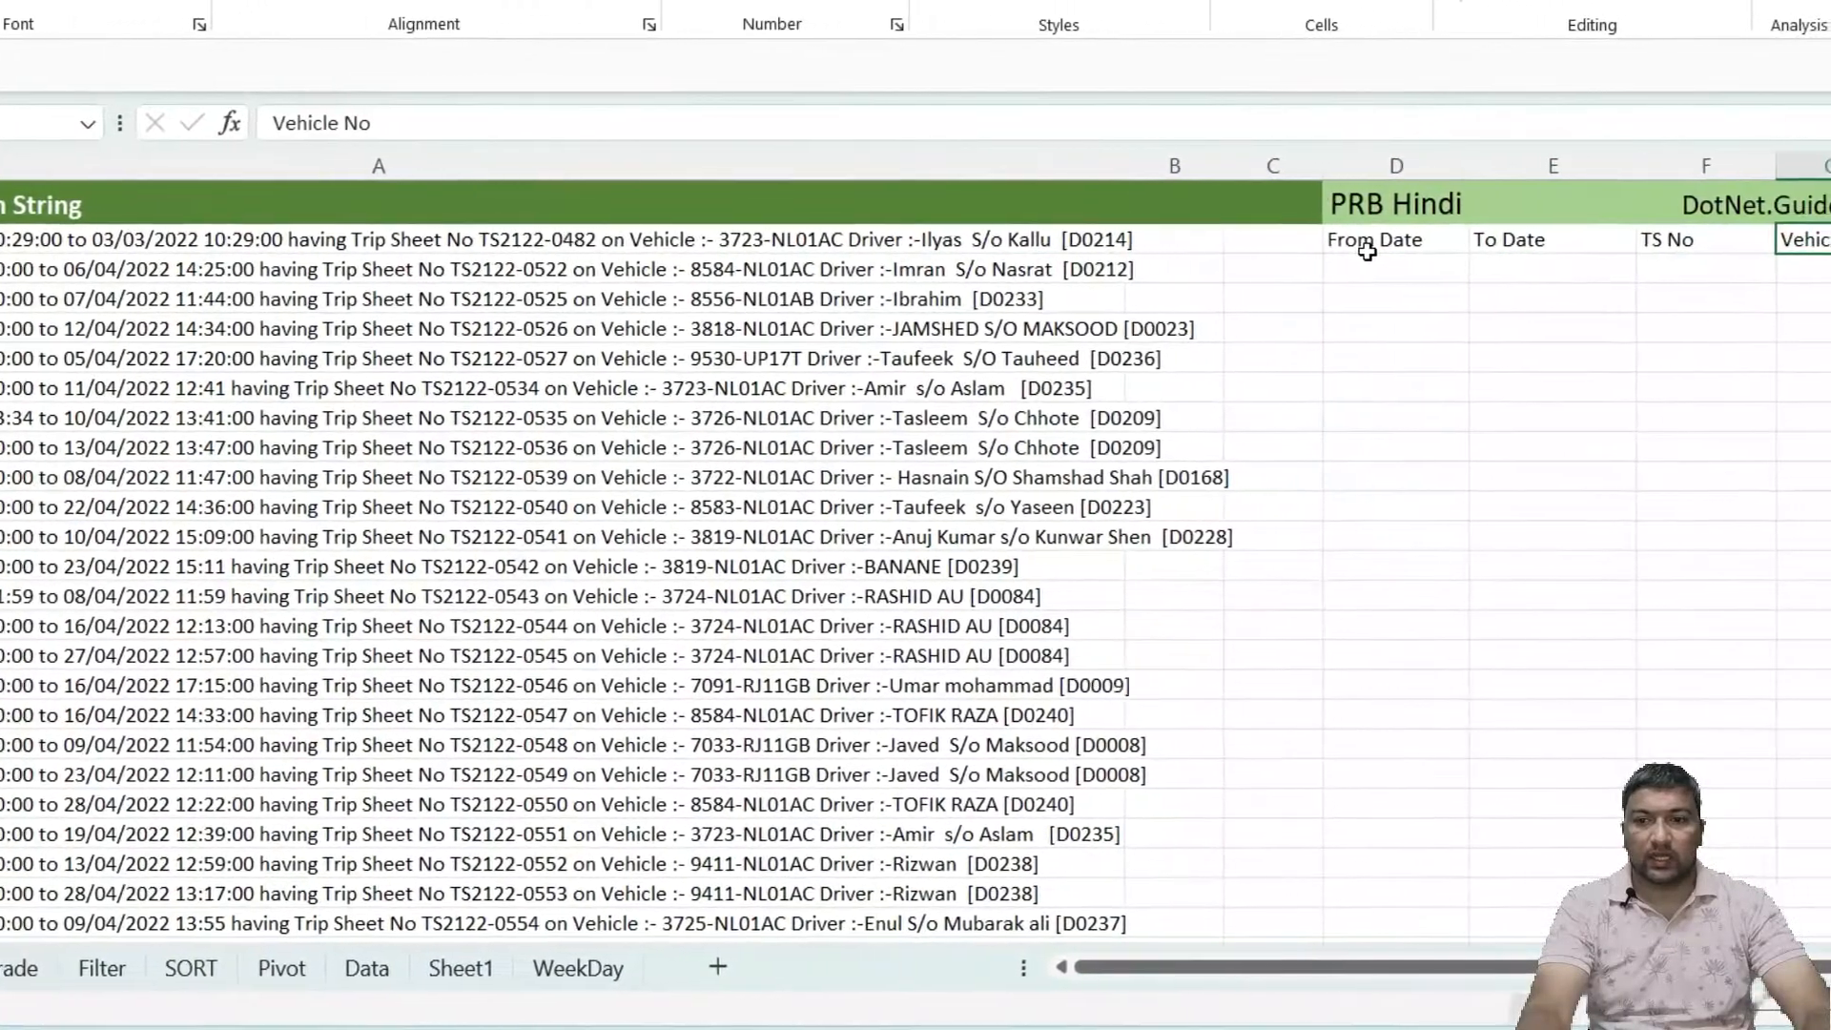
key(Right)
key(Left)
key(Left)
key(Left)
key(Left)
key(Left)
key(Left)
key(Left)
key(Right)
key(Right)
key(Right)
key(Right)
key(Right)
key(Right)
key(Home)
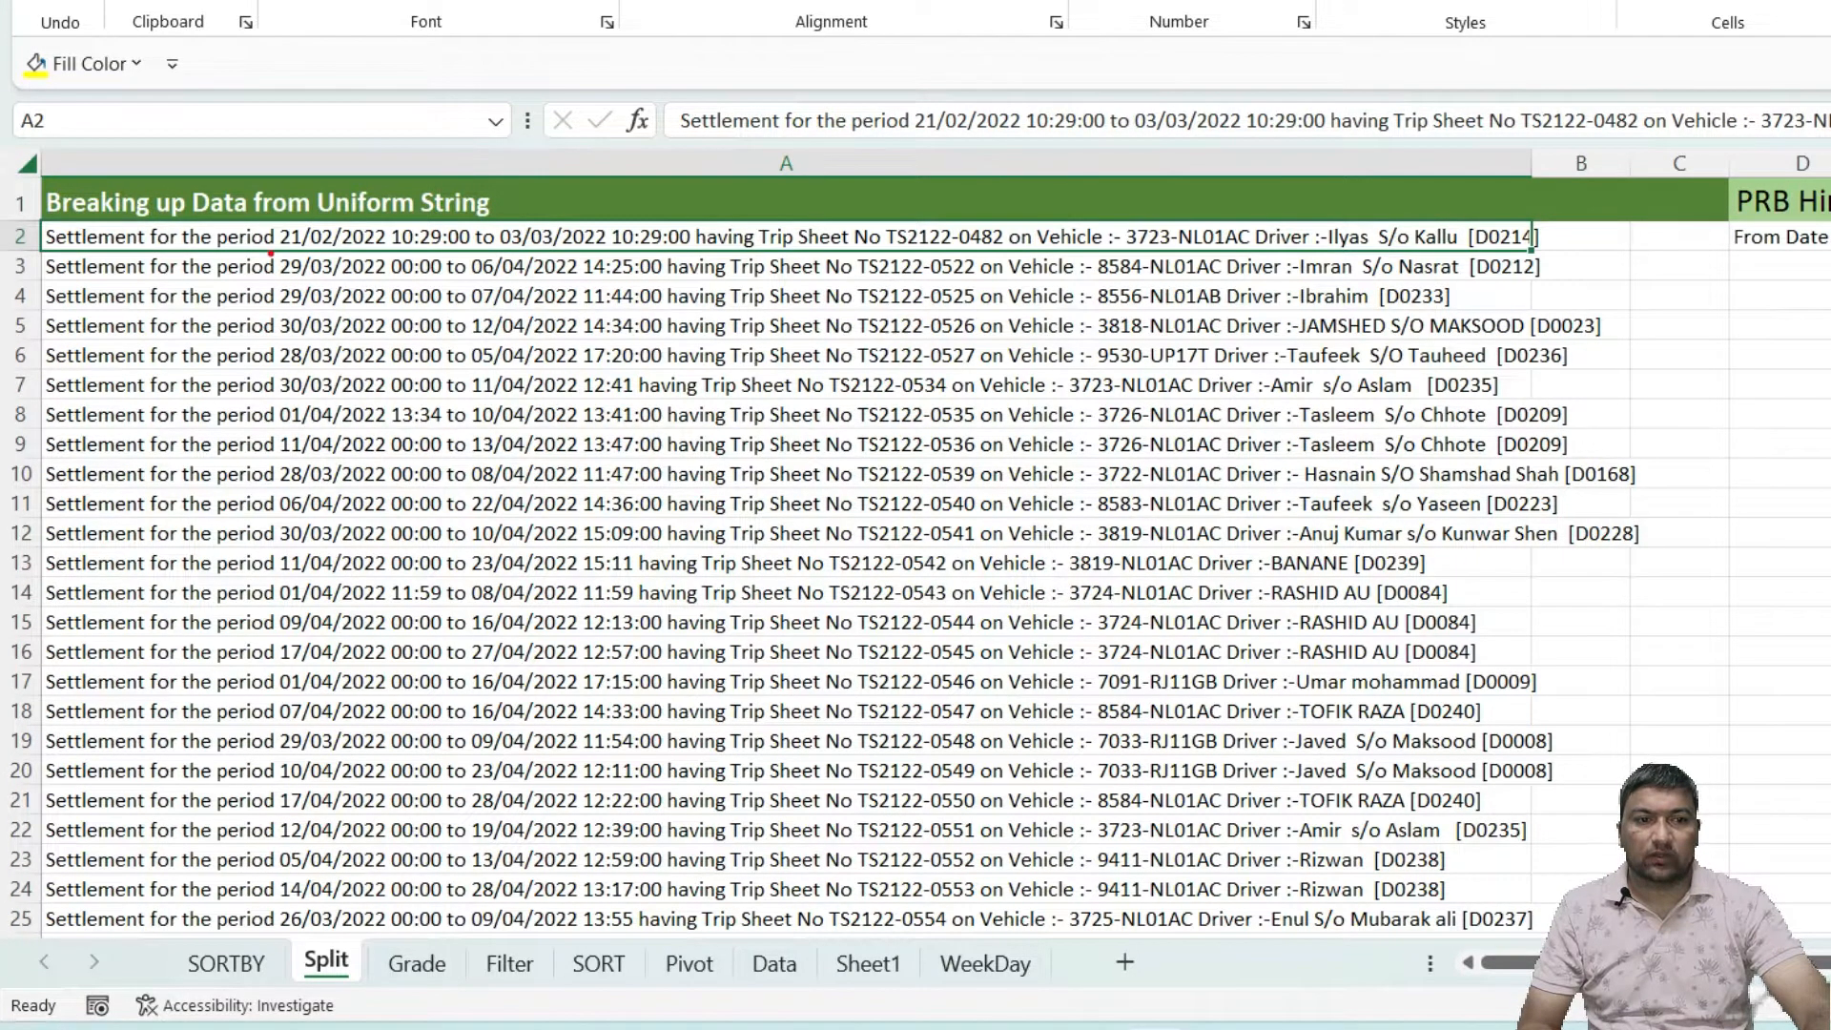
Point out the two dates, trip sheet number, vehicle number and driver within A2's string, and the header columns they belong to
drag(280, 253, 456, 257)
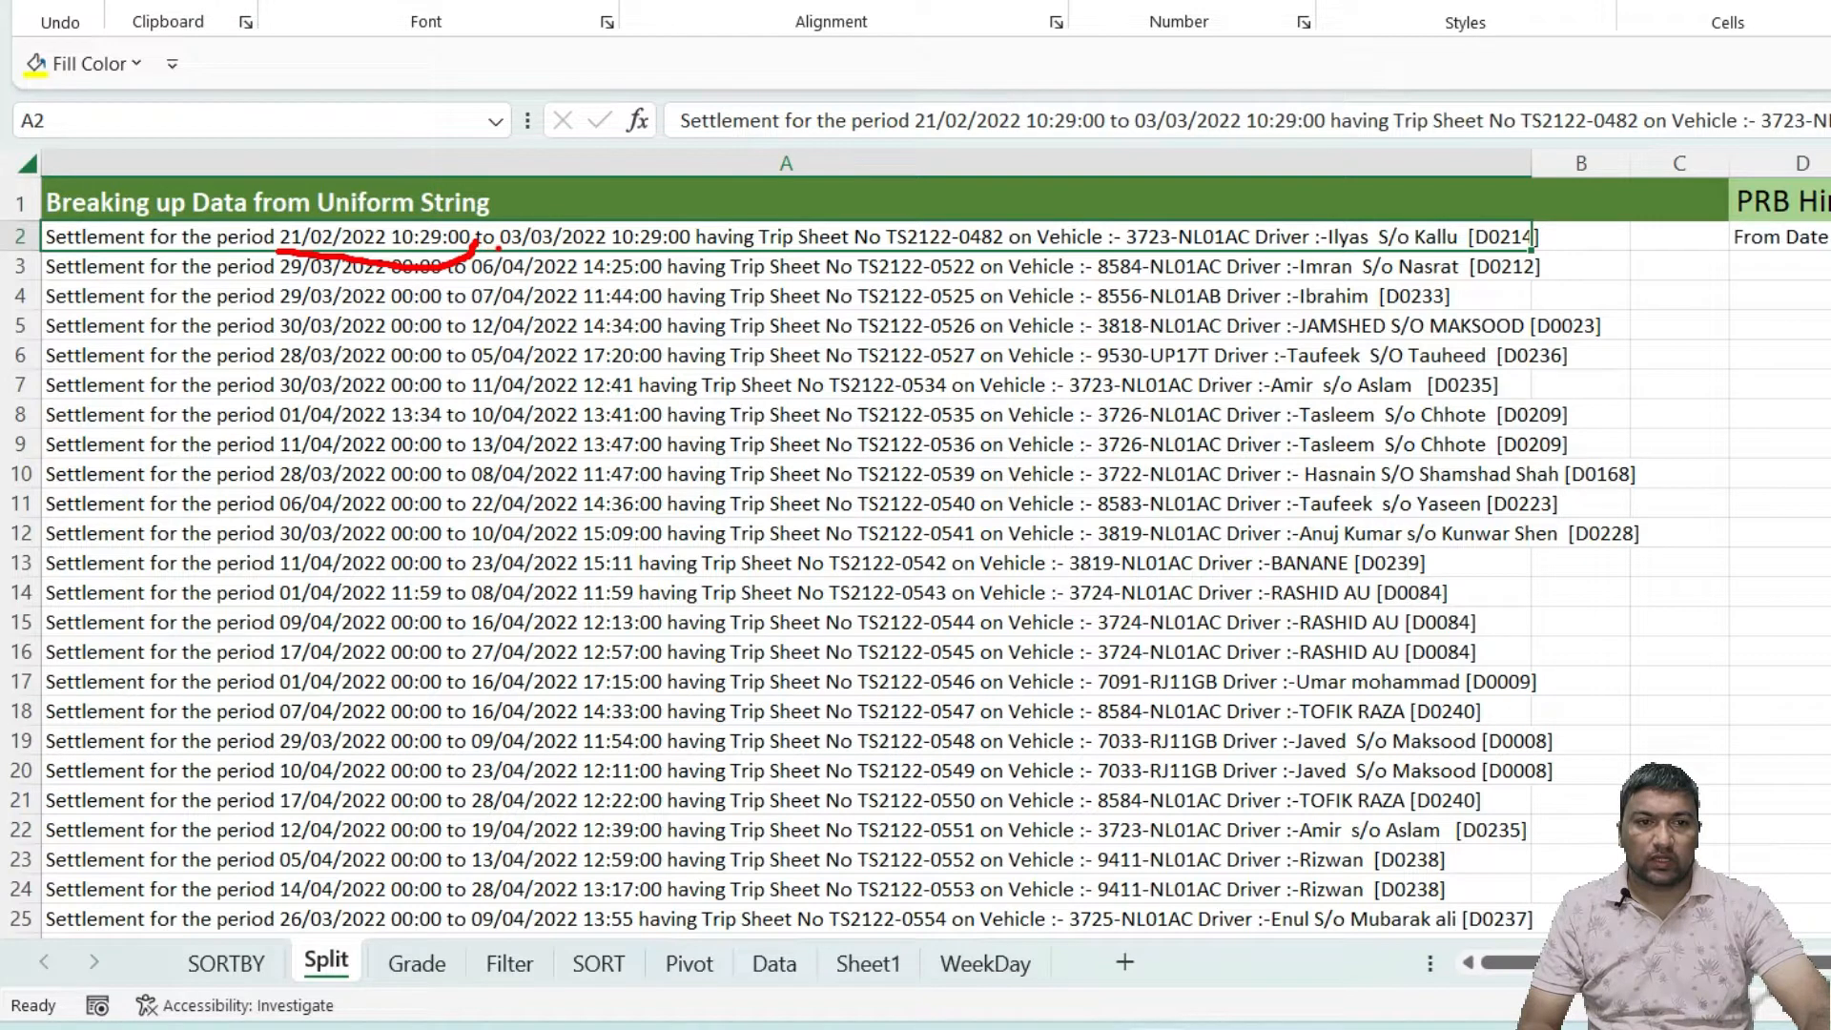
drag(500, 250, 689, 254)
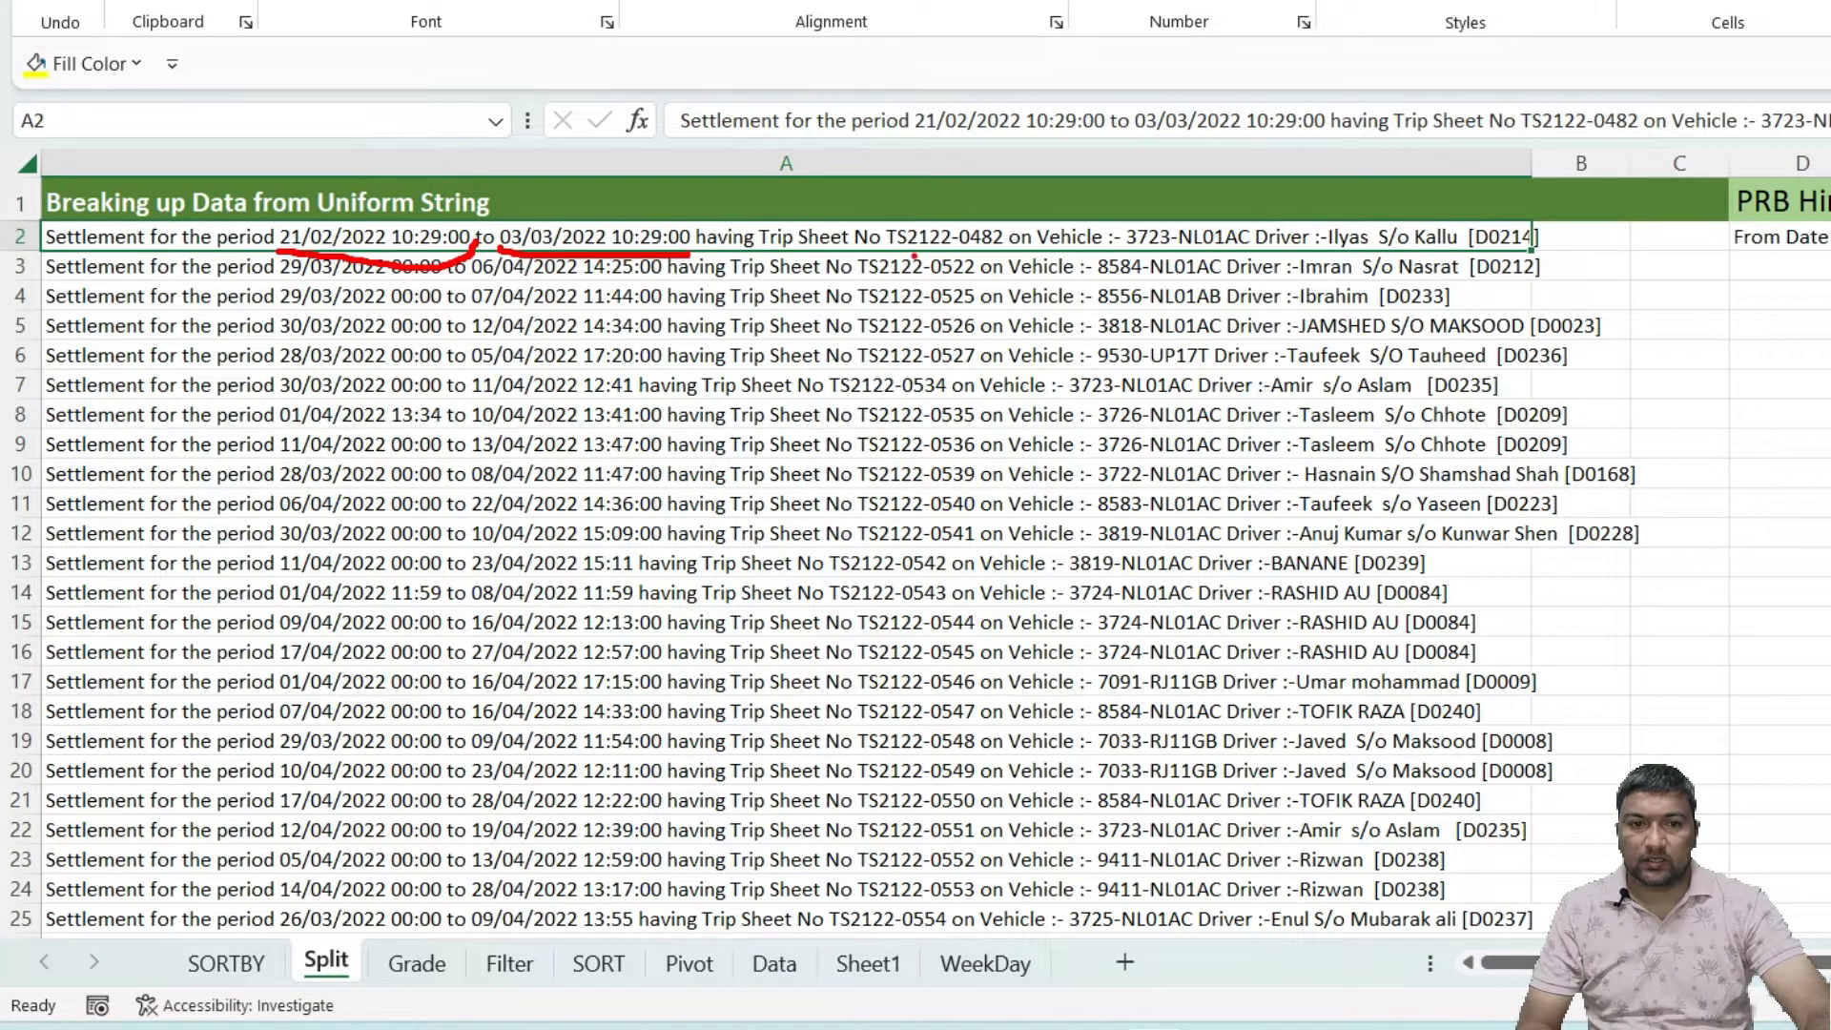
drag(887, 252, 1009, 252)
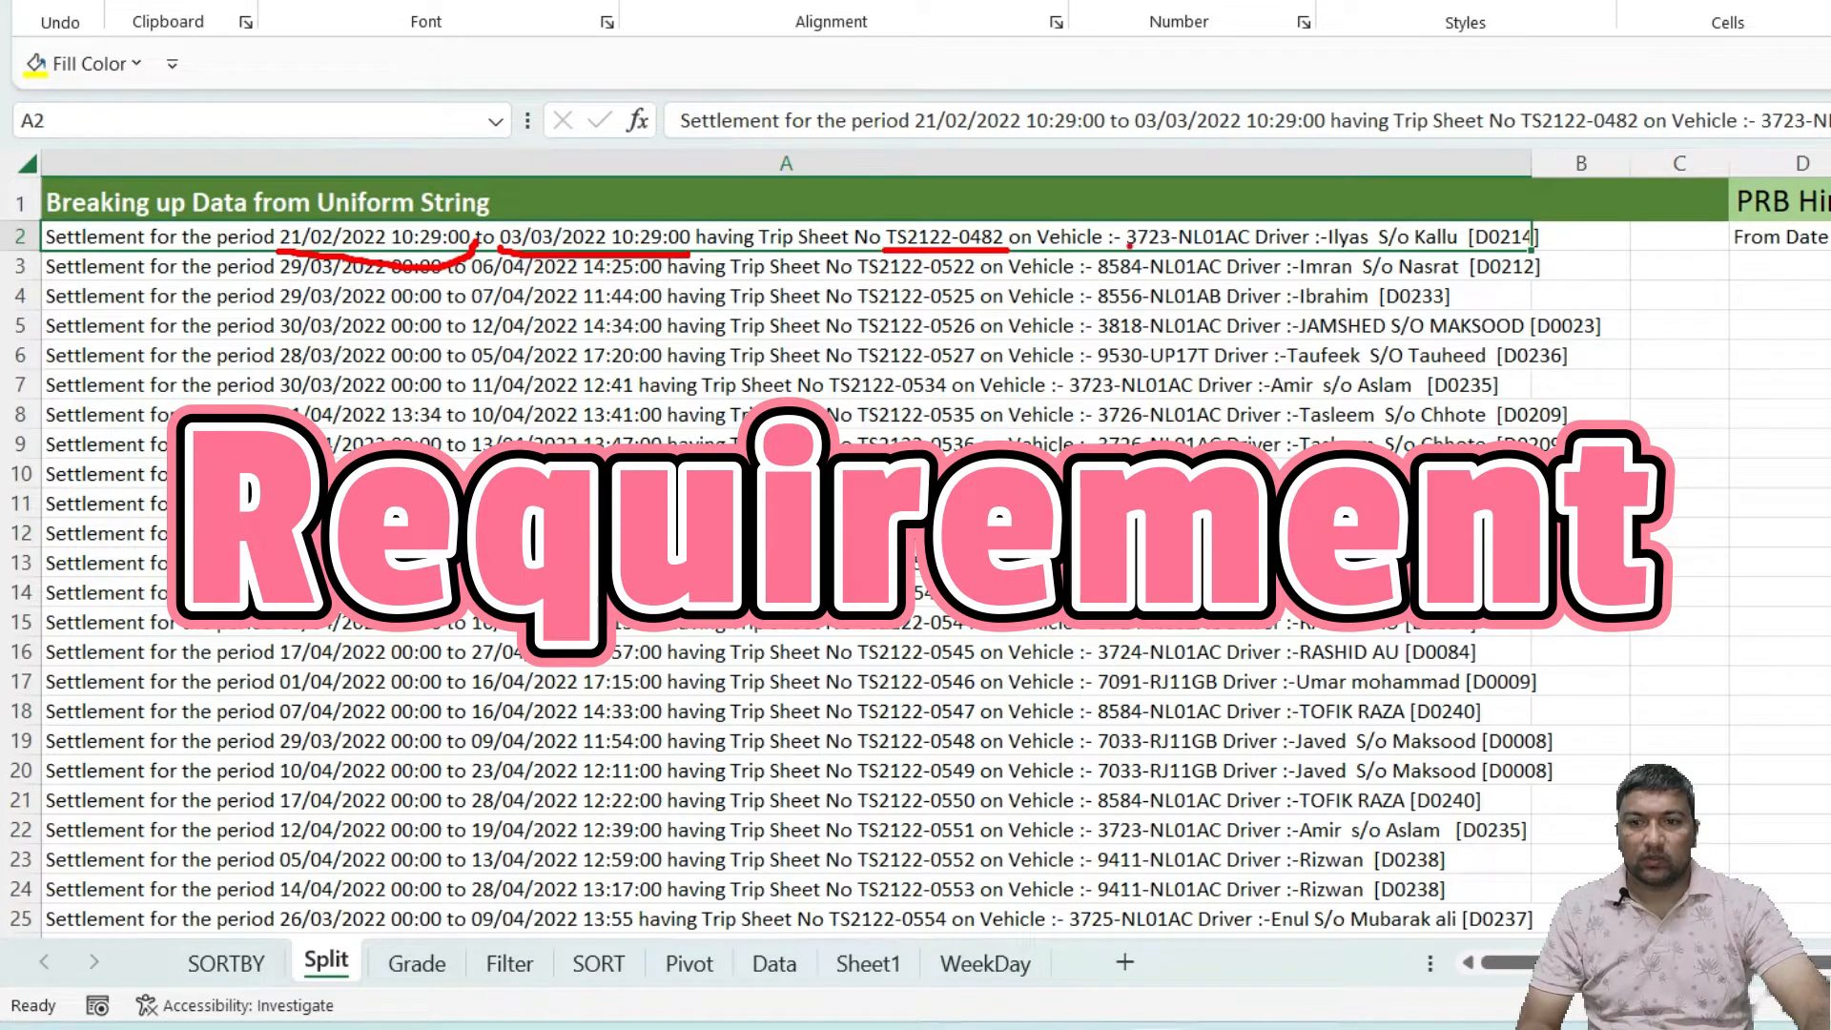
drag(1128, 252, 1257, 251)
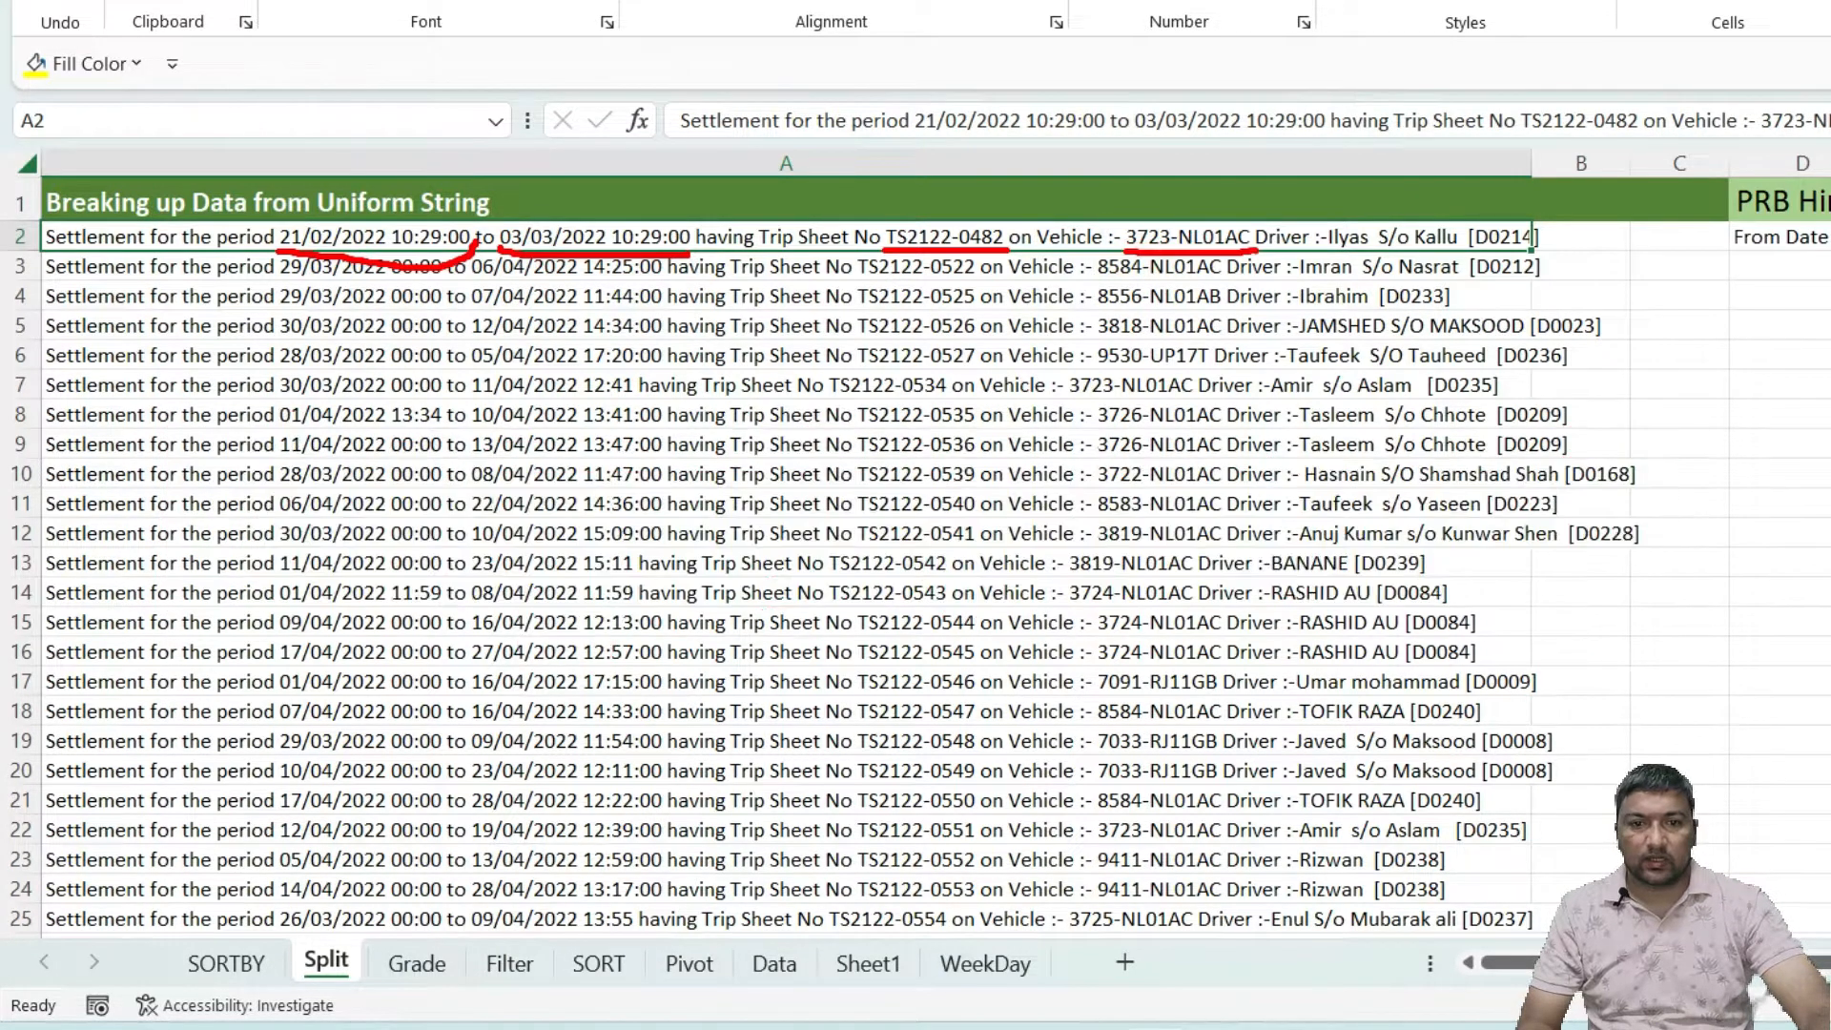
drag(1331, 249, 1522, 251)
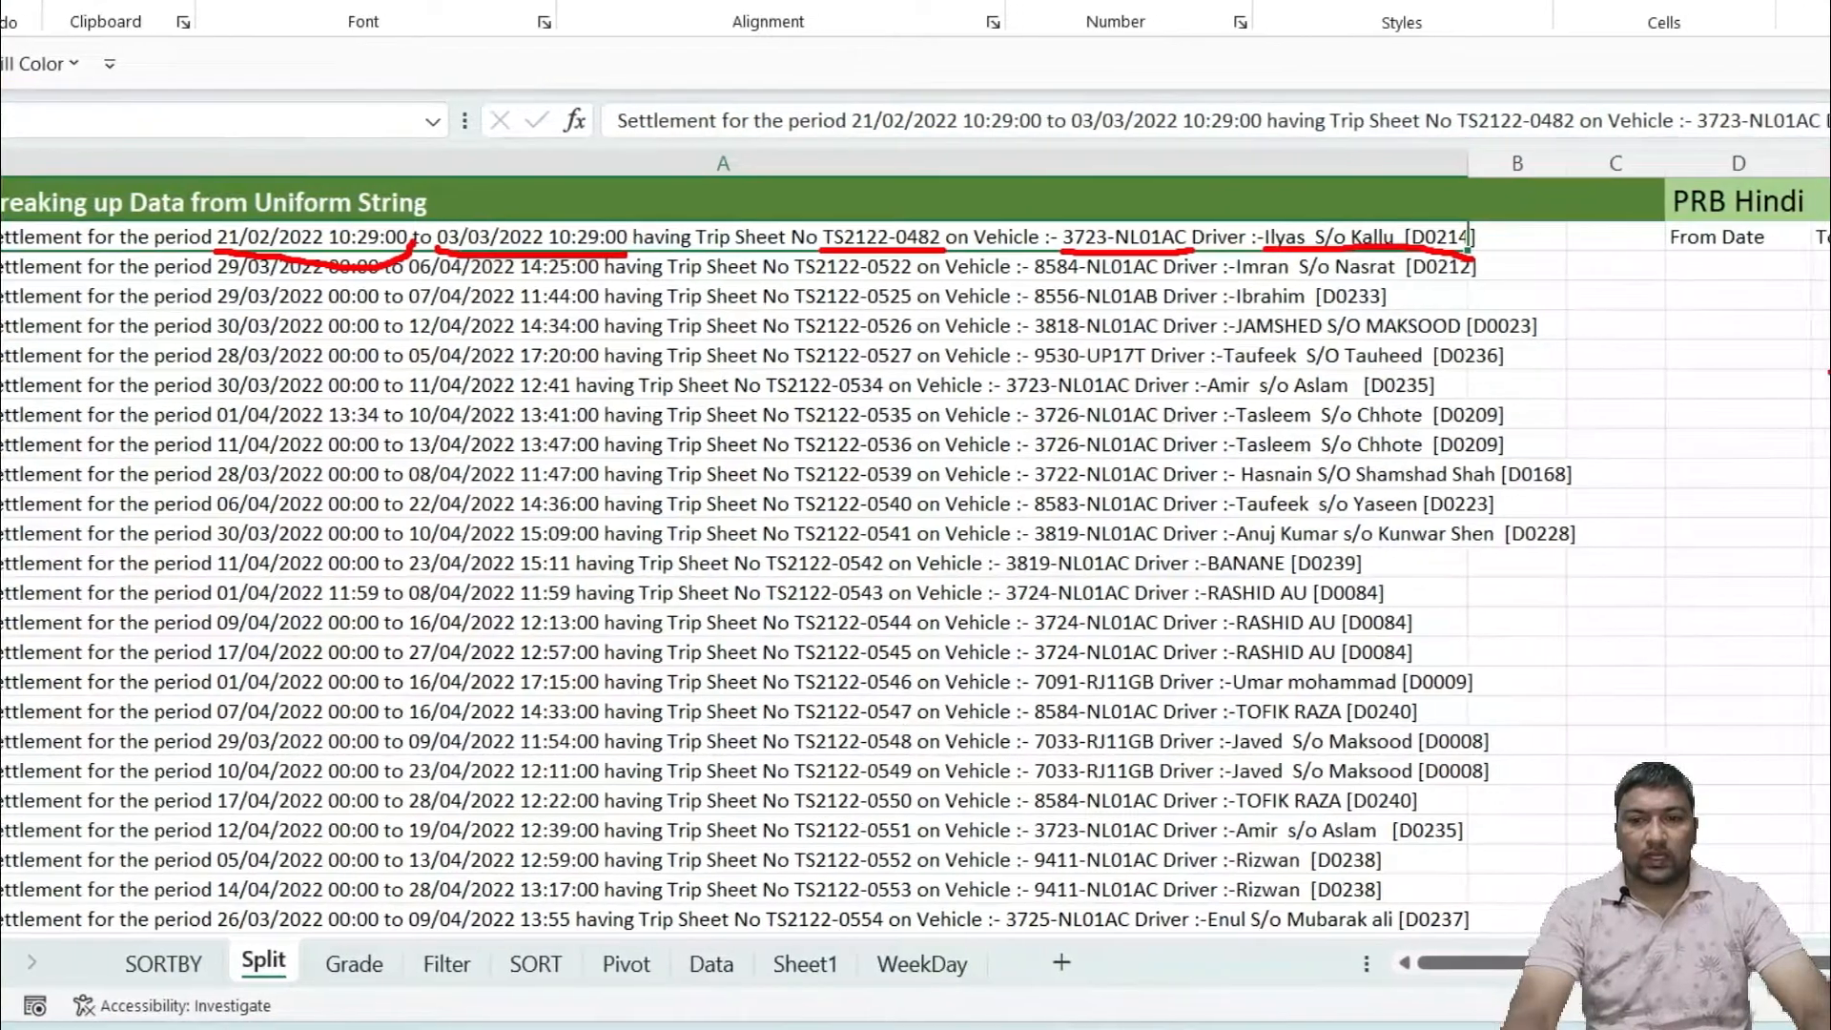
drag(1676, 276, 1830, 268)
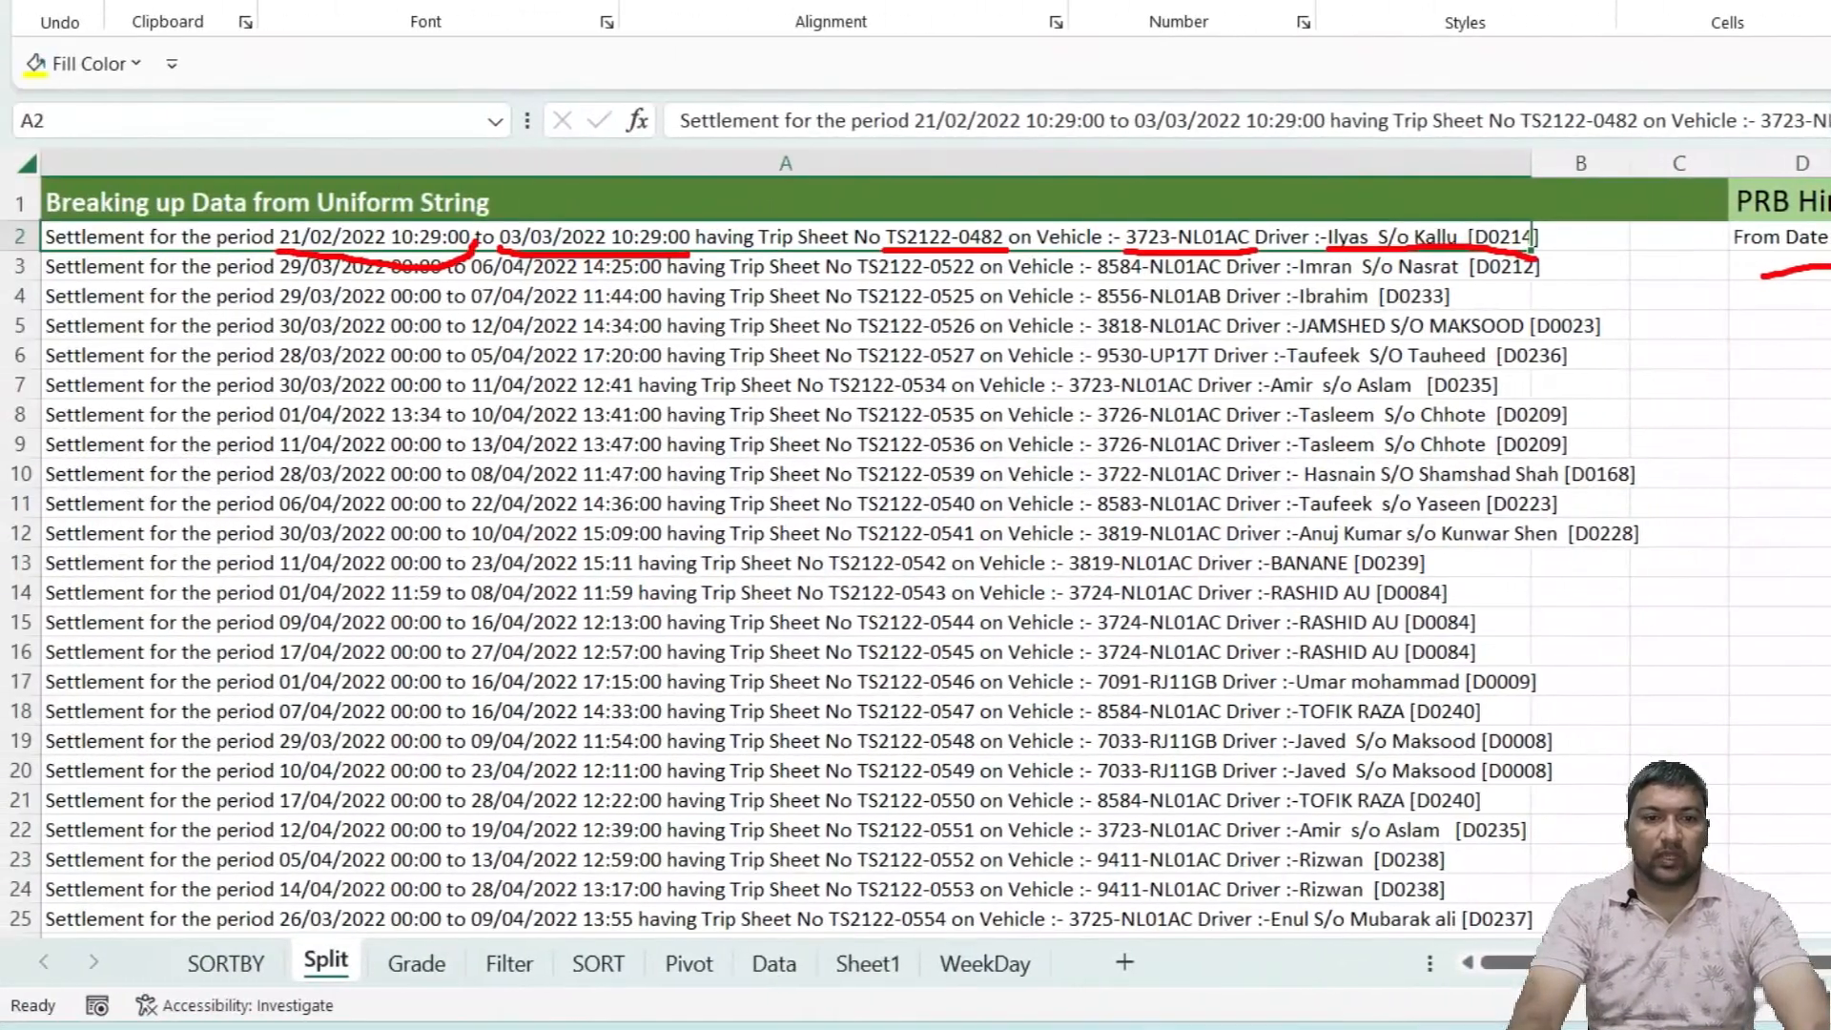
key(Escape)
key(Down)
key(Up)
key(Right)
key(Right)
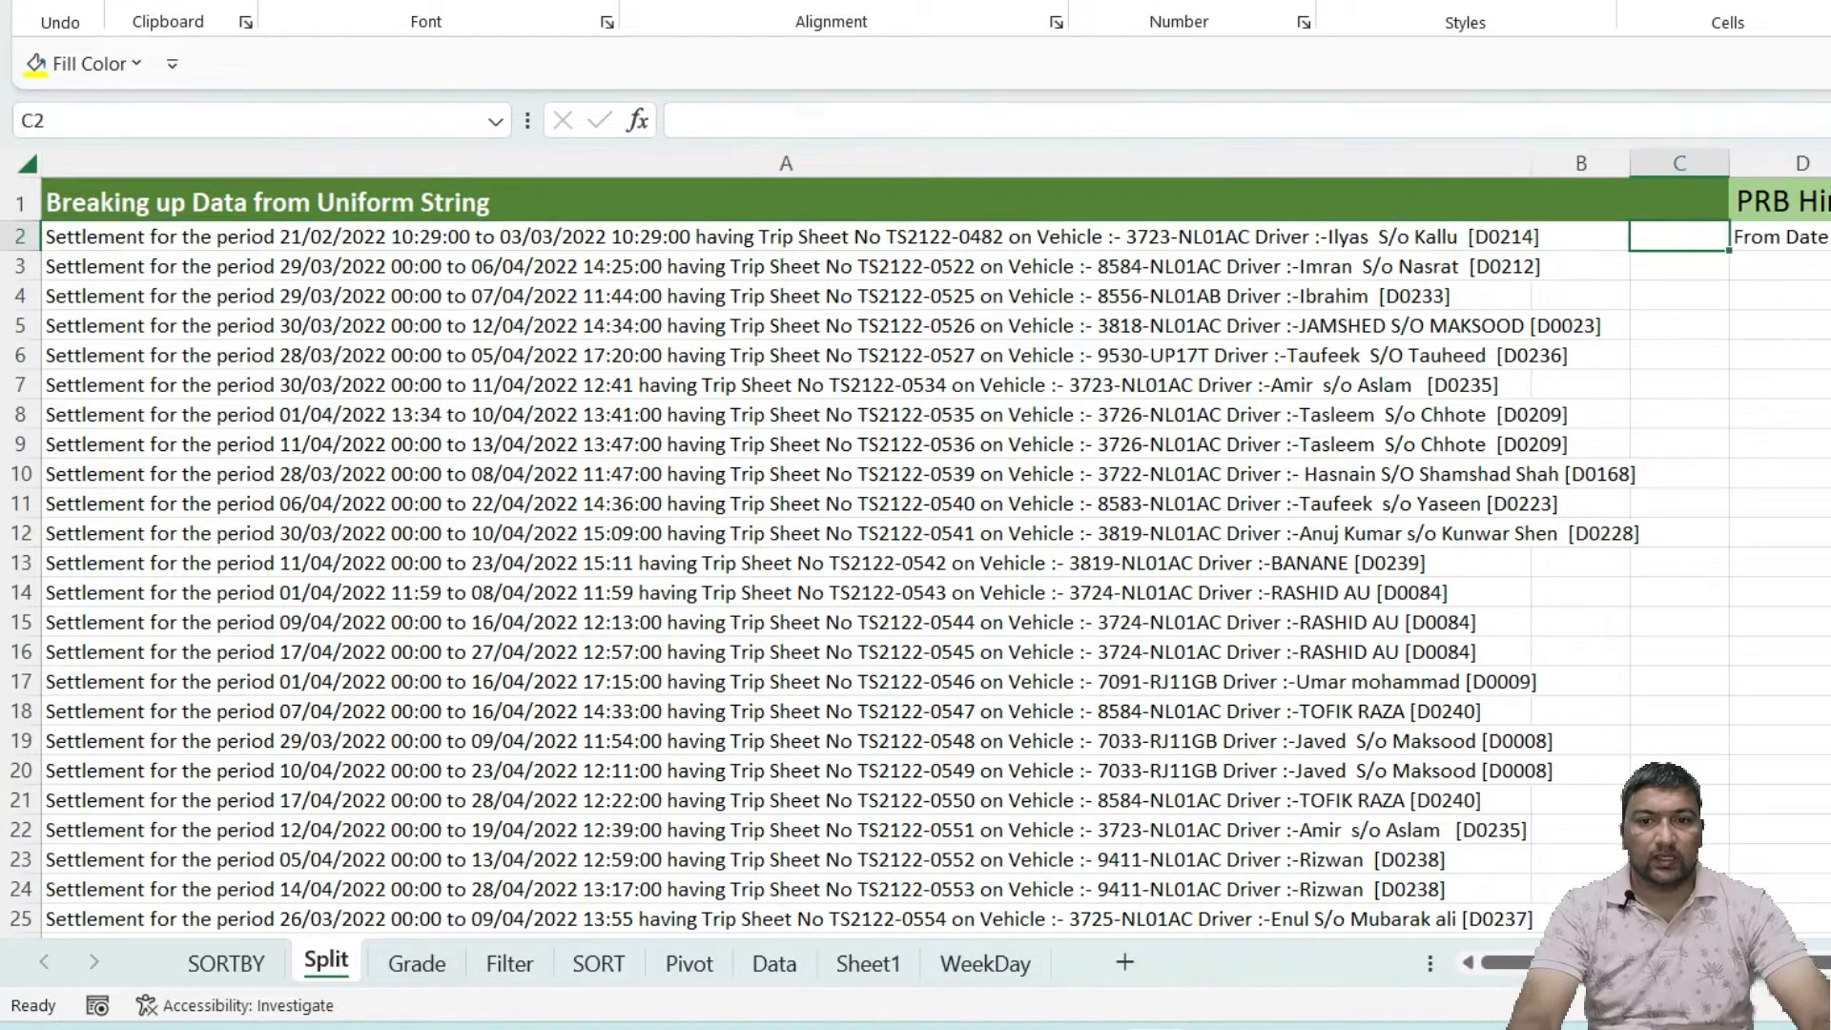
key(Right)
key(Down)
key(Up)
key(Up)
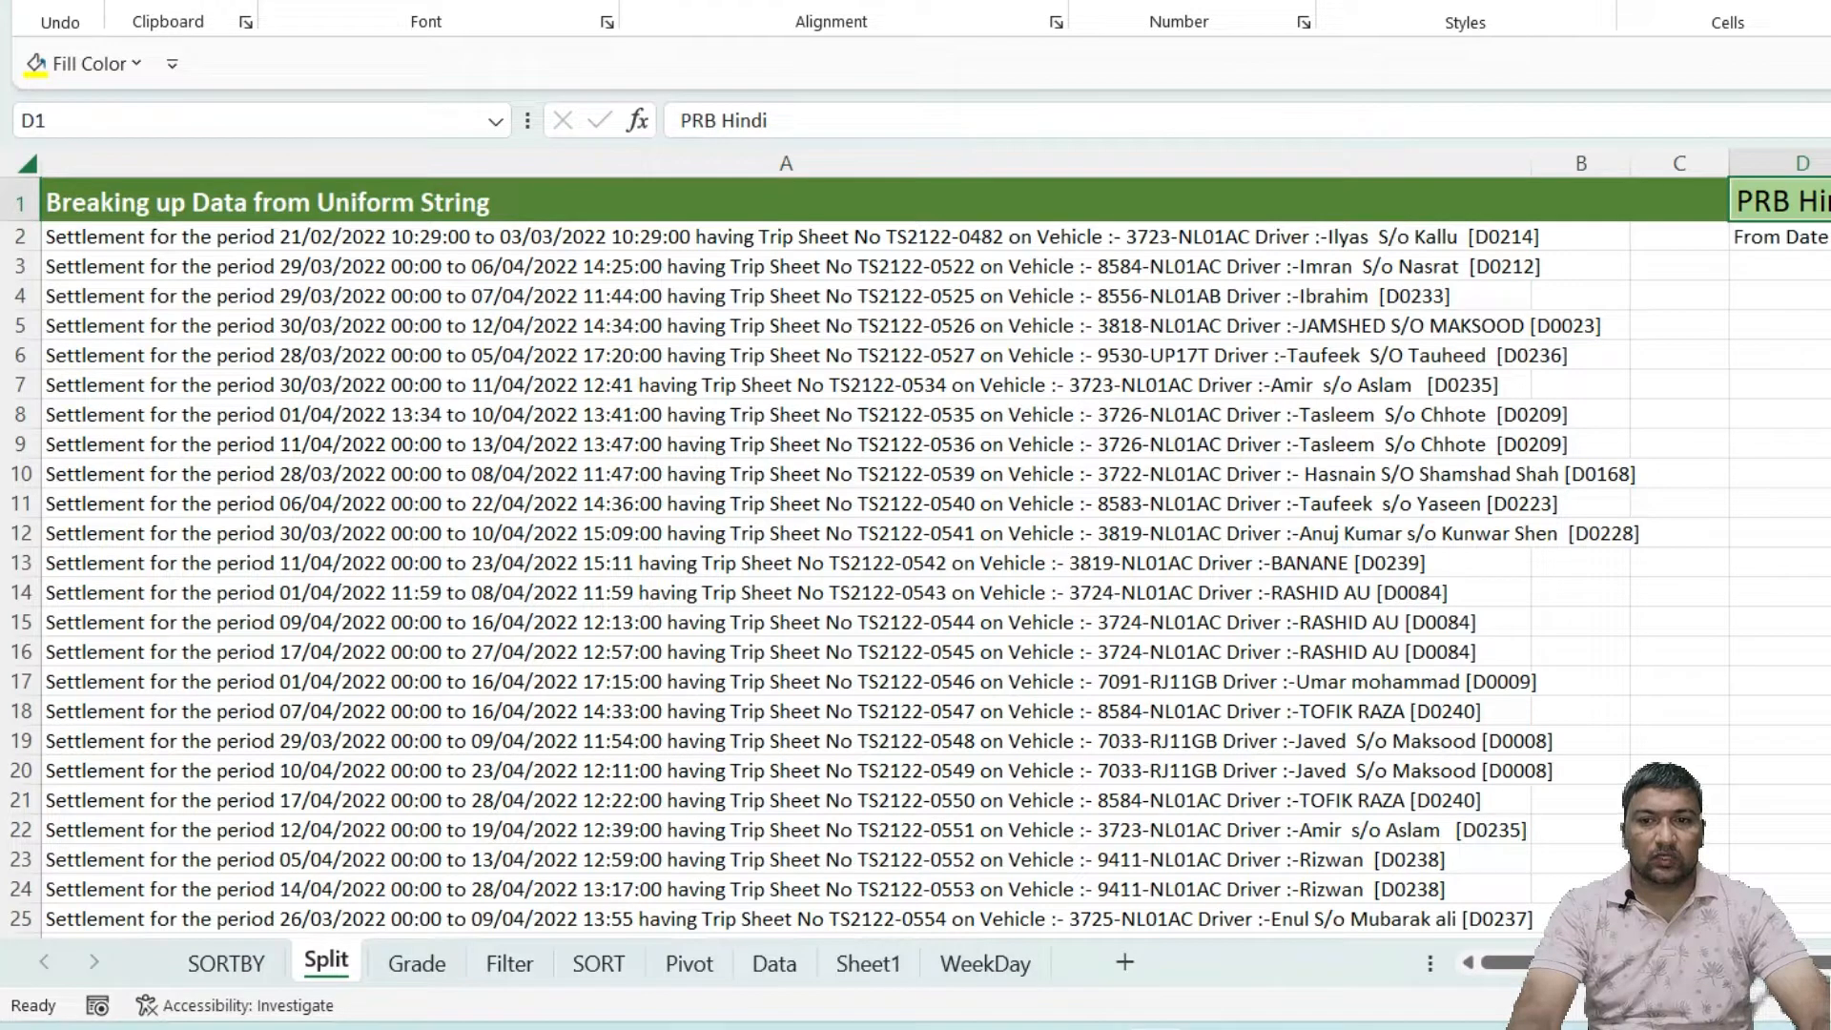
key(Left)
key(Down)
key(Left)
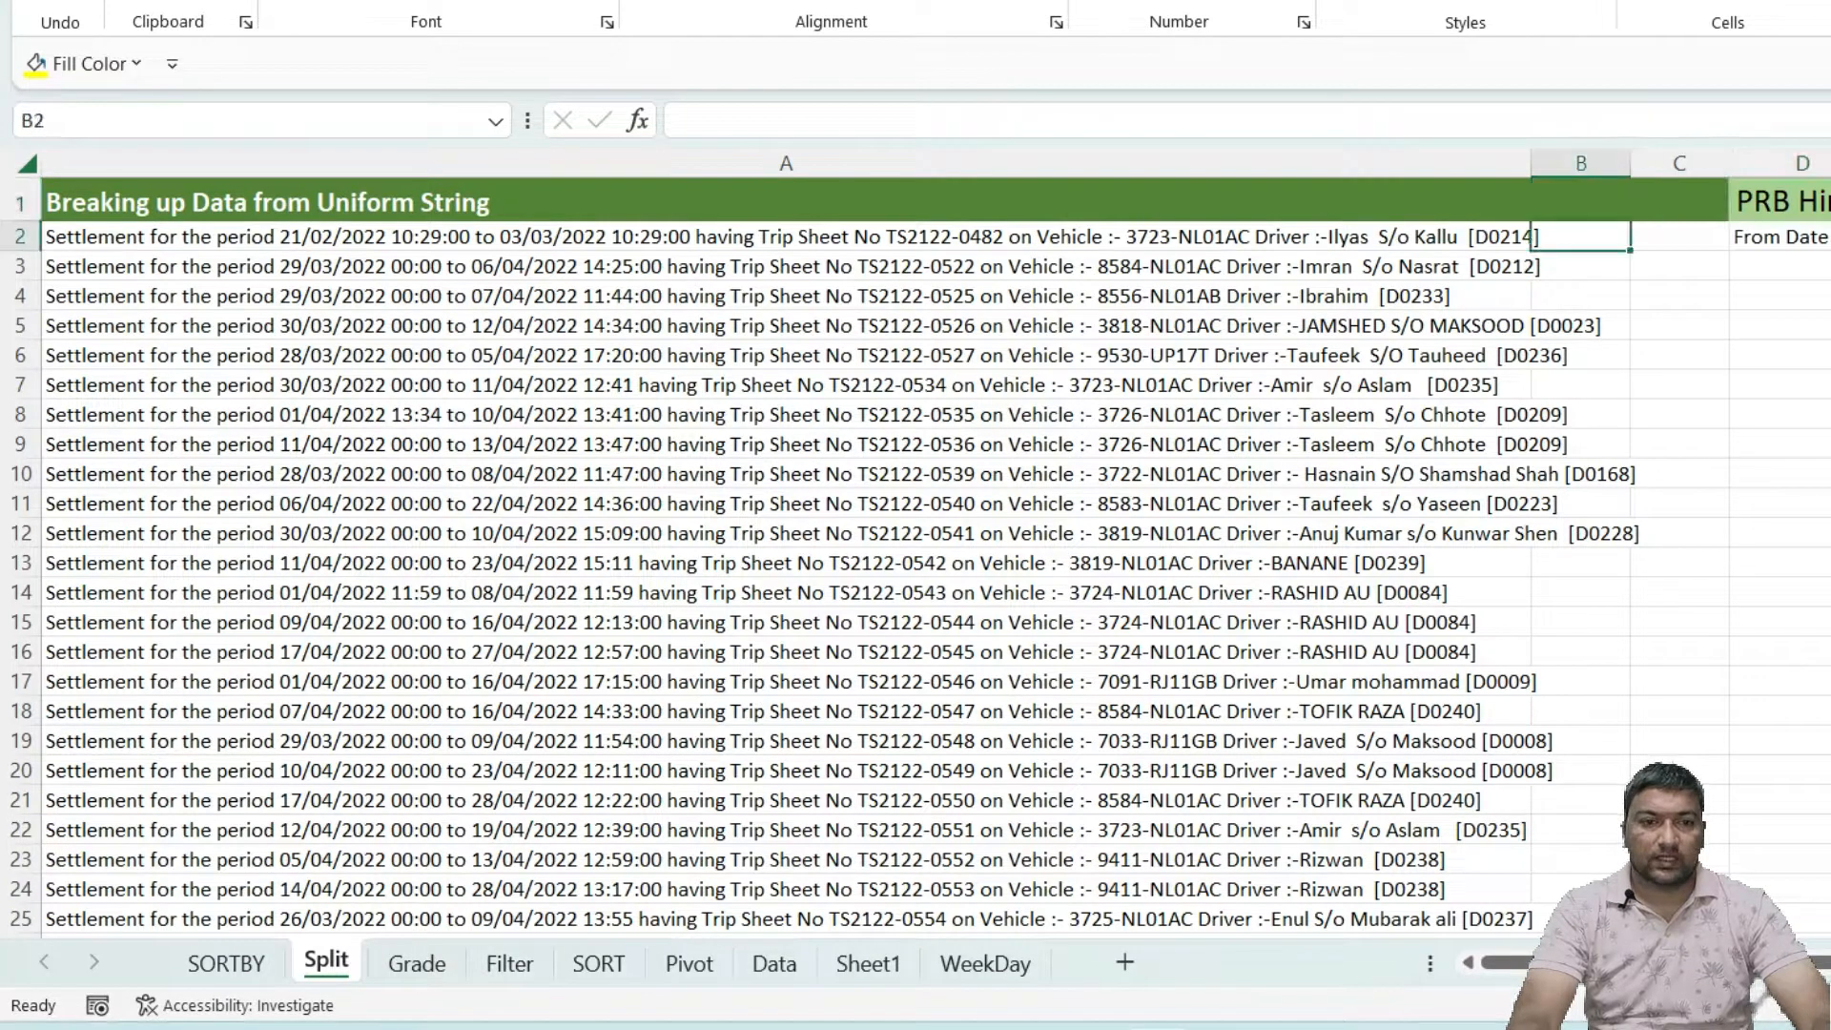
key(Left)
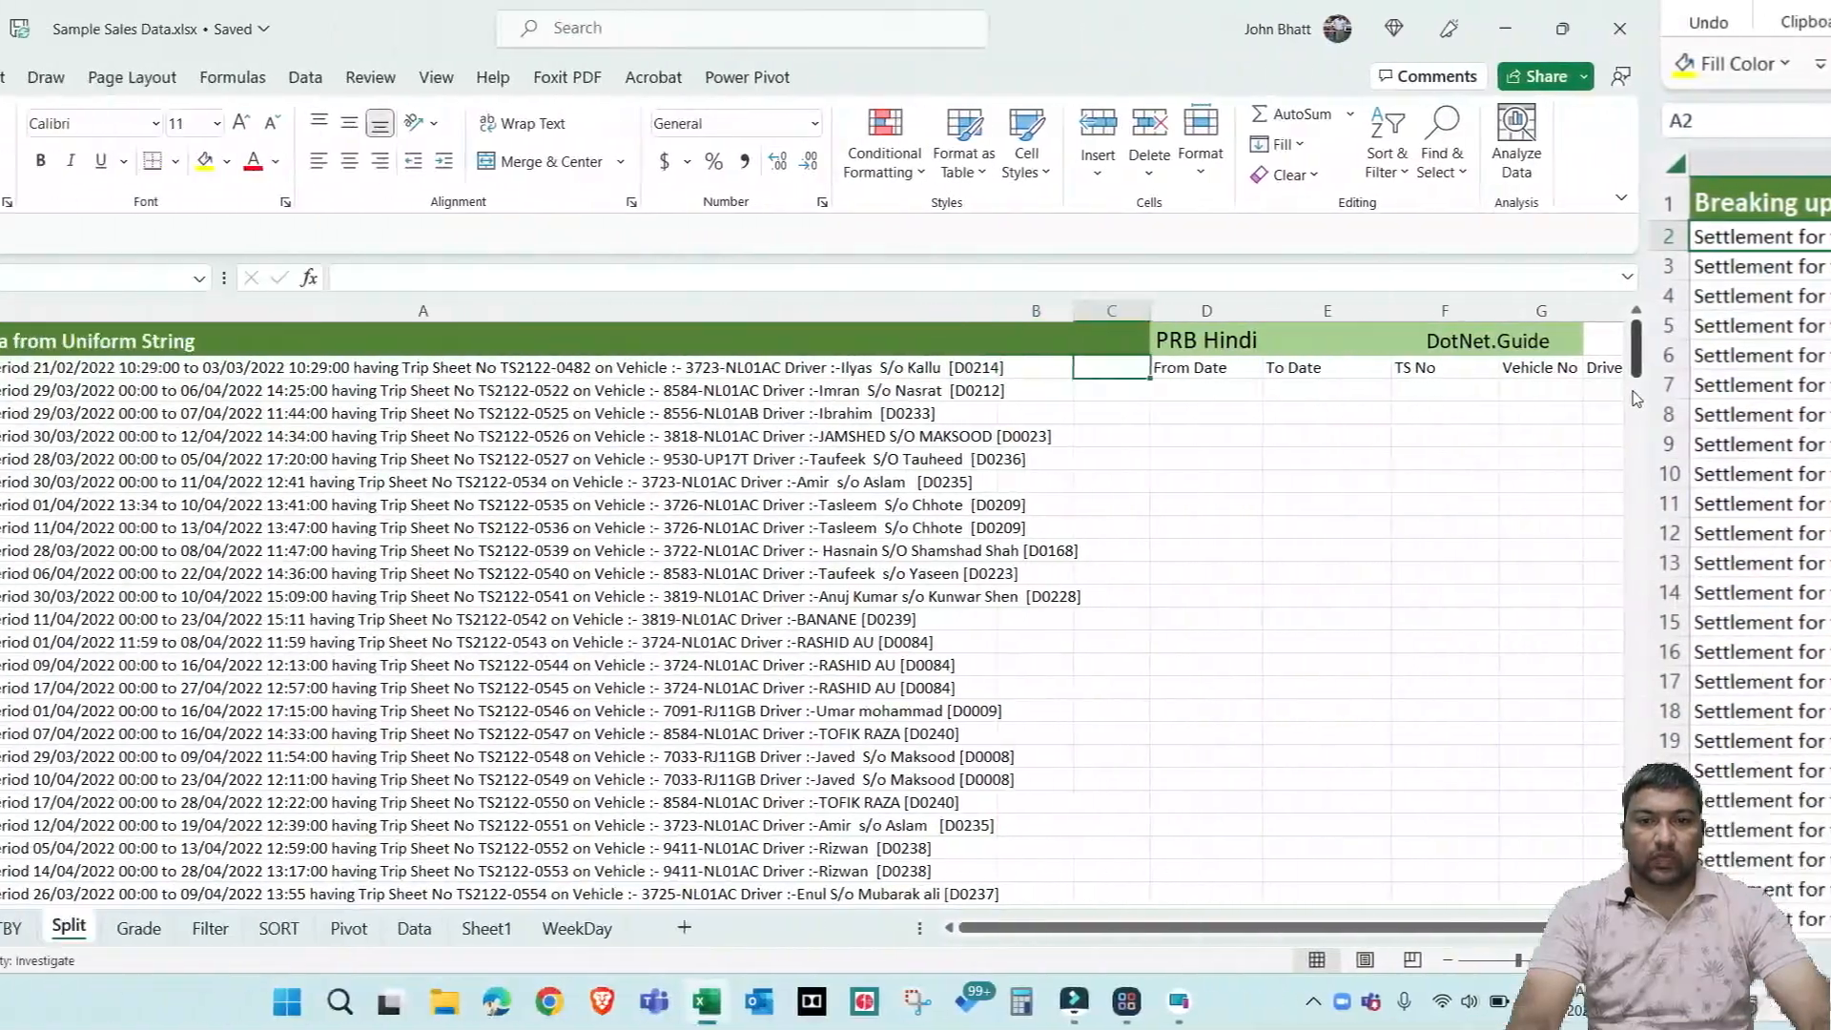
key(Right)
key(Right)
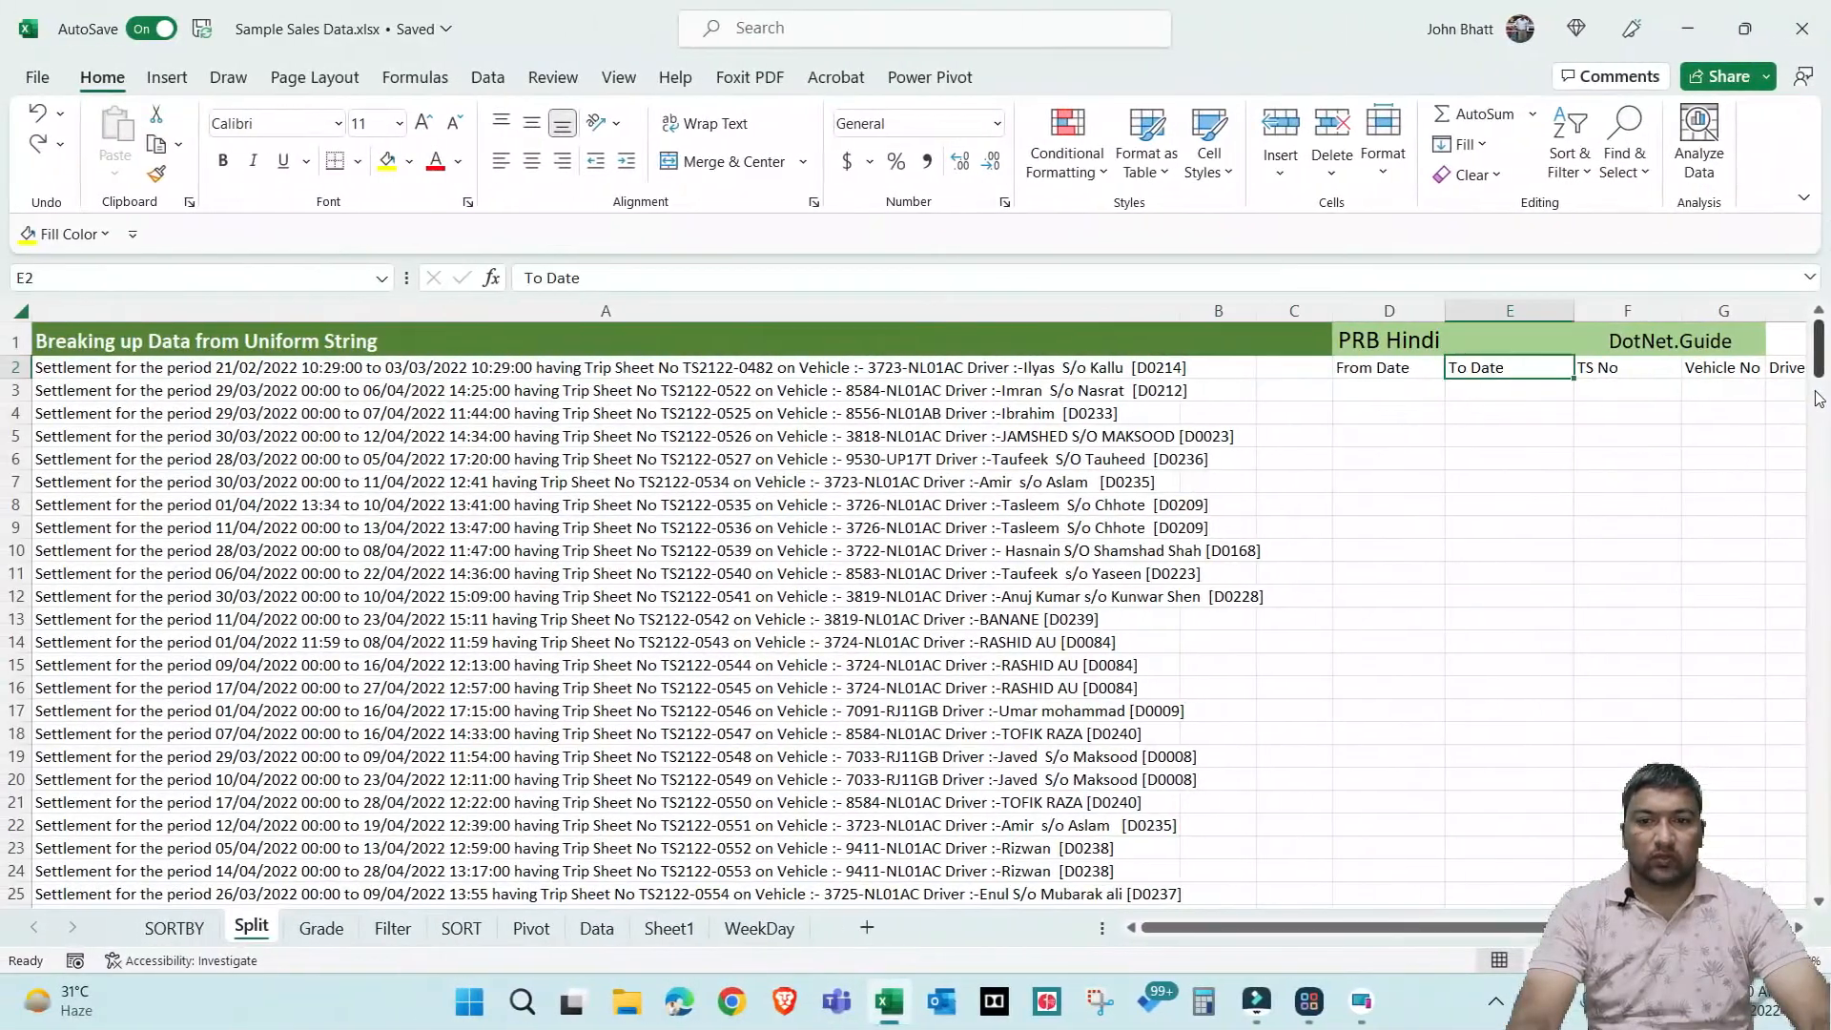
key(Left)
key(Left)
key(Left)
key(Left)
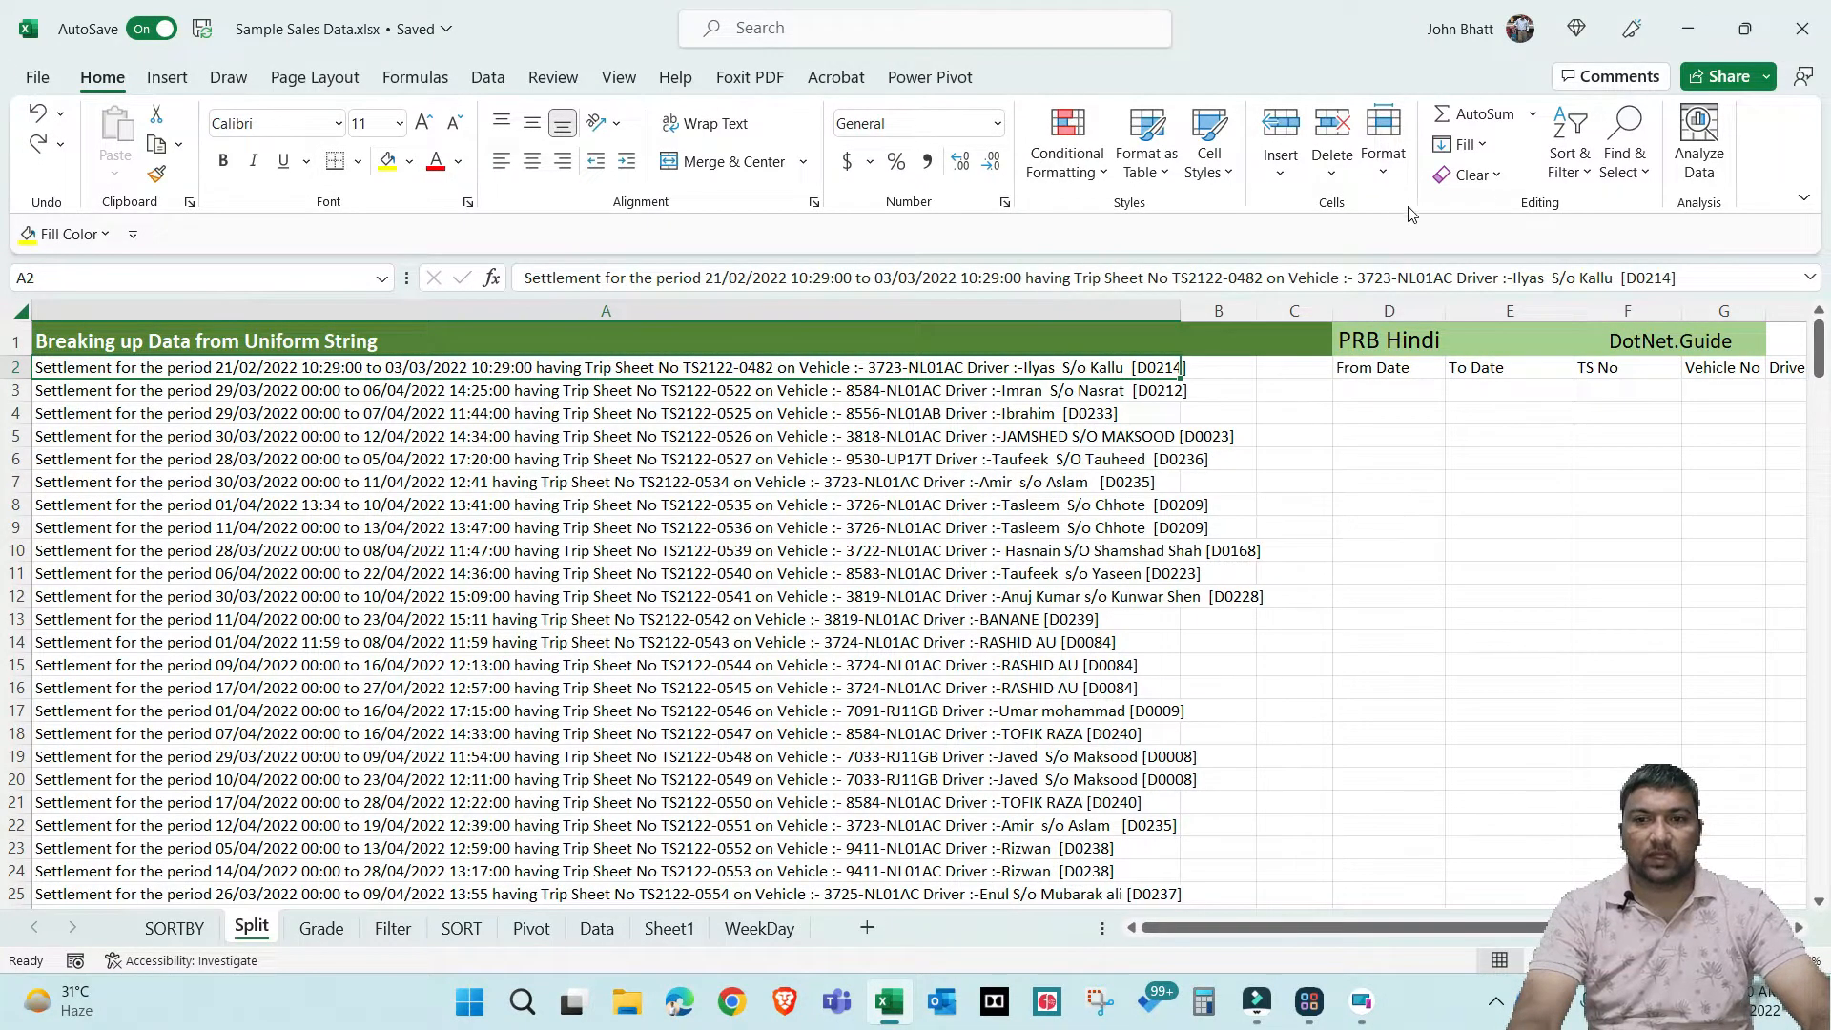
Locate the Flash Fill command among the fill options without applying it
click(1483, 145)
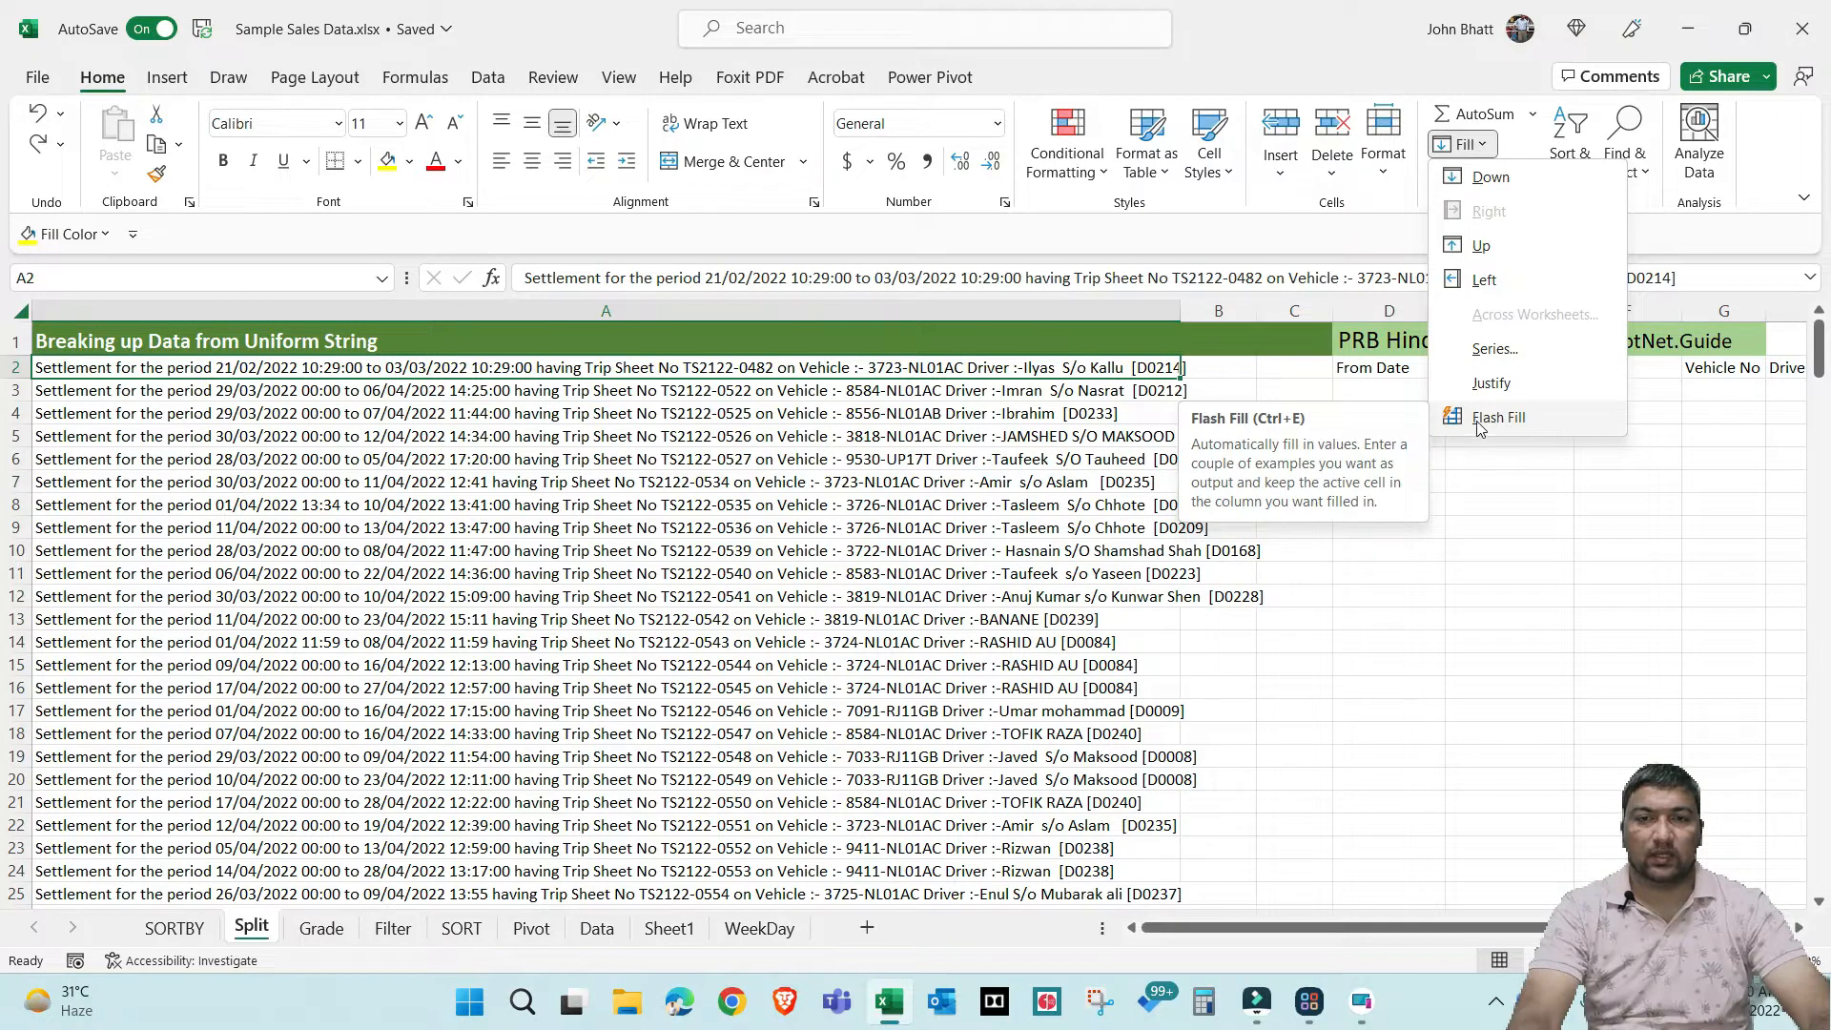
click(656, 422)
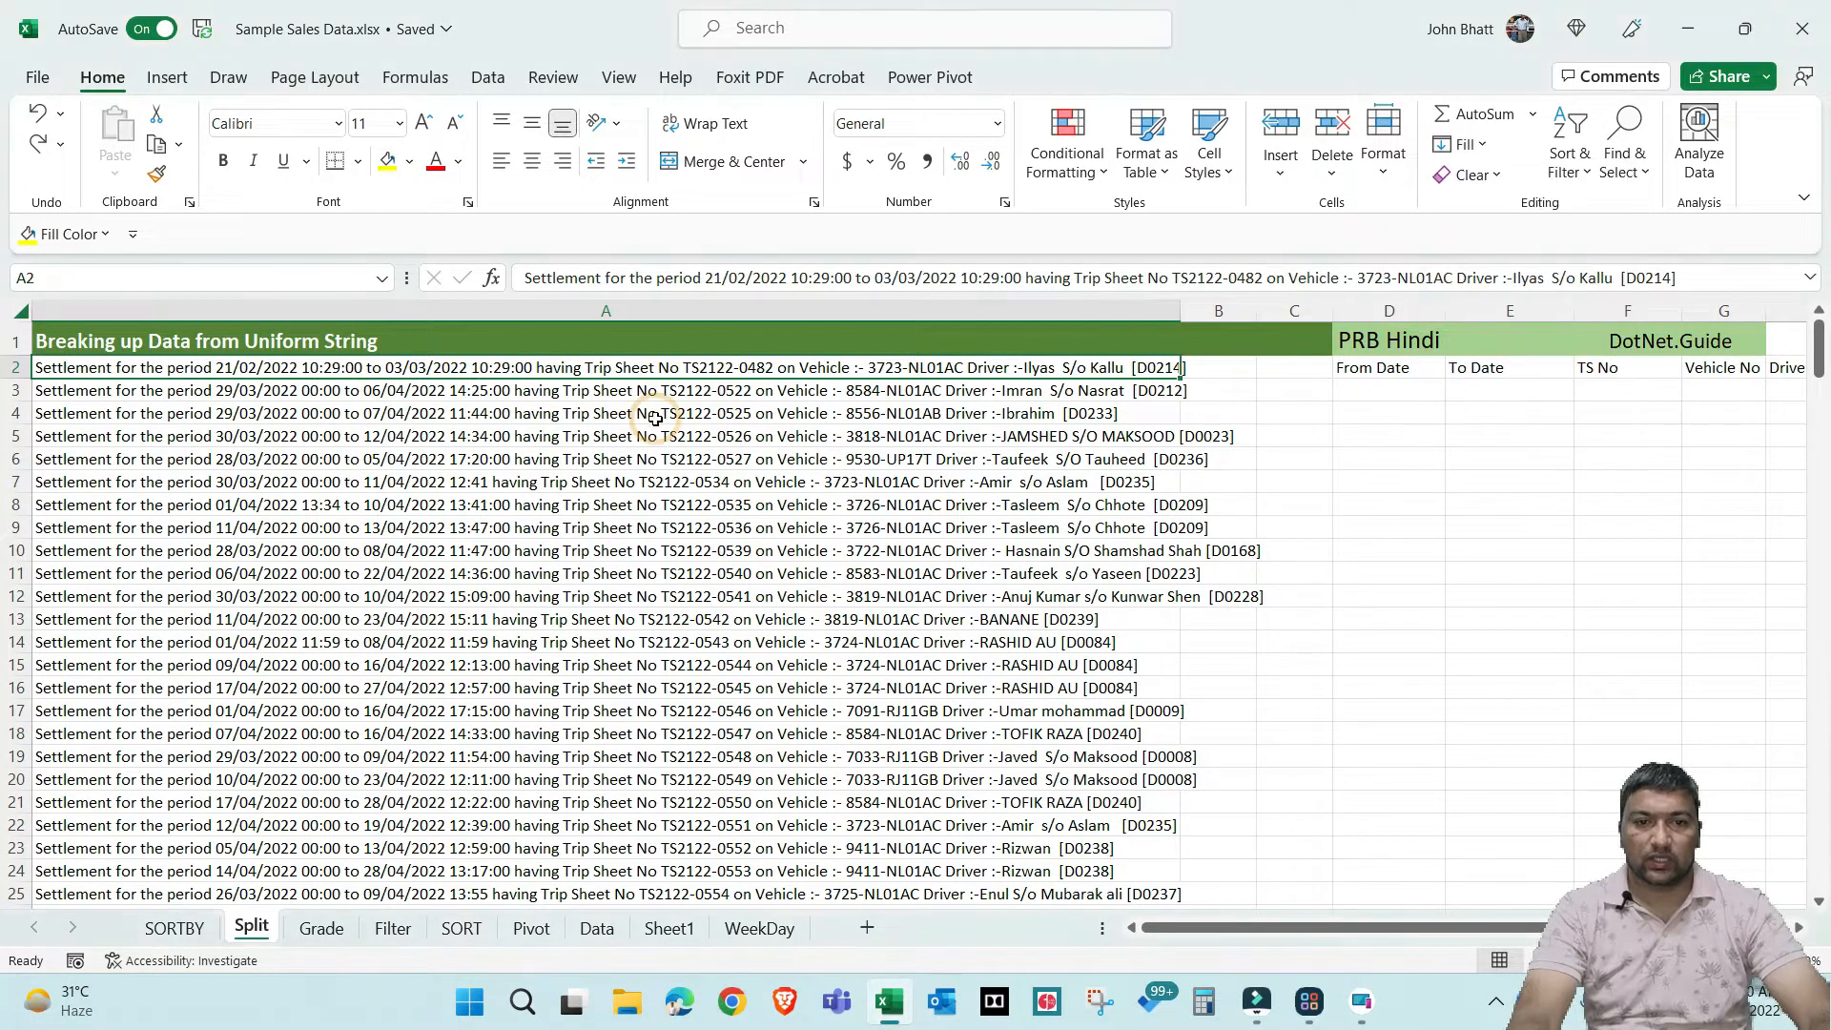
click(655, 418)
Move the whole block of settlement strings in column A down one row so it starts at A3
scroll(1124, 362, up, 5)
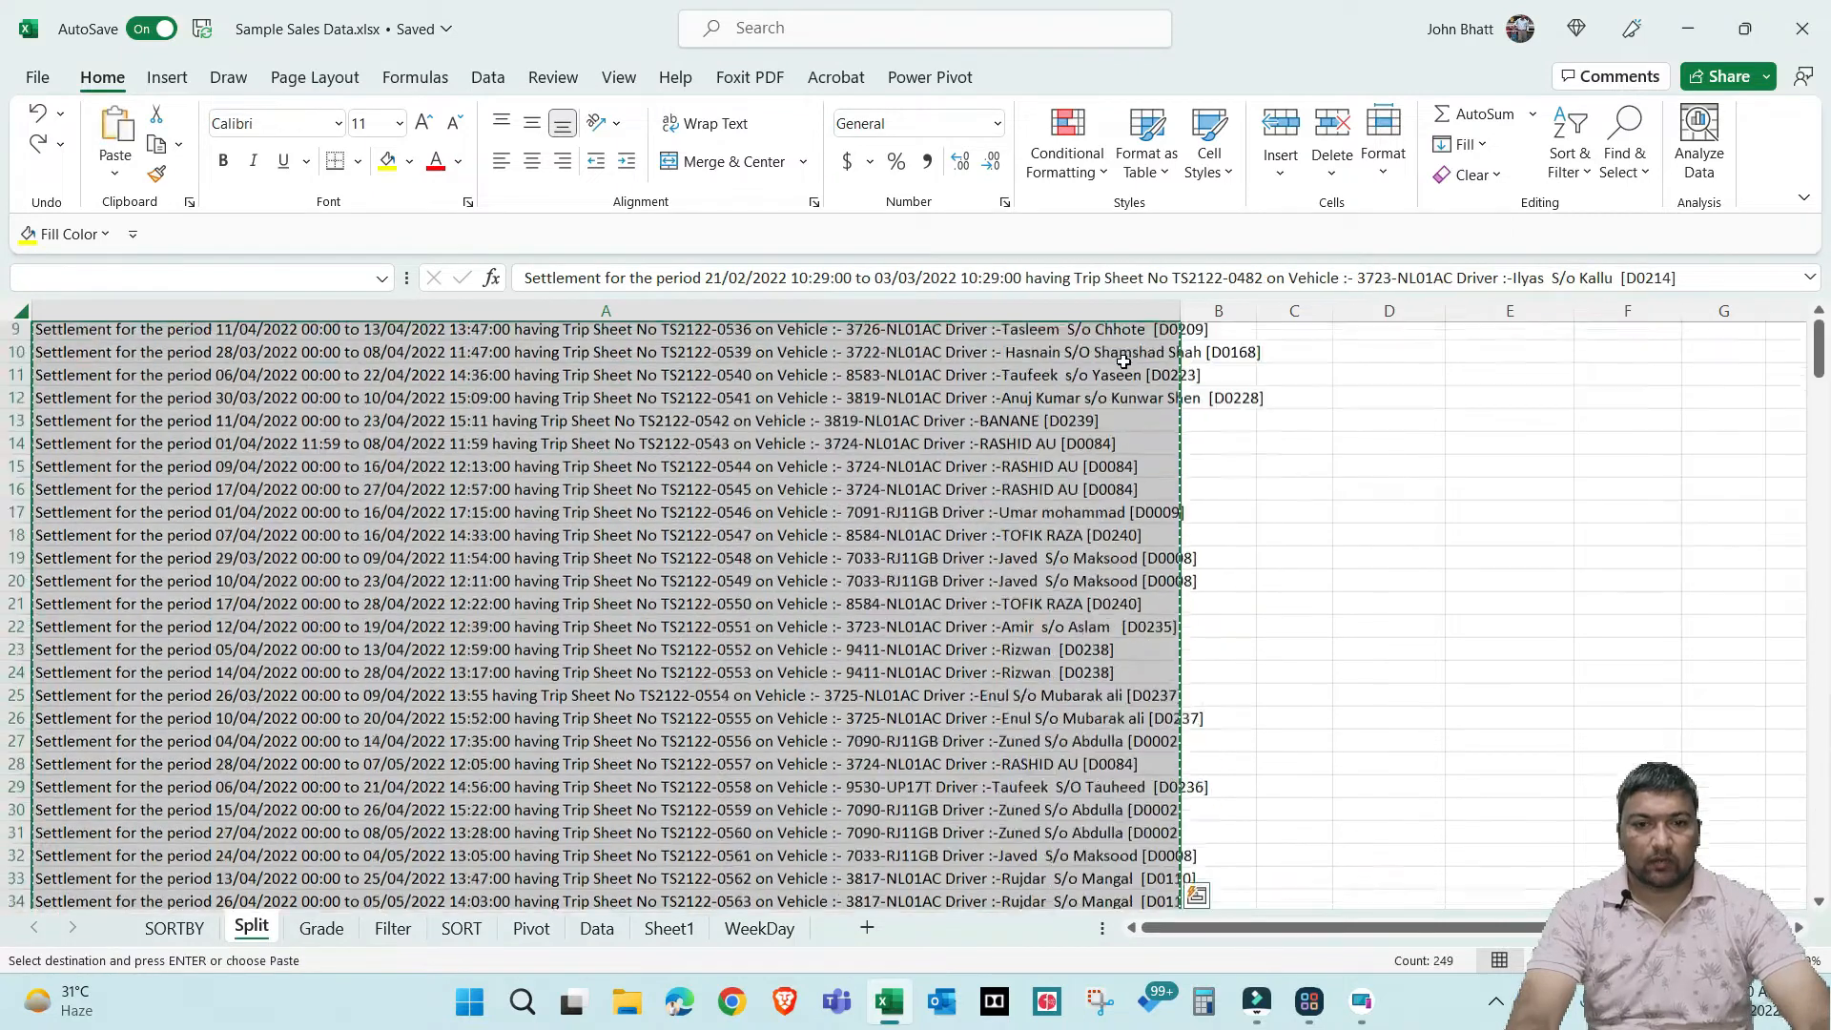
scroll(1124, 363, up, 3)
key(Down)
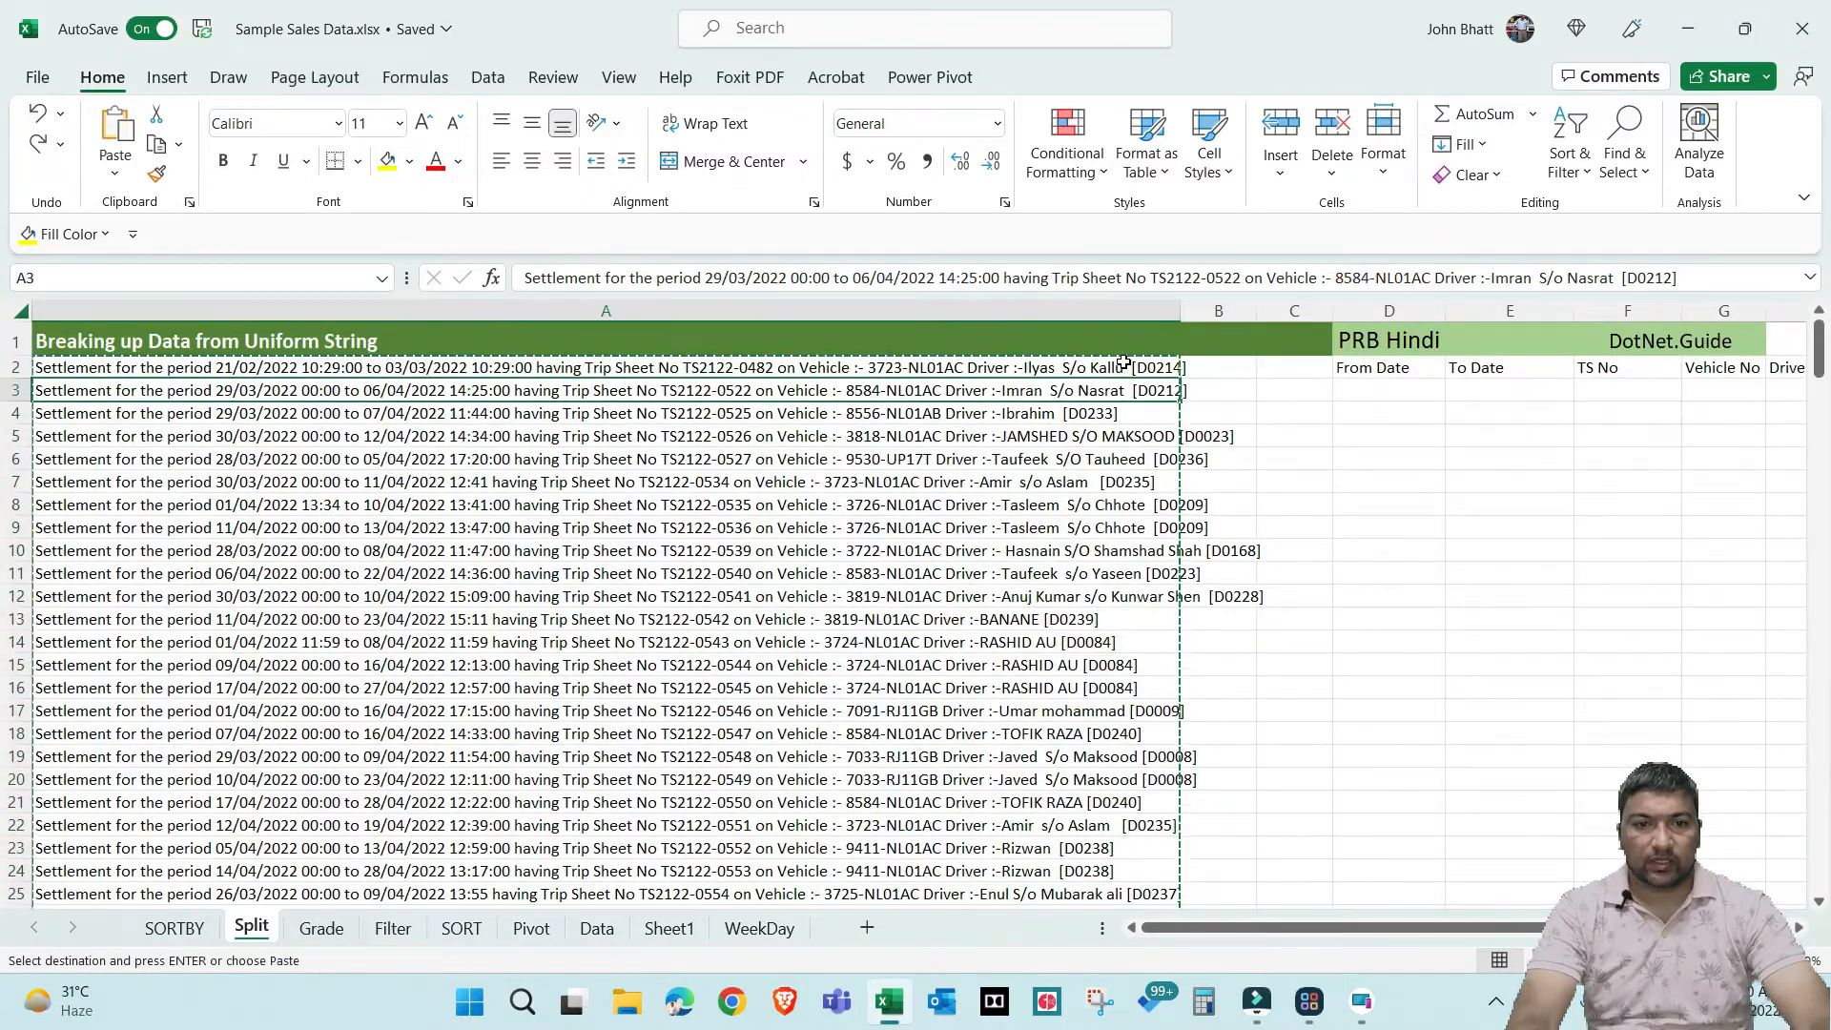
key(Return)
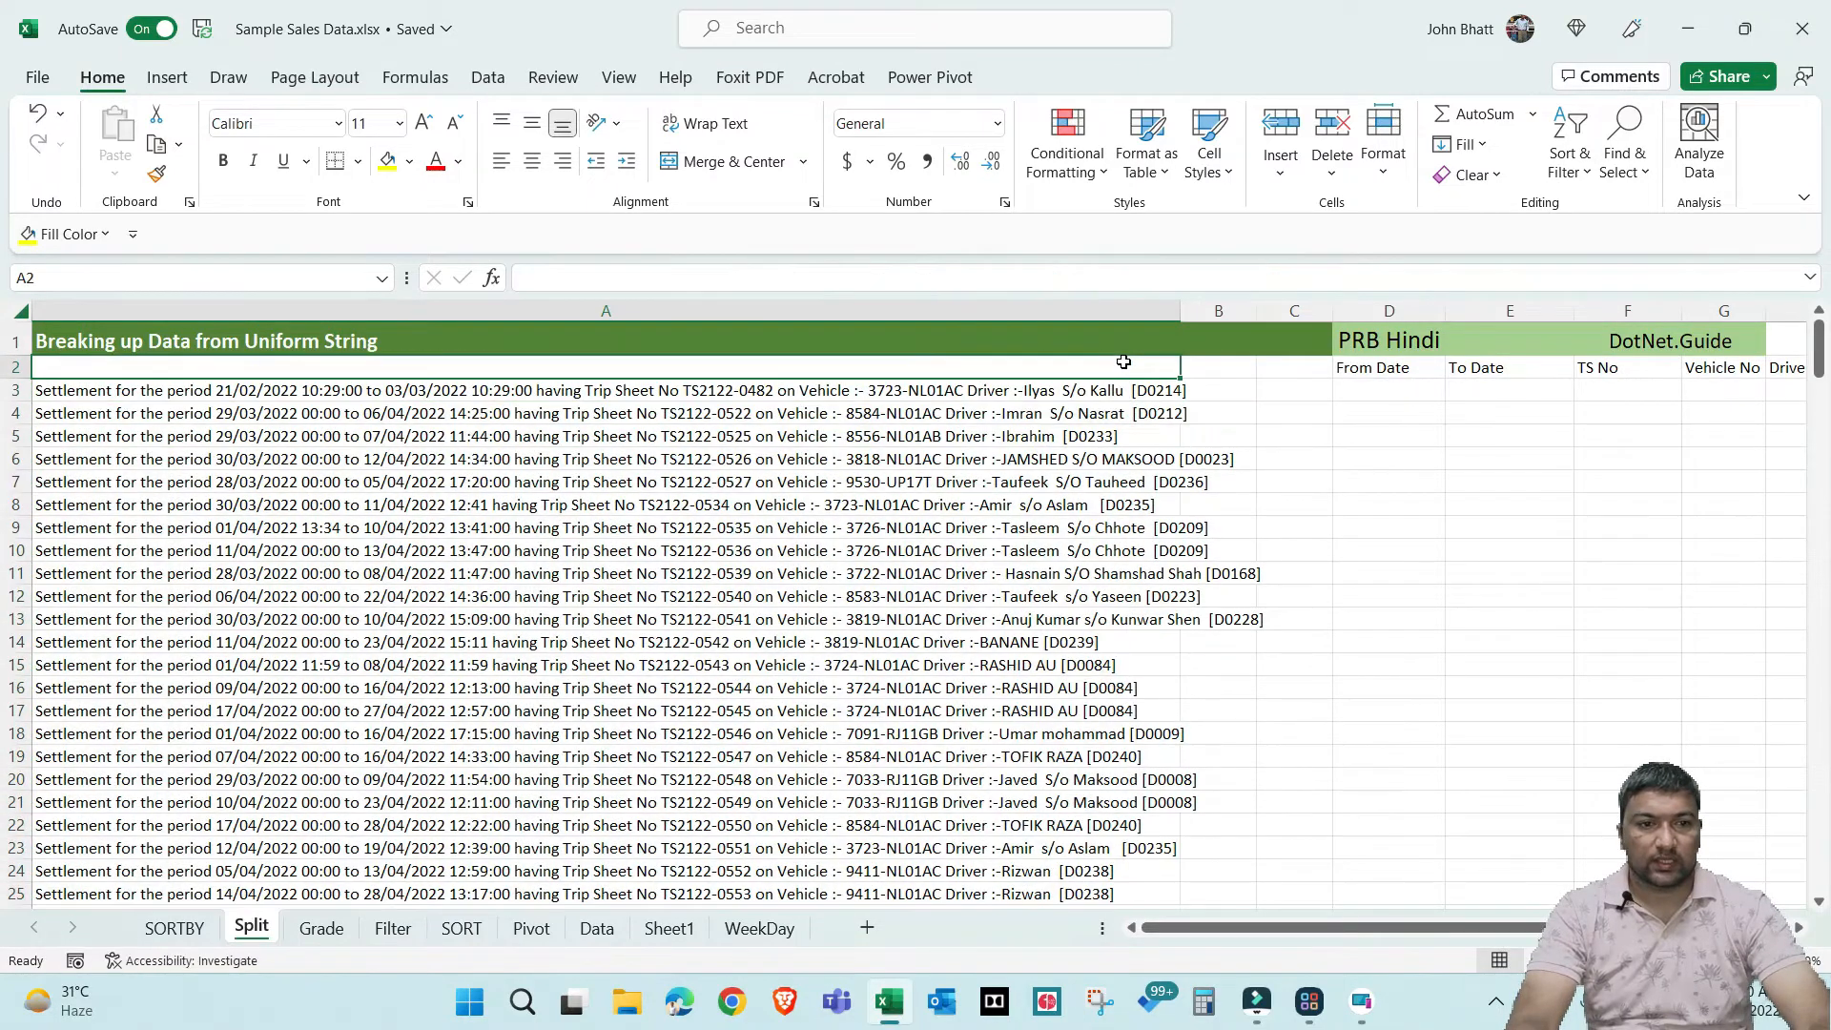
Examine how the date and time values are written in the settlement strings from A3 downward
key(Right)
key(Right)
key(Right)
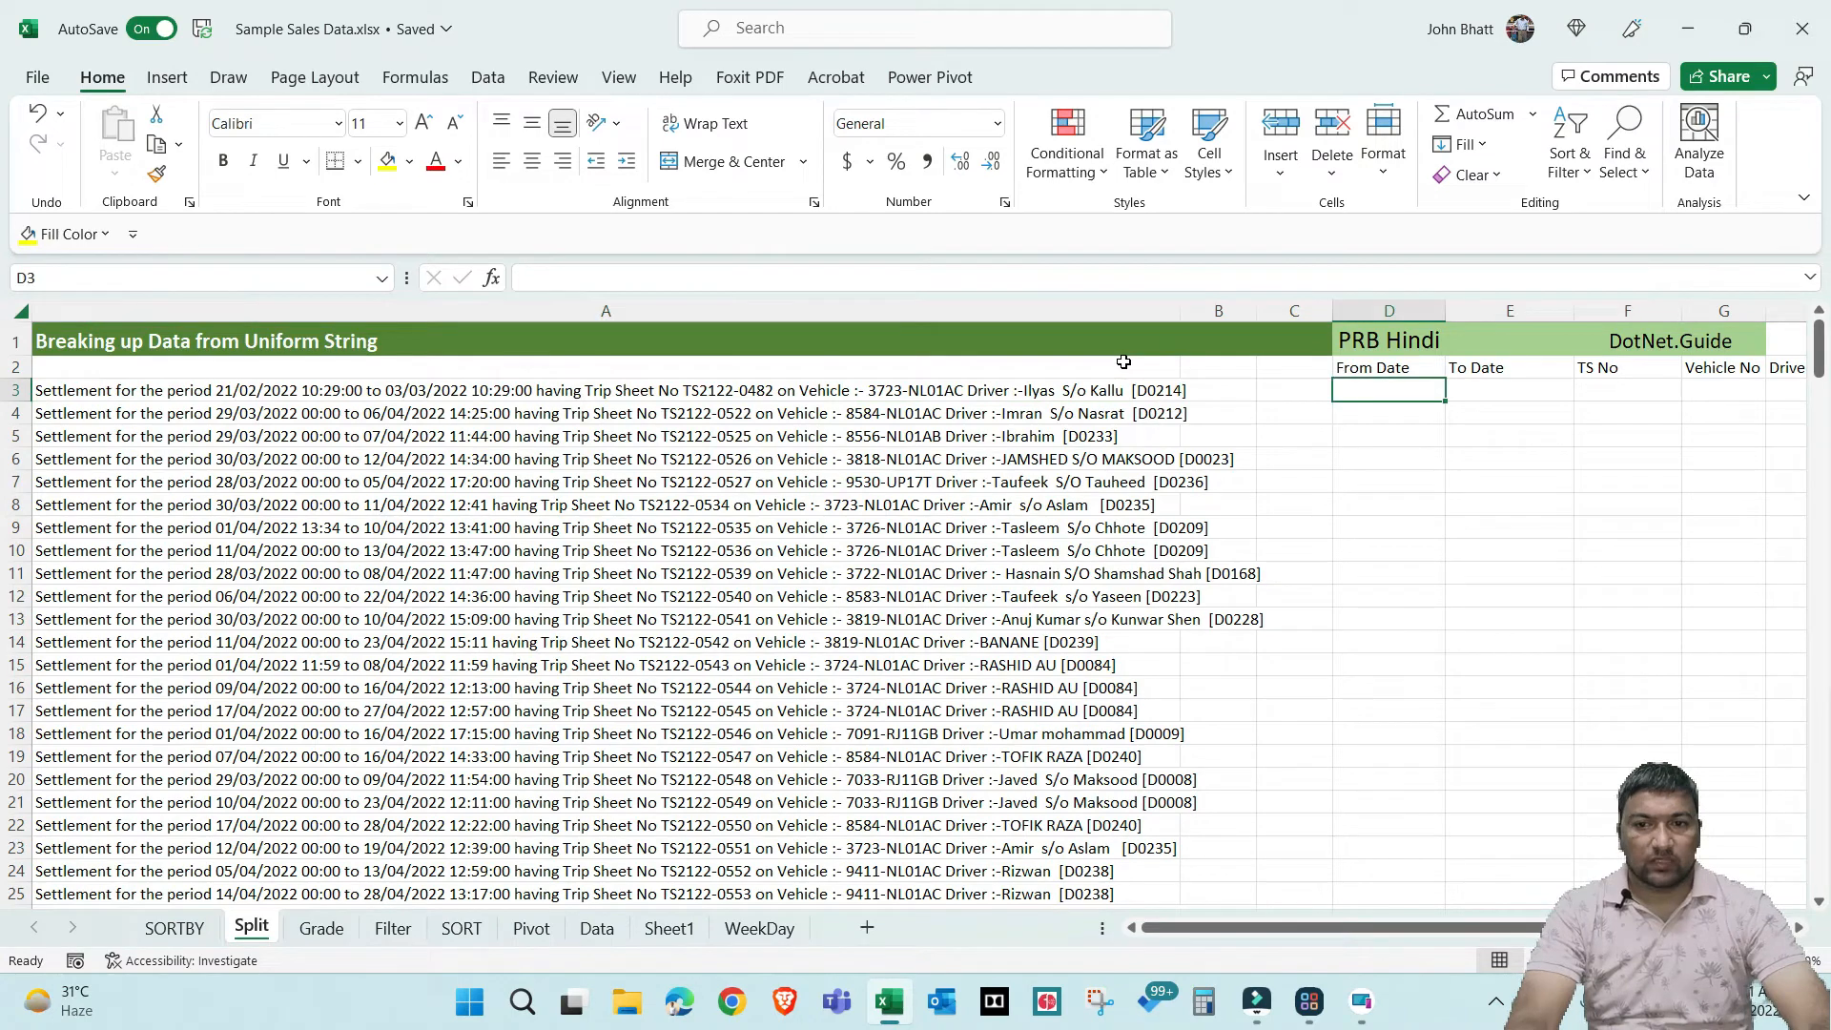
key(Left)
key(Left)
key(Left)
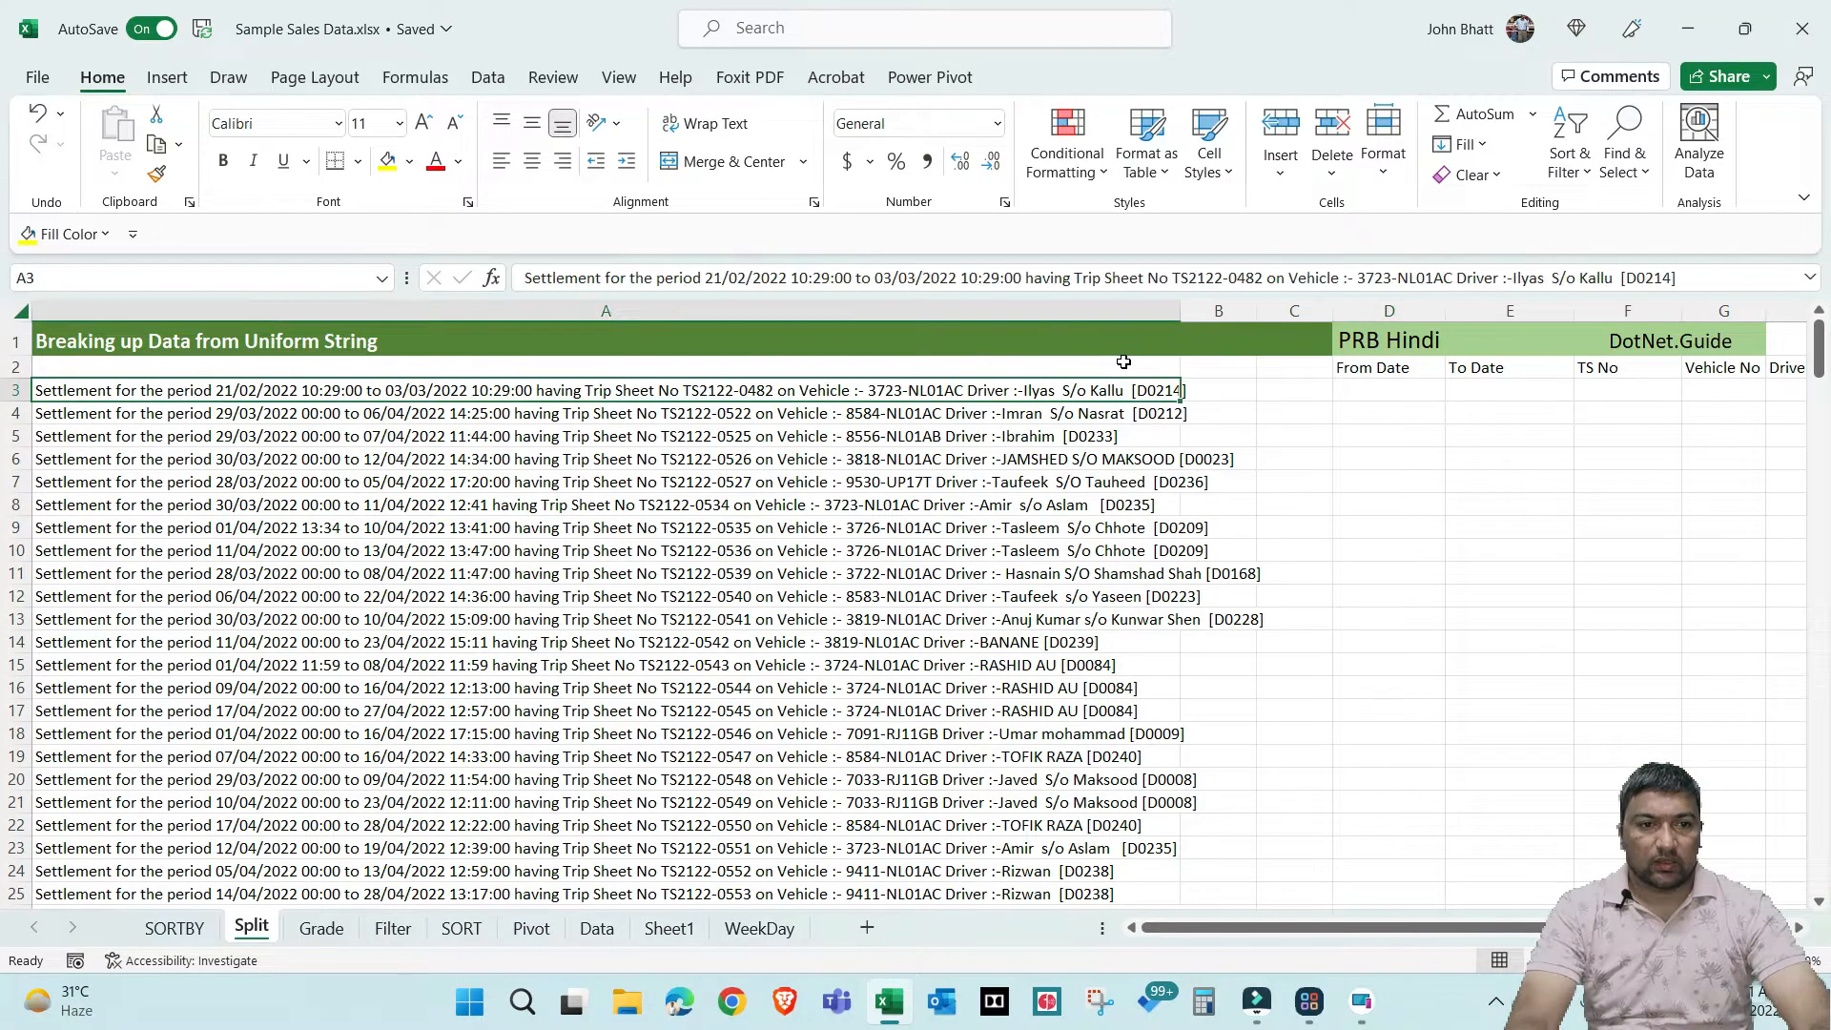
key(Down)
key(Down)
key(Down)
key(Down)
key(Down)
key(Down)
key(Down)
key(Down)
key(Down)
key(Down)
key(Down)
key(Down)
key(Down)
key(Down)
key(Down)
key(Down)
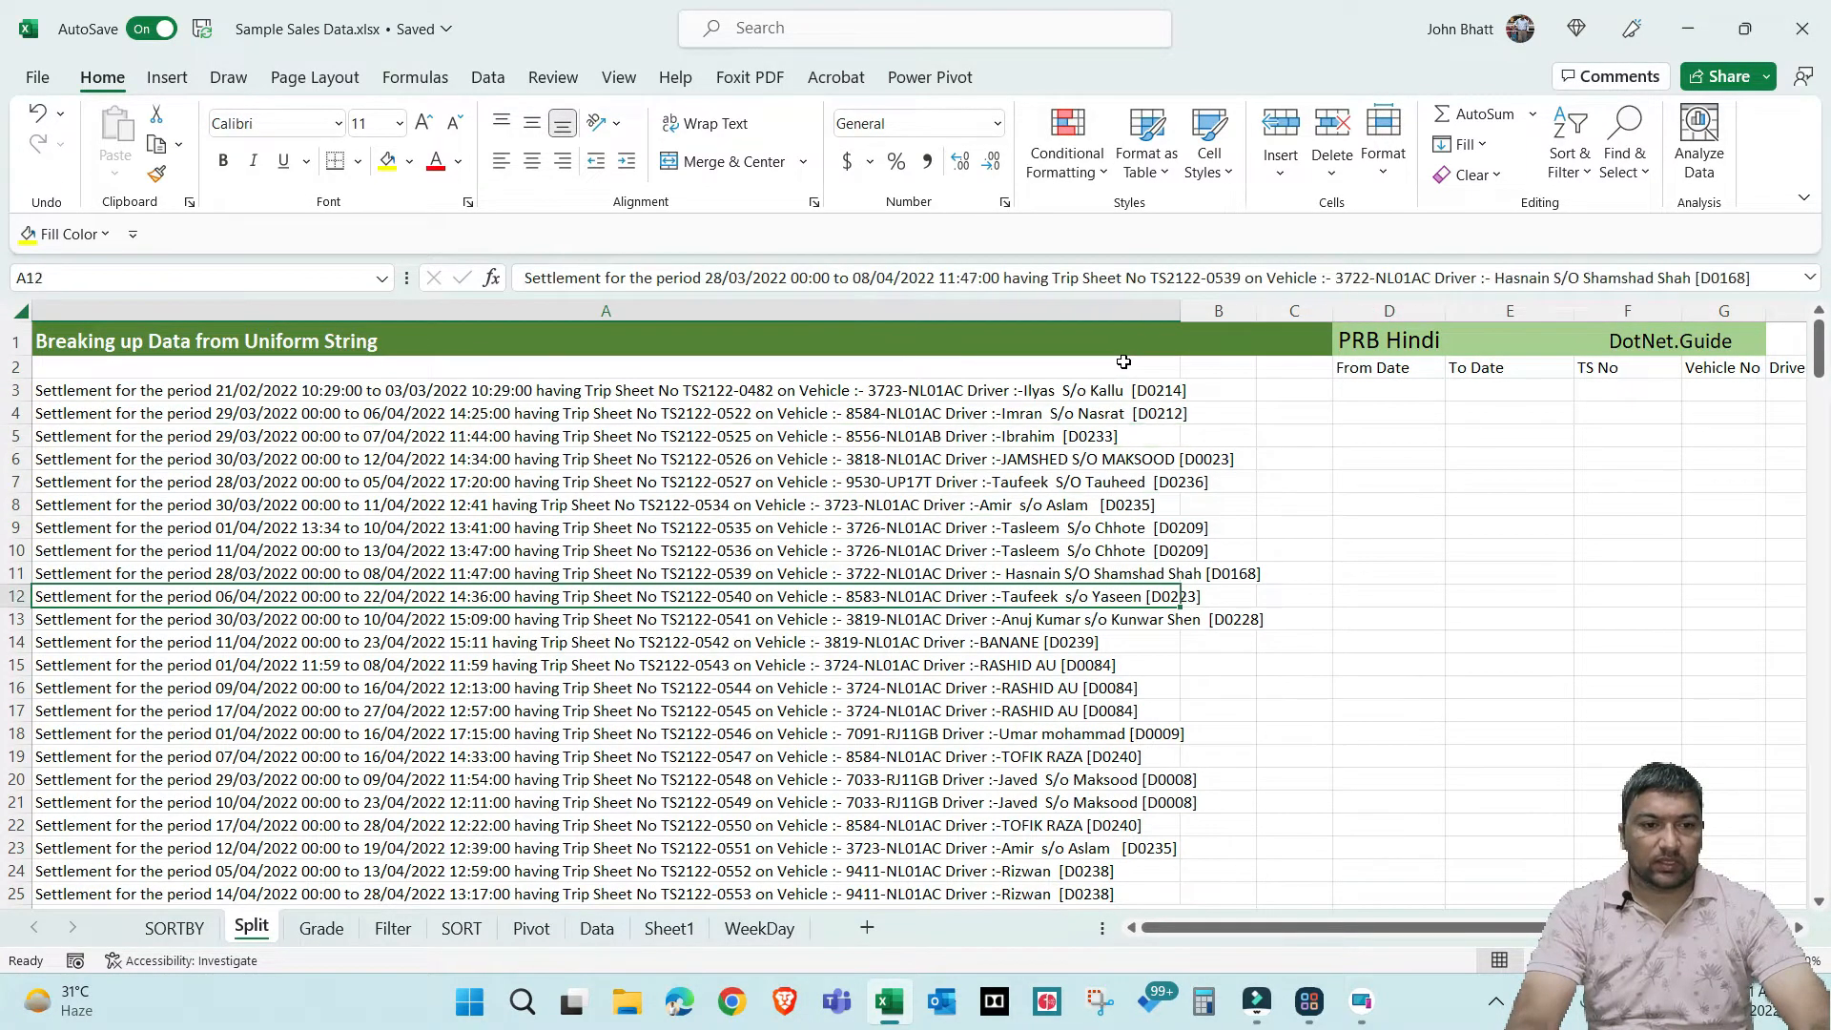
Remove the seconds from the first date in A3's settlement string, making it 21/02/2022 10:29
key(ctrl+Up)
key(F2)
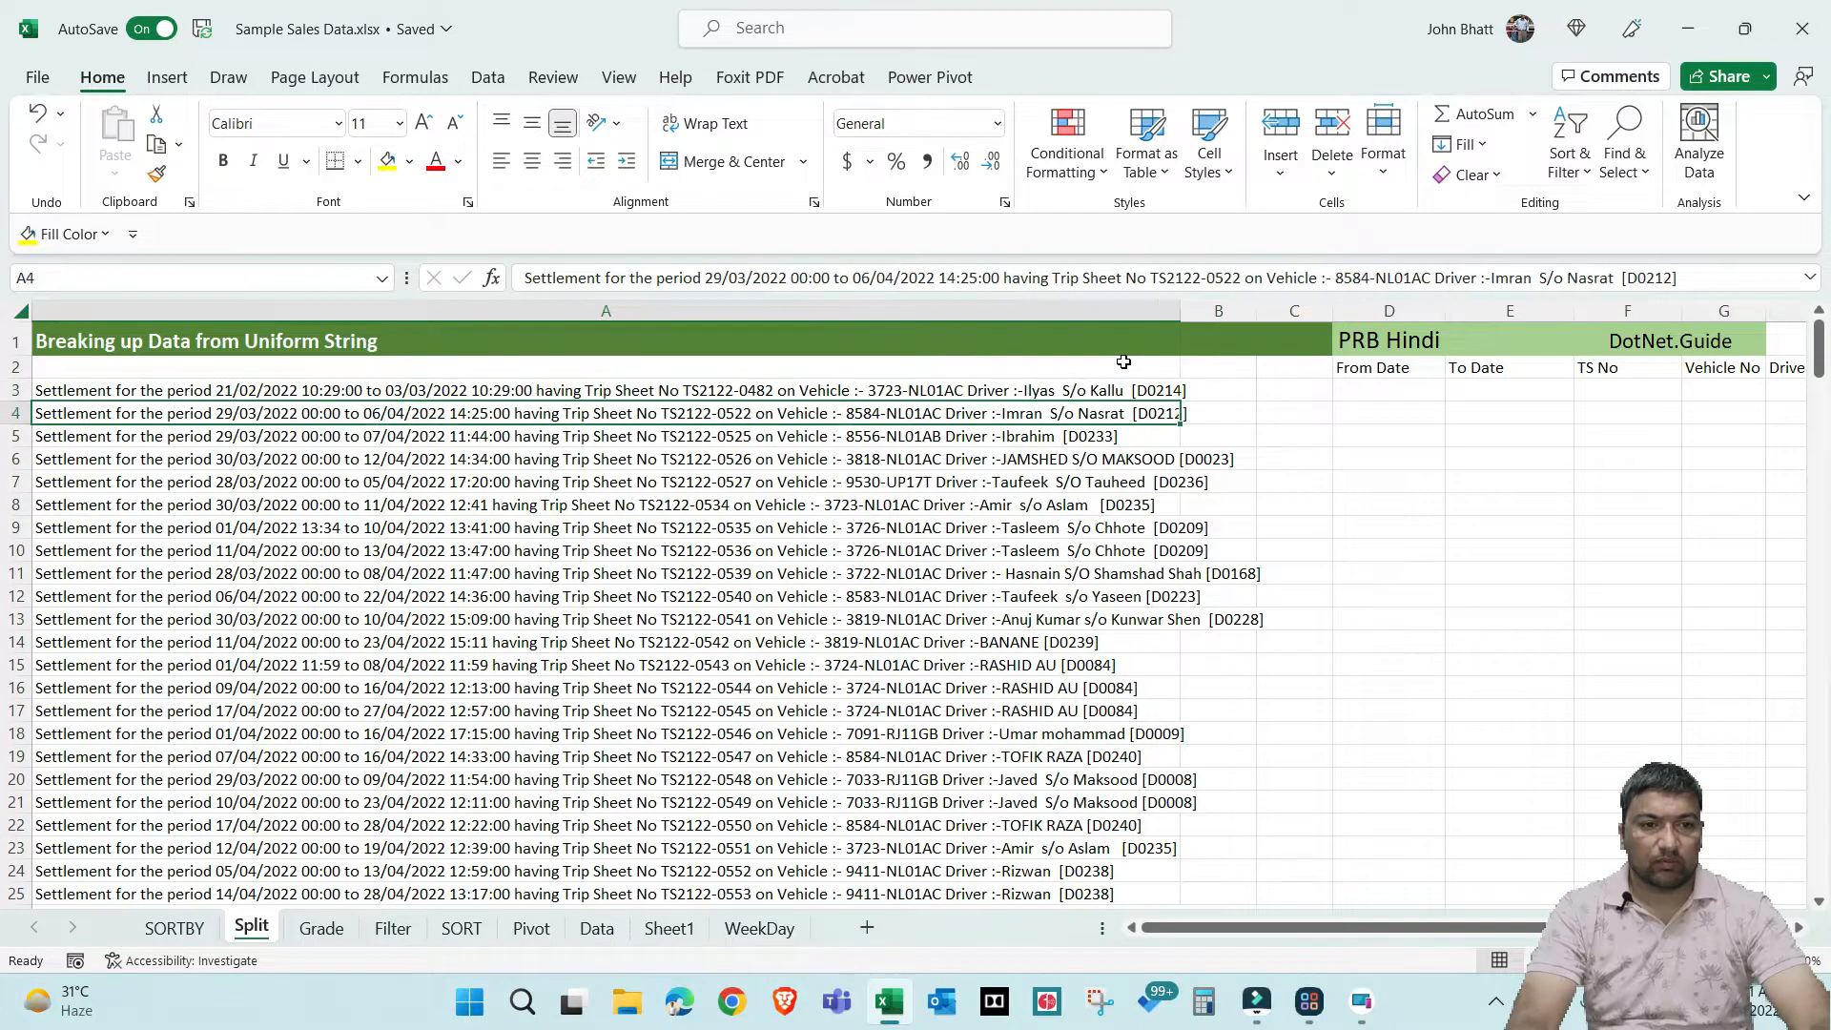
key(Home)
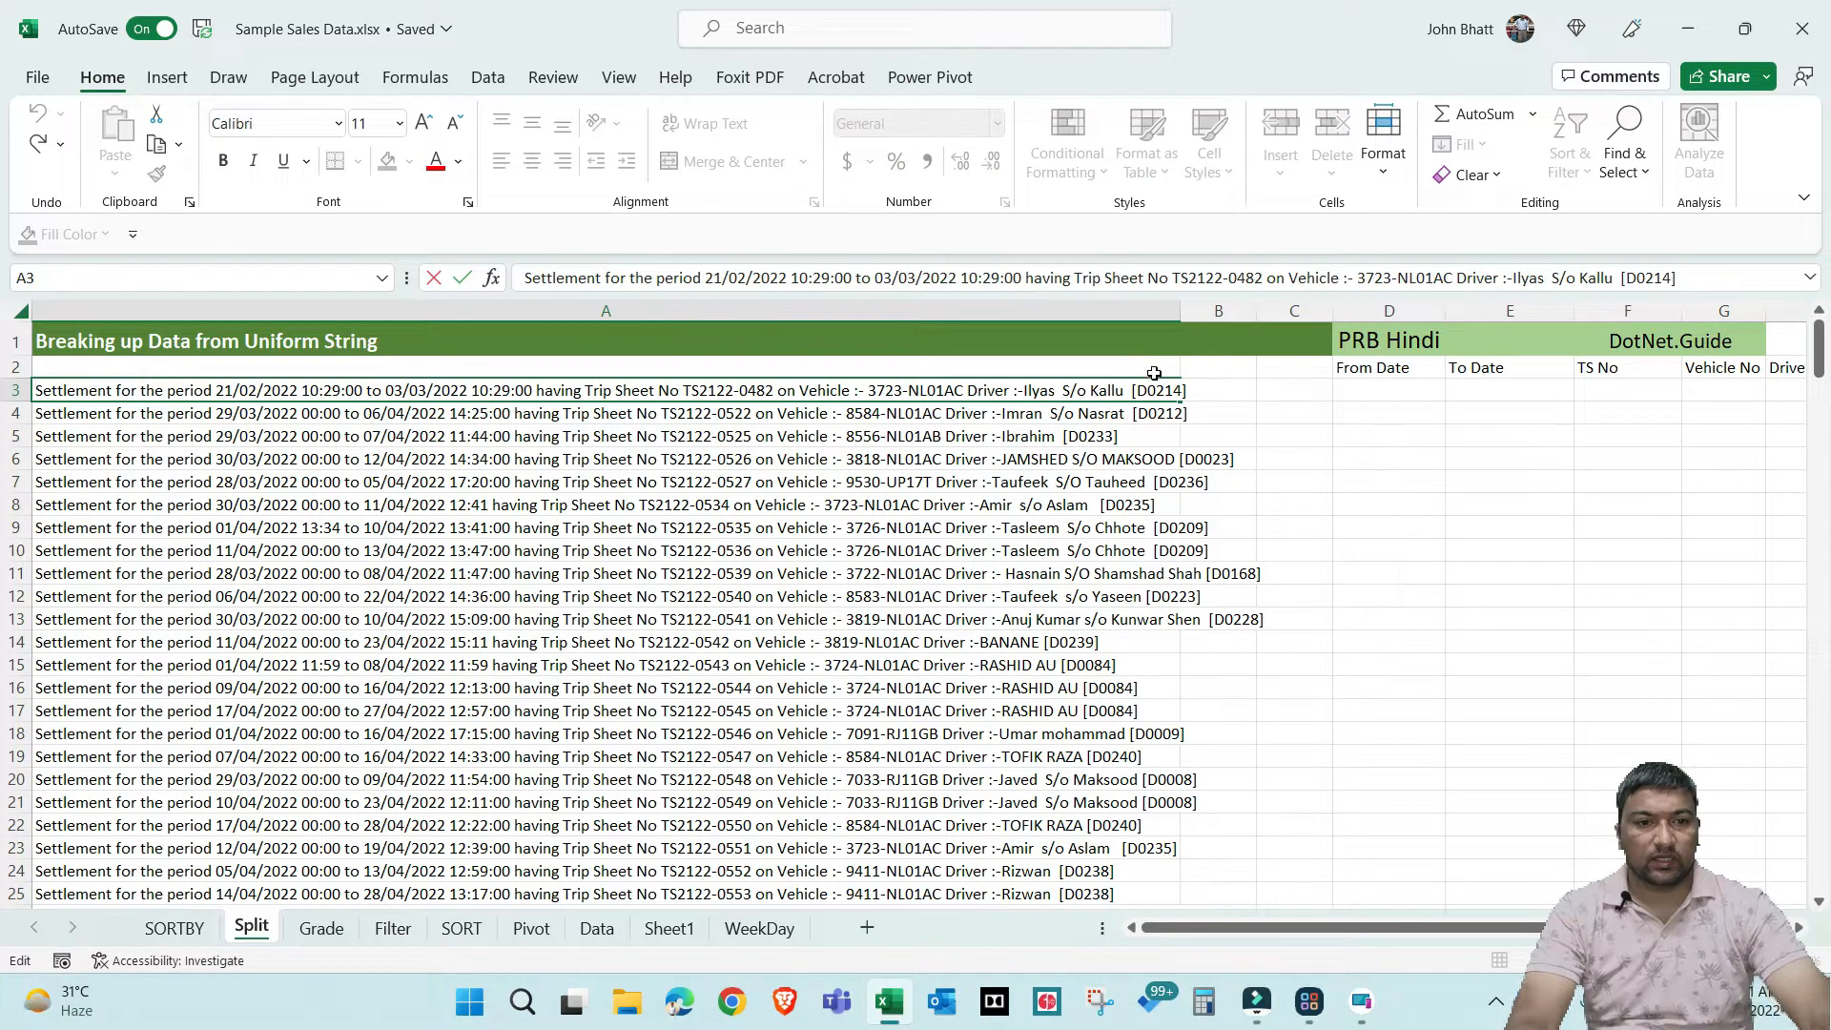
click(363, 391)
key(BackSpace)
key(BackSpace)
key(BackSpace)
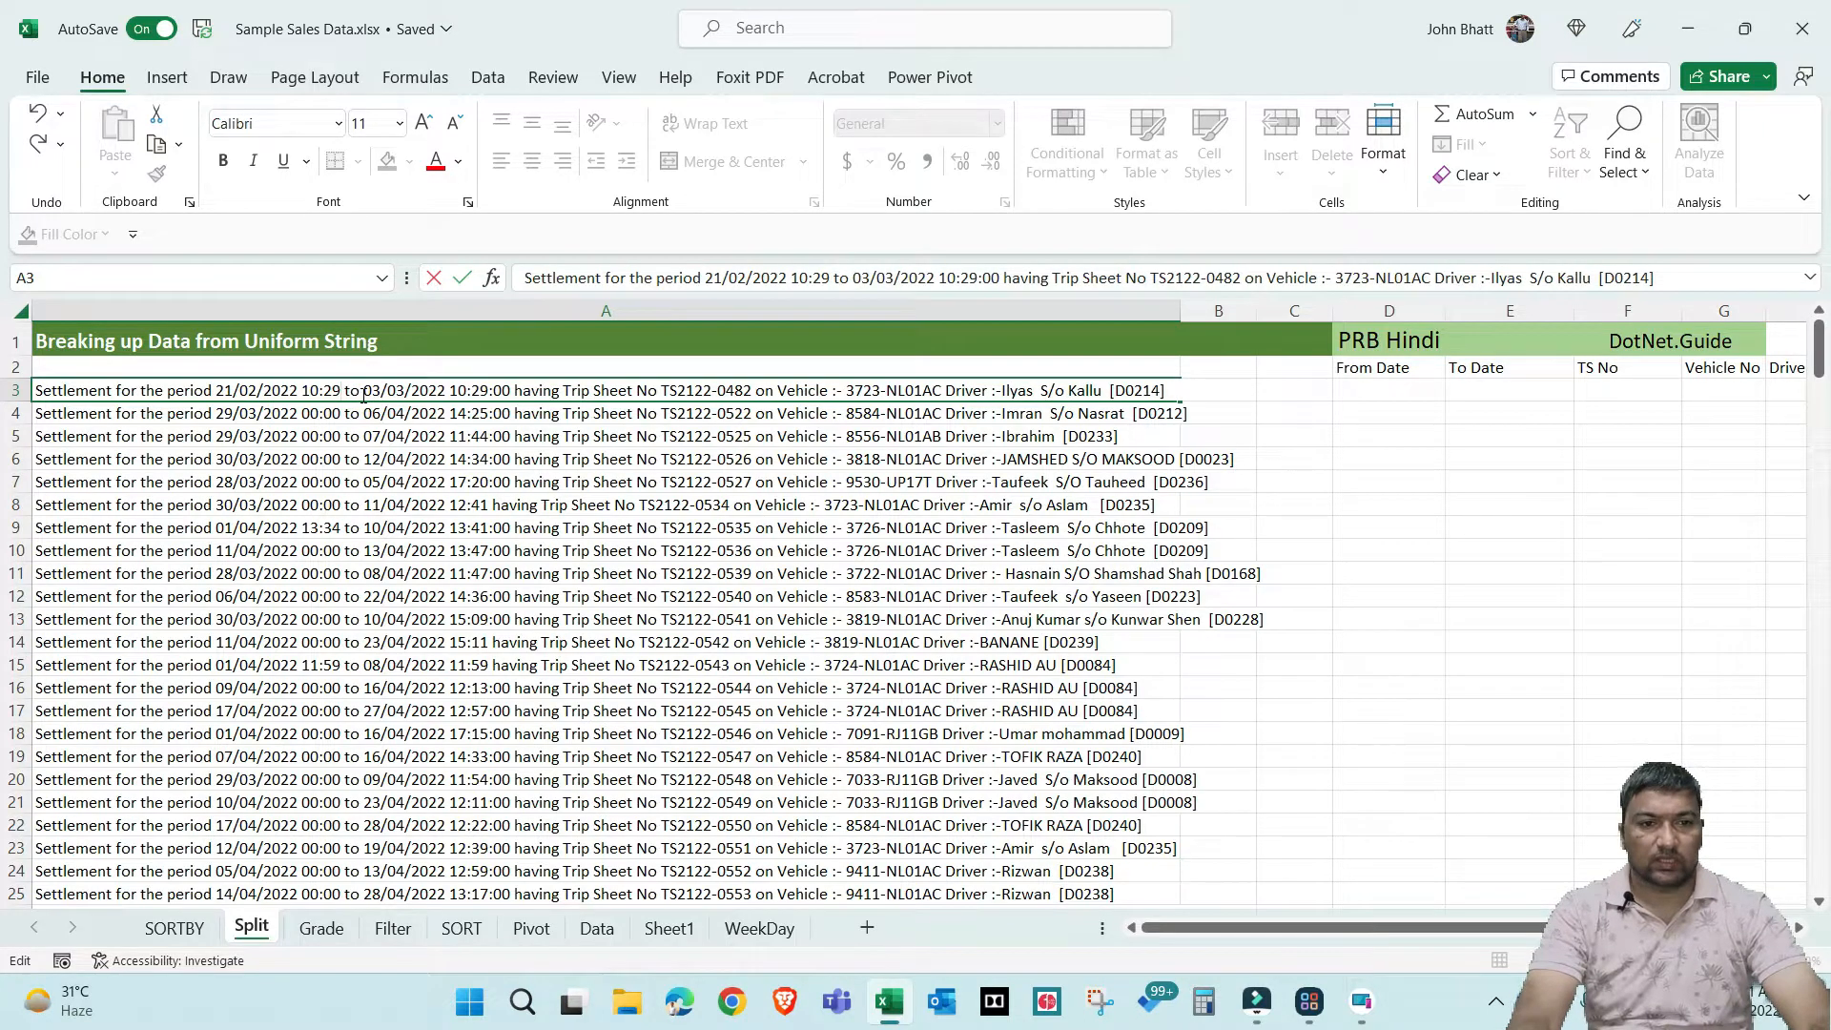
key(ctrl+Return)
key(Down)
key(Down)
key(Down)
key(Down)
key(Down)
key(Down)
key(Down)
click(363, 394)
key(Right)
key(Right)
key(Right)
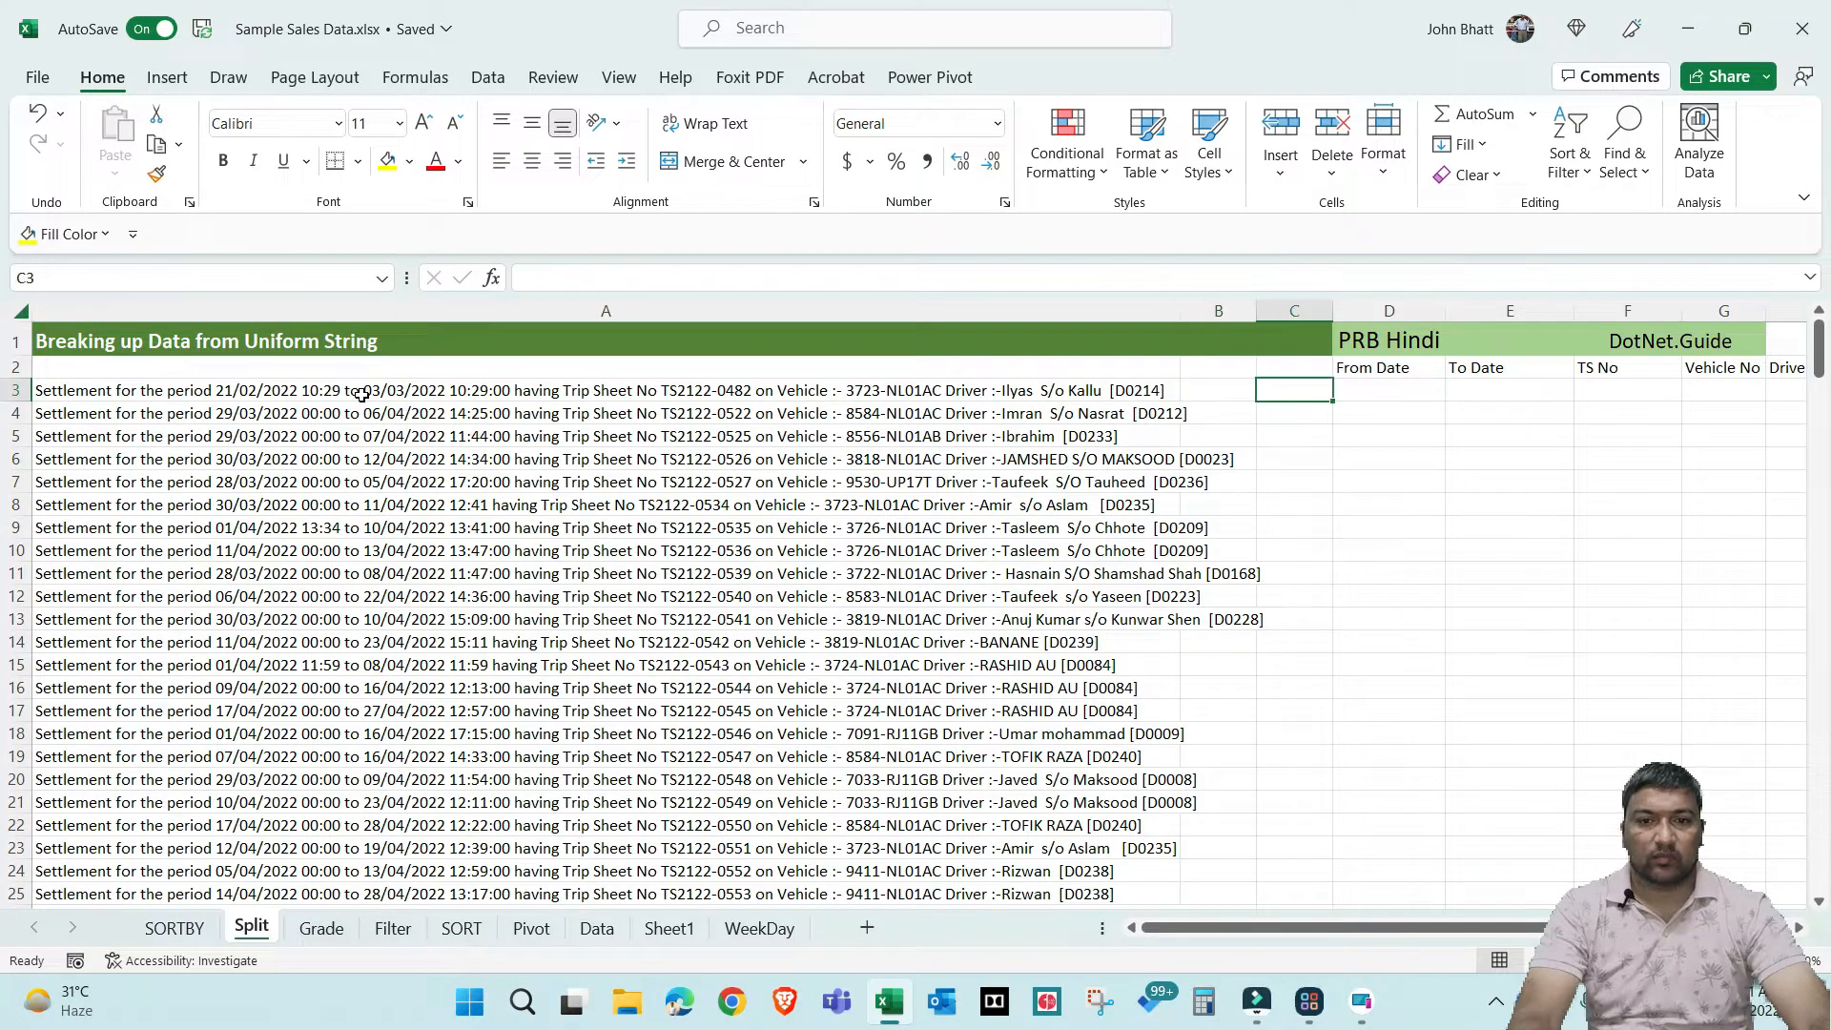
key(Left)
key(Left)
key(Left)
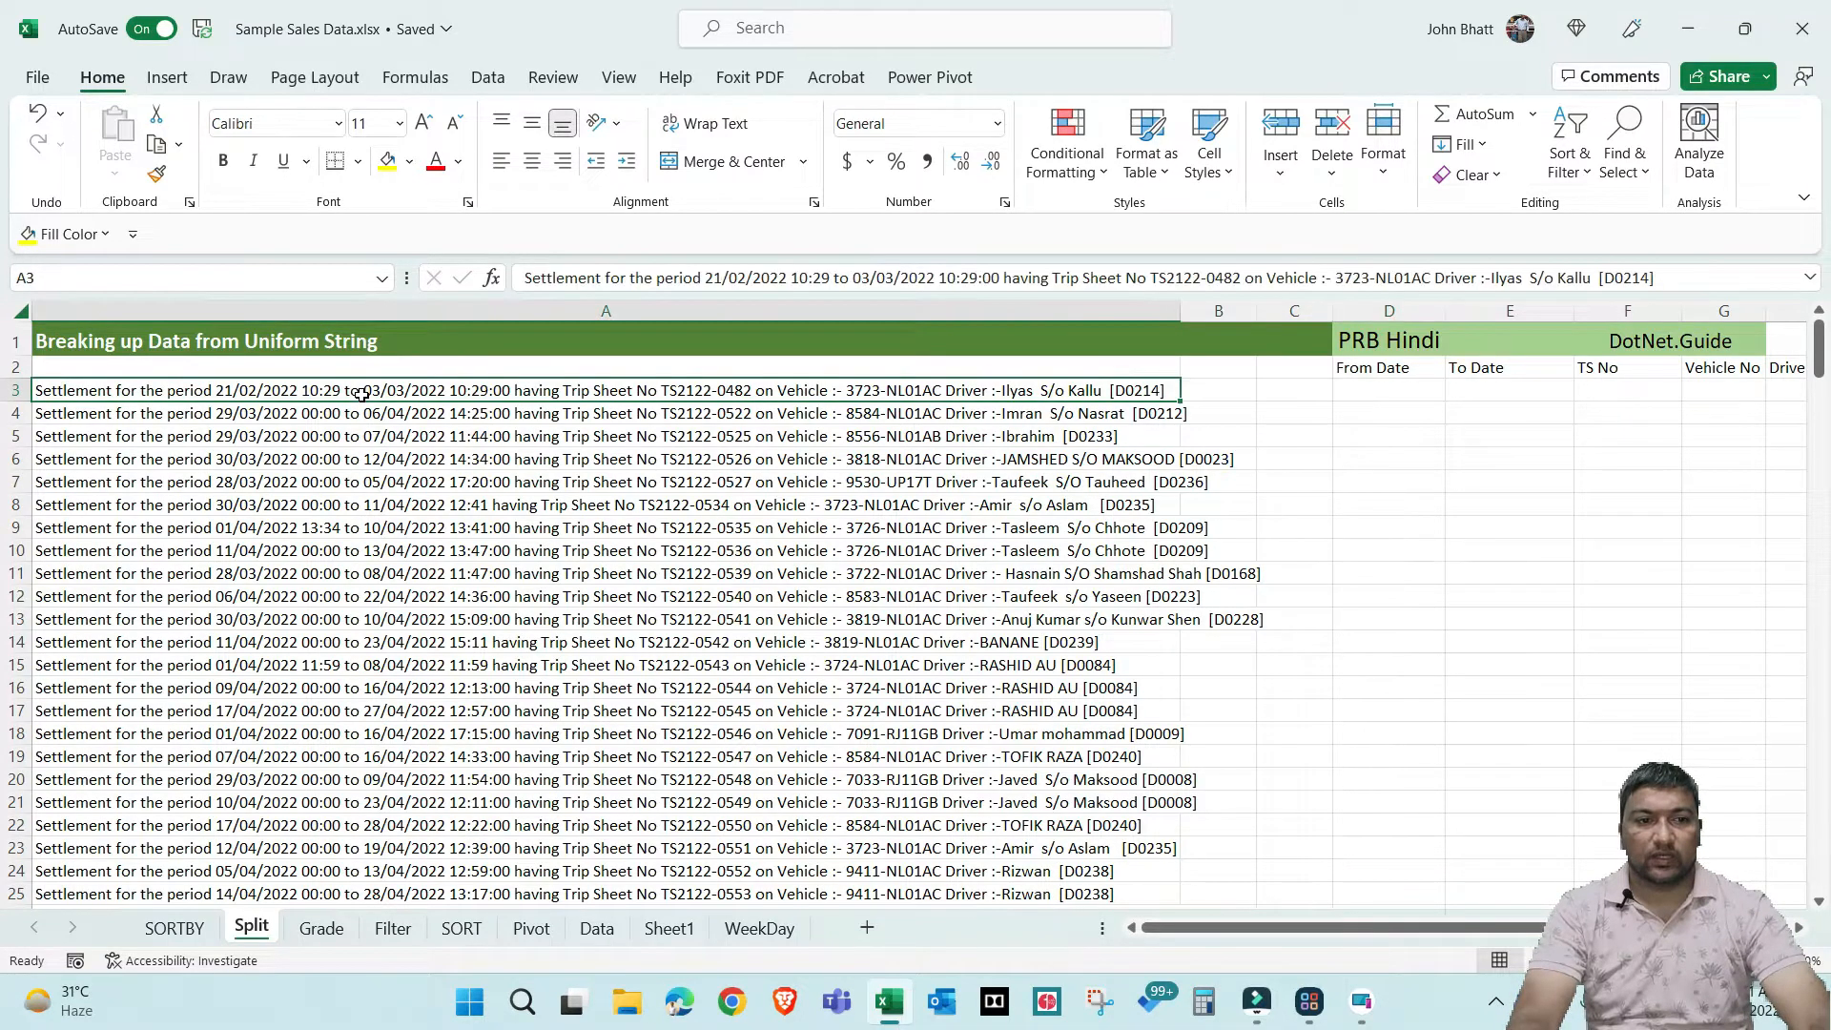
Copy the start date and time 21/02/2022 10:29 from within A3's settlement string
key(F2)
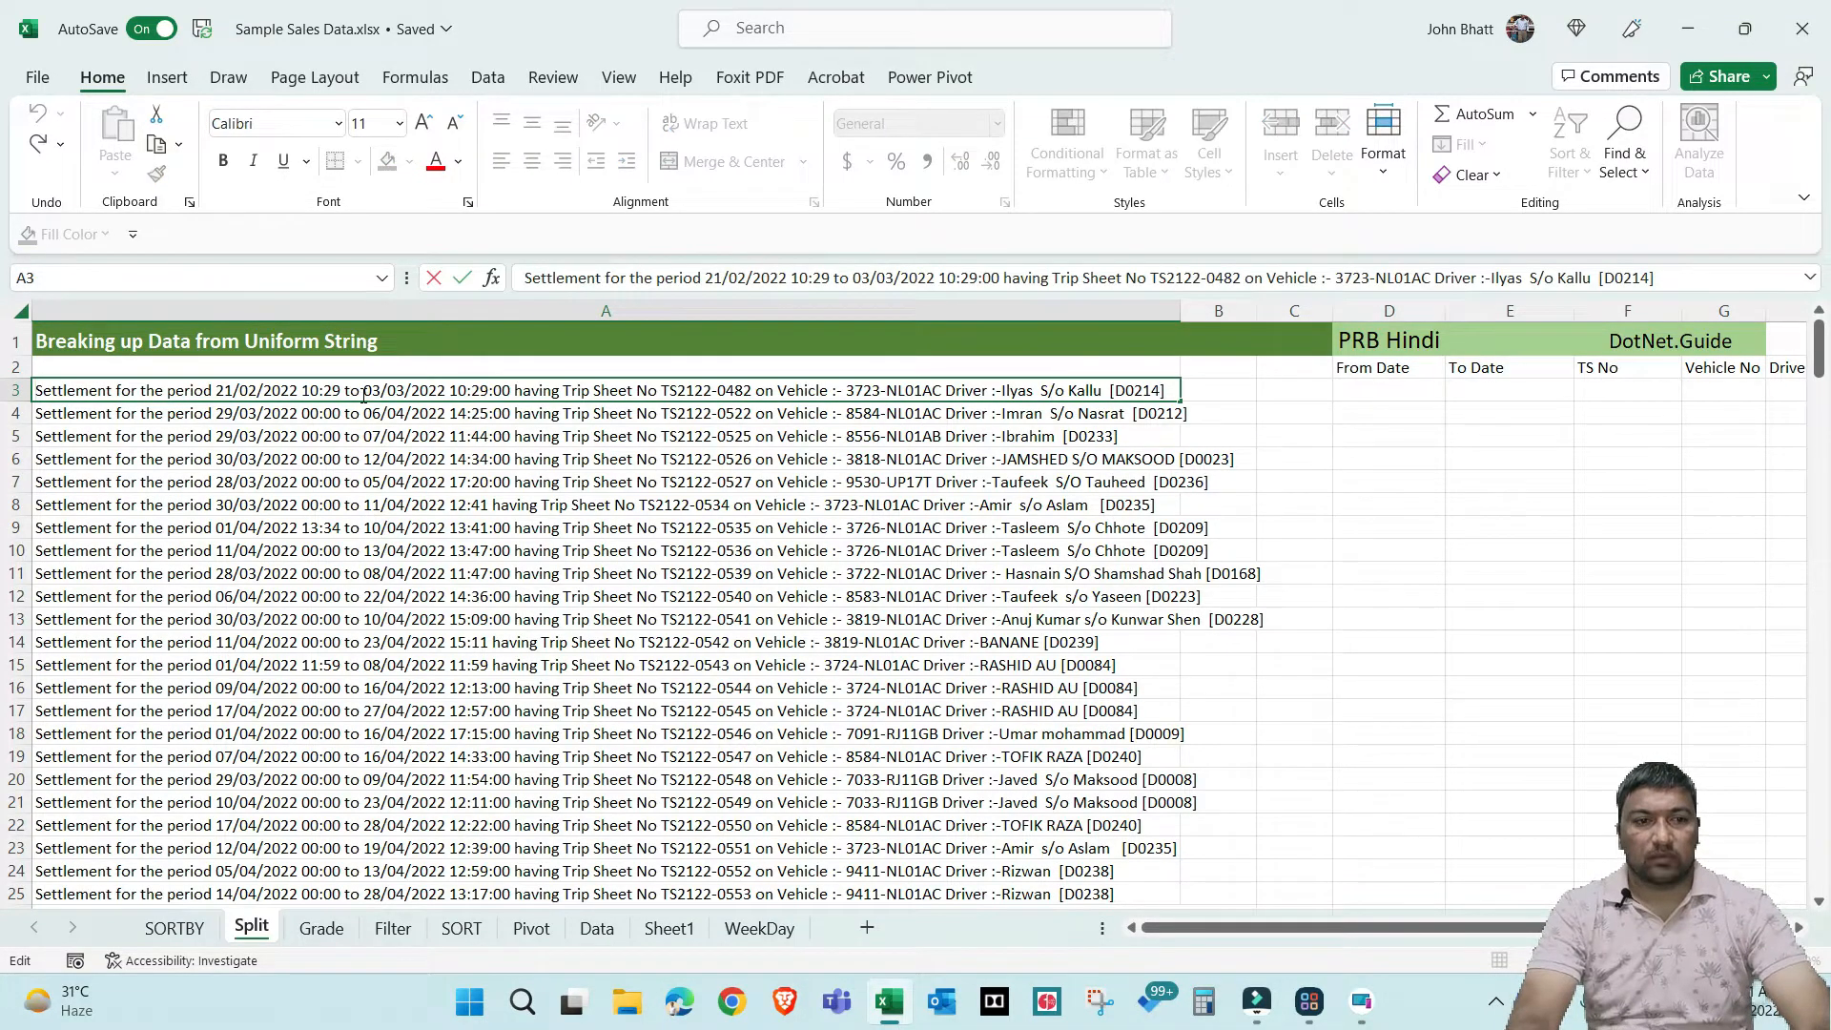
key(Left)
key(Left)
key(shift+Right)
key(shift+Right)
key(shift+Right)
key(shift+Right)
key(shift+Right)
key(shift+Right)
key(shift+Right)
key(shift+Right)
key(shift+Right)
key(shift+Right)
key(shift+Right)
key(shift+Right)
key(shift+Right)
key(shift+Right)
key(shift+Right)
key(shift+Right)
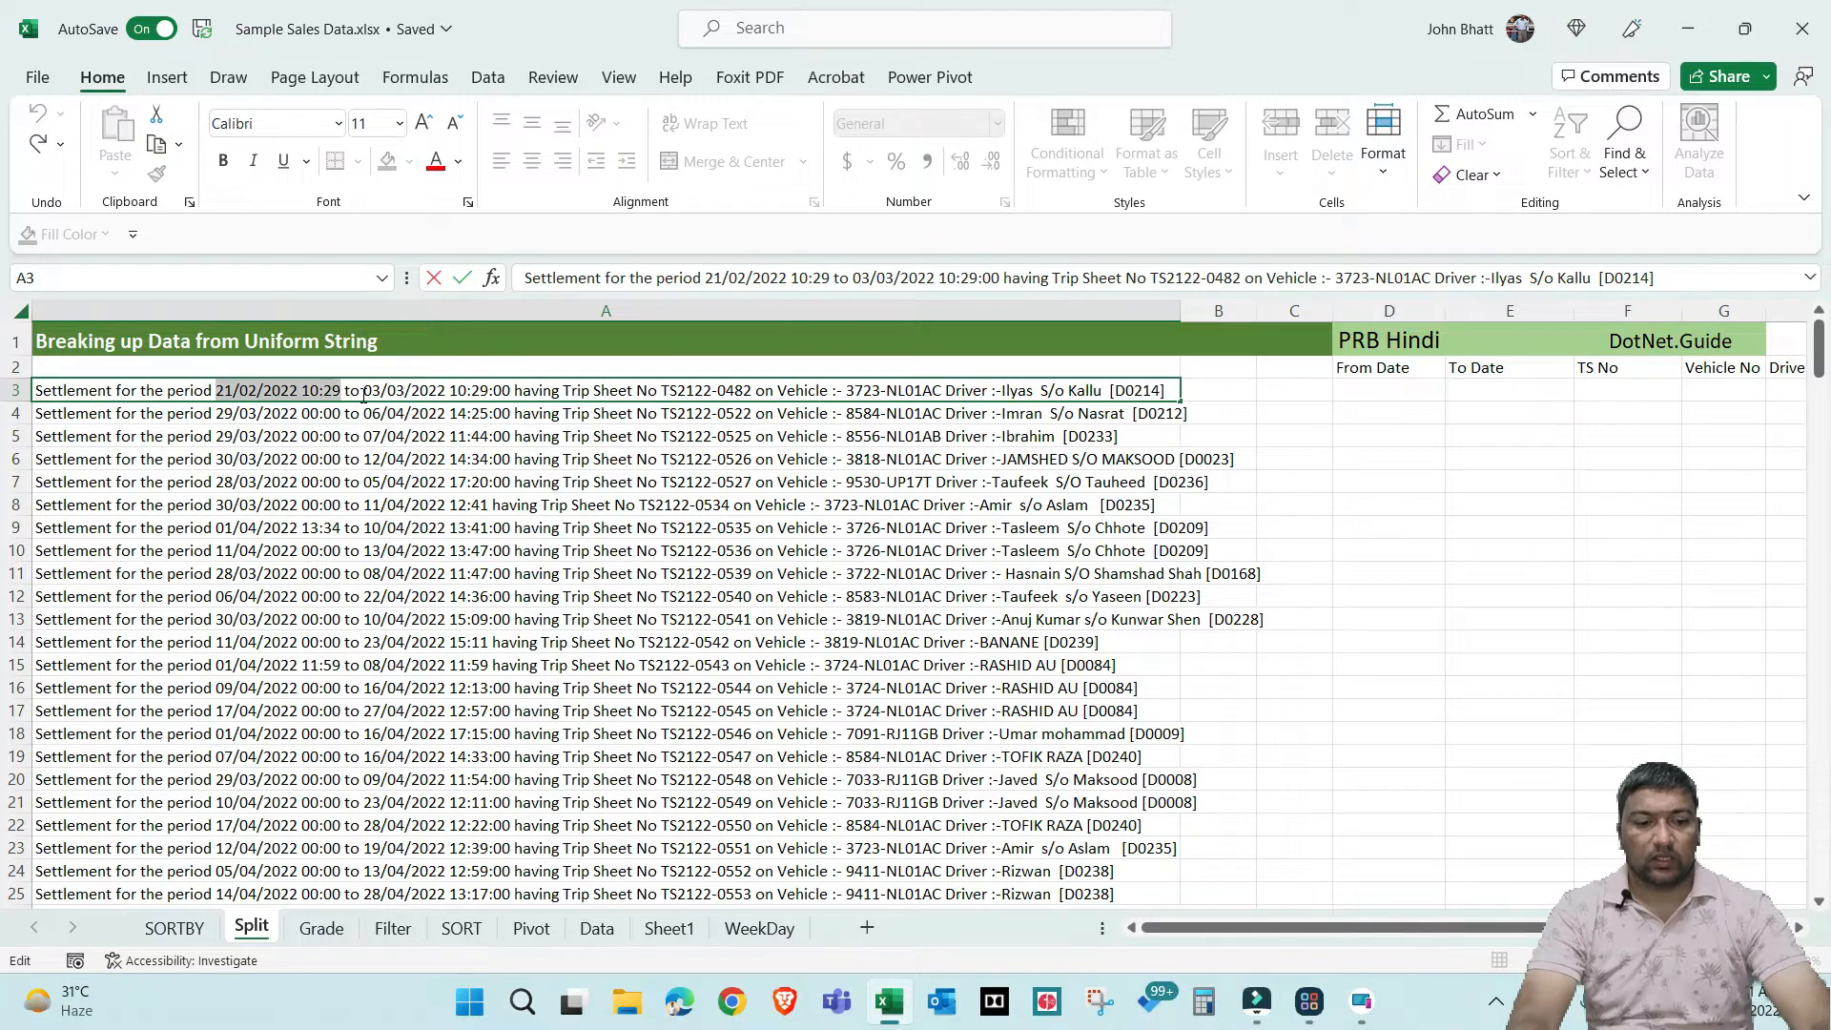
key(ctrl+c)
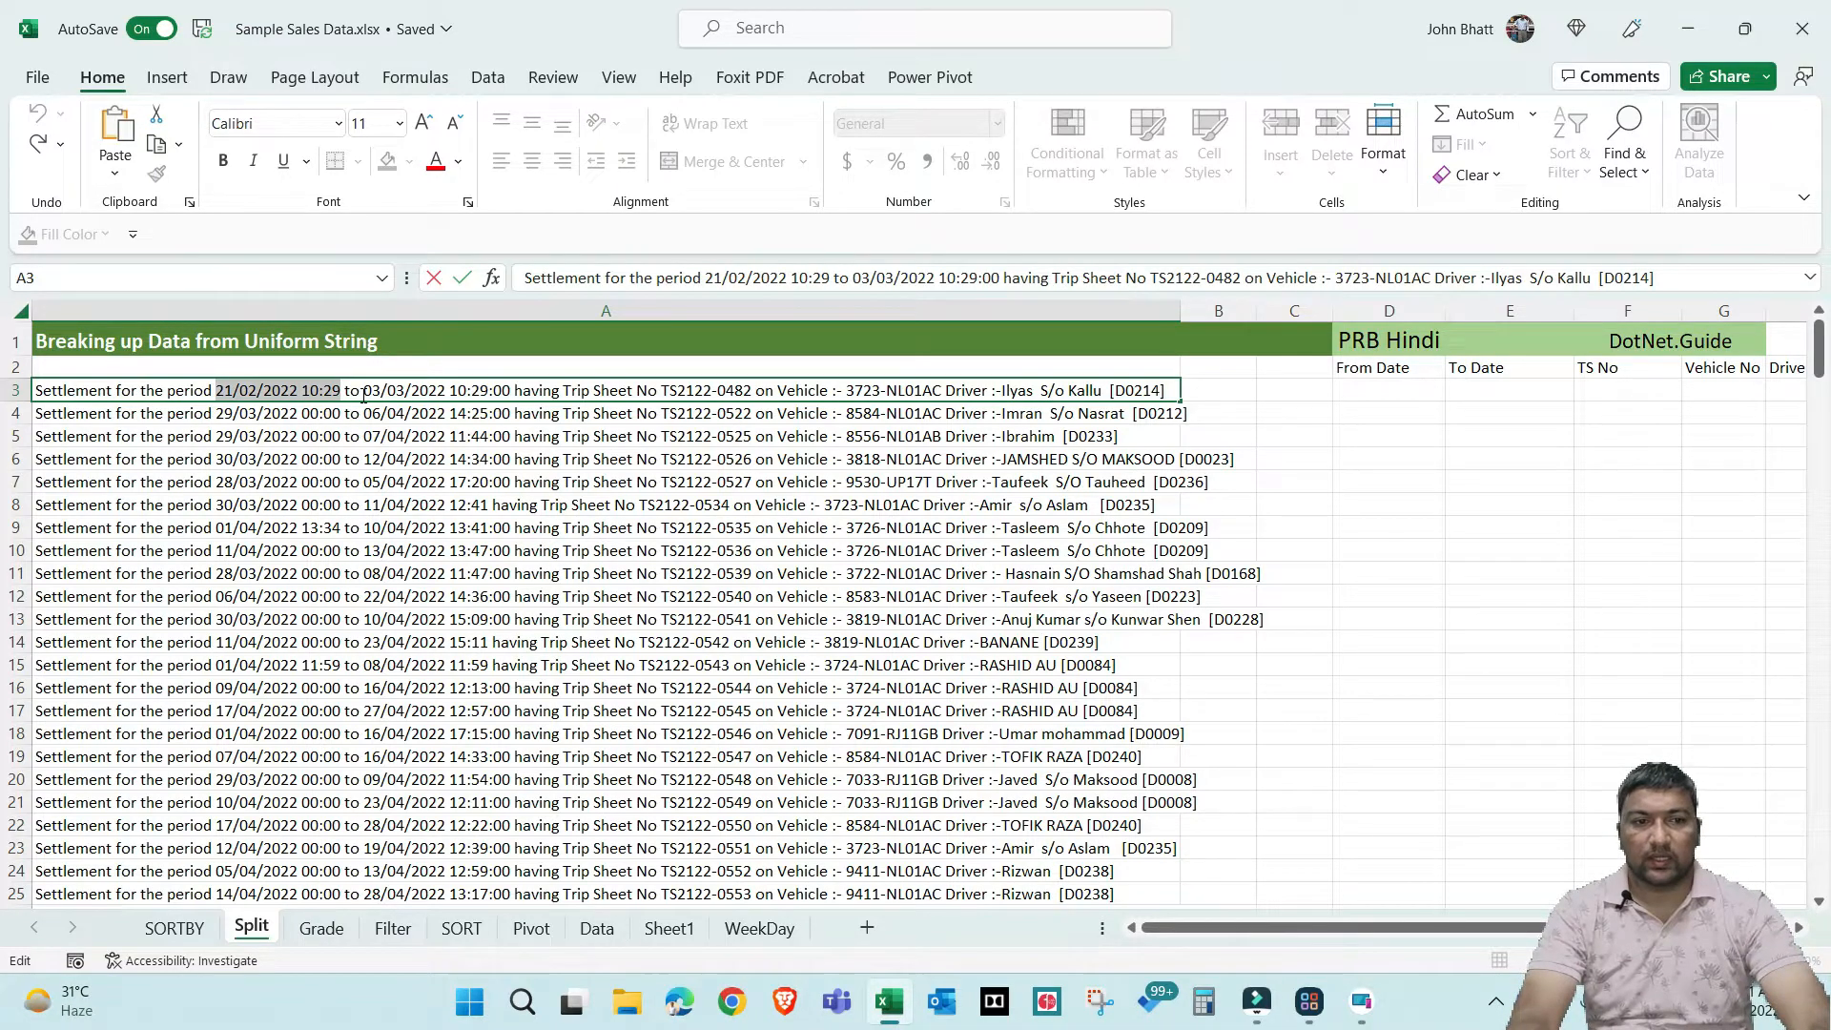
key(Escape)
Copy the start date and time 21/02/2022 10:29 from A3's settlement string into From Date cell D3
key(F2)
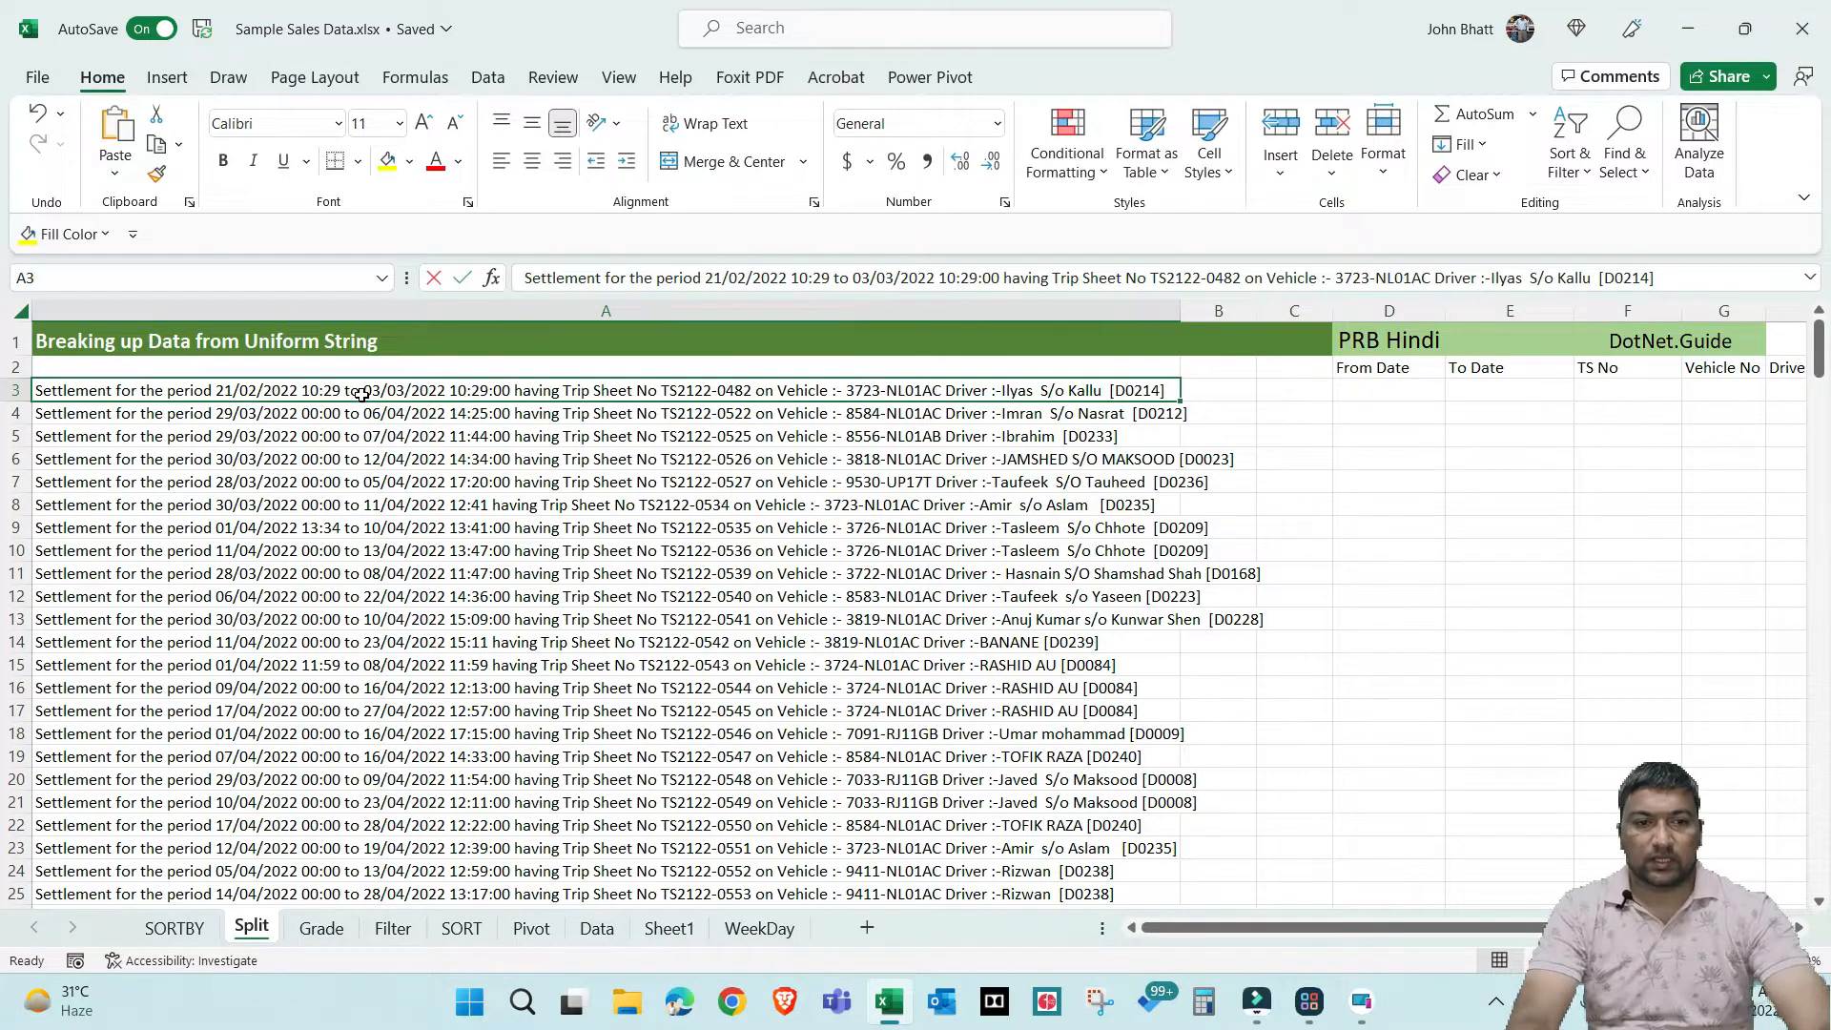
key(Home)
key(shift+Right)
key(shift+Right)
key(shift+Right)
key(shift+Right)
key(shift+Right)
key(shift+Right)
key(shift+Right)
key(shift+Right)
key(shift+Right)
key(shift+Right)
key(shift+Right)
key(shift+Right)
key(shift+Right)
key(shift+Right)
key(shift+Right)
key(shift+Right)
key(shift+Right)
key(shift+Left)
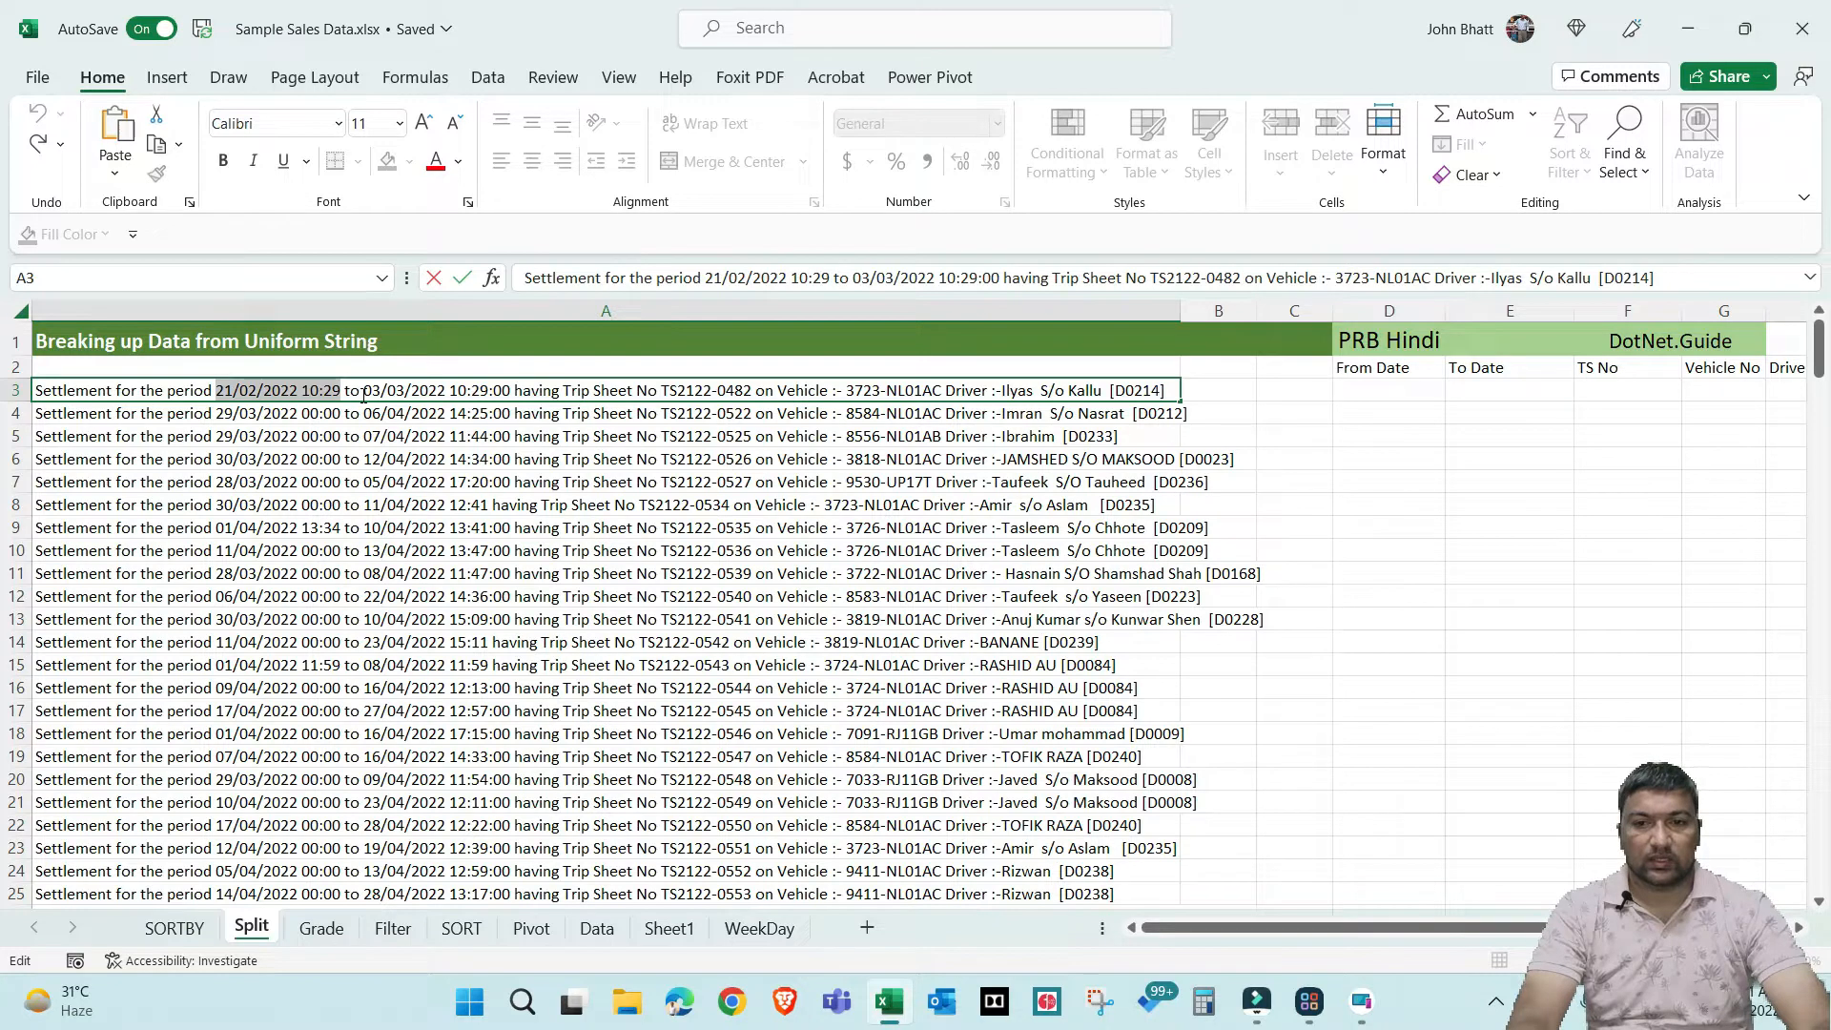
key(Tab)
key(Tab)
key(Tab)
key(ctrl+v)
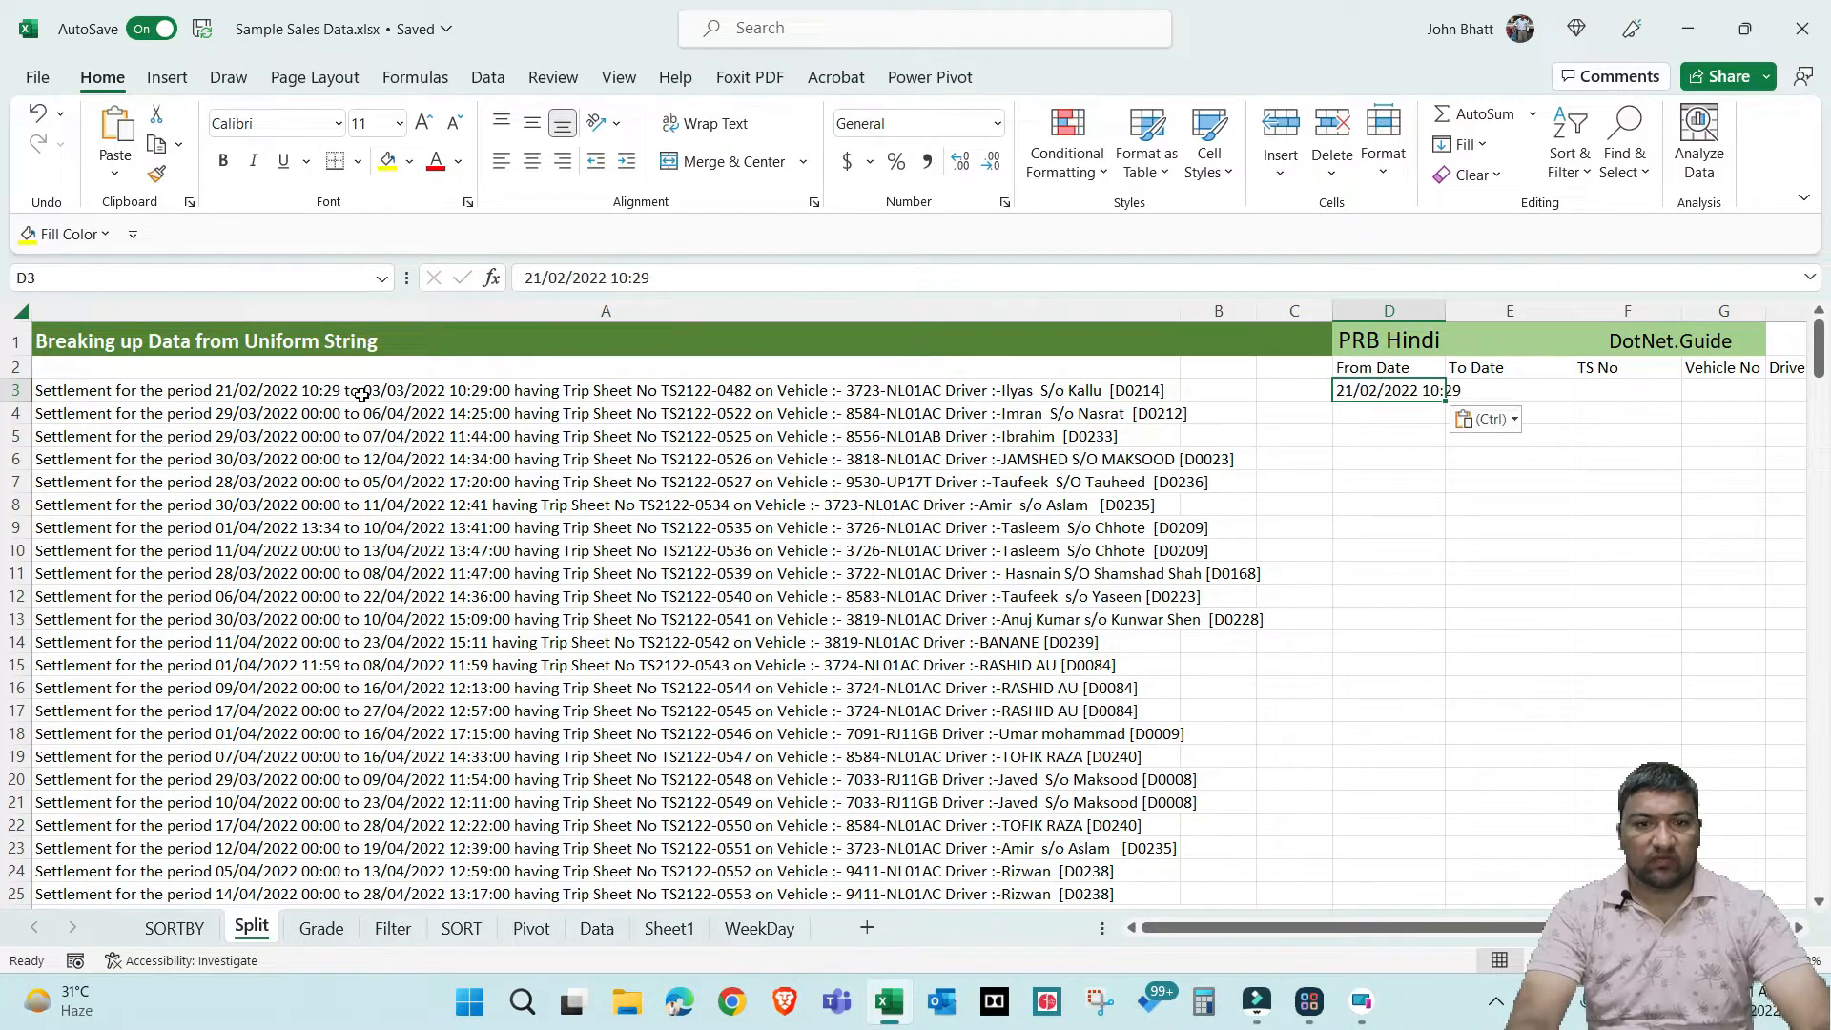
Copy the end date 03/03/2022 10:29, trip sheet number TS2122-0482, vehicle number and driver name from A3's string into E3:H3
click(363, 394)
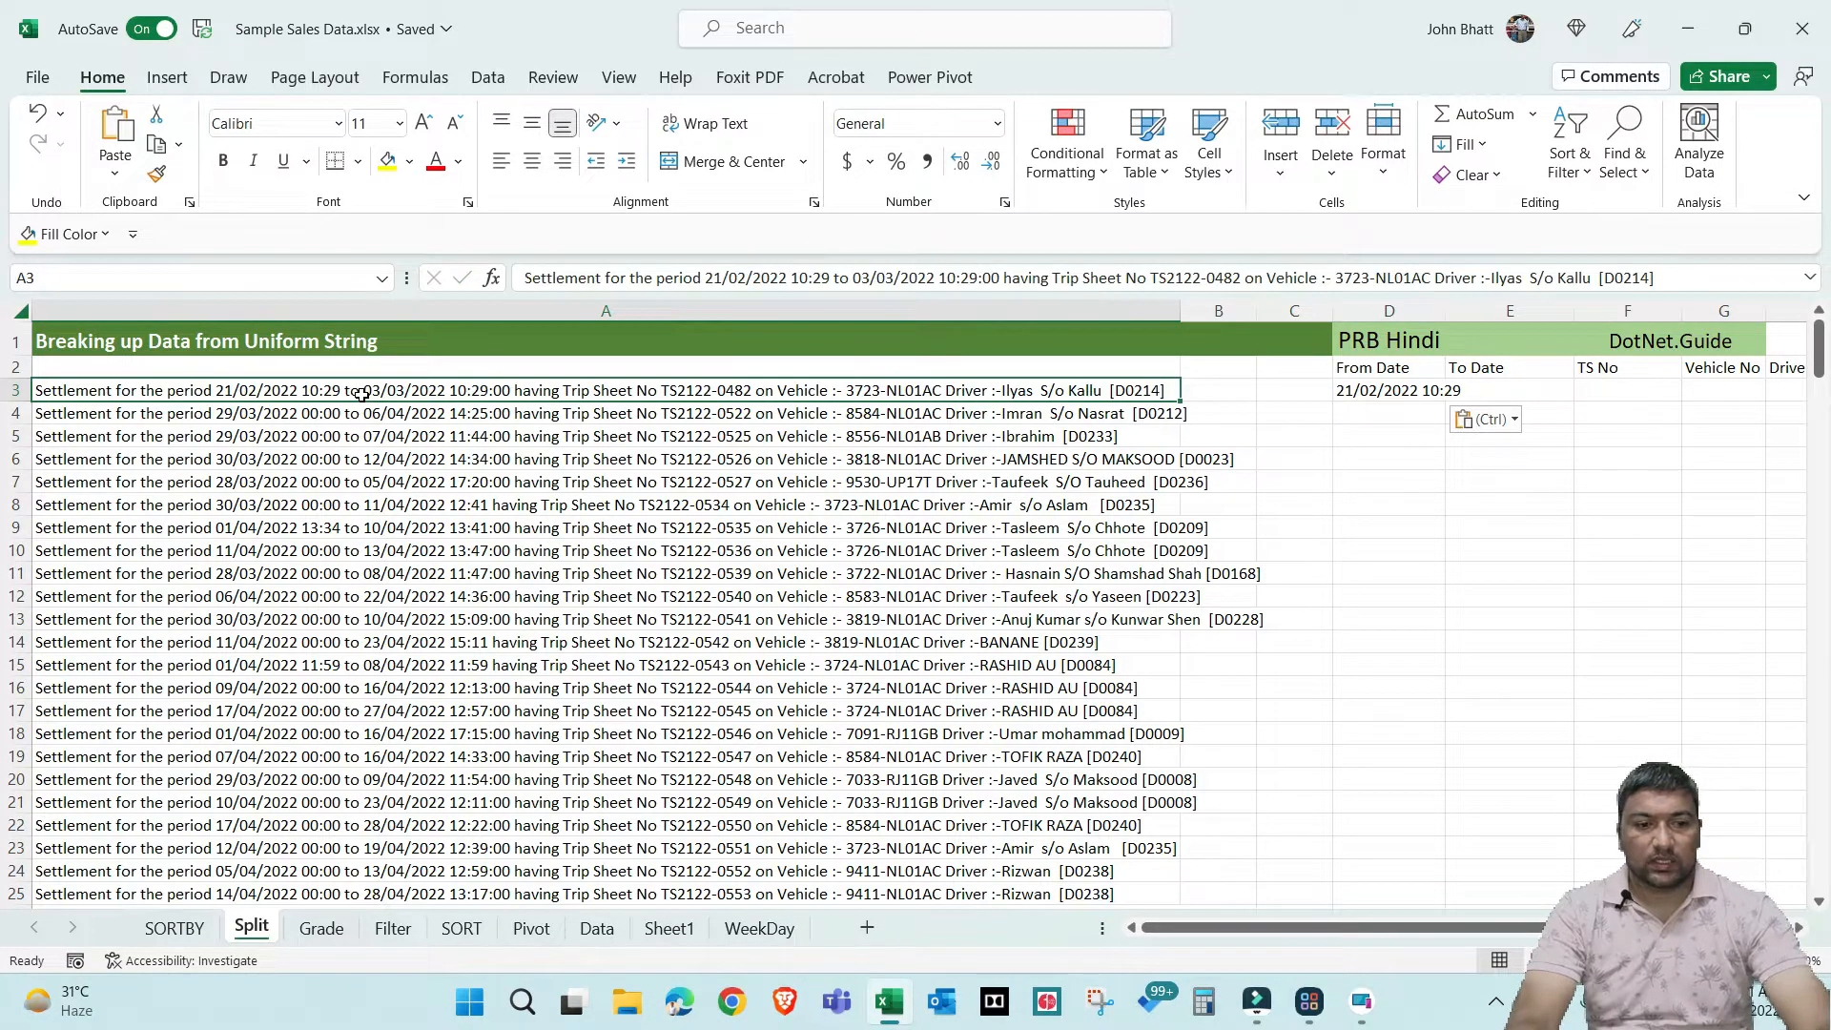
double_click(364, 394)
key(ctrl+shift+Right)
key(ctrl+shift+Right)
key(ctrl+shift+Right)
key(ctrl+shift+Right)
key(ctrl+shift+Right)
key(ctrl+shift+Right)
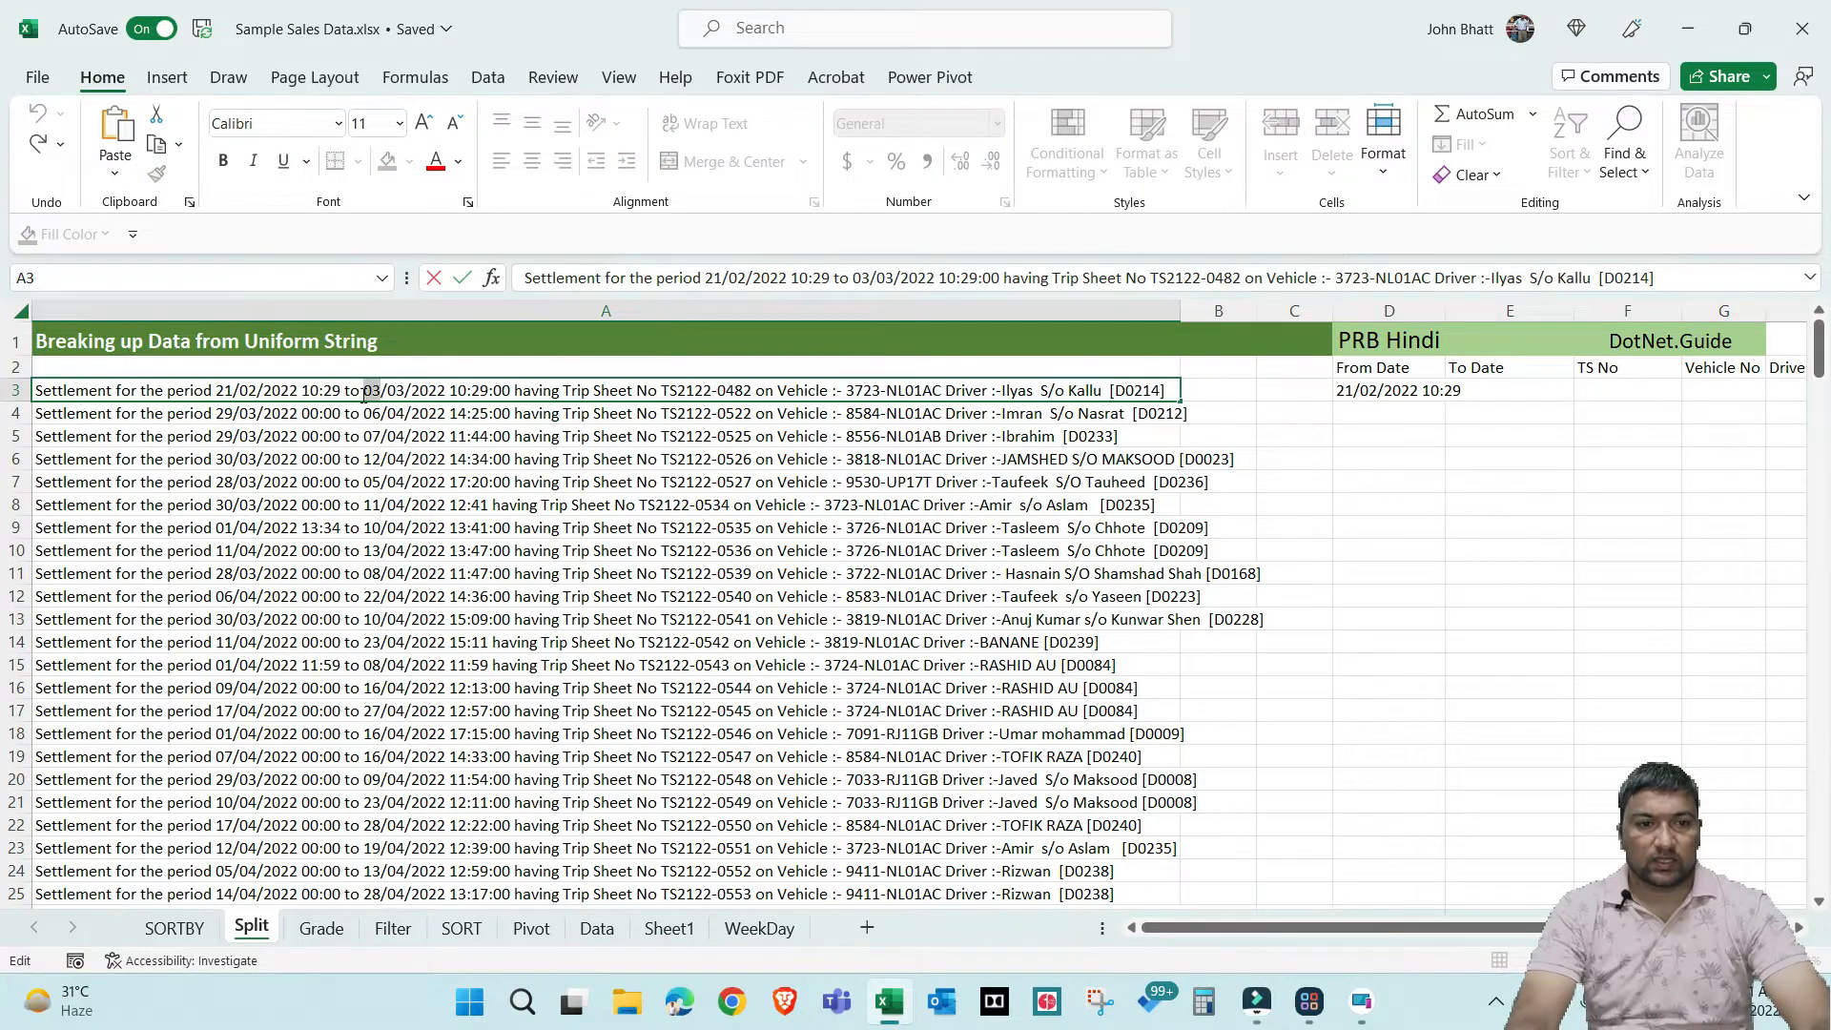
click(362, 395)
key(ctrl+shift+Right)
key(ctrl+shift+Right)
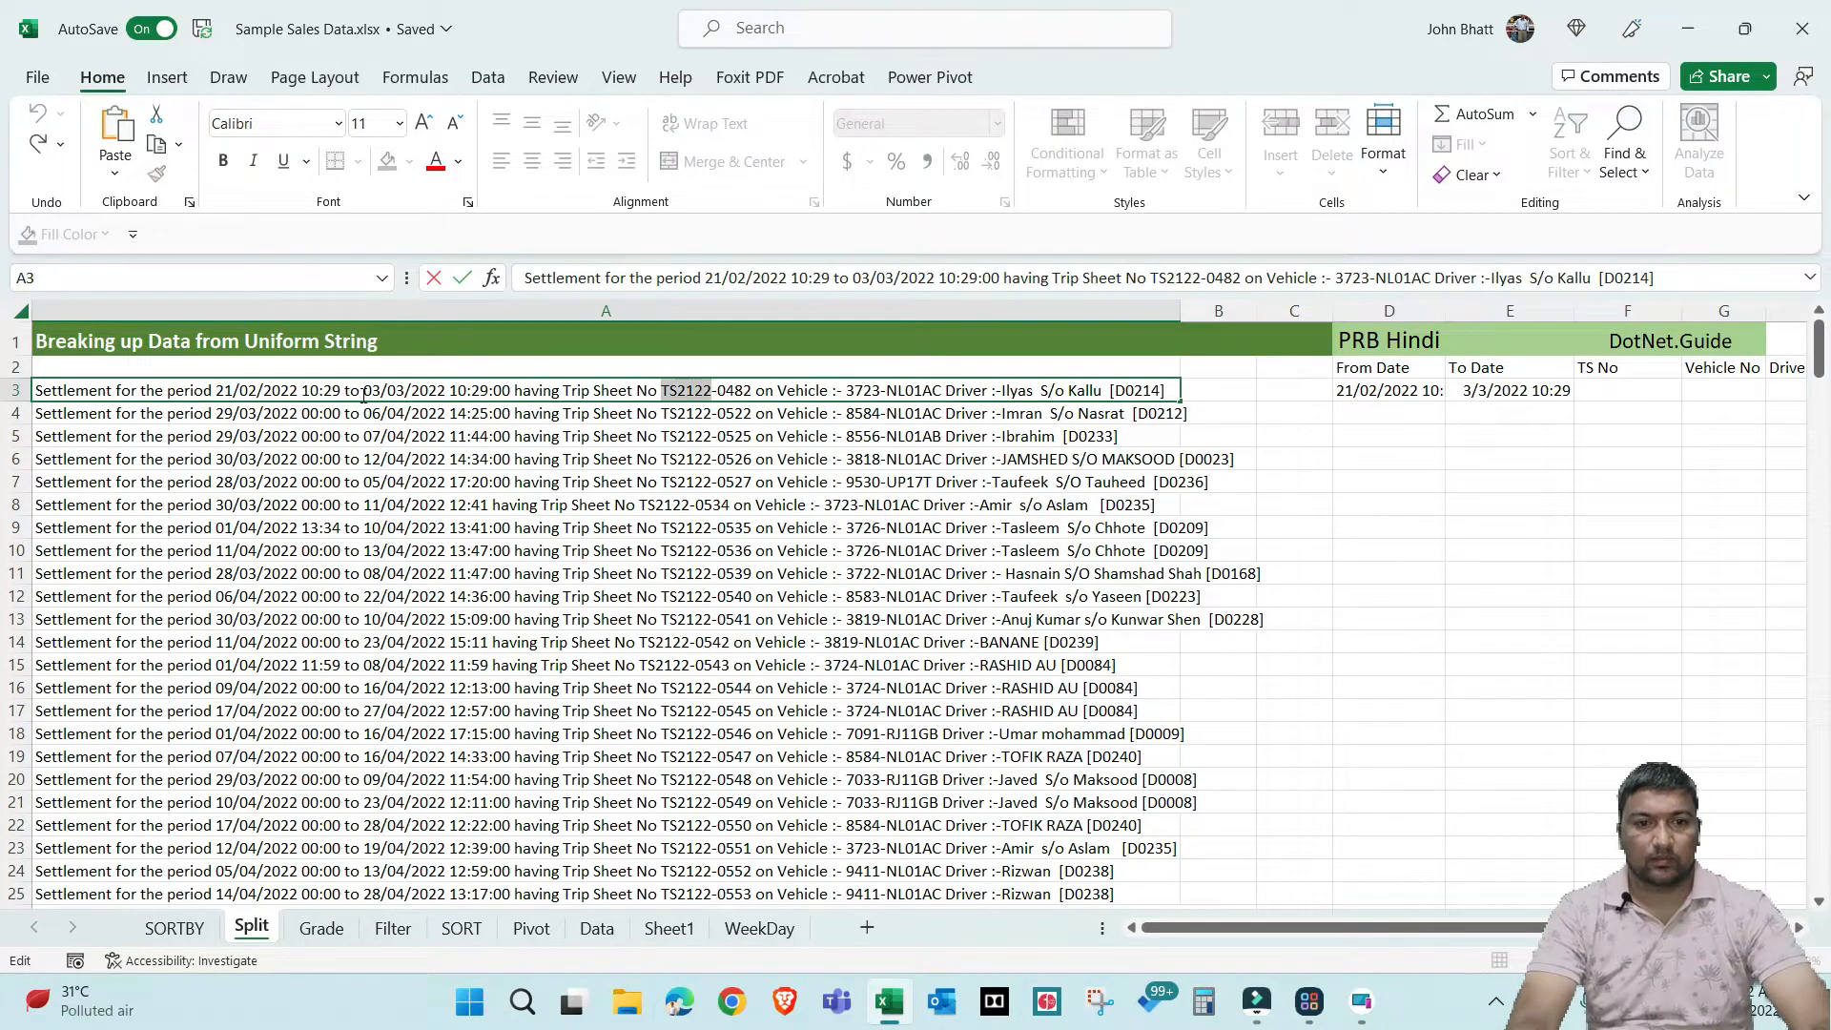
key(ctrl+shift+Right)
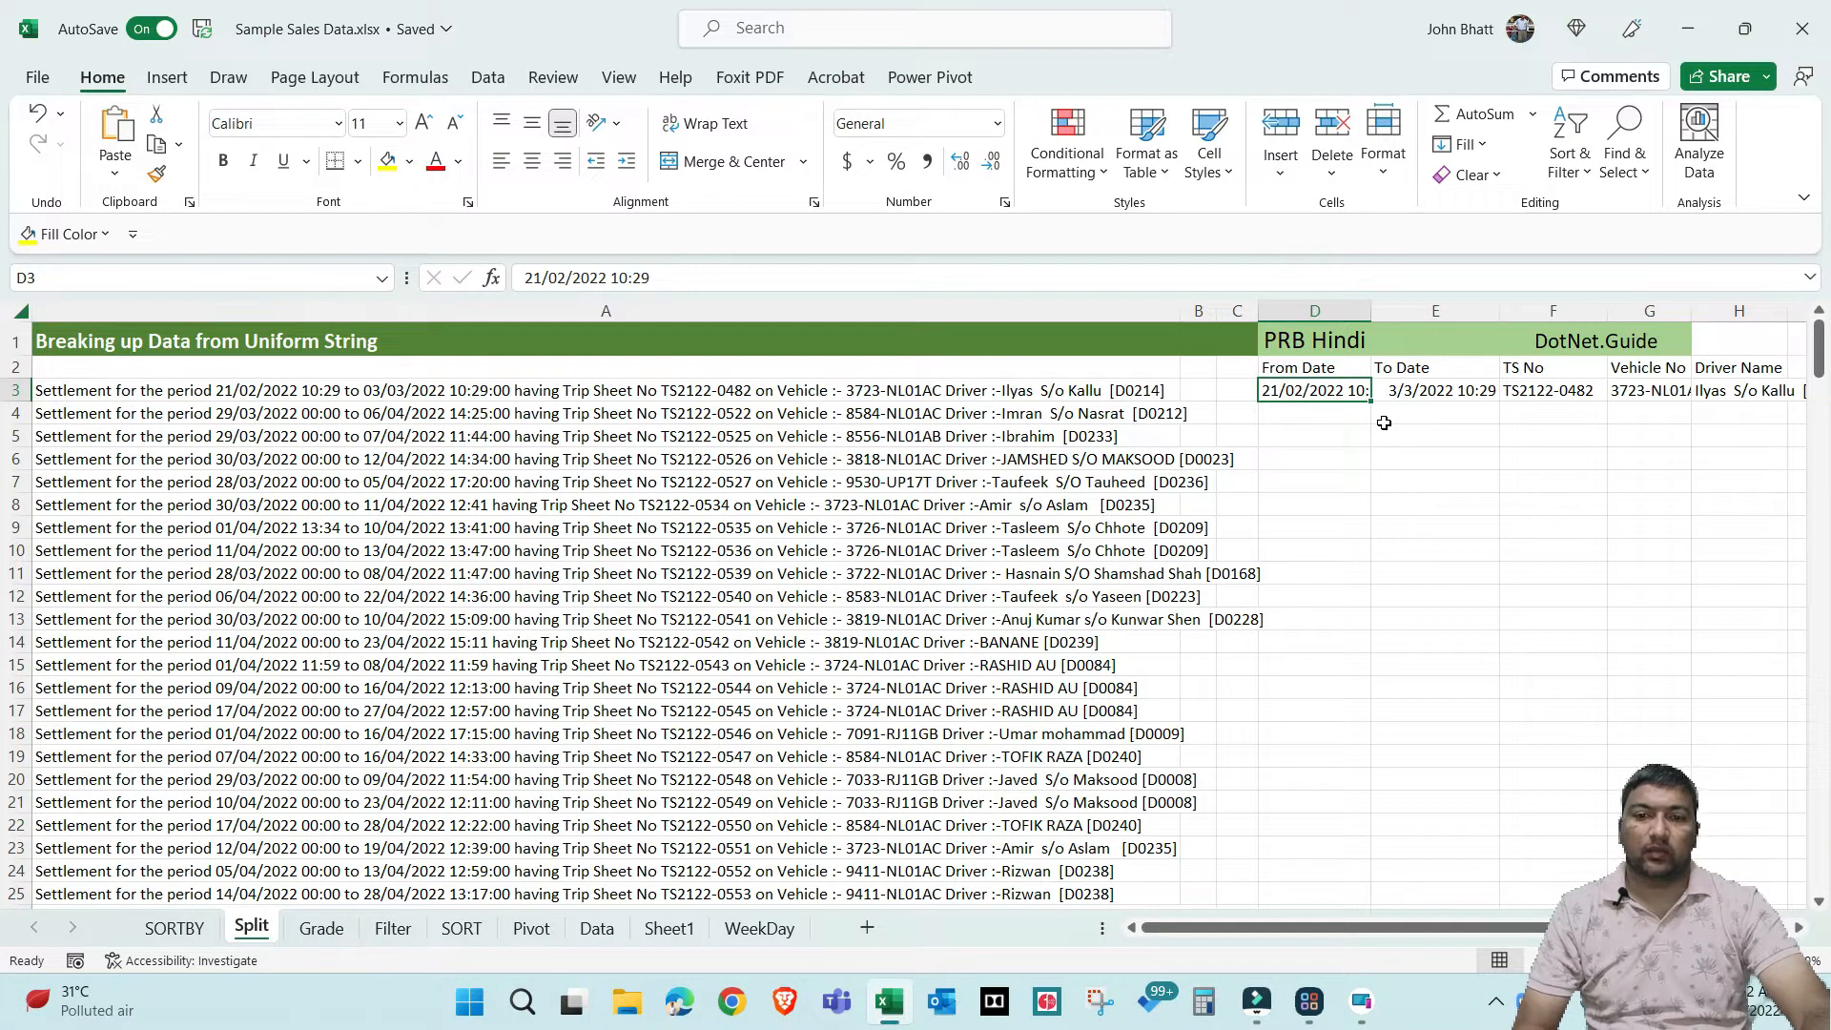
Try to Flash Fill the From Date column from the D3 example down to the last settlement string in row 251
click(1330, 391)
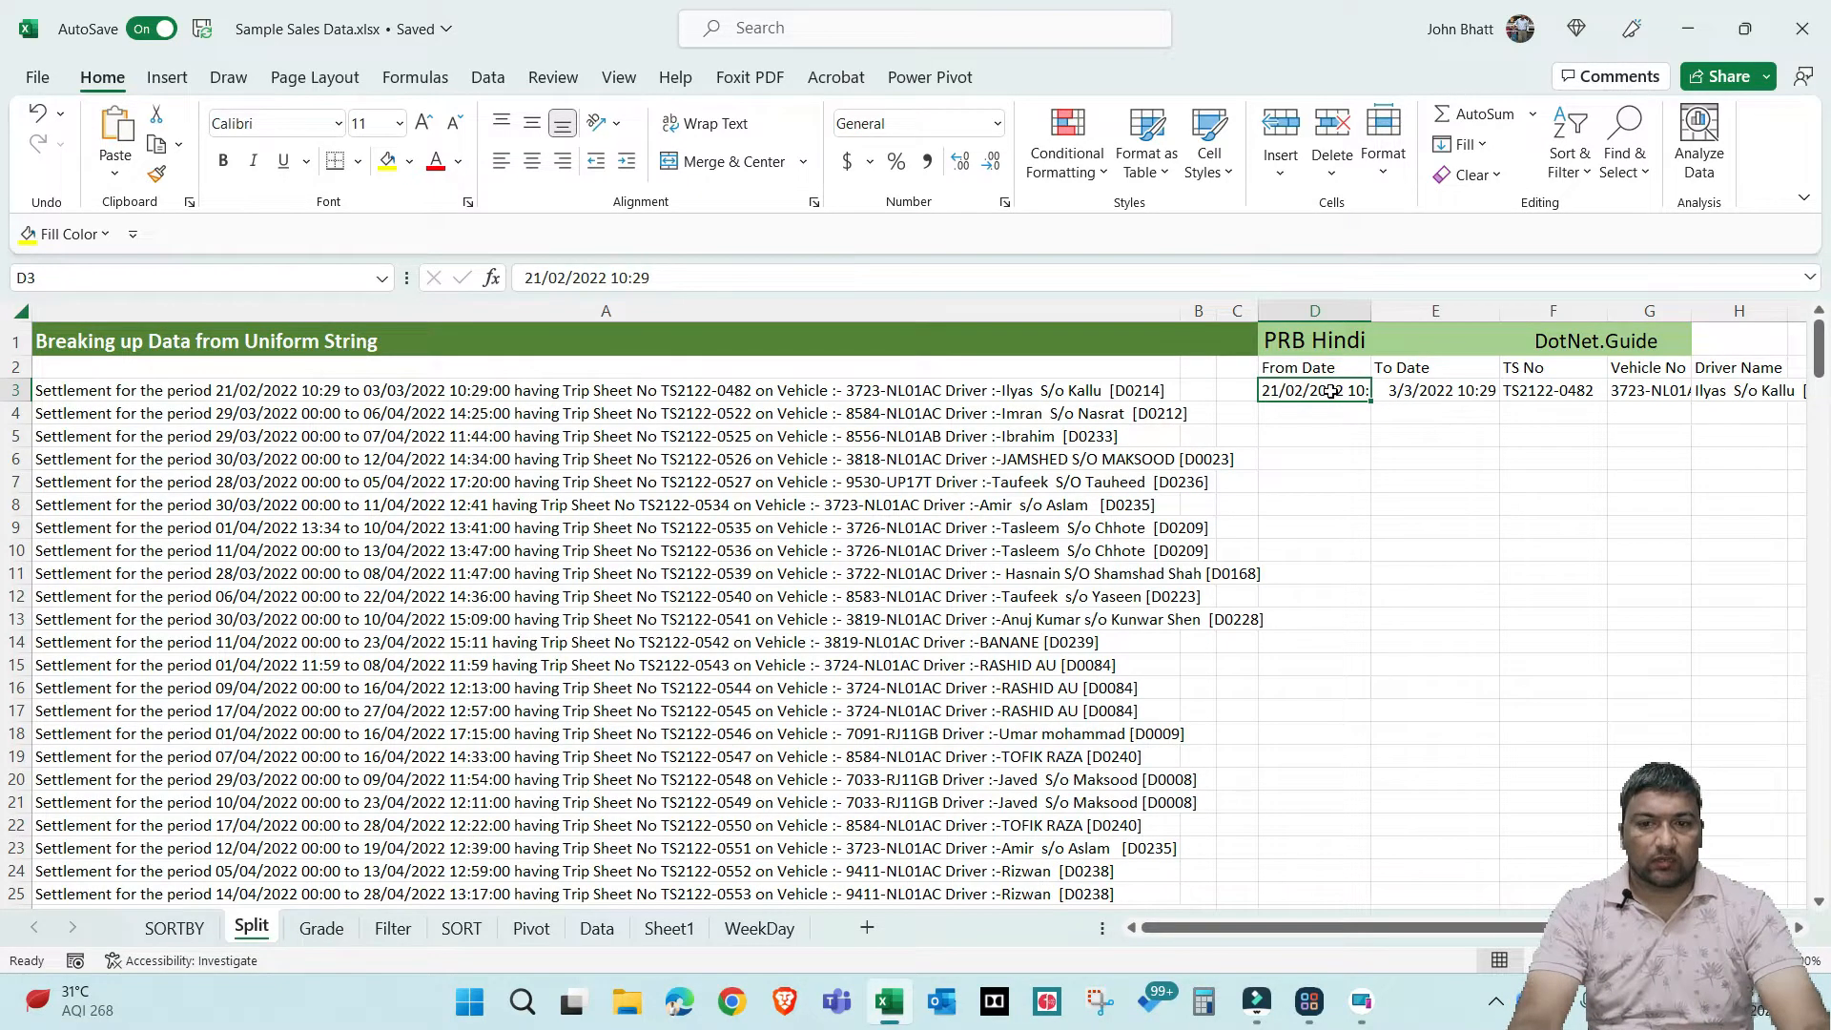
key(Left)
key(Left)
key(ctrl+Down)
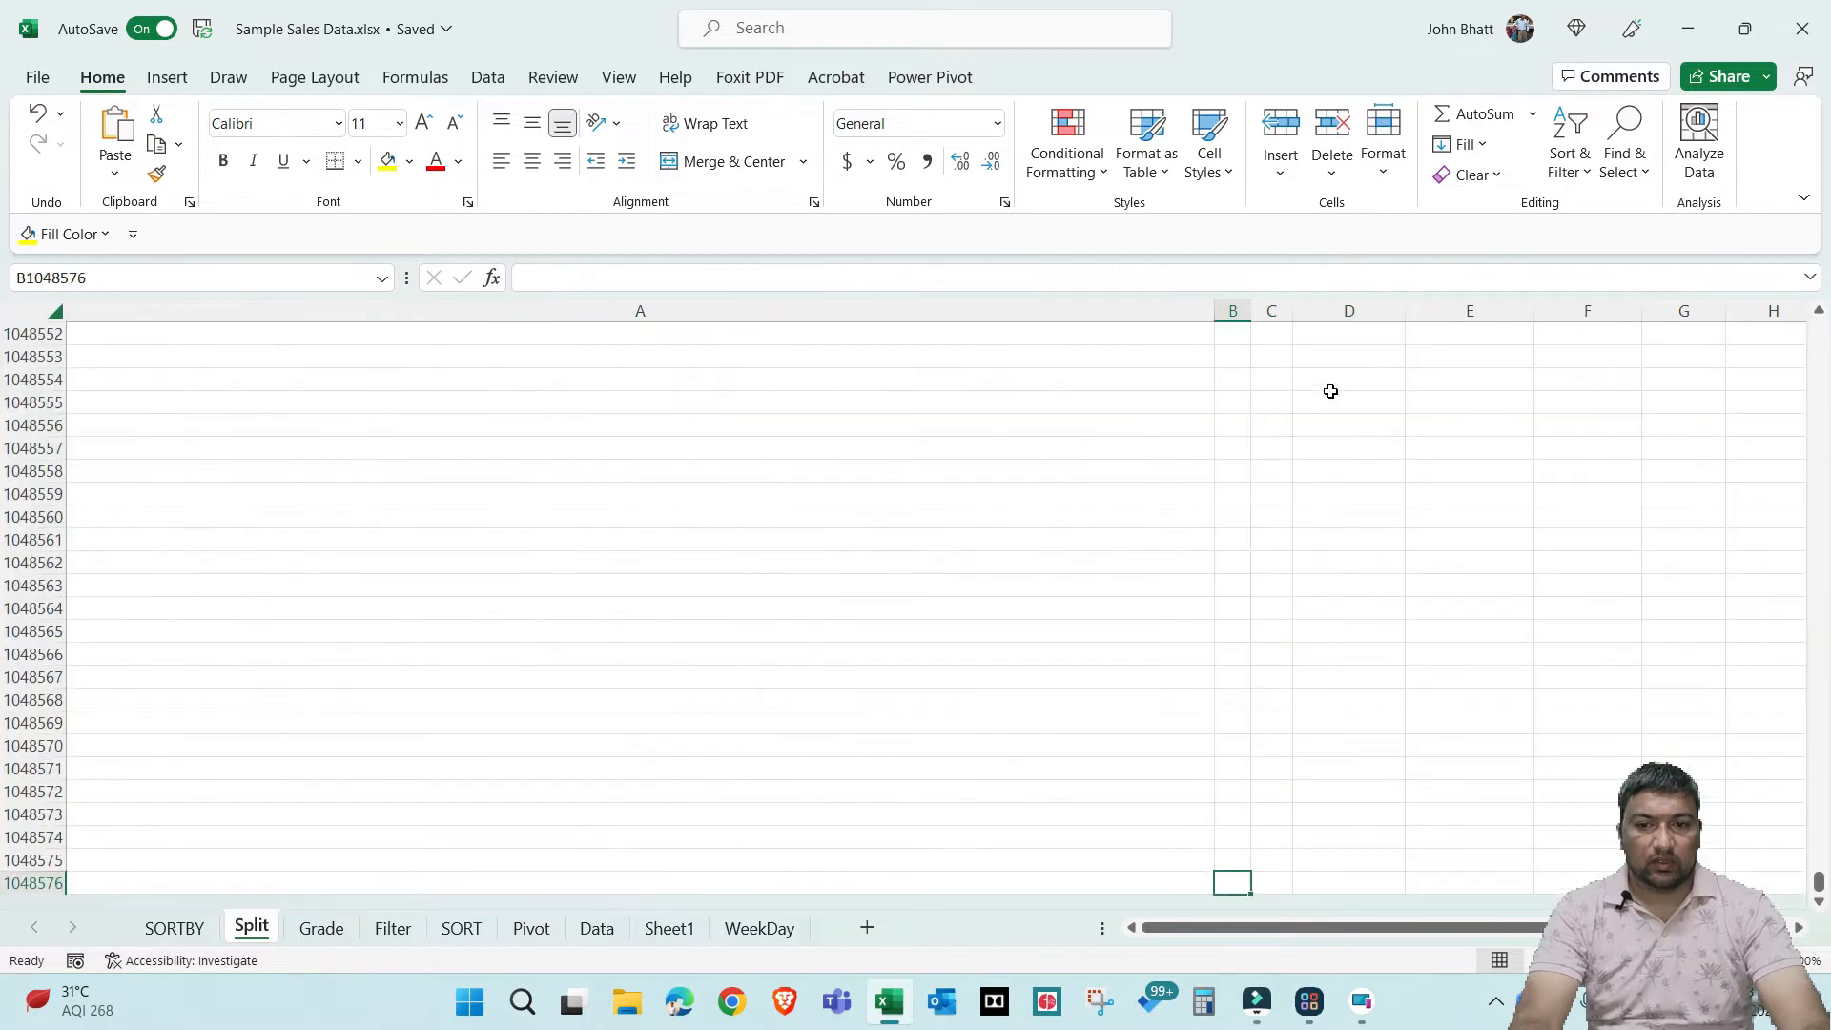
key(Right)
key(Right)
key(ctrl+shift+Up)
key(ctrl+e)
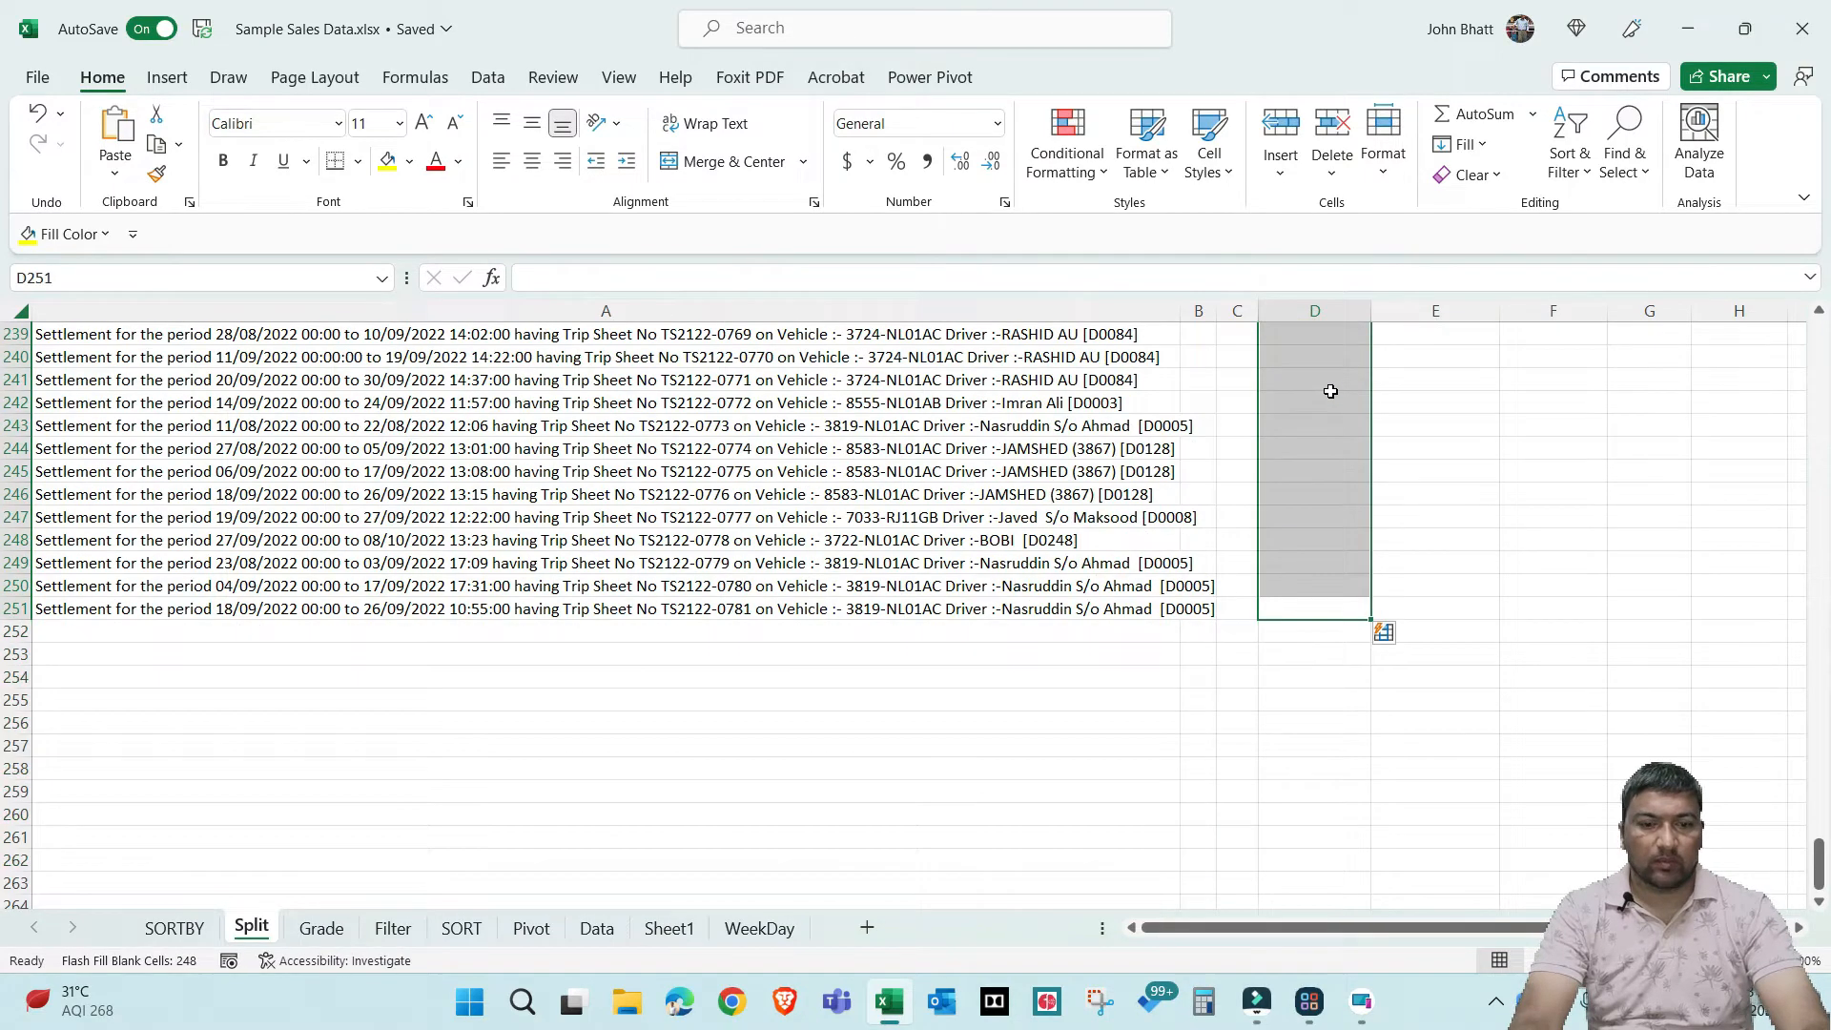
key(Up)
key(Up)
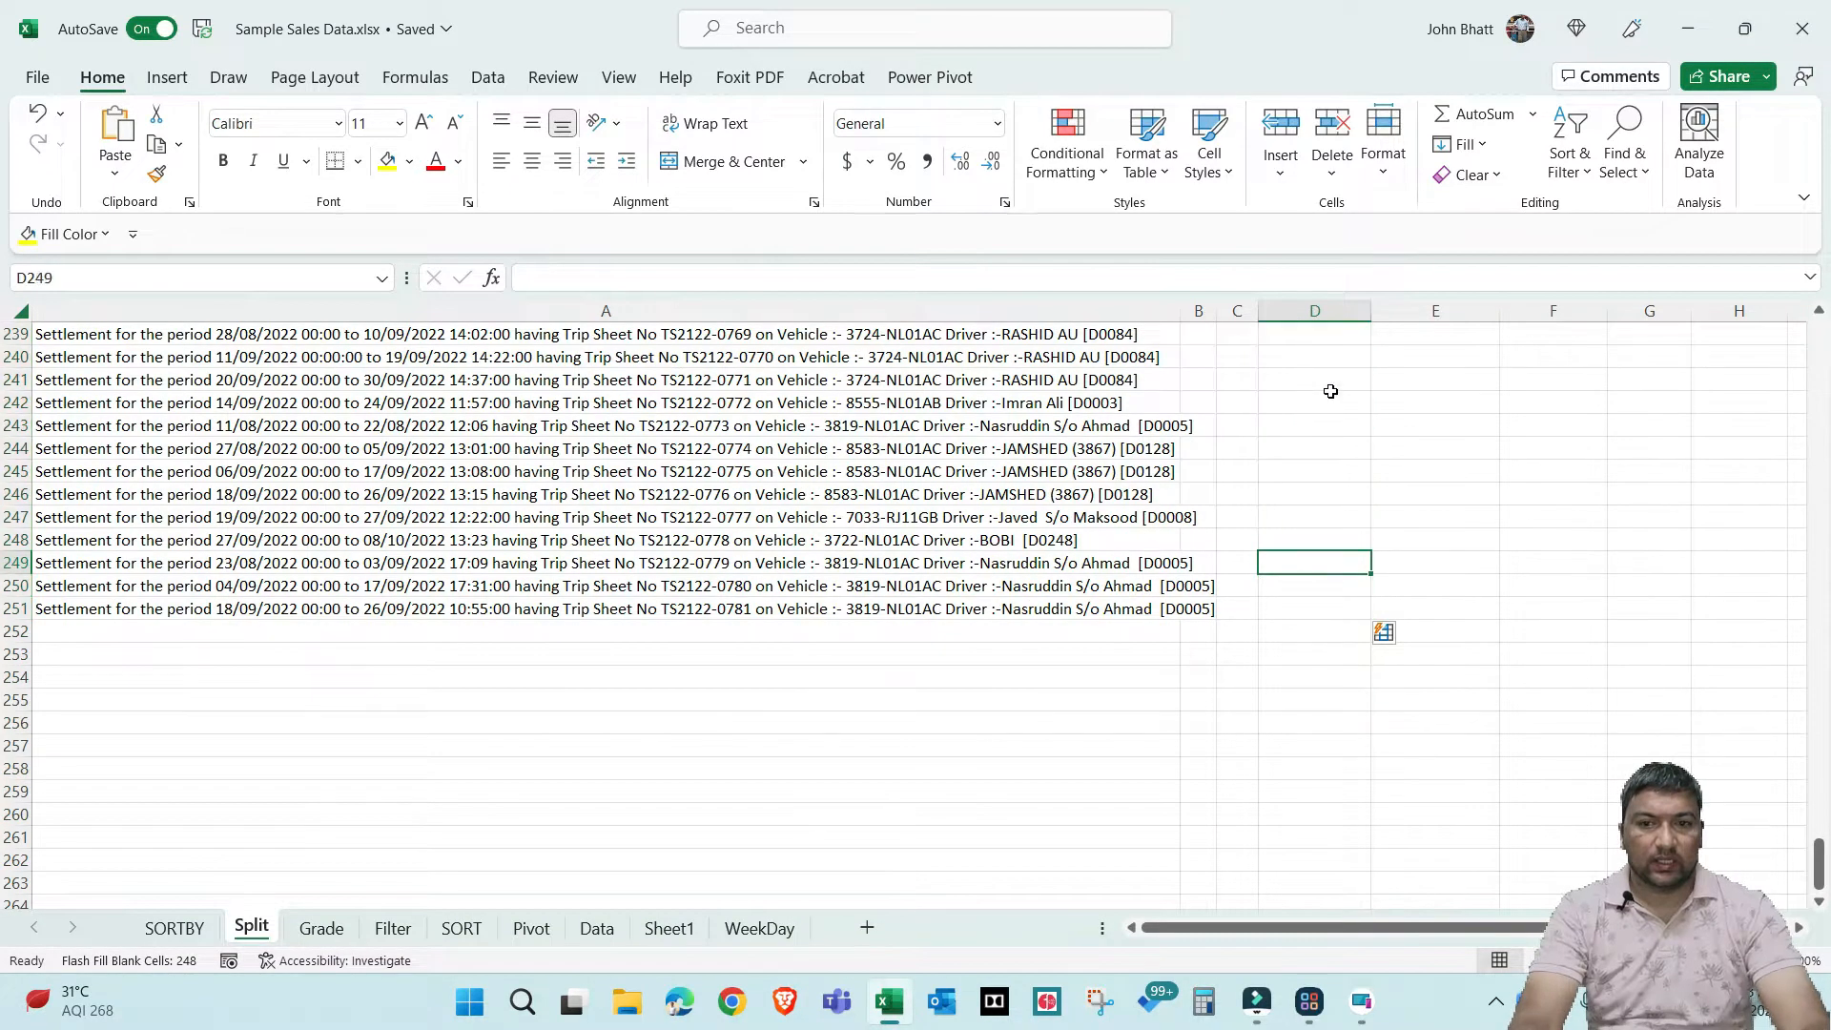
key(ctrl+Up)
key(Down)
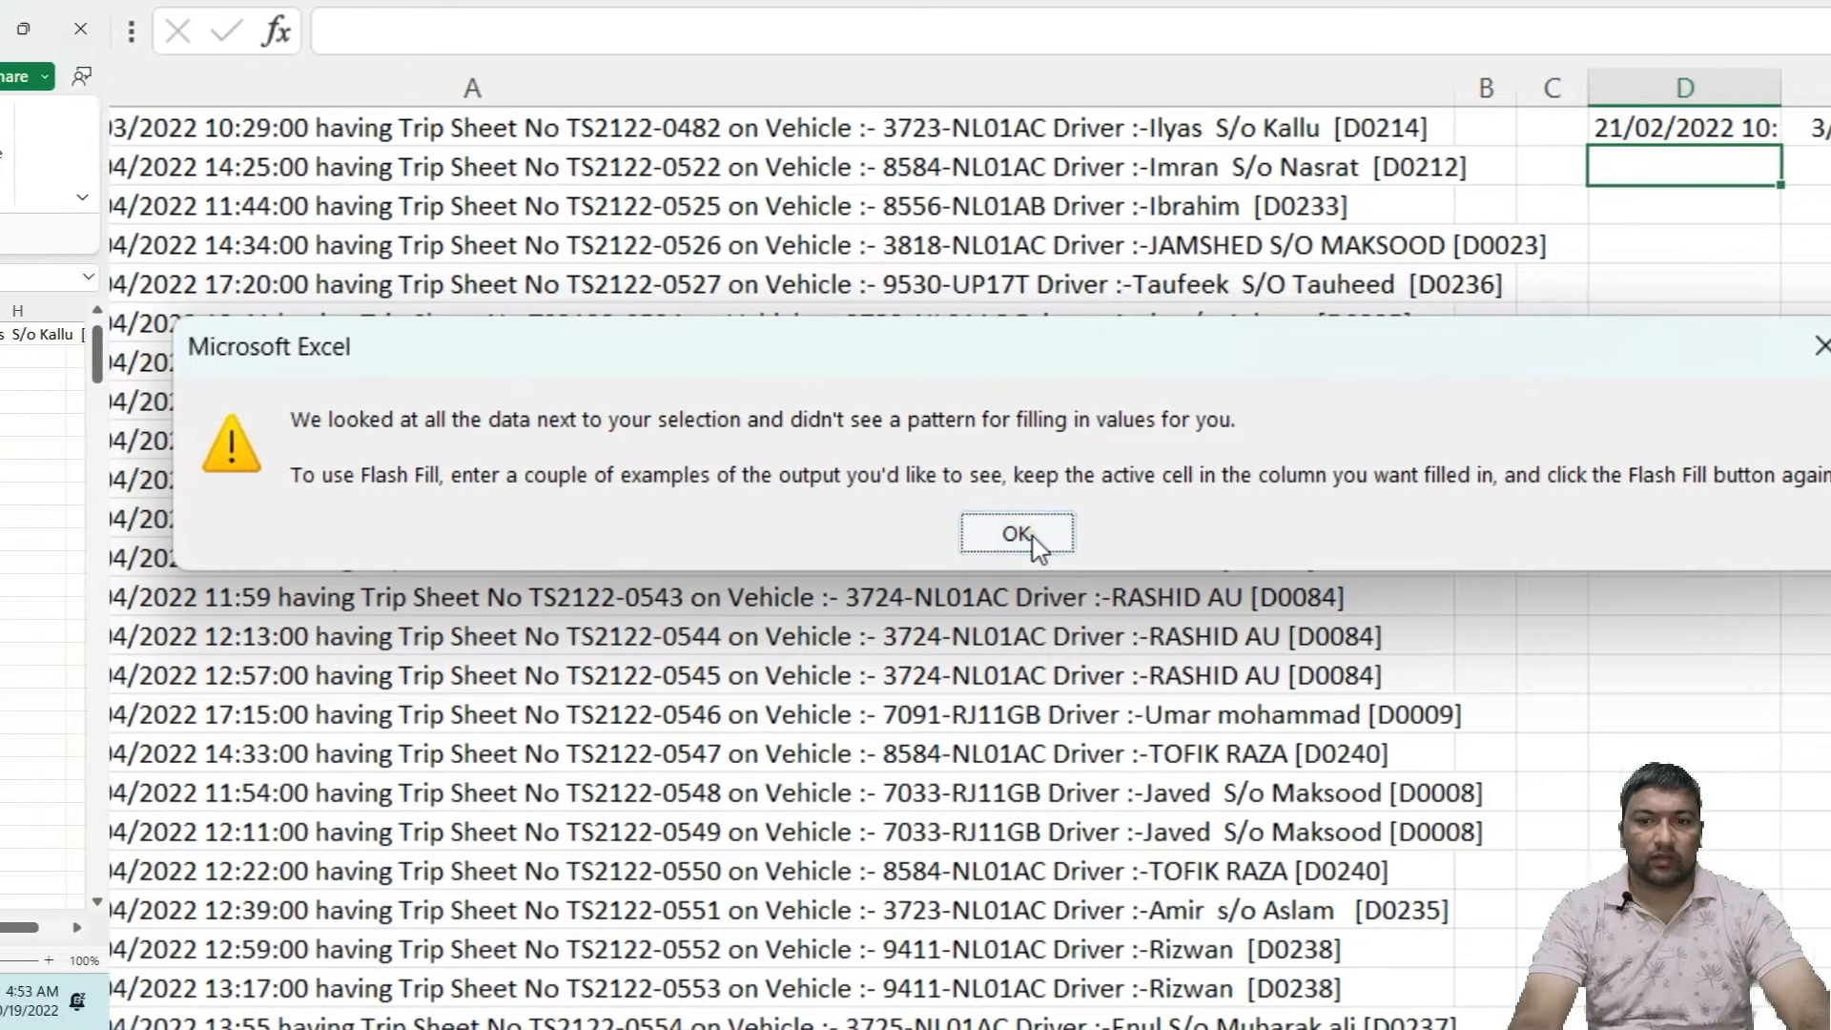
click(921, 536)
Try to Flash Fill the TS No, Vehicle No and Driver Name columns from row 4 using the row 3 examples
click(1739, 159)
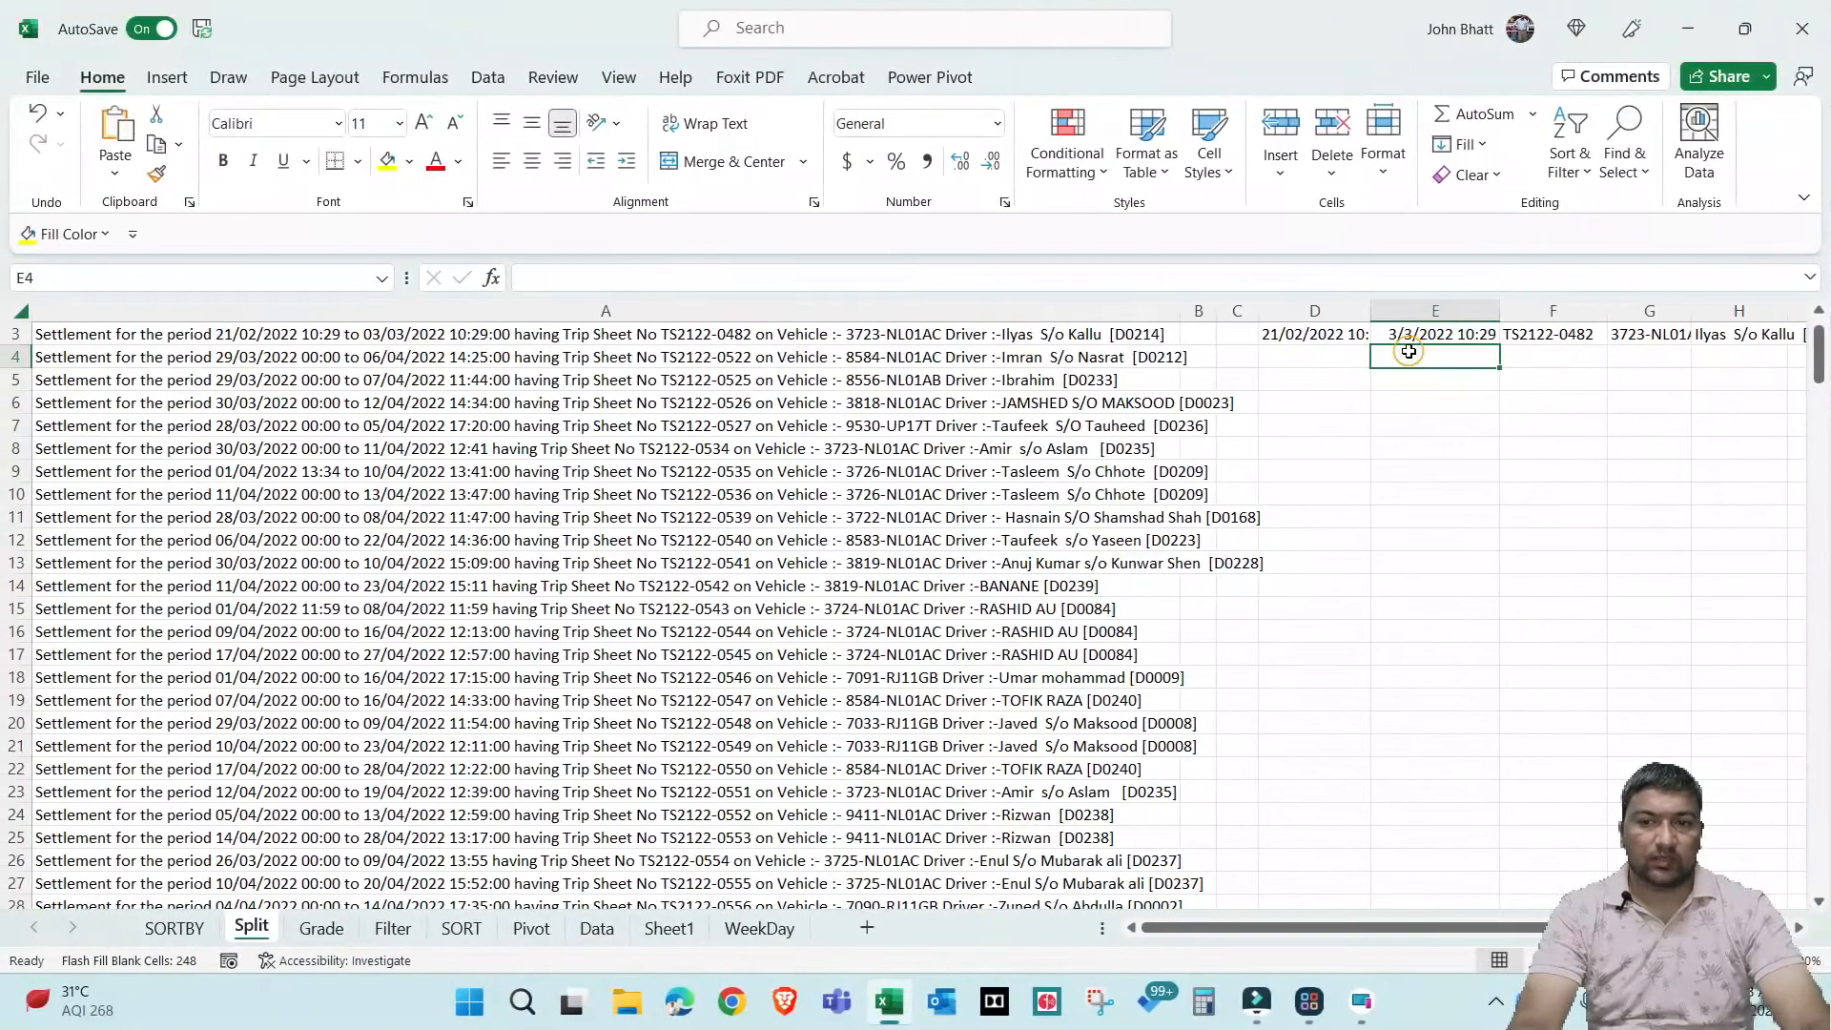
key(Right)
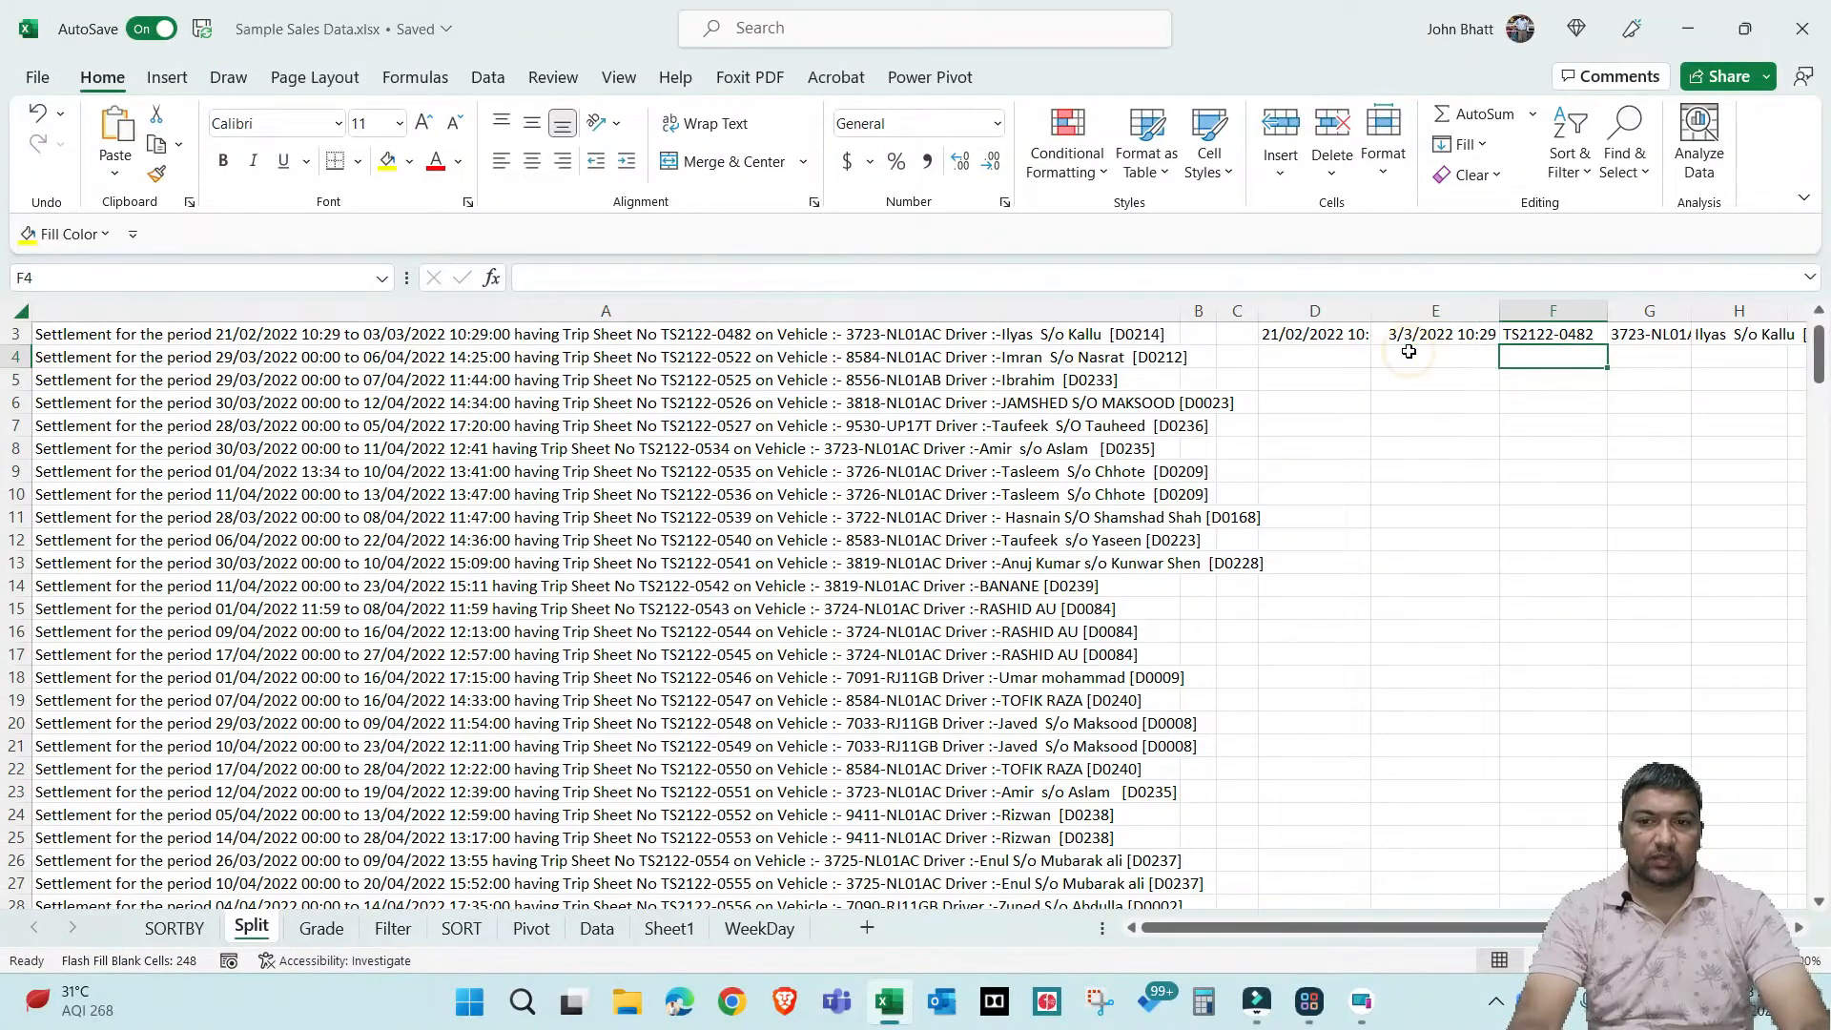
key(ctrl+e)
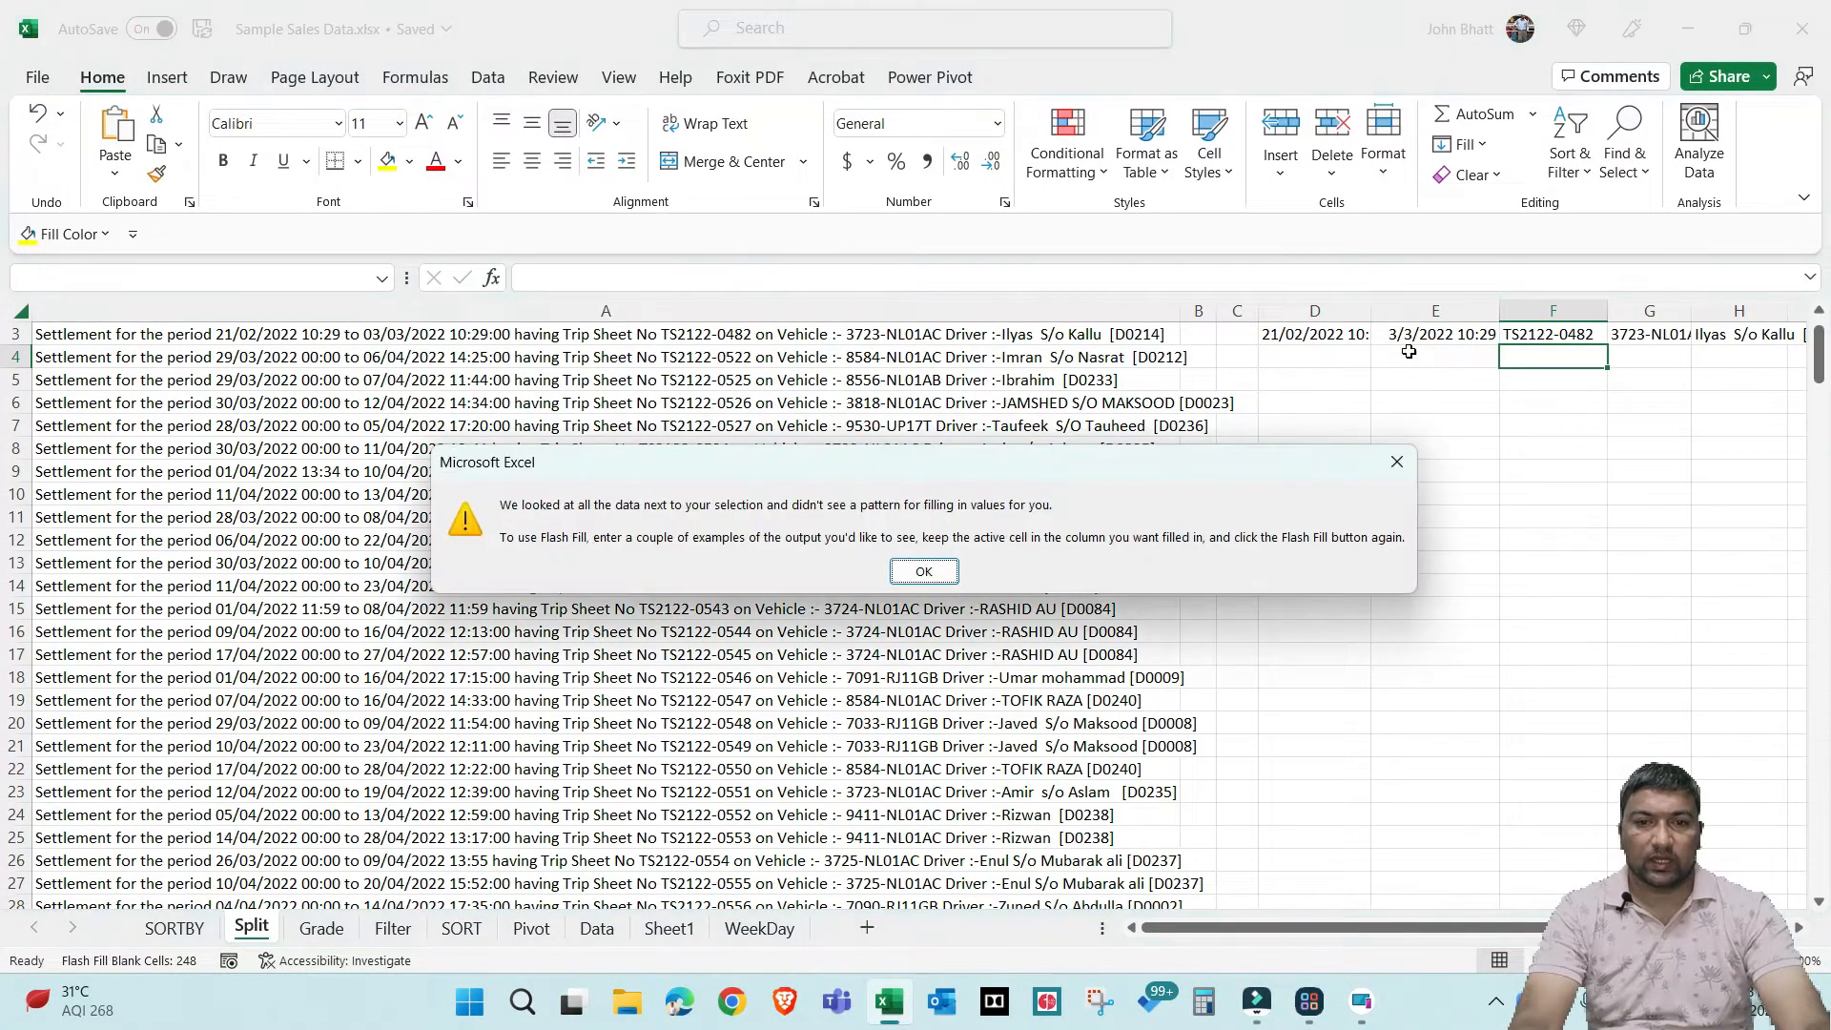
key(Return)
key(Right)
key(ctrl+e)
key(Return)
key(Right)
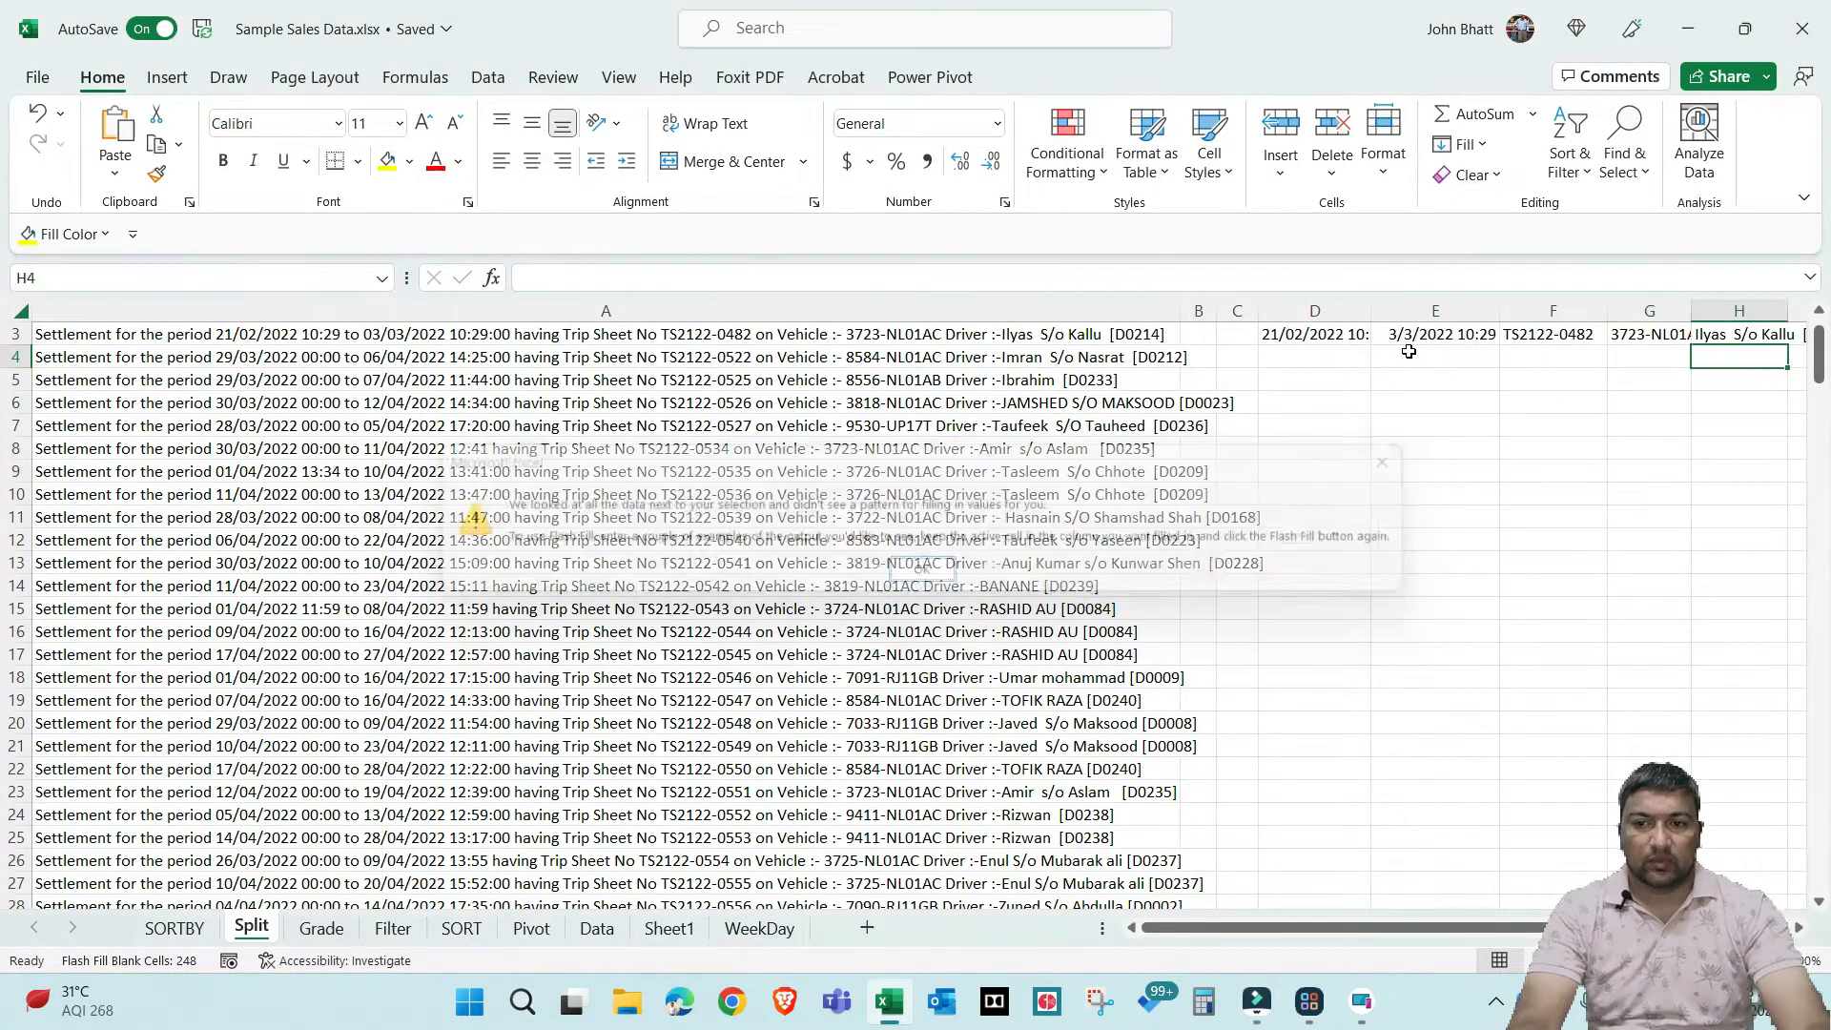
key(ctrl+e)
key(Return)
Copy the start date 29/03/2022 00:00 and end date 06/04/2022 14:25 from A4's settlement string into D4 and E4
key(Up)
key(Left)
key(Left)
key(Left)
key(Left)
key(Left)
scroll(1409, 351, up, 1)
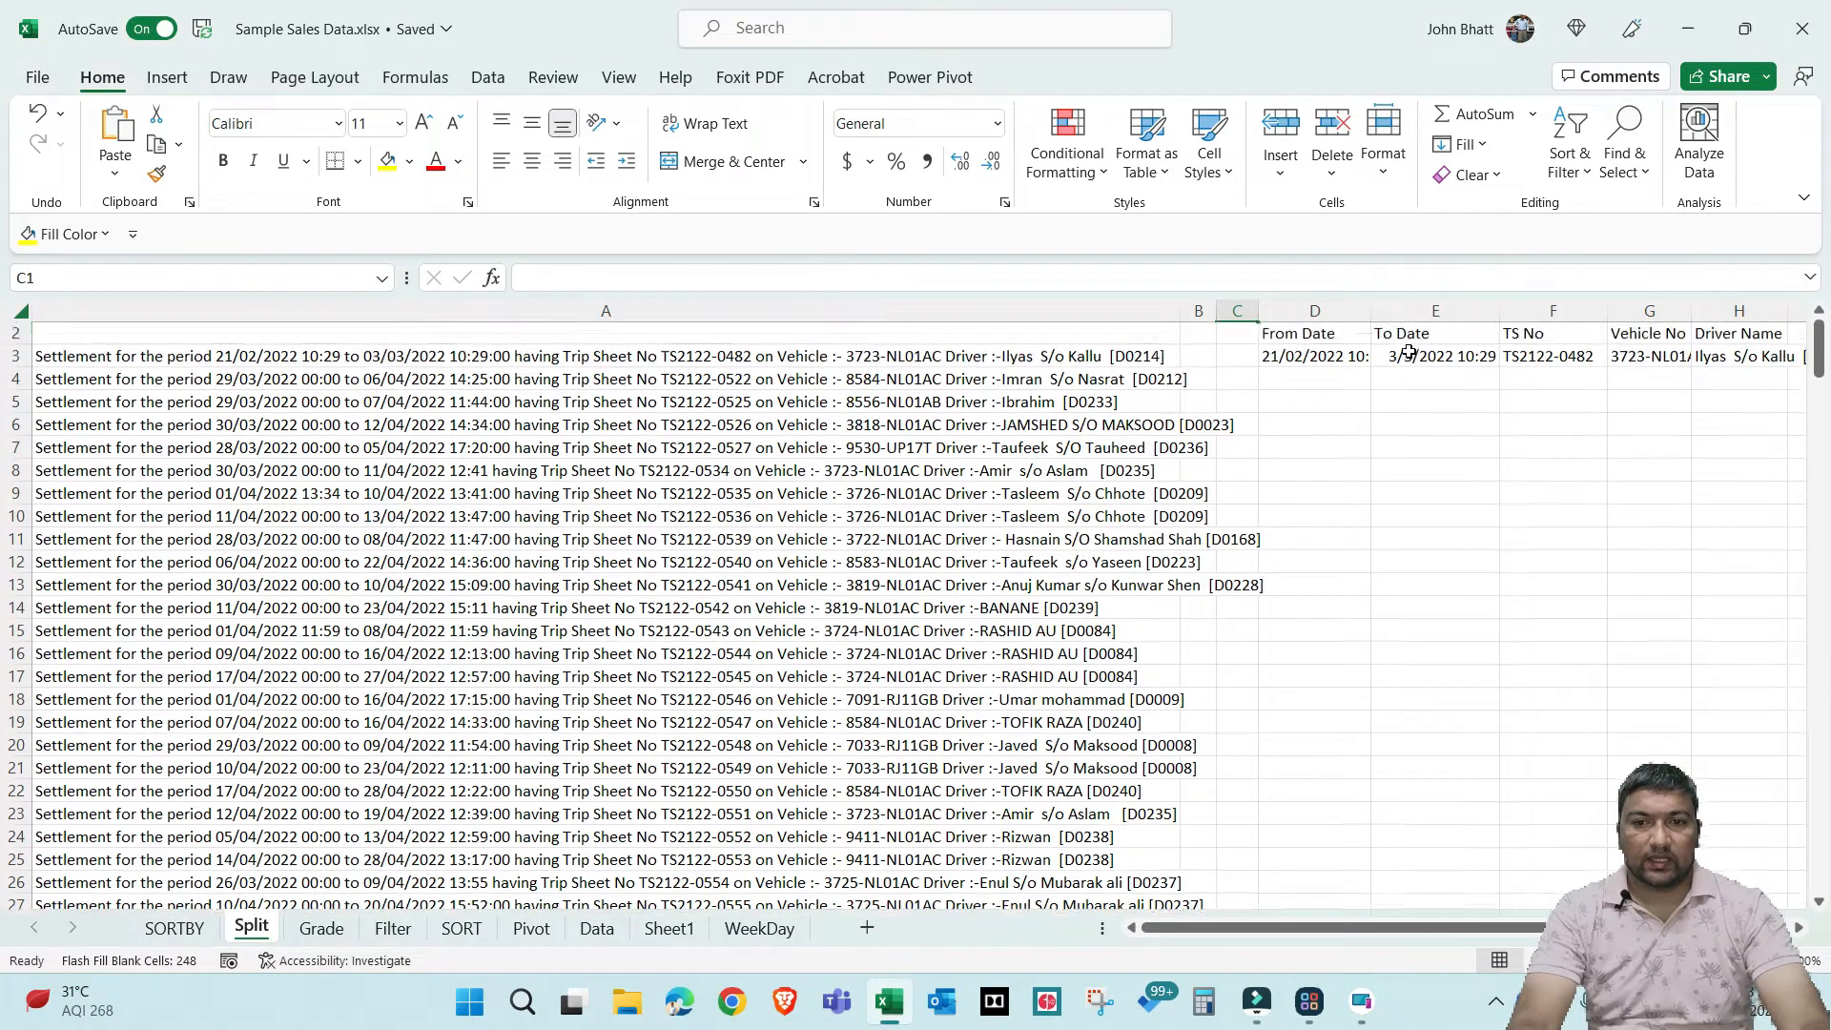
key(Left)
key(Left)
key(Down)
key(F2)
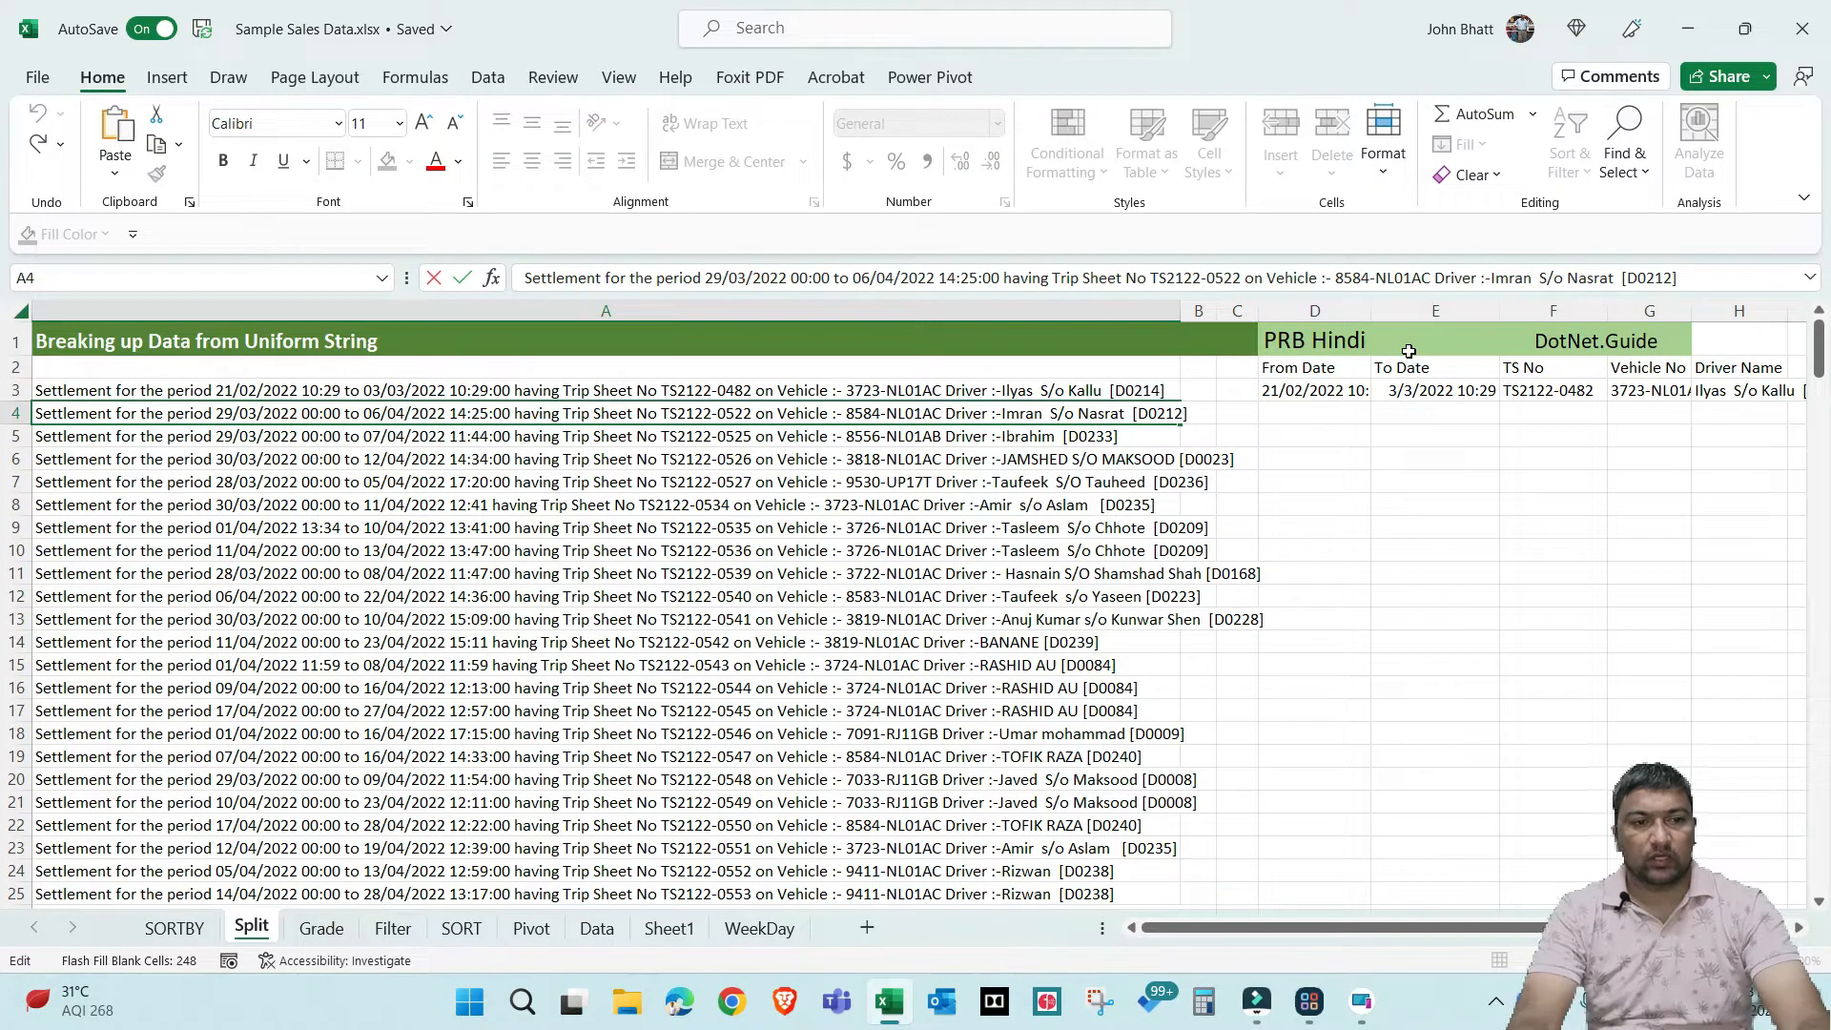
key(ctrl+shift+Right)
key(ctrl+shift+Right)
key(ctrl+shift+Right)
key(ctrl+shift+Right)
key(ctrl+shift+Right)
key(ctrl+shift+Right)
key(ctrl+shift+Right)
key(ctrl+shift+Right)
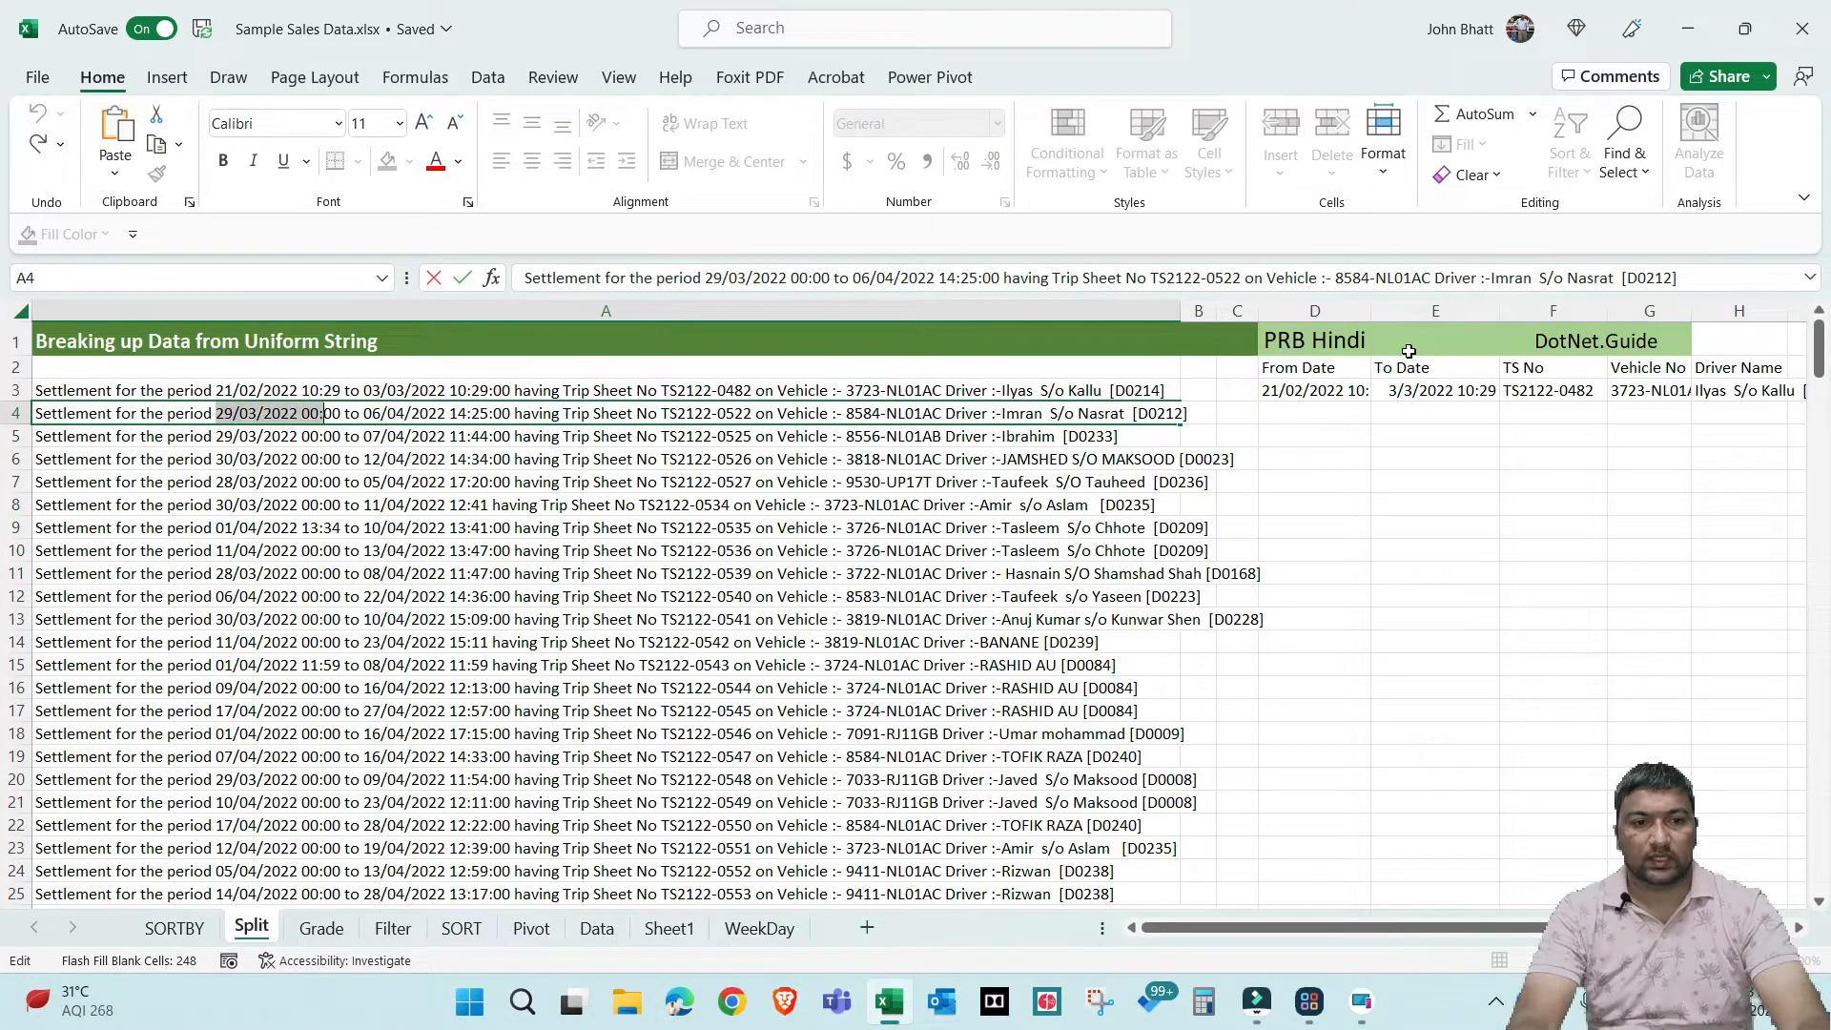
key(Tab)
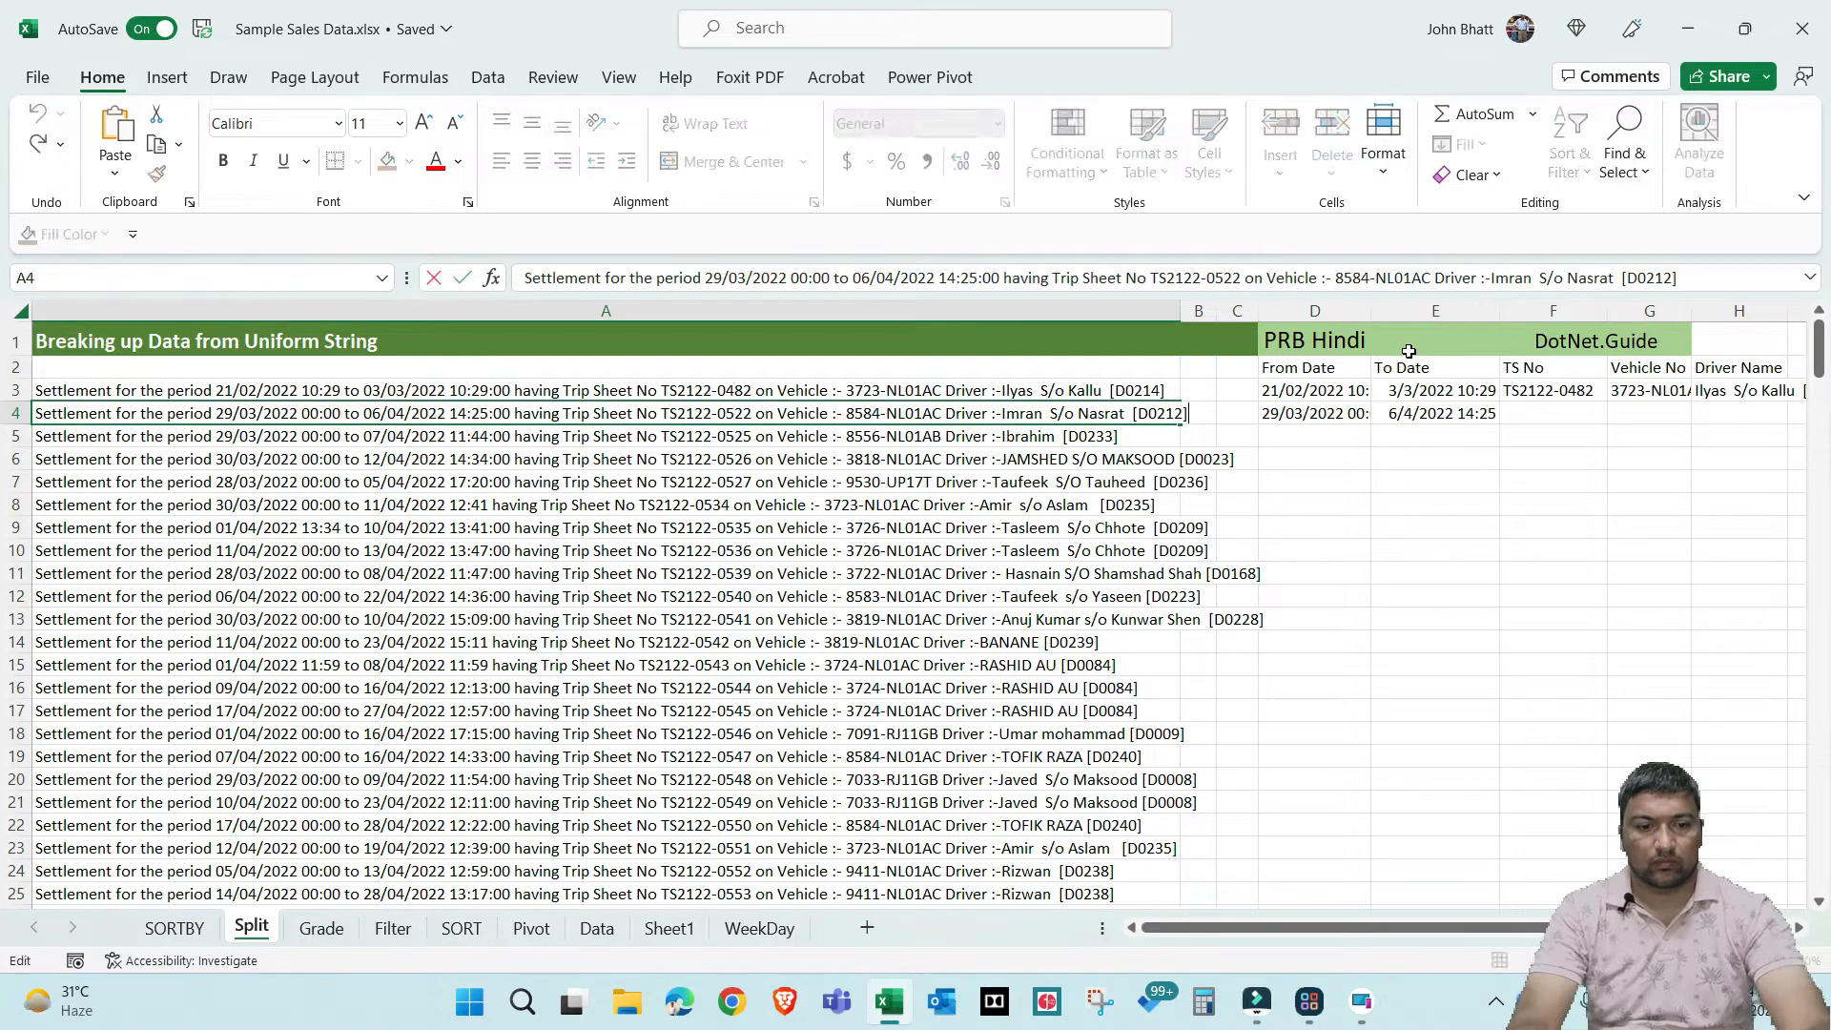
Copy the trip sheet number TS2122-0522 from A4's settlement string into TS No cell F4
key(F2)
key(ctrl+shift+Right)
key(ctrl+shift+Right)
key(ctrl+shift+Right)
key(ctrl+c)
key(Escape)
key(Right)
key(Right)
key(Right)
key(Right)
key(Right)
key(ctrl+v)
Copy the vehicle number from A4's settlement string into Vehicle No cell G4
key(Home)
key(F2)
key(ctrl+c)
key(Escape)
key(Right)
key(Right)
key(Right)
key(Right)
key(Right)
key(Right)
key(ctrl+v)
Copy the driver's name from A4's settlement string into Driver Name cell H4
key(Home)
key(F2)
key(ctrl+shift+Left)
key(ctrl+shift+Left)
key(ctrl+shift+Left)
key(ctrl+shift+Left)
key(ctrl+shift+Left)
key(ctrl+shift+Left)
key(ctrl+c)
key(Escape)
key(Right)
key(Right)
key(Right)
key(Right)
key(Right)
key(Right)
key(Right)
key(ctrl+v)
Try to Flash Fill the From Date column from D5 using the two example dates above it
key(Left)
key(Left)
key(Left)
key(Left)
key(Down)
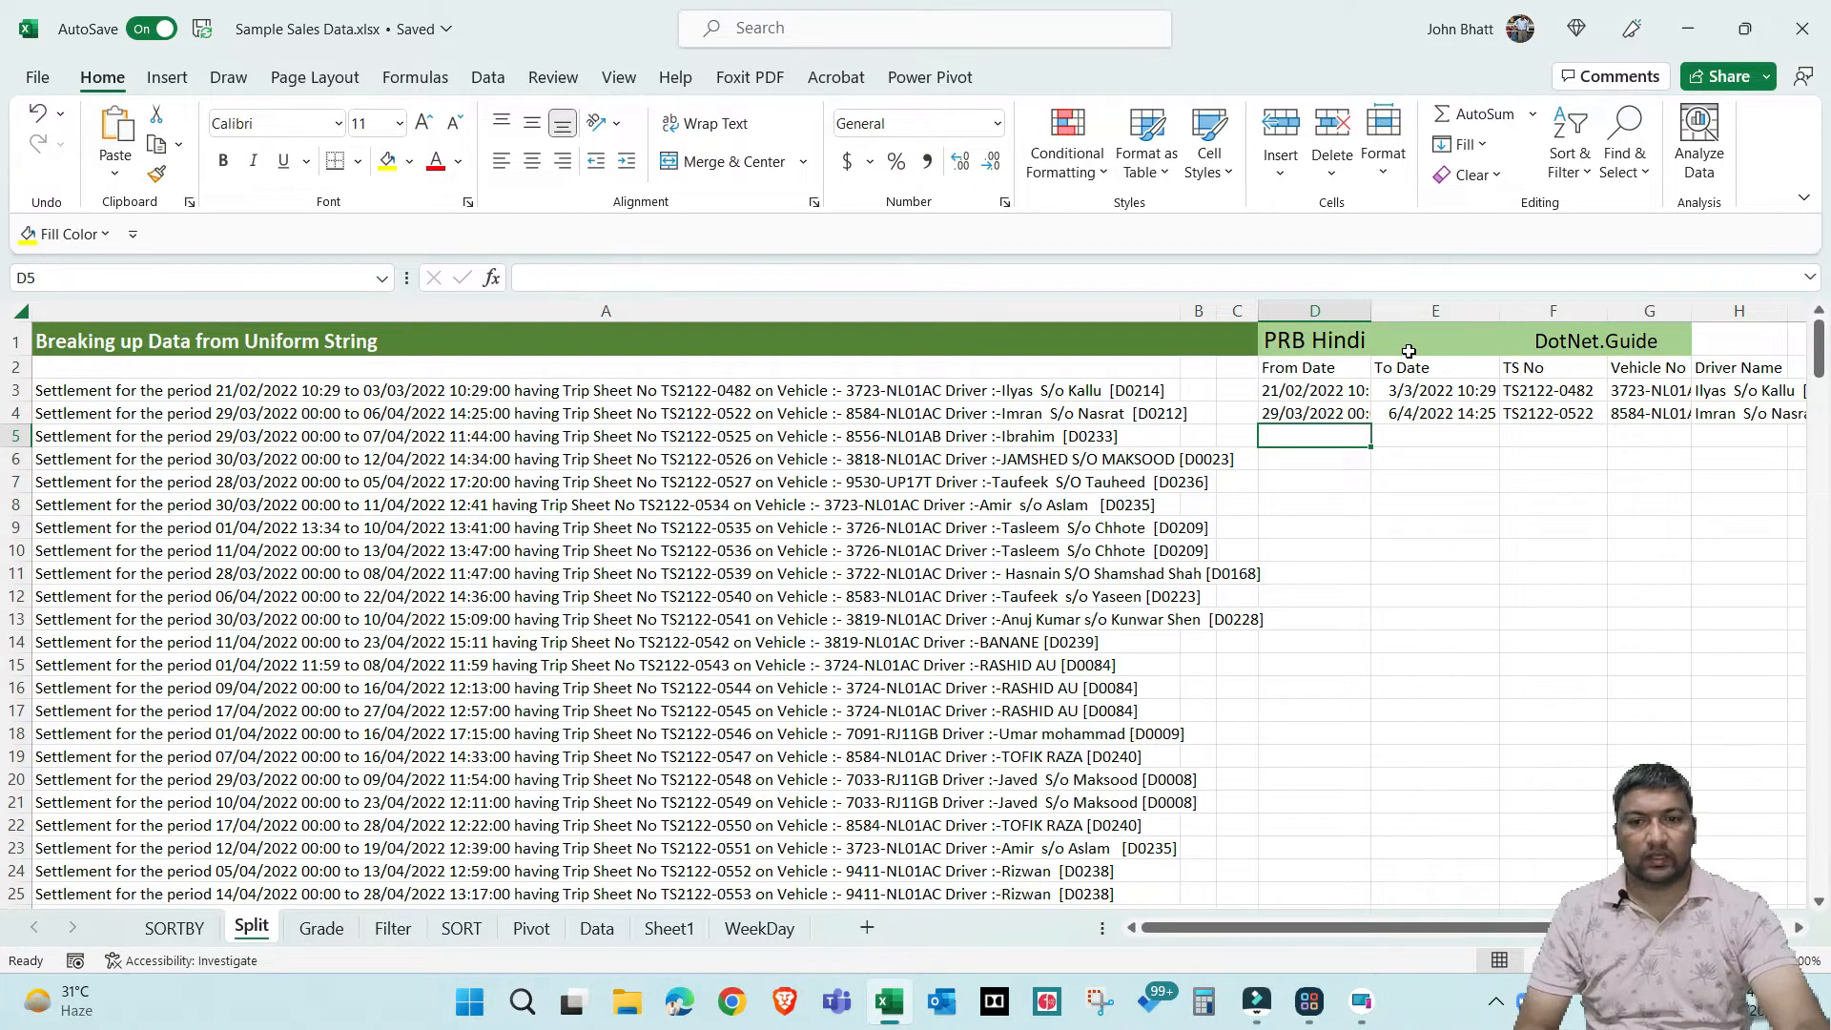
key(ctrl+e)
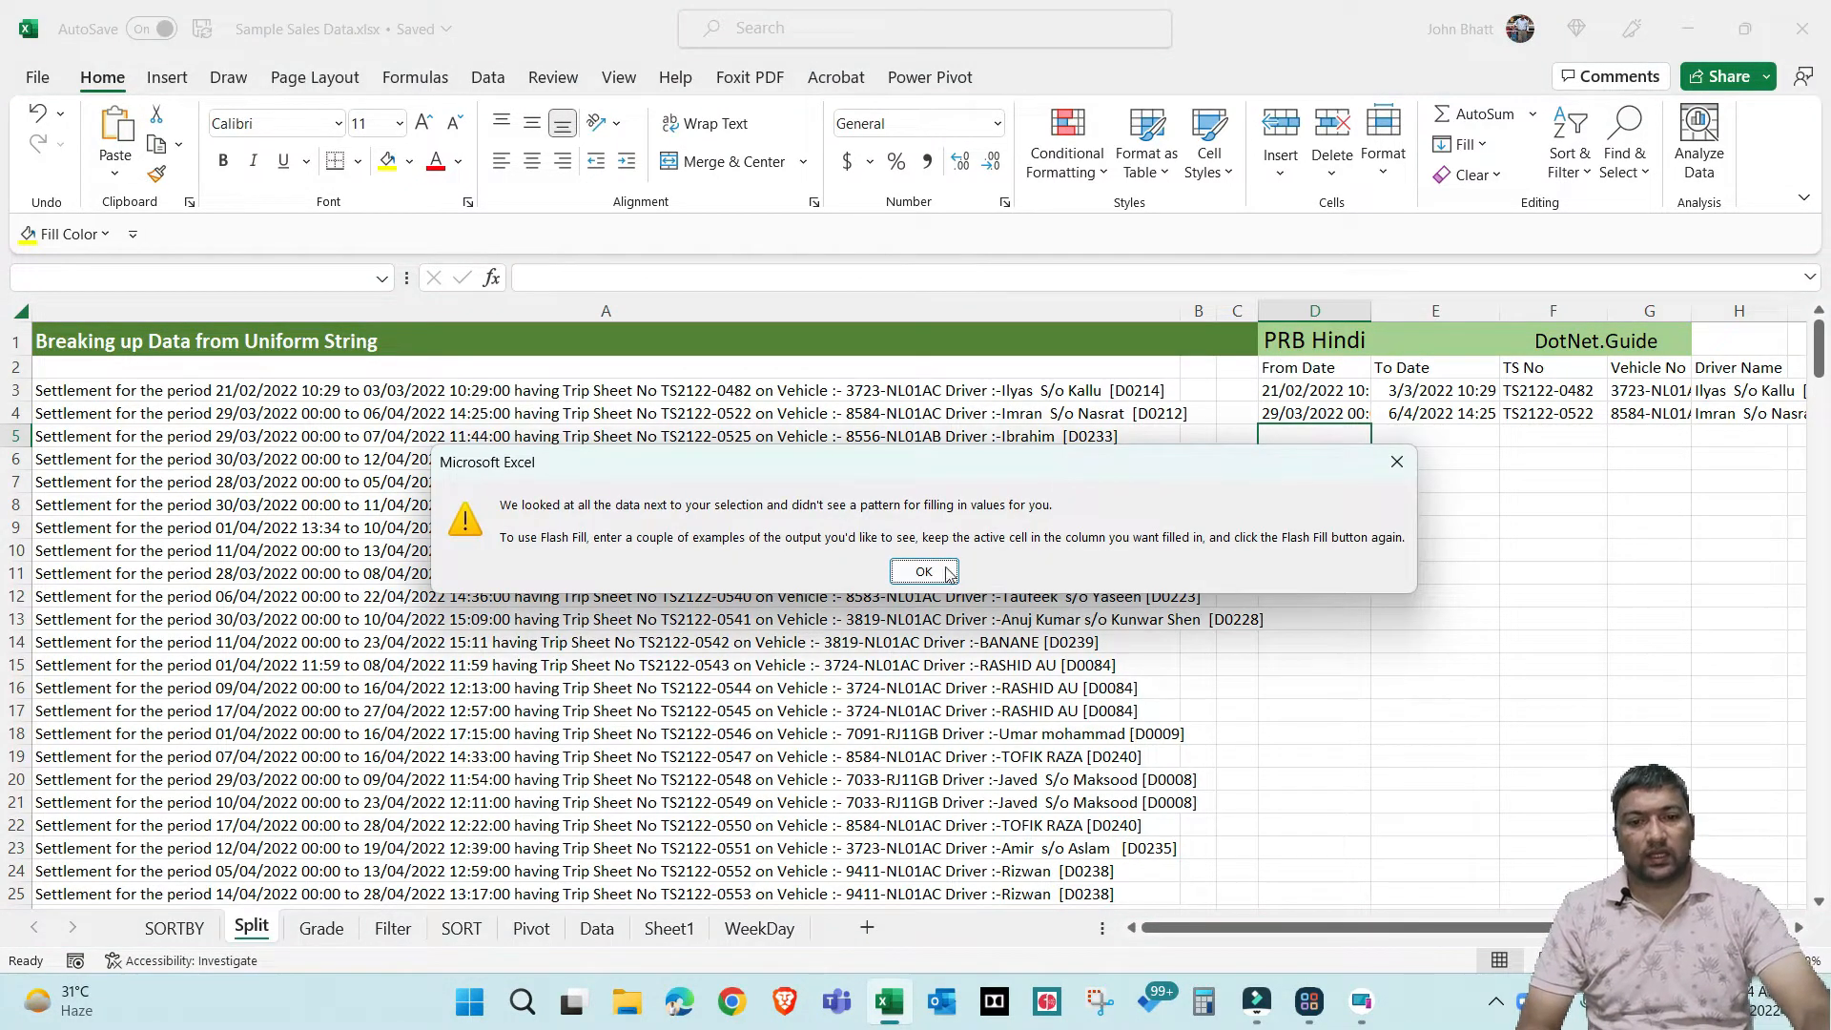
click(924, 572)
Undo the example entries in D3:H4 so that only the column headings remain
click(1316, 393)
key(Left)
key(Left)
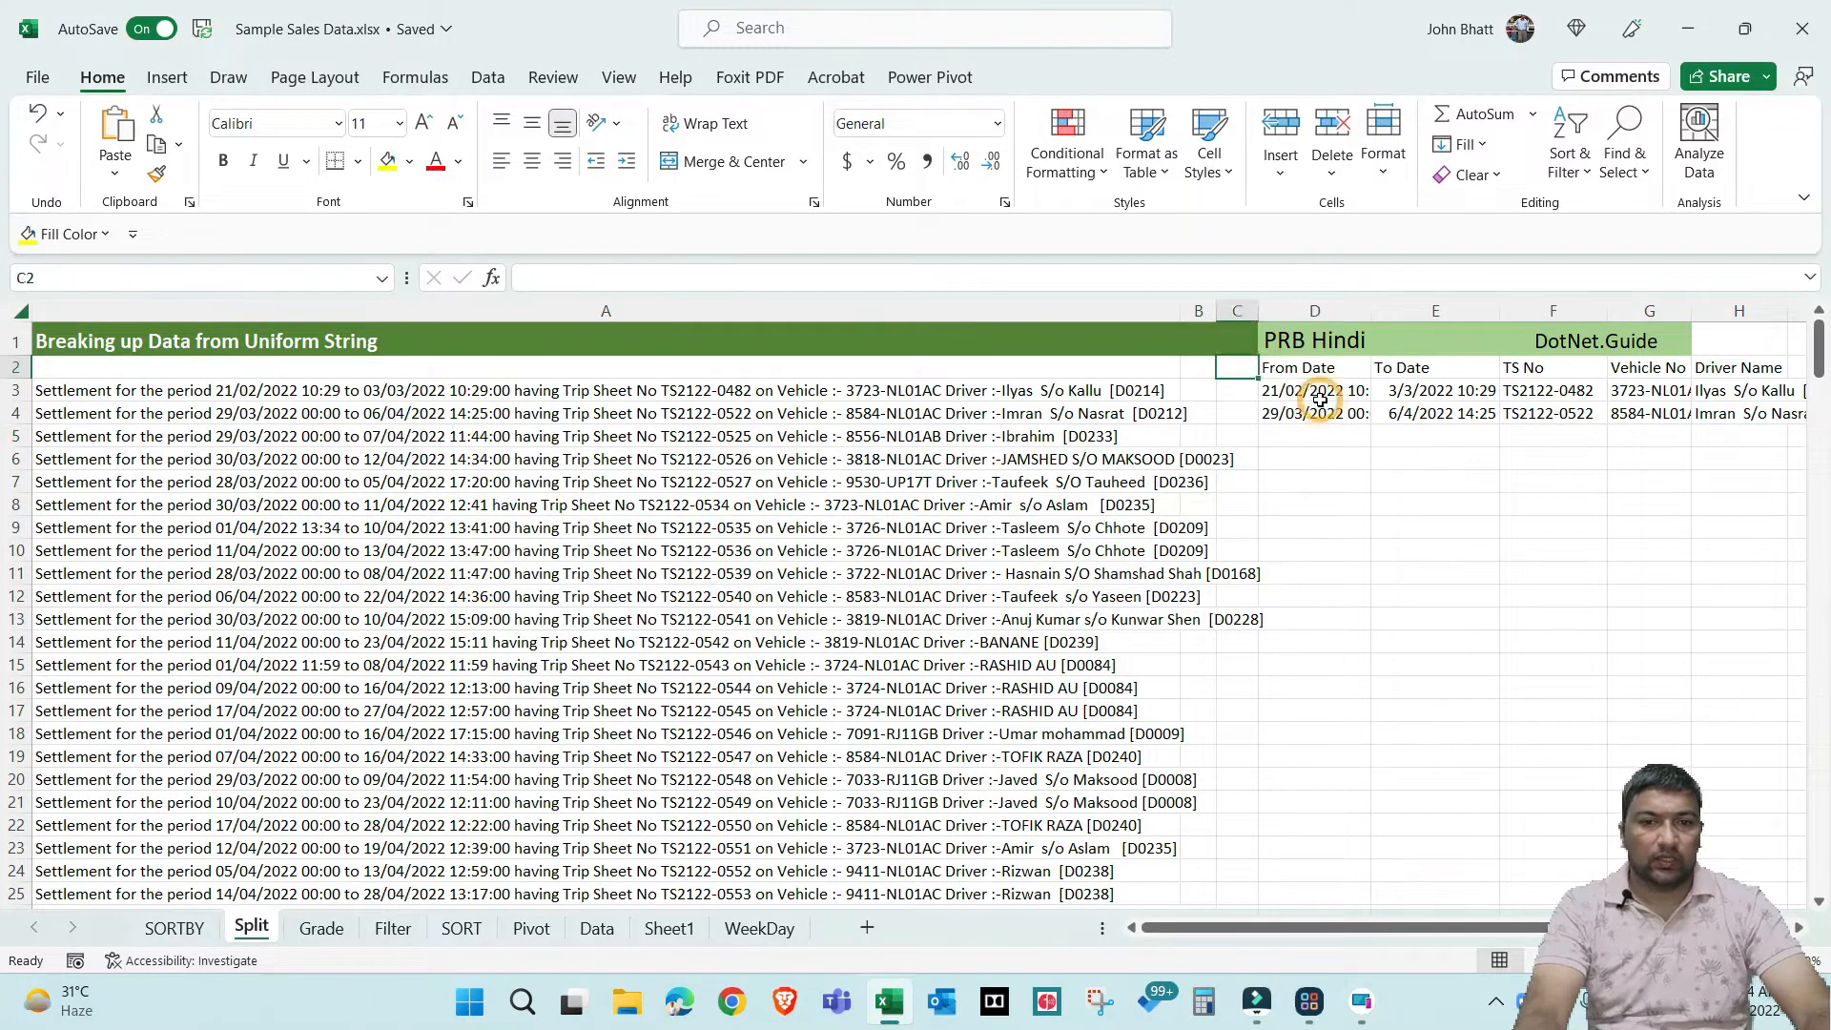
click(1320, 400)
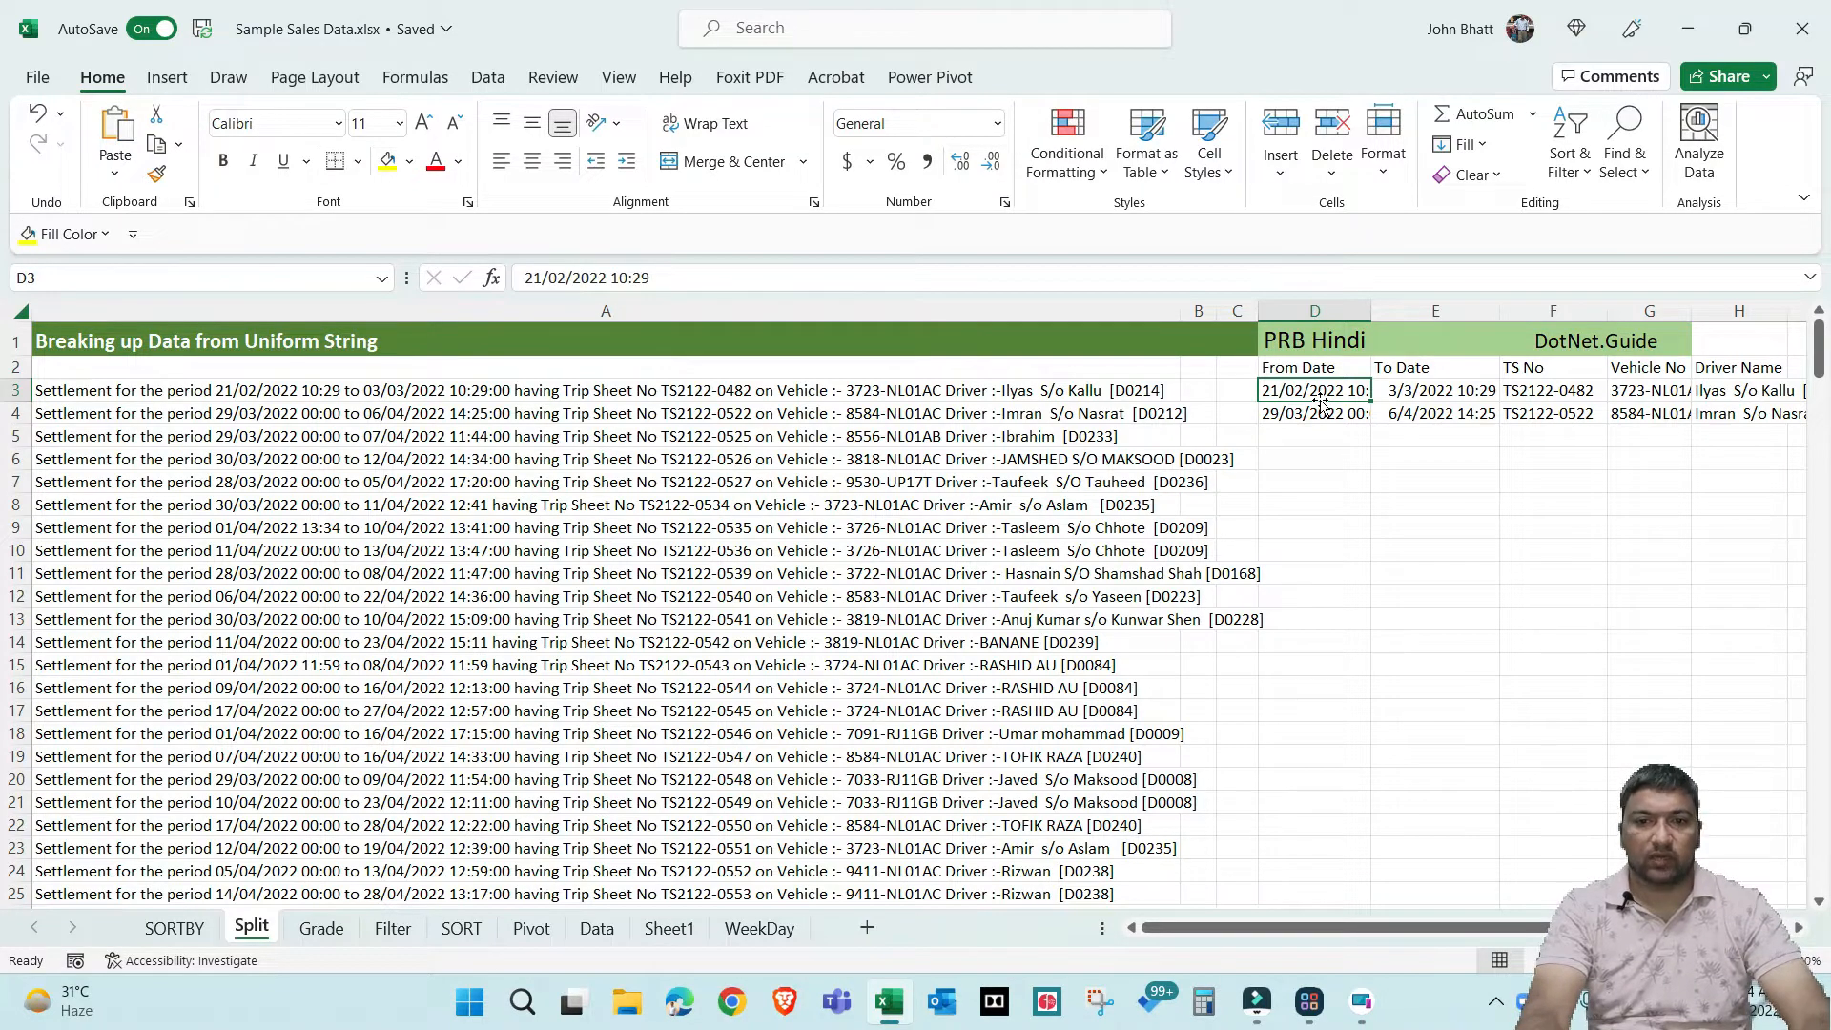
click(659, 392)
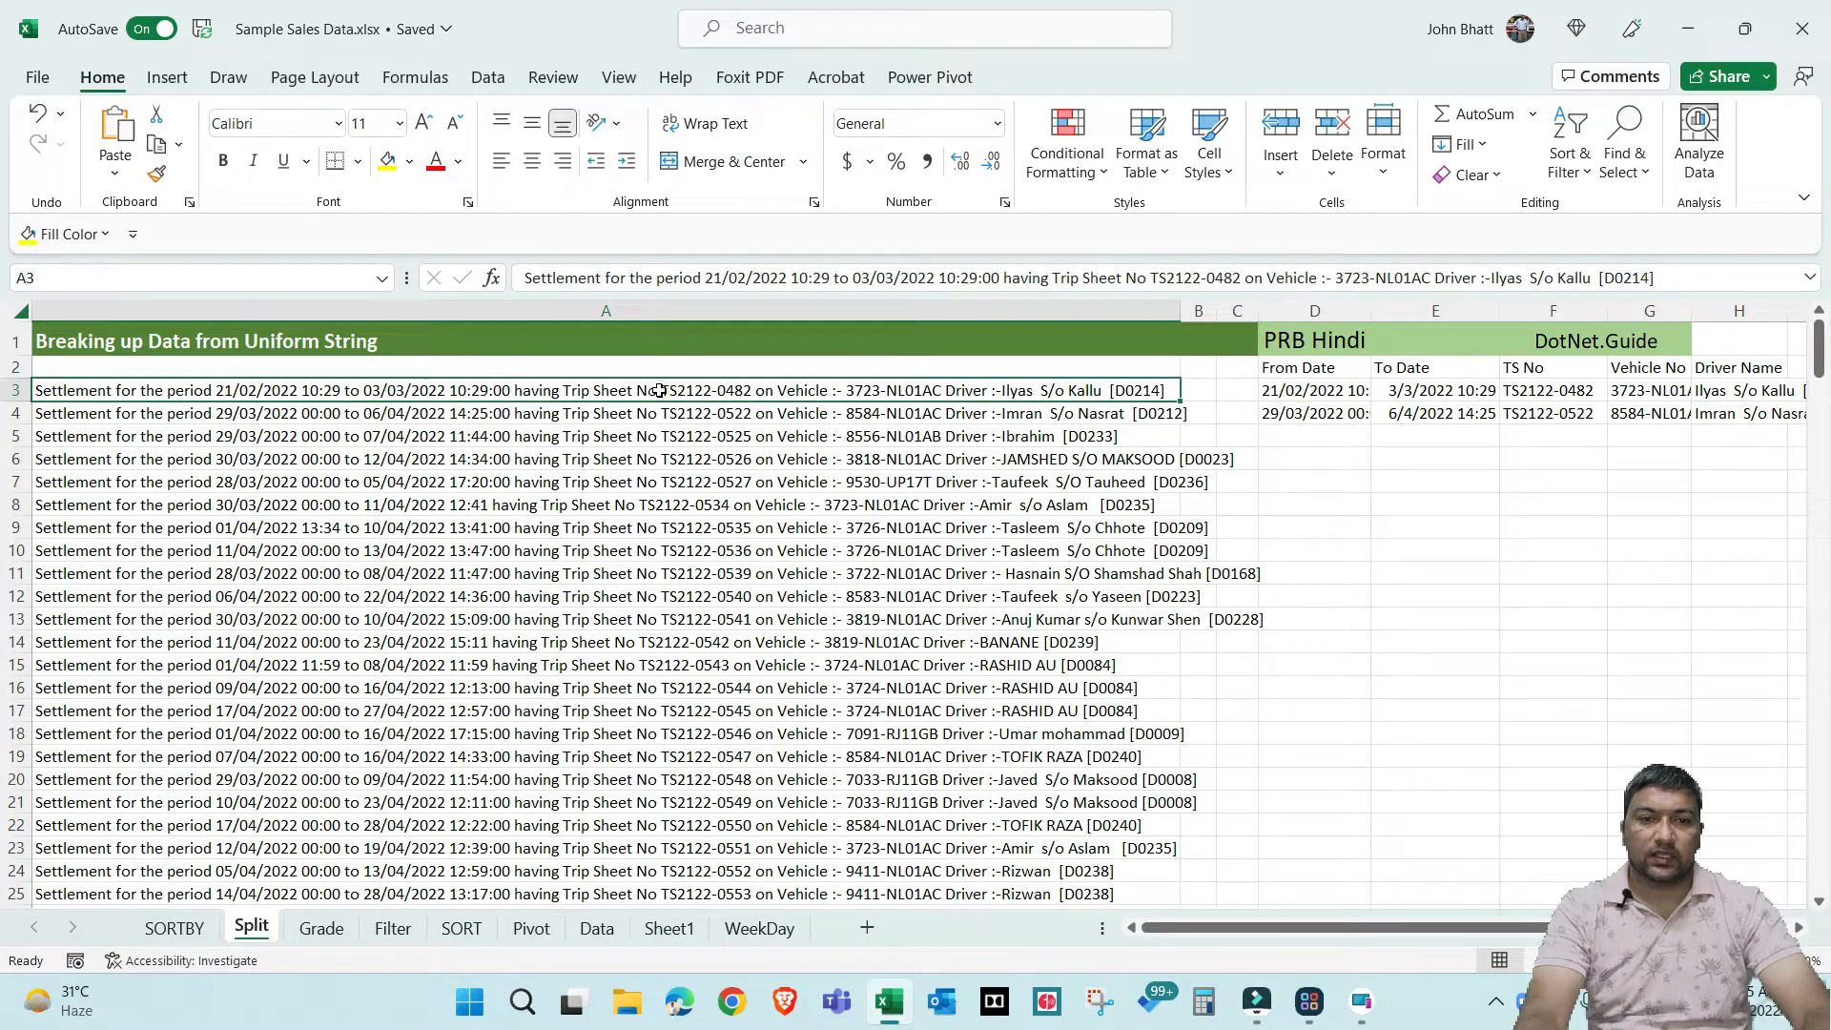
click(1311, 392)
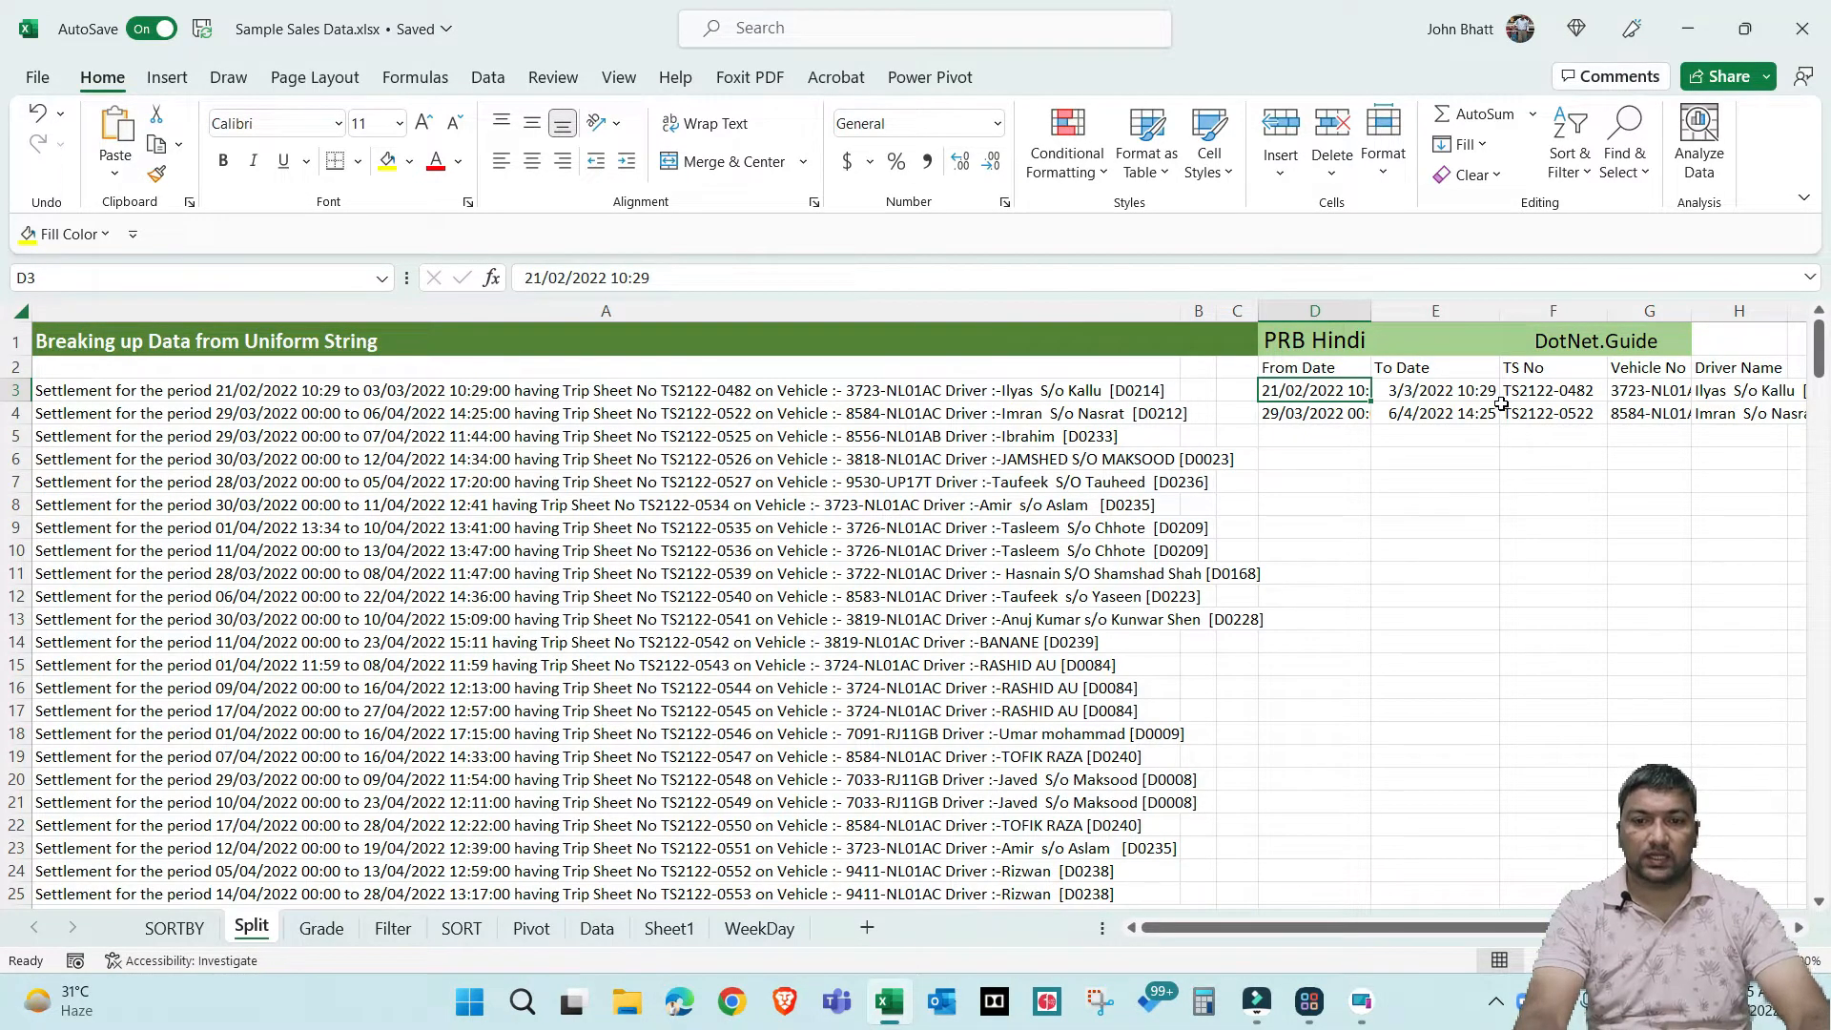
key(shift+Right)
key(shift+Right)
key(shift+Right)
key(shift+Right)
key(shift+Down)
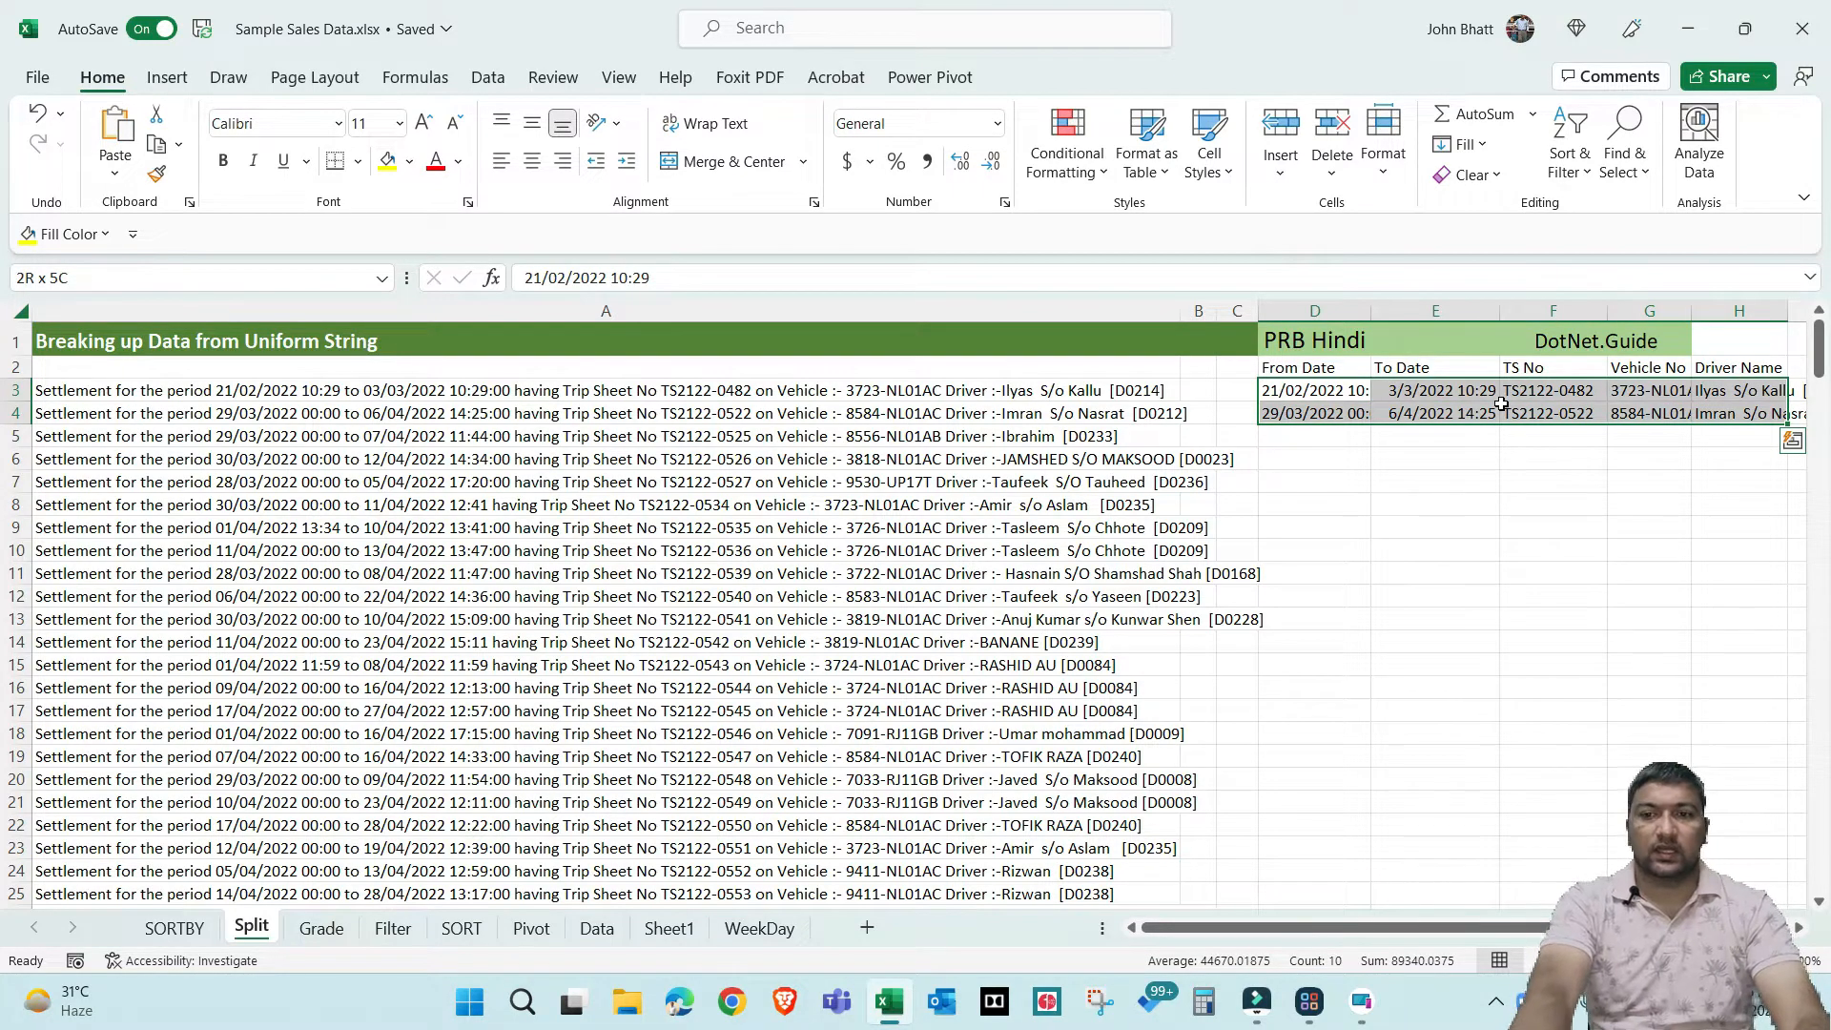
key(ctrl+z)
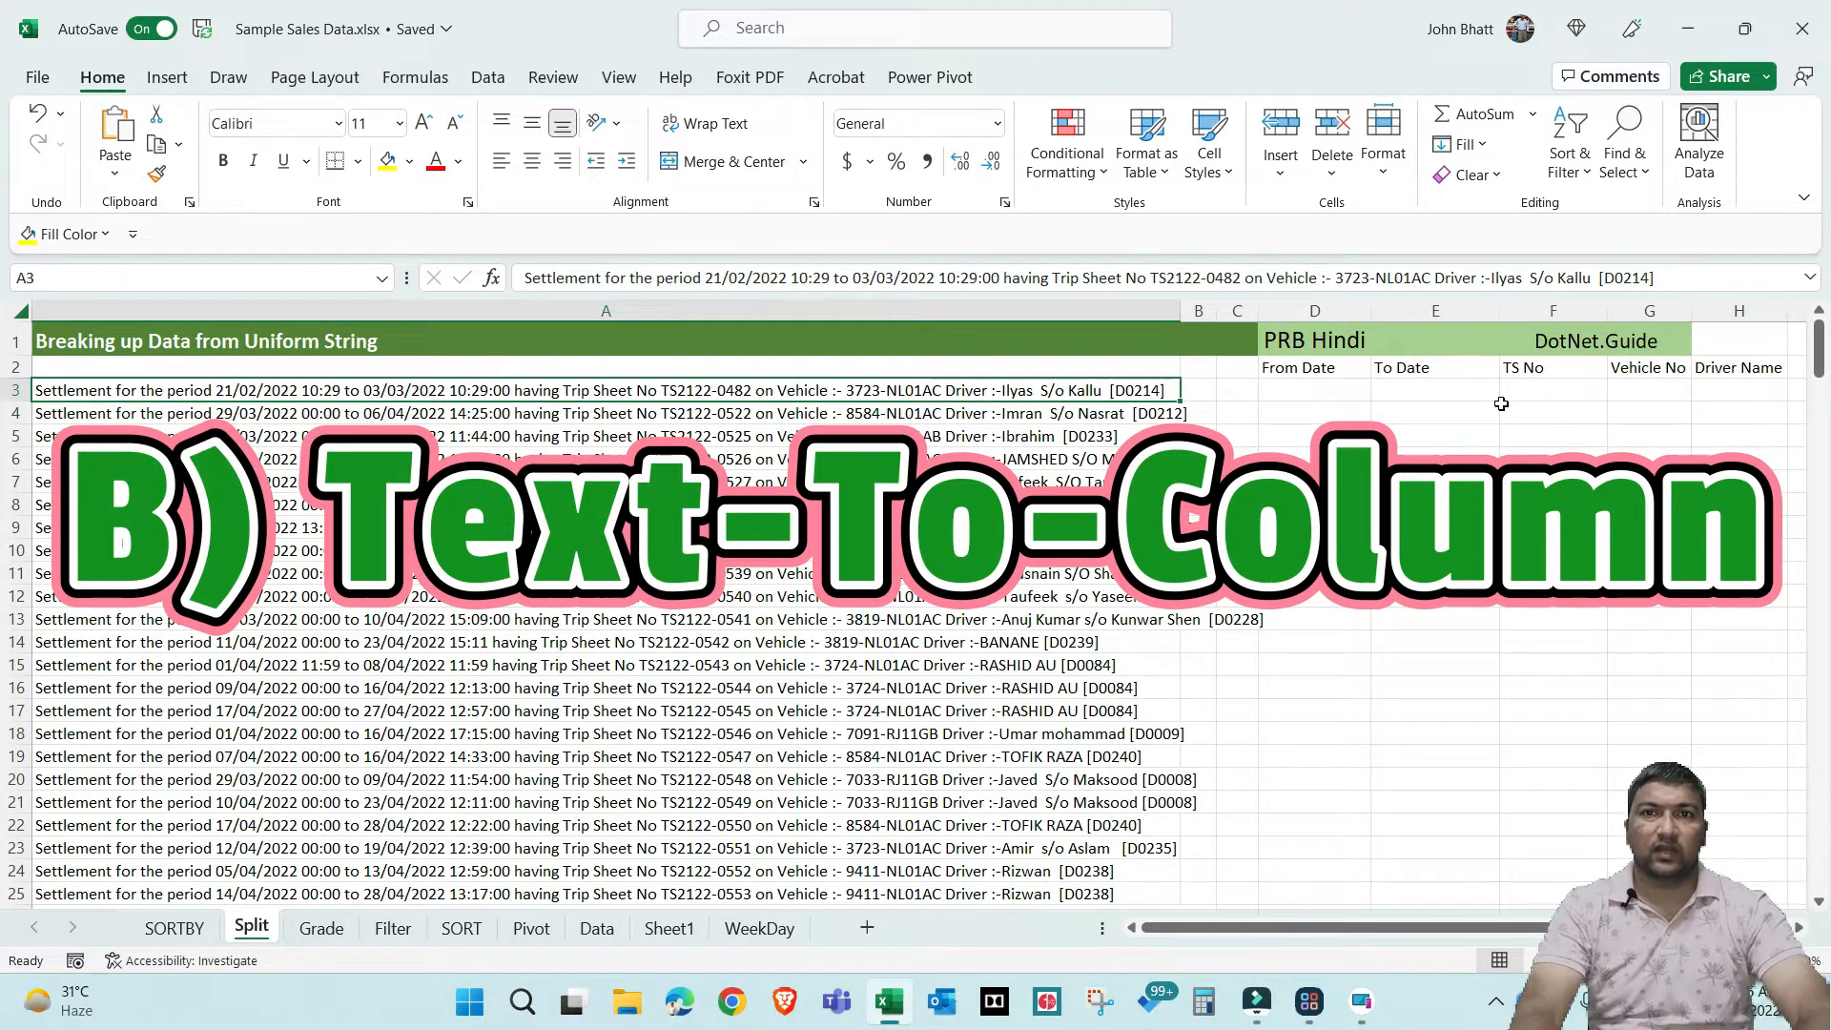
Examine where the word "having" falls in the settlement strings of column A, comparing rows 7, 8 and those around row 15
key(Down)
key(Down)
key(Down)
key(Down)
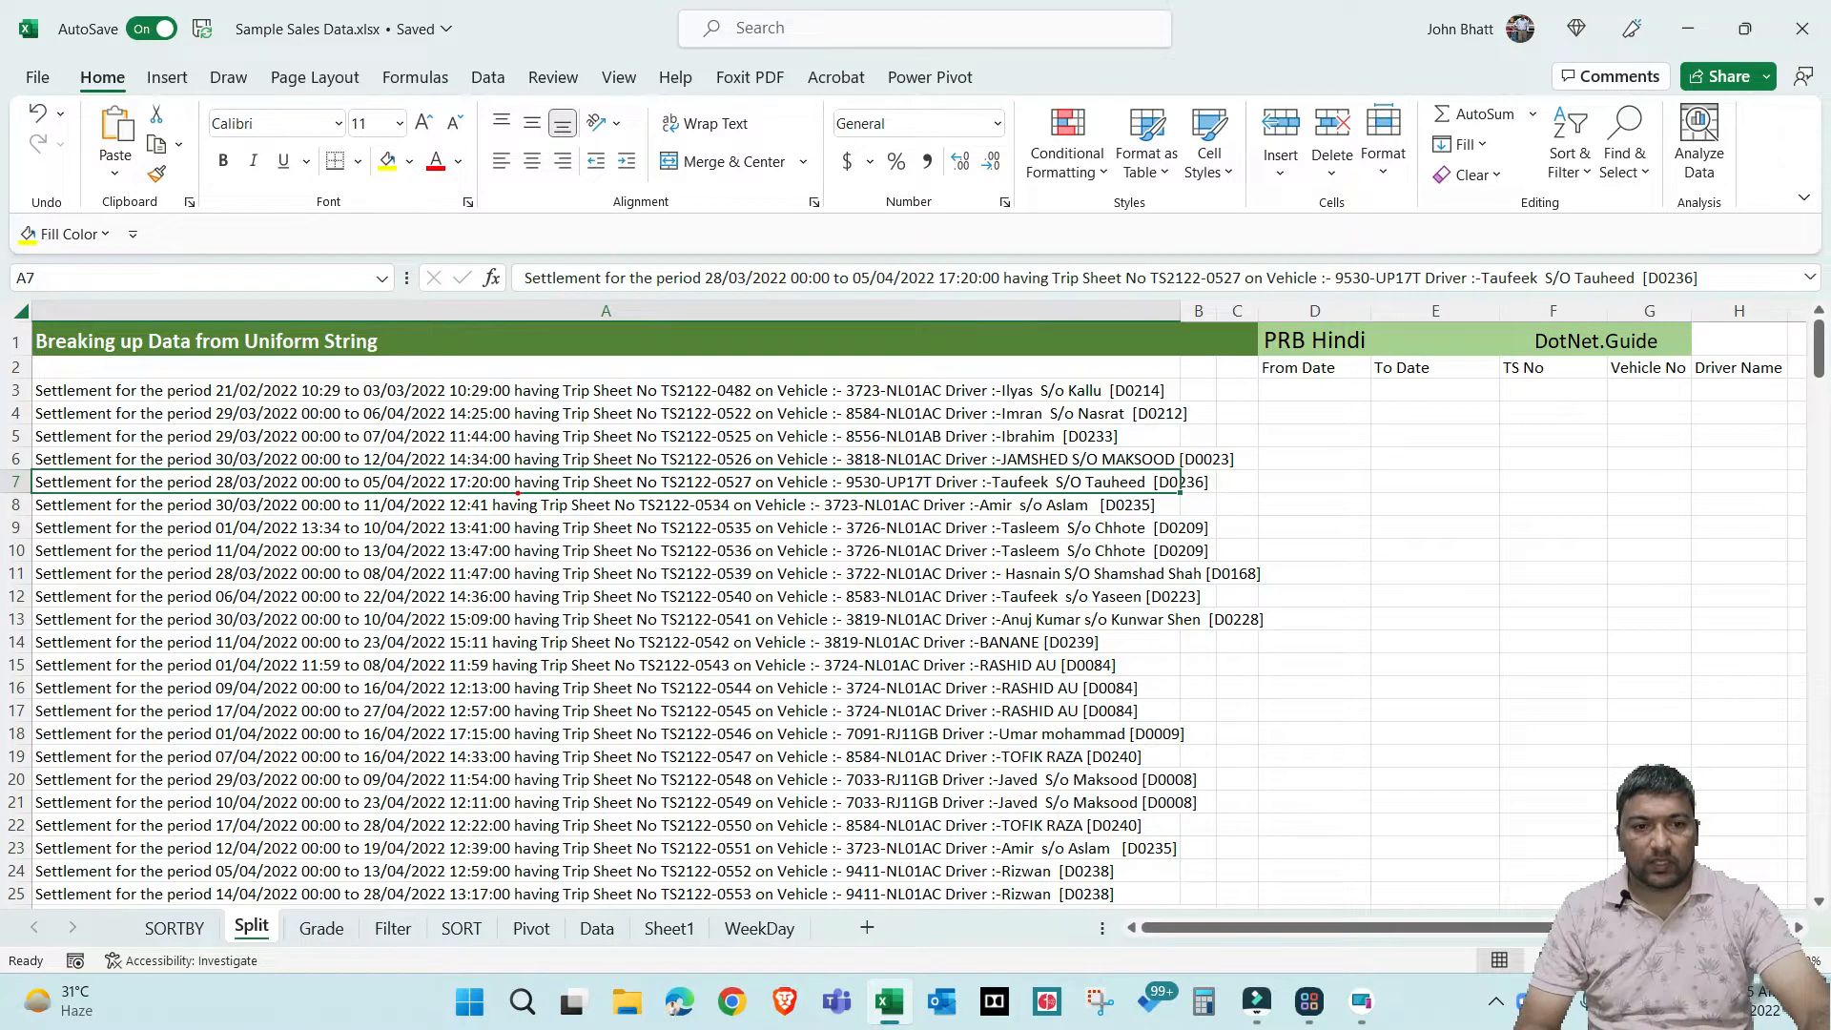
mouse_move(511, 493)
mouse_down()
mouse_move(586, 493)
mouse_move(558, 514)
mouse_up()
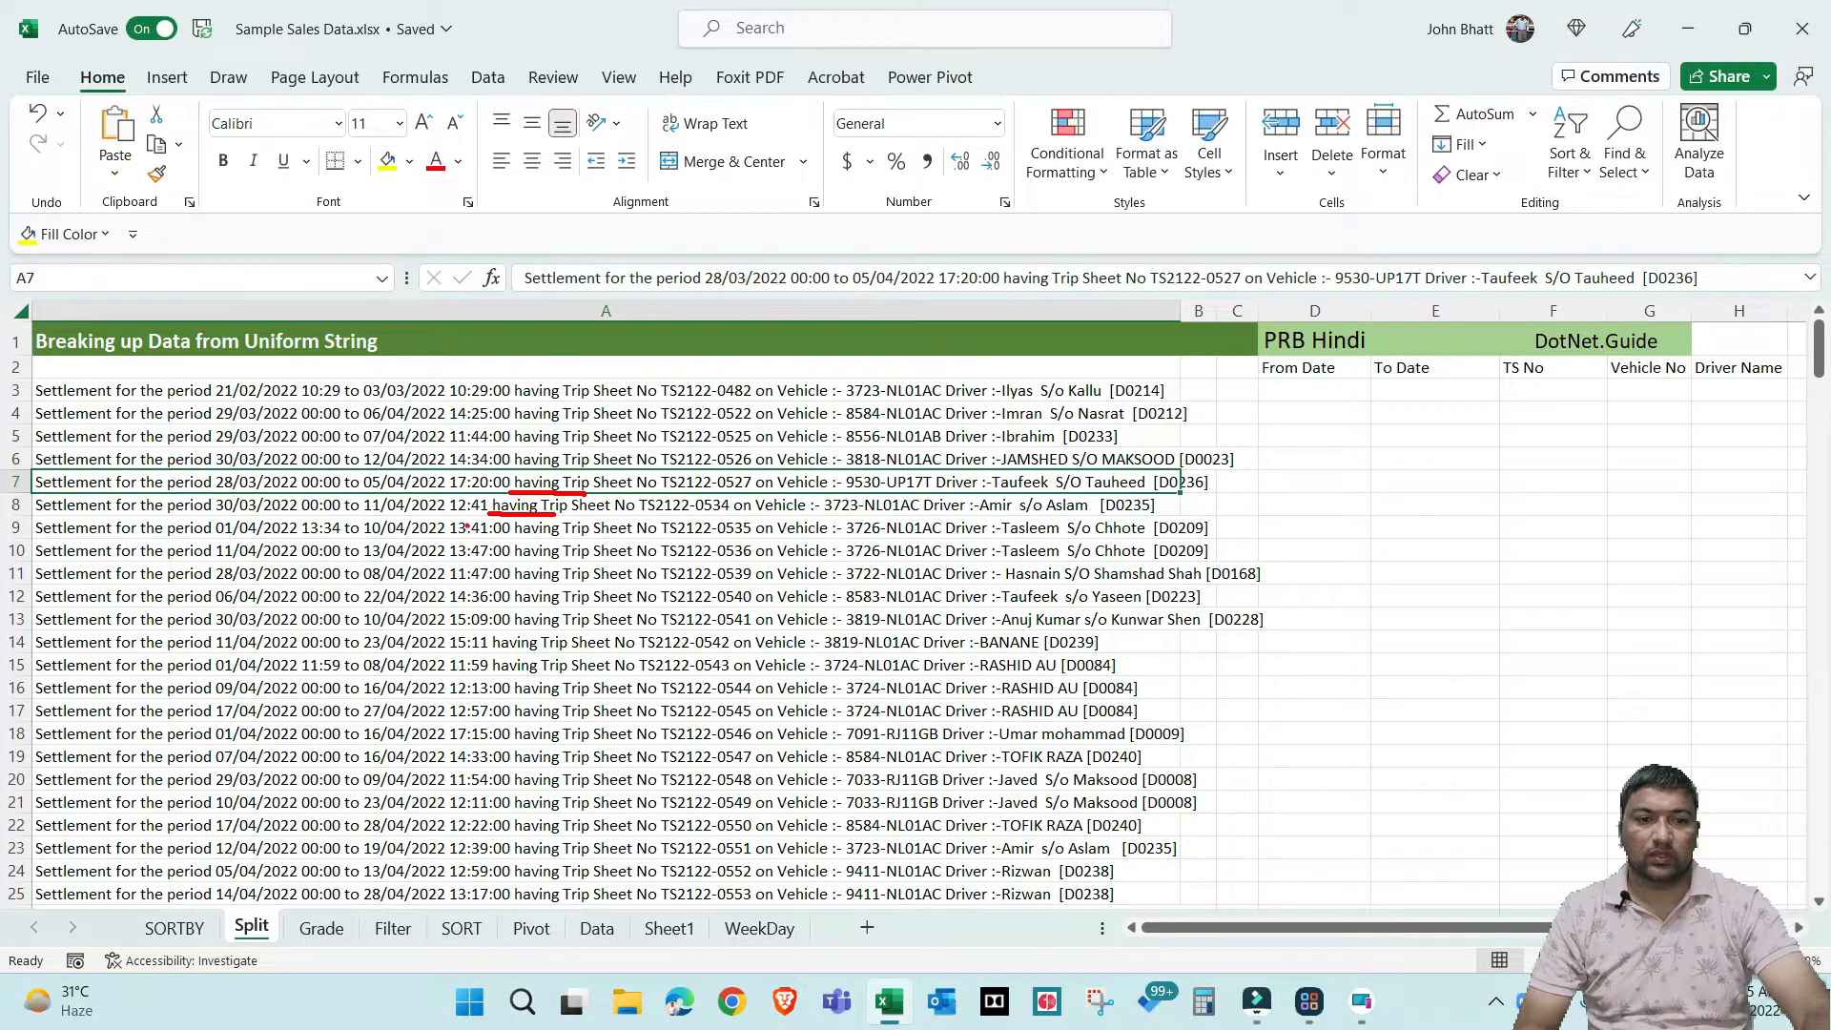
mouse_move(494, 654)
mouse_down()
mouse_move(575, 655)
mouse_move(584, 680)
mouse_up()
key(Escape)
click(524, 389)
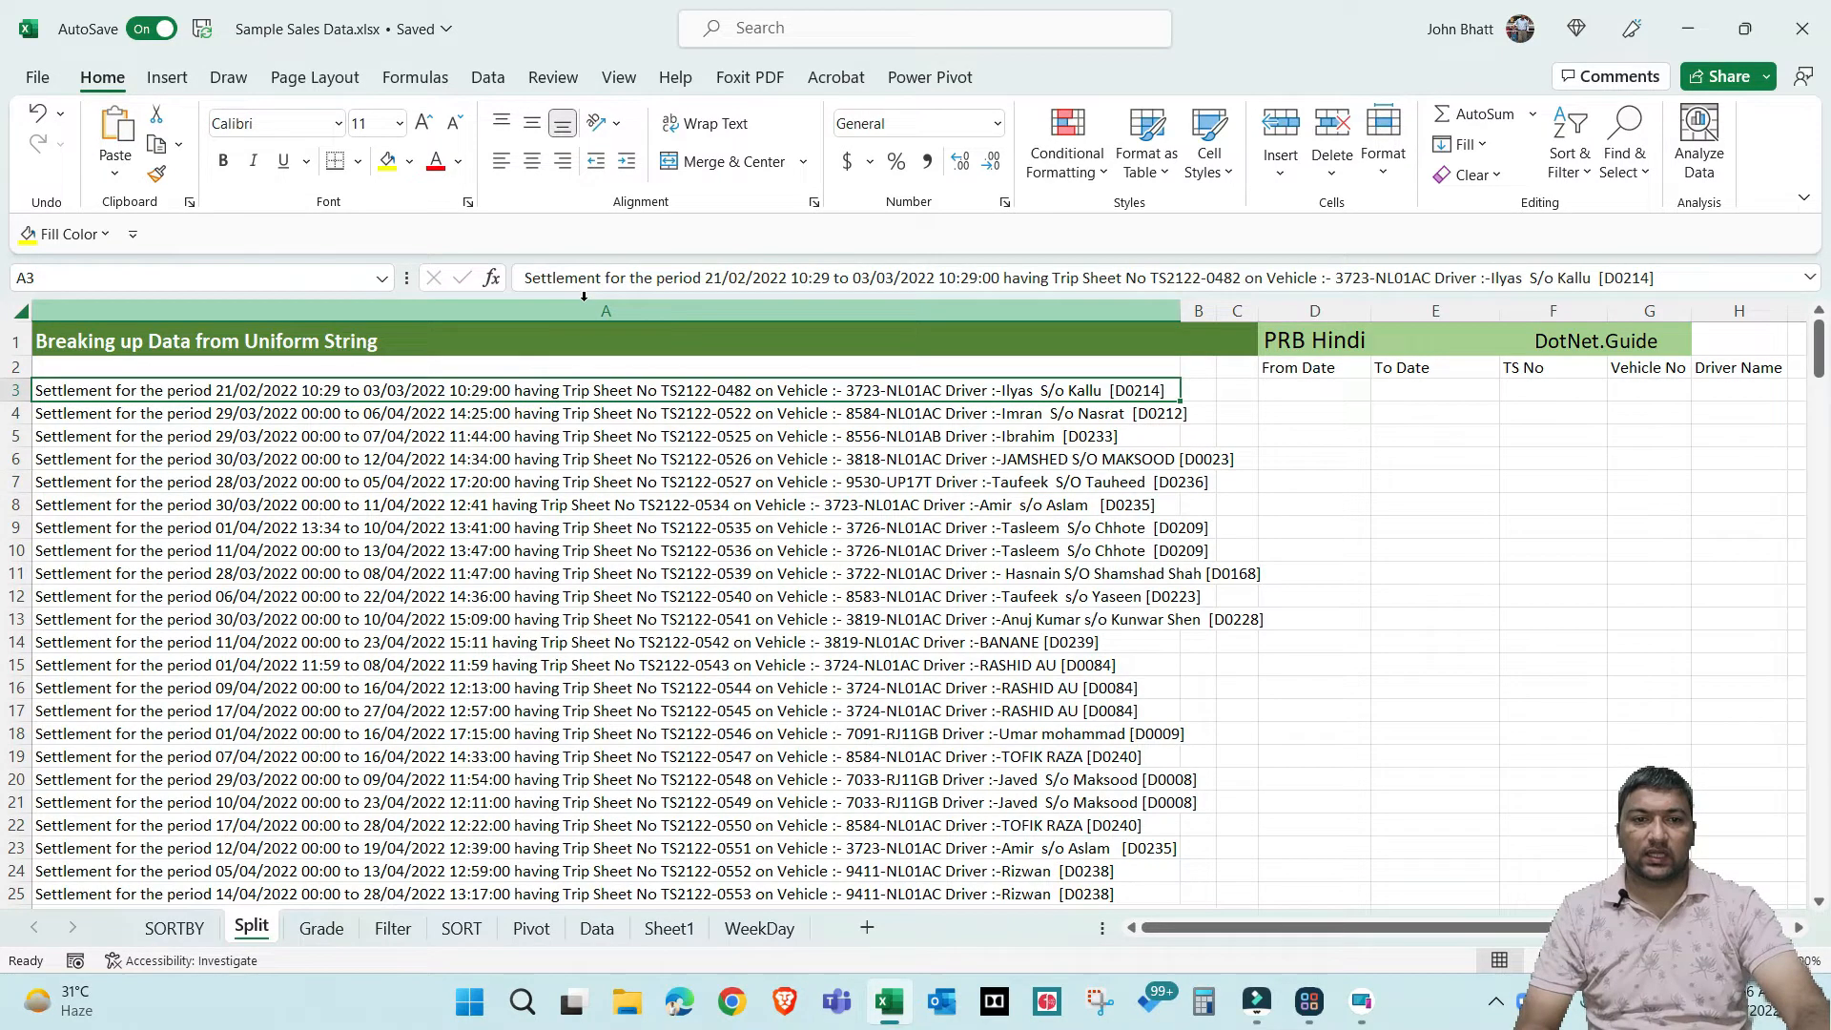
click(583, 298)
click(645, 457)
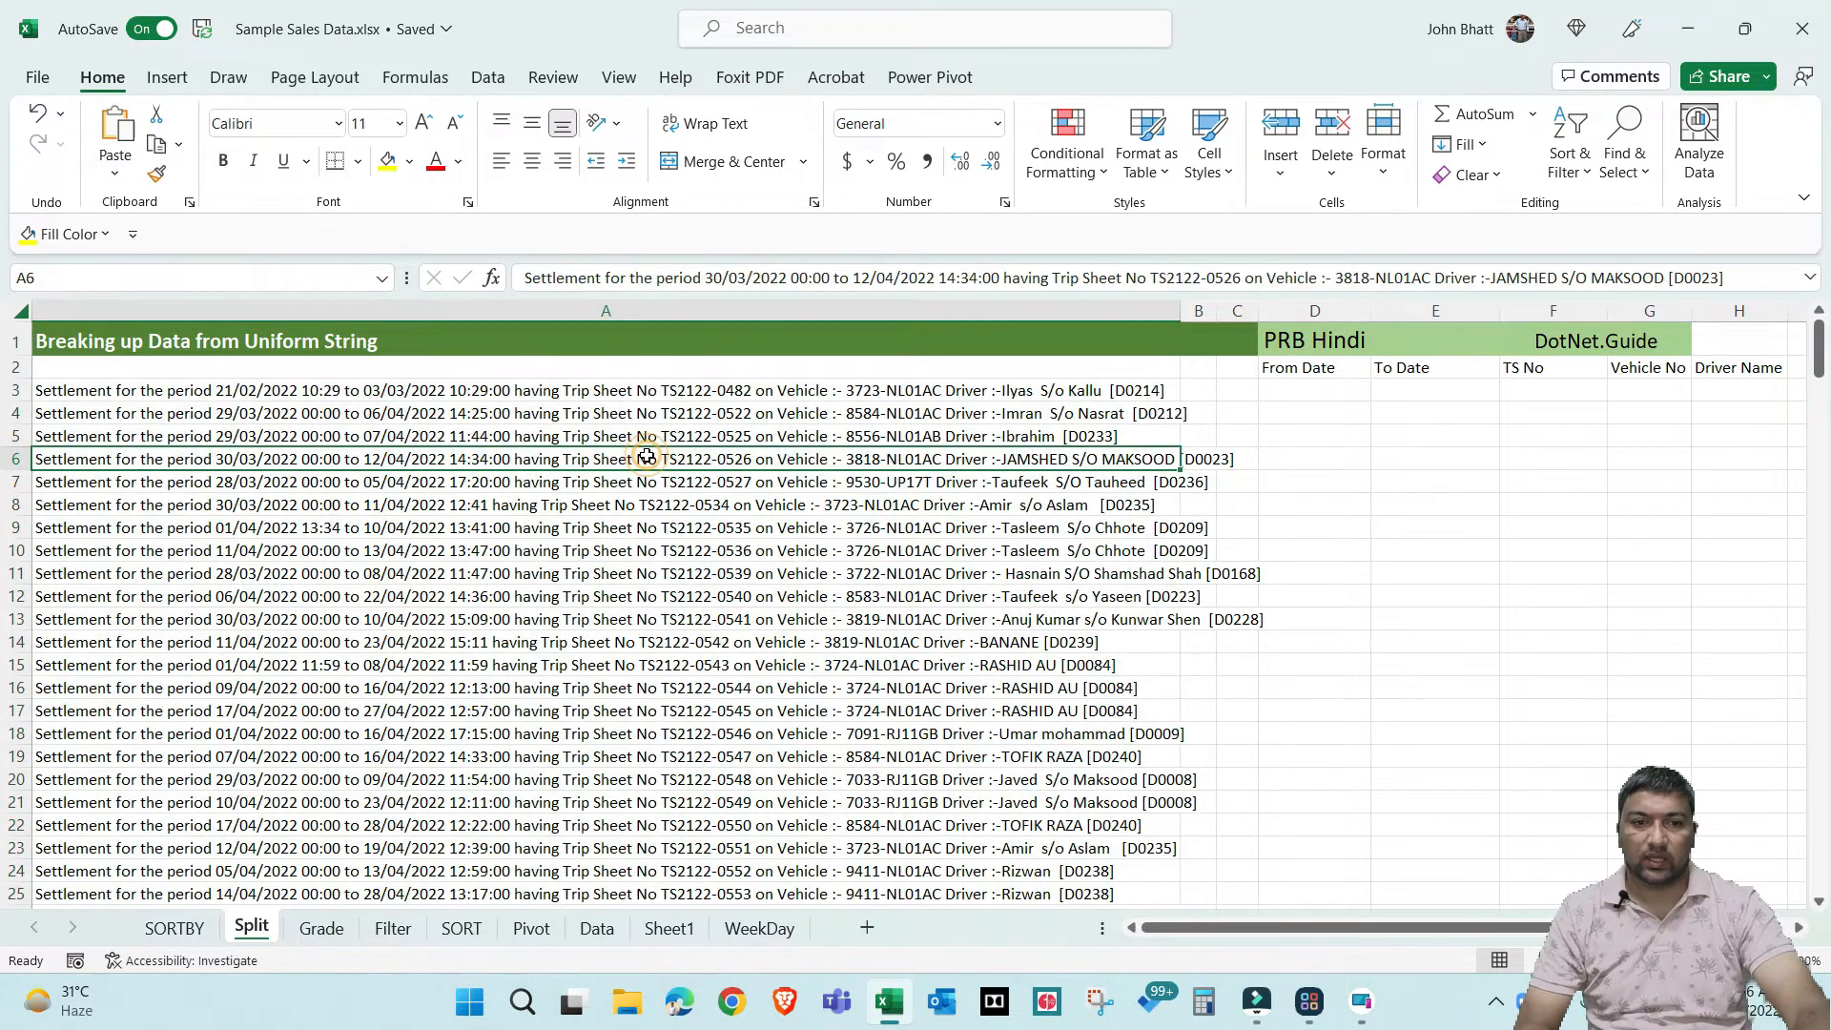
click(546, 304)
click(622, 528)
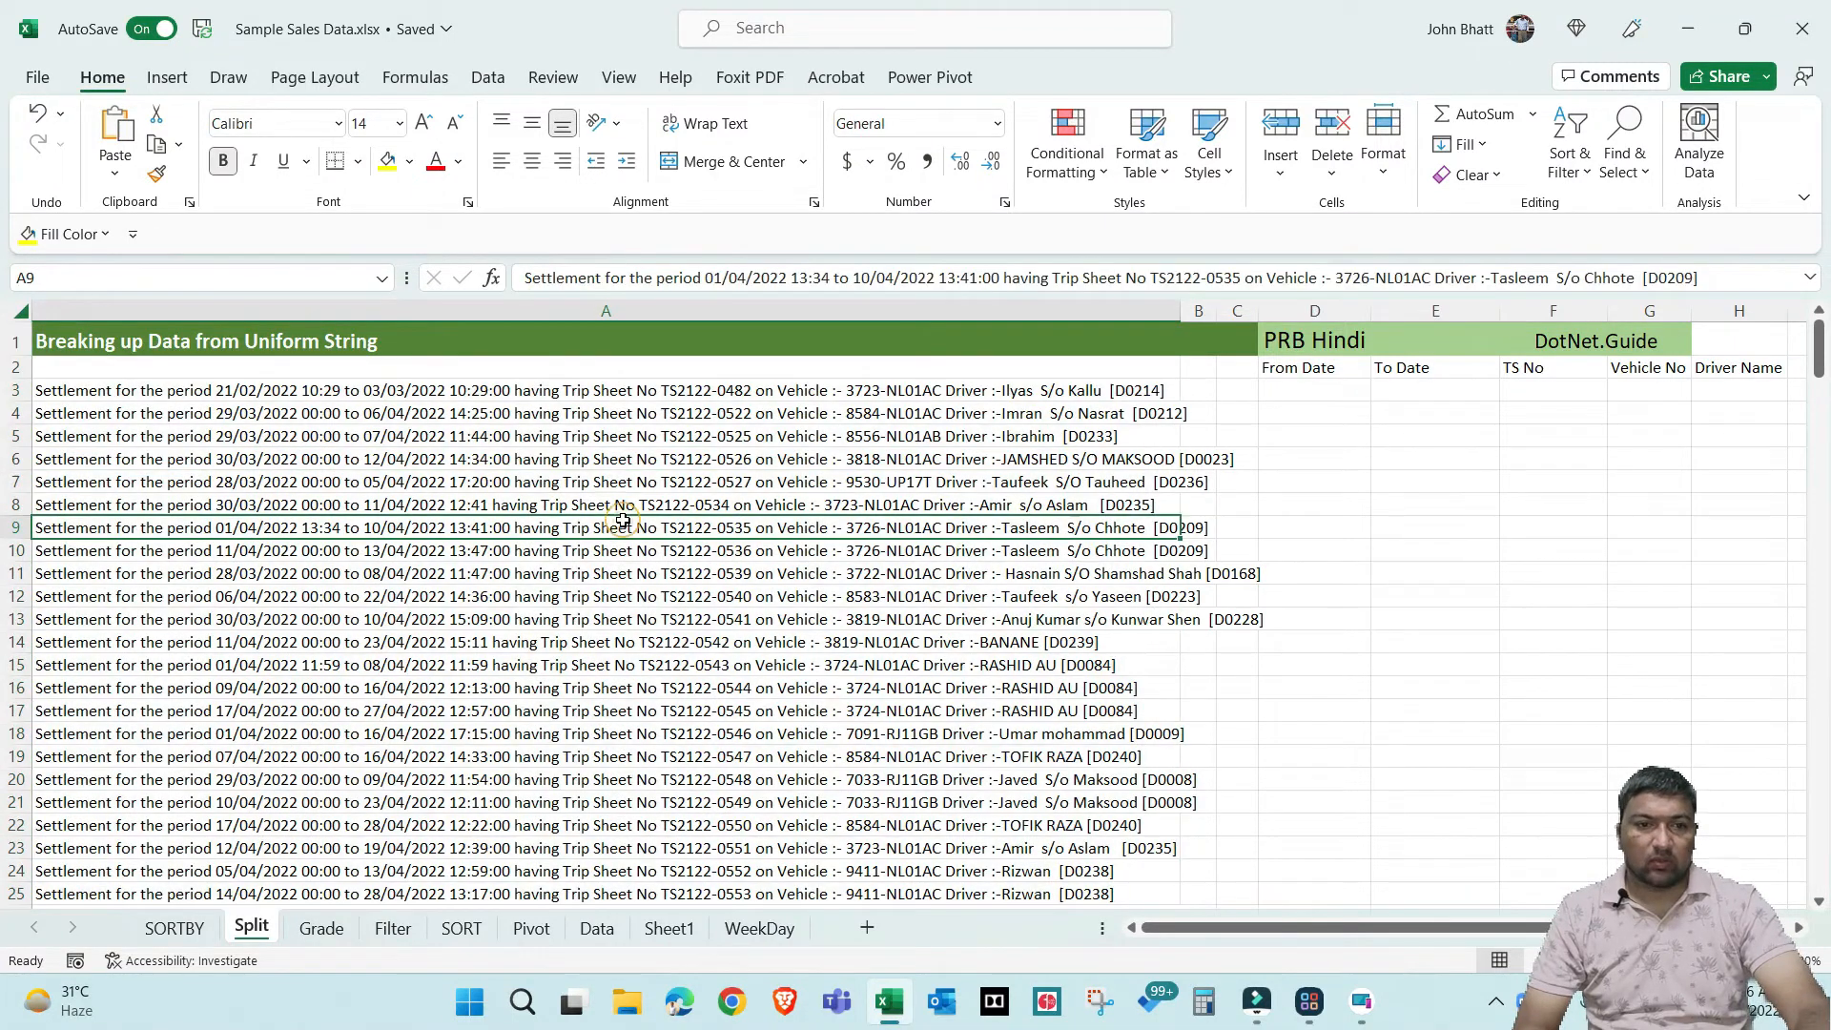
Start a fixed-width Text to Columns split on the settlement strings in A3:A251 and proceed to the column breaks
click(566, 391)
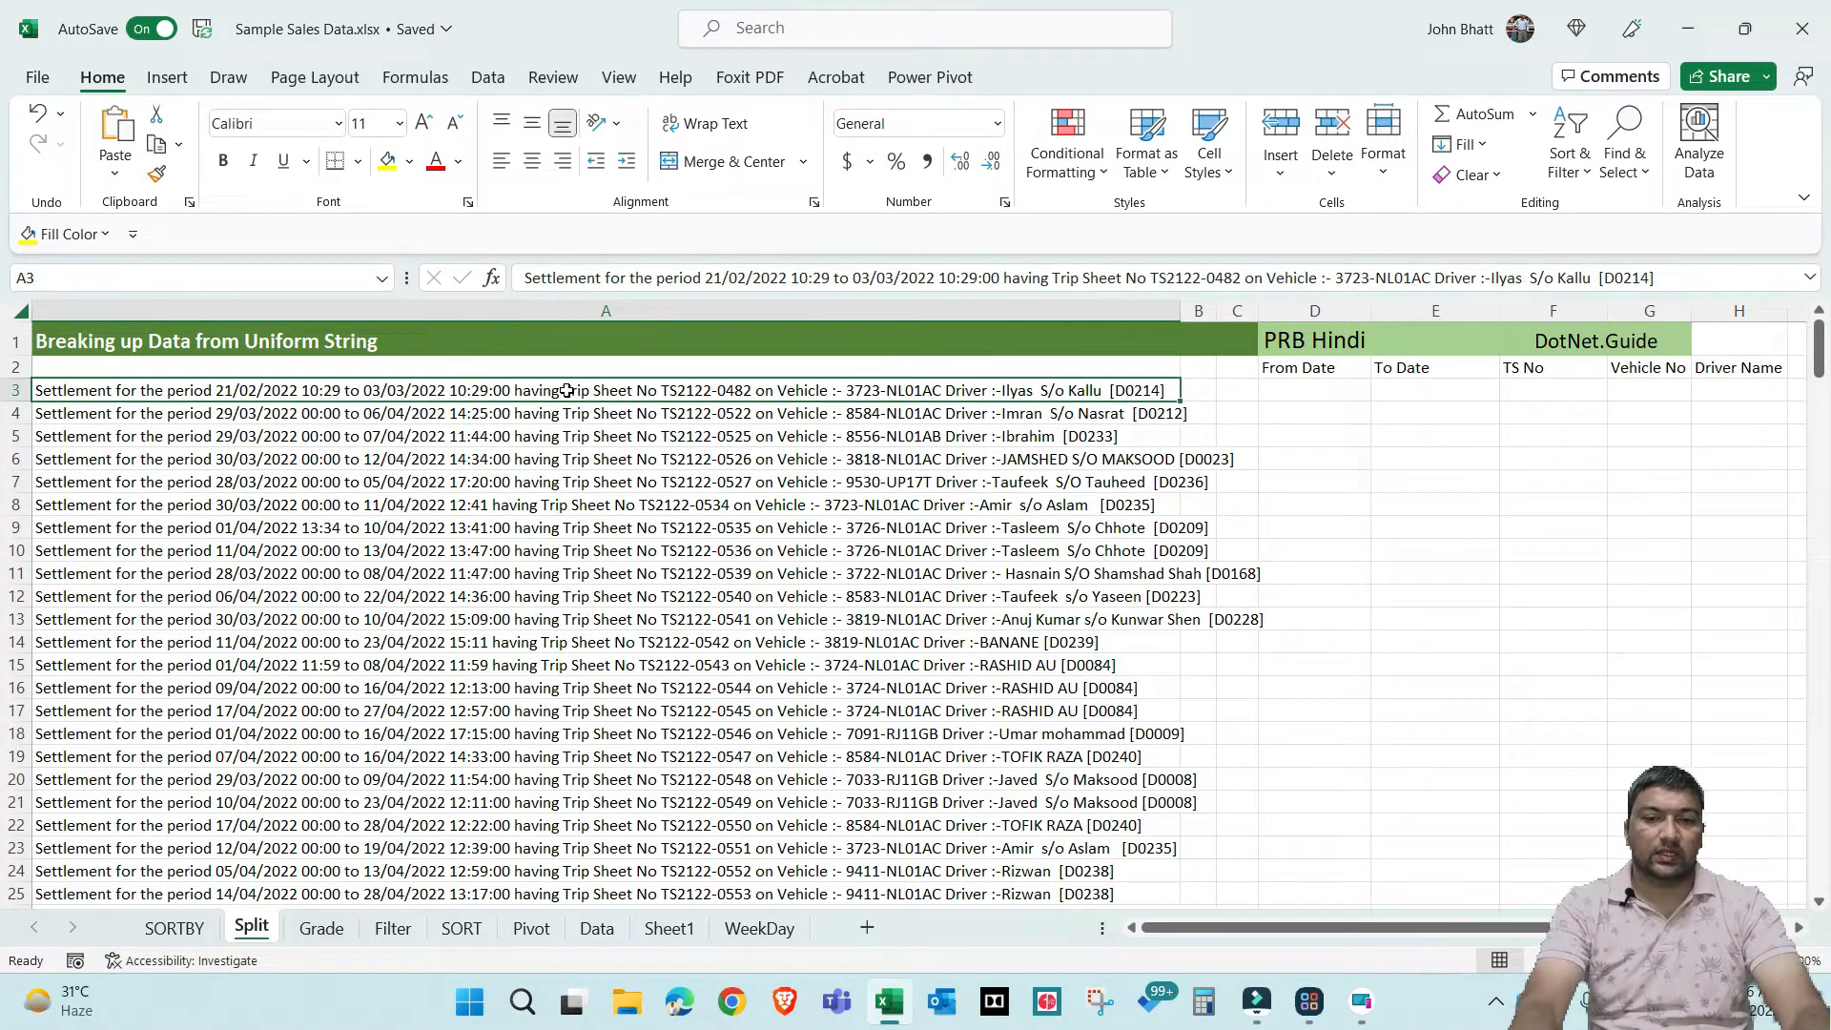
key(ctrl+shift+Down)
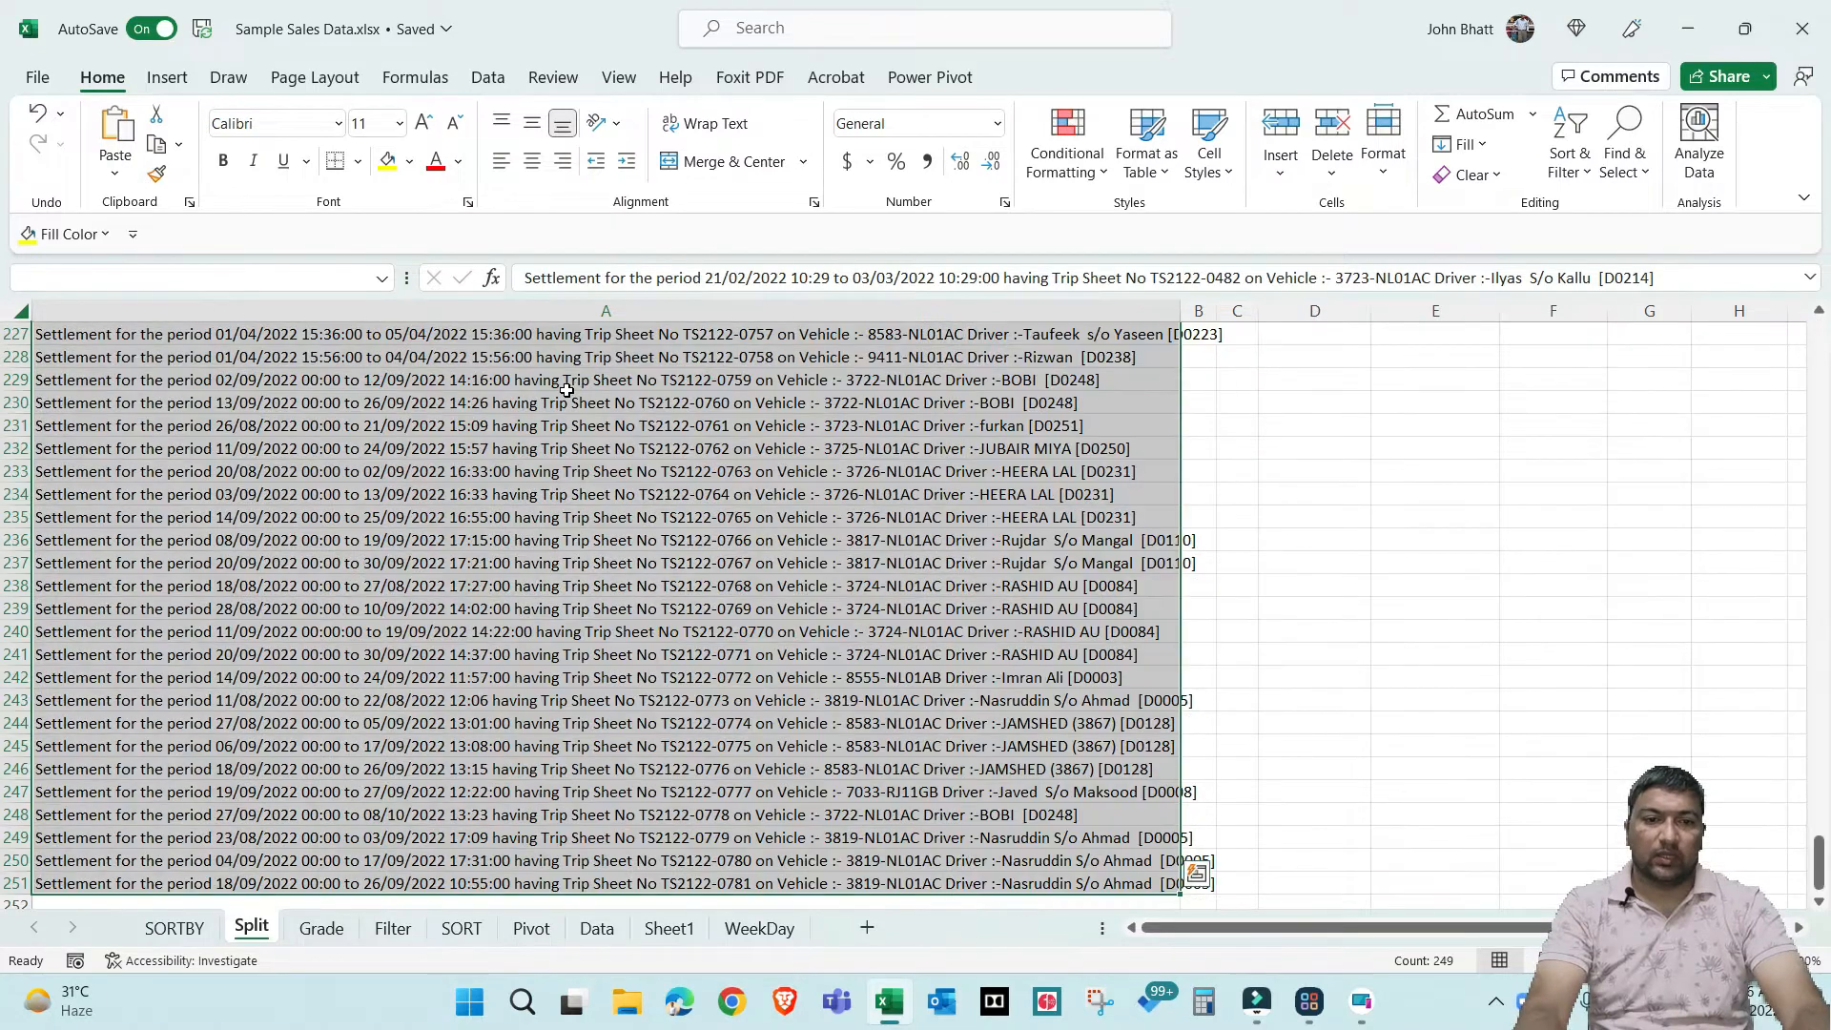
click(489, 79)
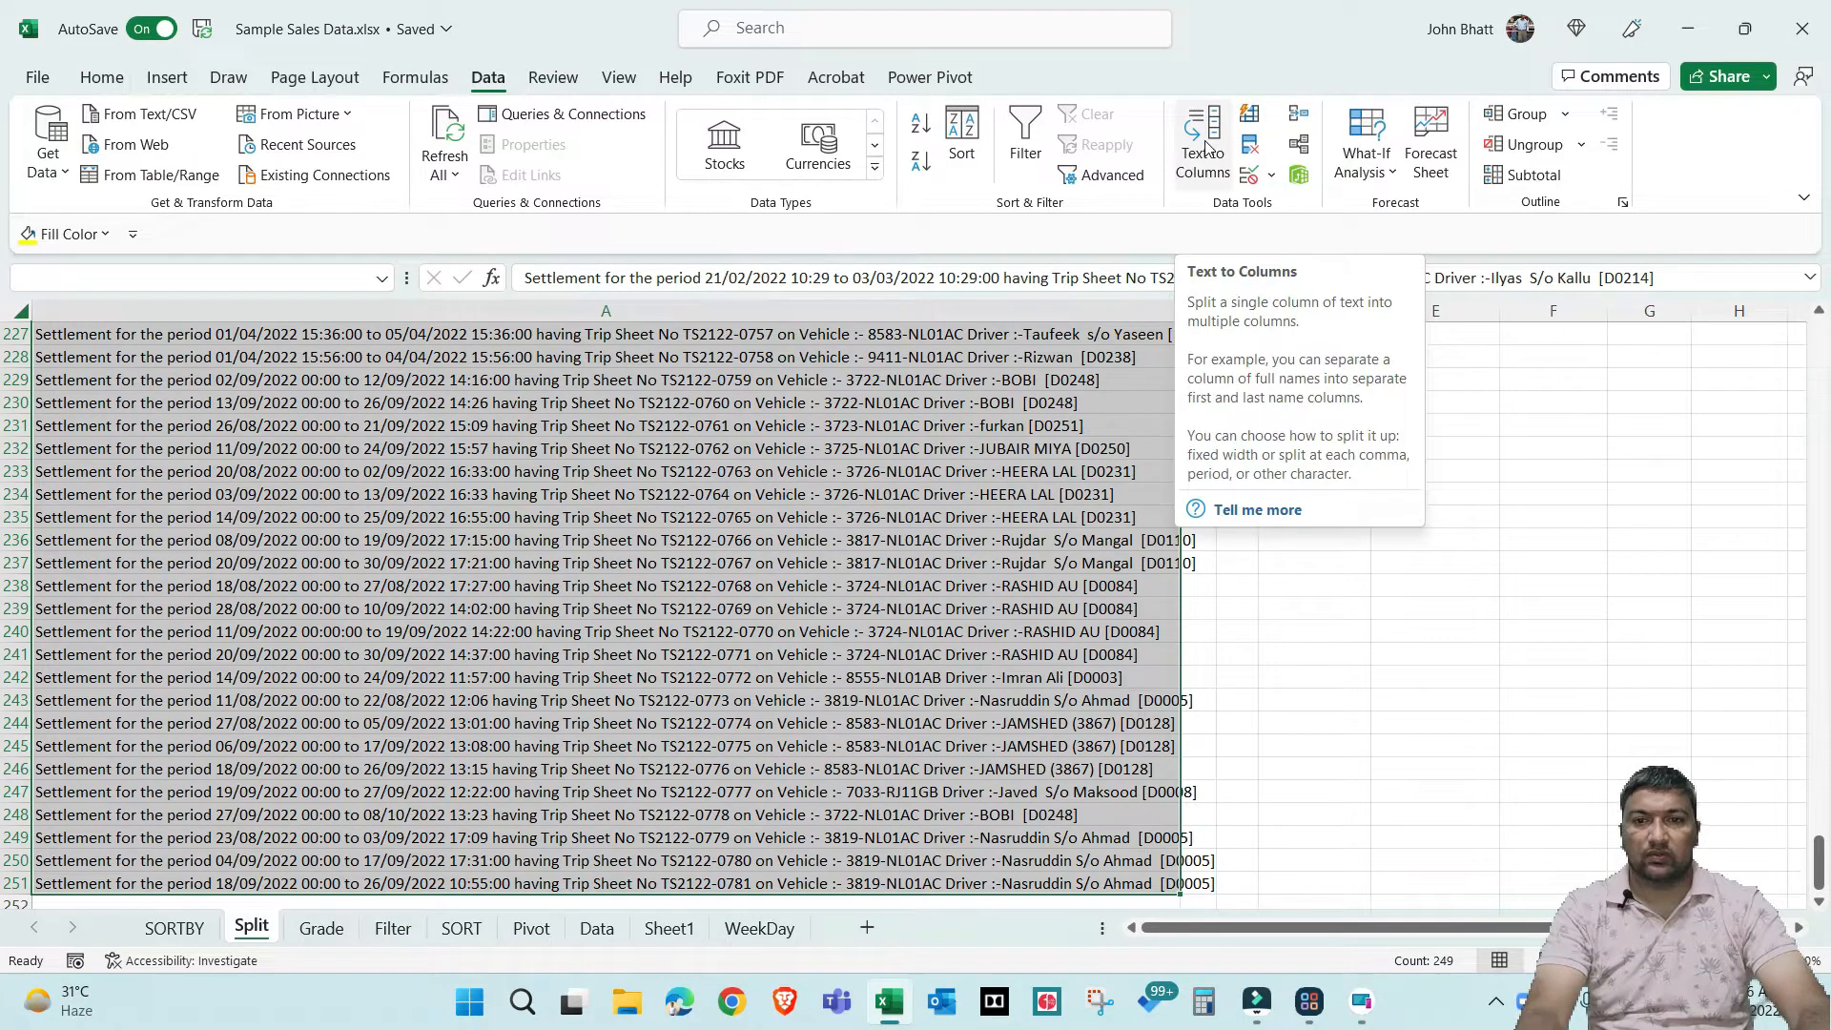
click(1206, 176)
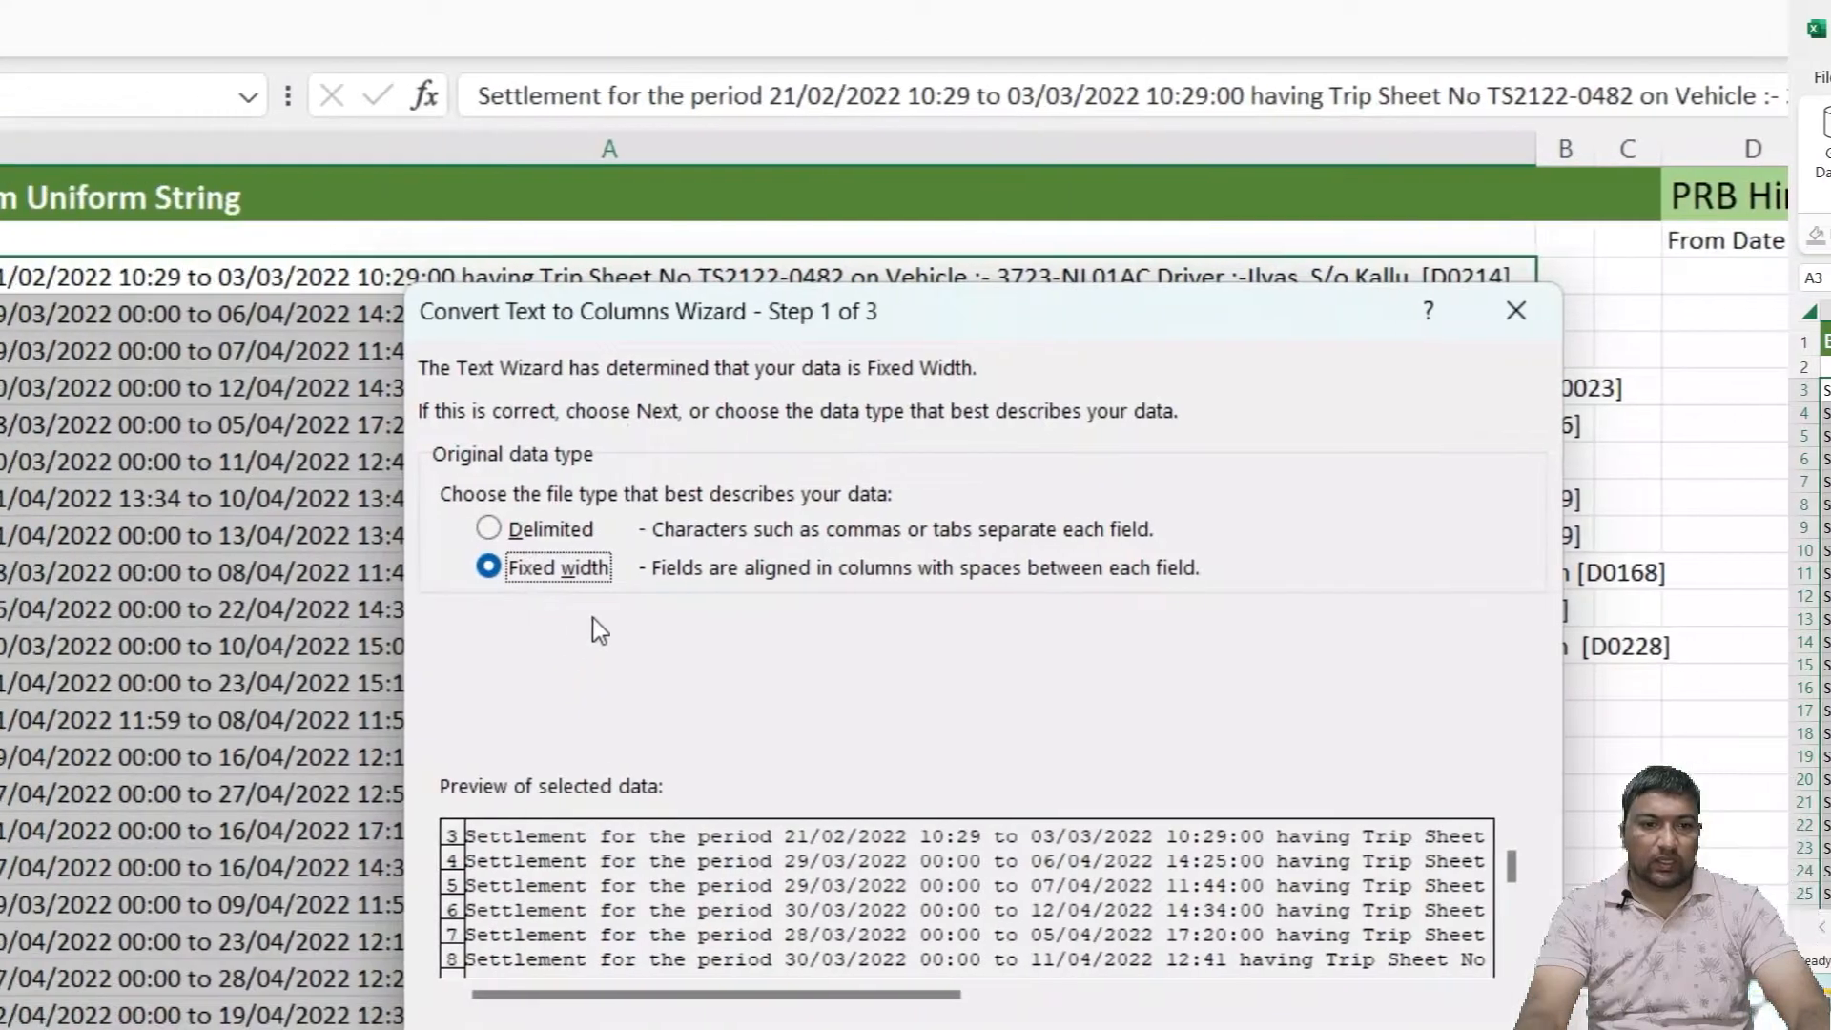
drag(743, 324, 680, 91)
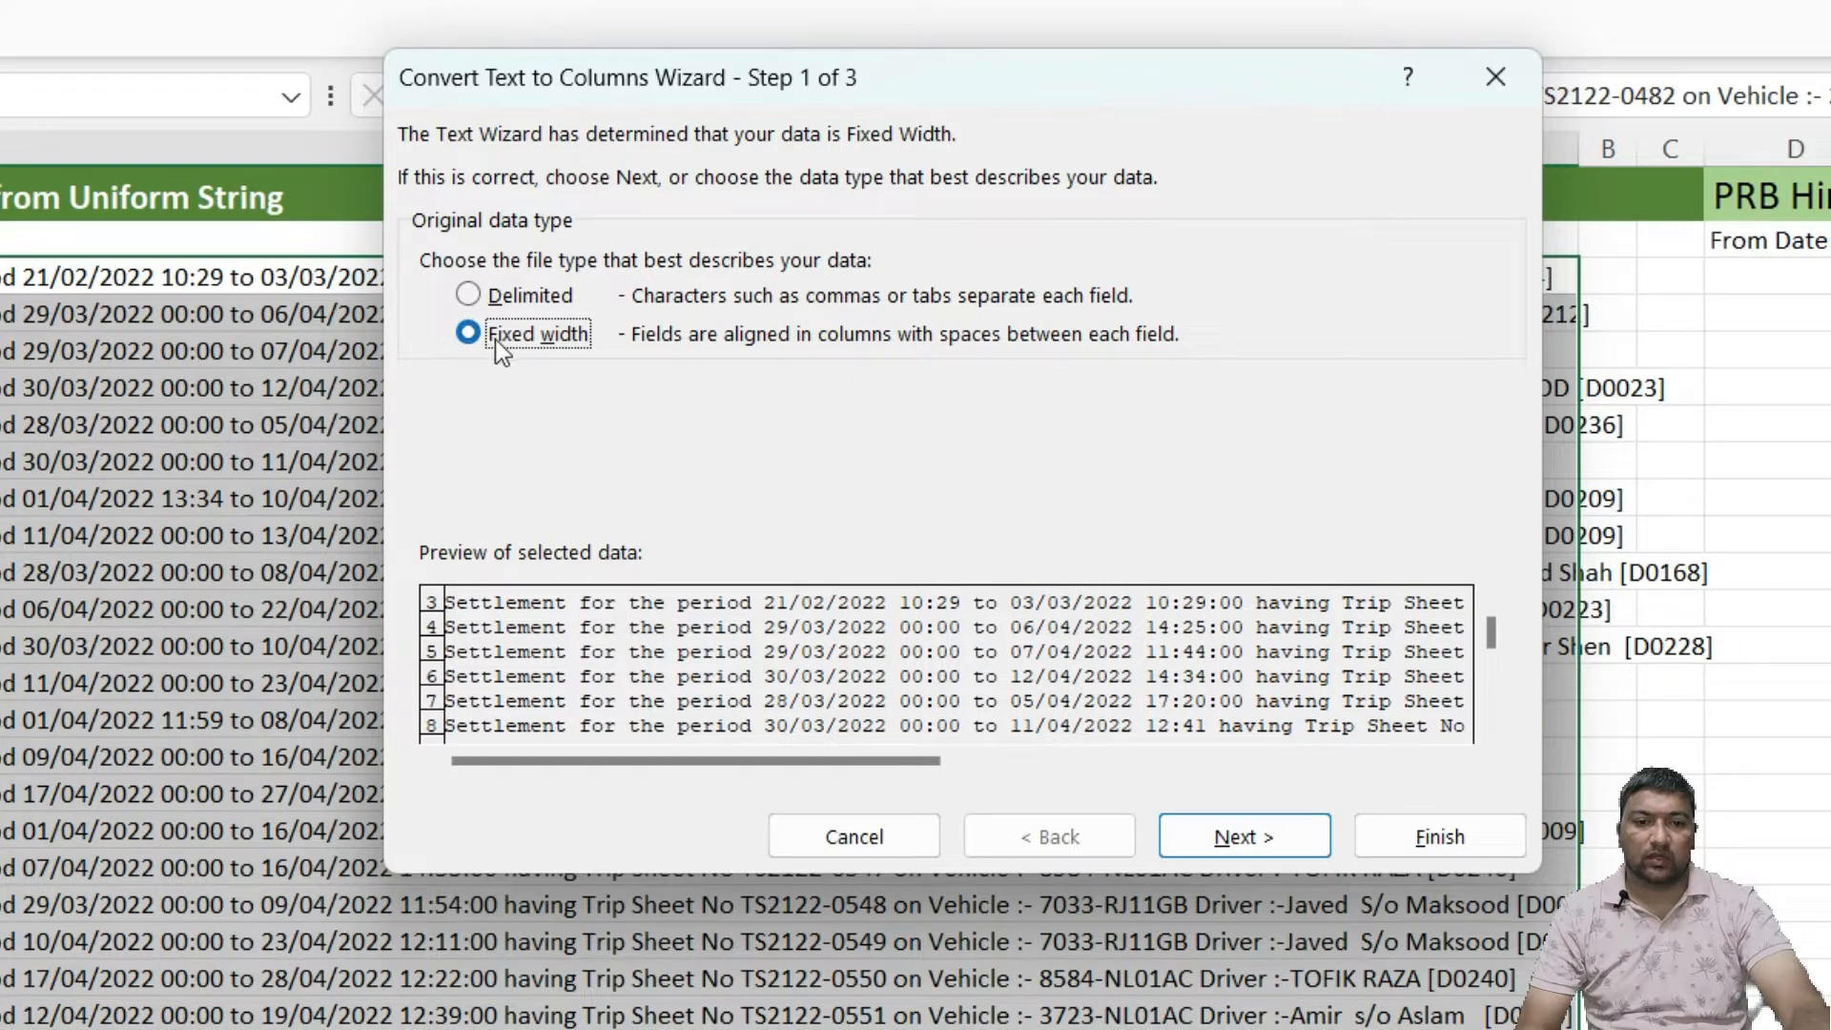
click(1229, 838)
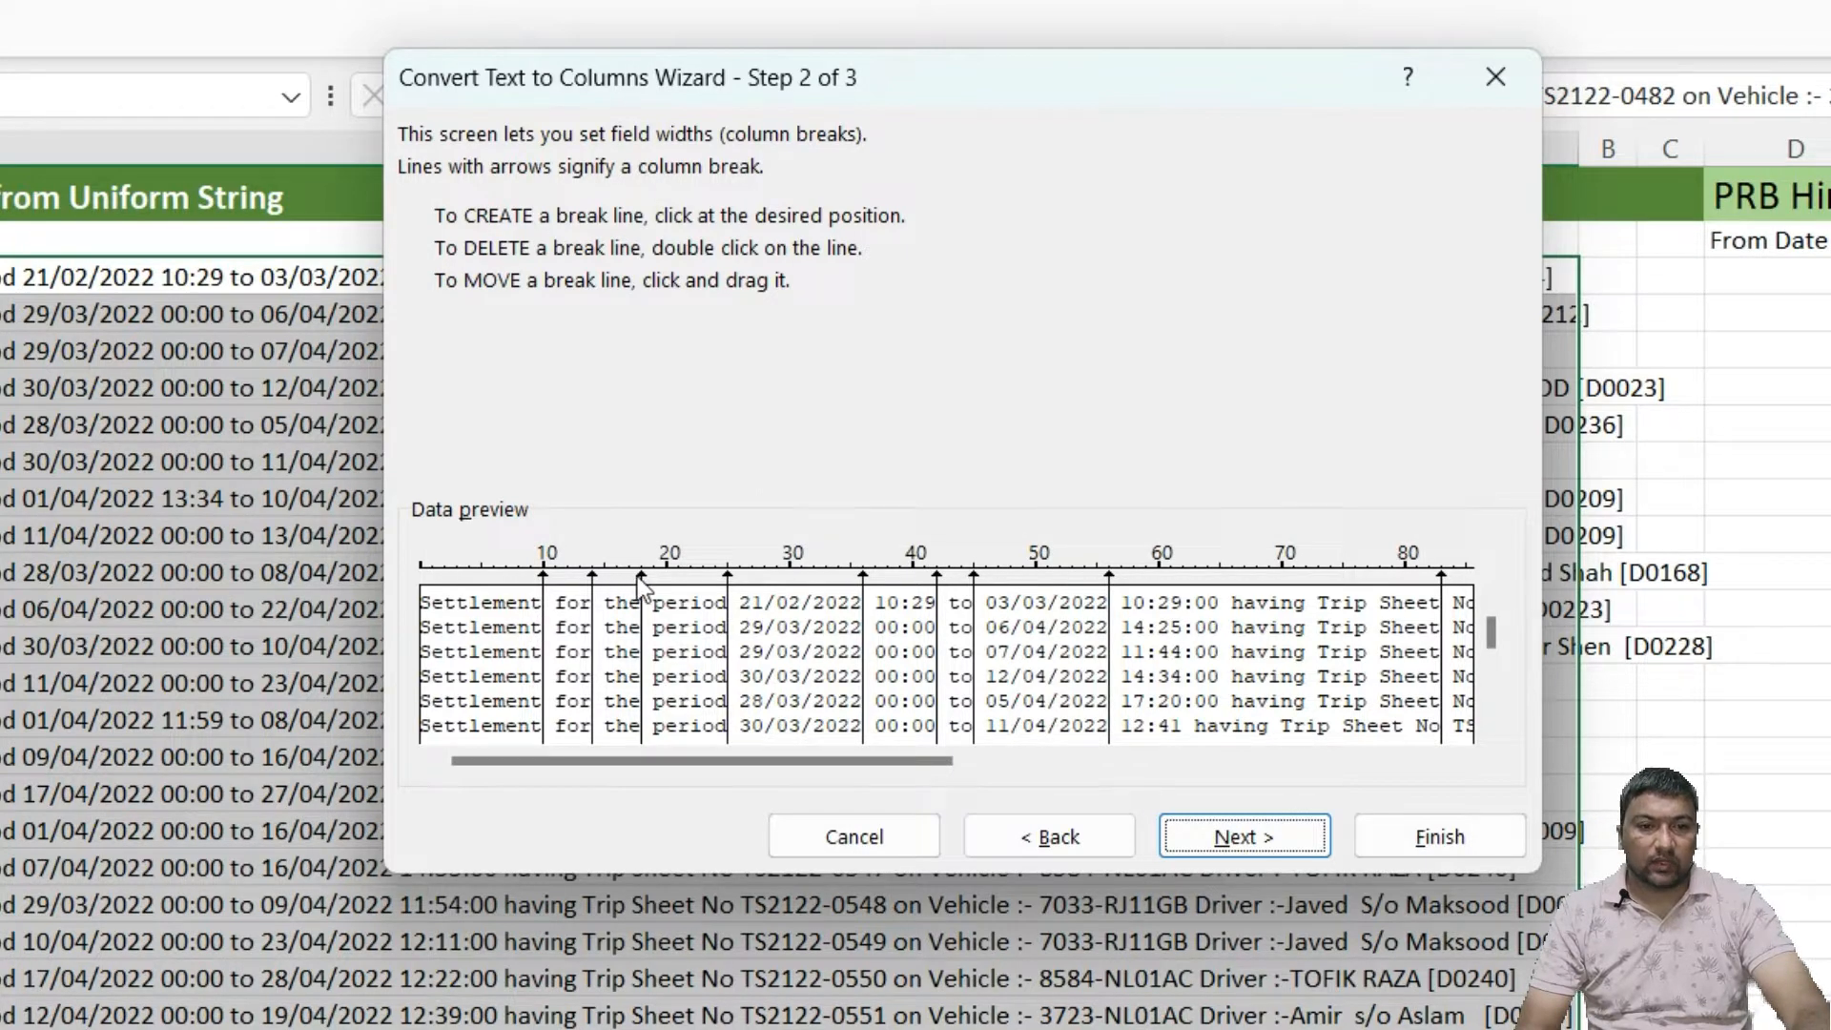
Merge the breaks within "Settlement for the period" into a single break directly before the start date
drag(639, 577, 727, 582)
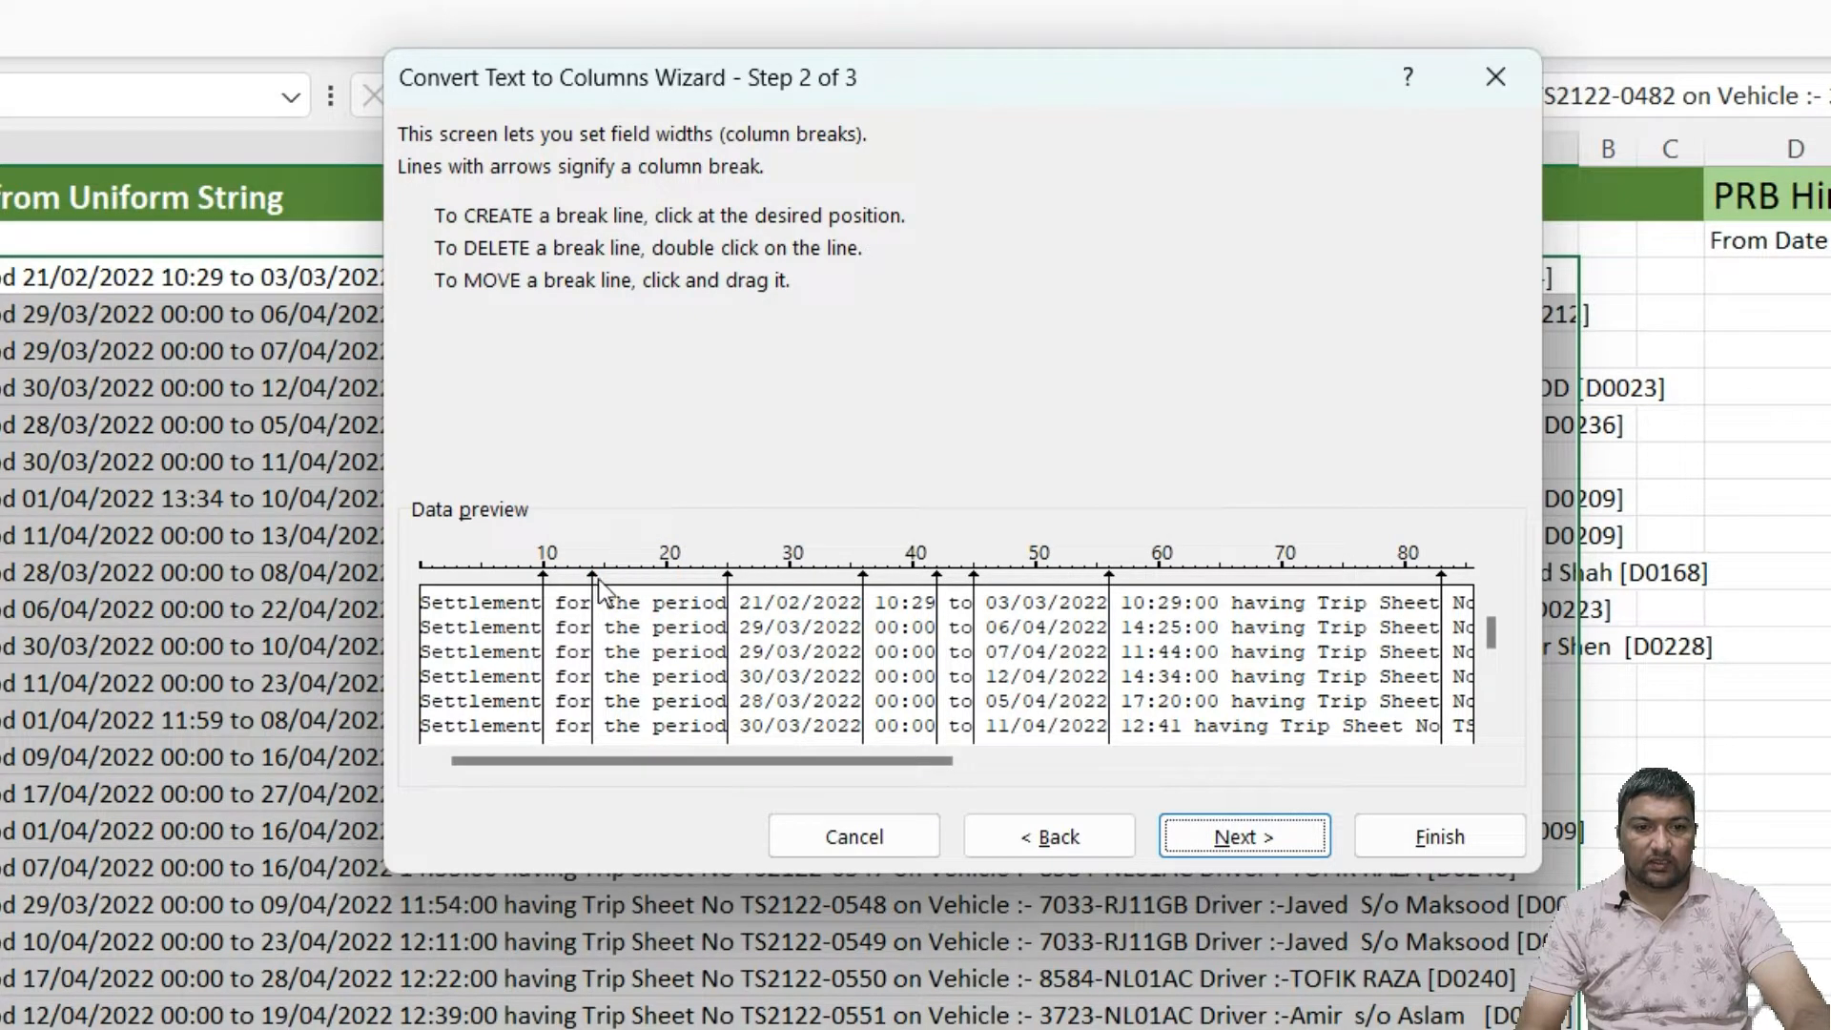
drag(593, 578, 729, 582)
drag(542, 582, 727, 578)
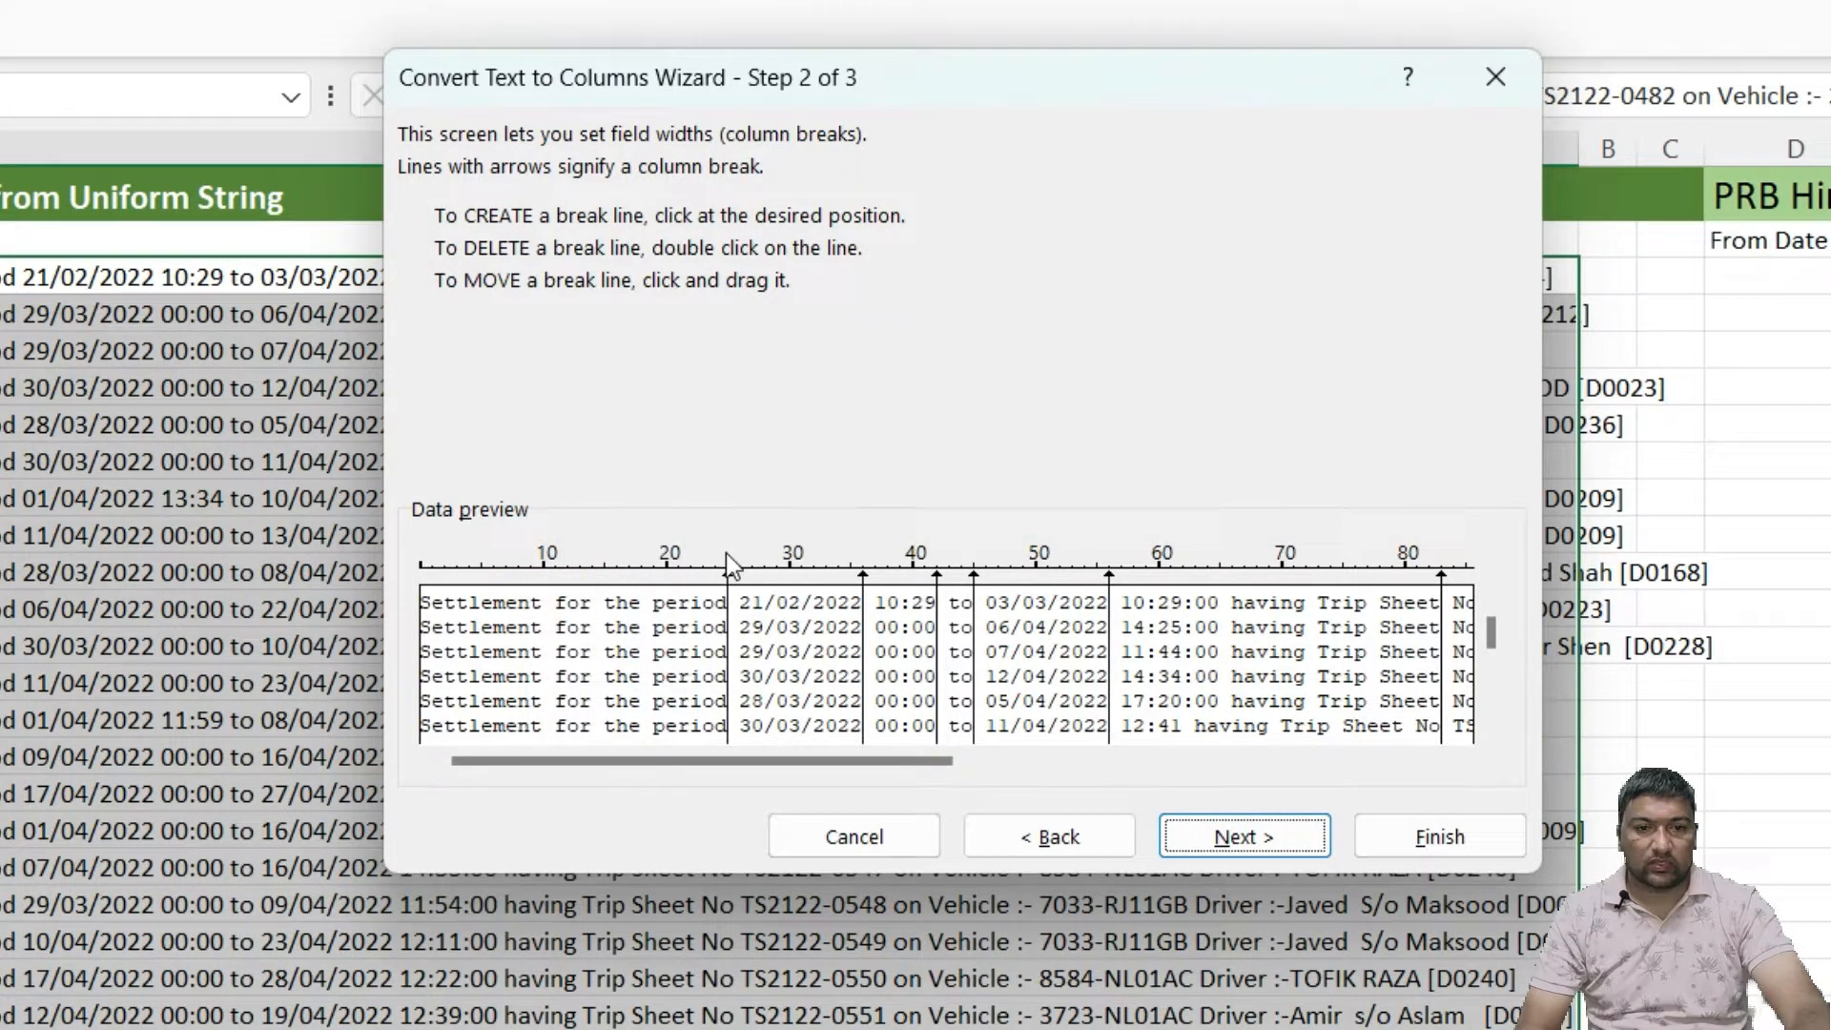
drag(732, 581, 741, 581)
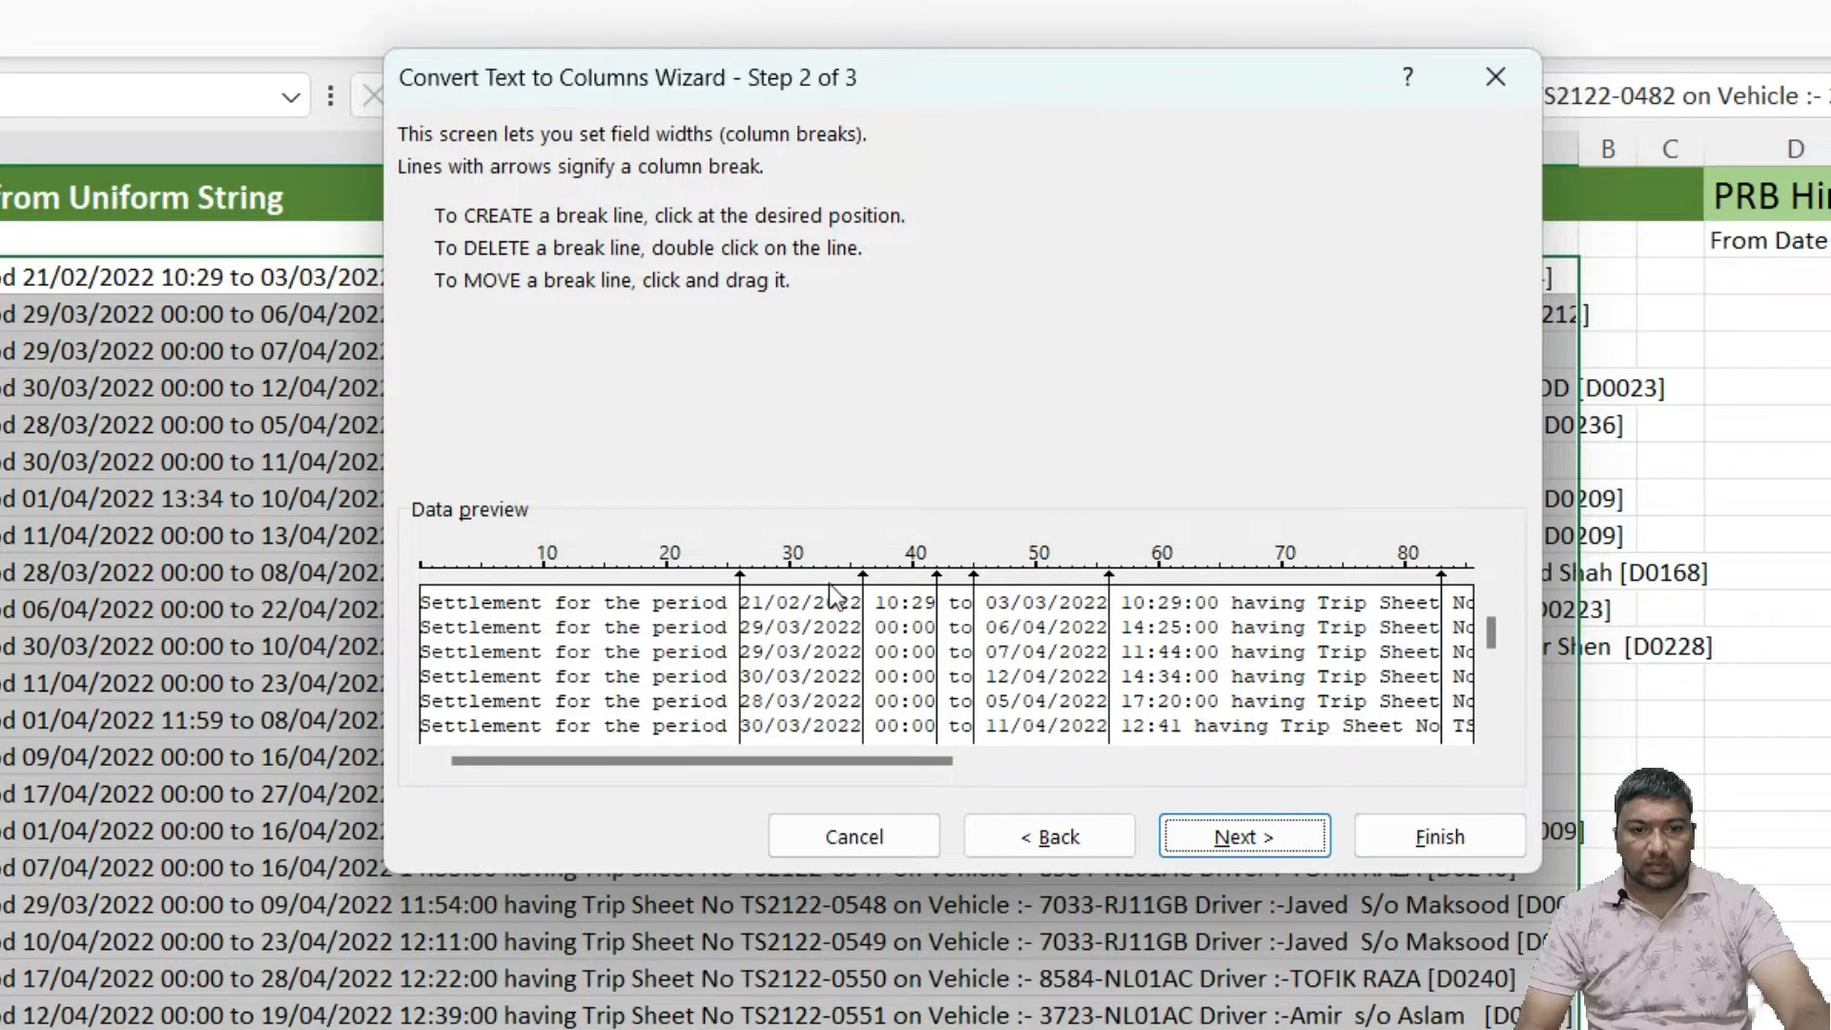
Shift the breaks after the start and end dates so that each date stays together with its time
drag(863, 581, 940, 581)
drag(1109, 581, 1221, 584)
click(1112, 572)
drag(1112, 573, 1221, 583)
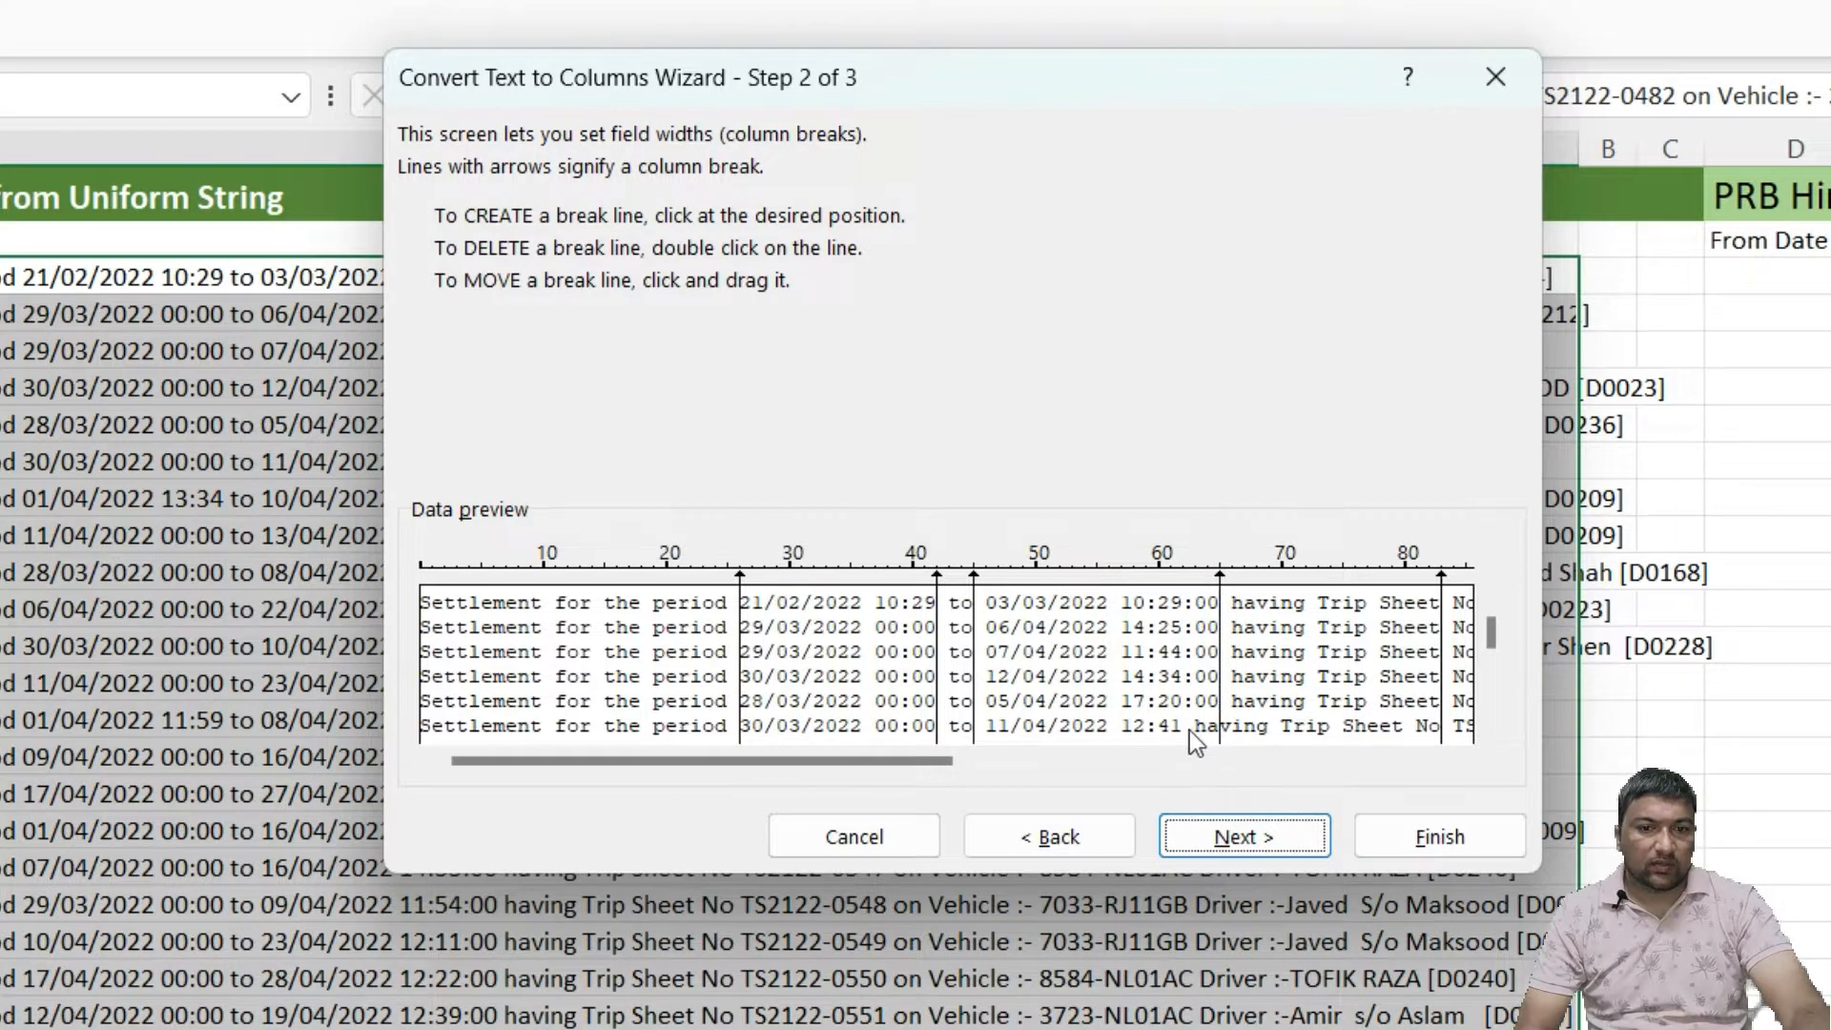
Move the break after "having Trip Sheet" to directly before the trip sheet number, past the word "No"
drag(929, 769, 1013, 784)
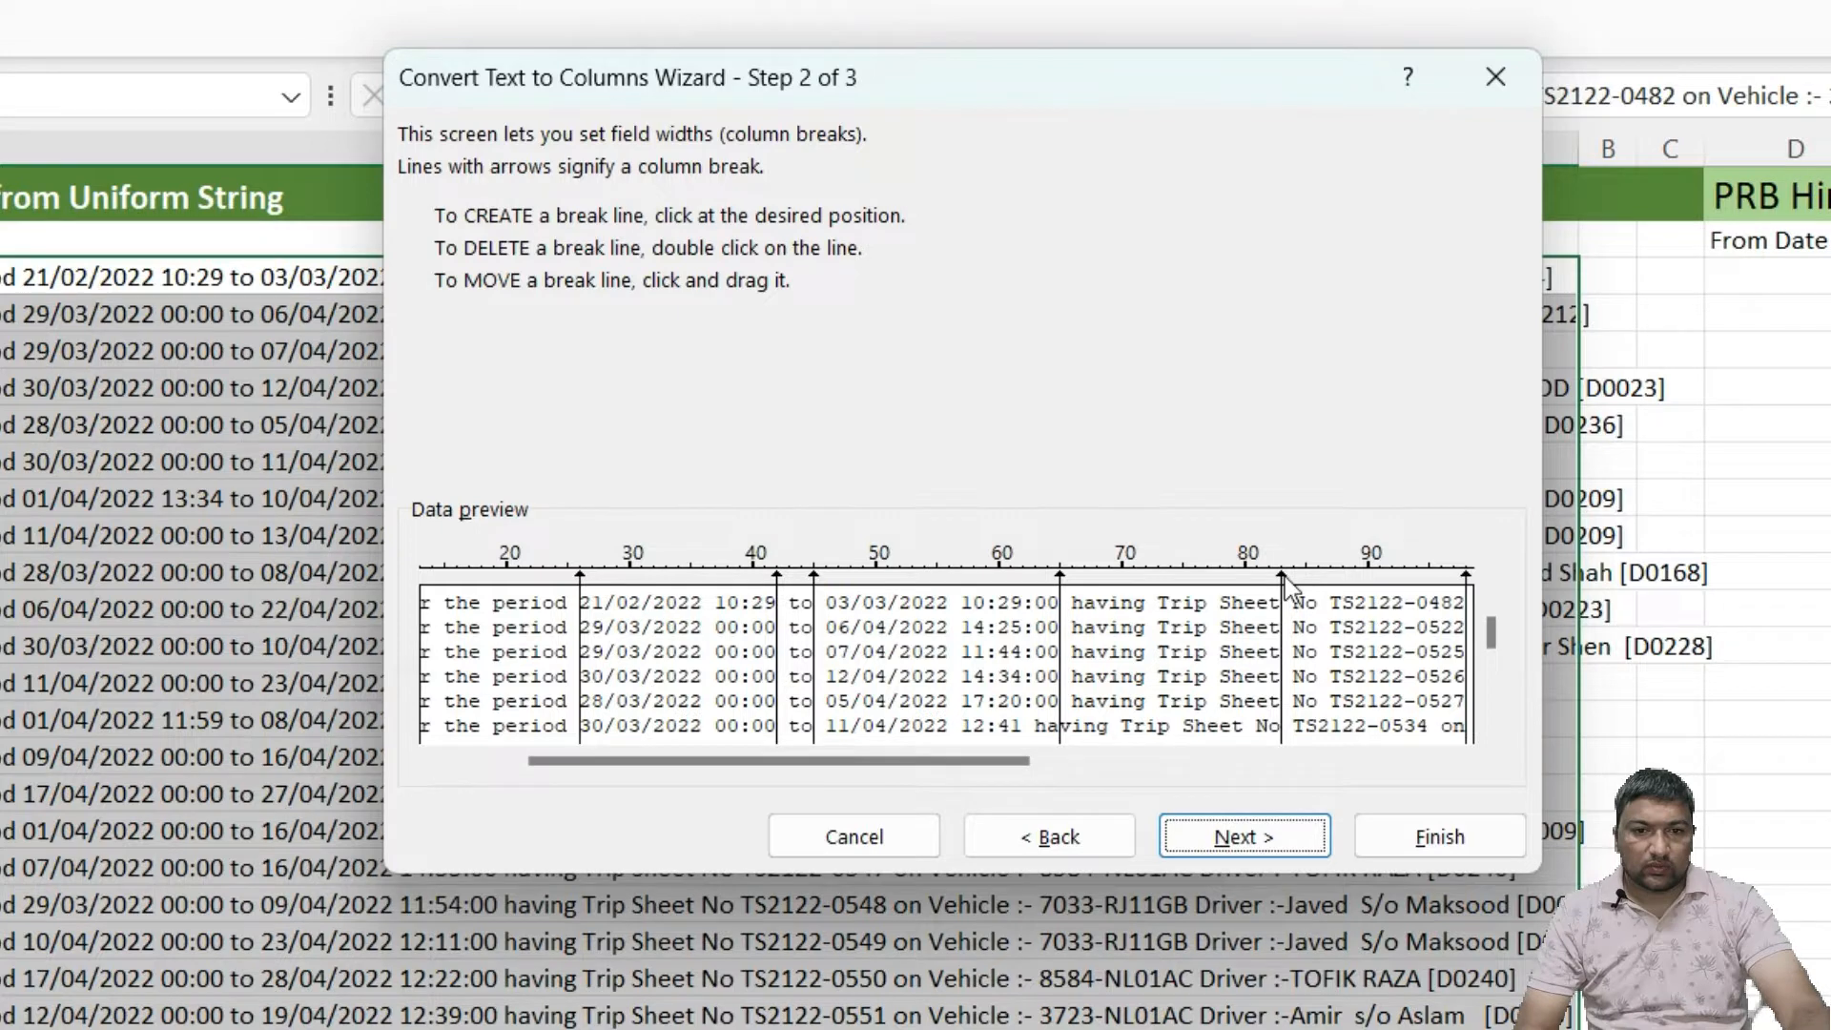
drag(1284, 576, 1331, 578)
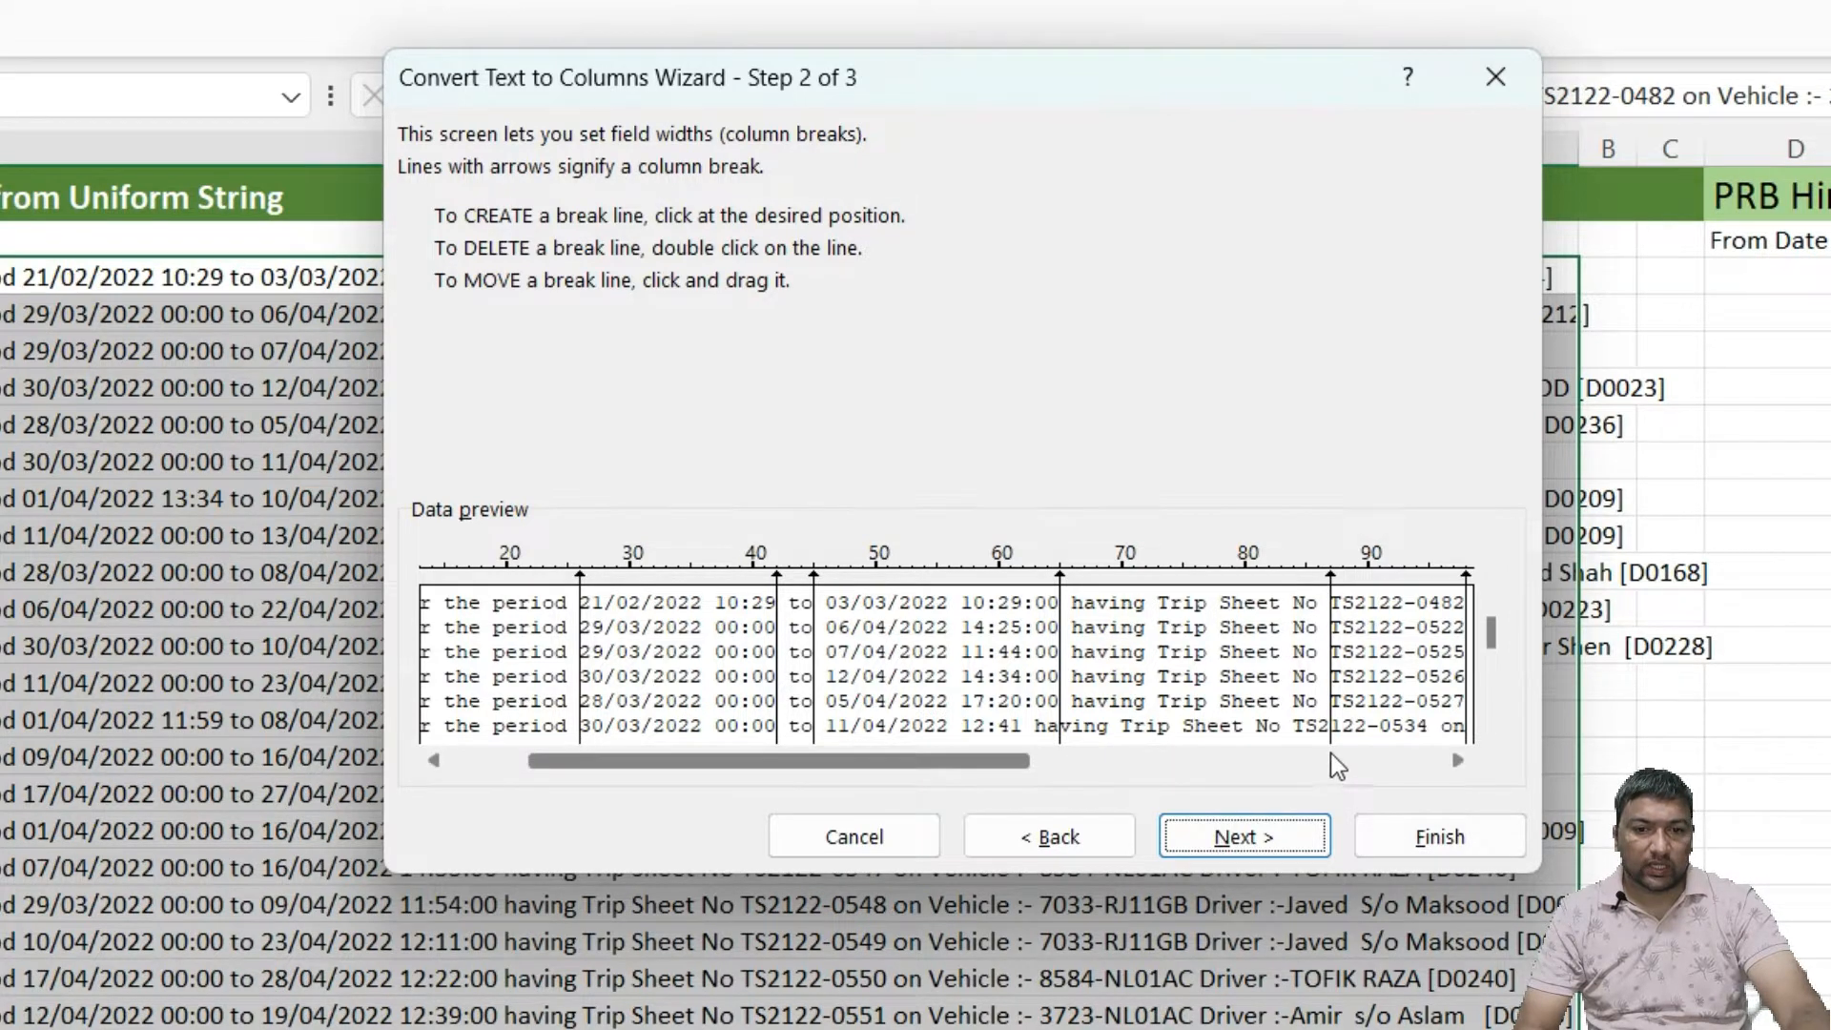
drag(1298, 734, 1330, 582)
Add a column break before the driver's name, check it against lower rows, and cancel the Text to Columns wizard
drag(1002, 761, 1232, 767)
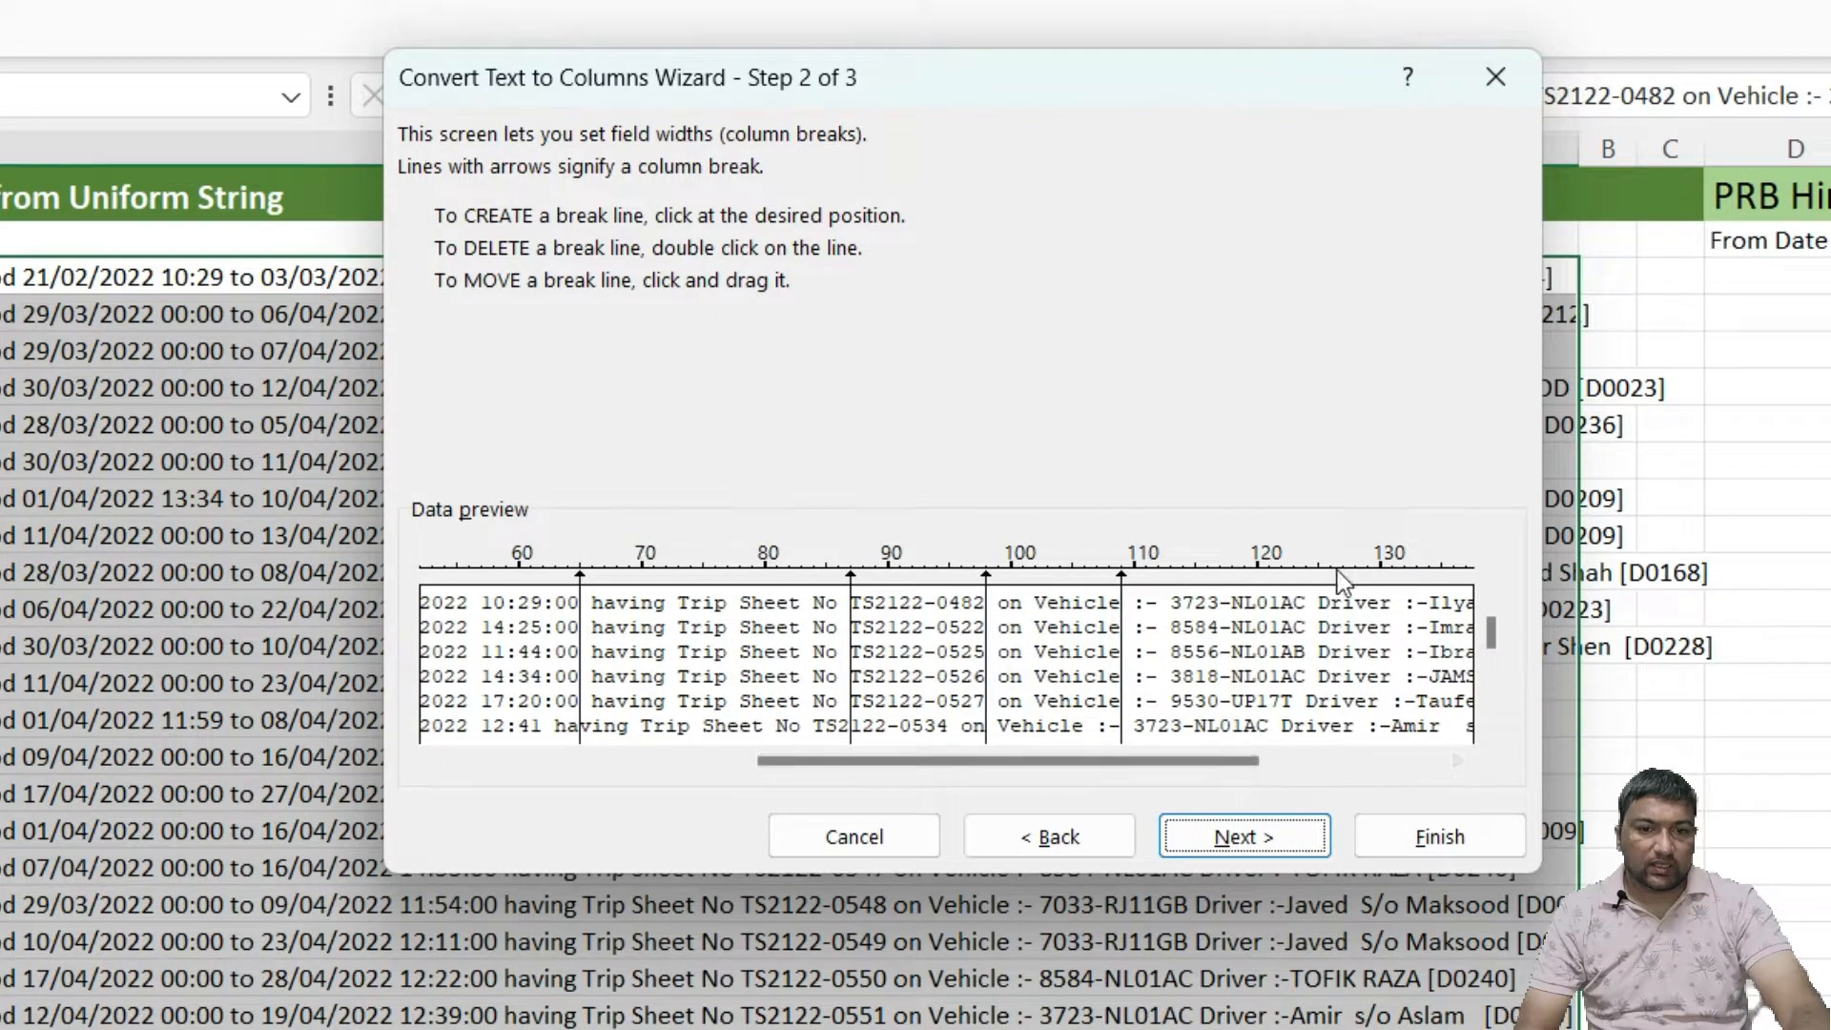
click(1427, 566)
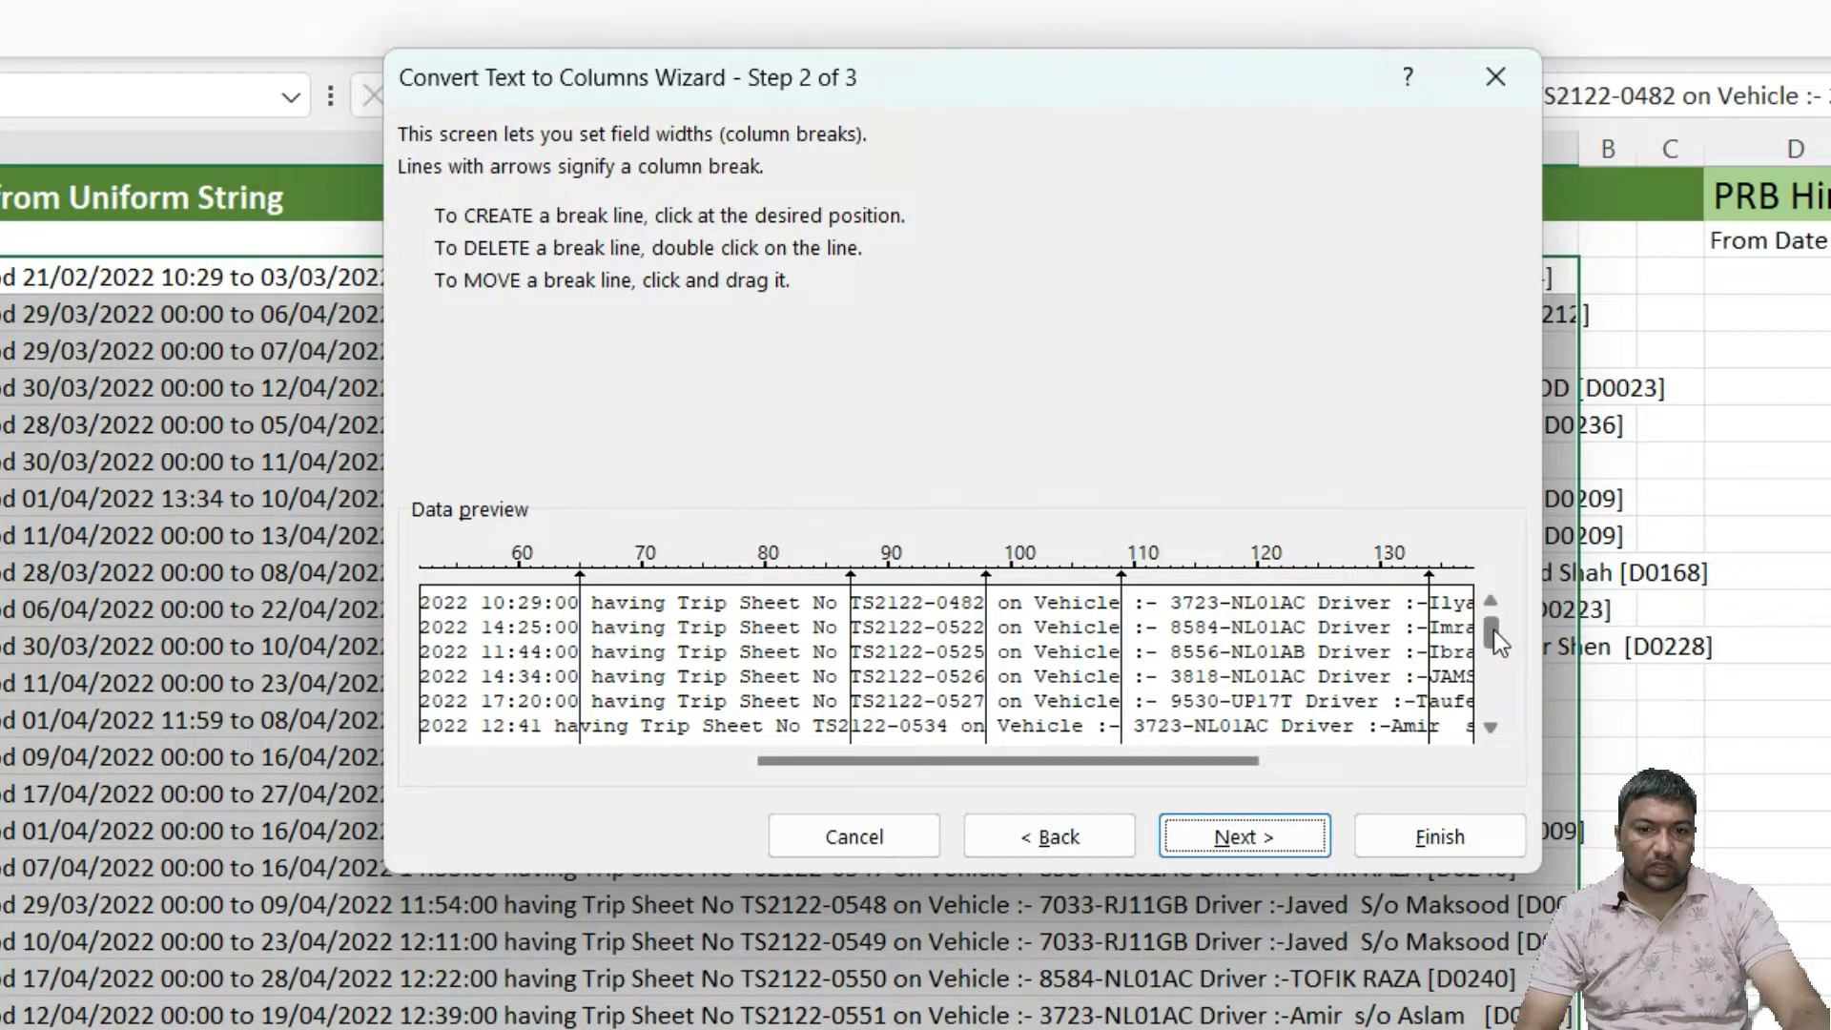
drag(1494, 630, 1495, 673)
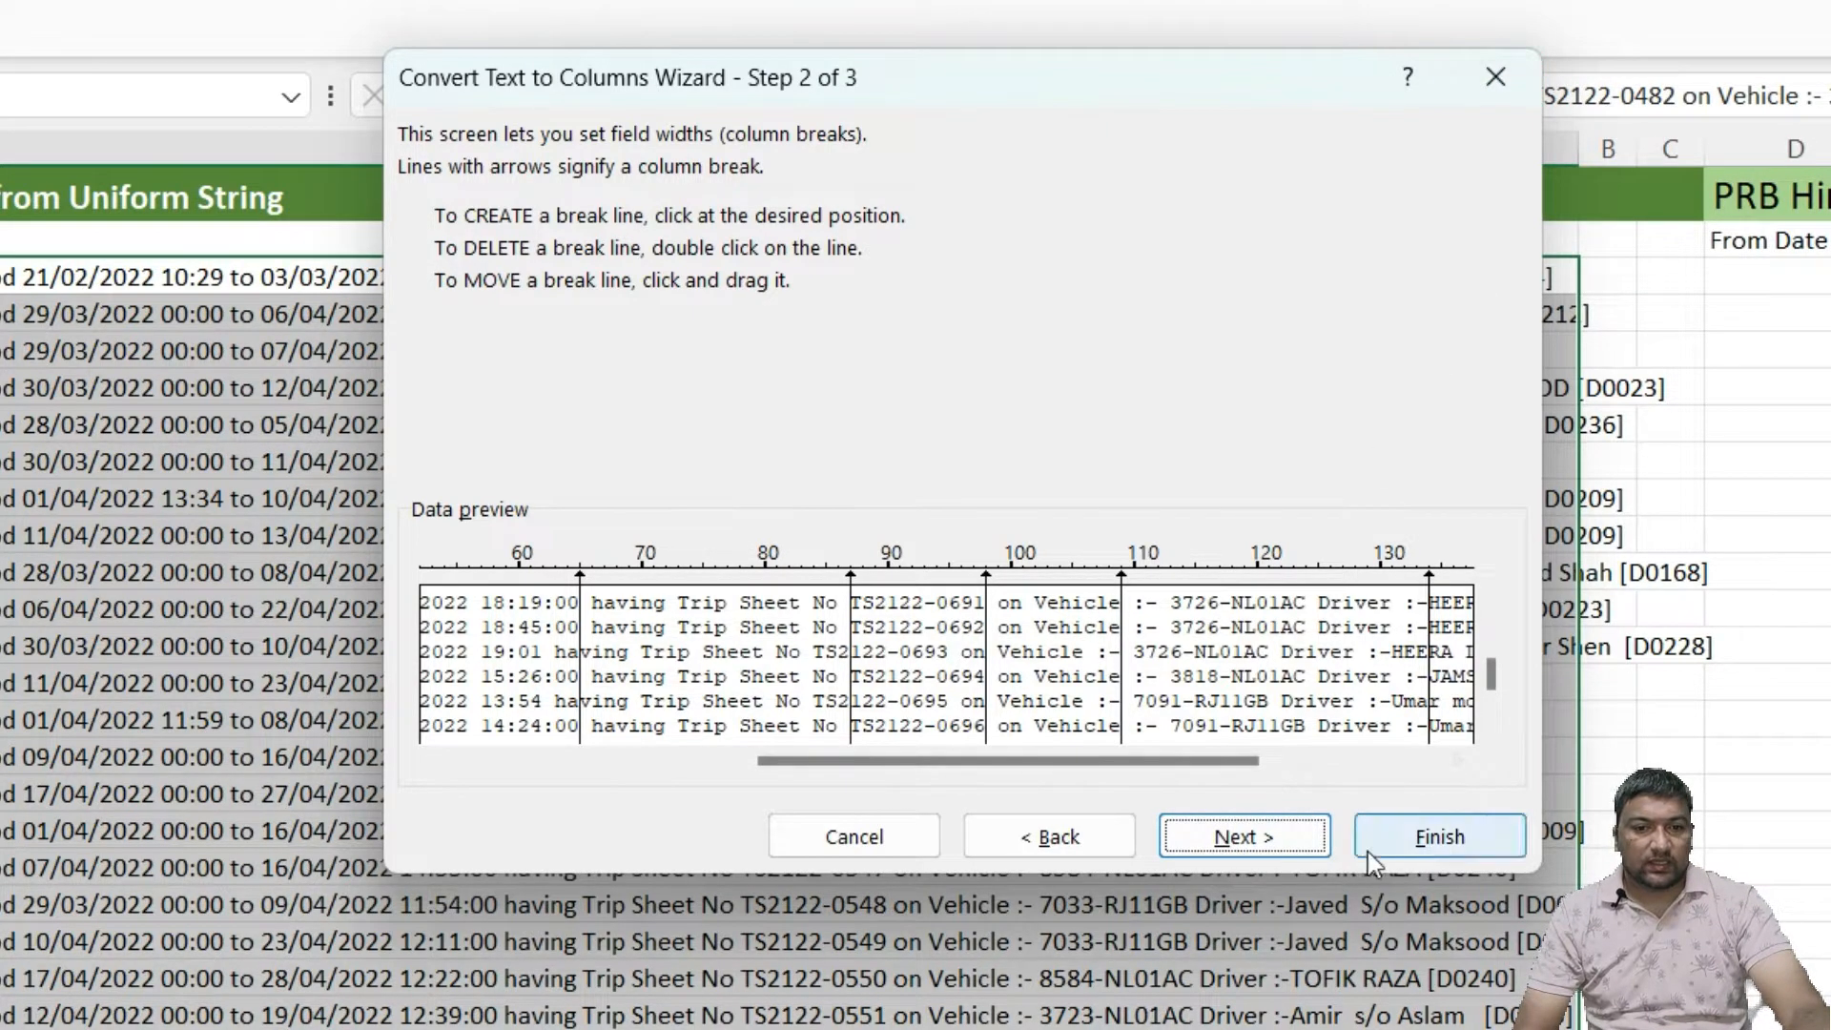
click(1496, 77)
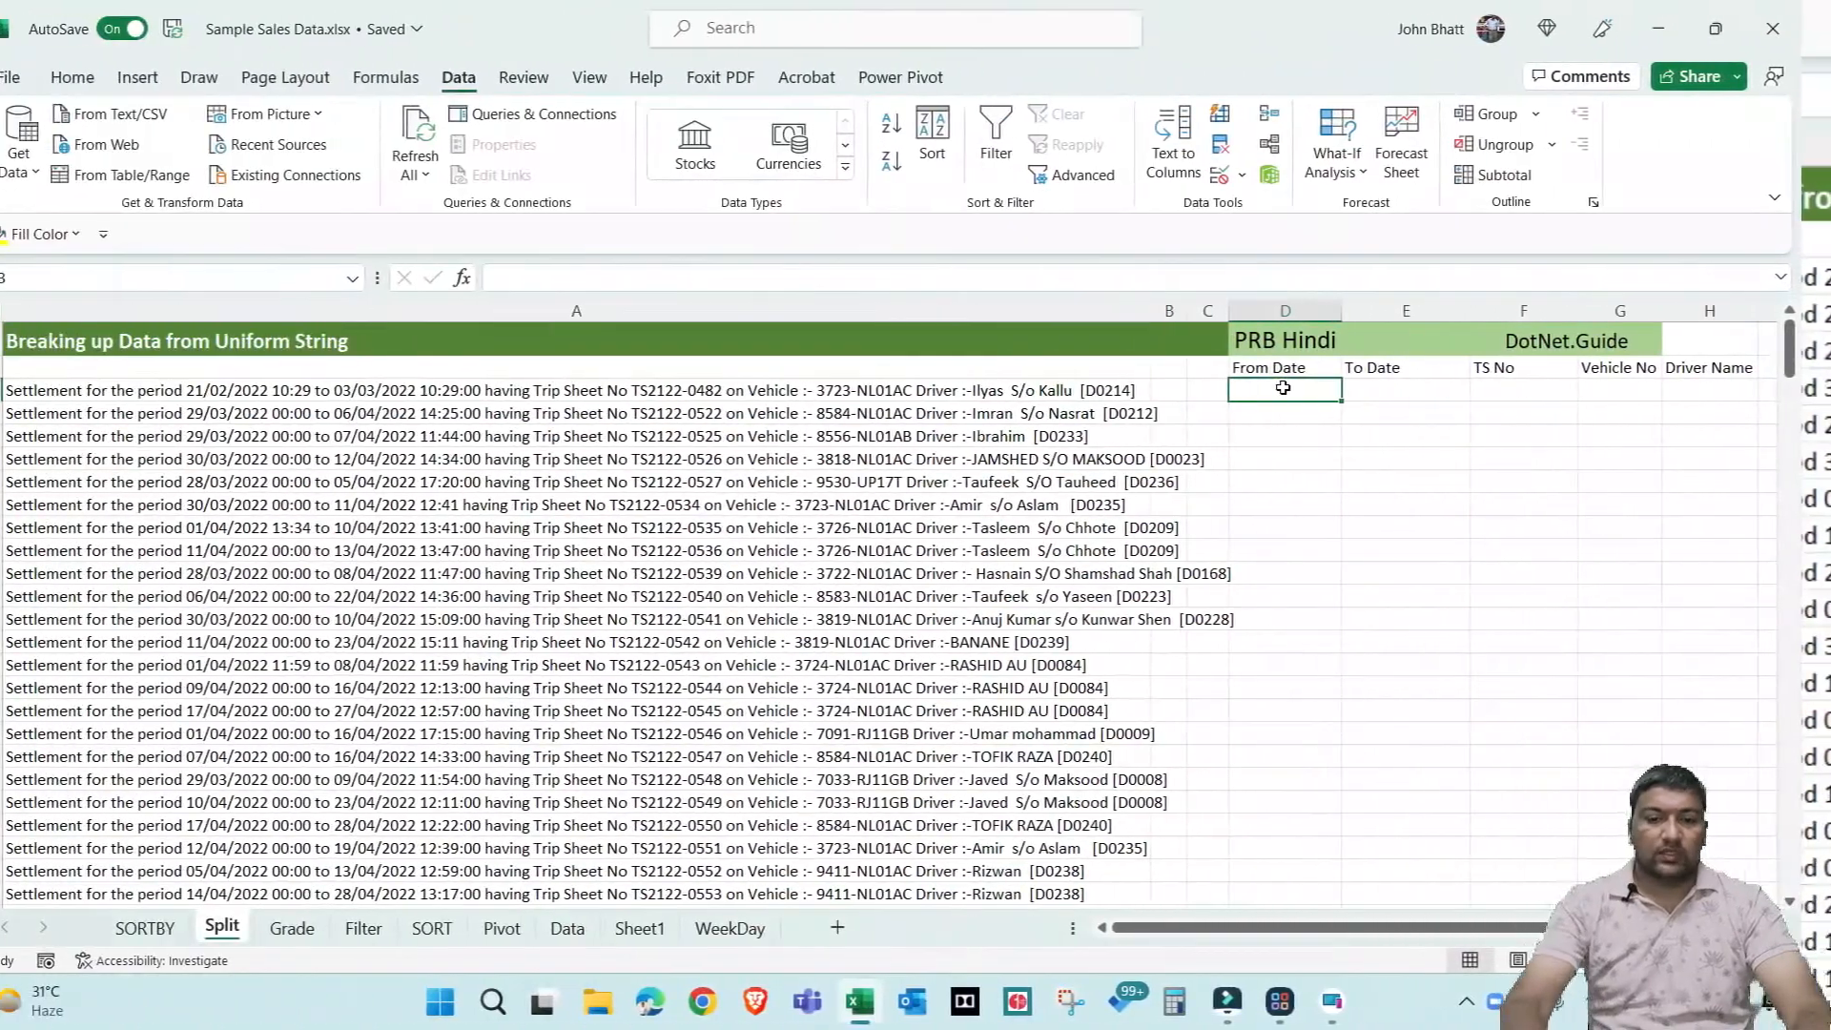
Compare A3's settlement string with the empty From Date, To Date and TS No cells in row 3
key(Left)
key(Left)
key(Left)
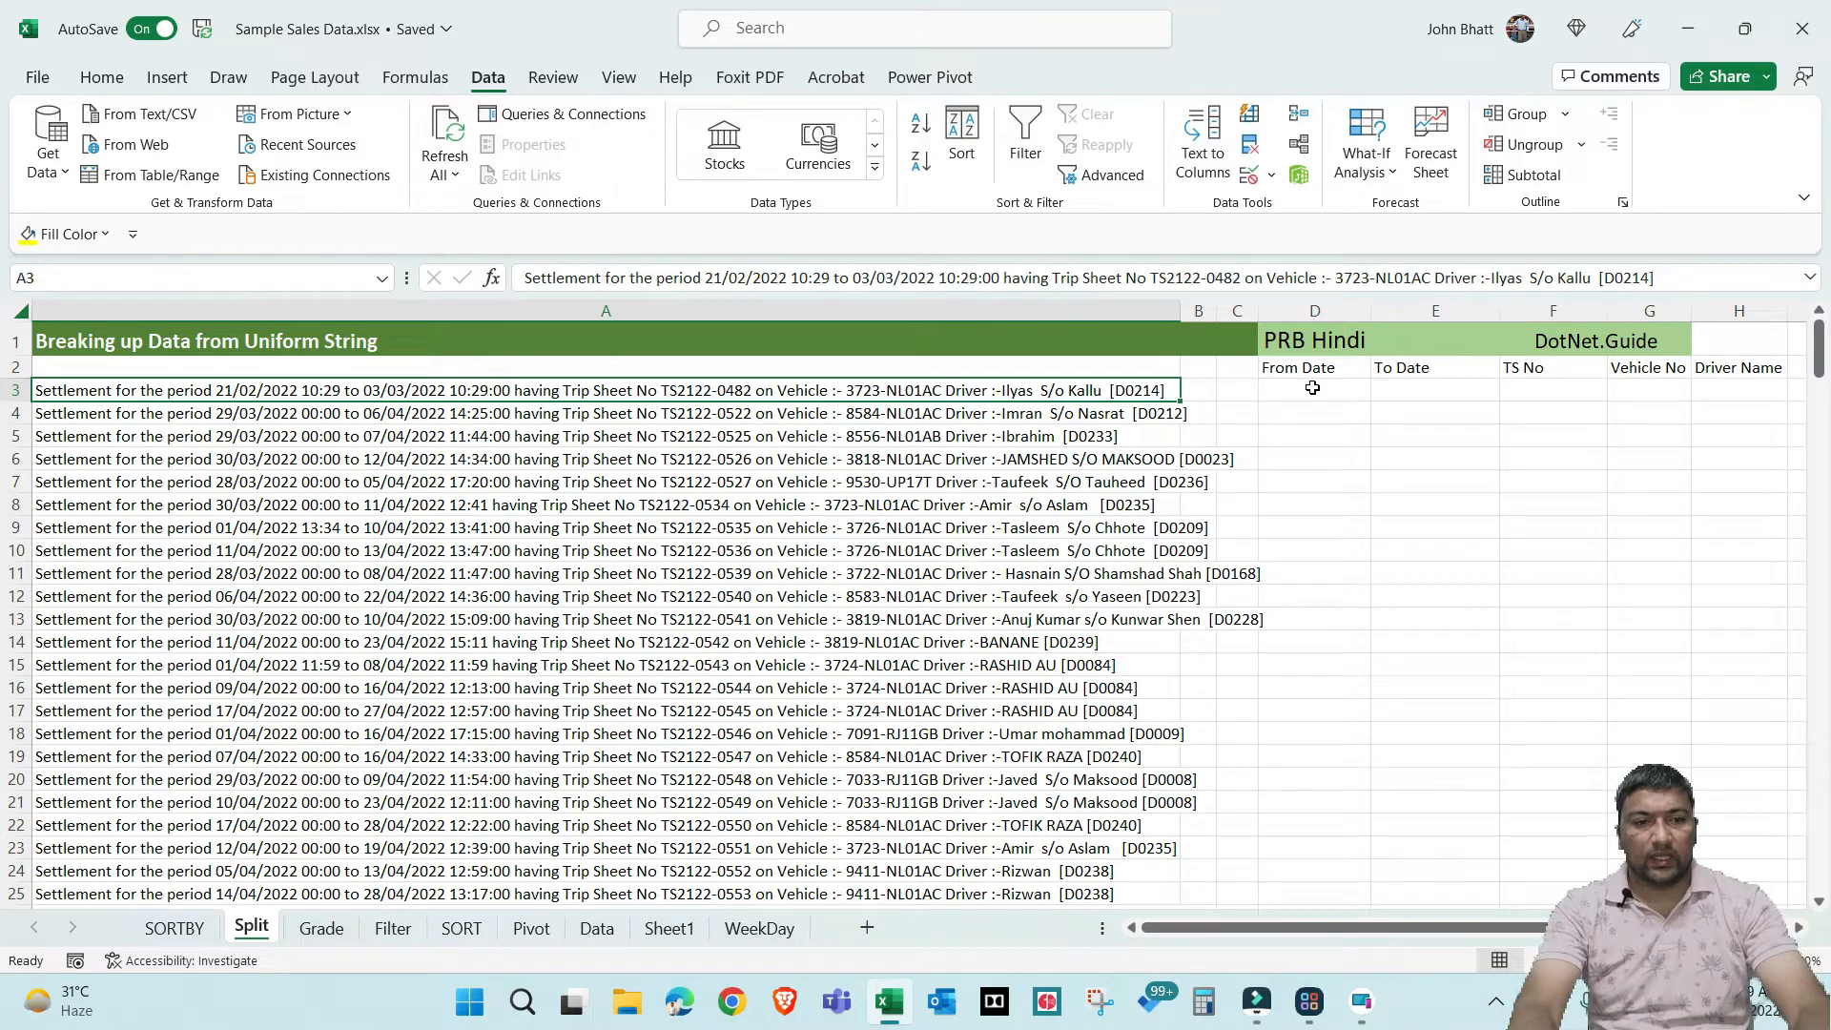
click(1312, 388)
key(Up)
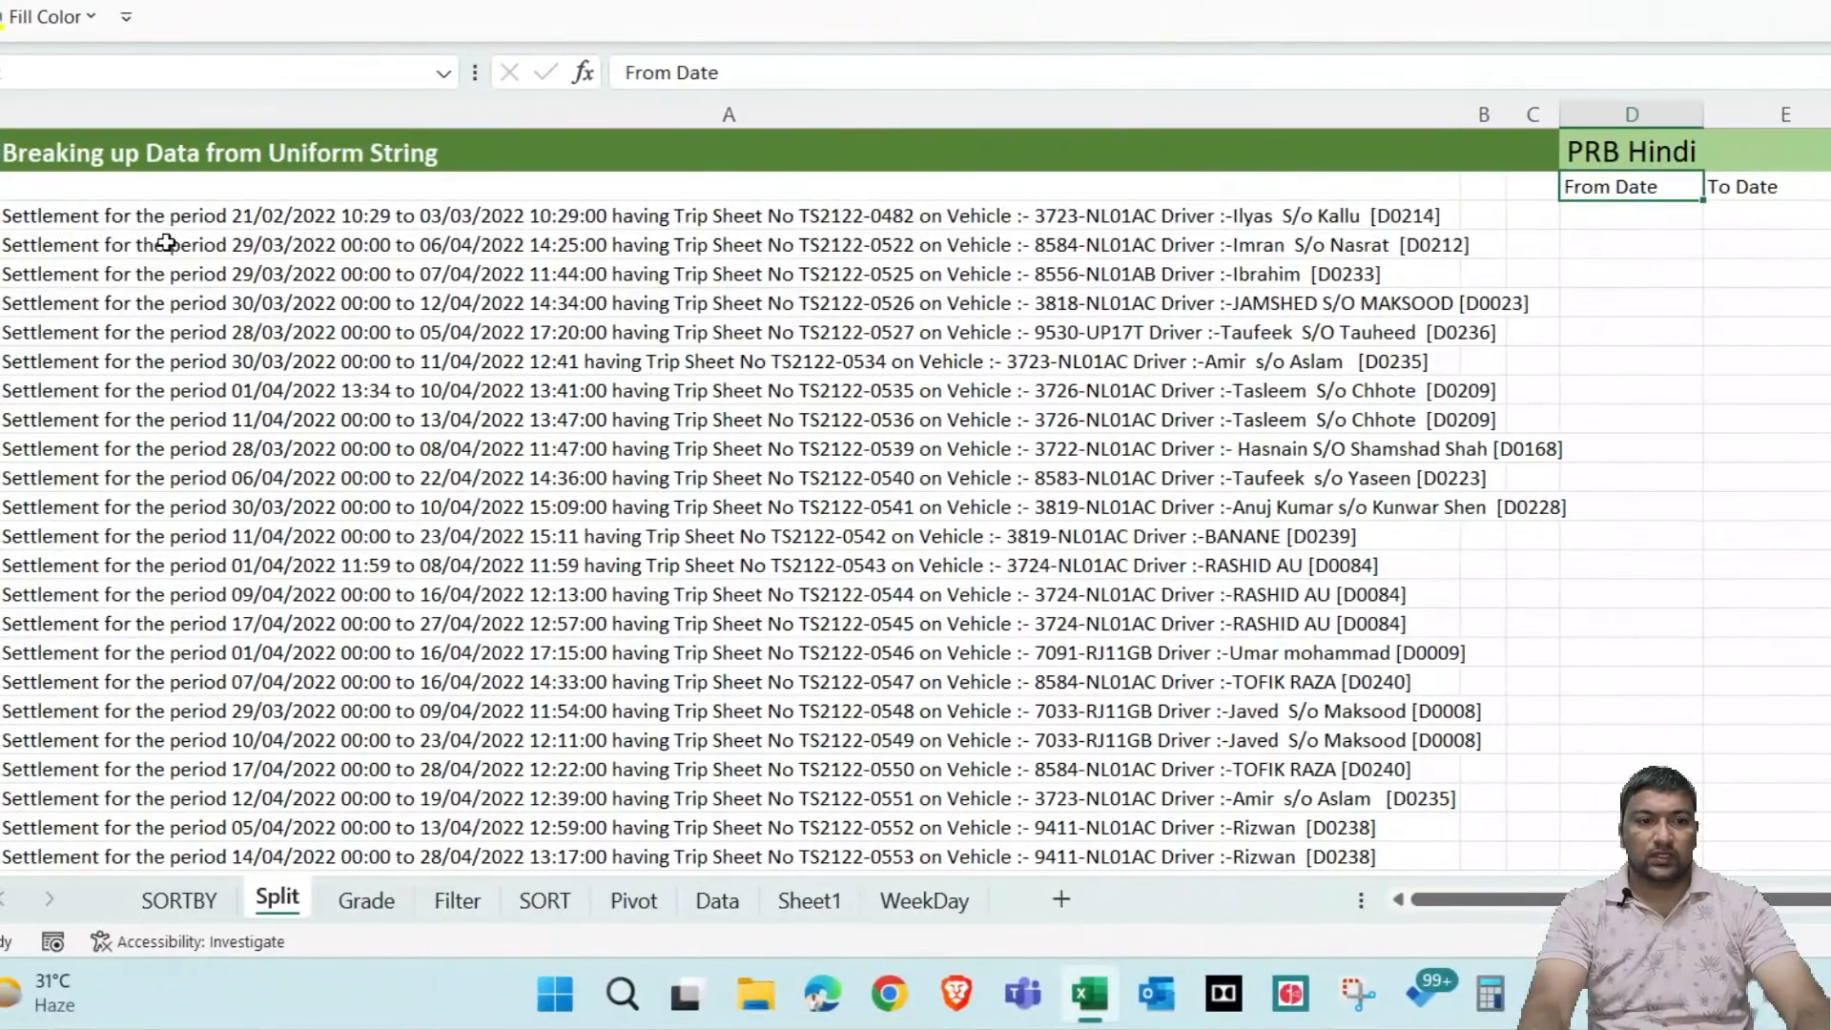
click(108, 217)
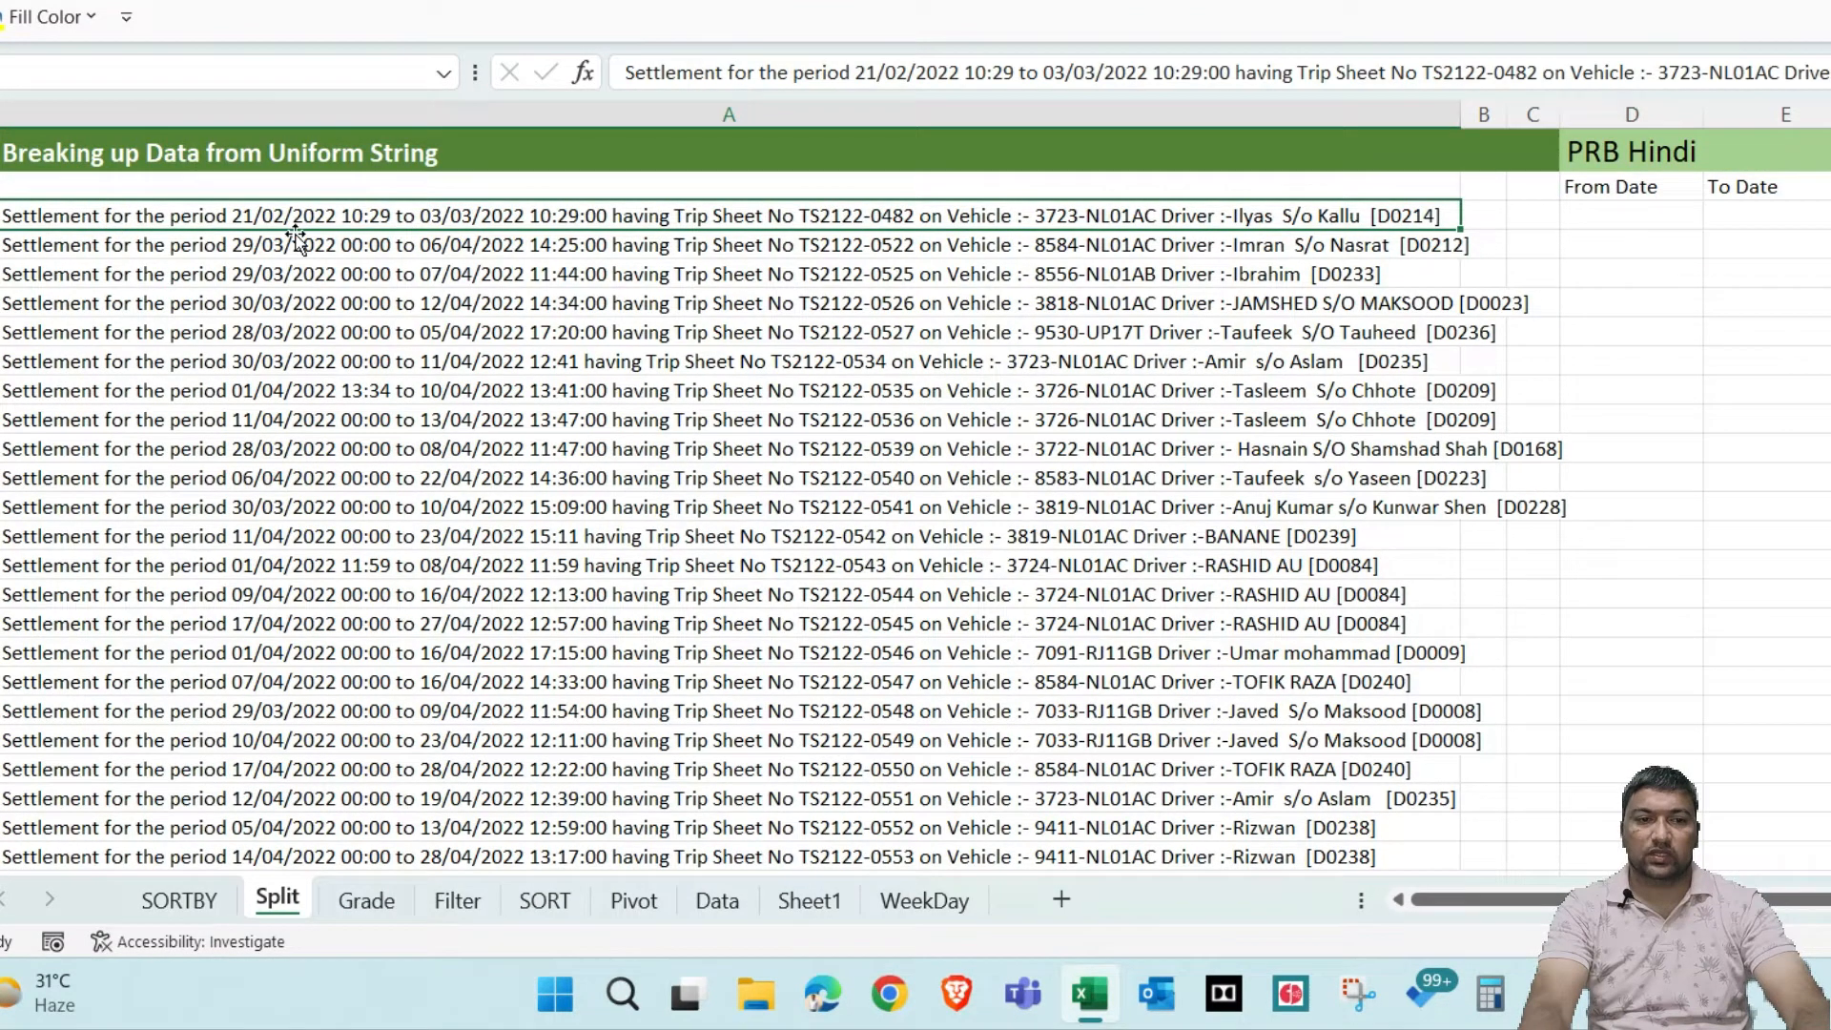
click(1614, 214)
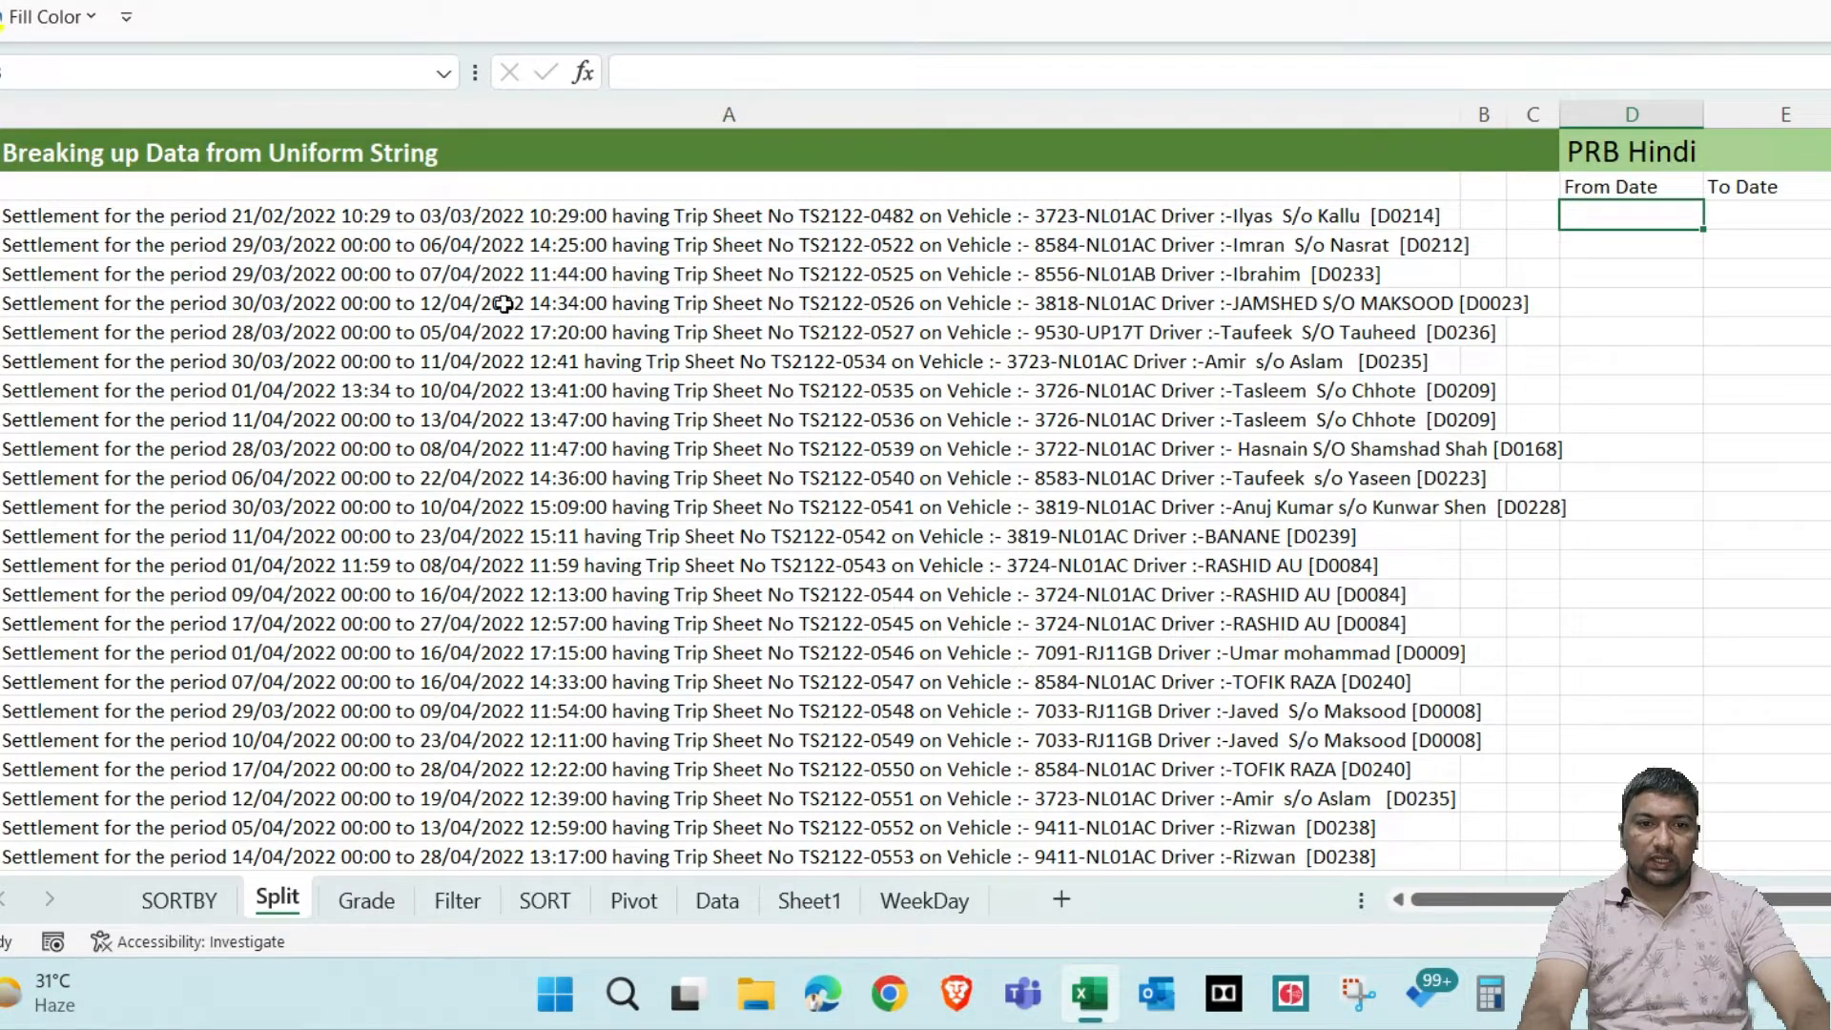
click(1730, 219)
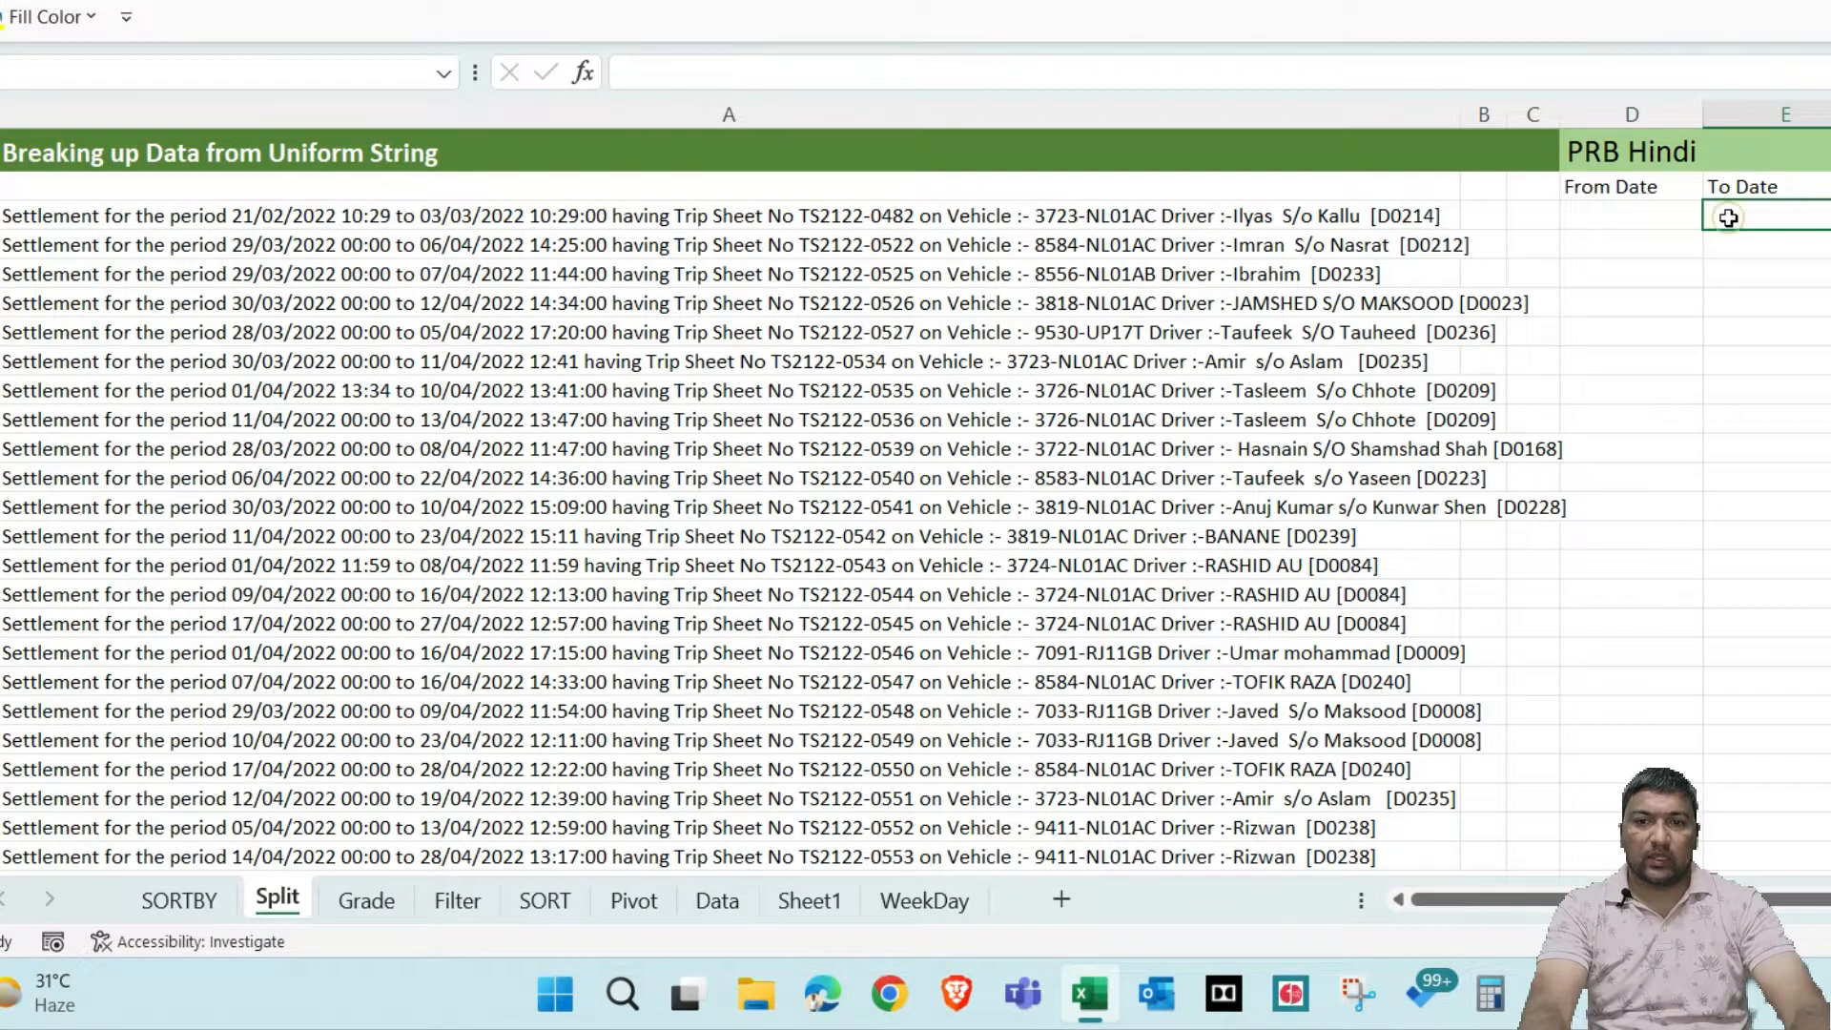
click(1830, 216)
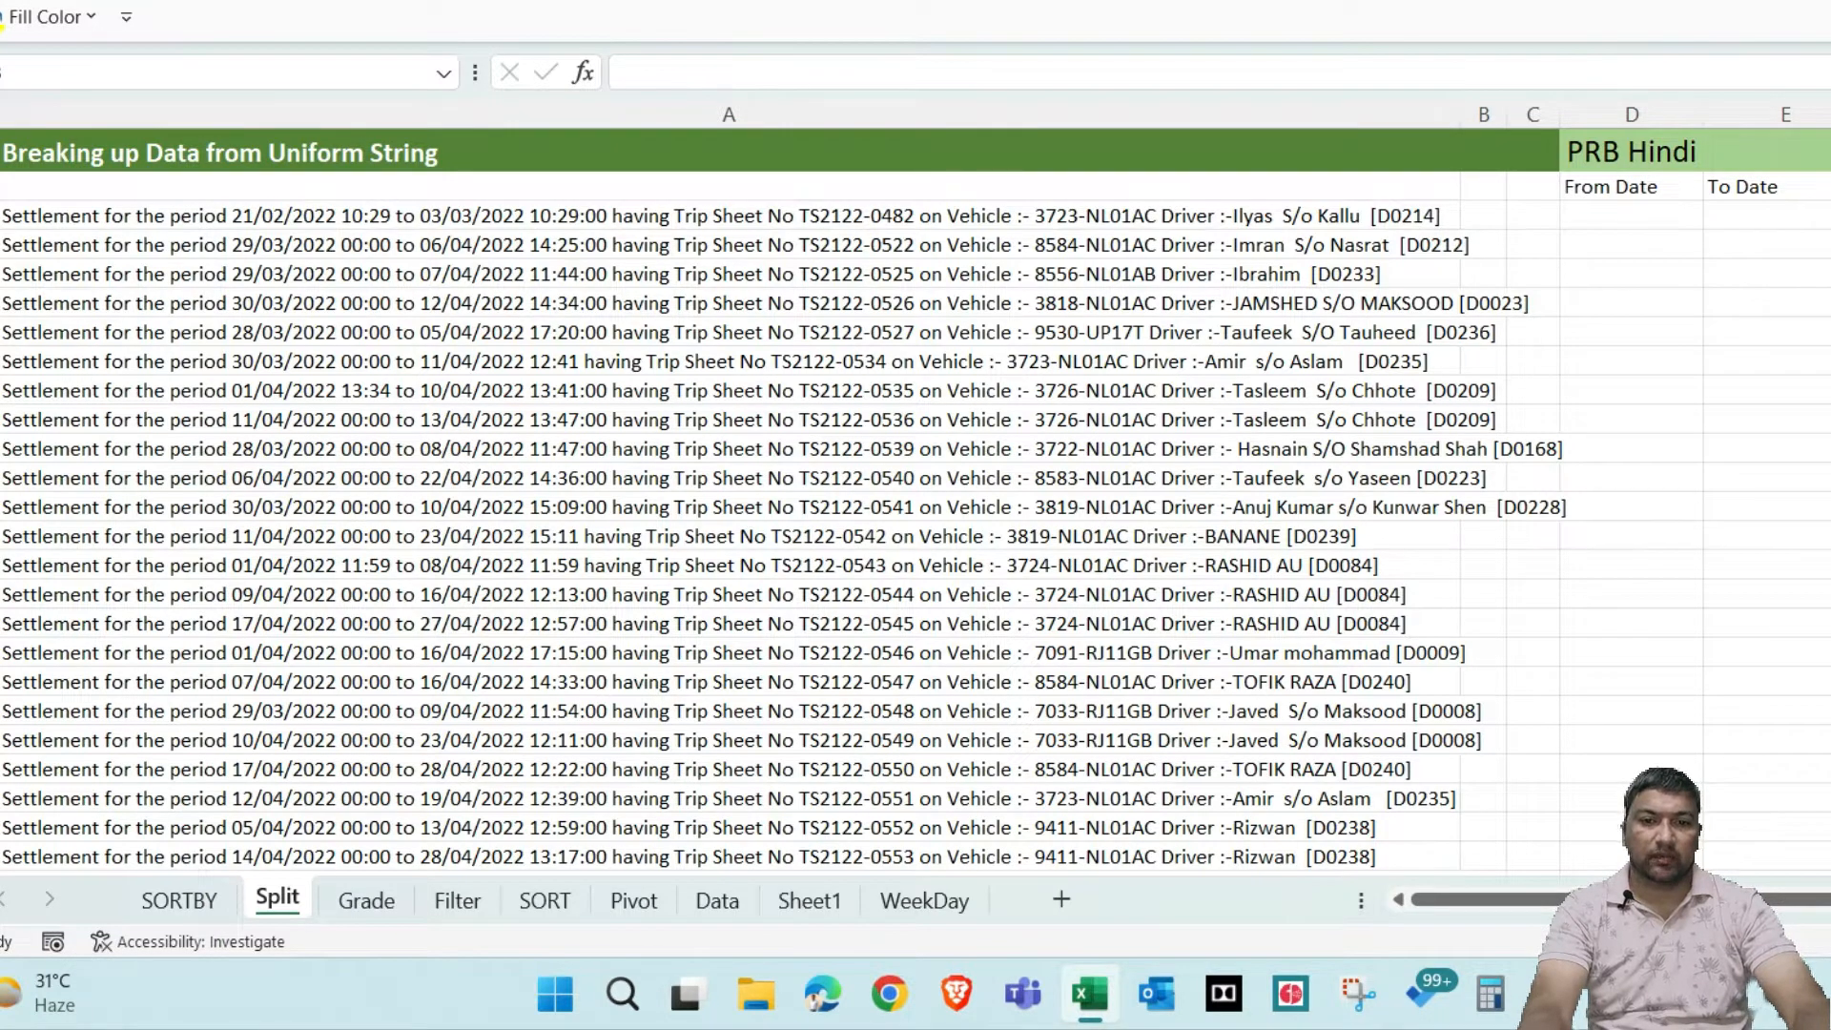
key(Home)
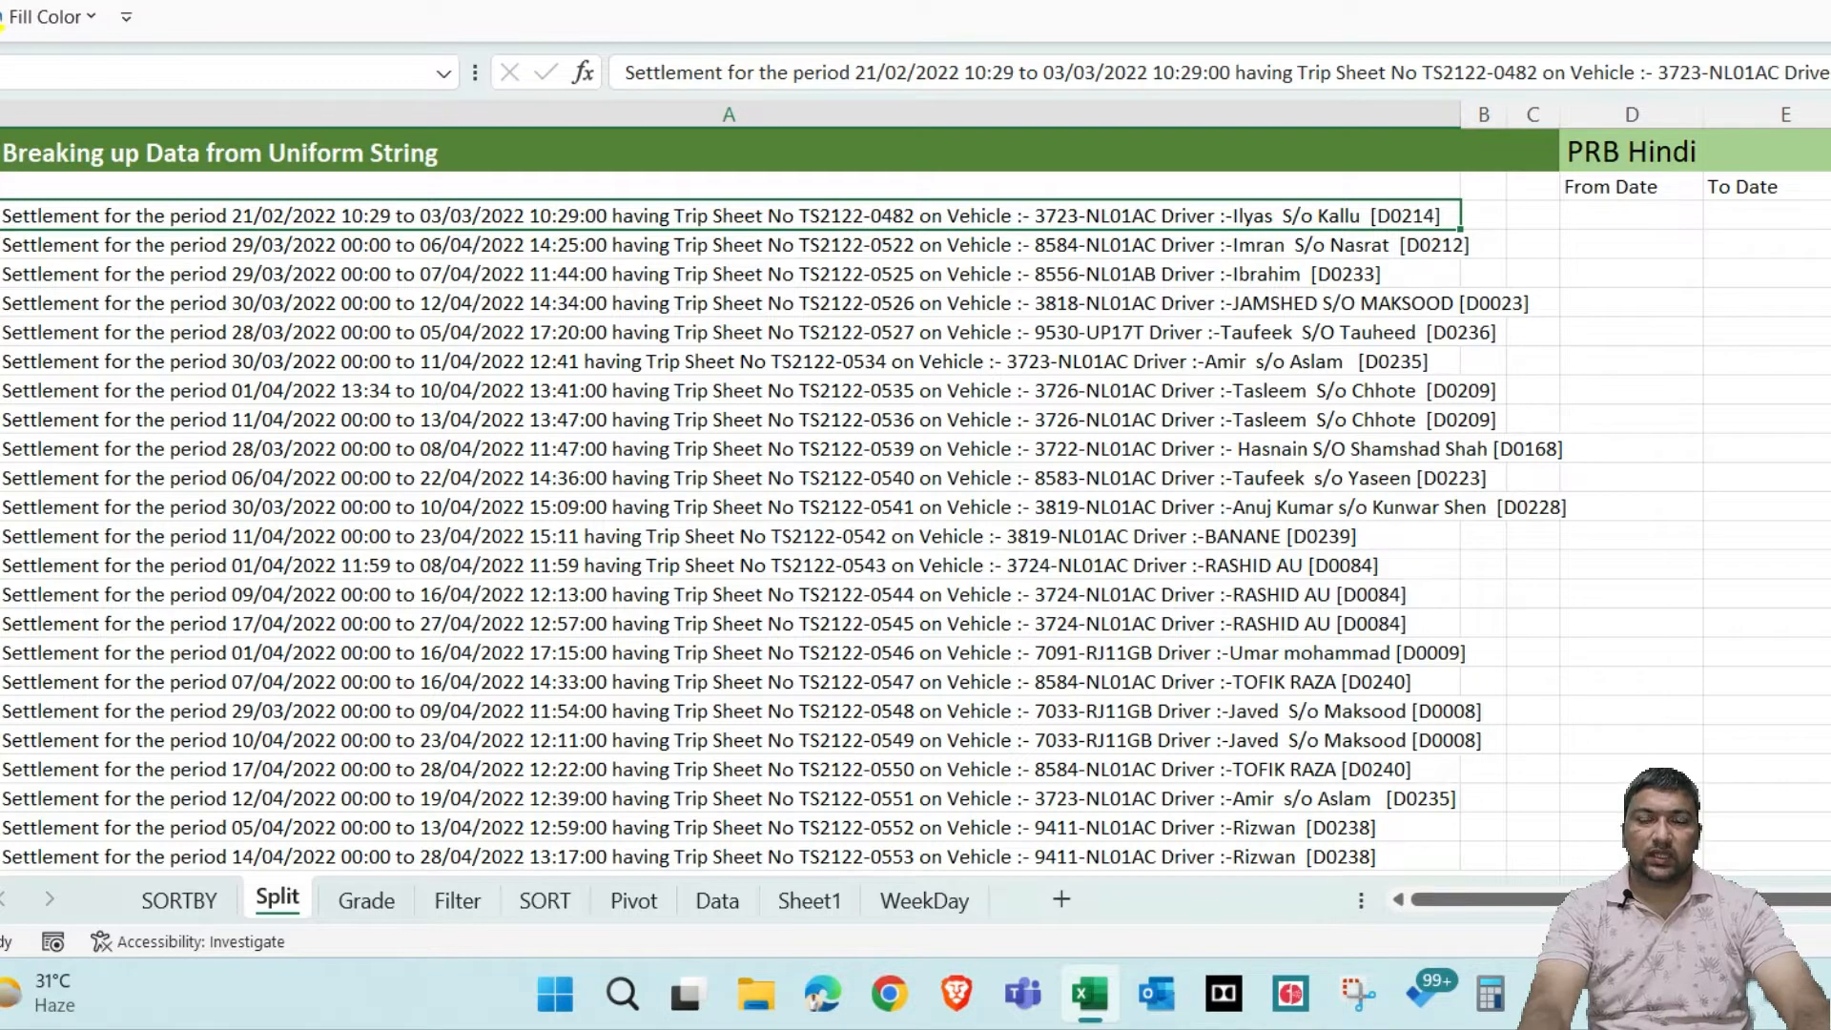
key(Down)
key(Up)
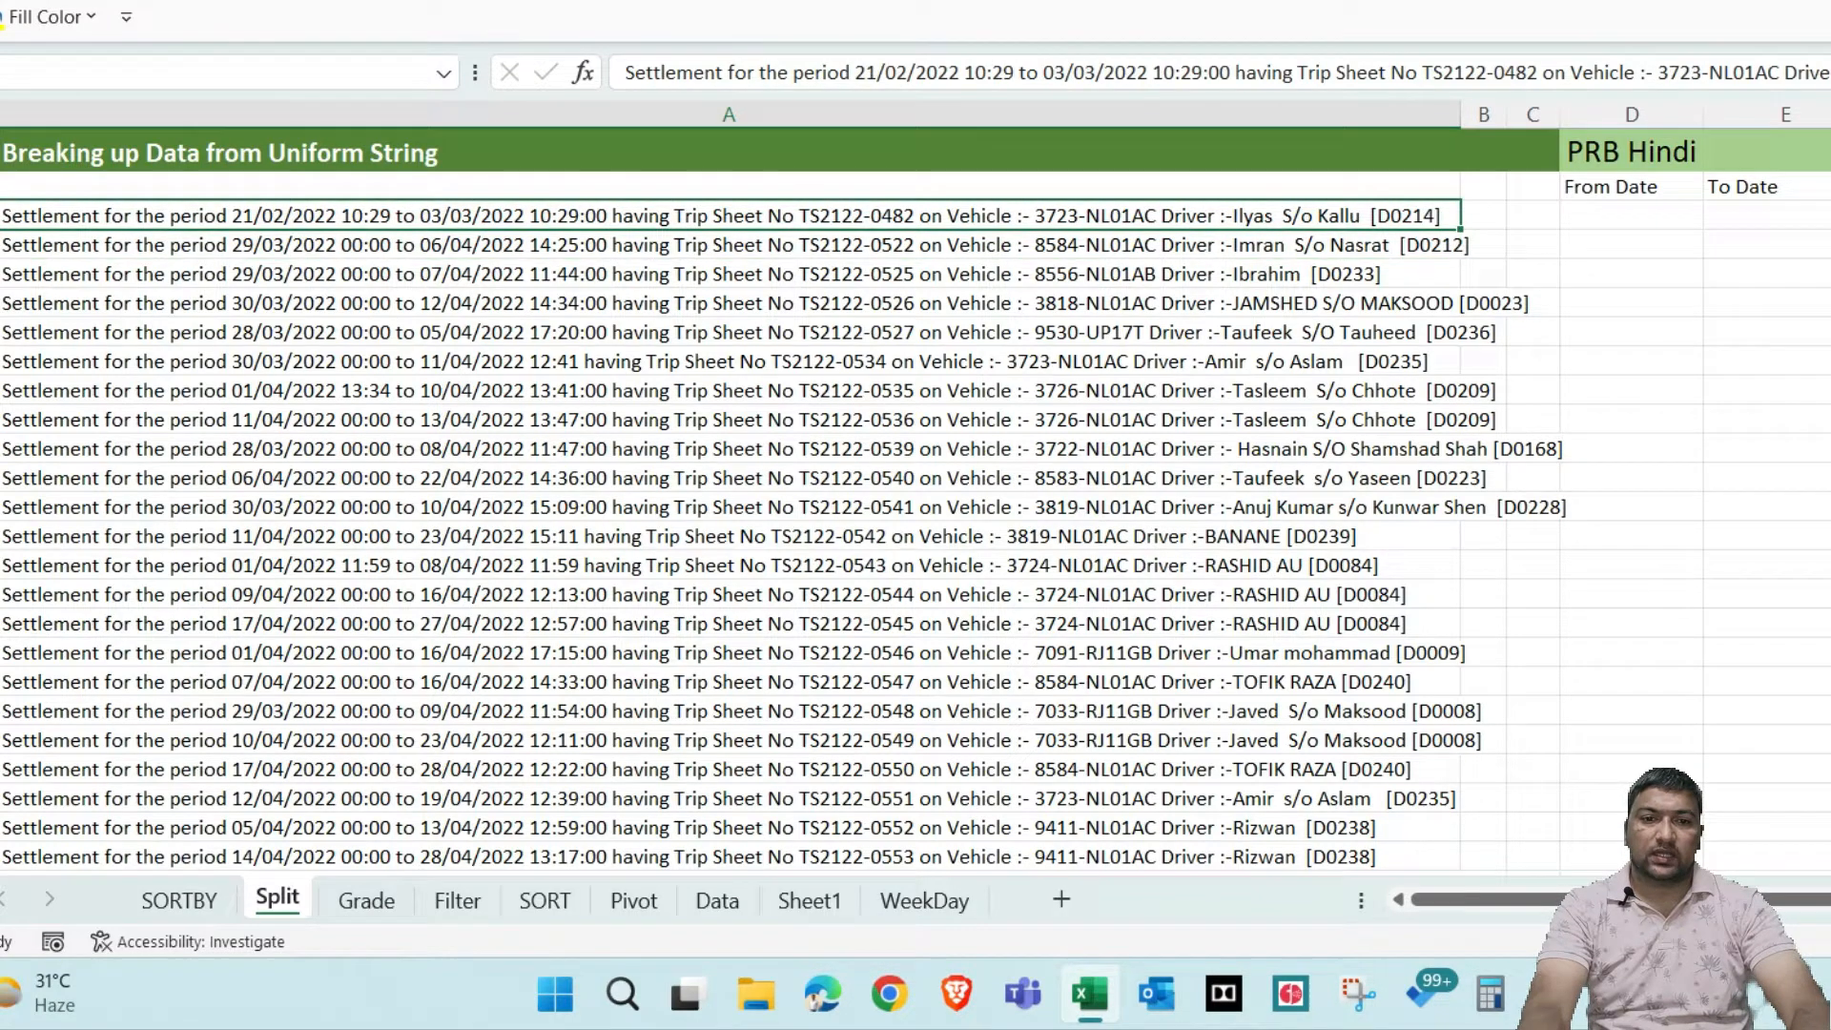
key(Down)
key(Down)
key(Down)
key(Down)
key(Down)
key(Down)
key(Up)
key(Up)
key(Up)
key(Up)
key(Up)
key(Down)
key(Down)
key(Down)
key(Down)
key(Down)
key(Down)
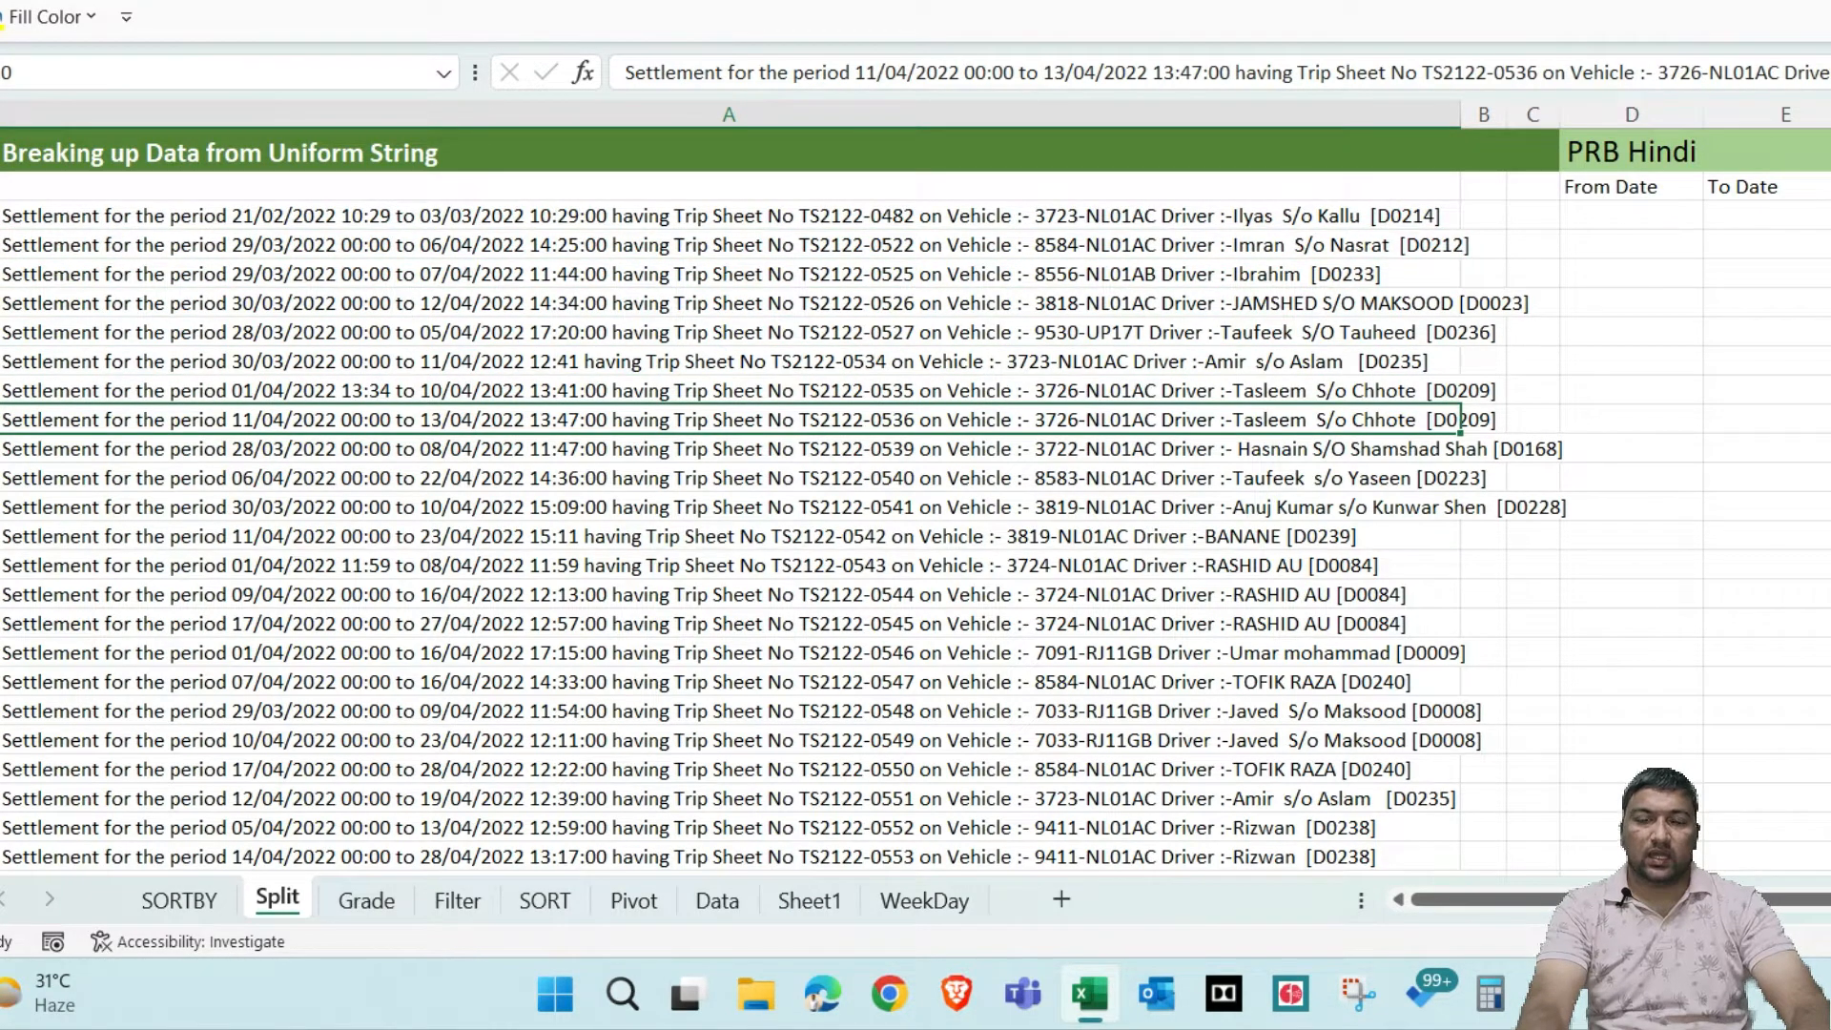
key(Up)
key(Up)
key(Up)
key(Down)
key(Down)
key(Down)
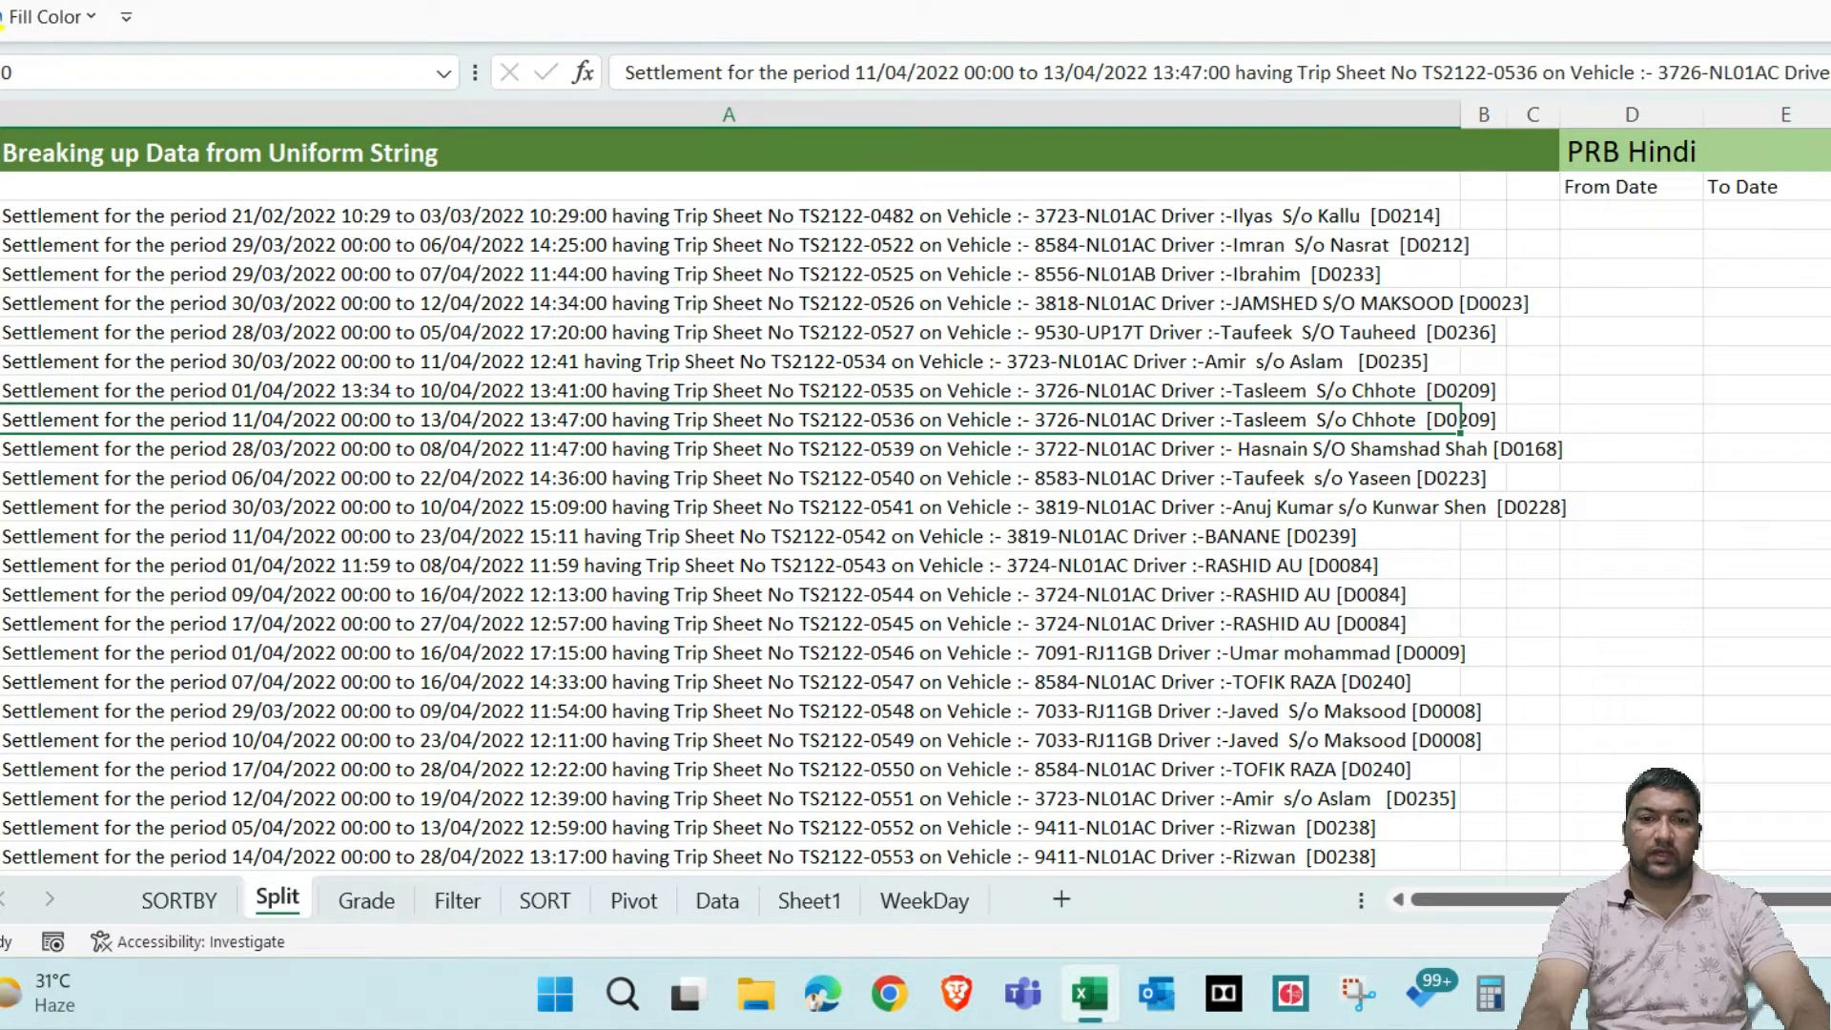
key(Up)
key(Up)
key(Up)
key(Up)
key(Up)
key(Up)
key(Up)
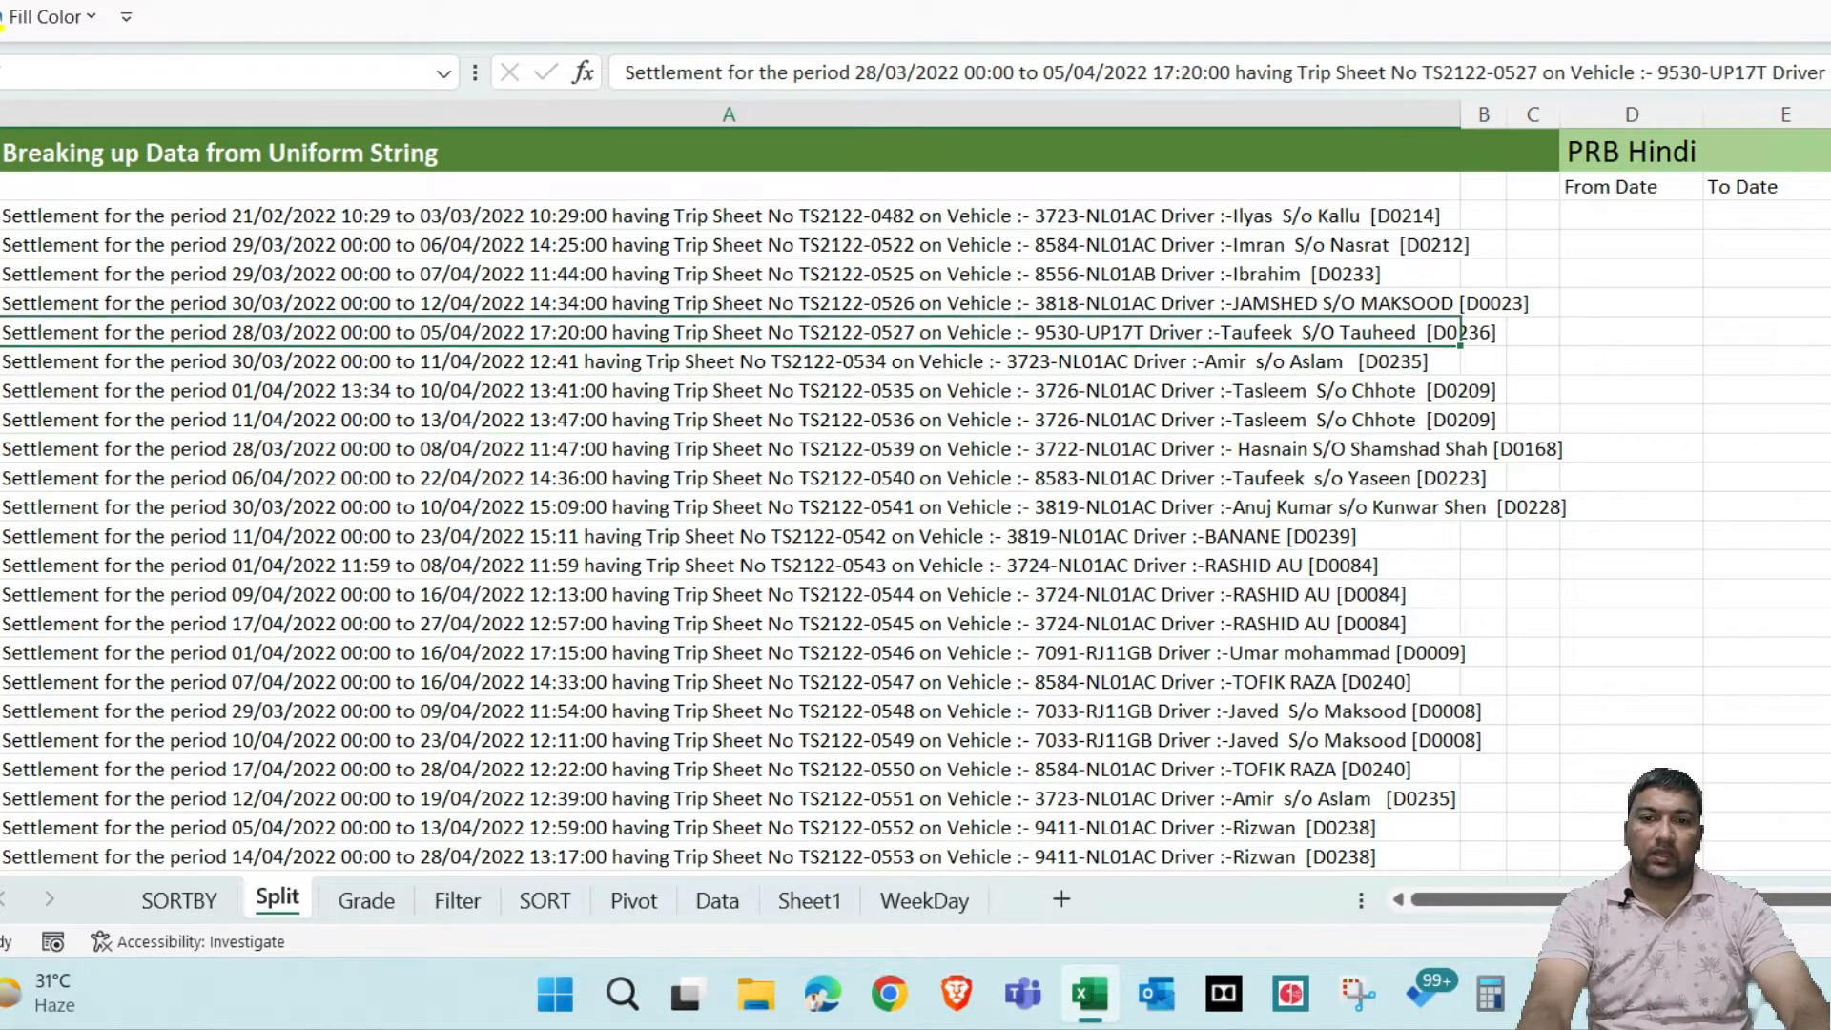
key(Right)
key(Right)
key(Right)
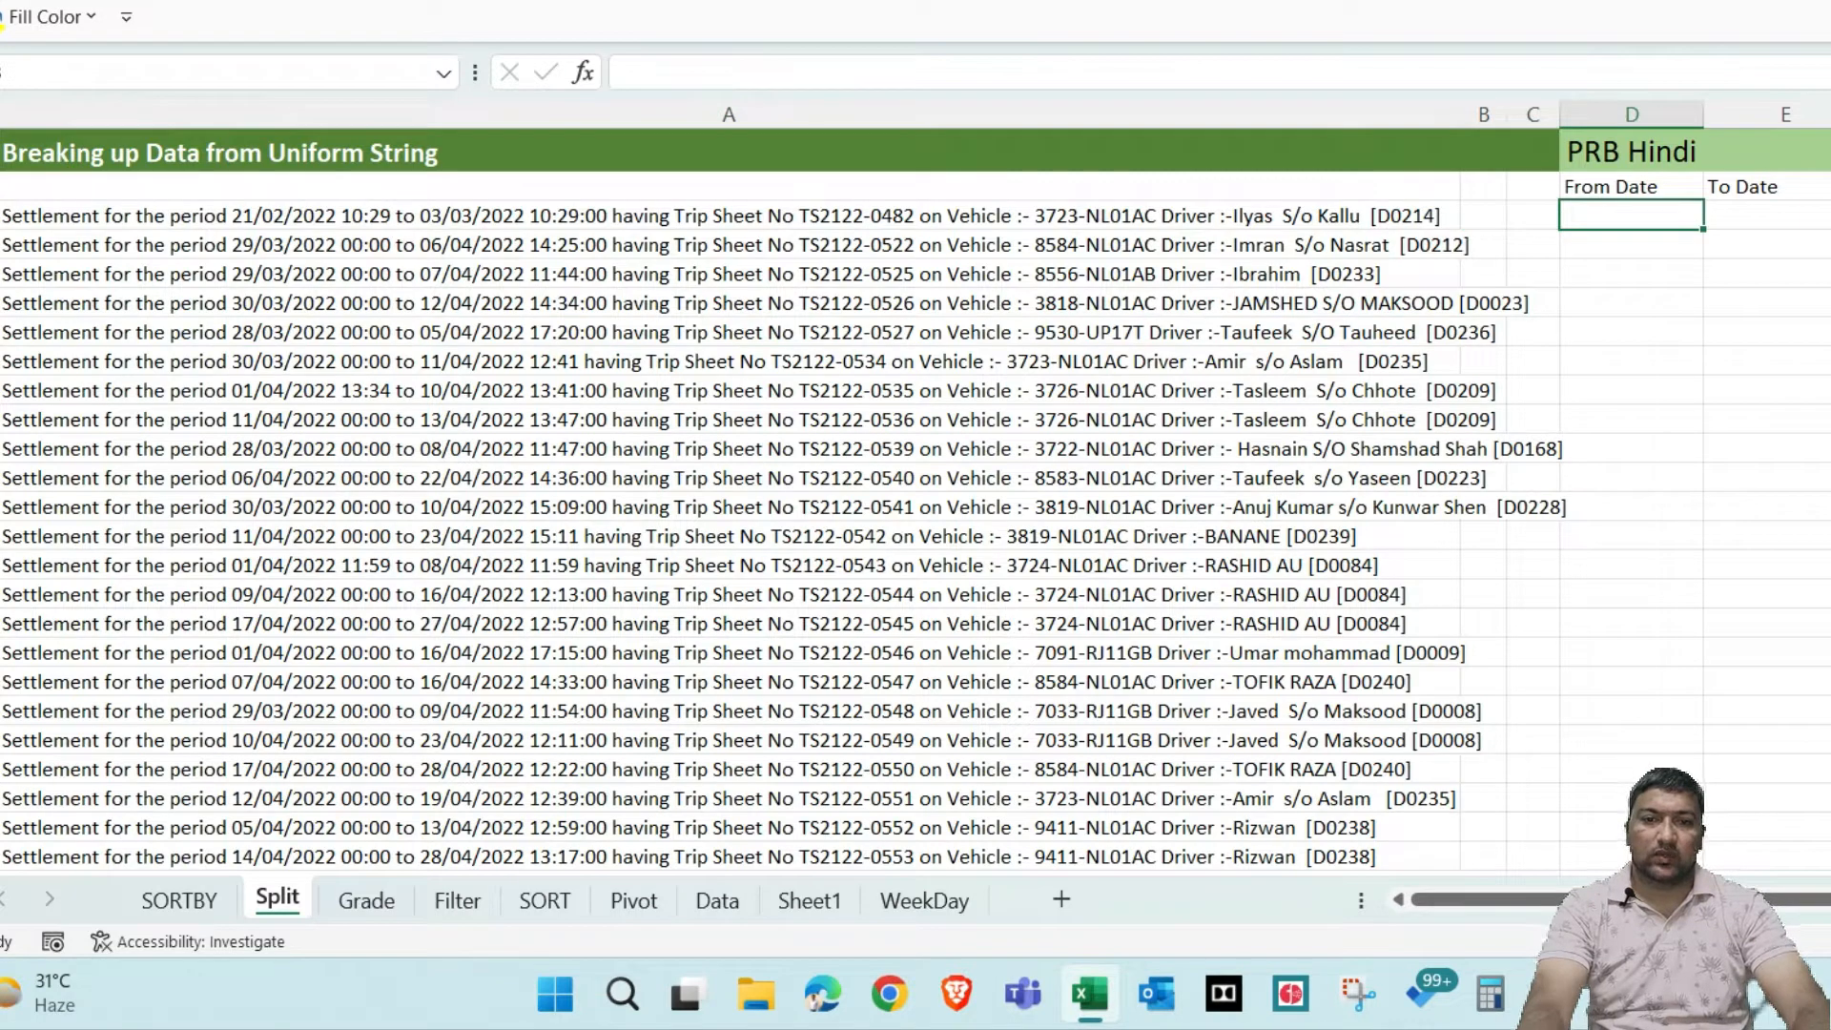
key(Left)
key(Left)
key(Left)
key(Right)
key(Right)
key(Right)
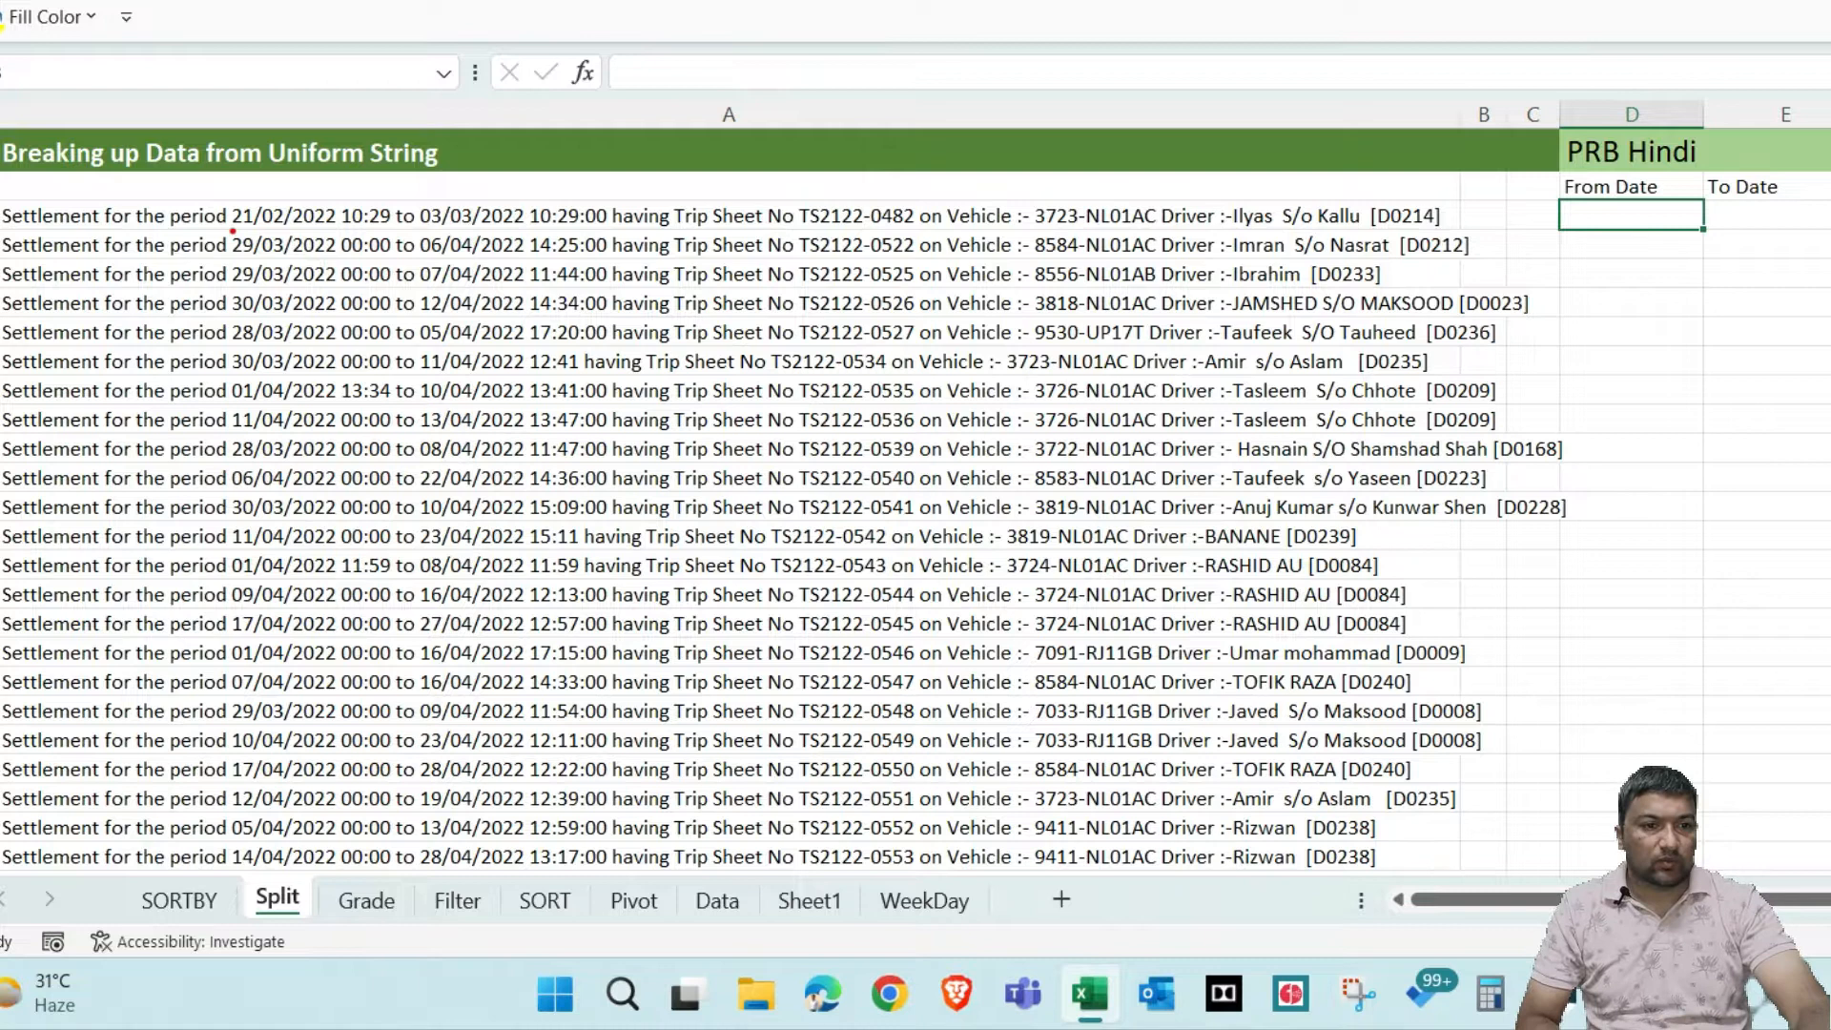
Examine where the start date and time sit after the word "period" in A3's string, using temporary pen marks
drag(232, 231, 394, 240)
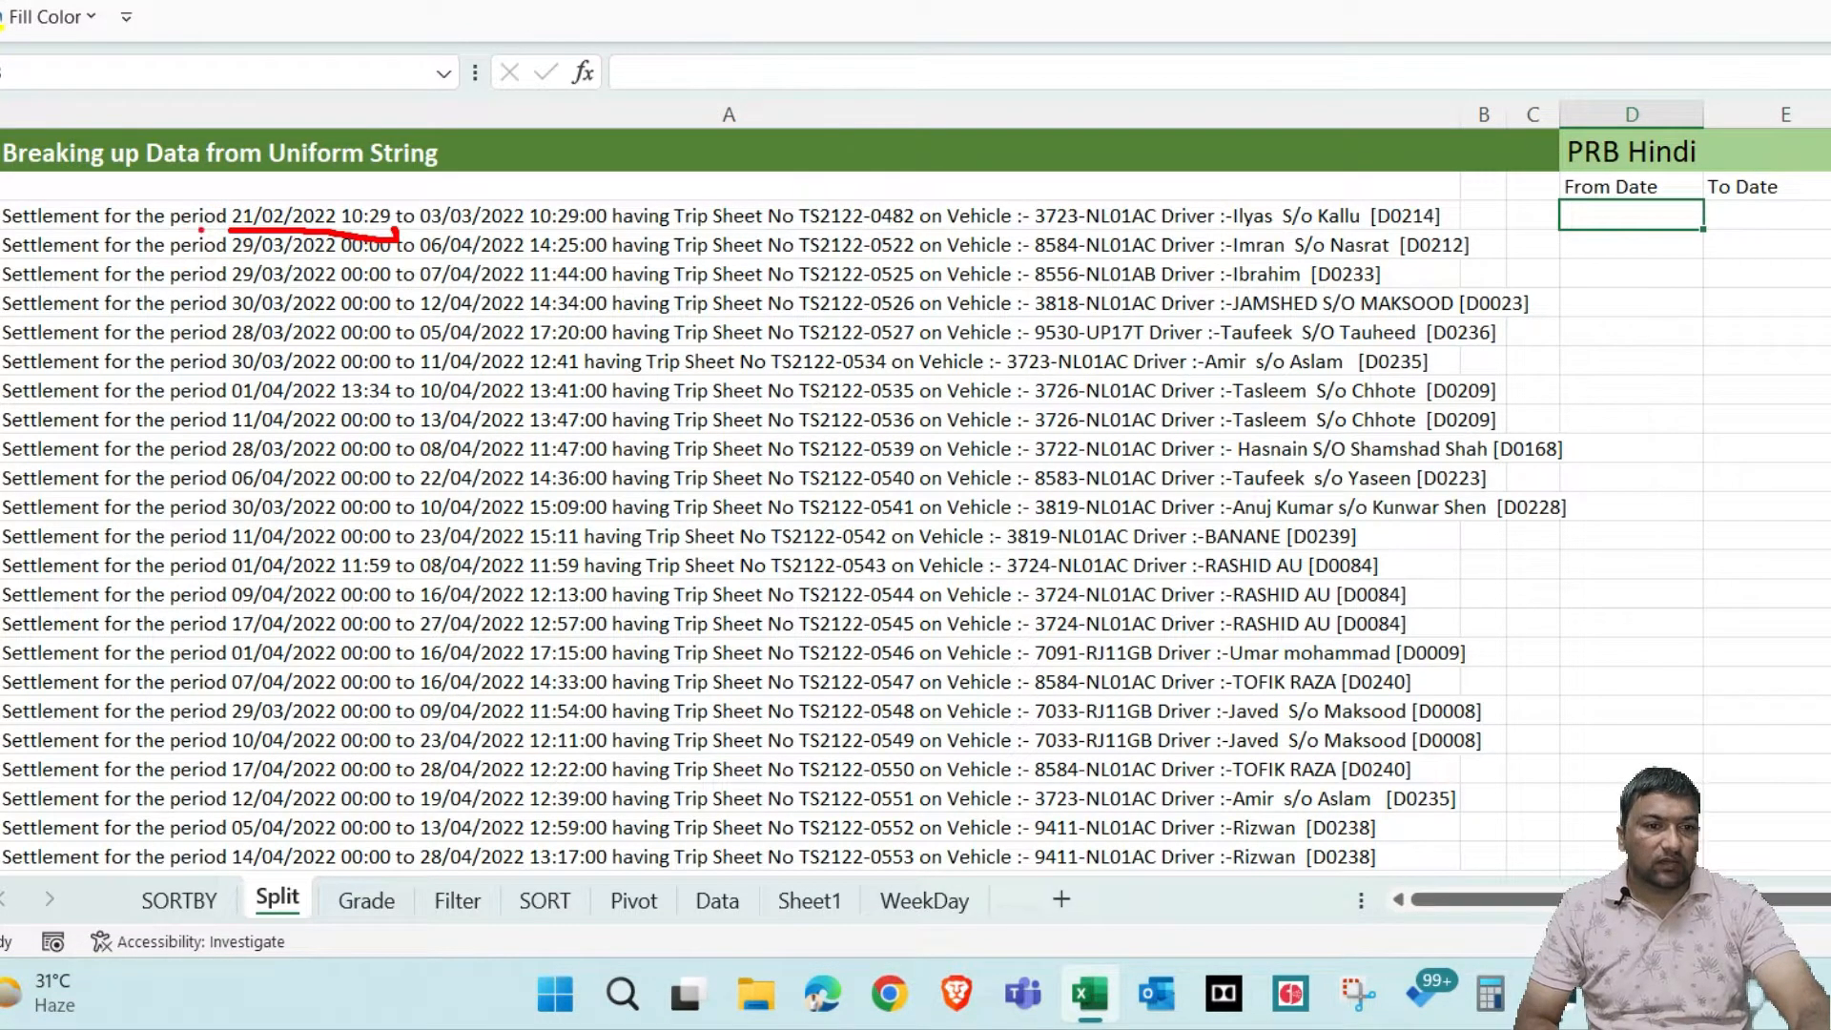
drag(169, 230, 218, 227)
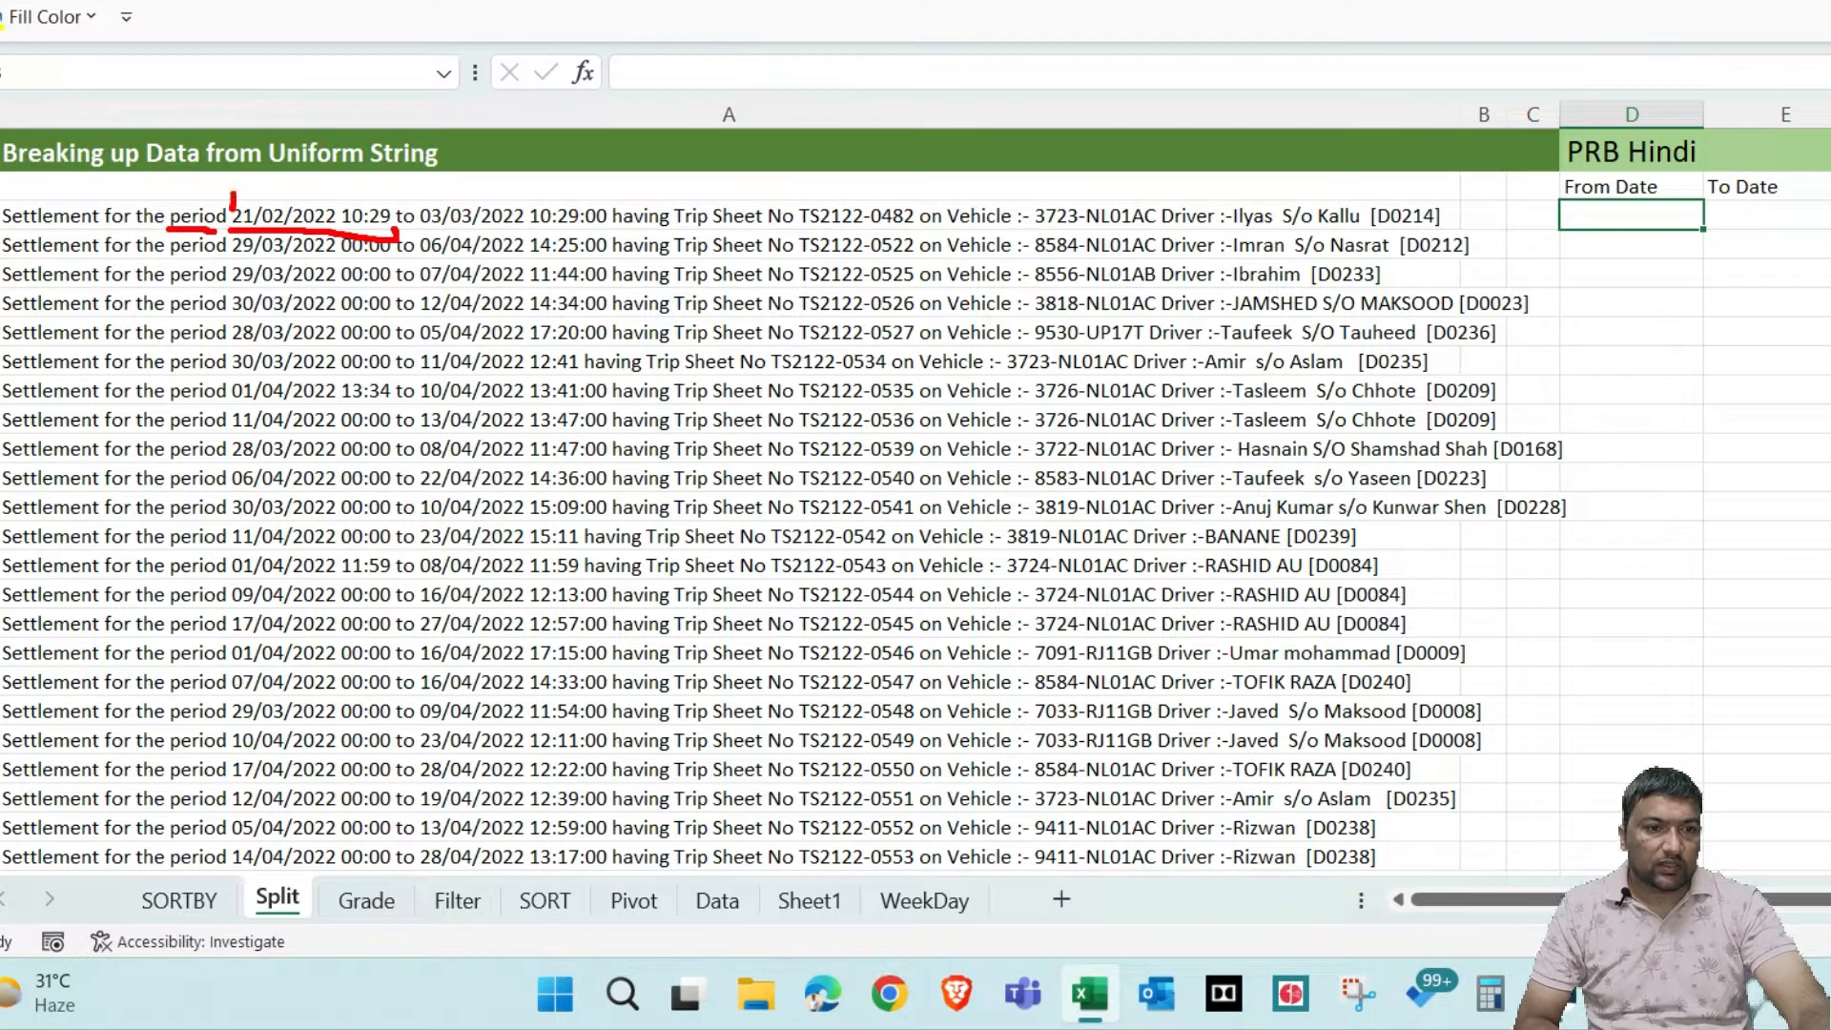
drag(232, 201, 391, 204)
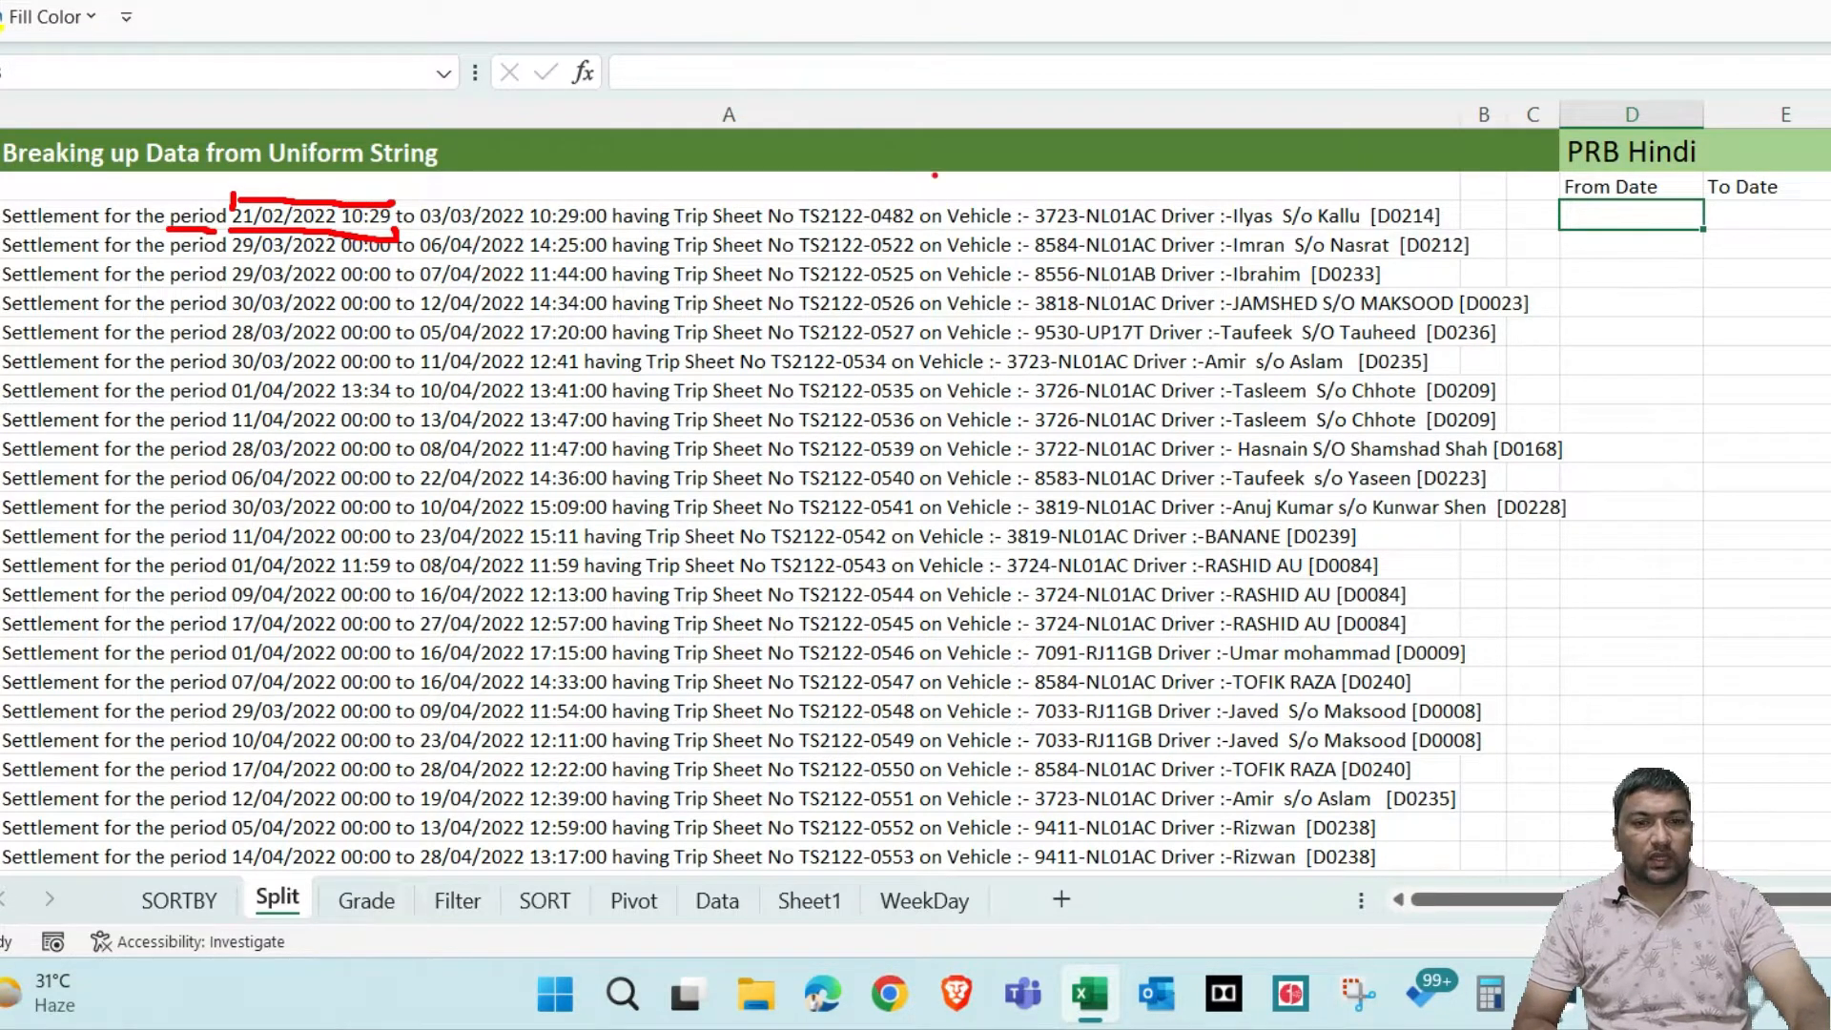
key(Escape)
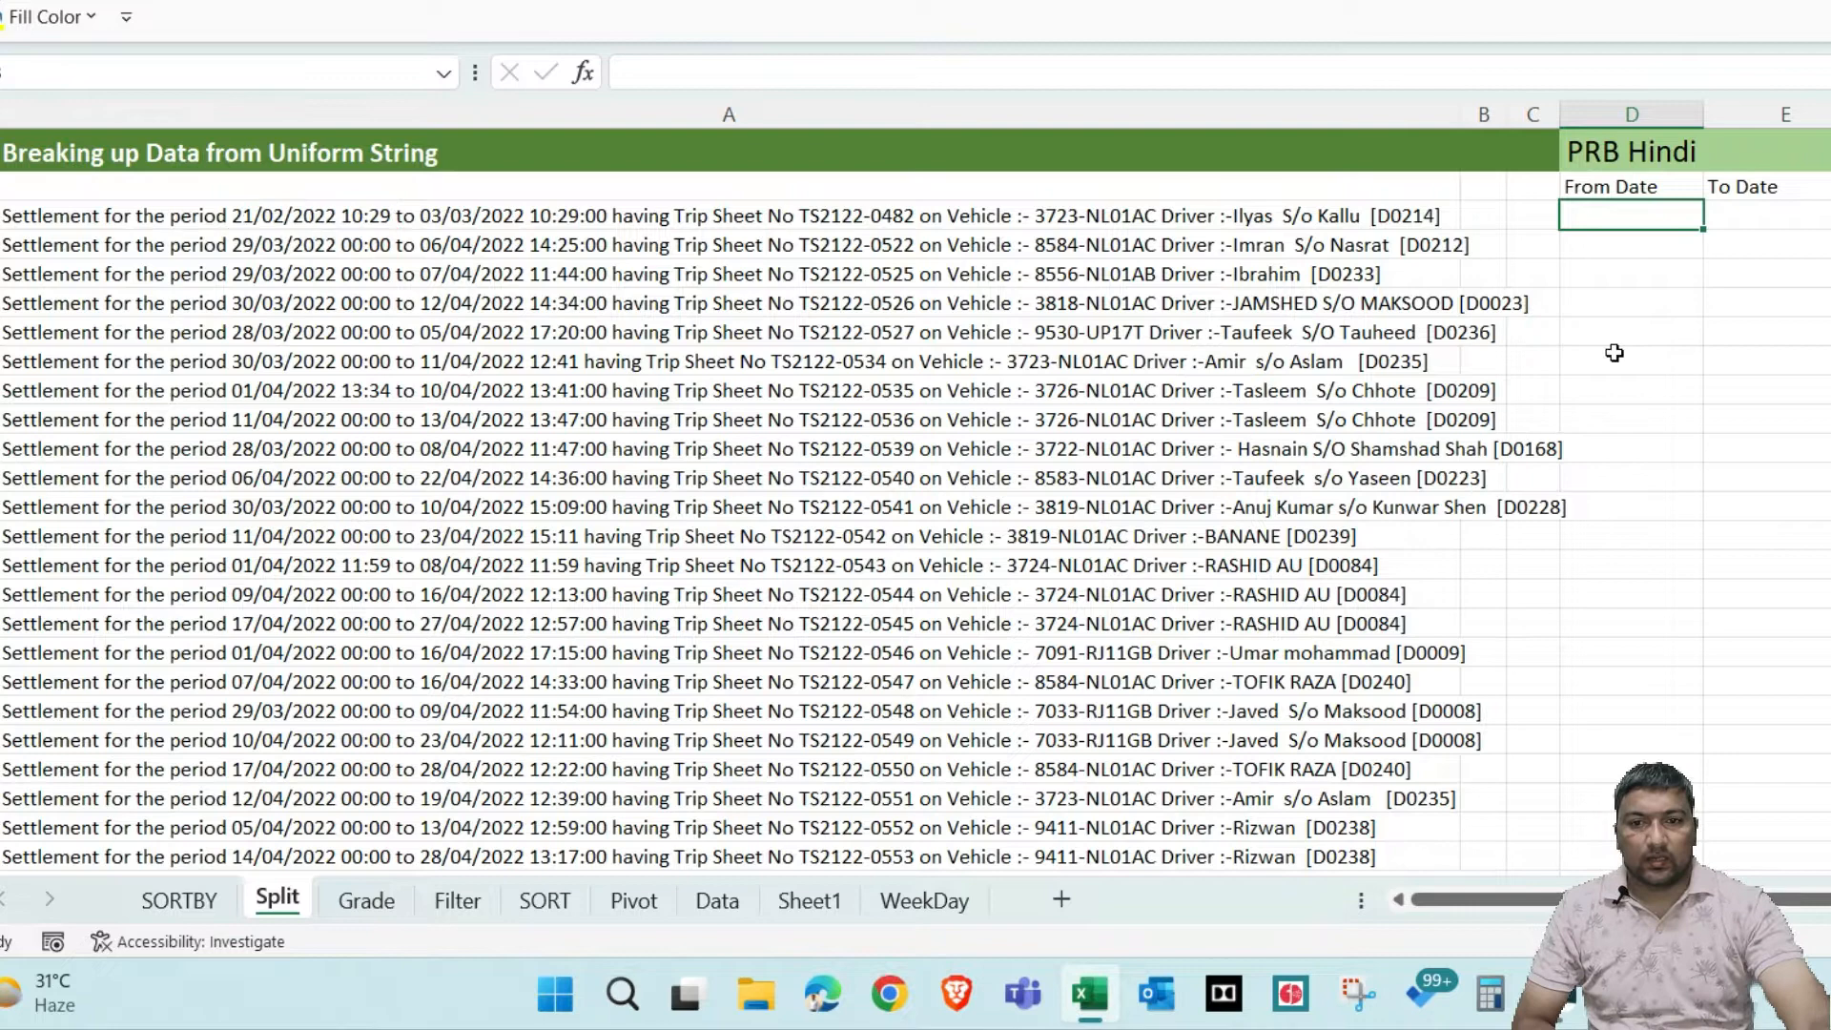
Enter =FIND("period ",A3) in cell D3 to locate the word before the start date
text(=find)
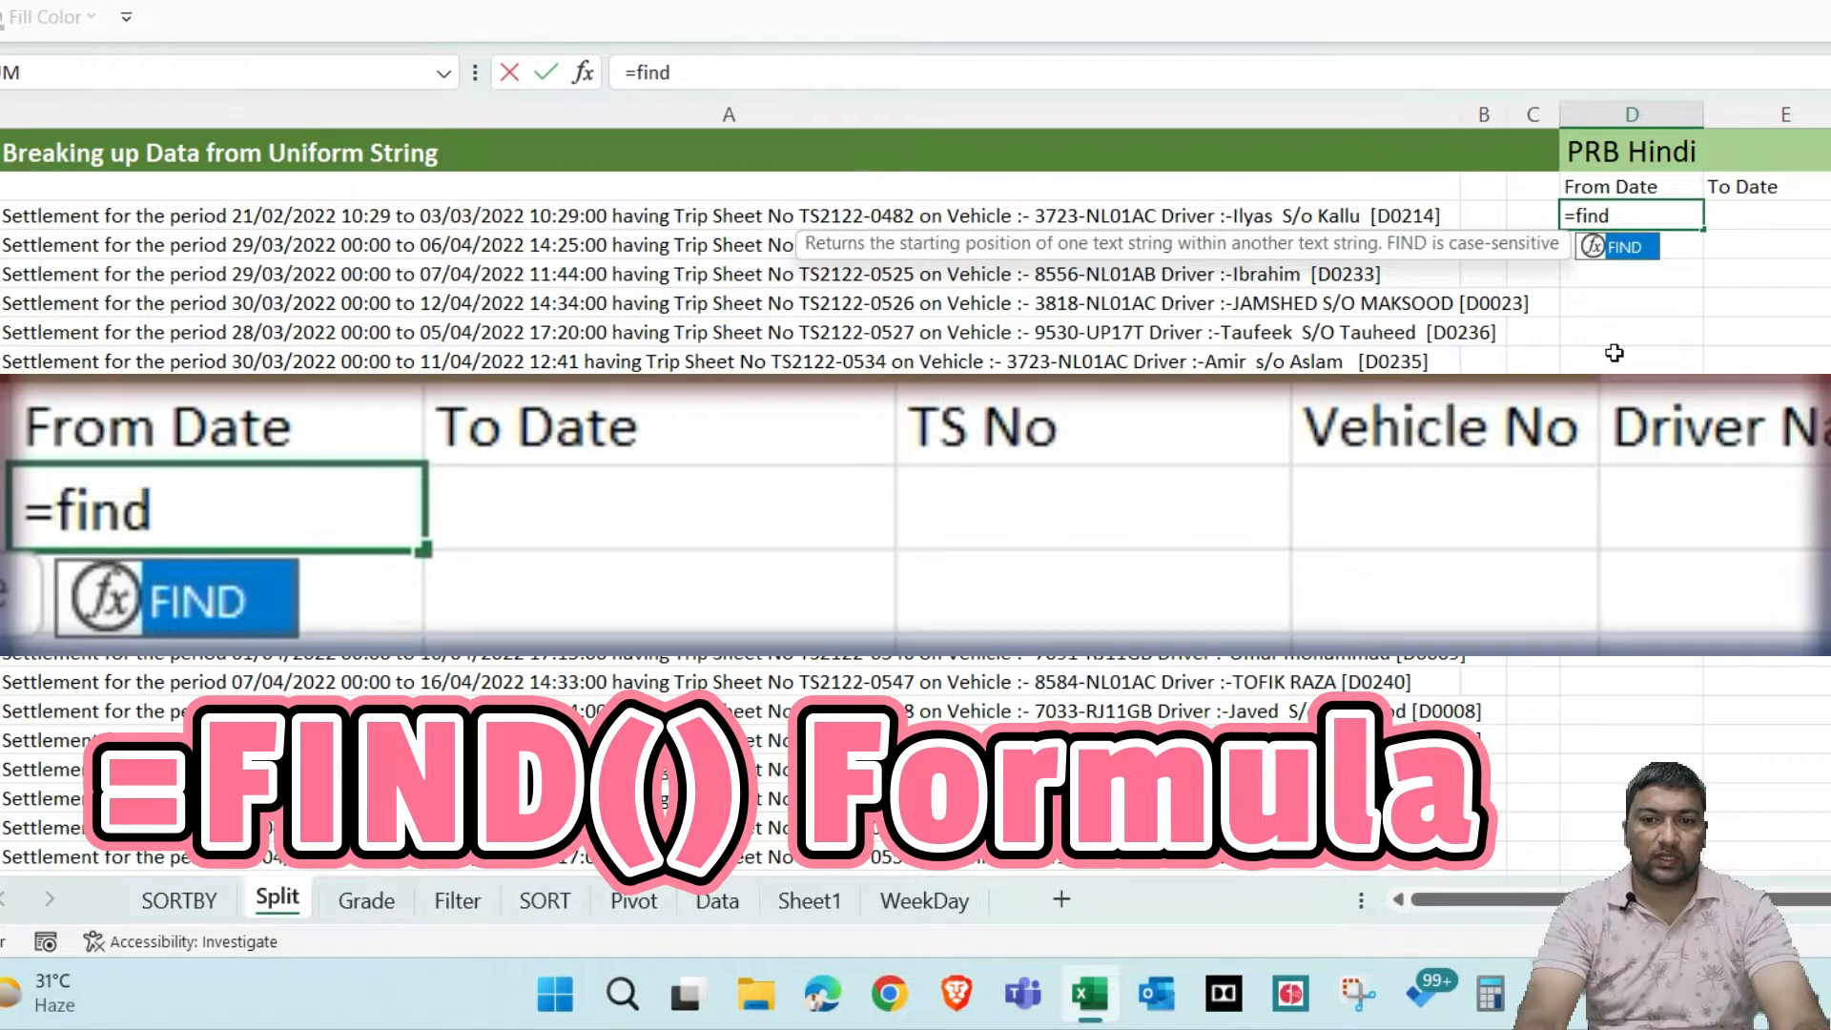
key(Tab)
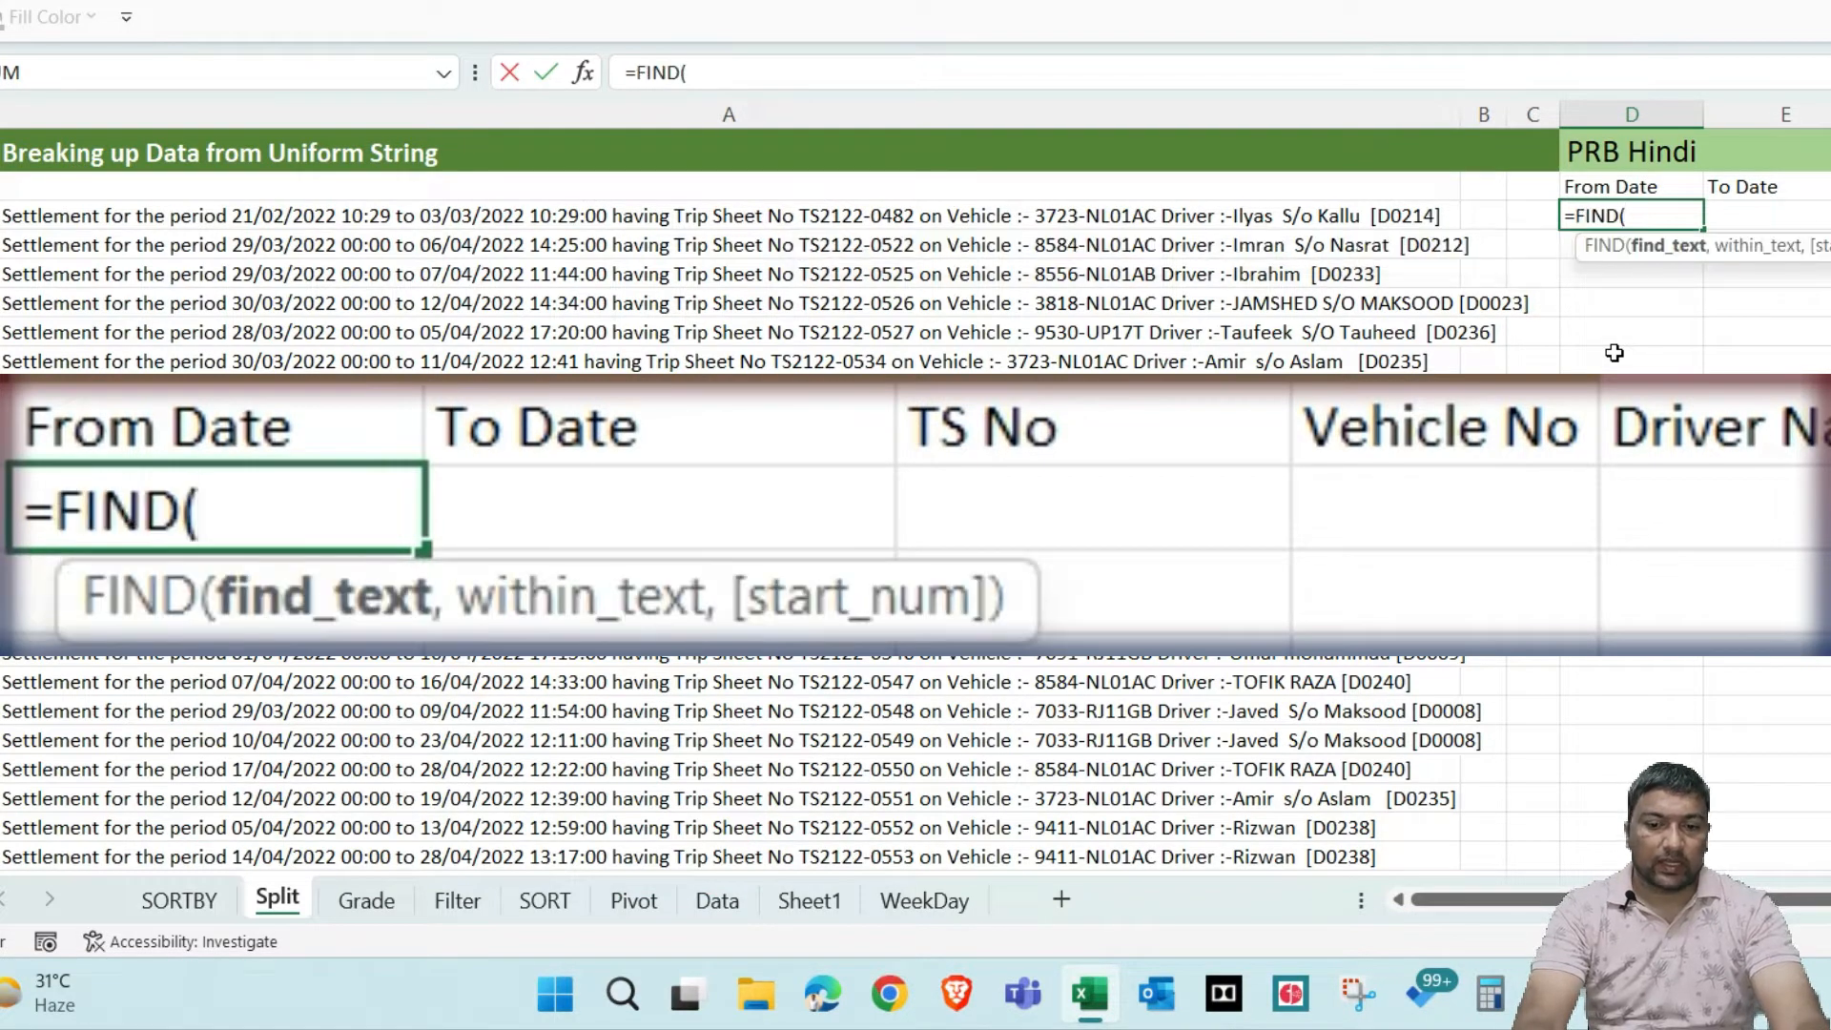
text(")
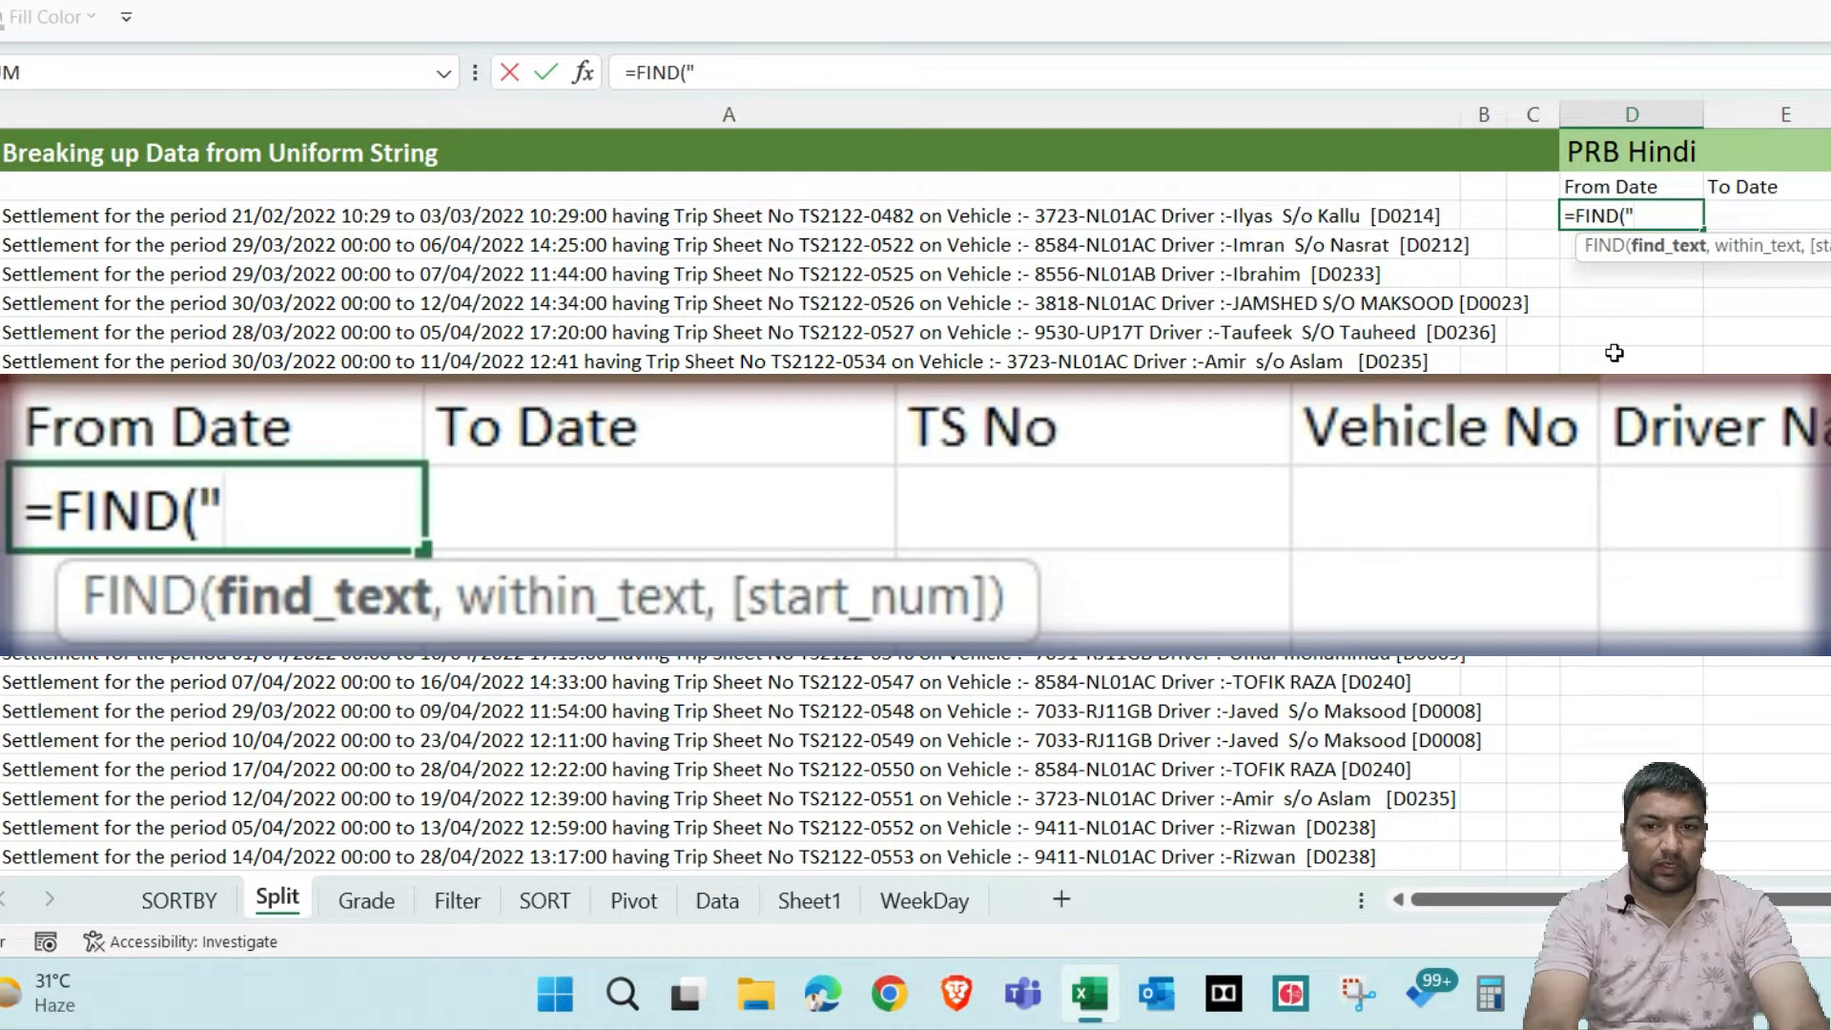
text(period ")
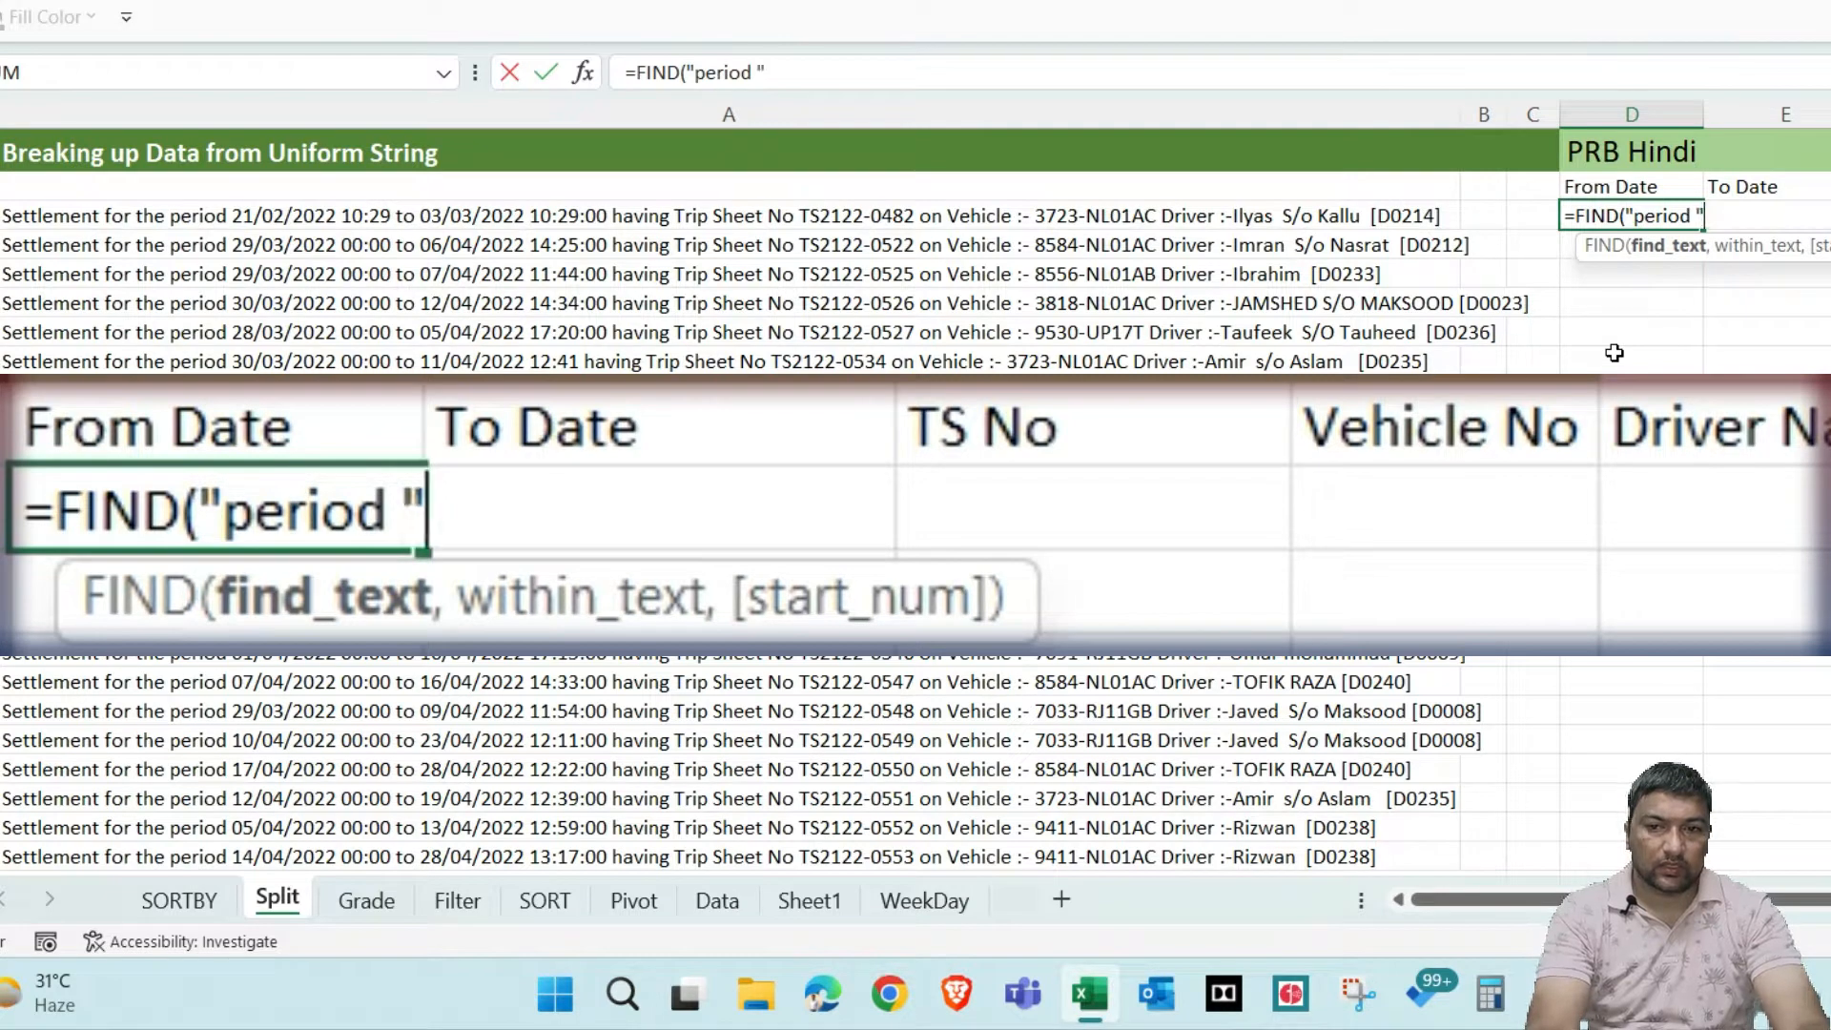
text(,)
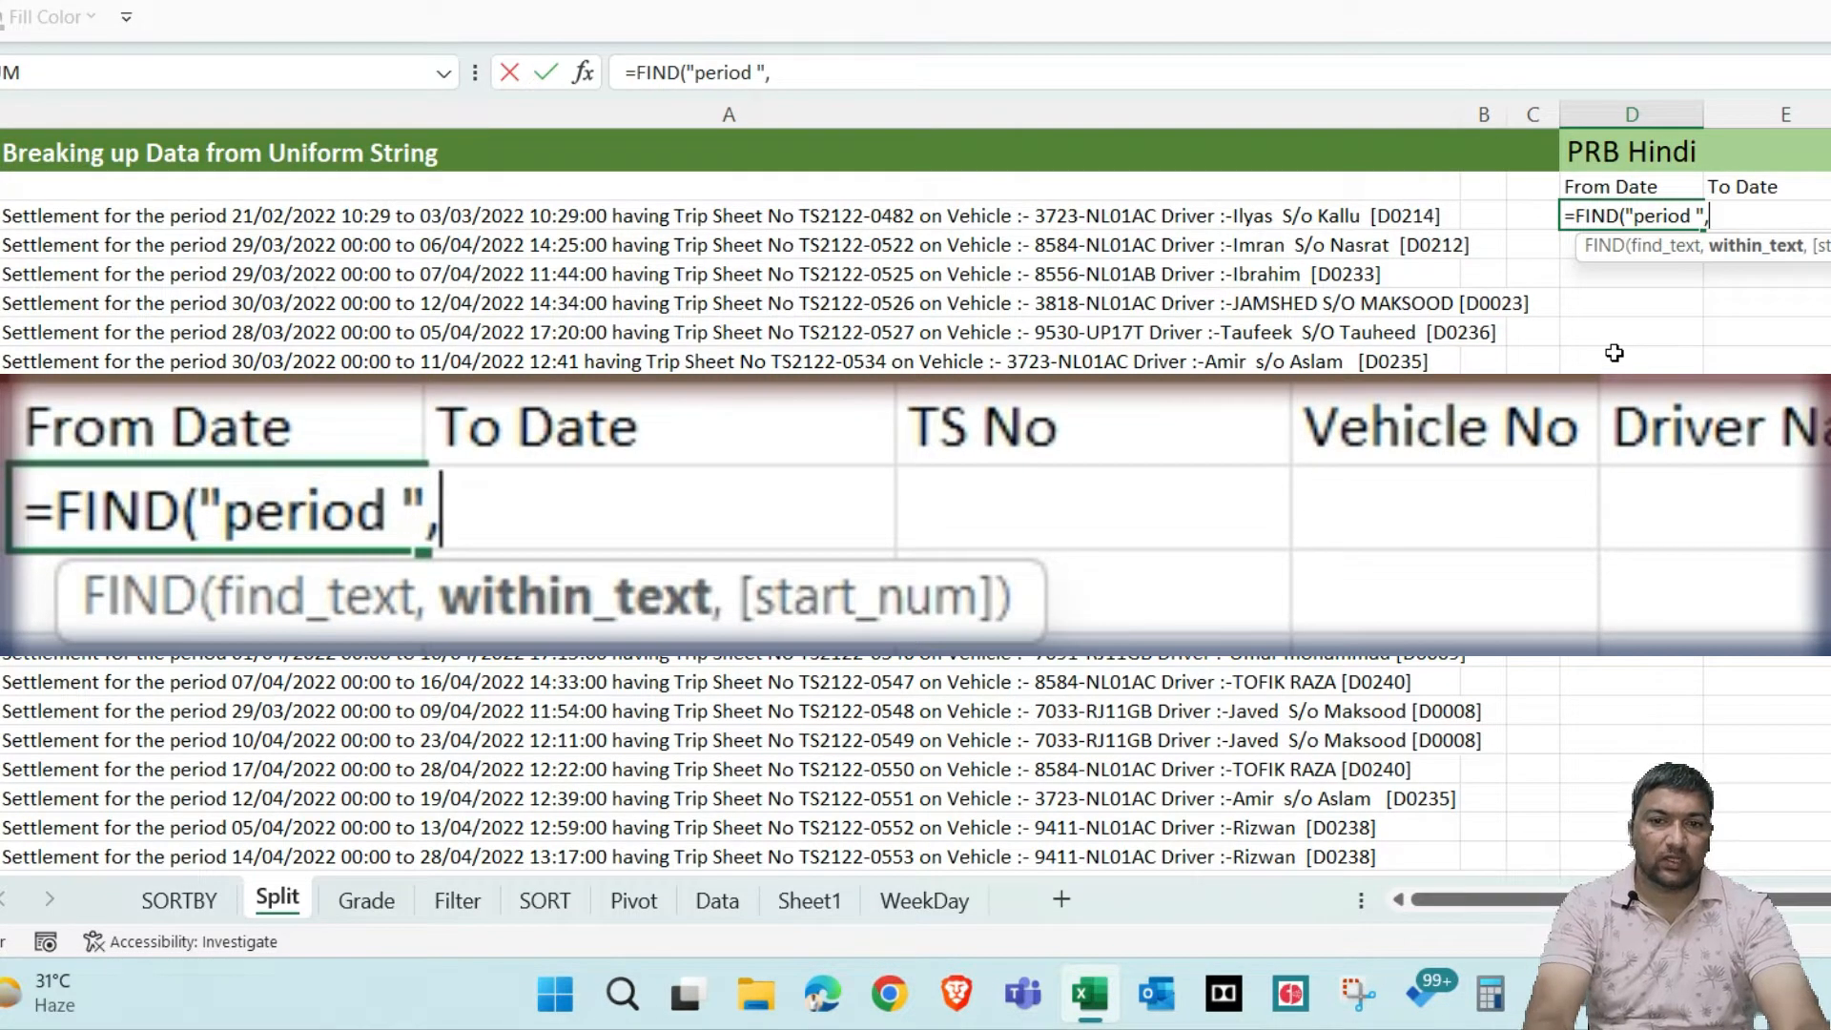
key(Left)
key(Left)
key(Left)
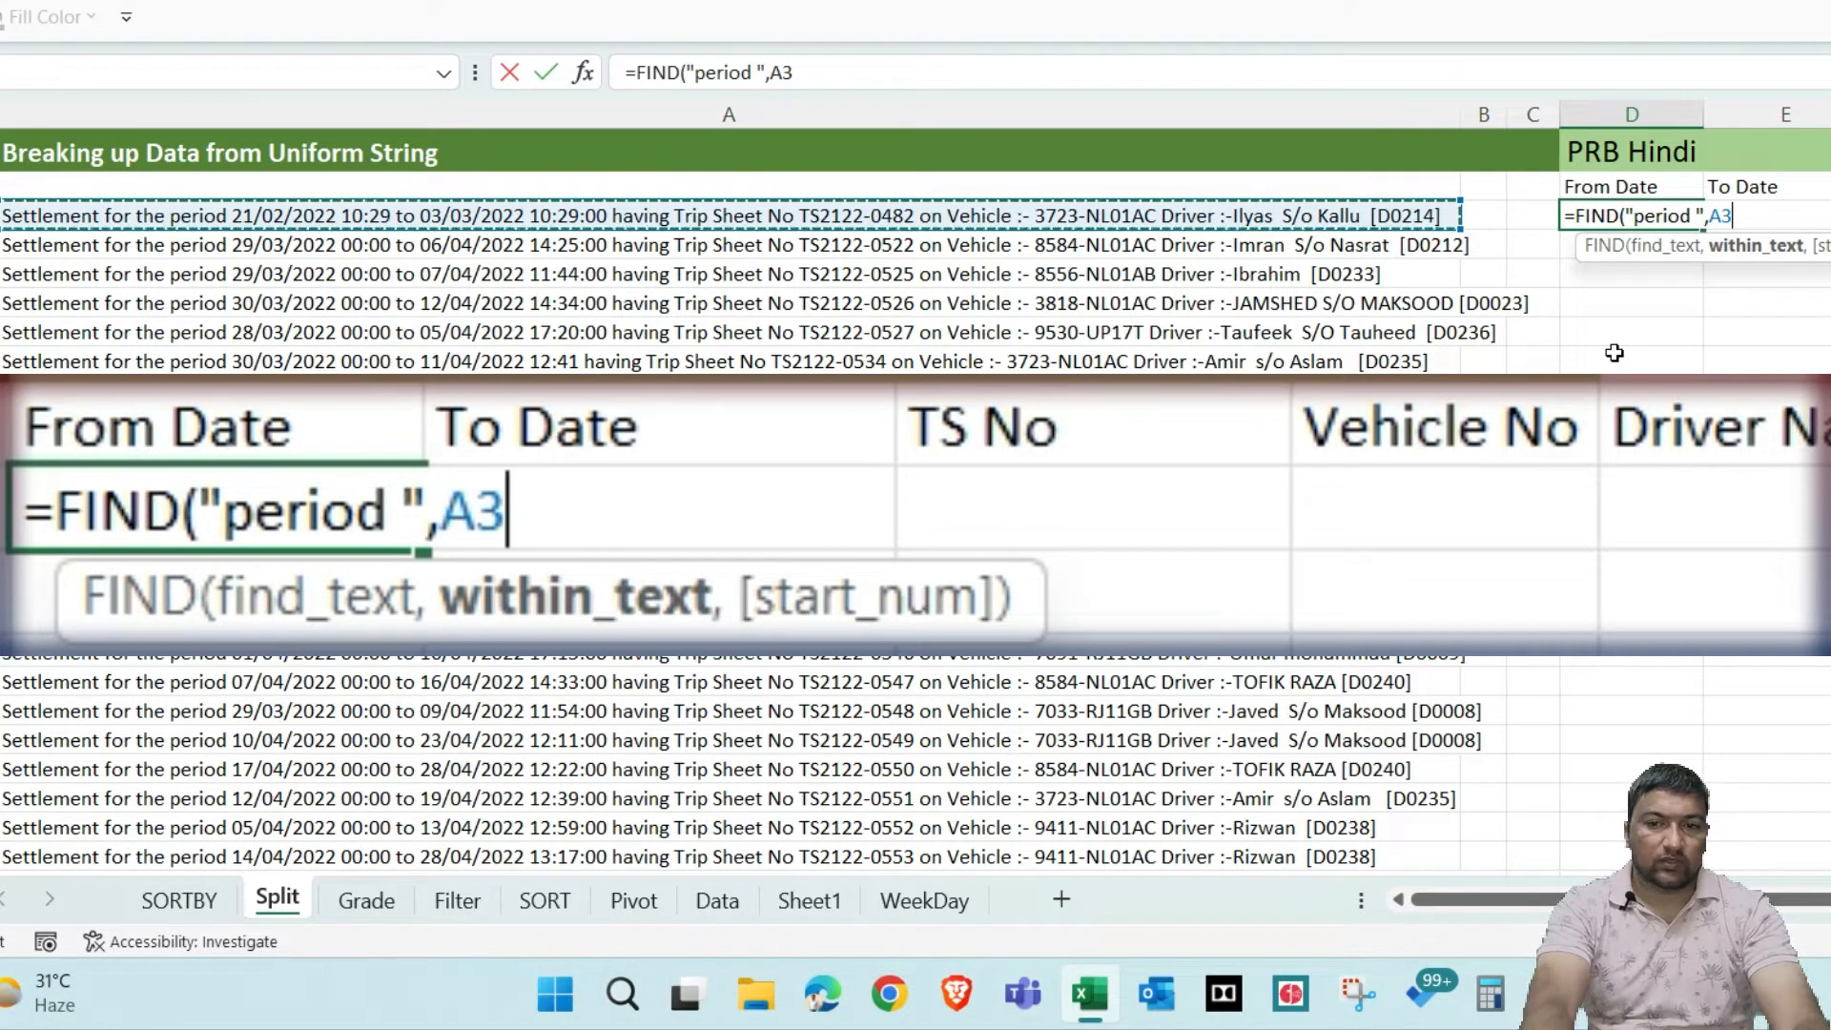
text())
key(Return)
key(Up)
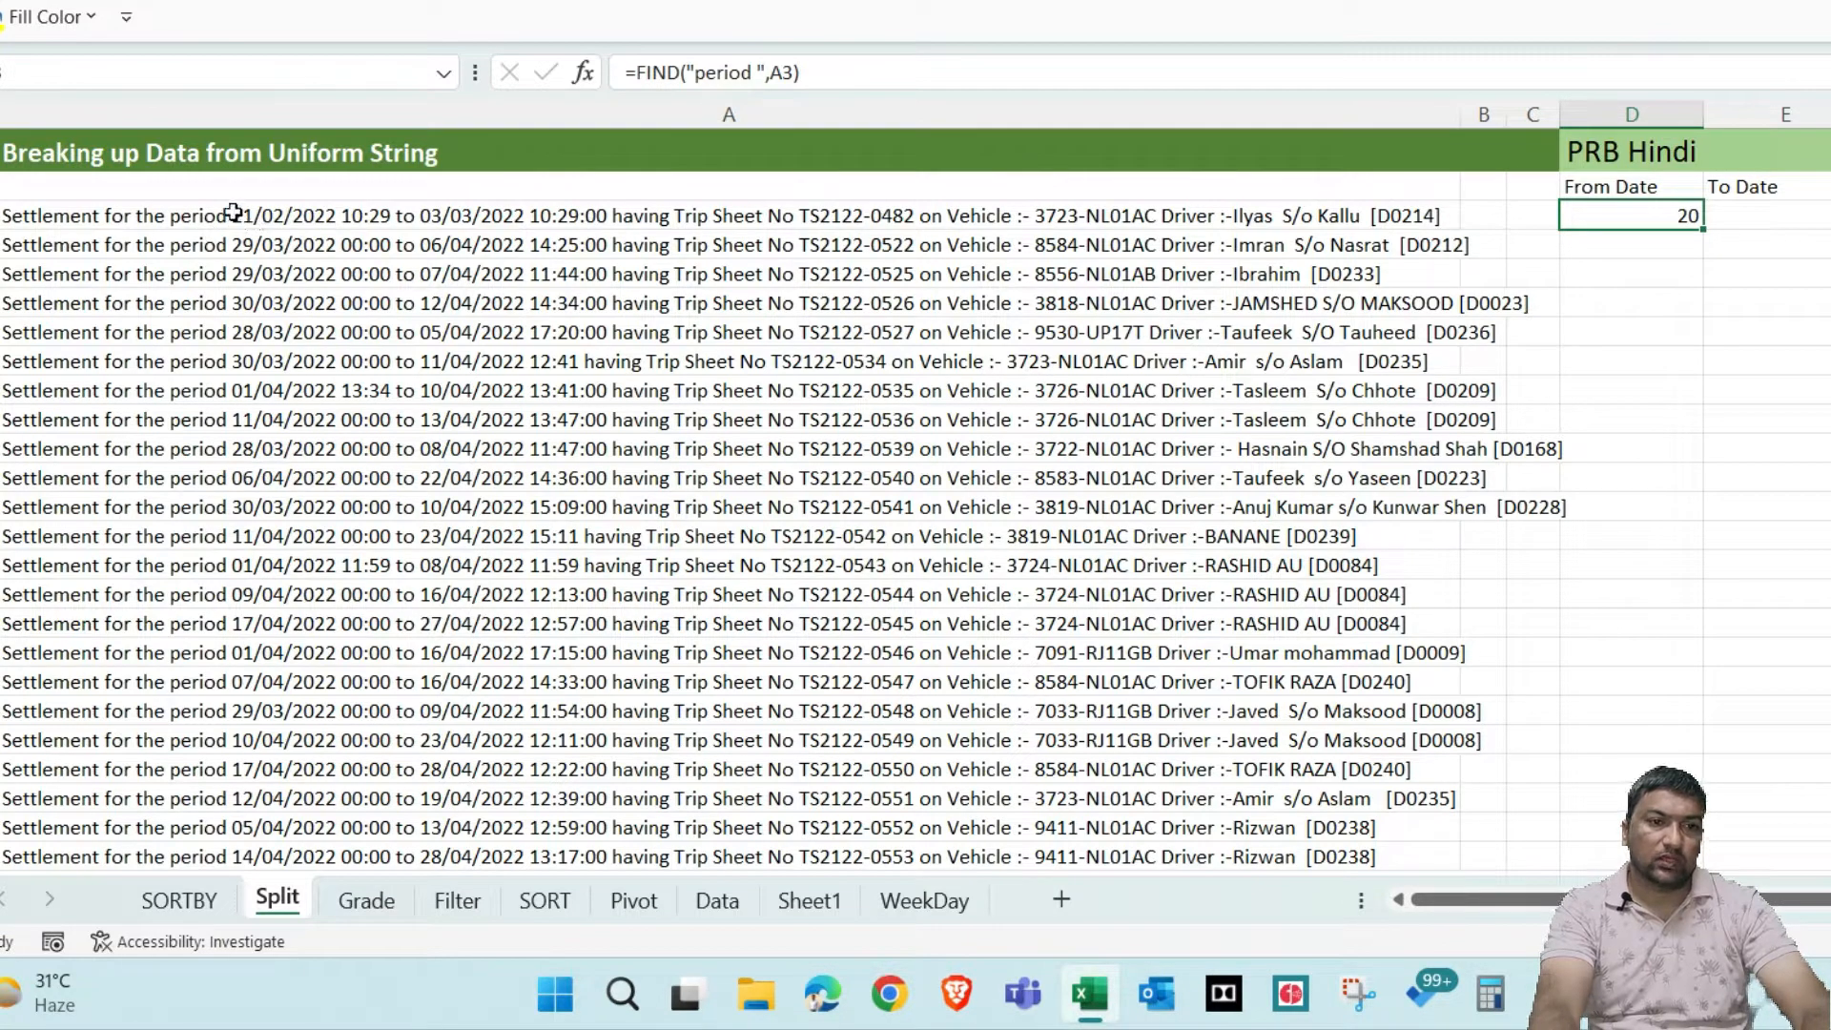
key(Down)
key(Up)
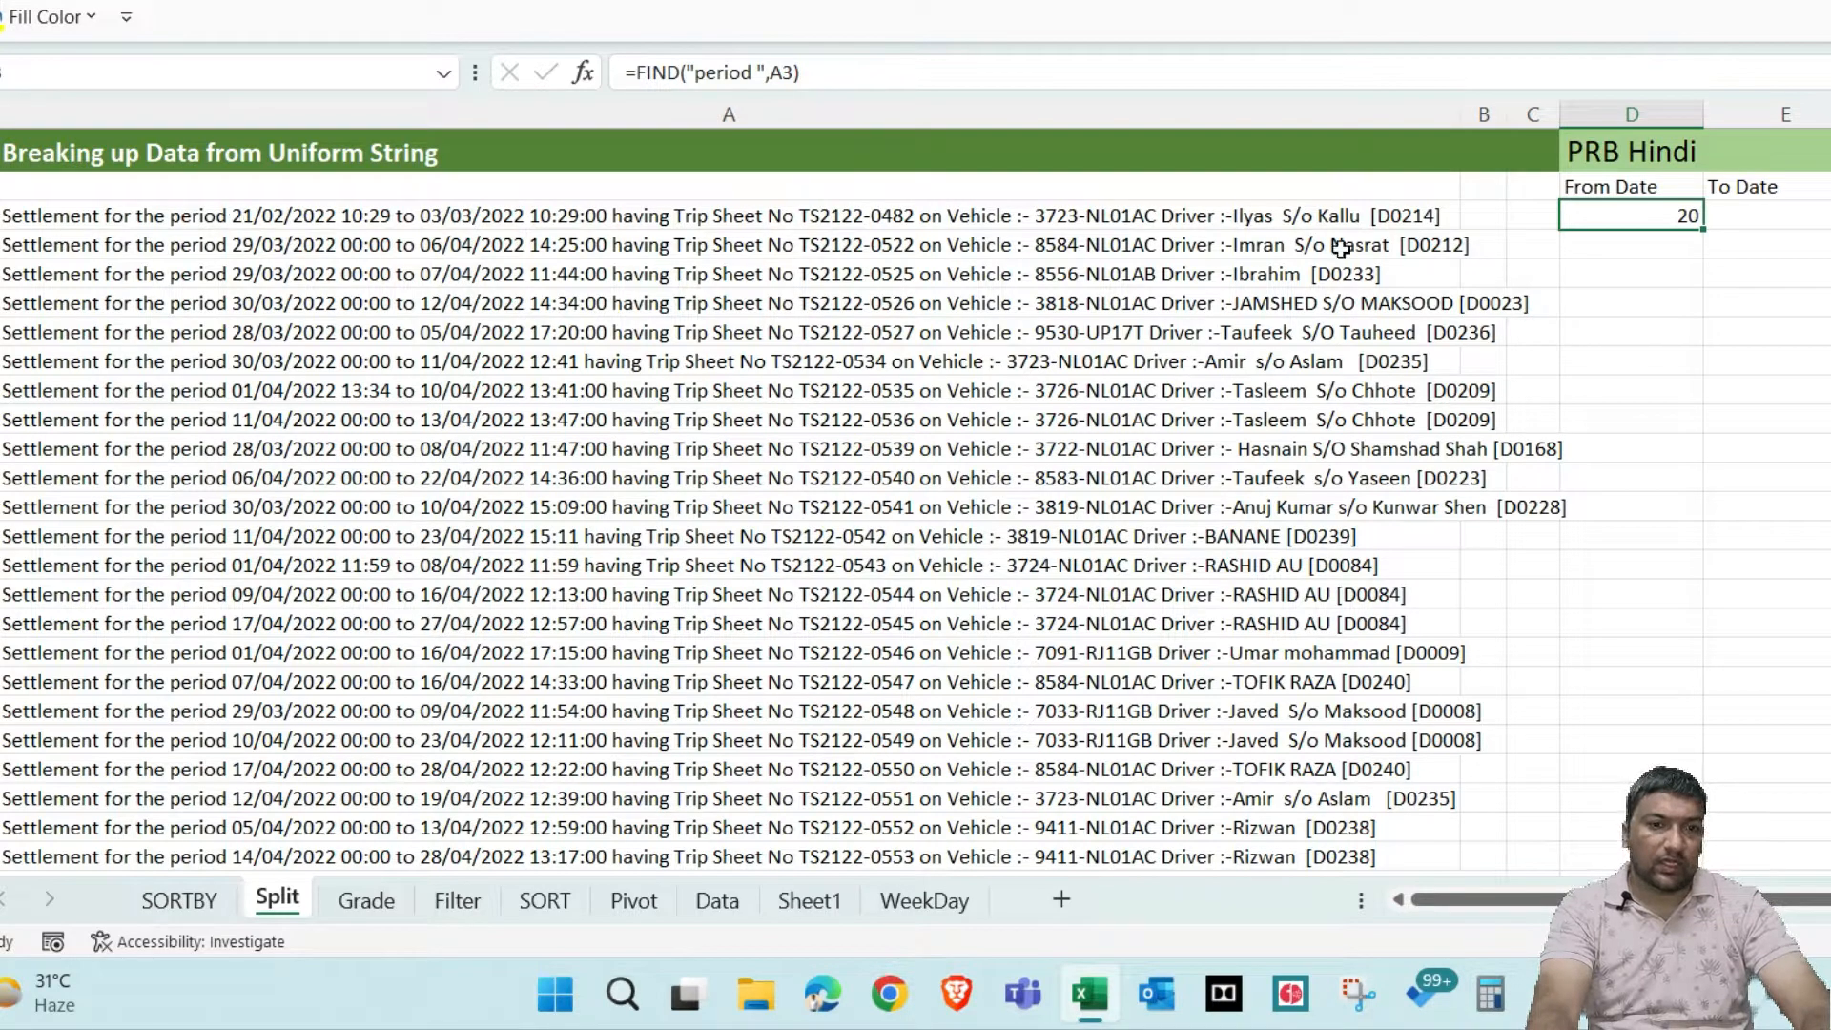
Repeat D3's FIND formula in D4, still referring to A3, with the search text changed to "21/"
key(F2)
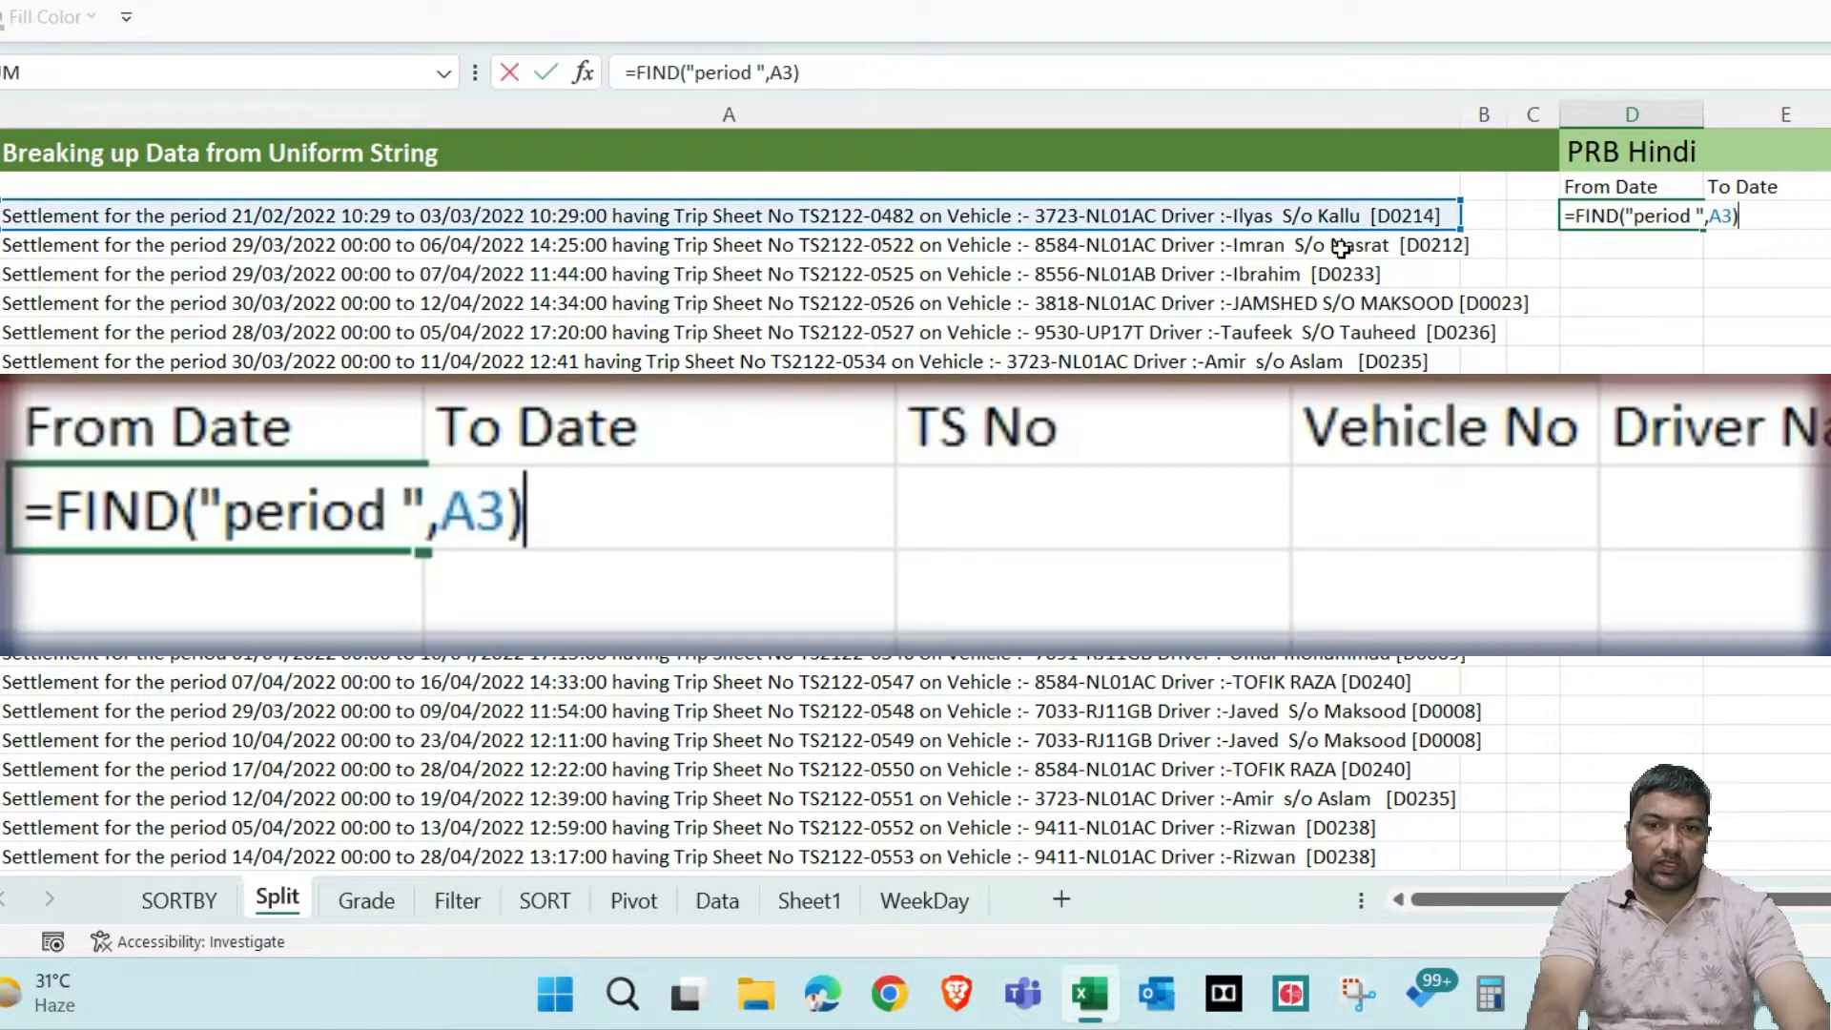
key(Escape)
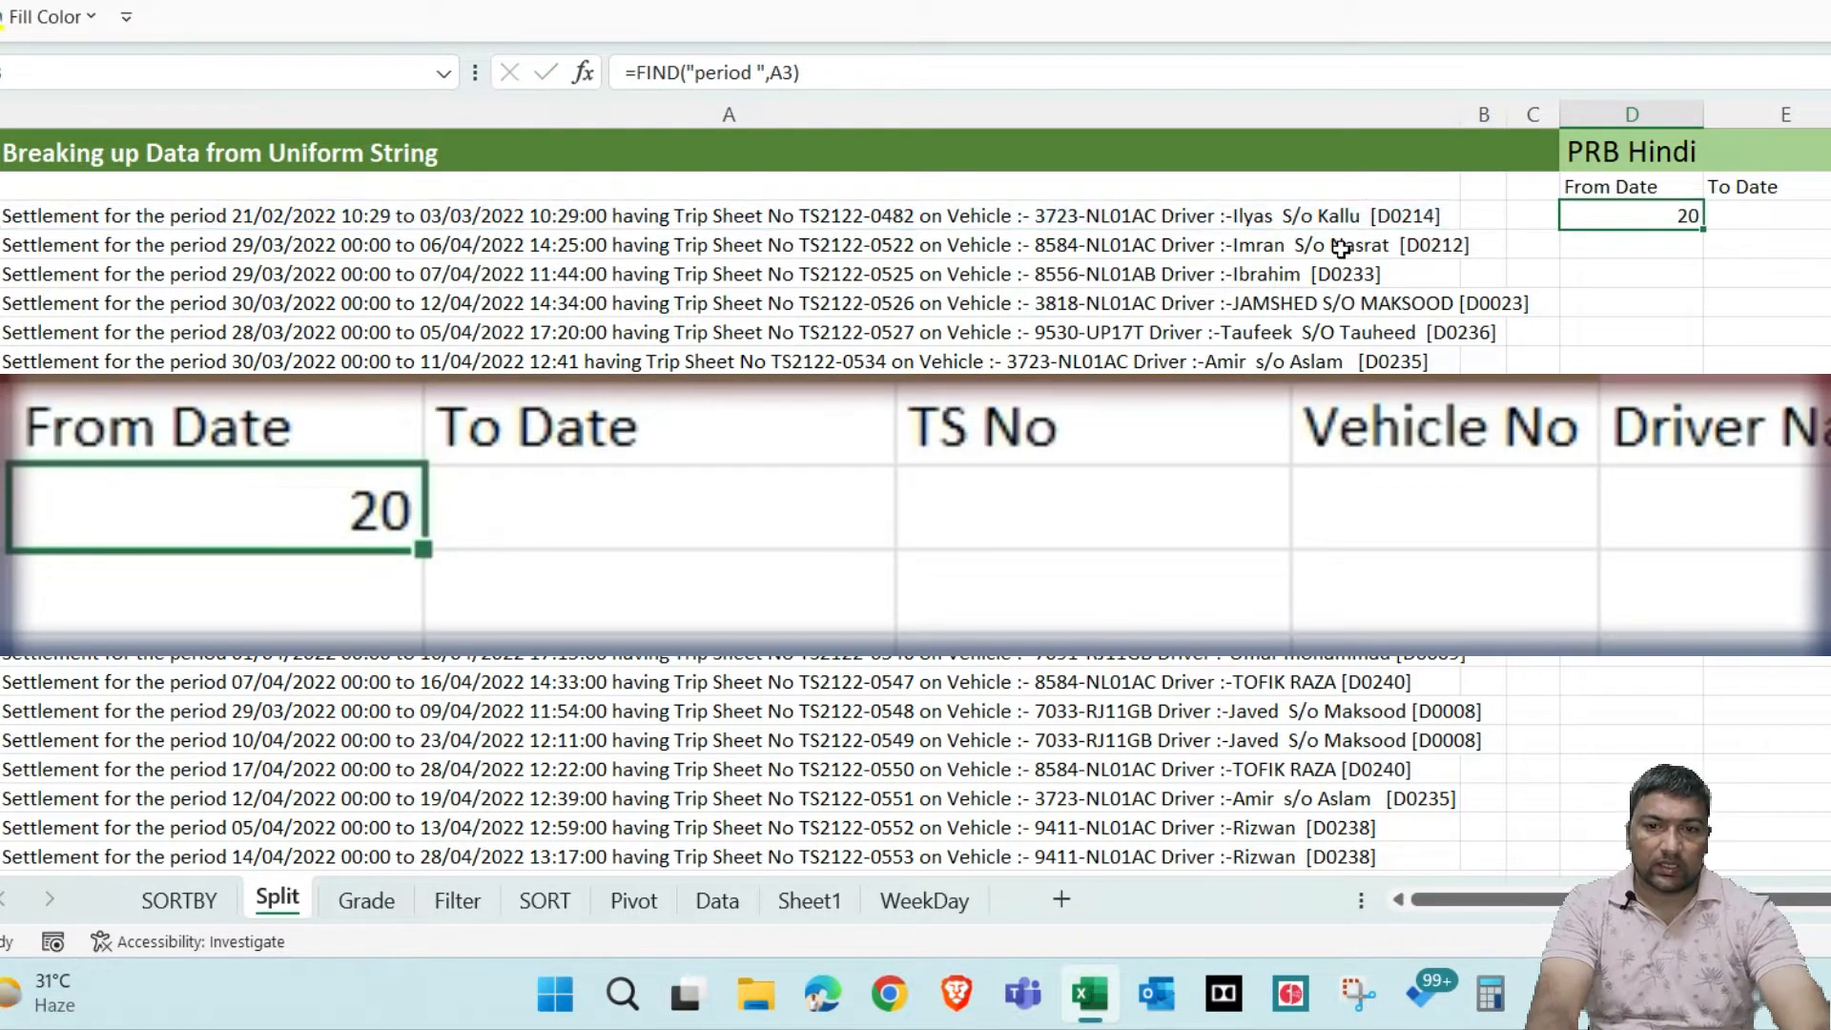
key(F2)
key(Escape)
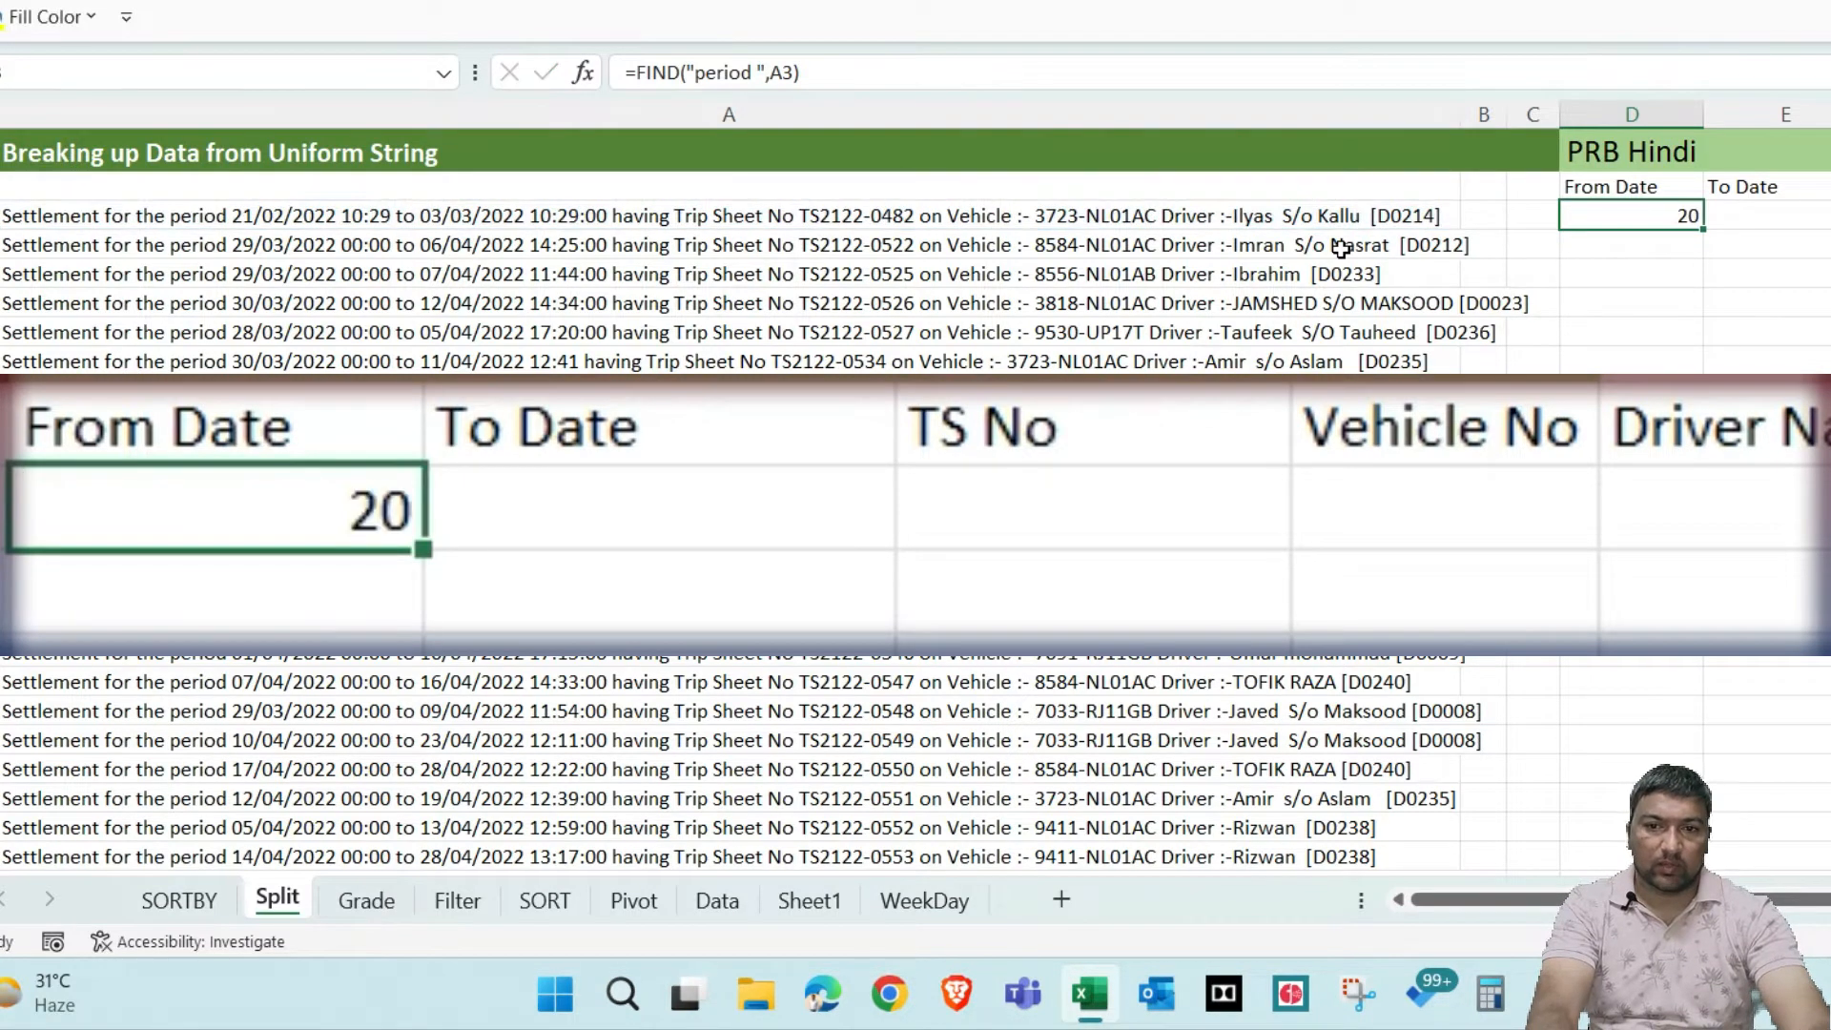
key(Down)
key(ctrl+apostrophe)
key(Left)
key(Left)
key(Left)
key(Left)
key(Left)
key(Left)
key(Left)
key(Right)
key(ctrl+shift+Left)
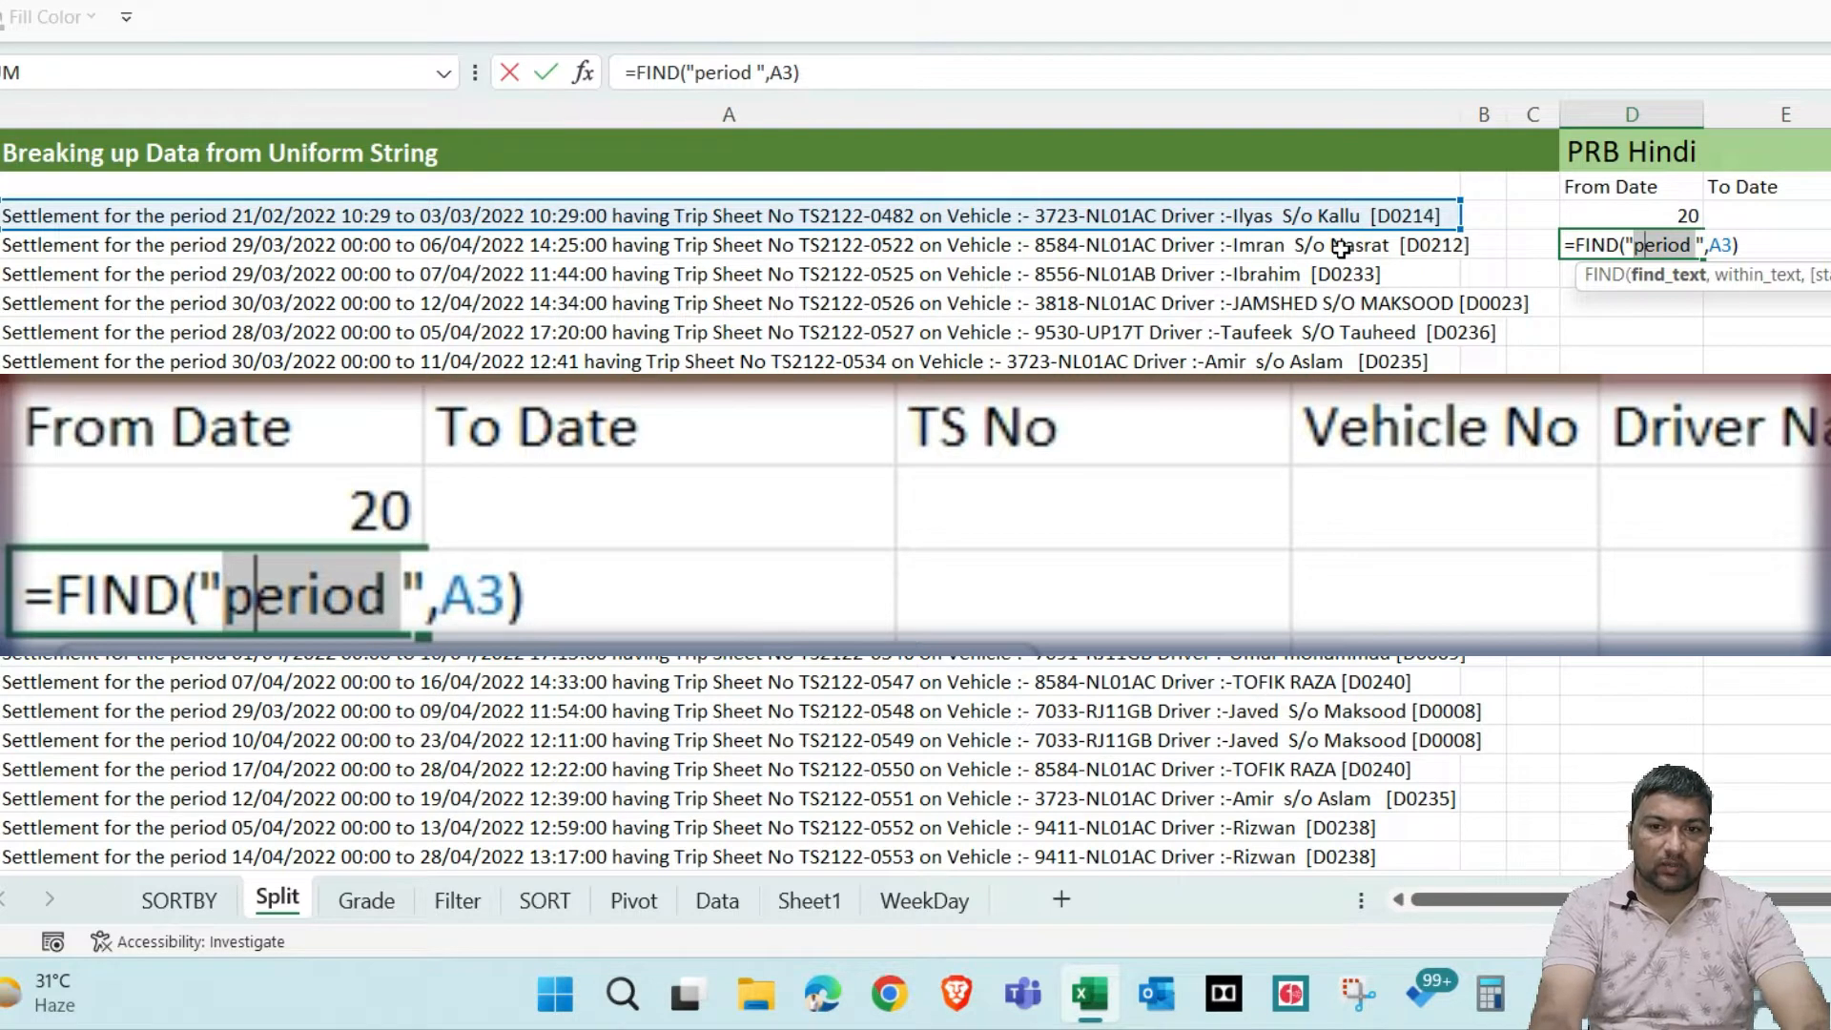
text(21/)
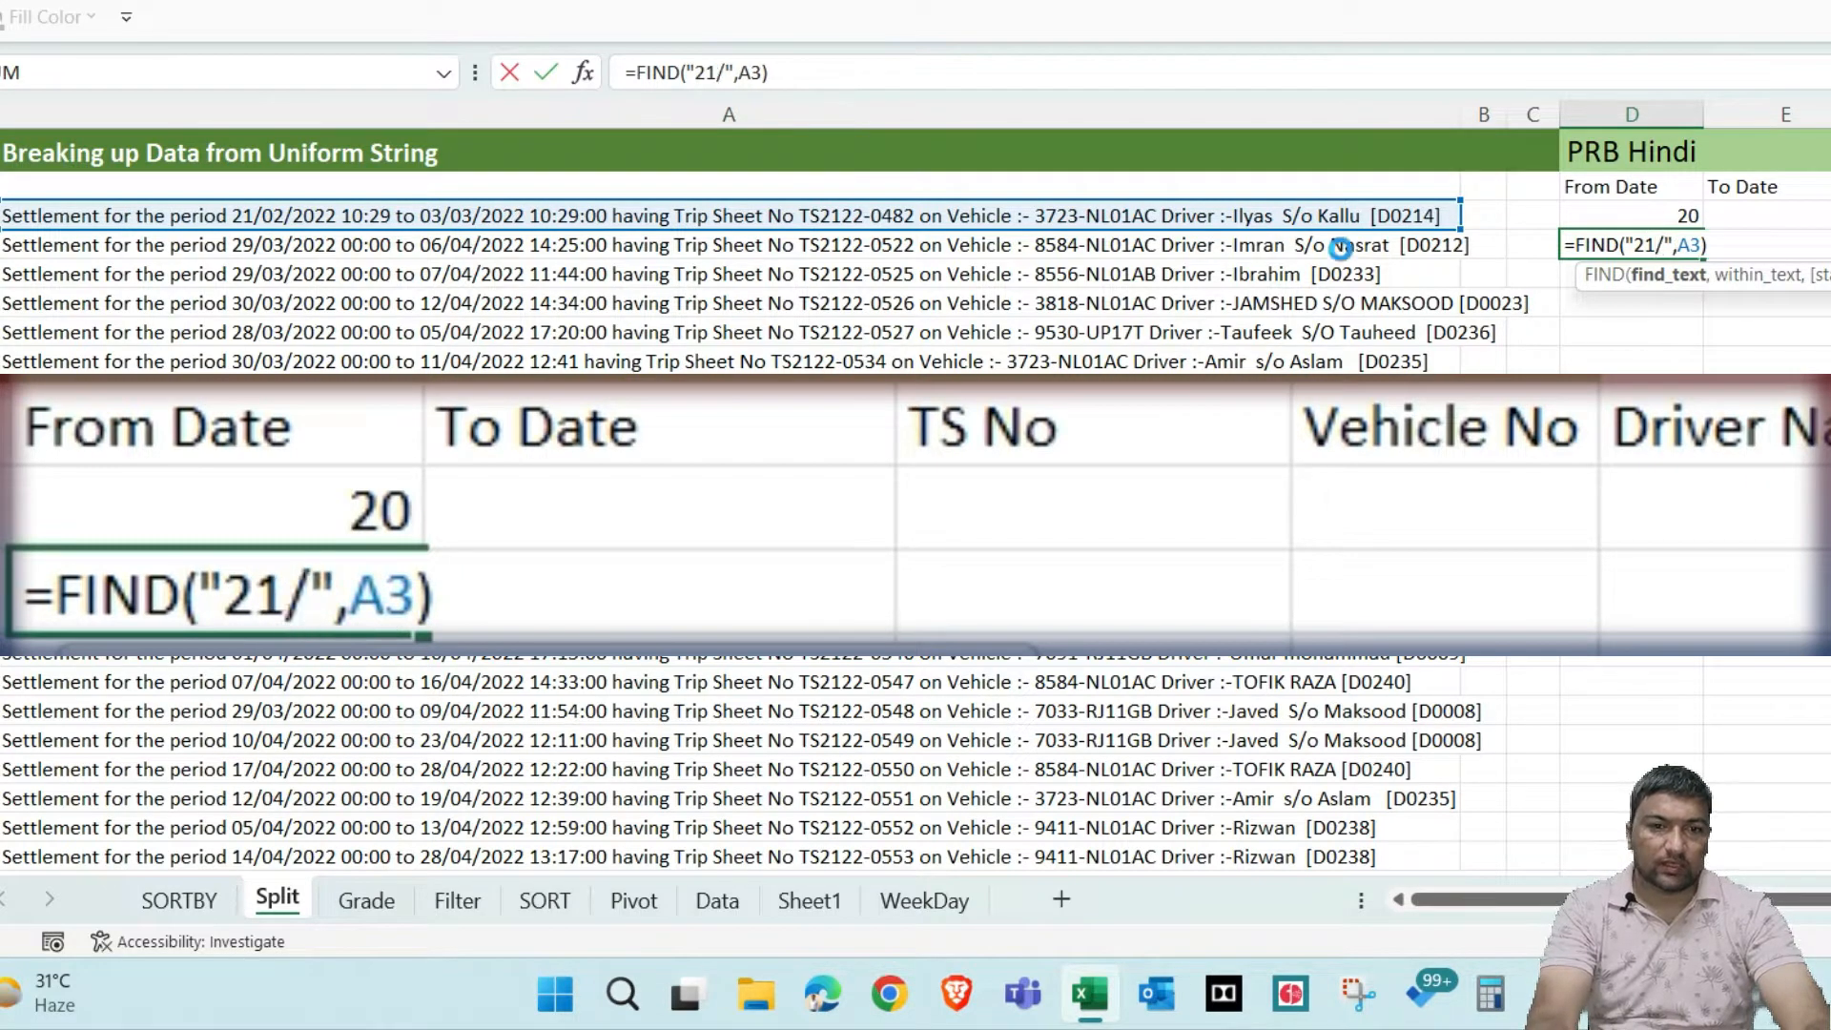
key(Return)
key(Up)
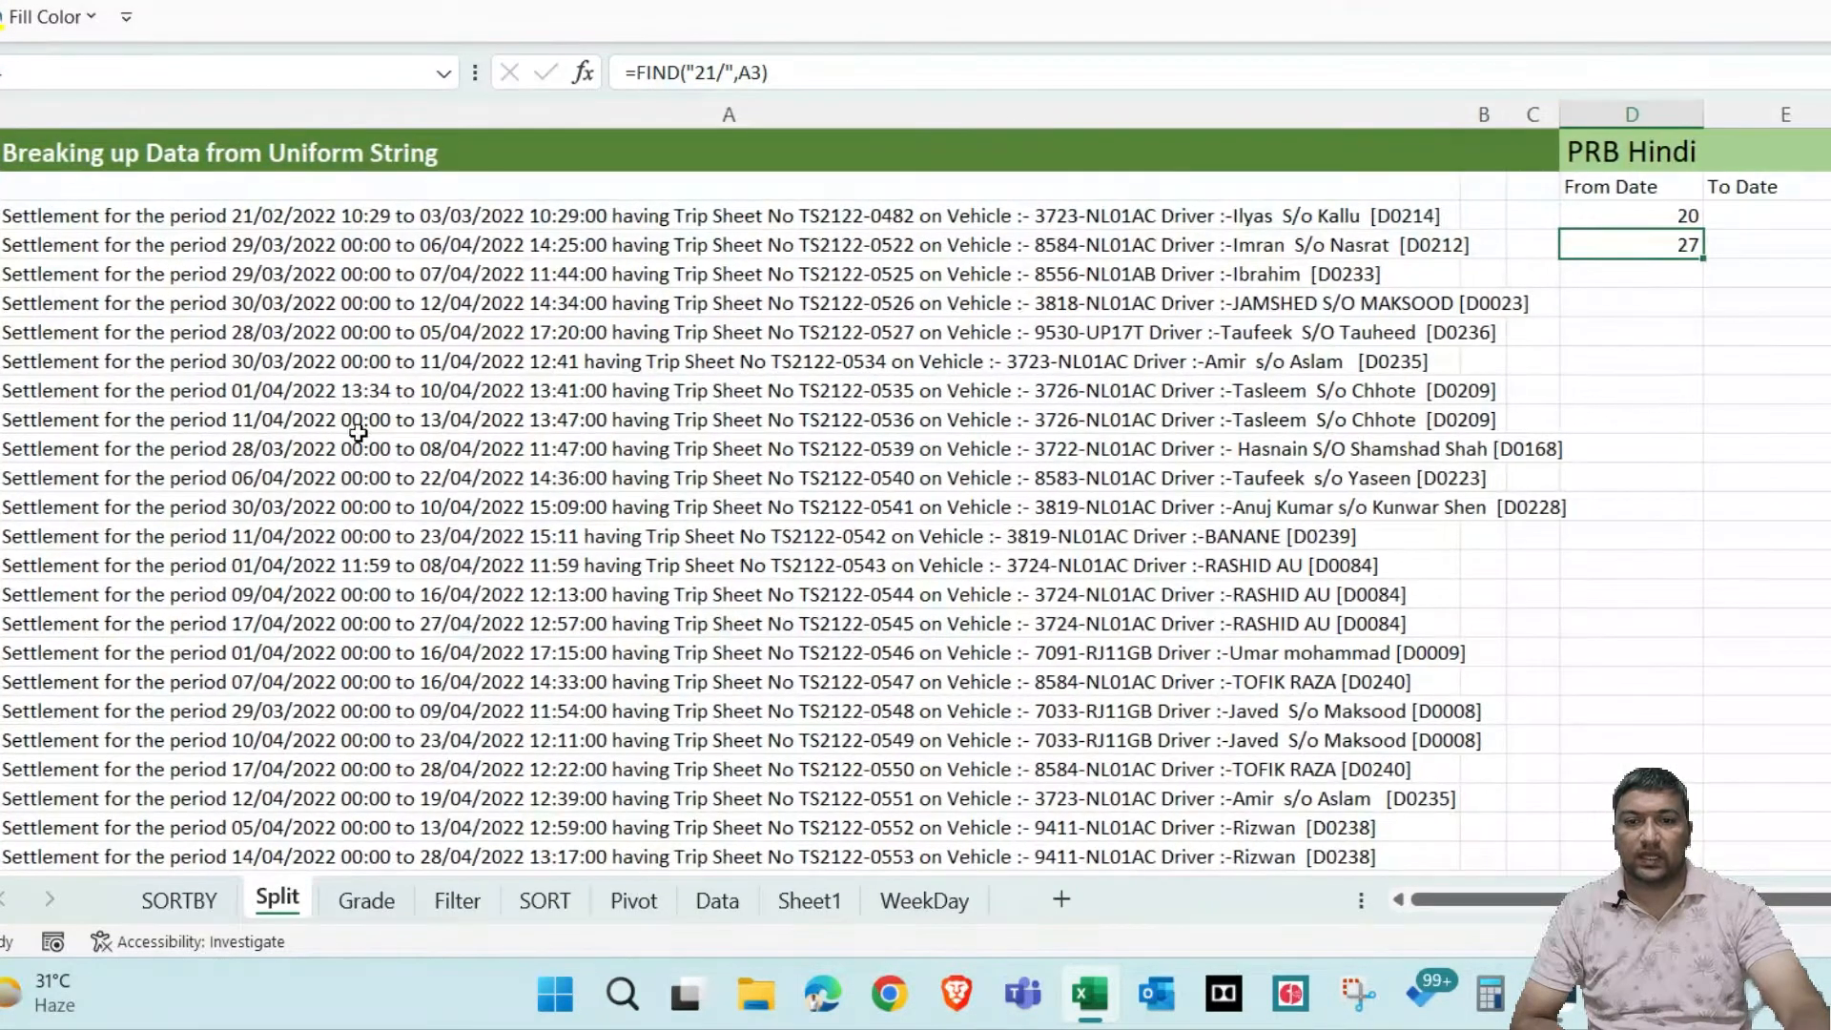
Compare the FIND results in D3 and D4 with "period" and the start date and time in A3, using temporary pen marks
click(1763, 250)
click(1660, 225)
click(1676, 247)
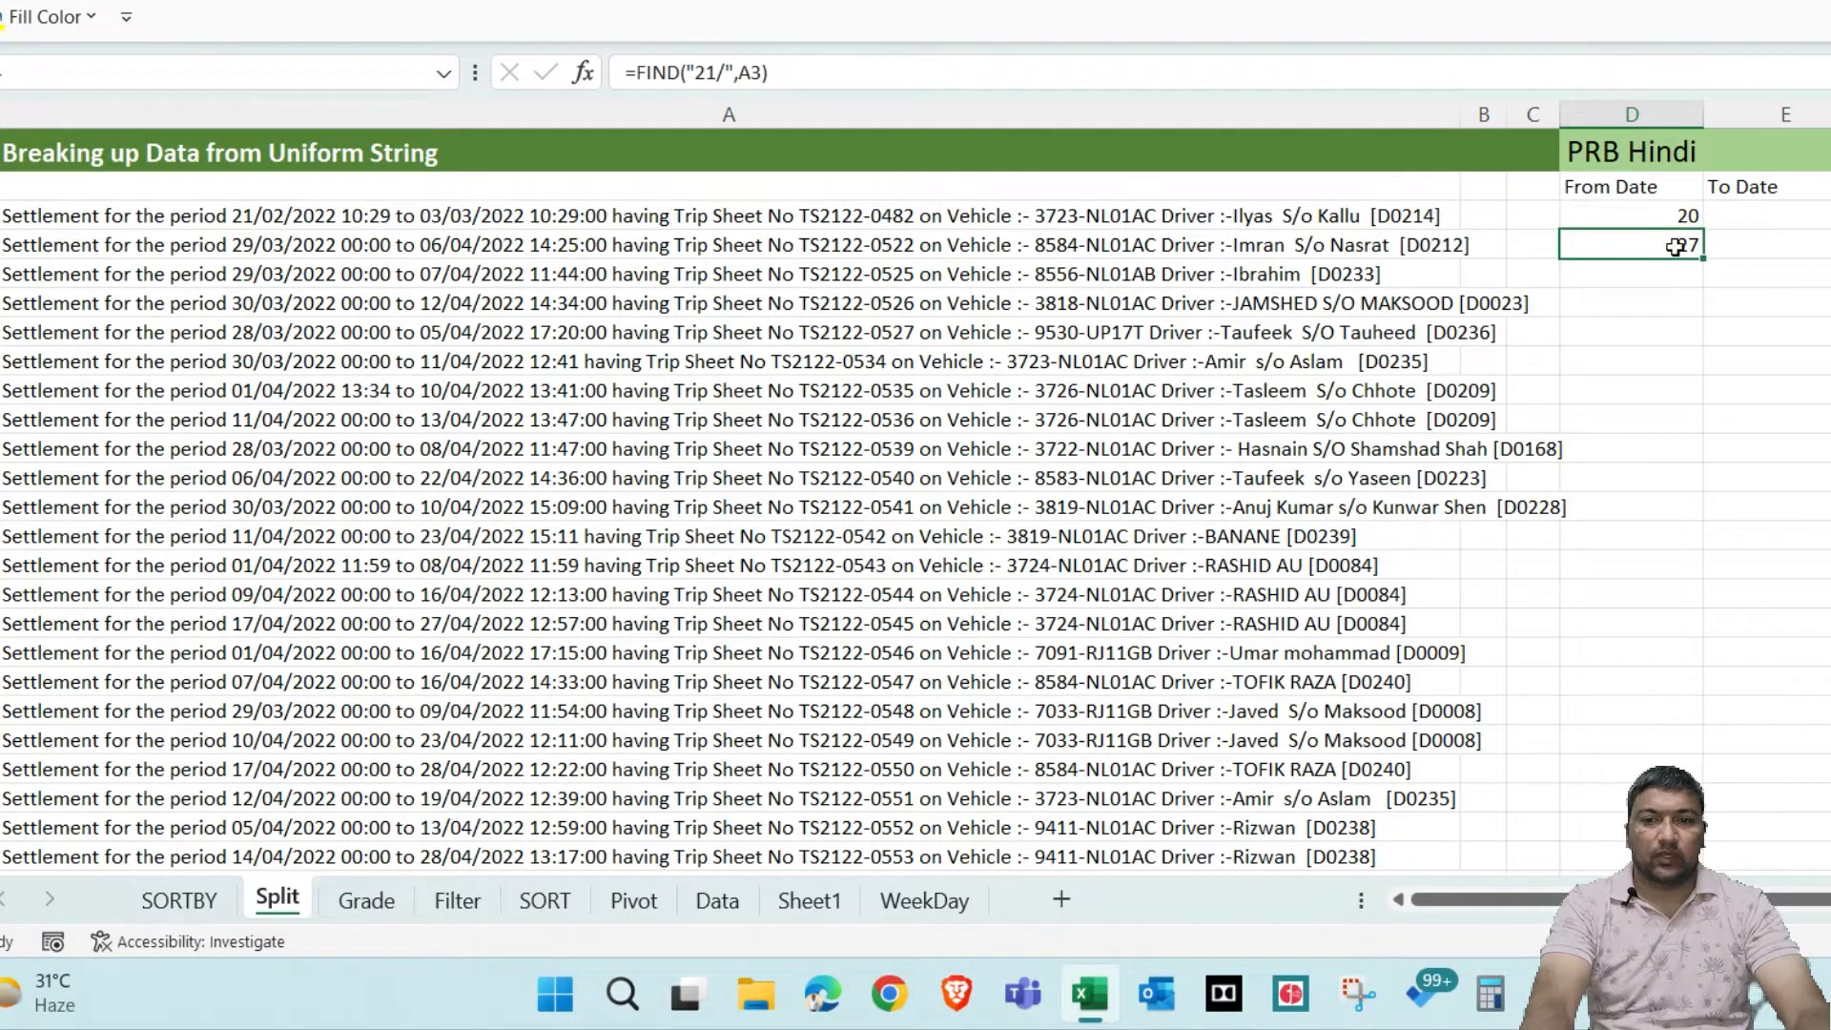
key(Up)
key(Down)
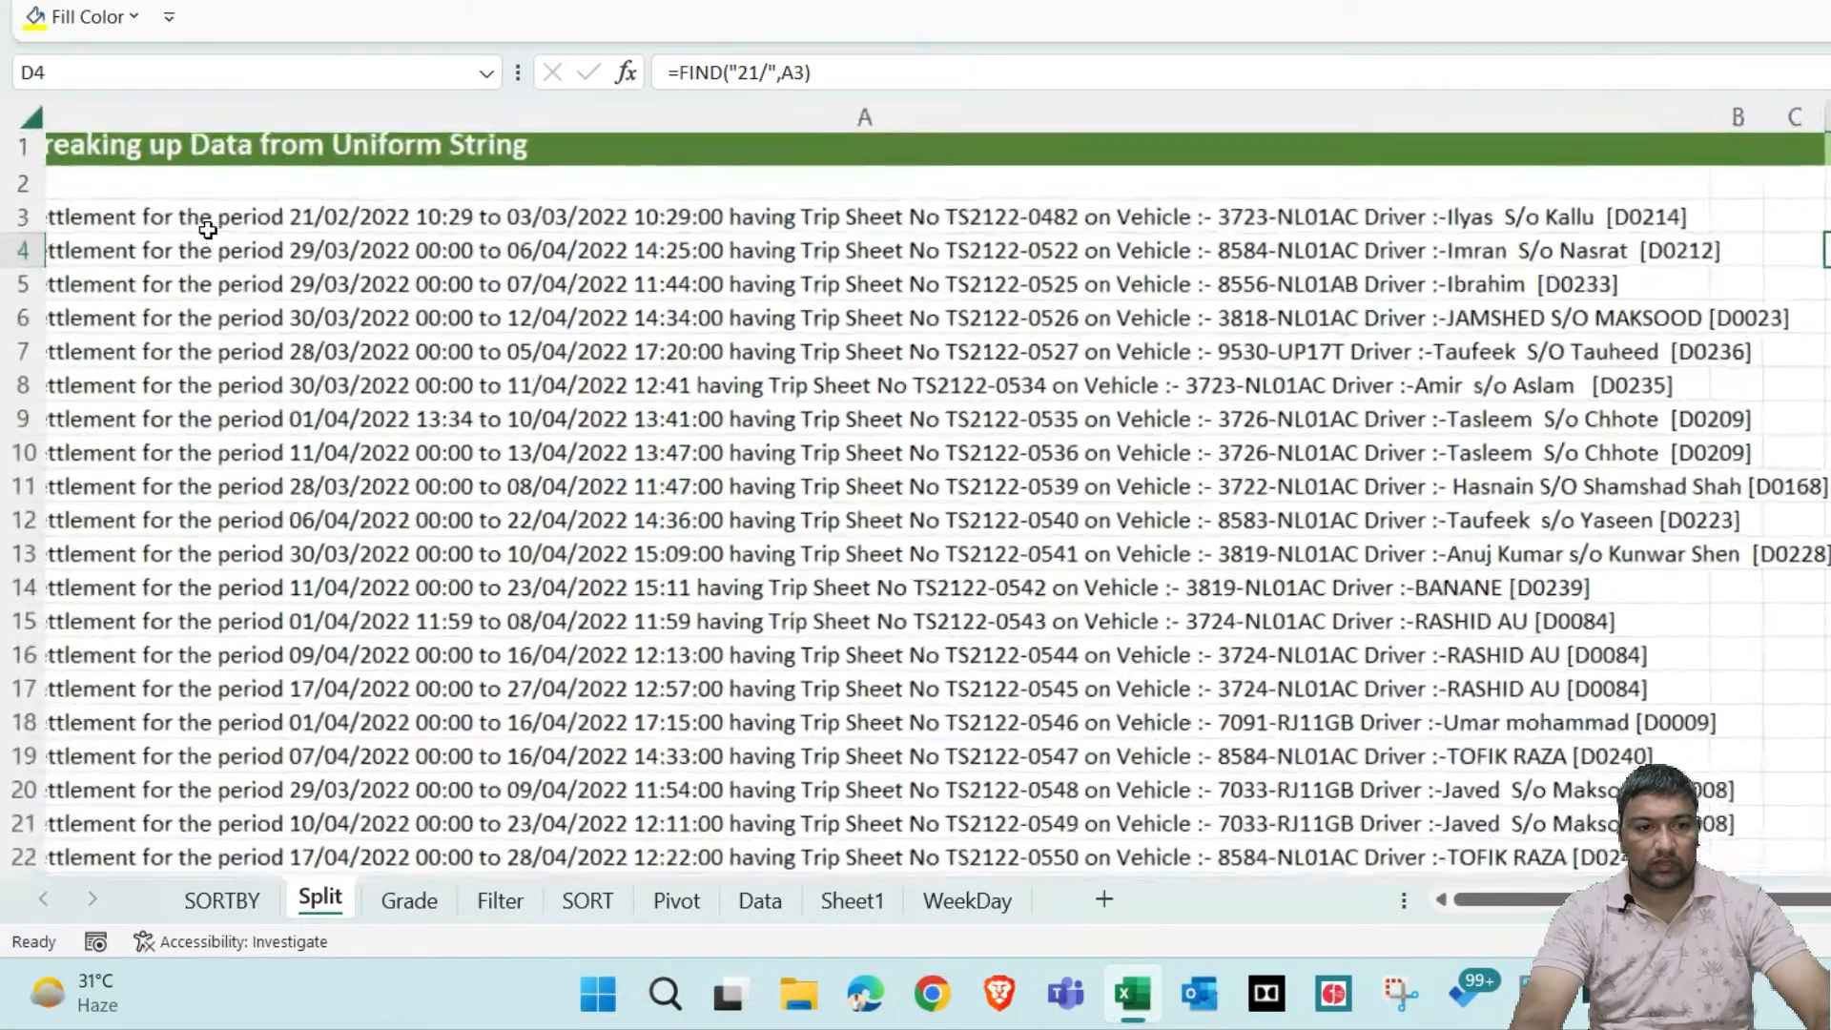
scroll(165, 230, up, 5)
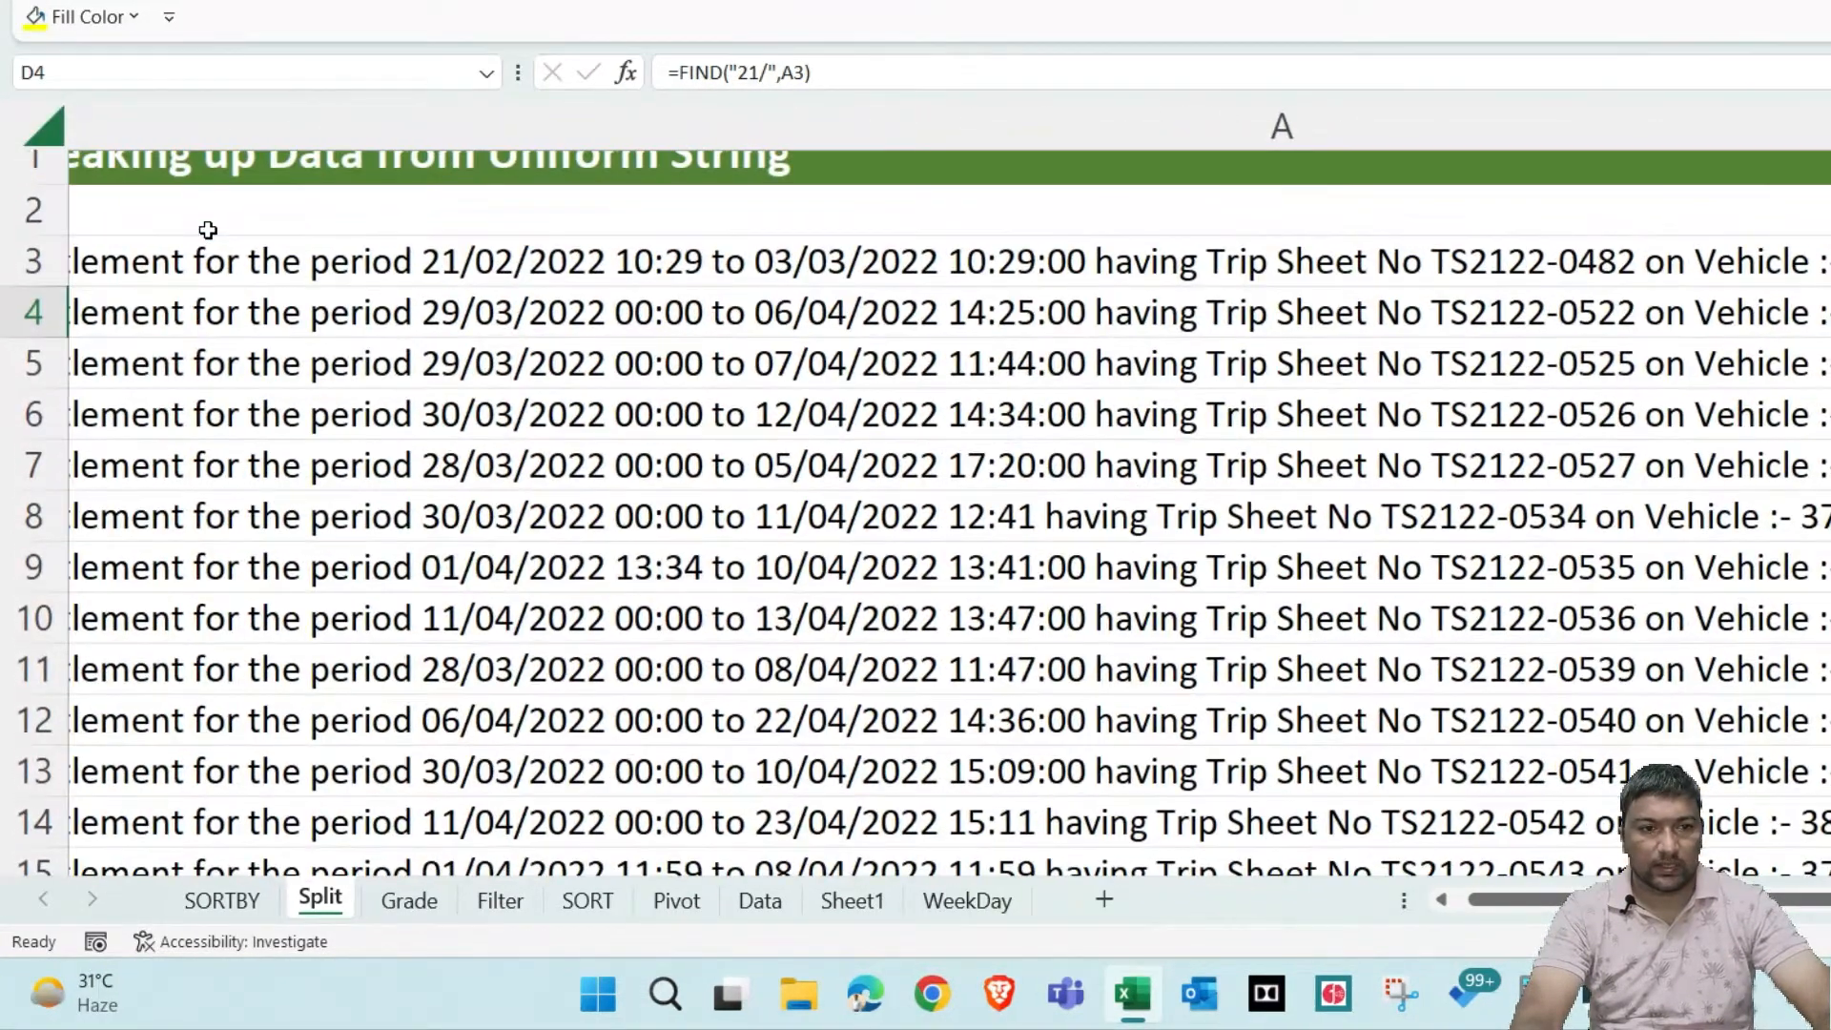
scroll(208, 230, up, 1)
drag(311, 325, 417, 316)
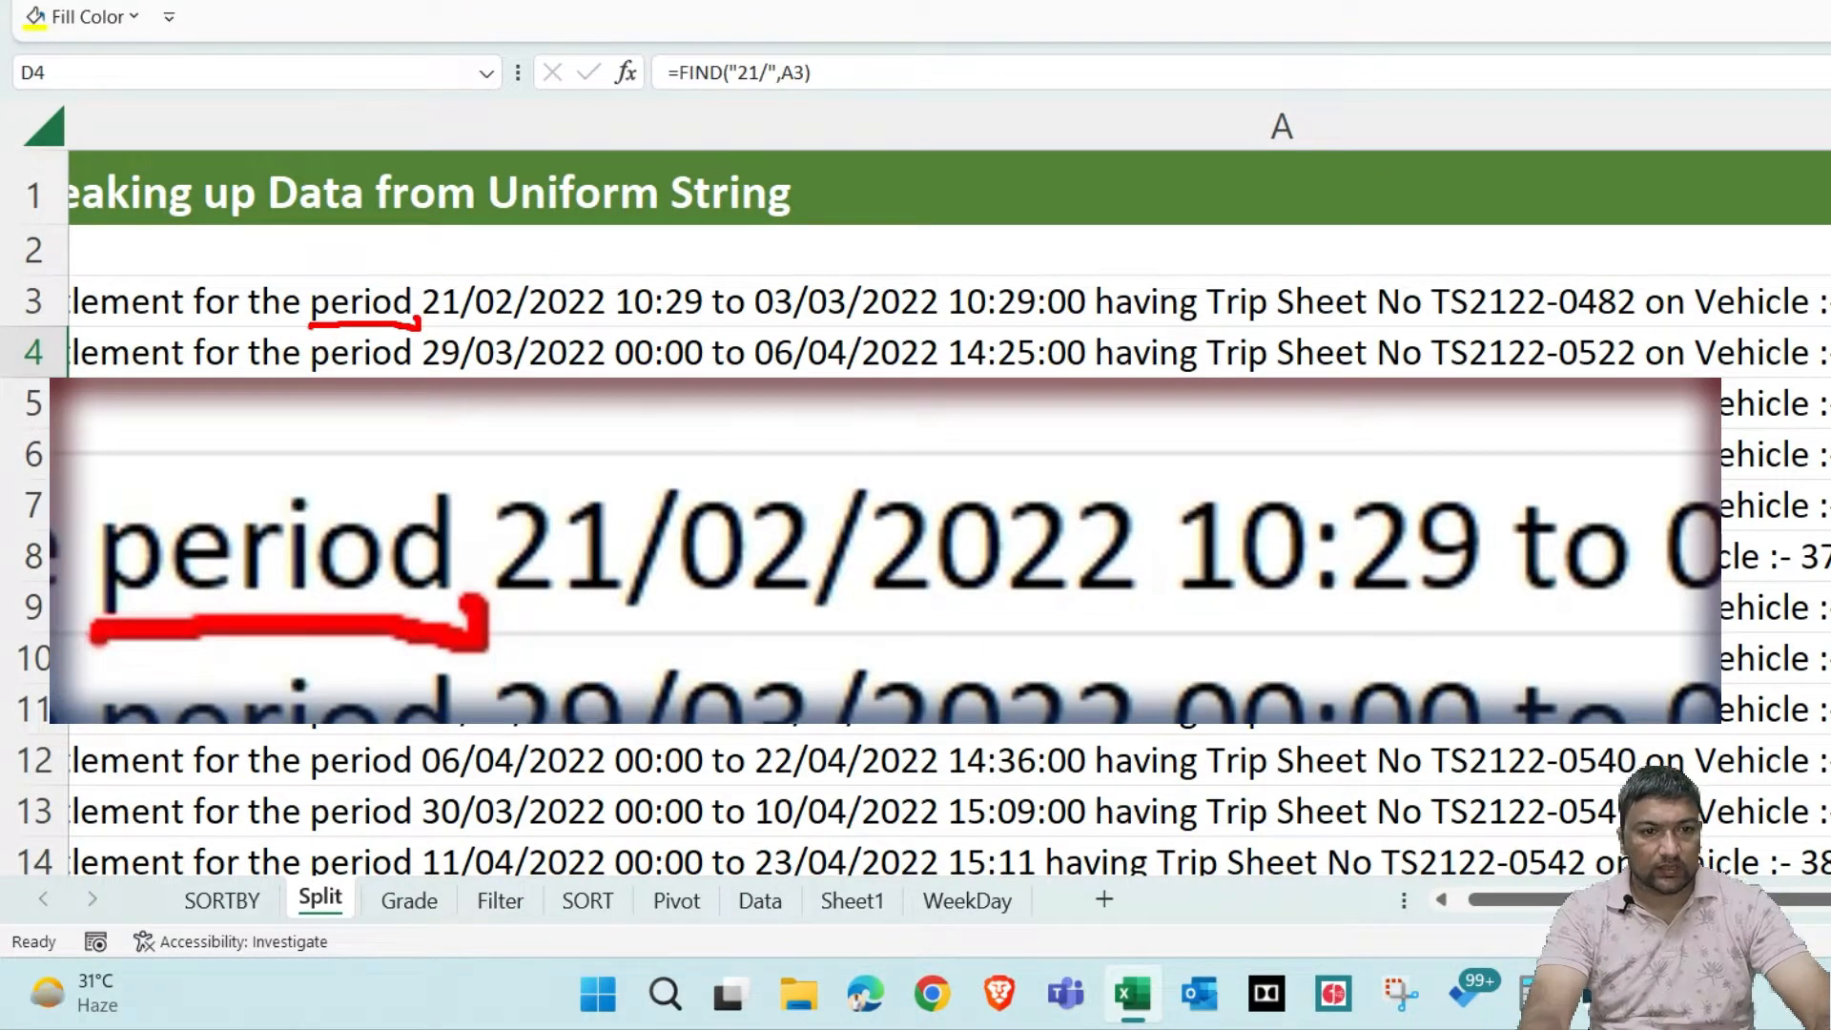
drag(311, 325, 303, 324)
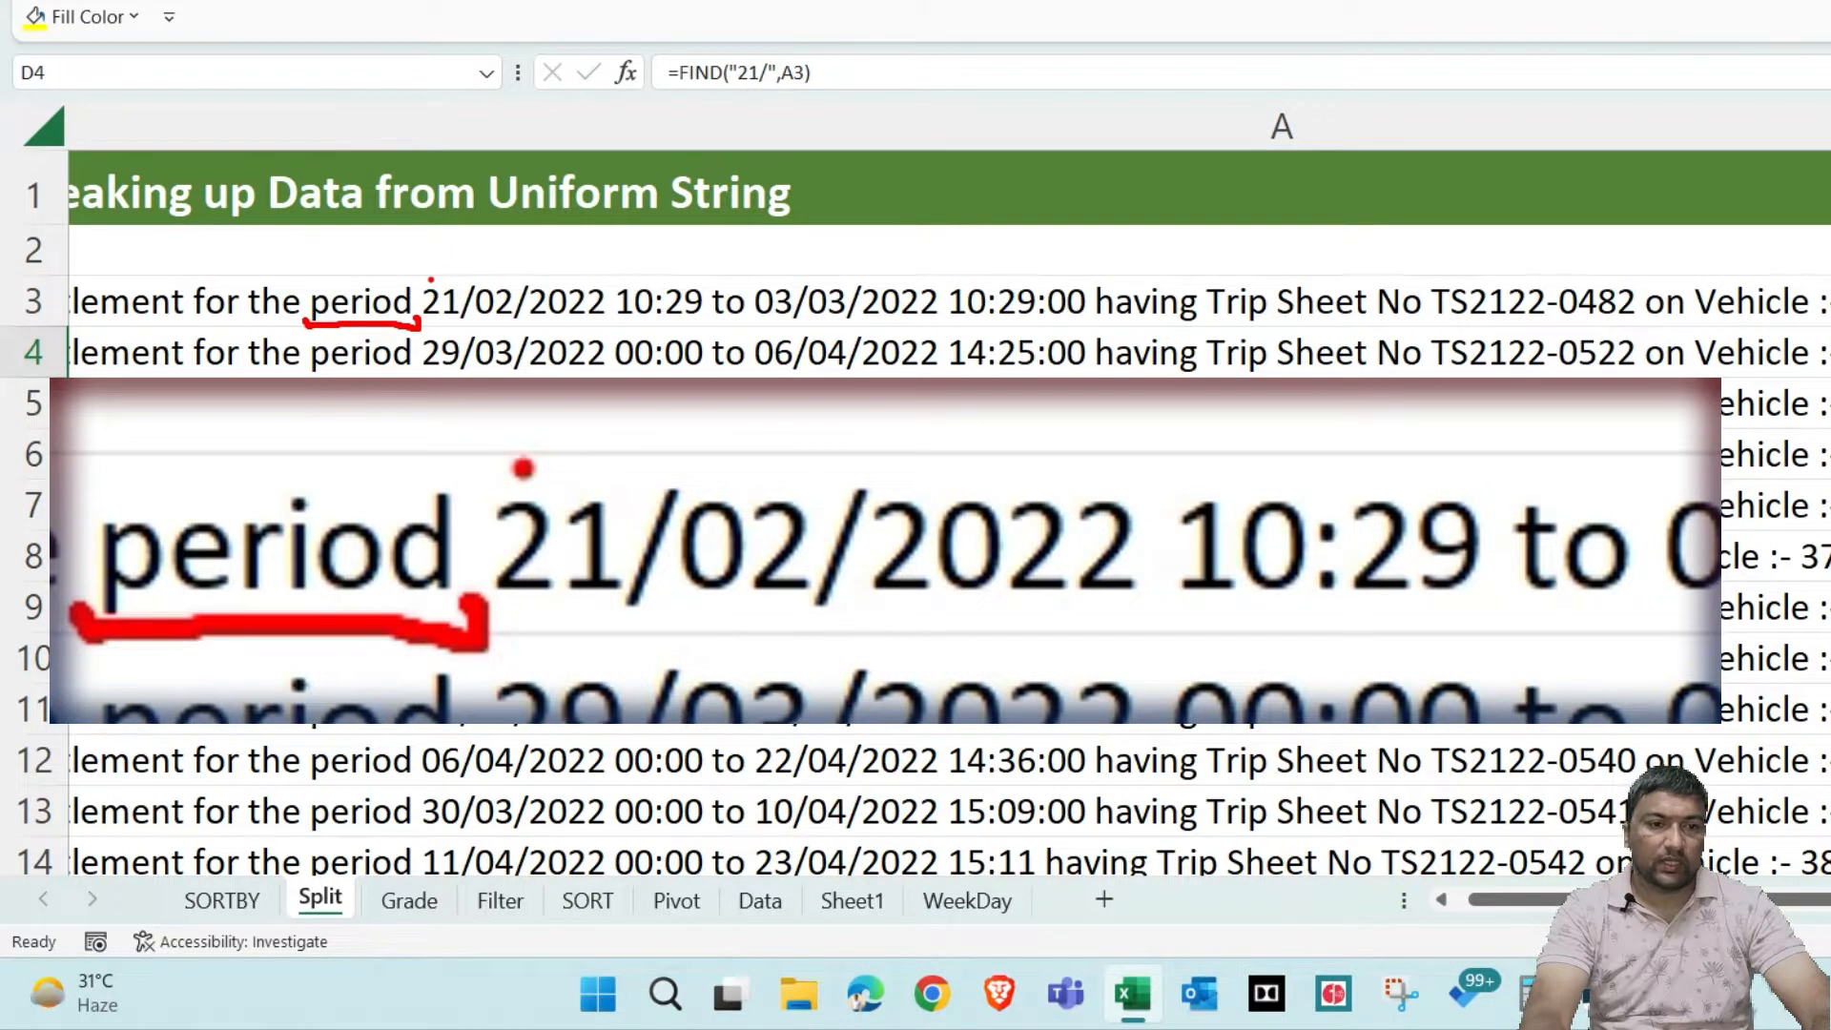
drag(431, 281, 610, 284)
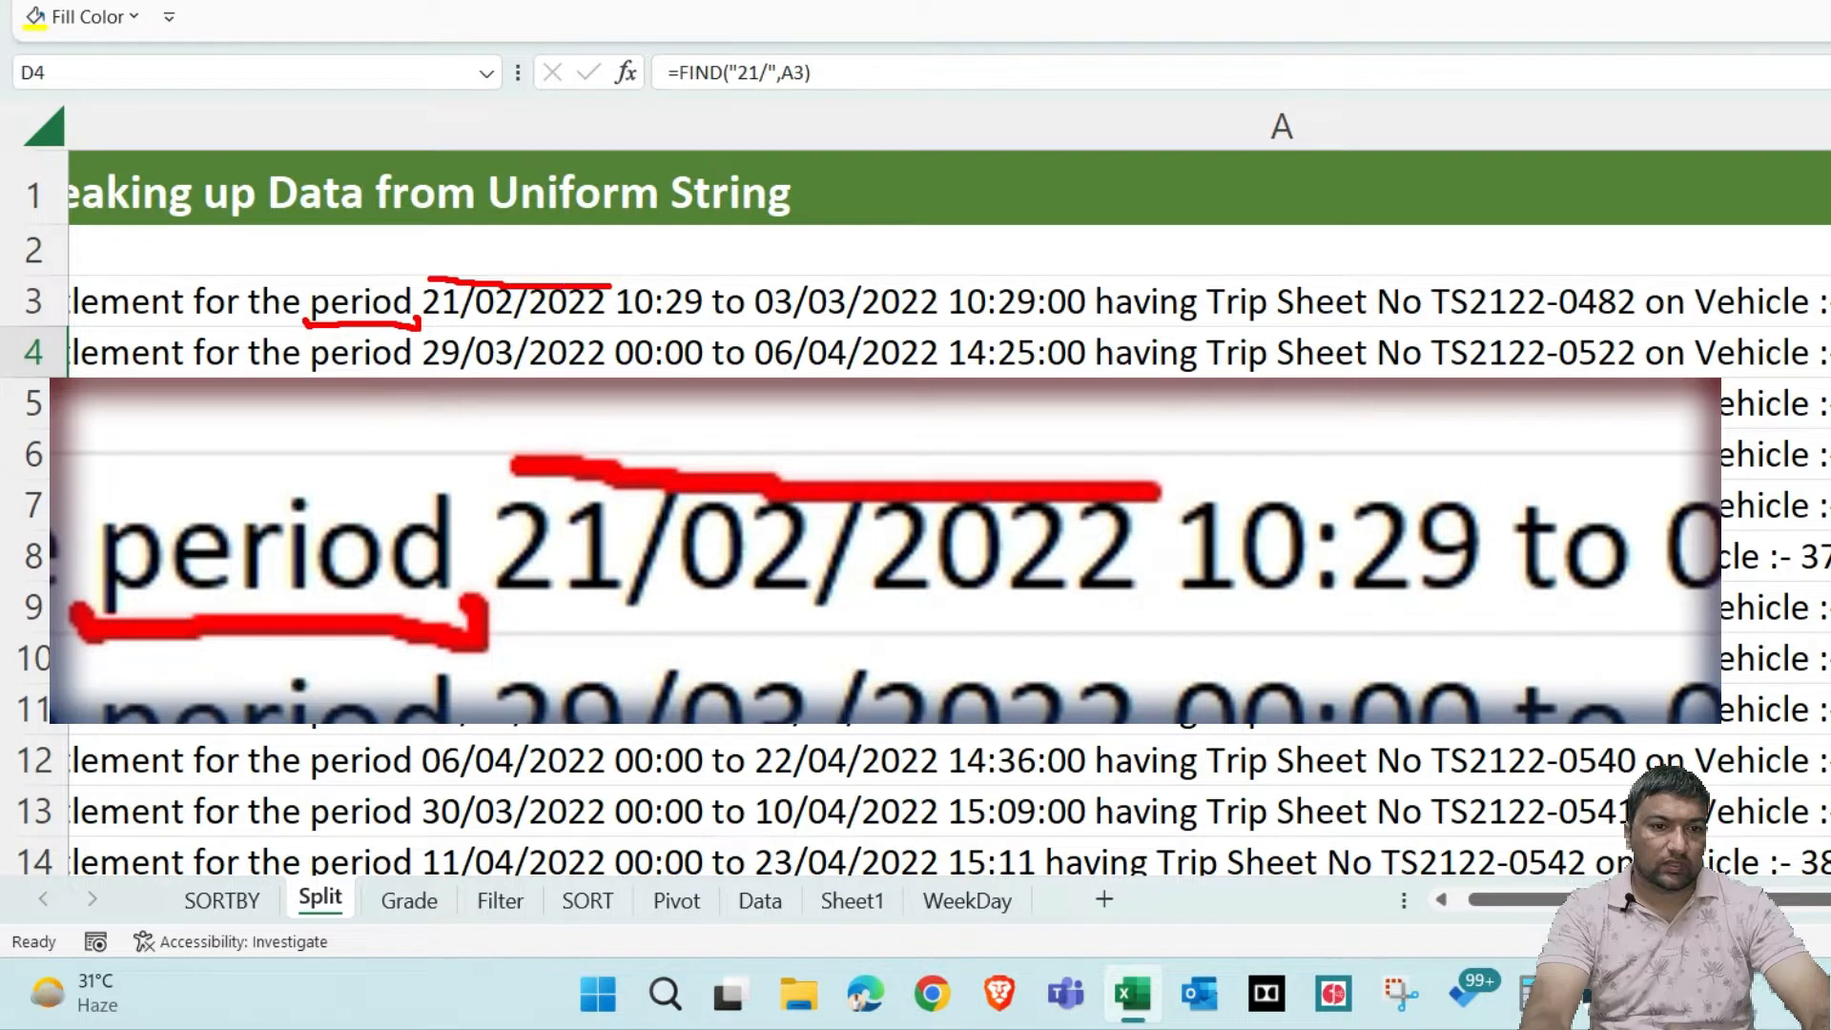
drag(611, 284, 706, 297)
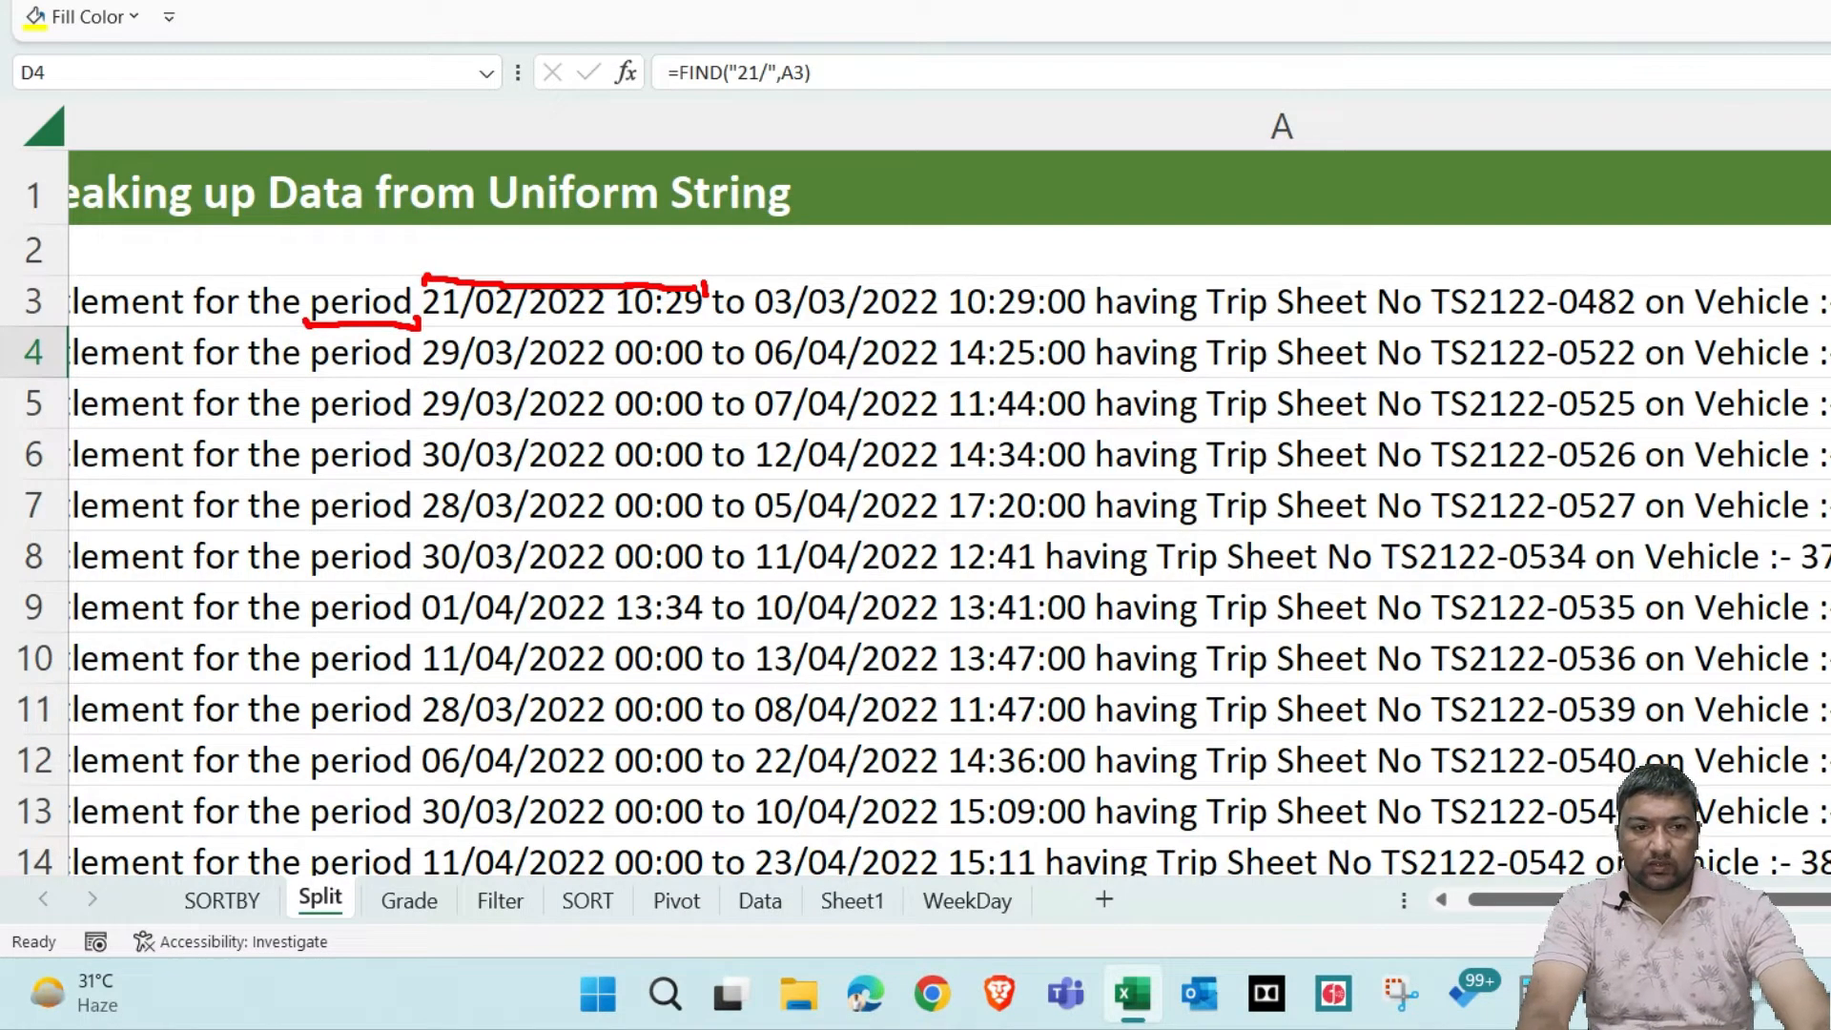
key(Escape)
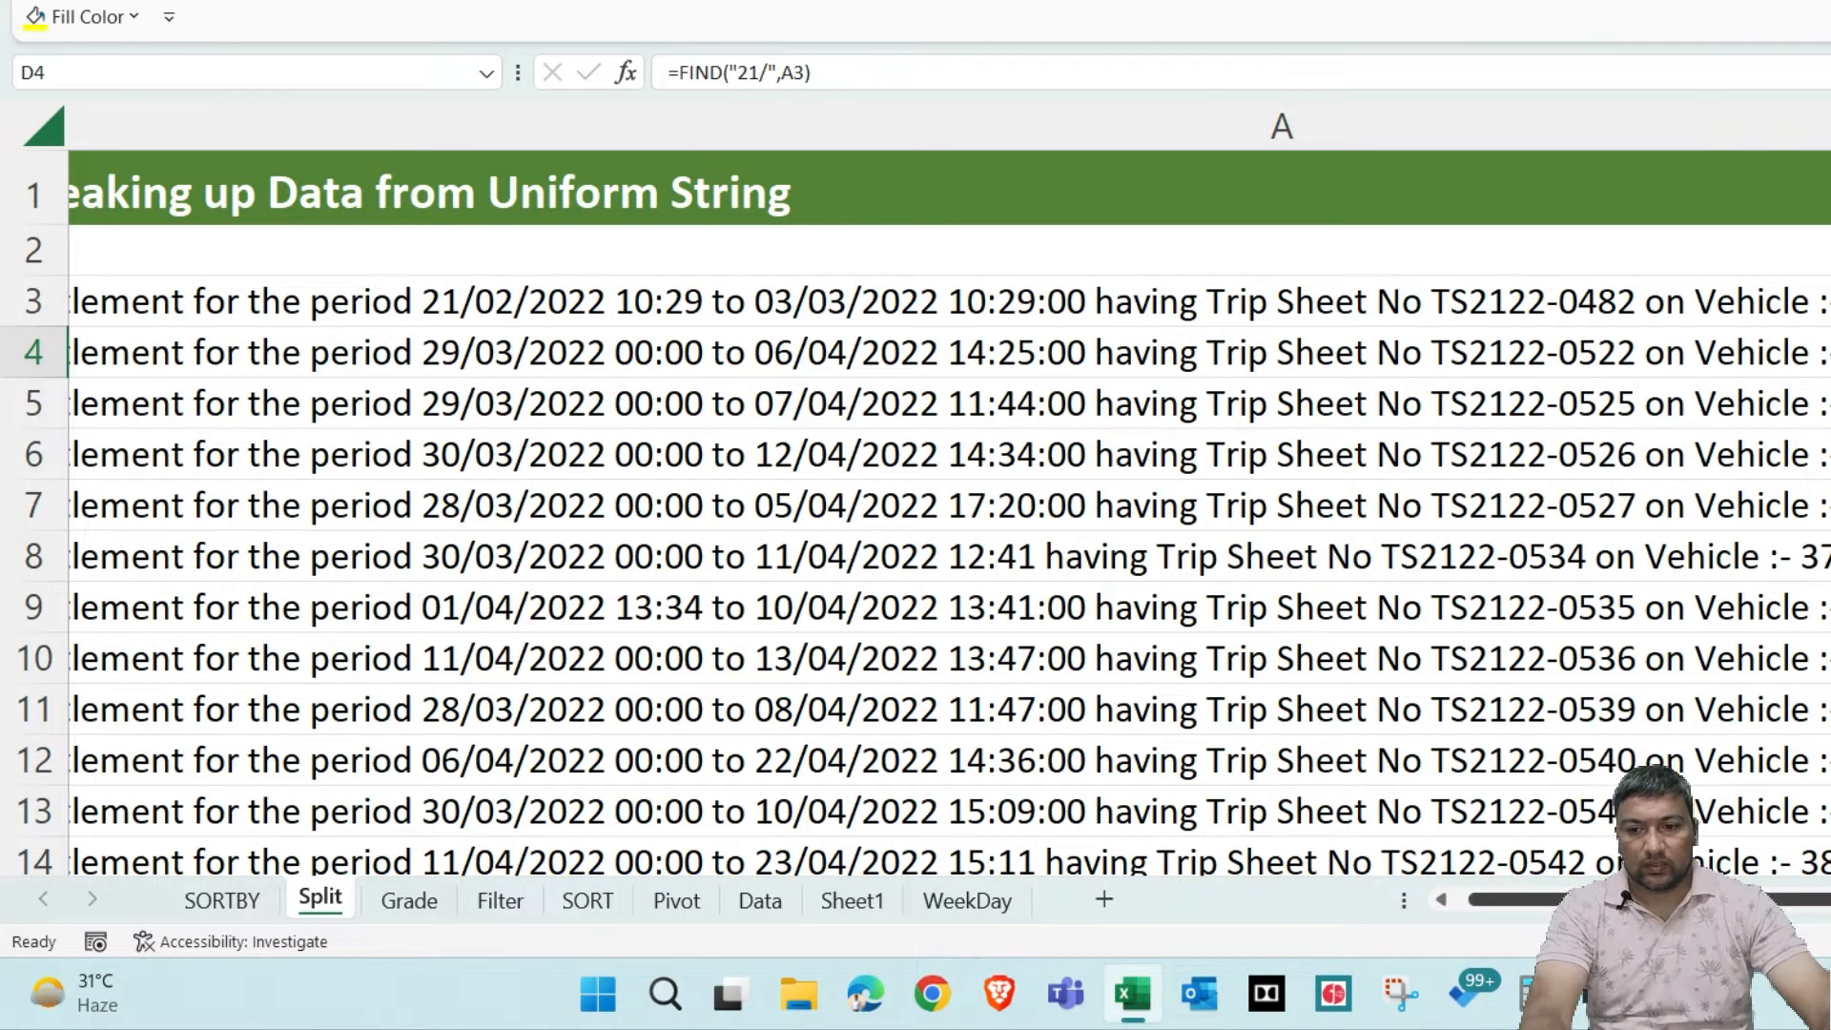
scroll(950, 515, down, 3)
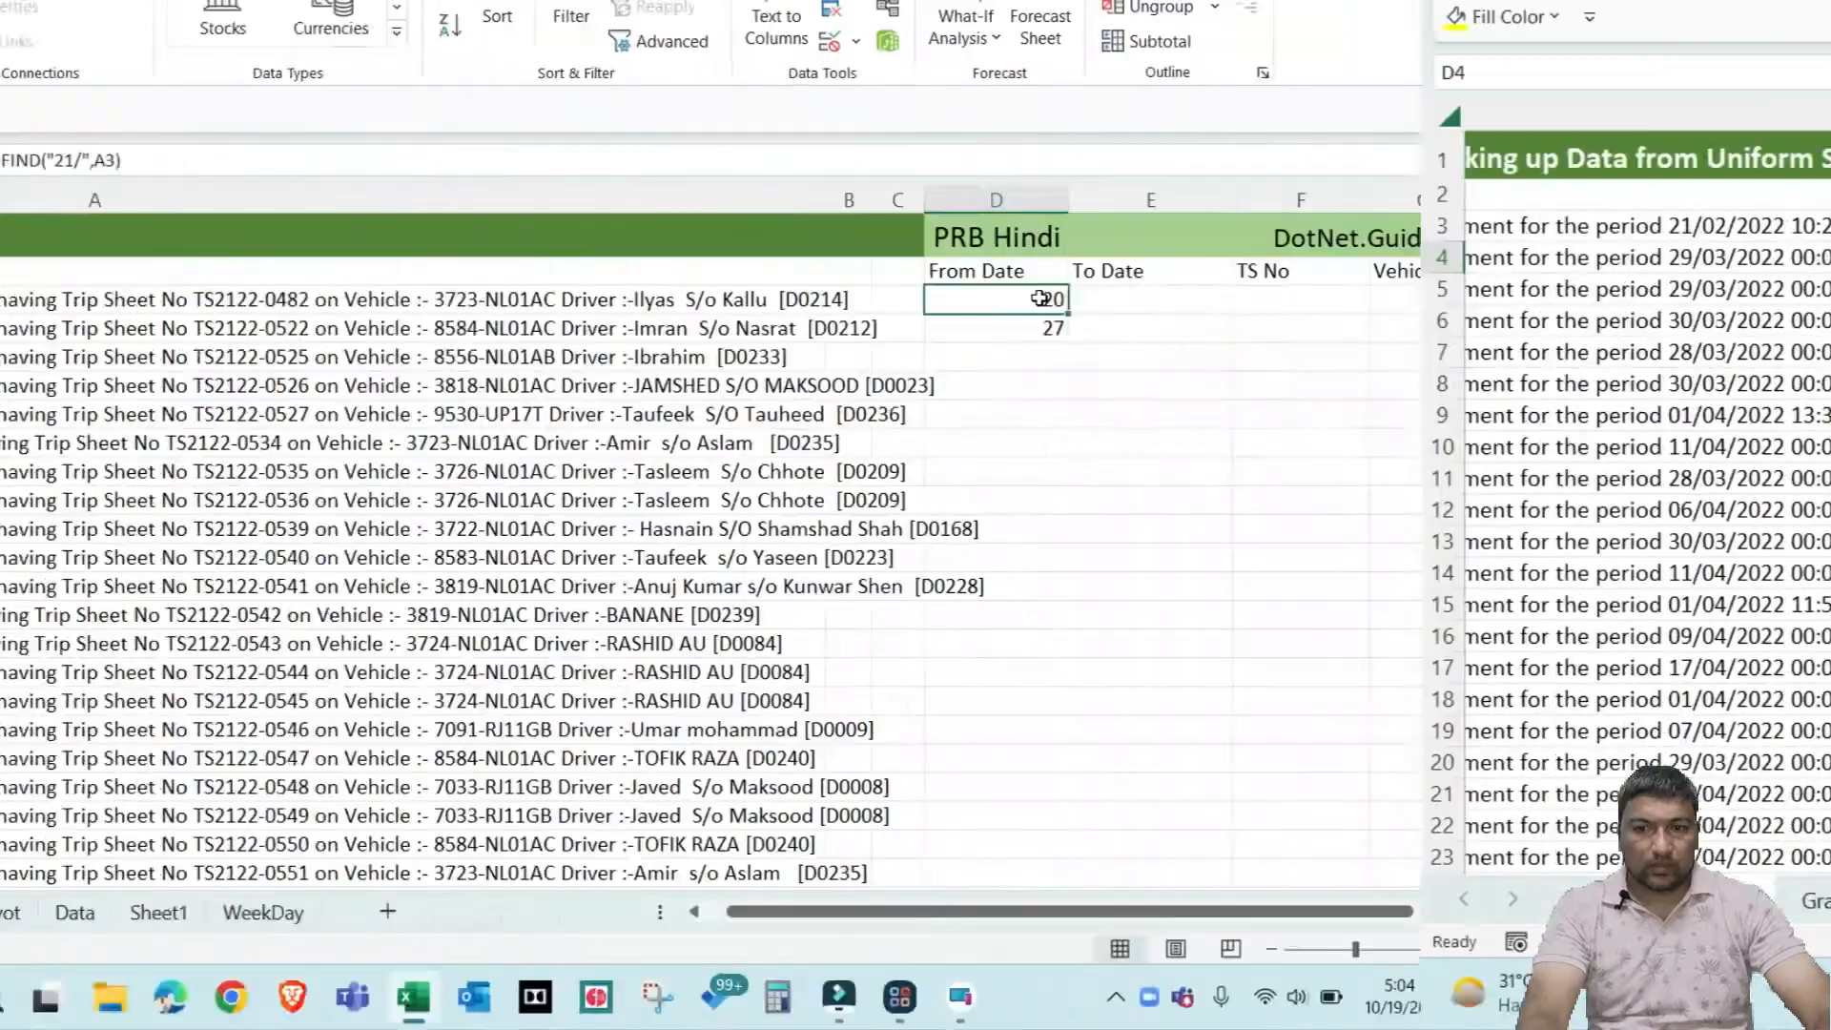
key(Right)
key(Left)
key(Down)
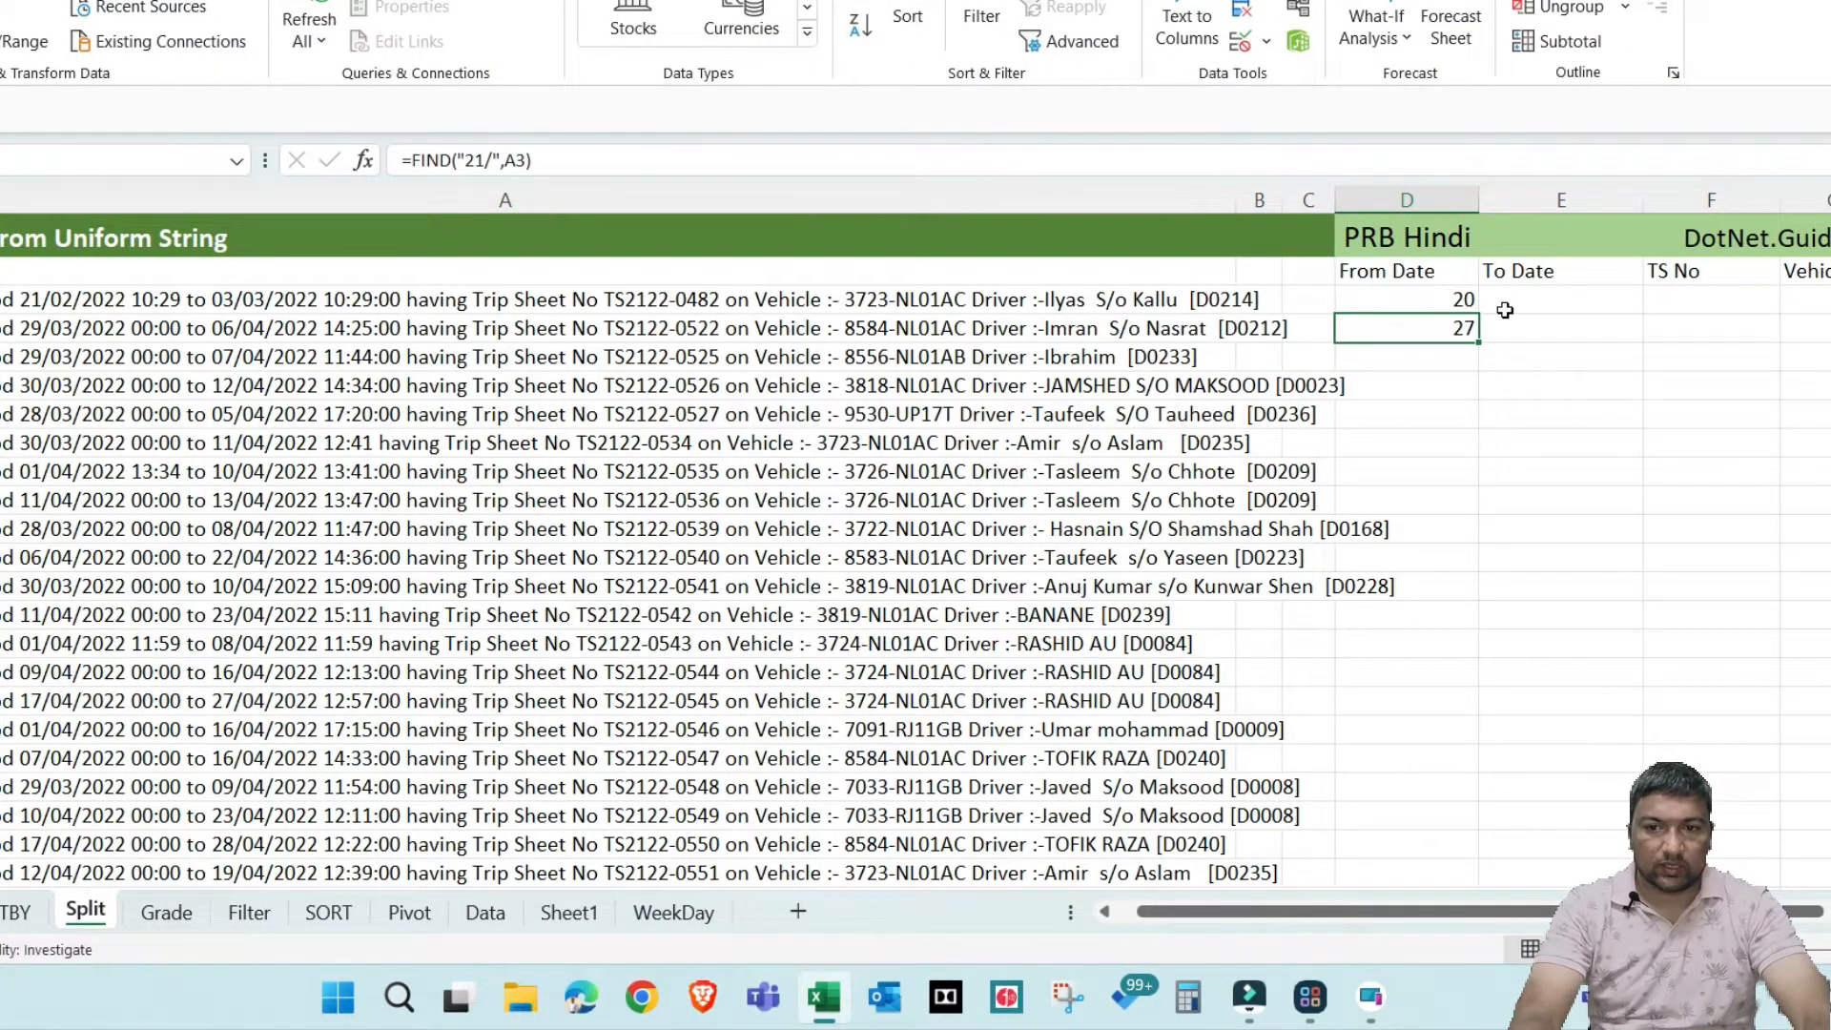
Enter =MID(A3,D3,16) in E3 to extract 16 characters from the position given in D3, and go back to D3
key(Up)
key(Up)
key(Right)
key(Down)
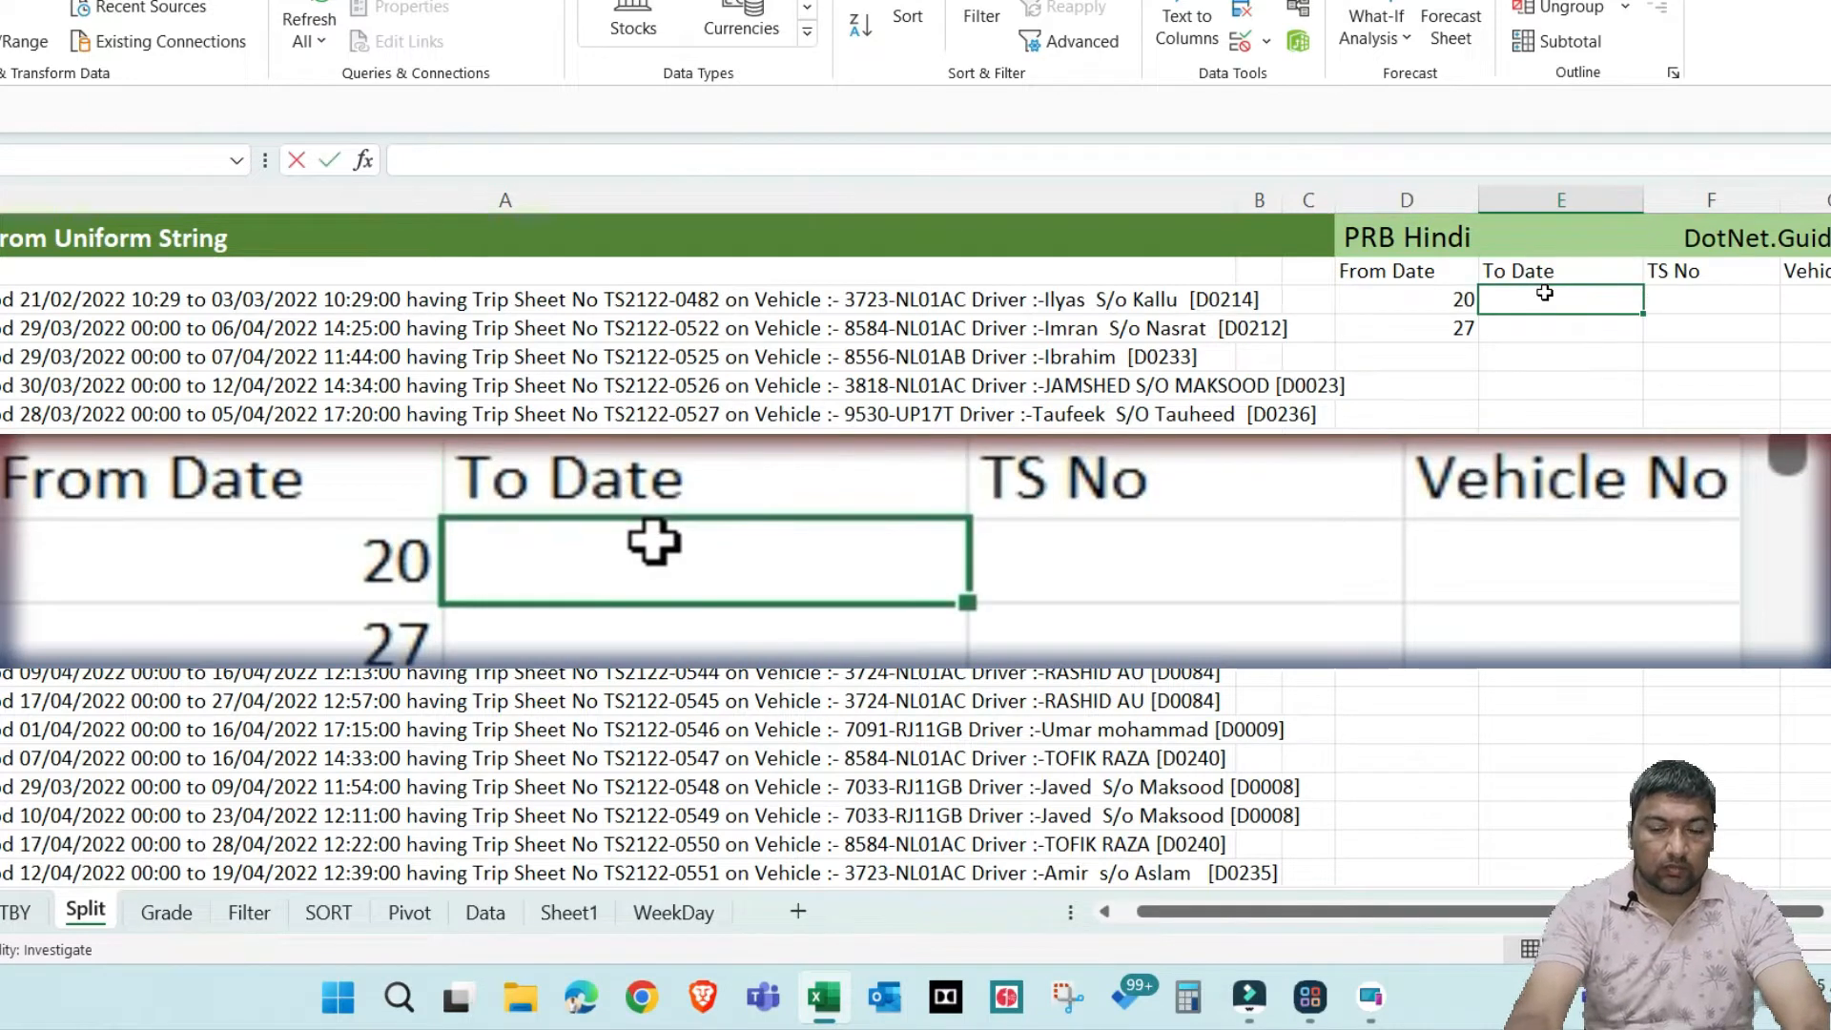
text(=mid)
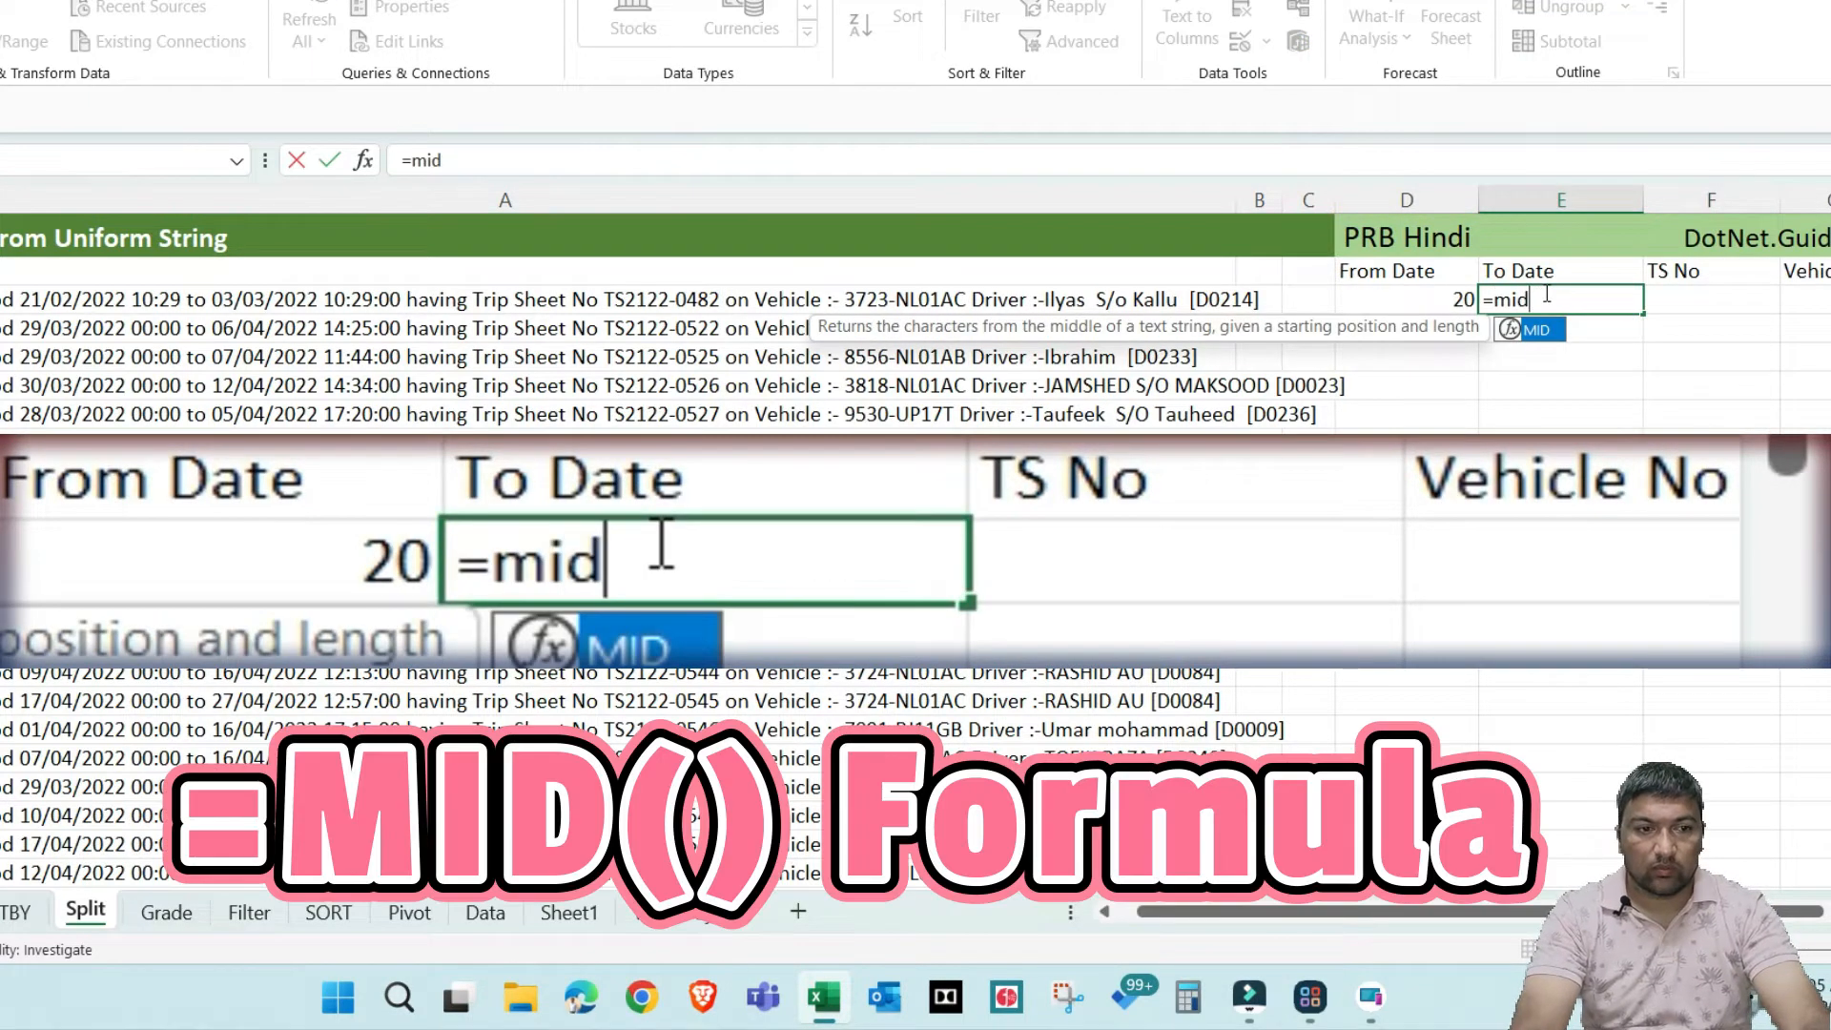
key(Tab)
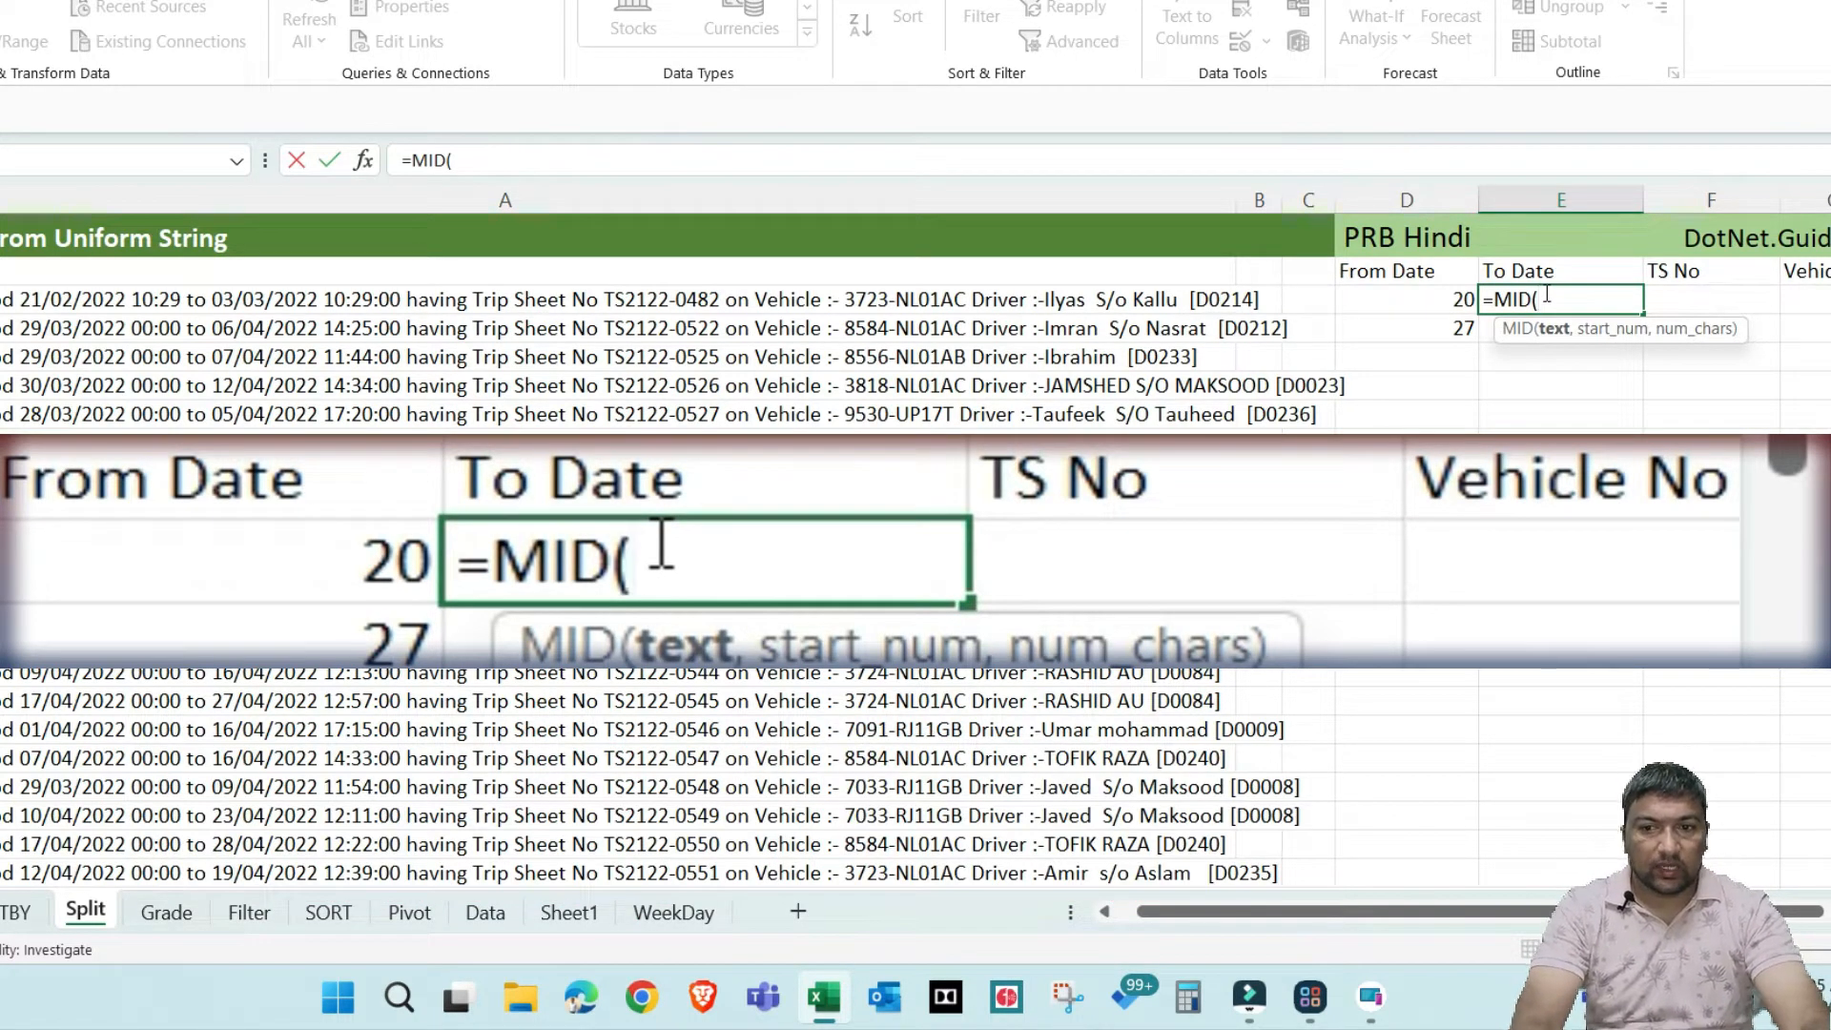
key(Left)
key(Left)
key(Left)
key(Left)
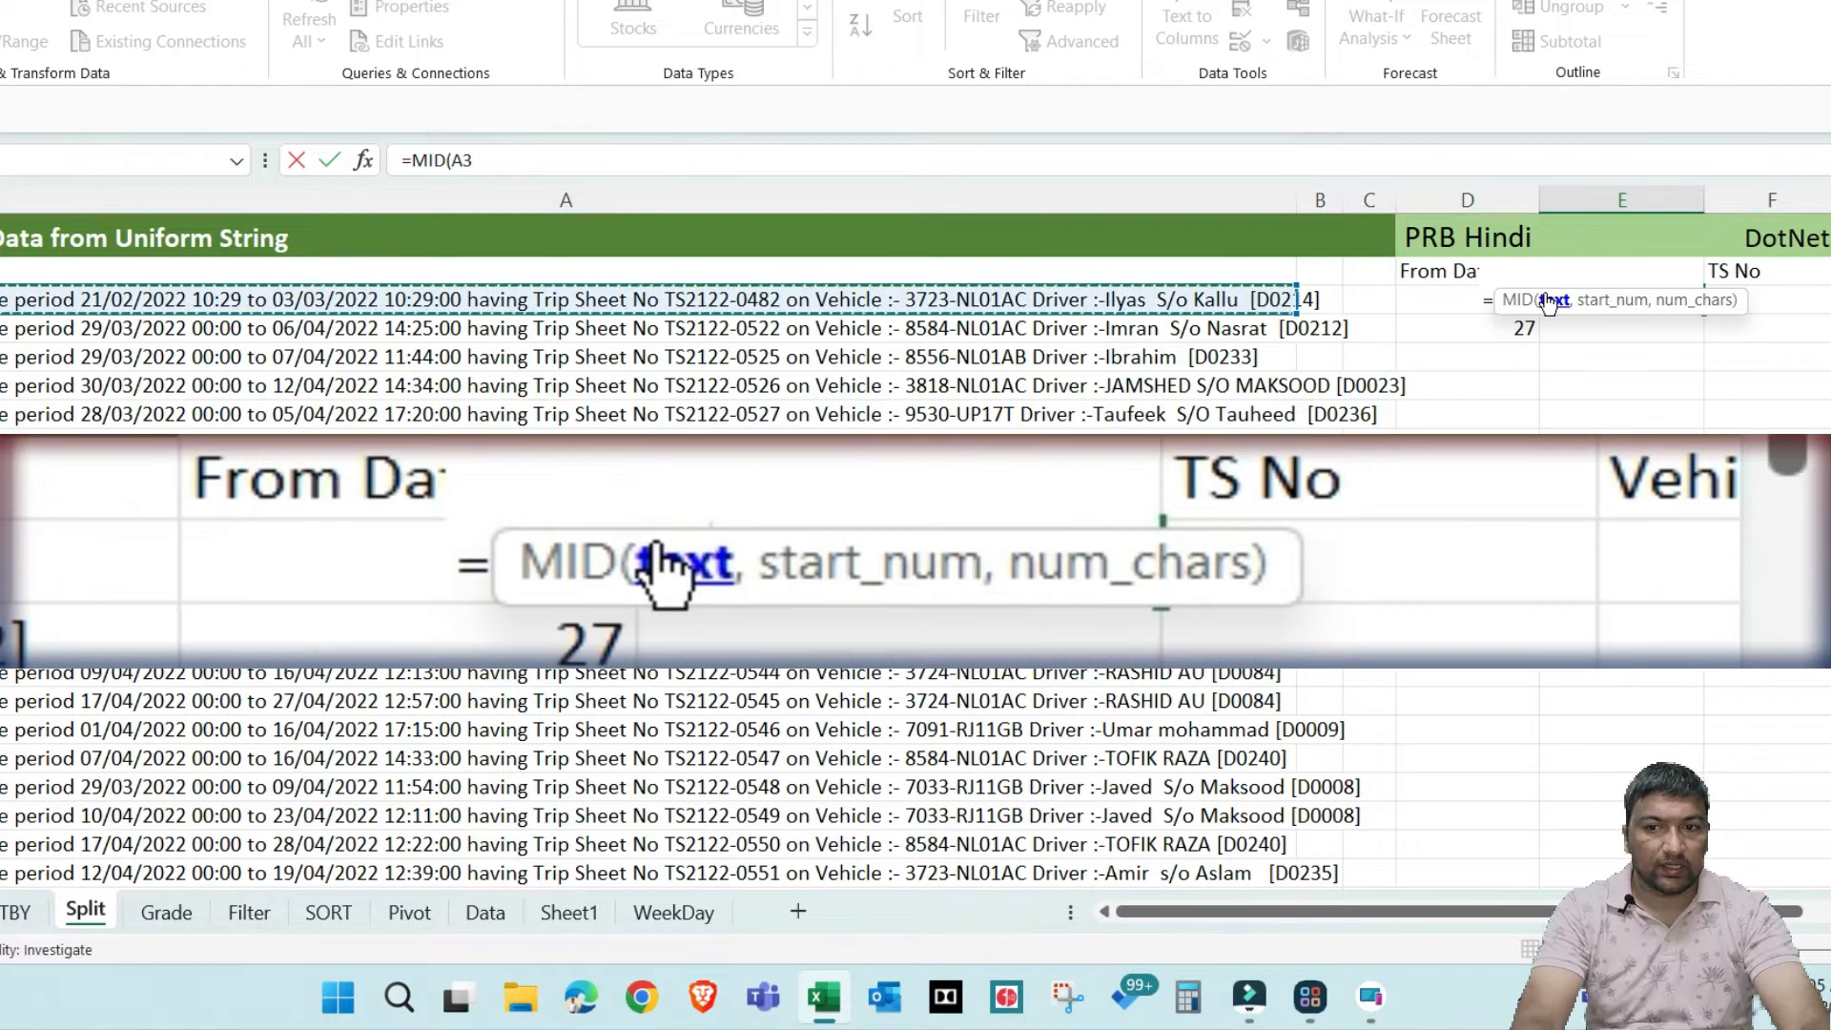
text(,)
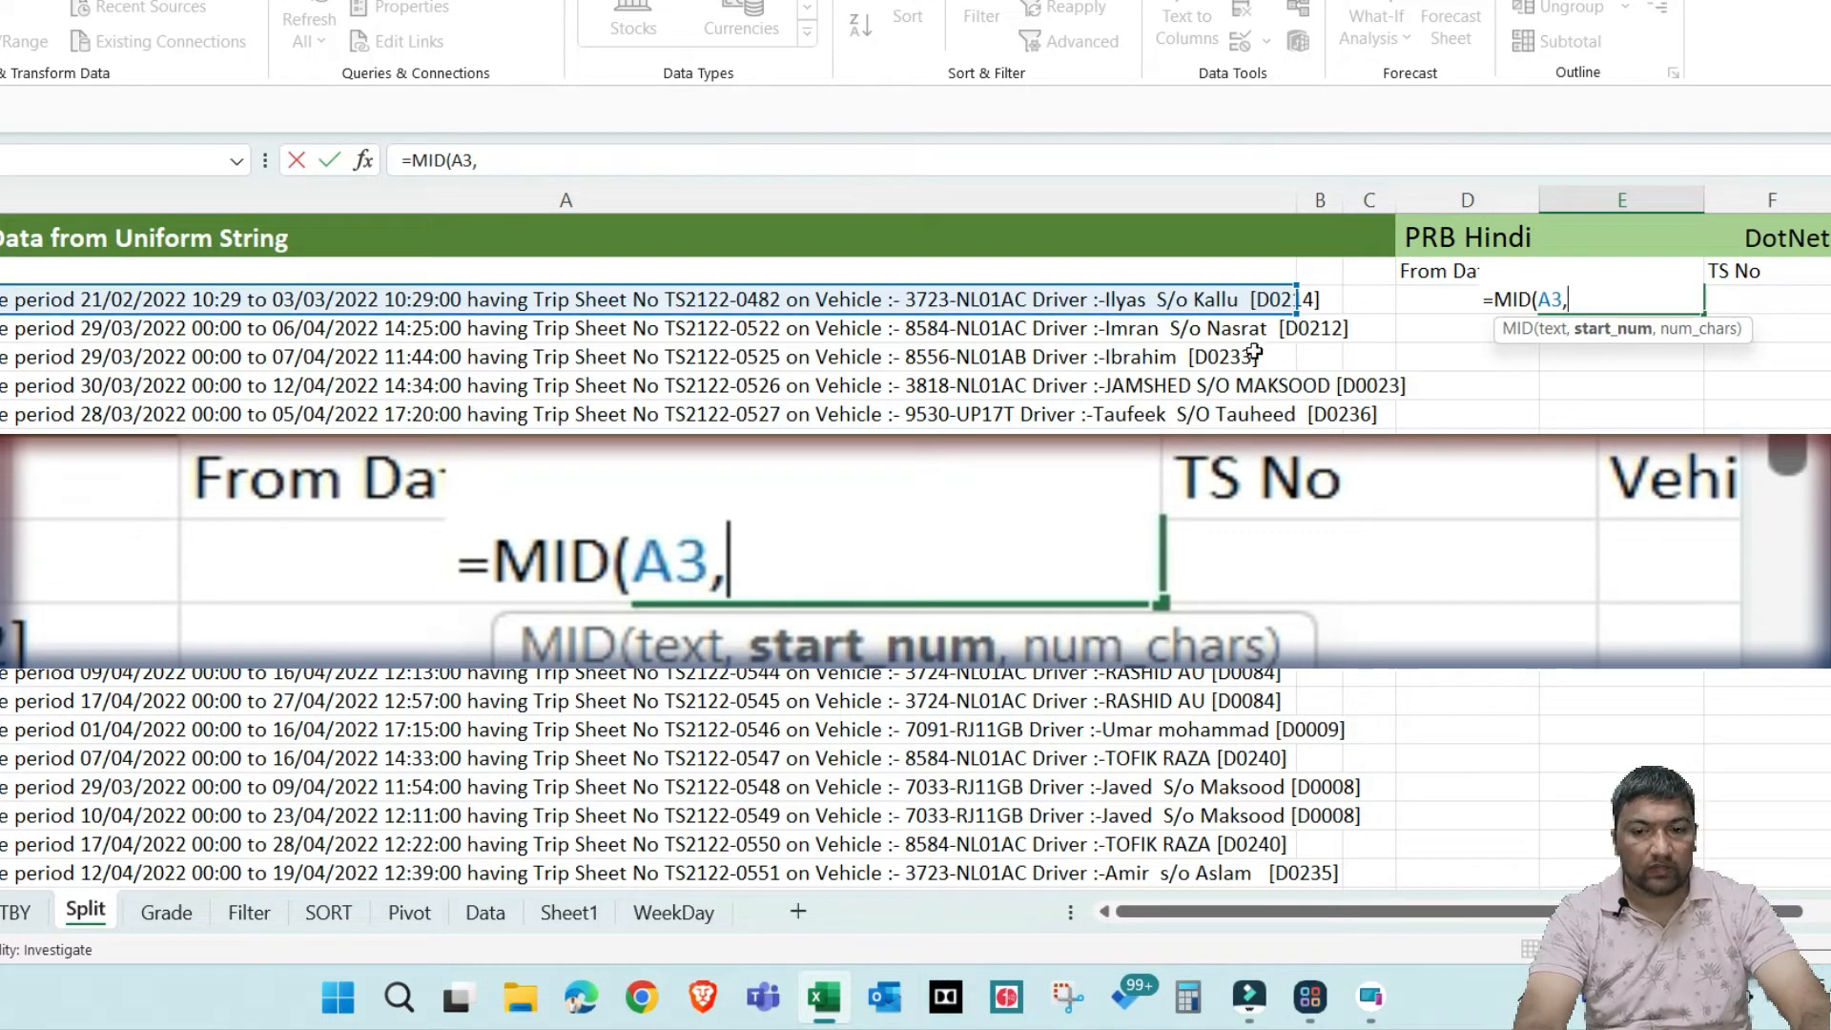
key(Left)
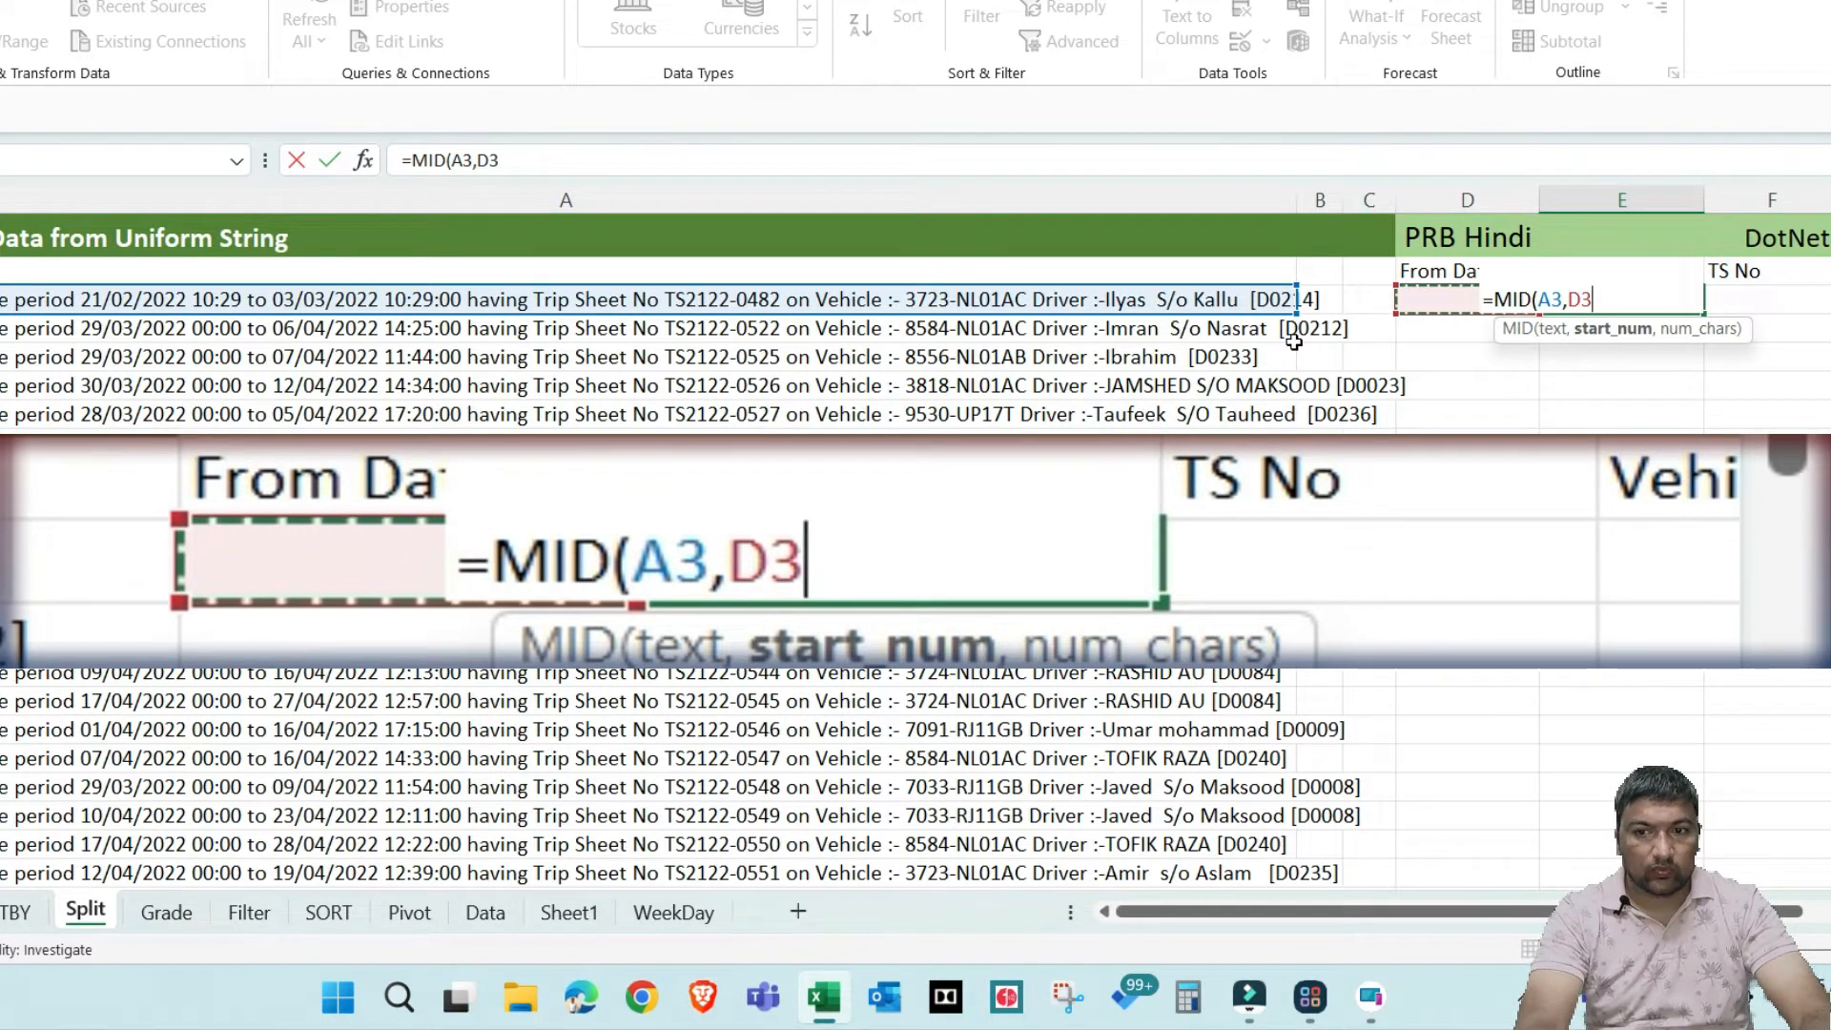
text(,)
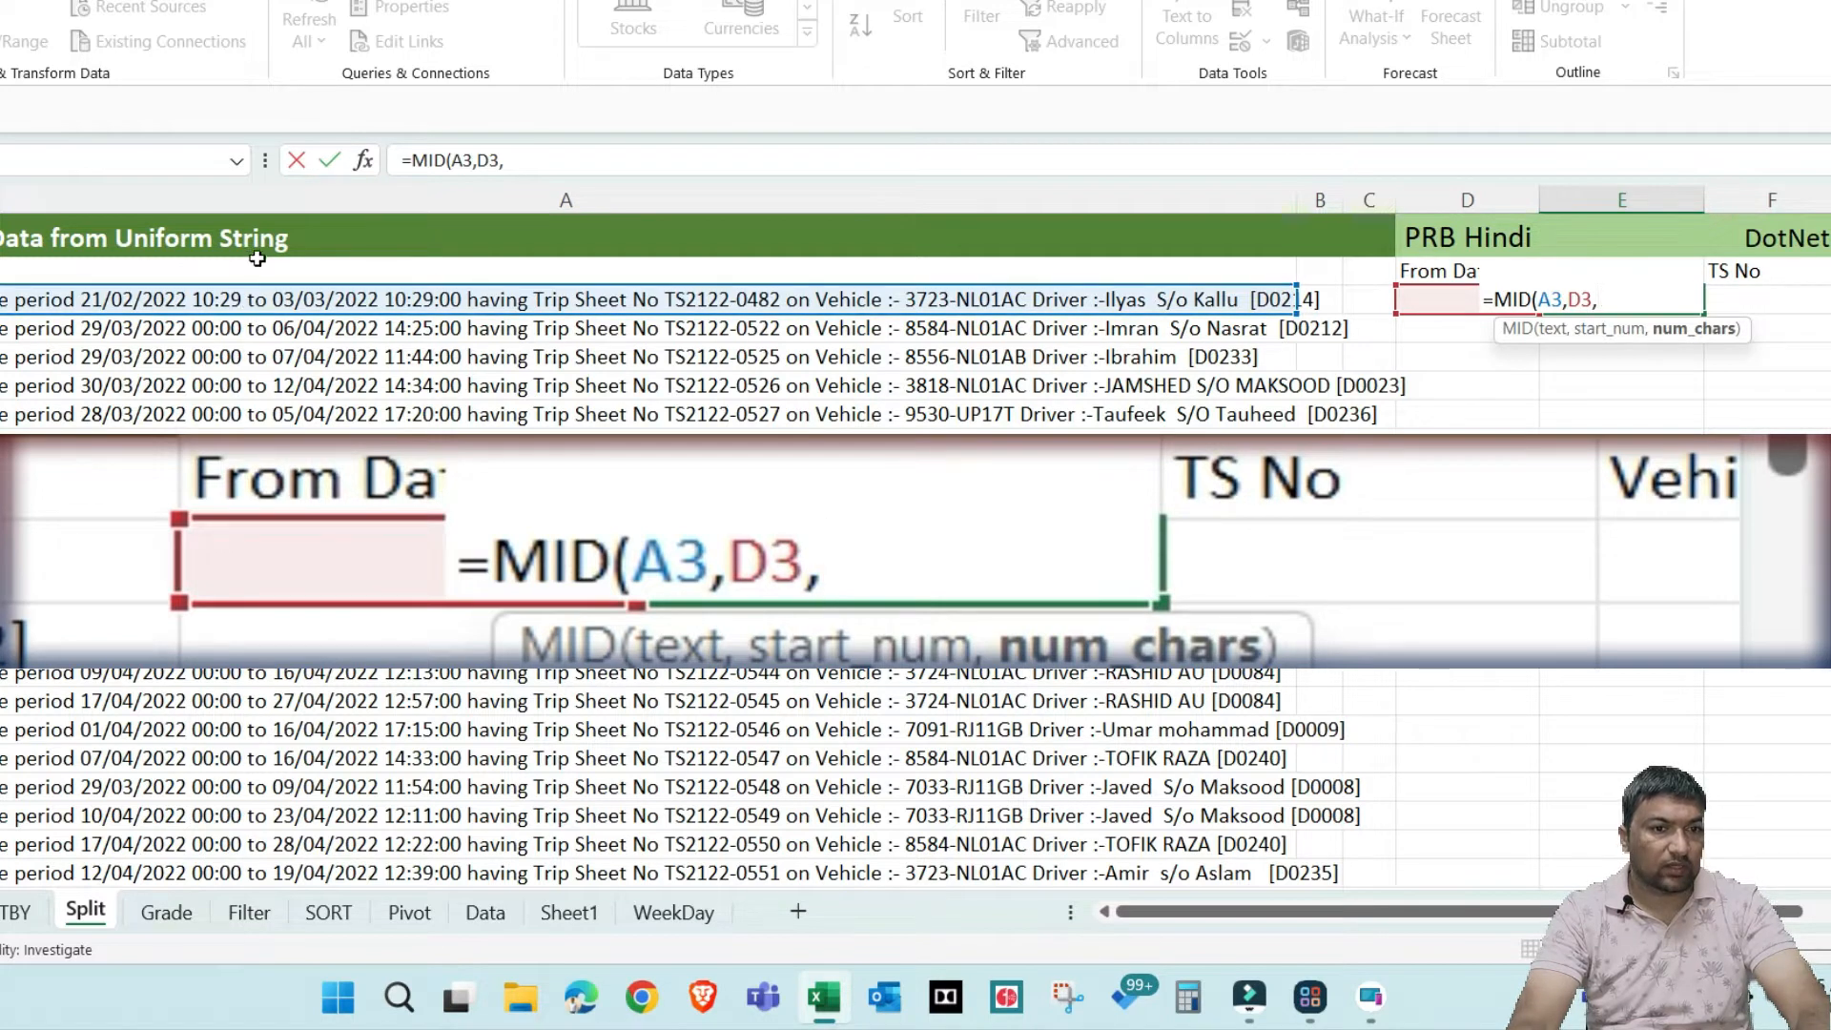
text(16)
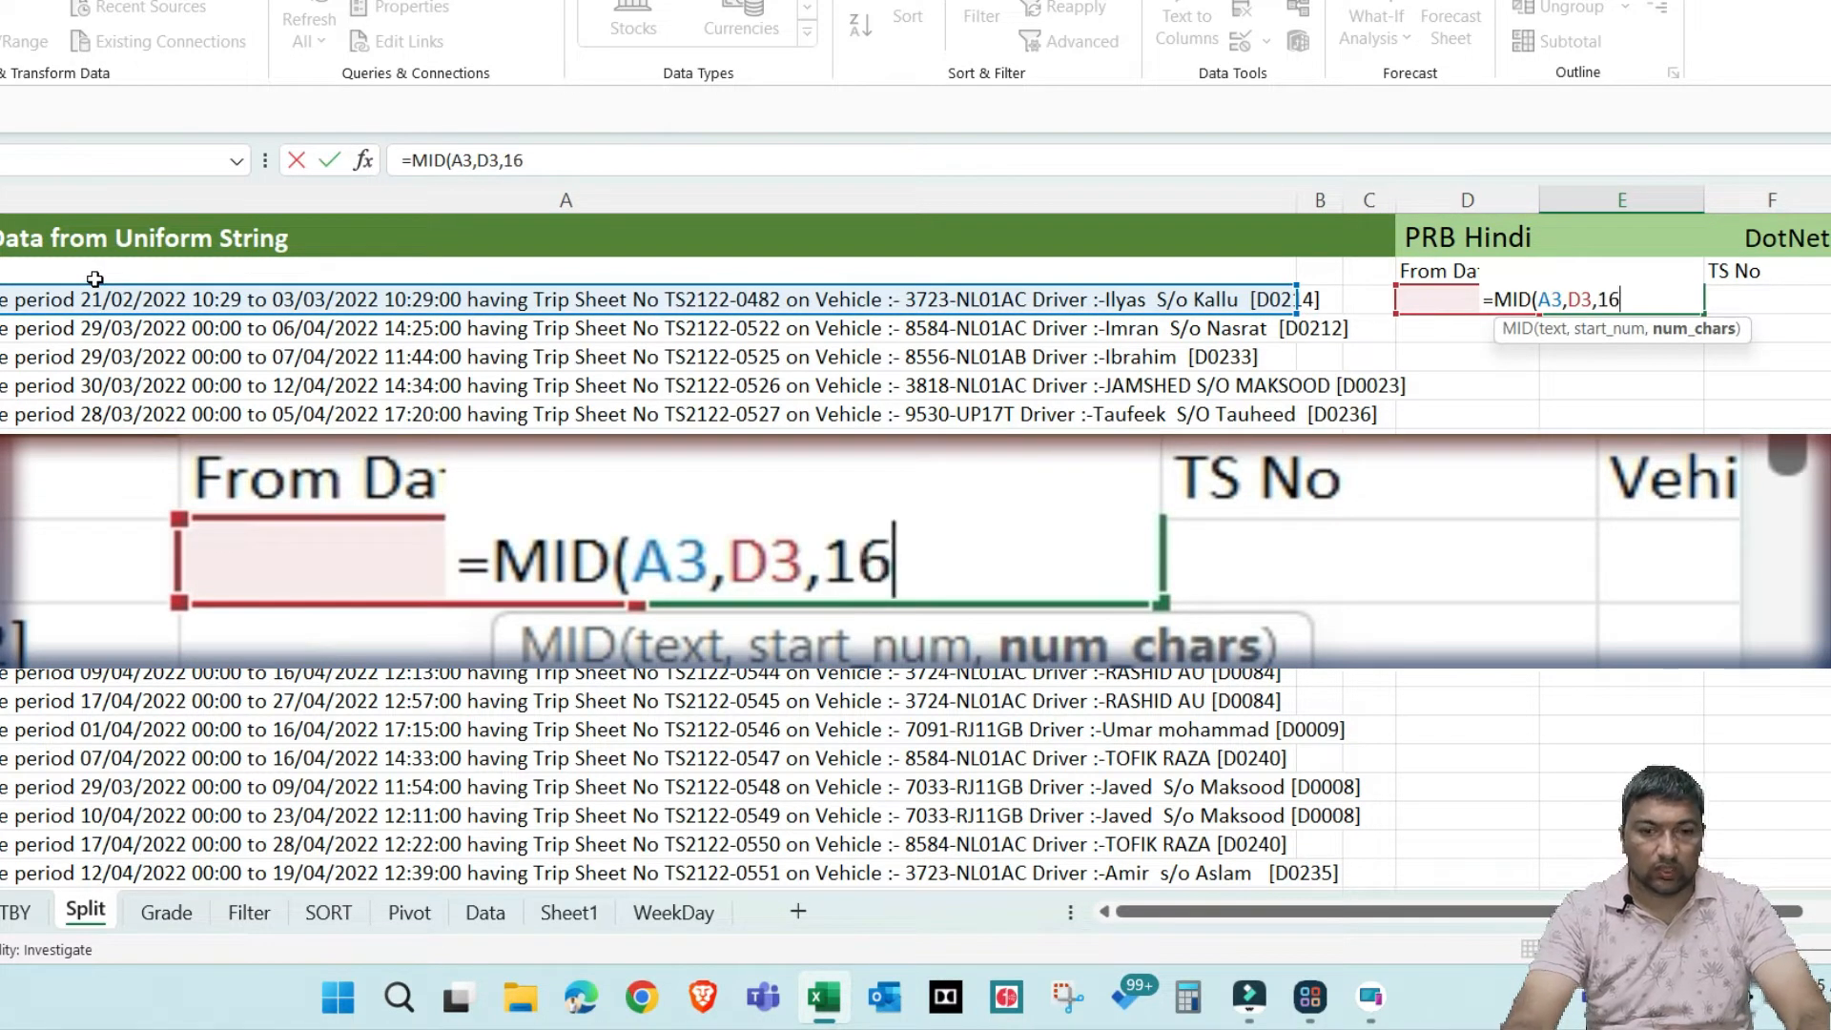
text())
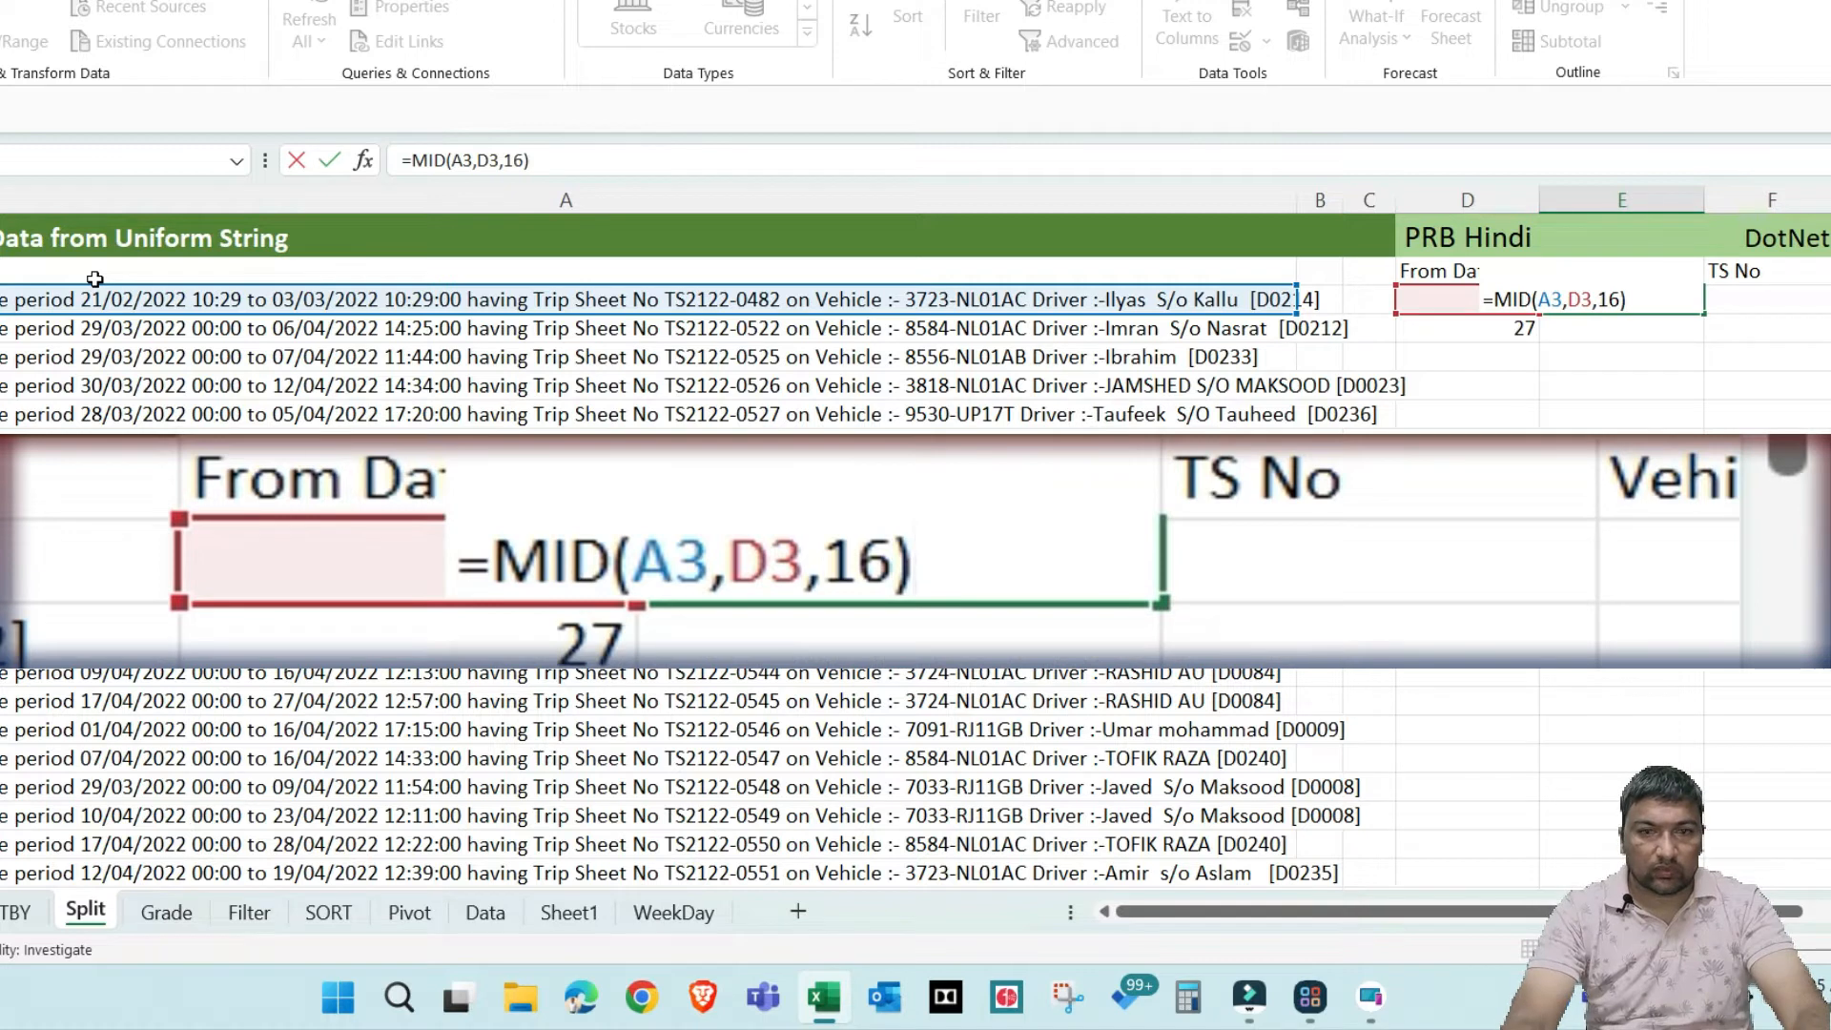
key(ctrl+Return)
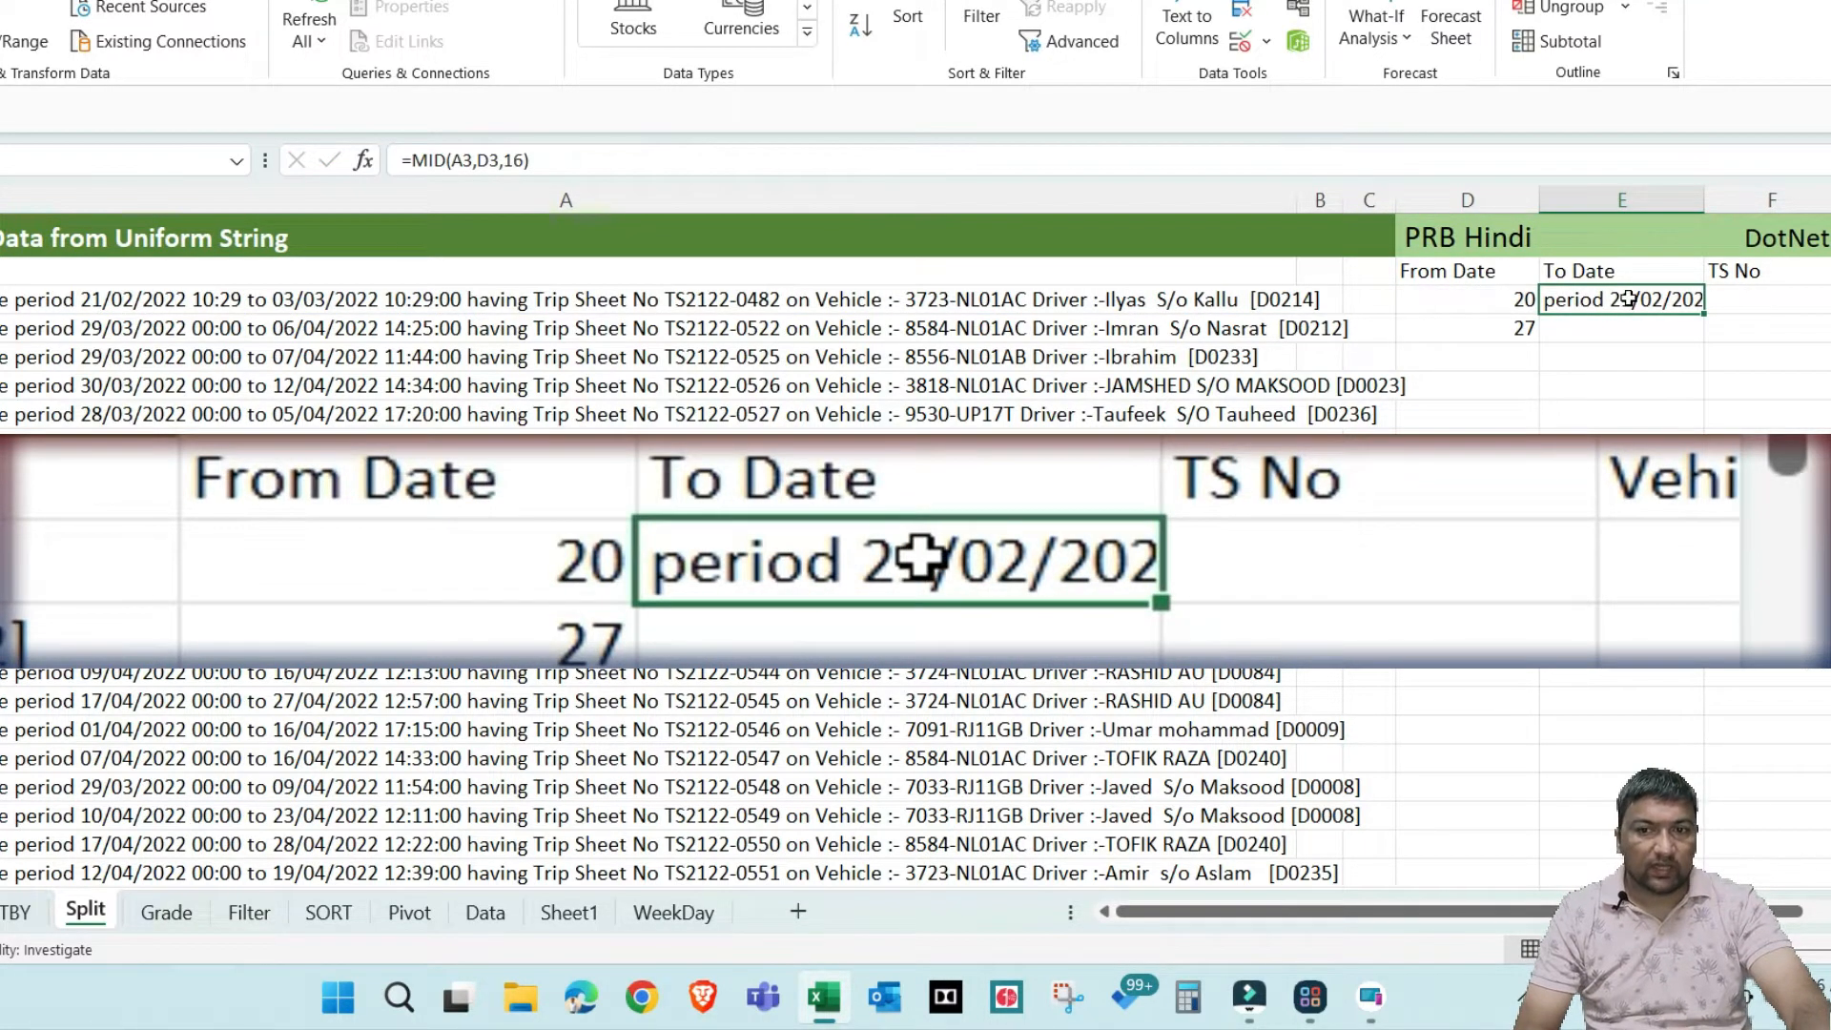
click(1463, 300)
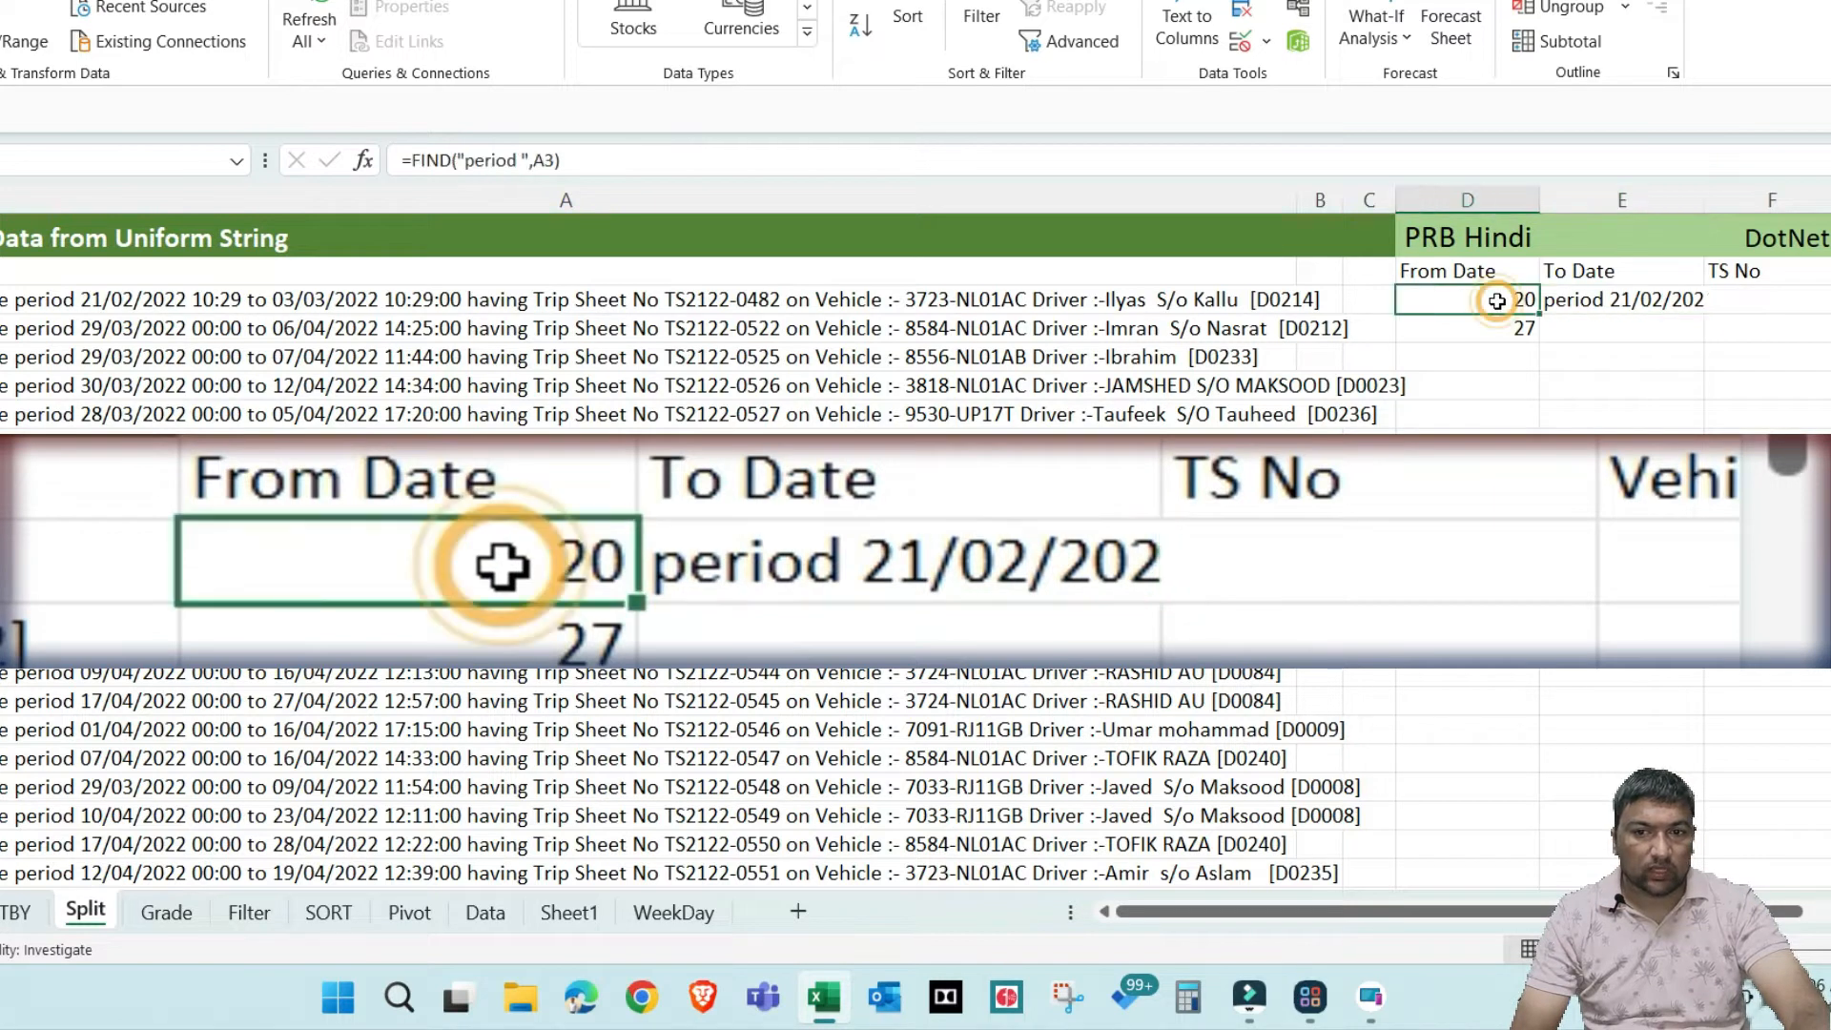
Add 7 to the start position in E3's MID formula, making it =MID(A3,D3+7,16)
click(14, 304)
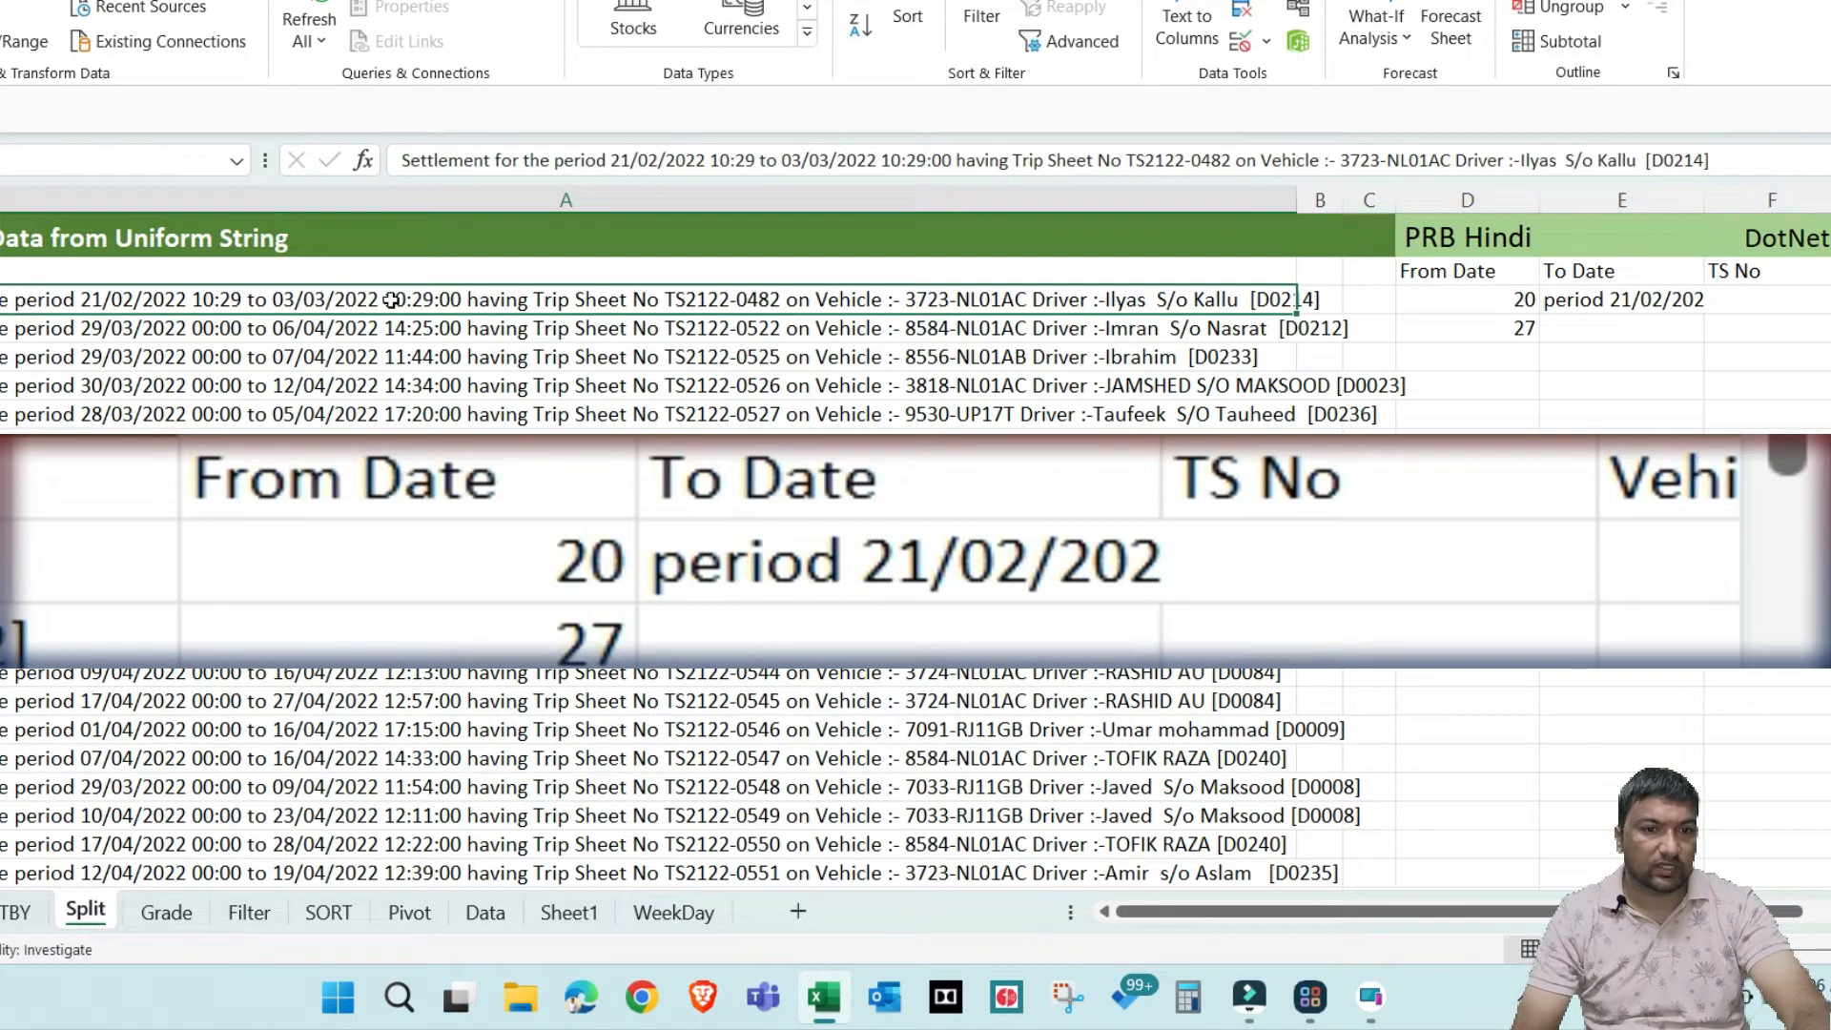
click(1592, 298)
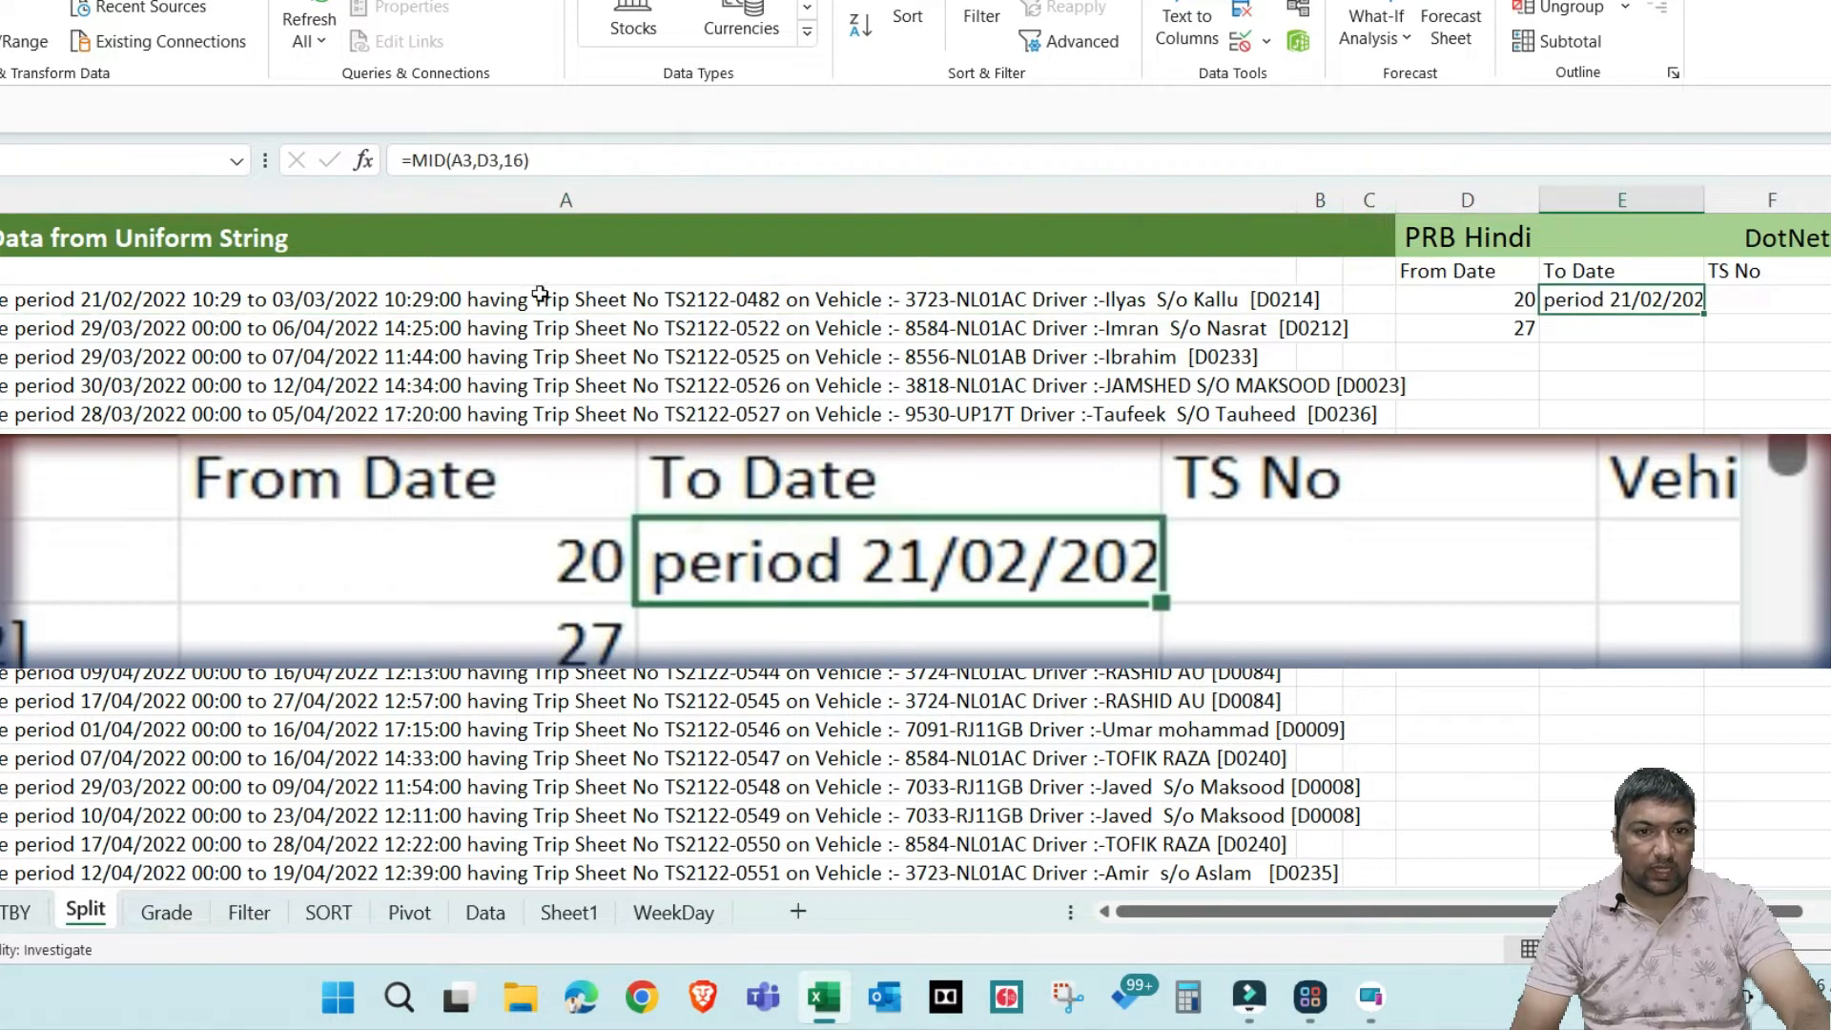
click(1577, 327)
click(1604, 302)
click(1602, 301)
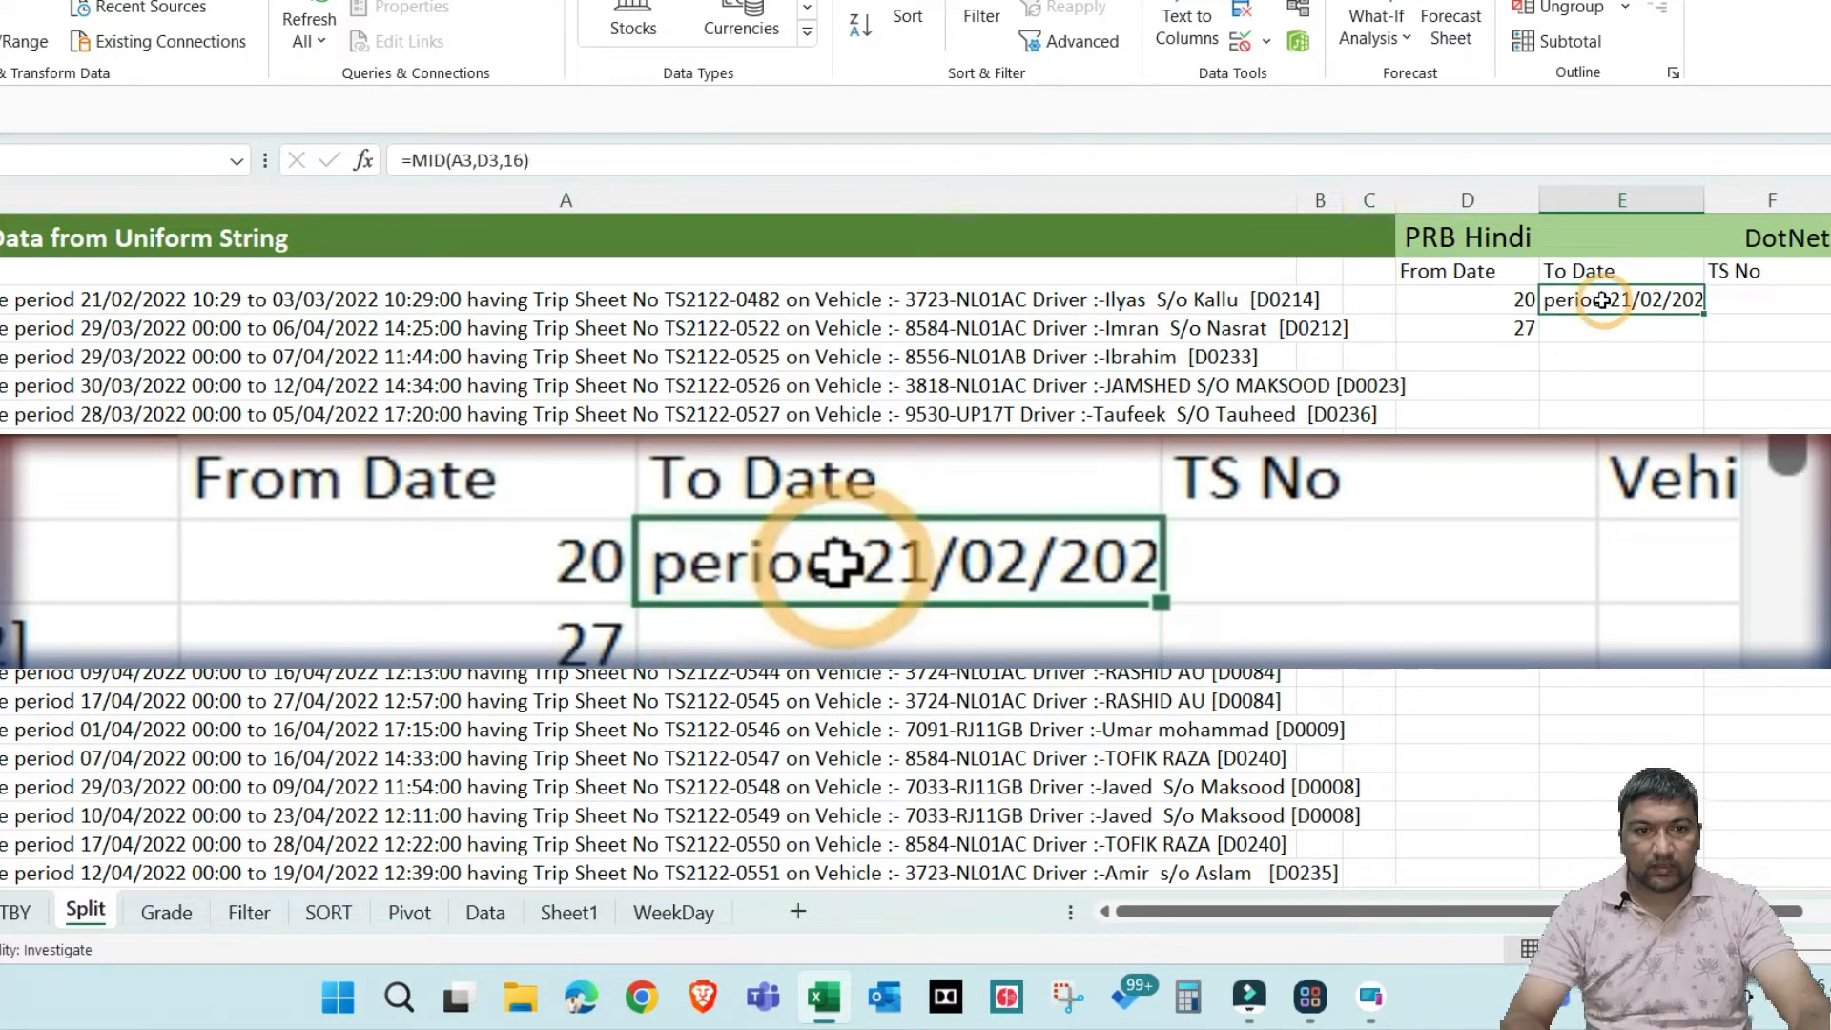
click(502, 162)
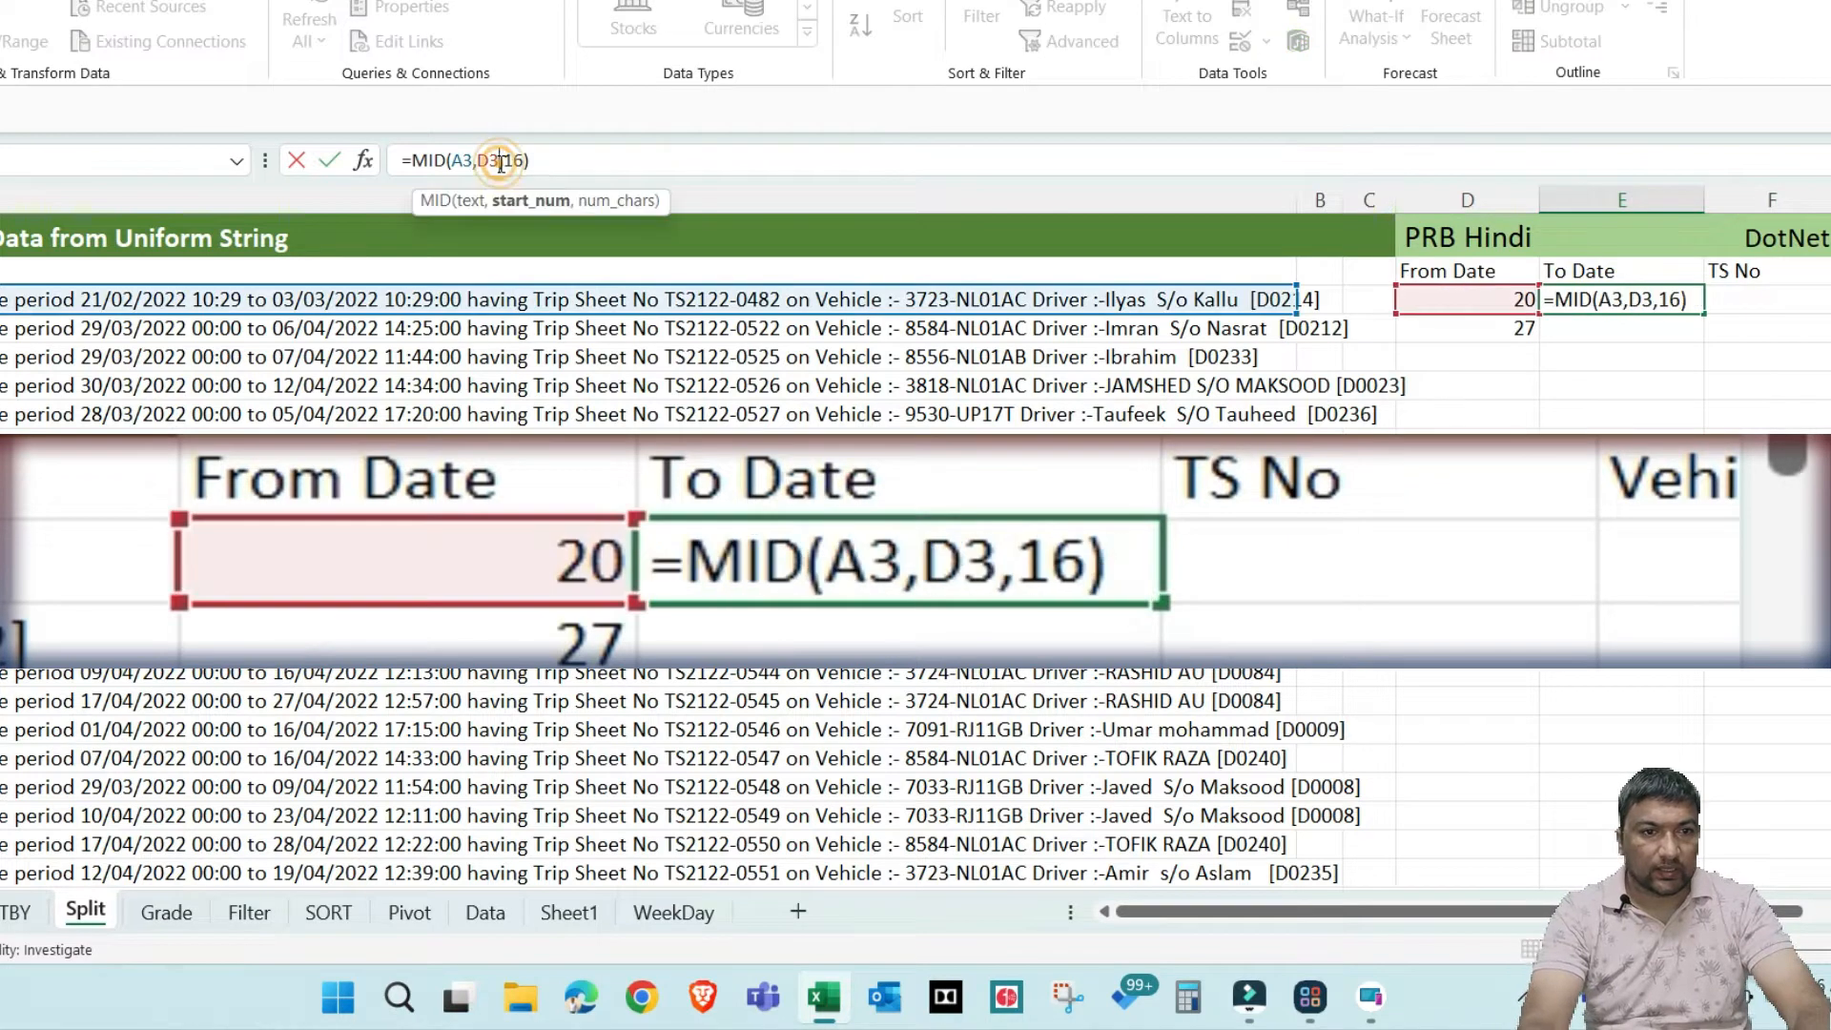
text(+)
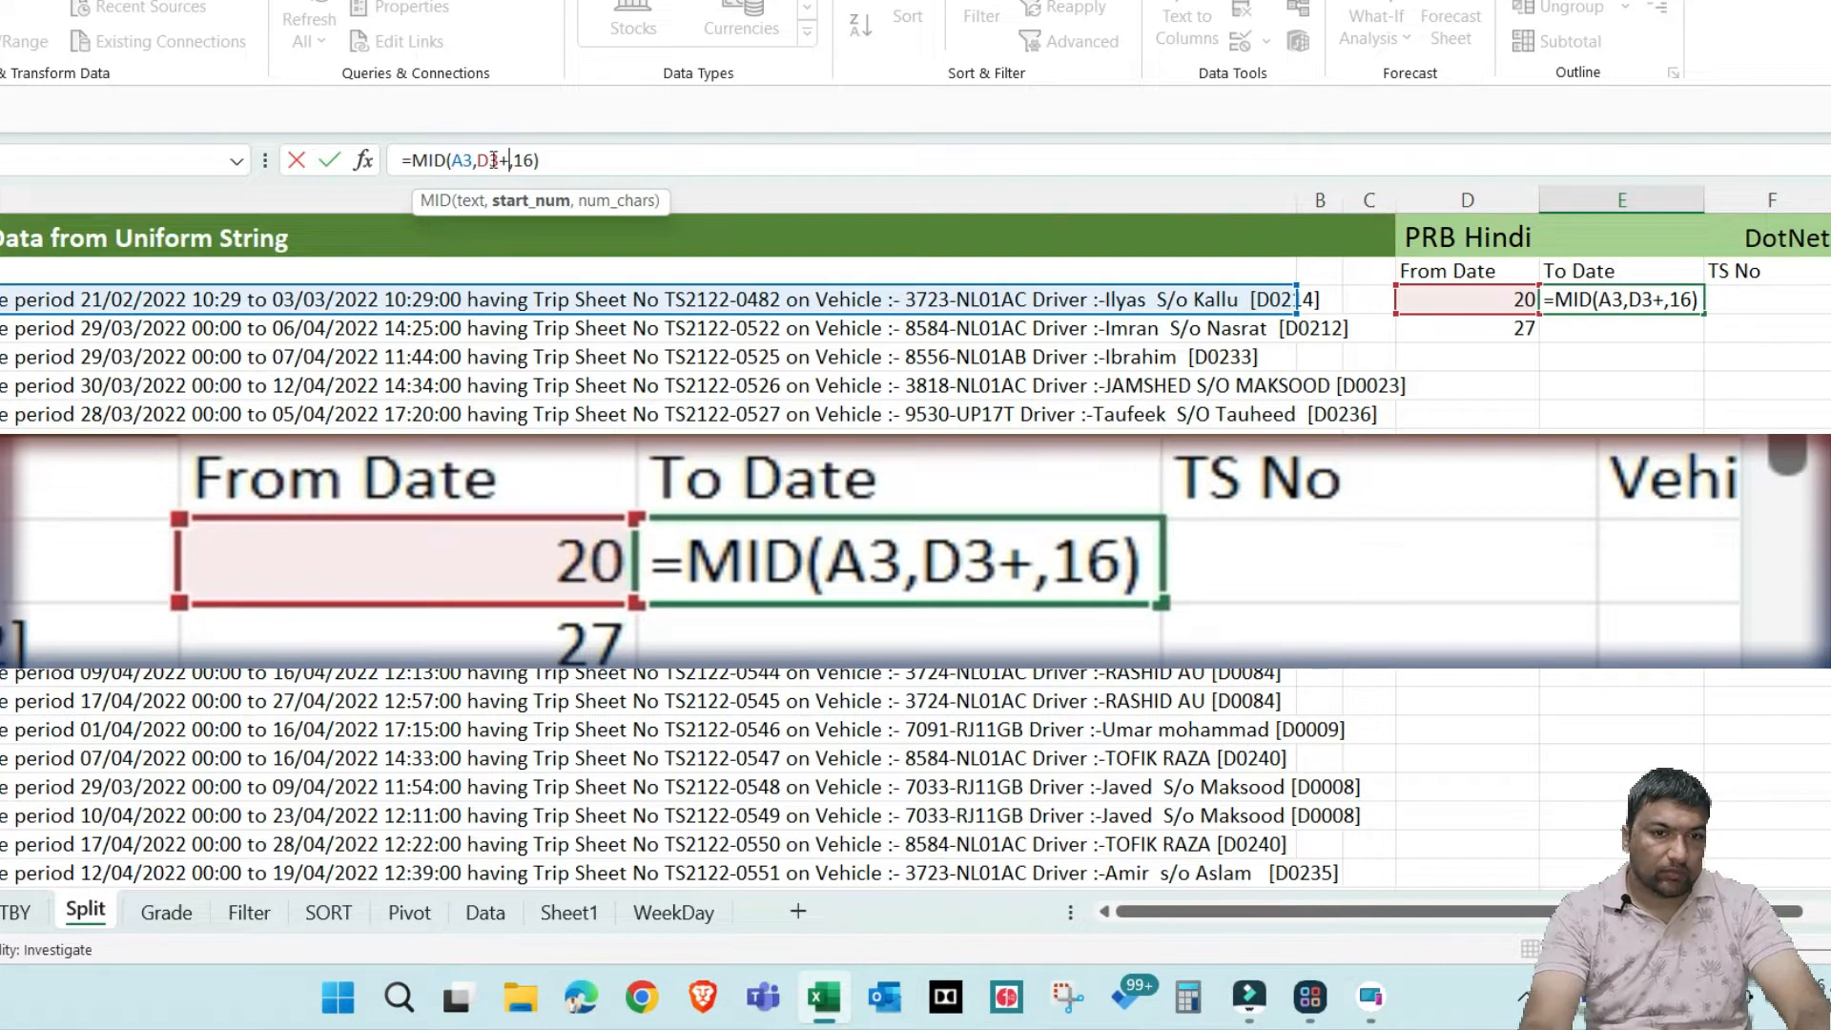
text(7)
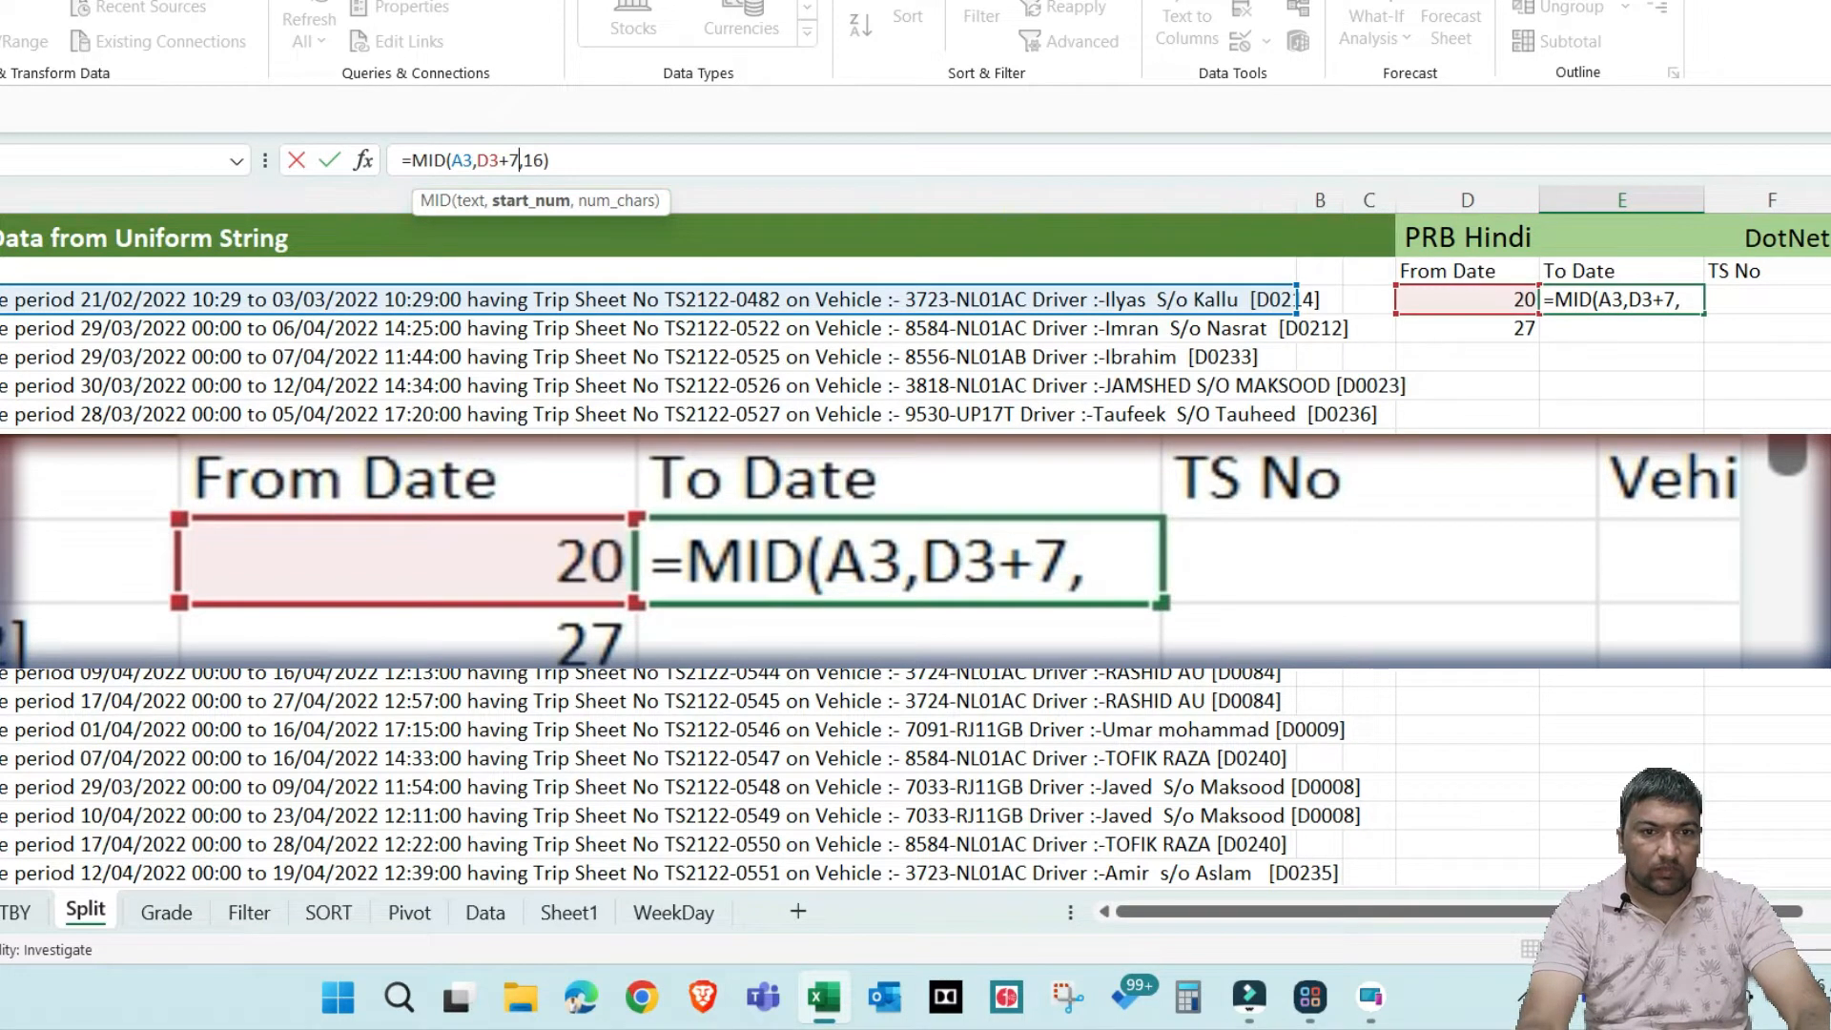
key(ctrl+Return)
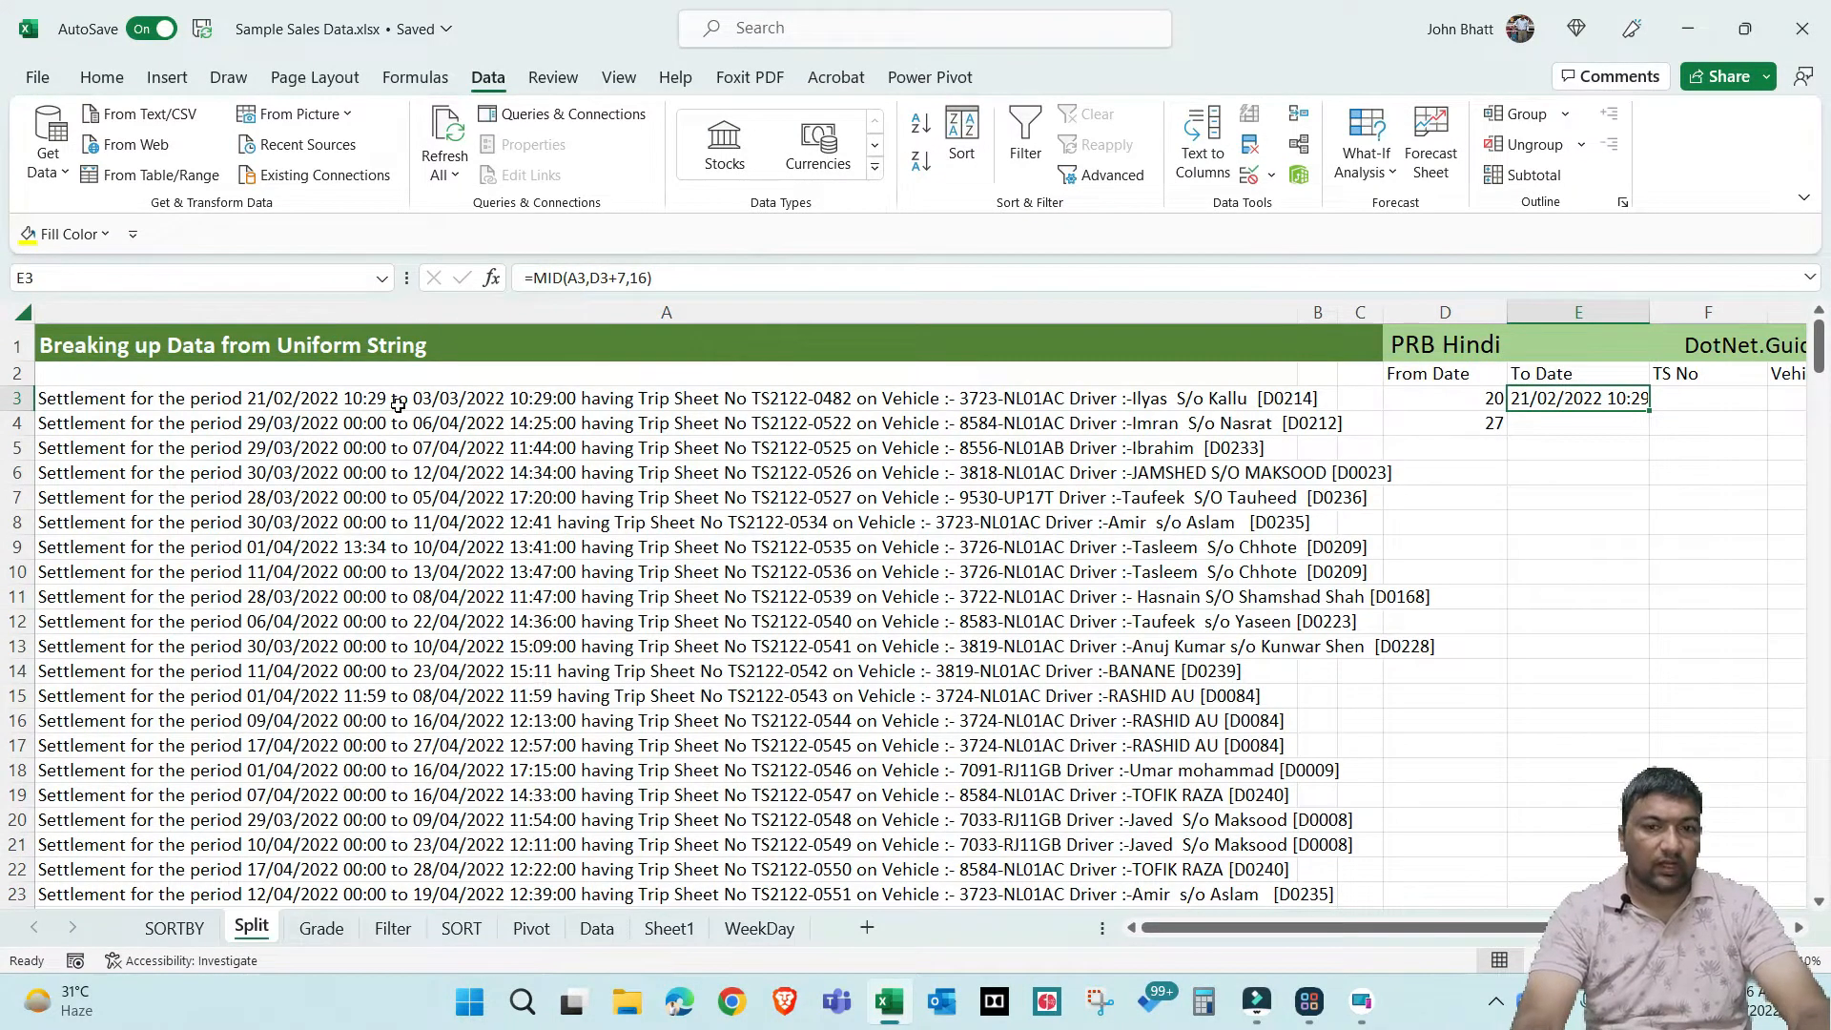
Review the start position D3+7 and the length 16 in E3's MID formula against the text in A3
drag(567, 278, 578, 277)
click(592, 278)
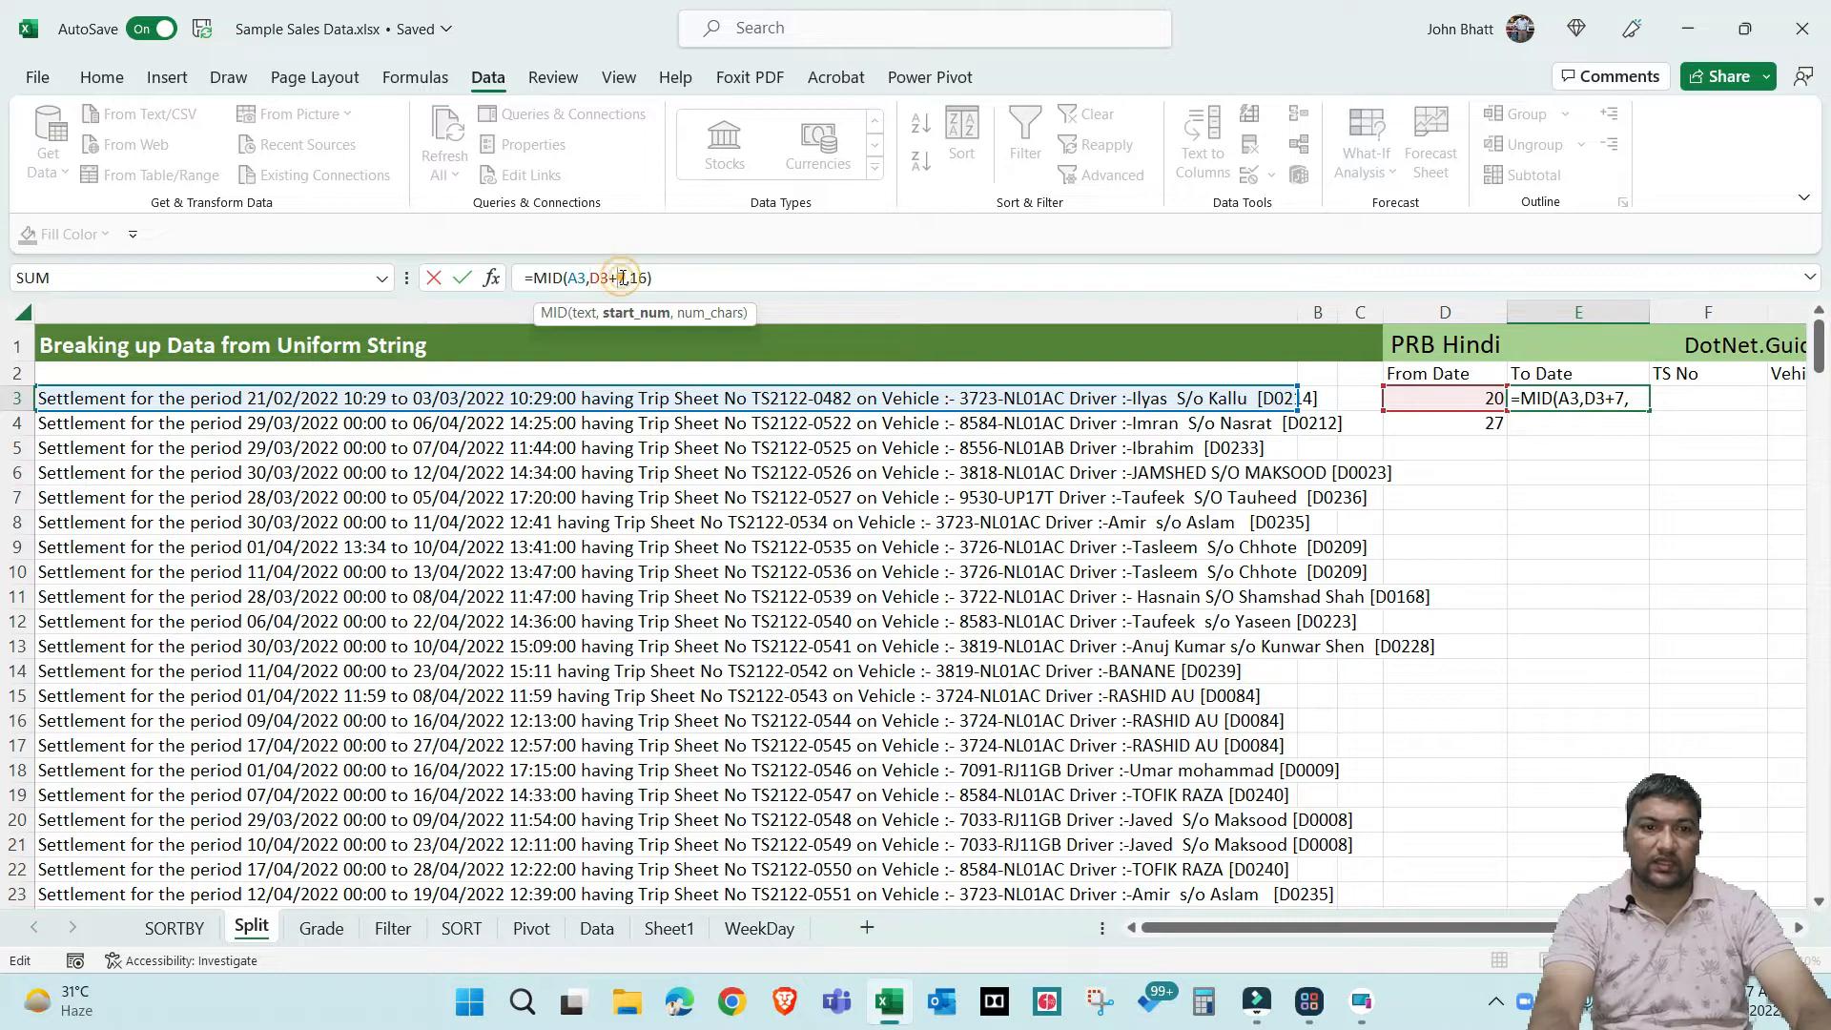
drag(622, 278, 589, 278)
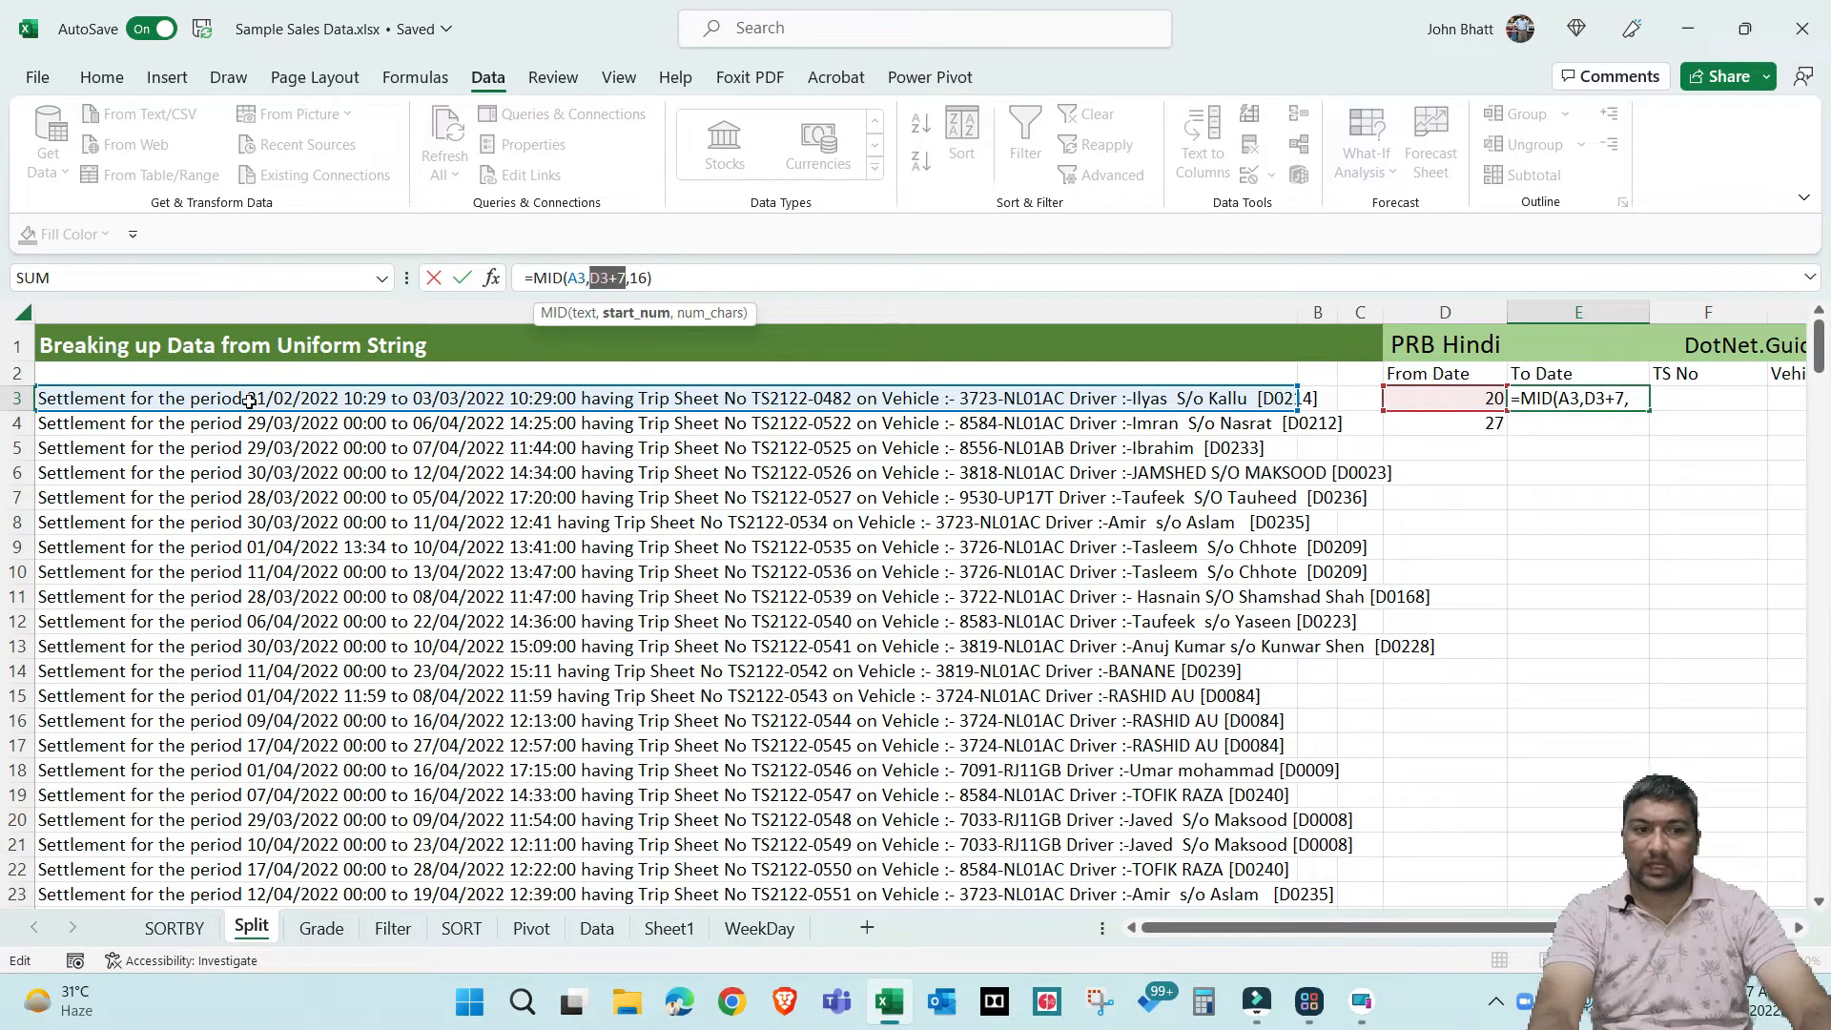
double_click(637, 278)
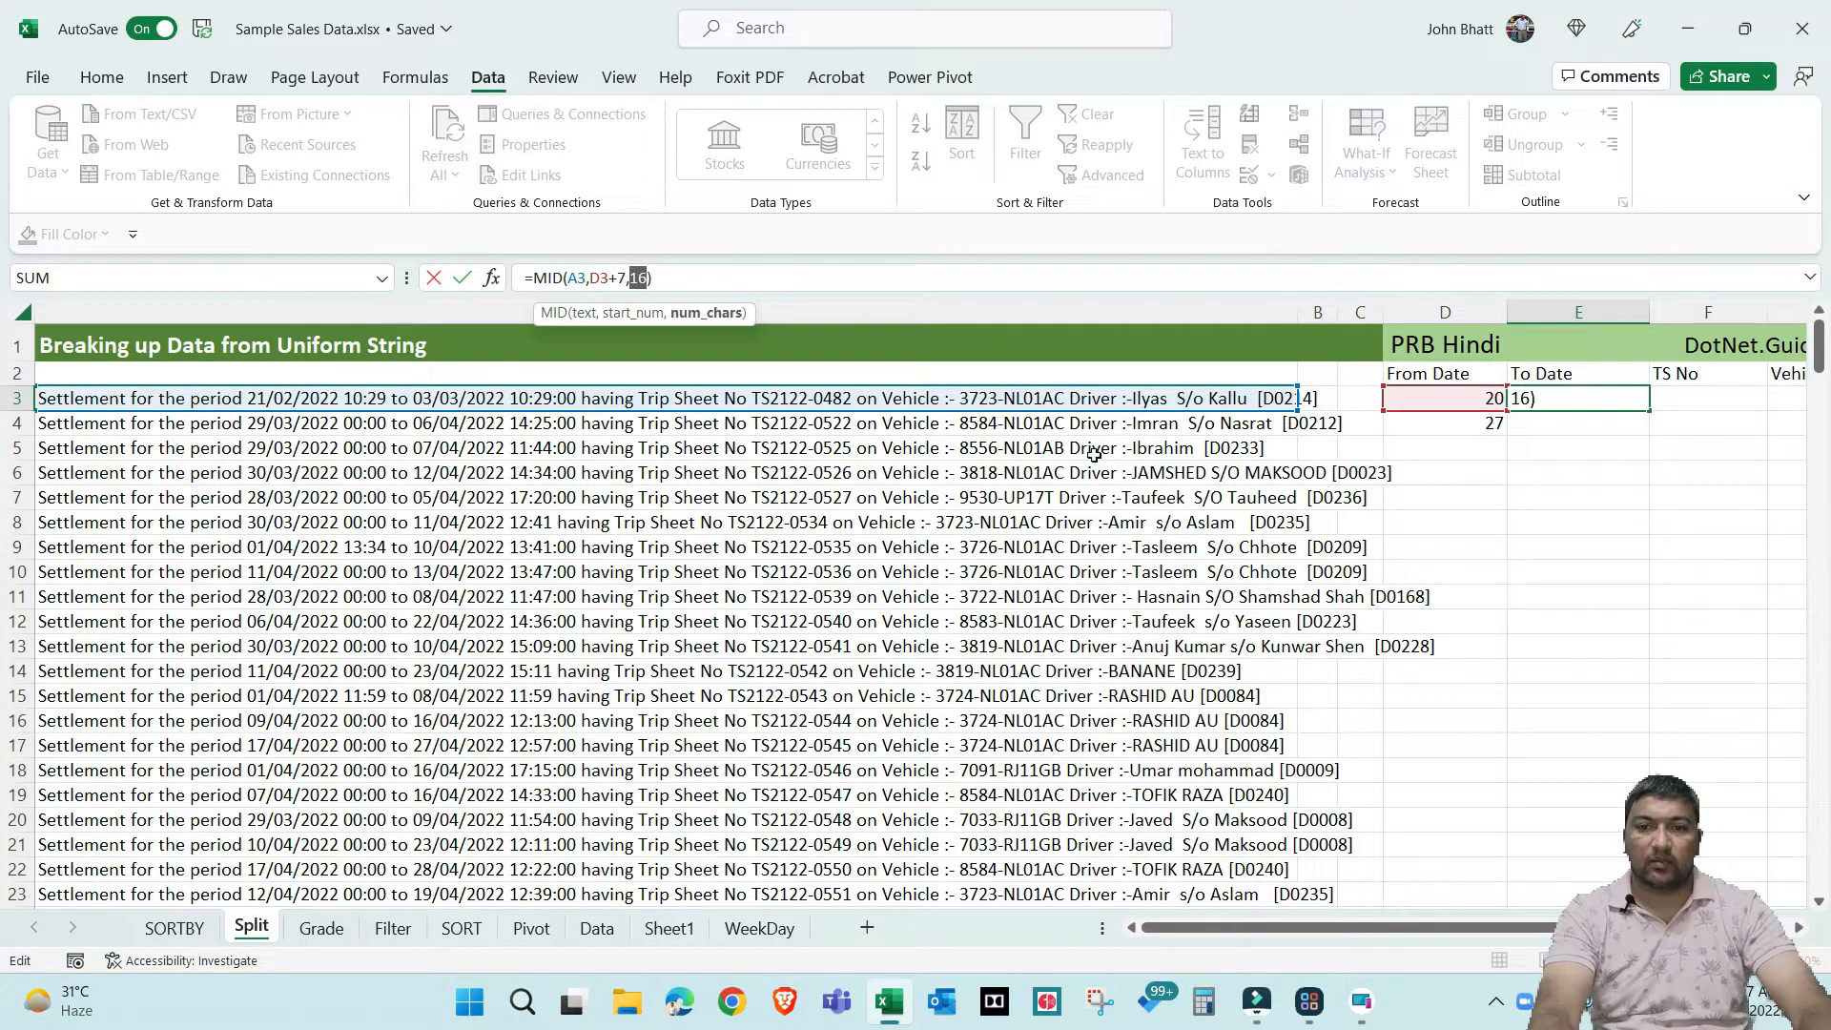
key(ctrl+Return)
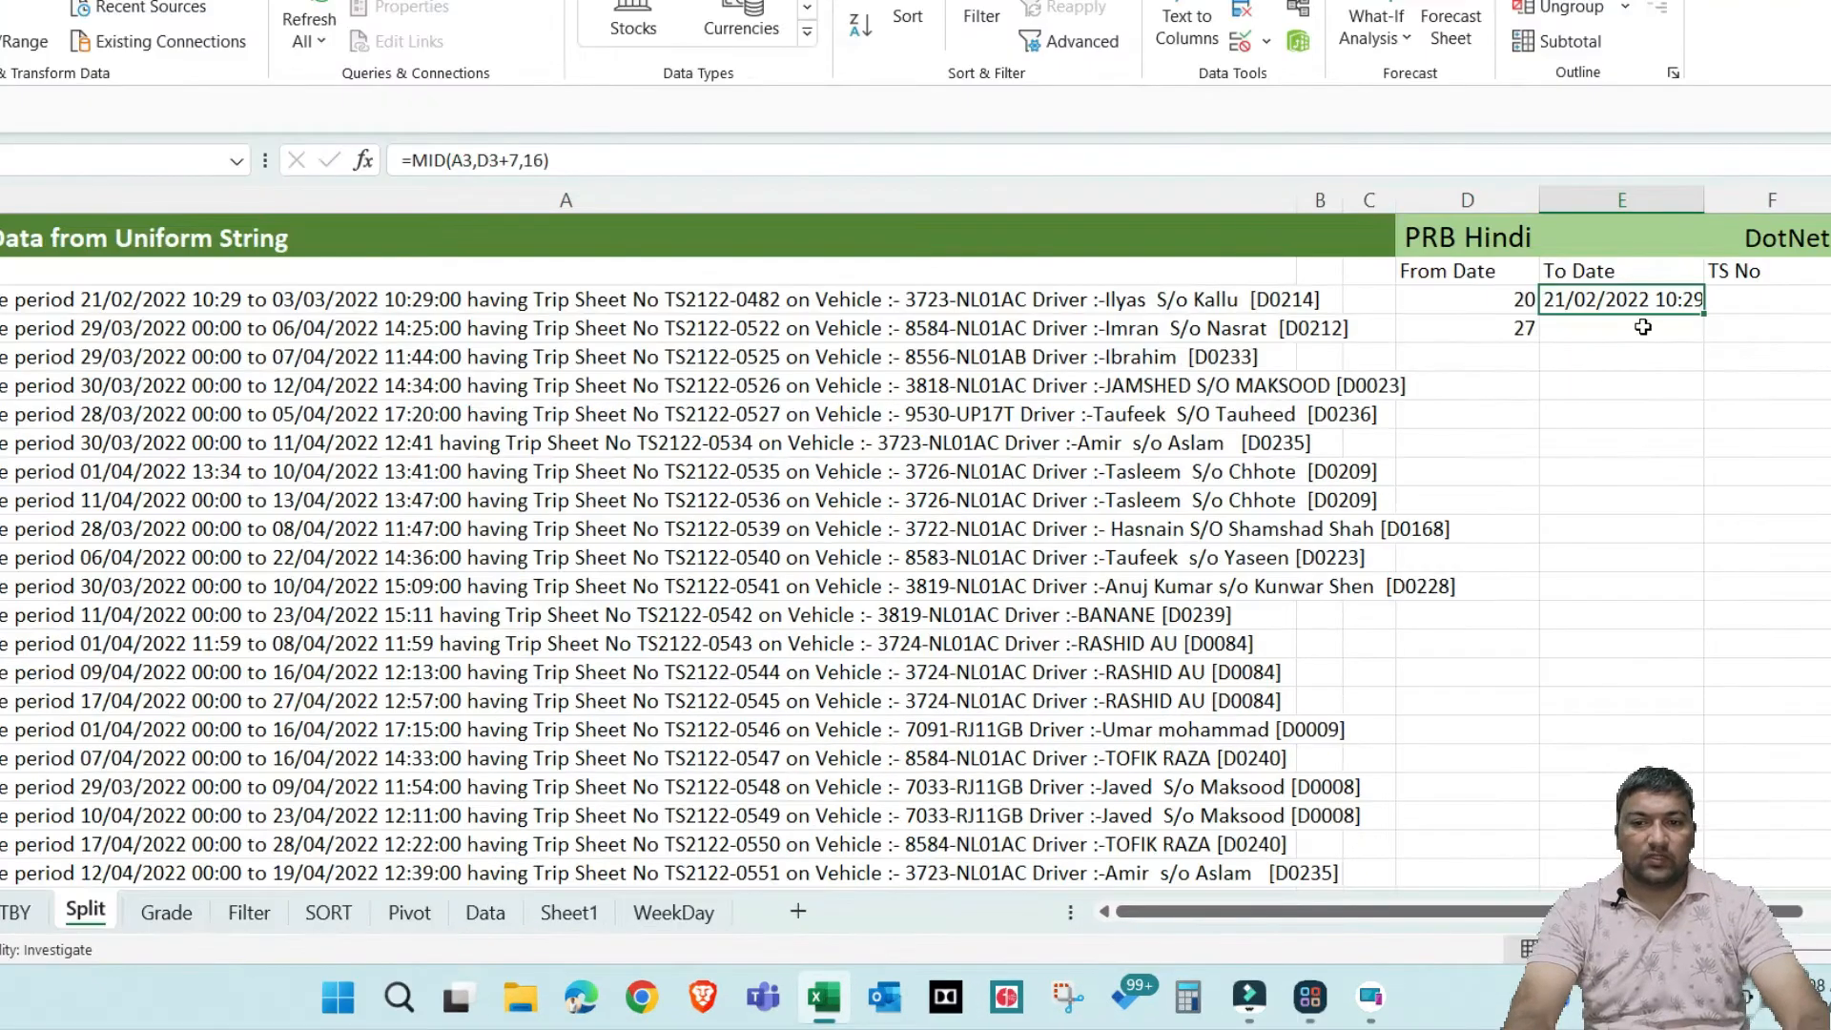
Fill the =MID(A3,D3+7,16) formula from E3 down through E7
key(shift+Down)
key(shift+Down)
key(shift+Down)
key(shift+Down)
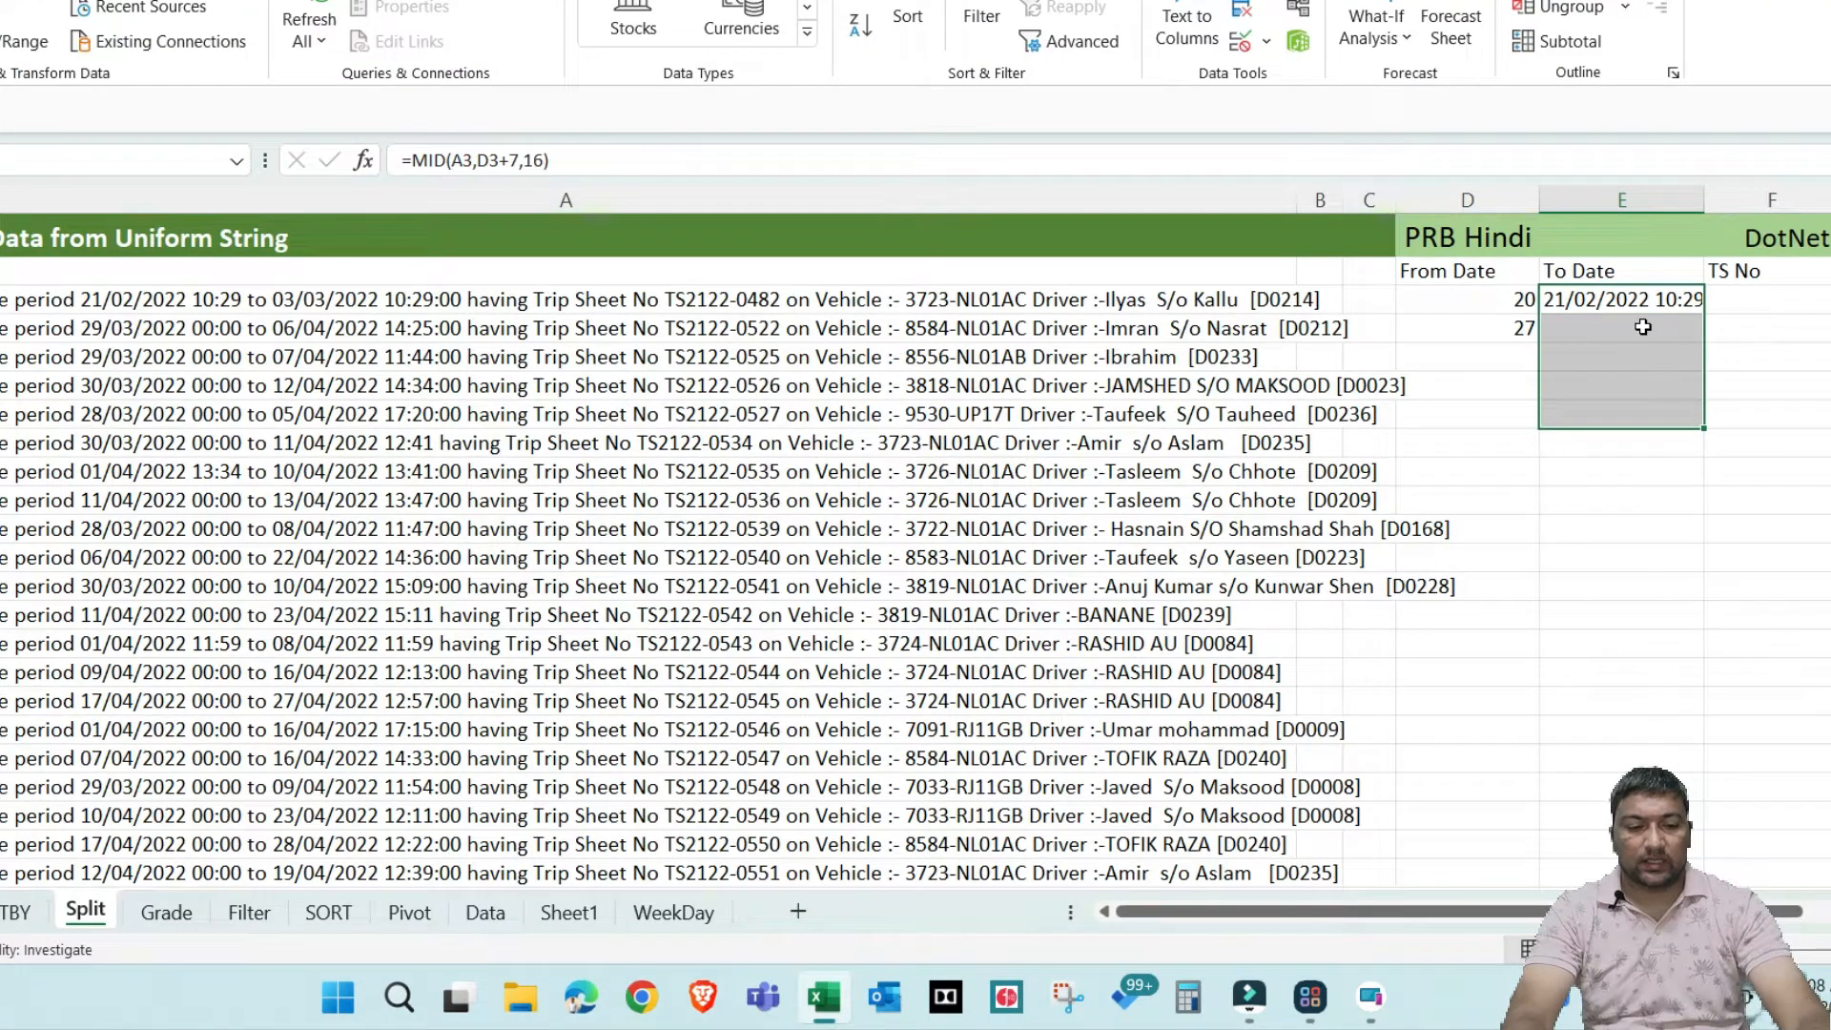
key(ctrl+d)
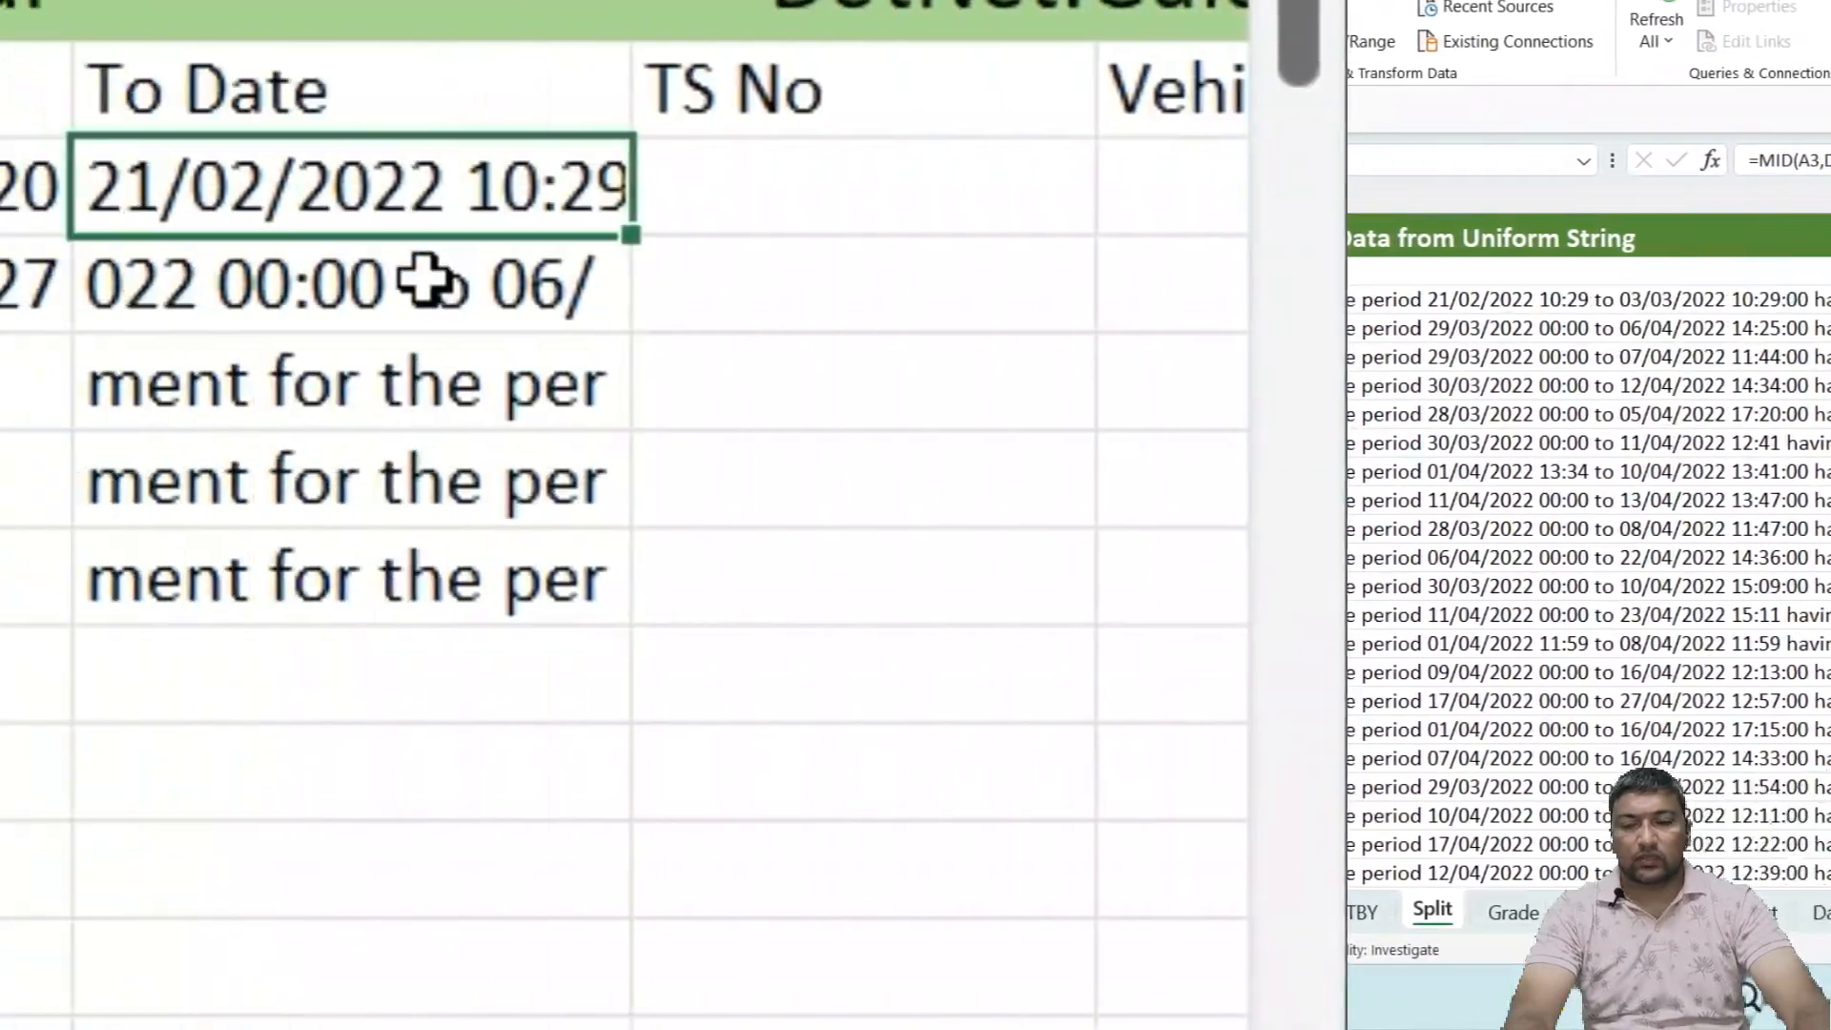
Compare the extracted text in E3 and E4 with the FIND positions in column D
click(429, 283)
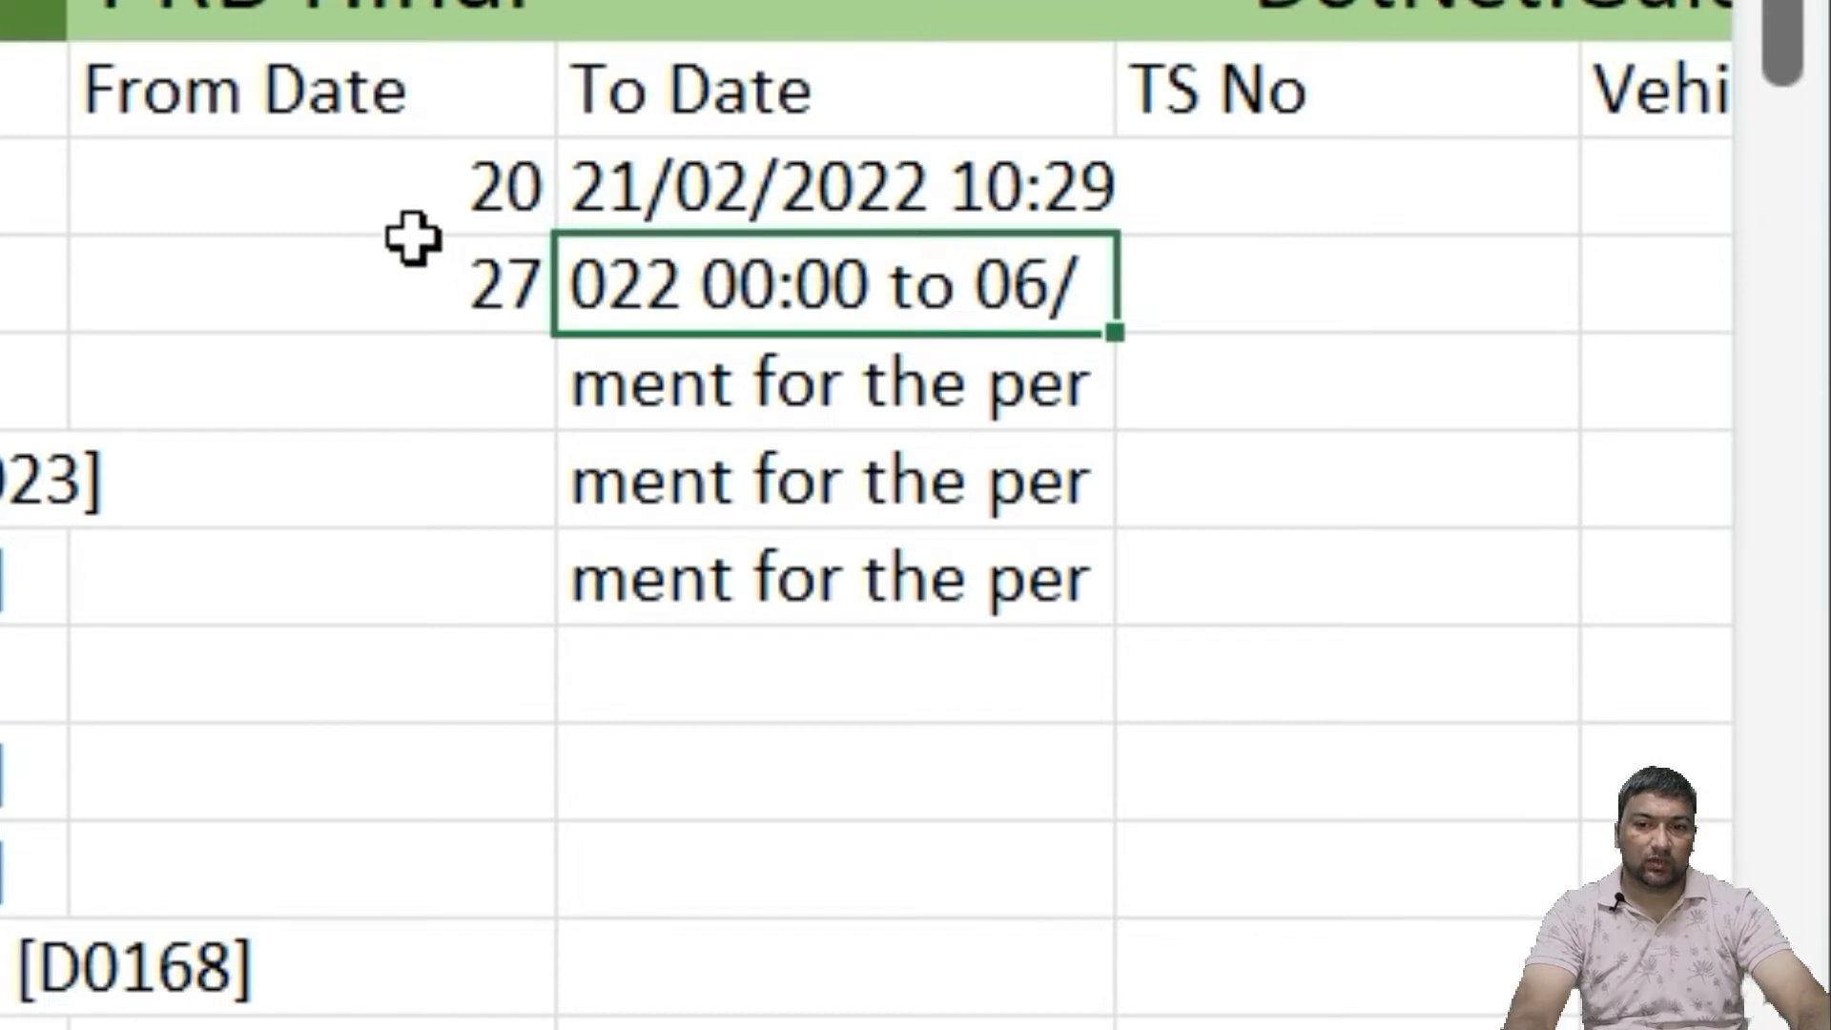
click(737, 189)
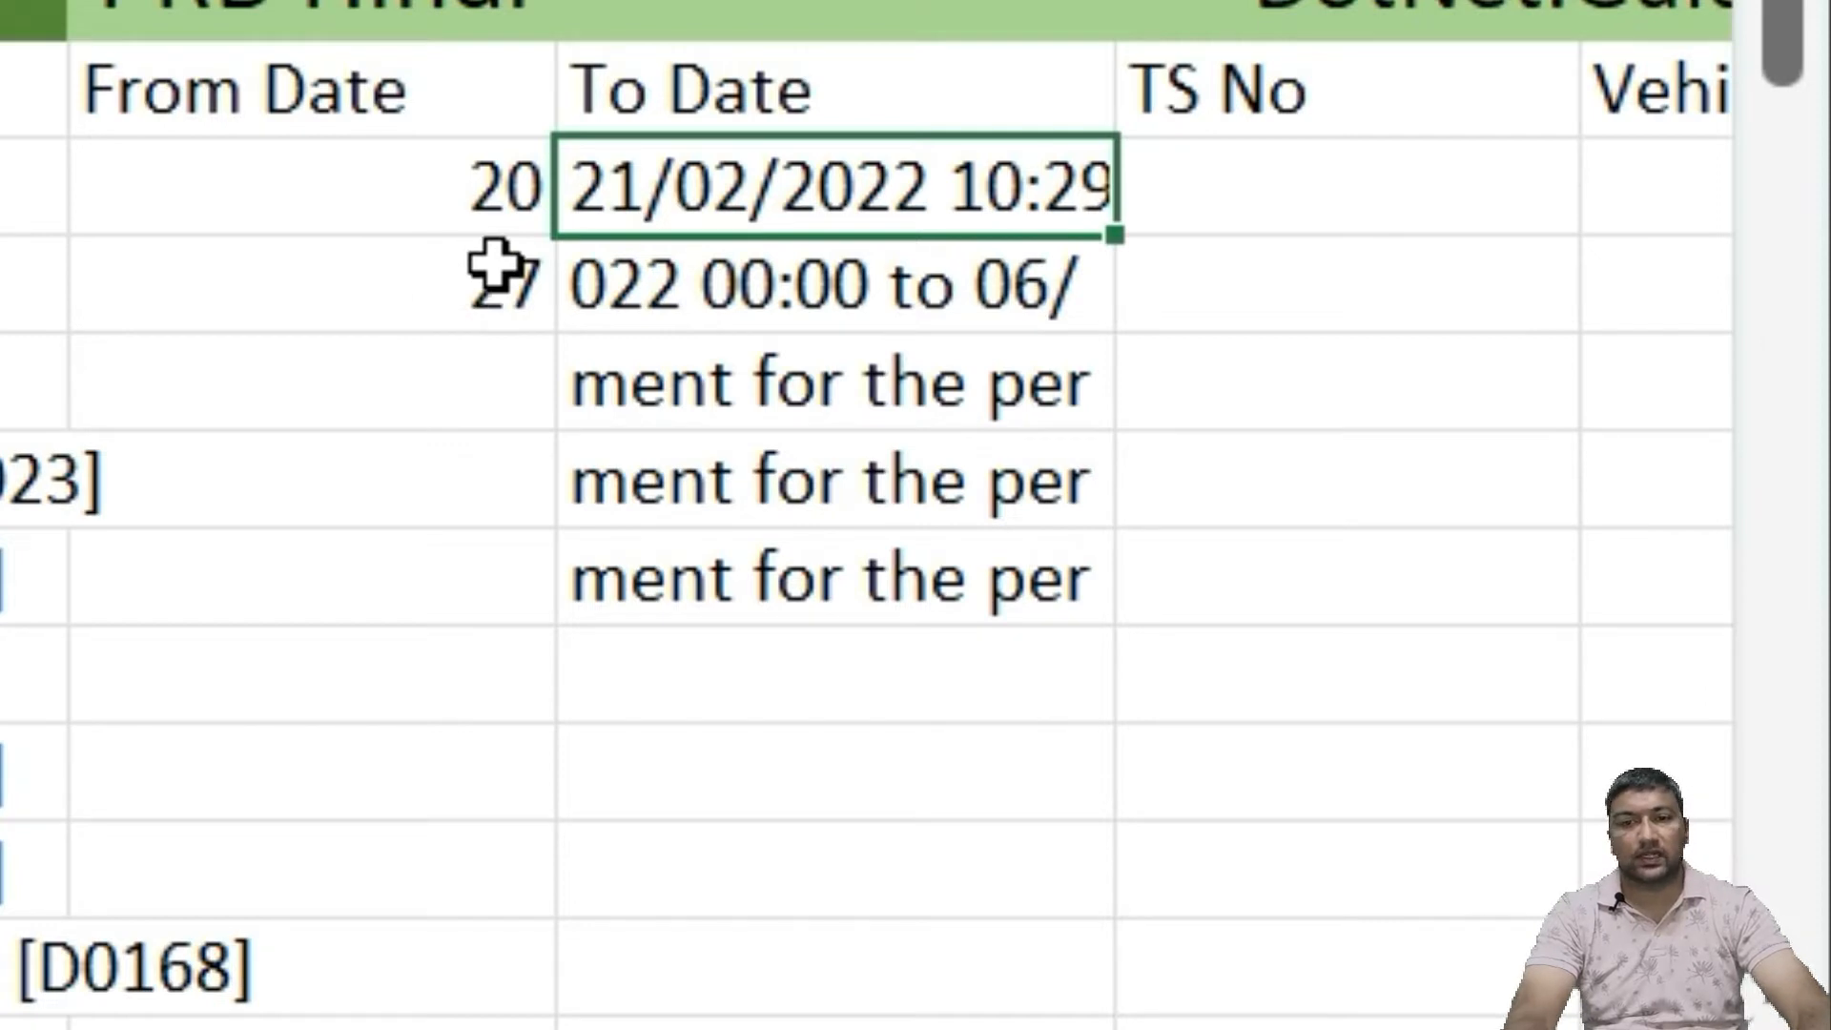
click(365, 168)
click(364, 168)
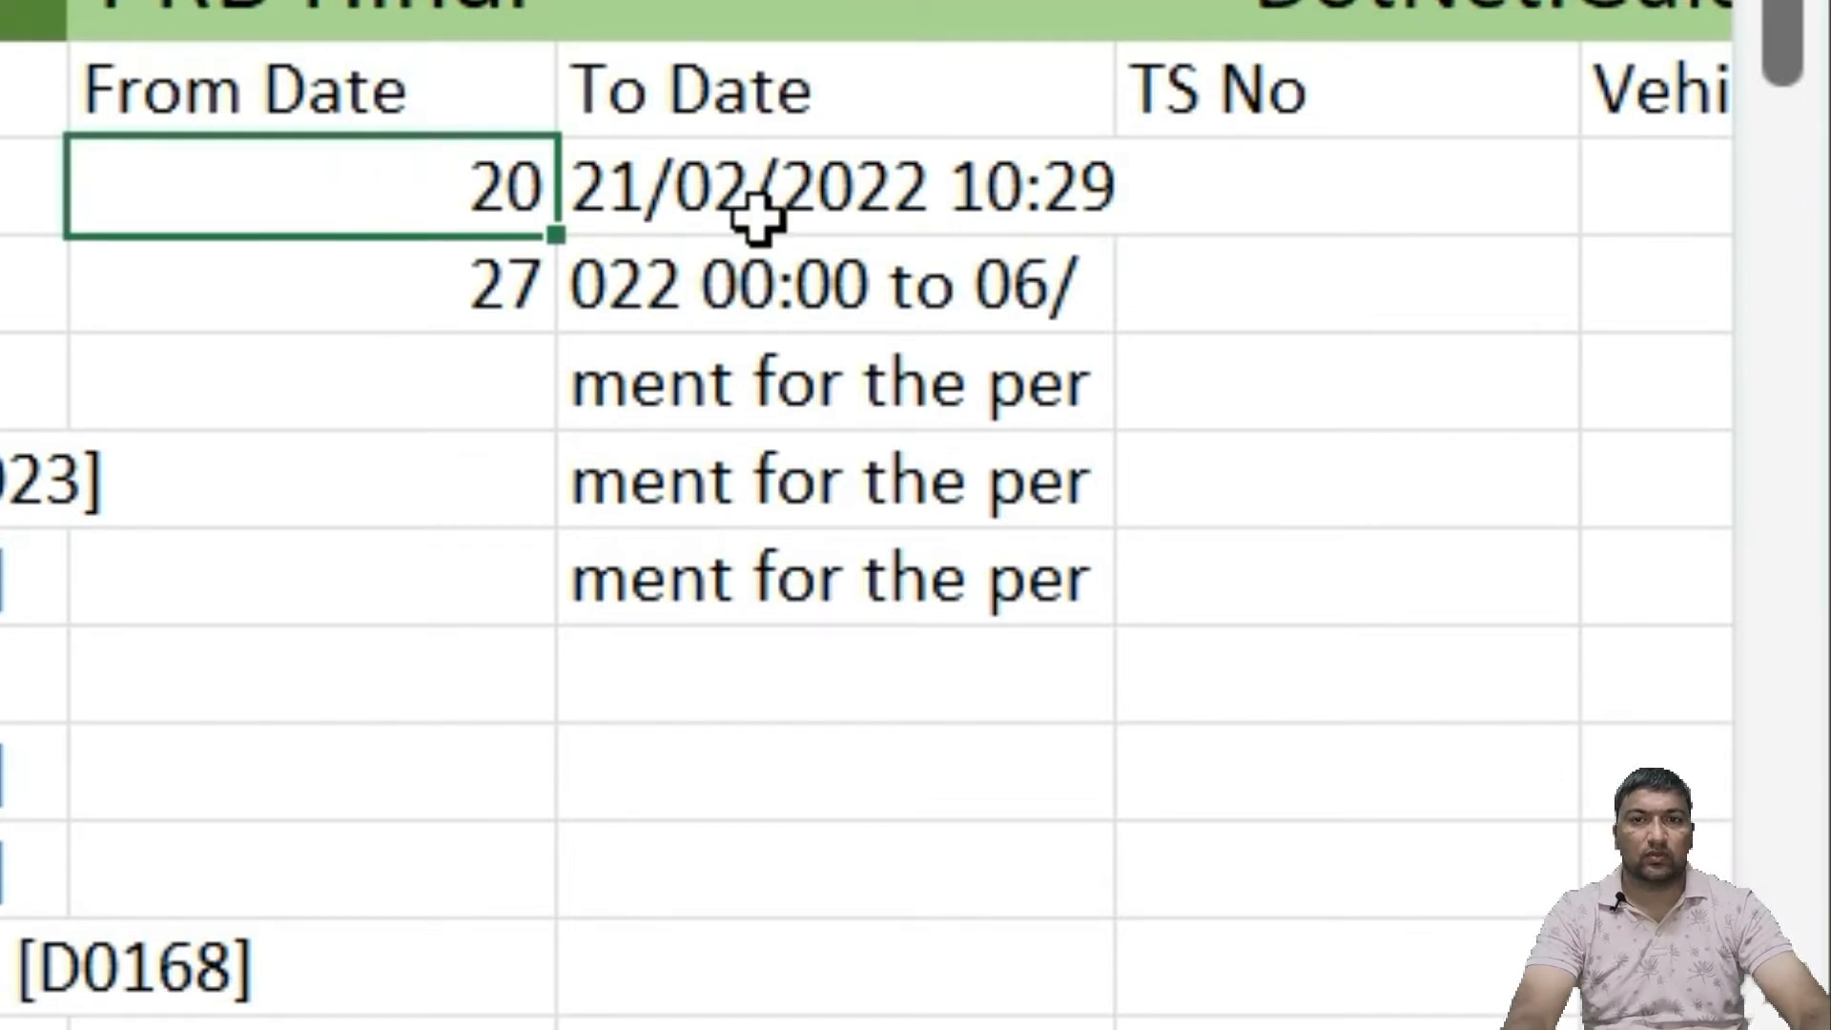
click(858, 220)
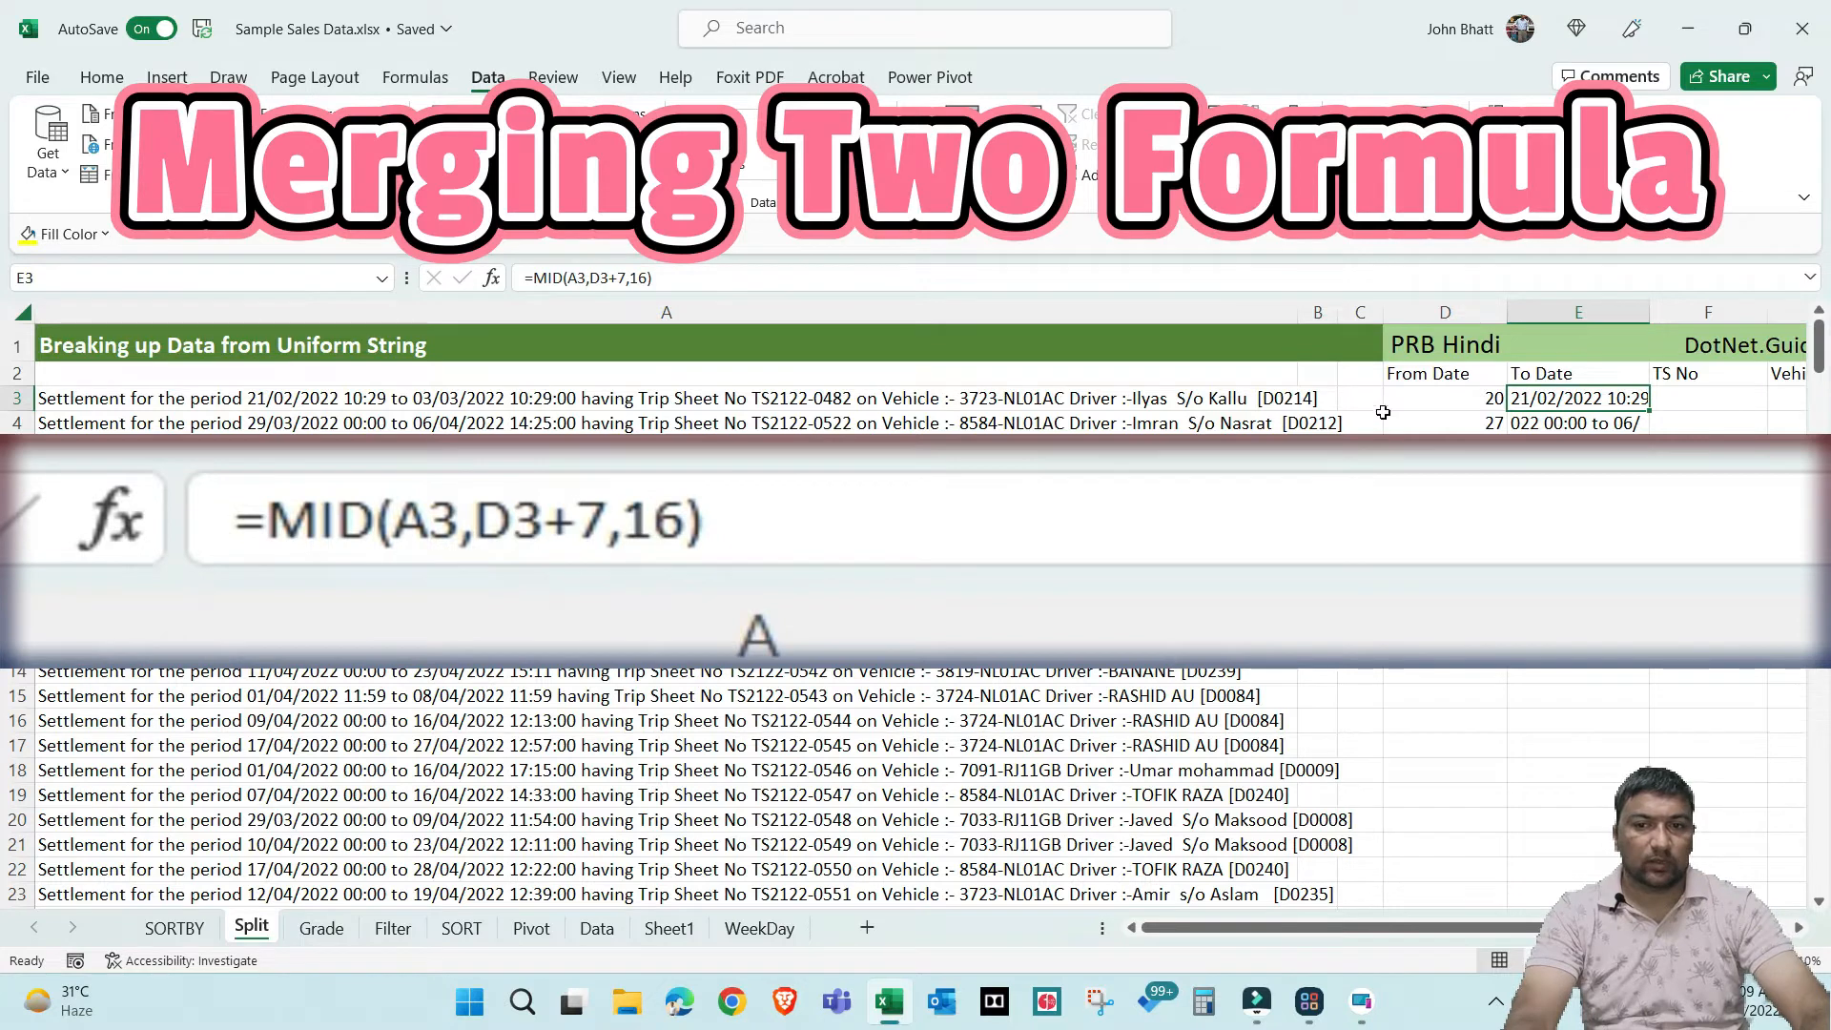
Copy FIND("period ",A3) from D3 and substitute it for the D3 reference in E3, giving =MID(A3,FIND("period ",A3)+7,16)
click(1431, 397)
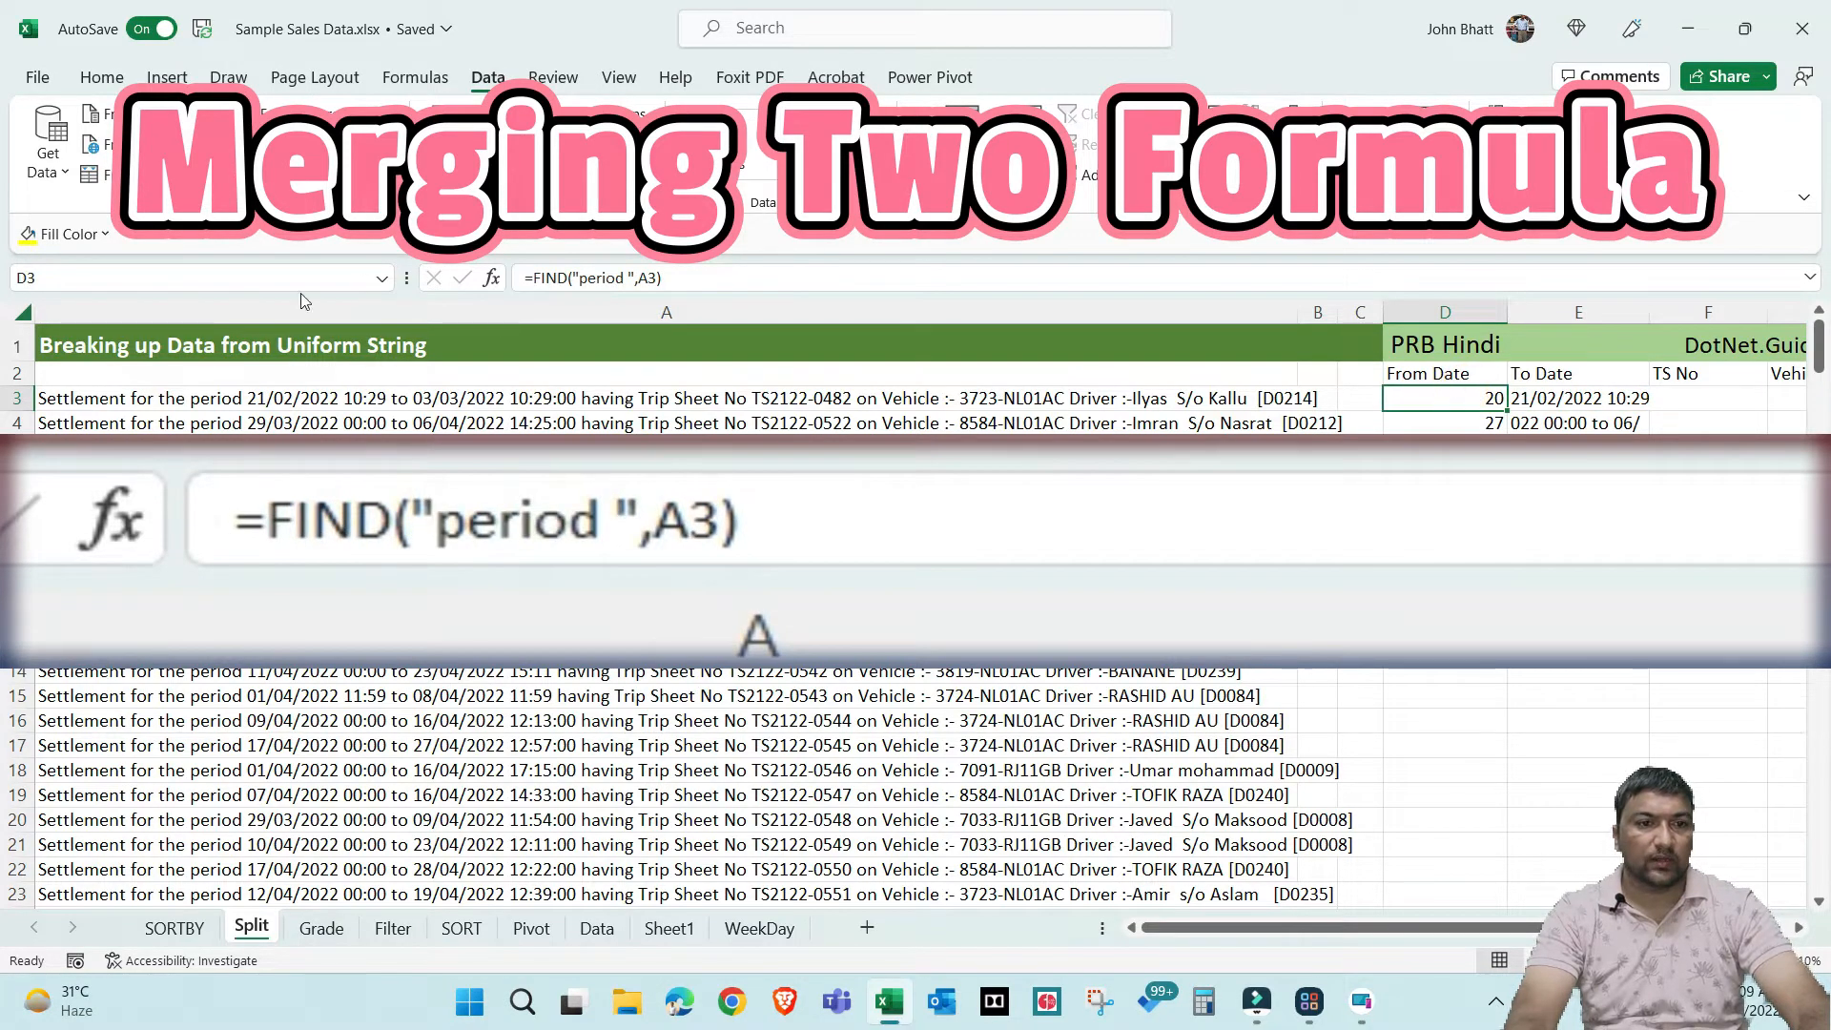
click(637, 278)
drag(662, 277, 532, 286)
key(ctrl+c)
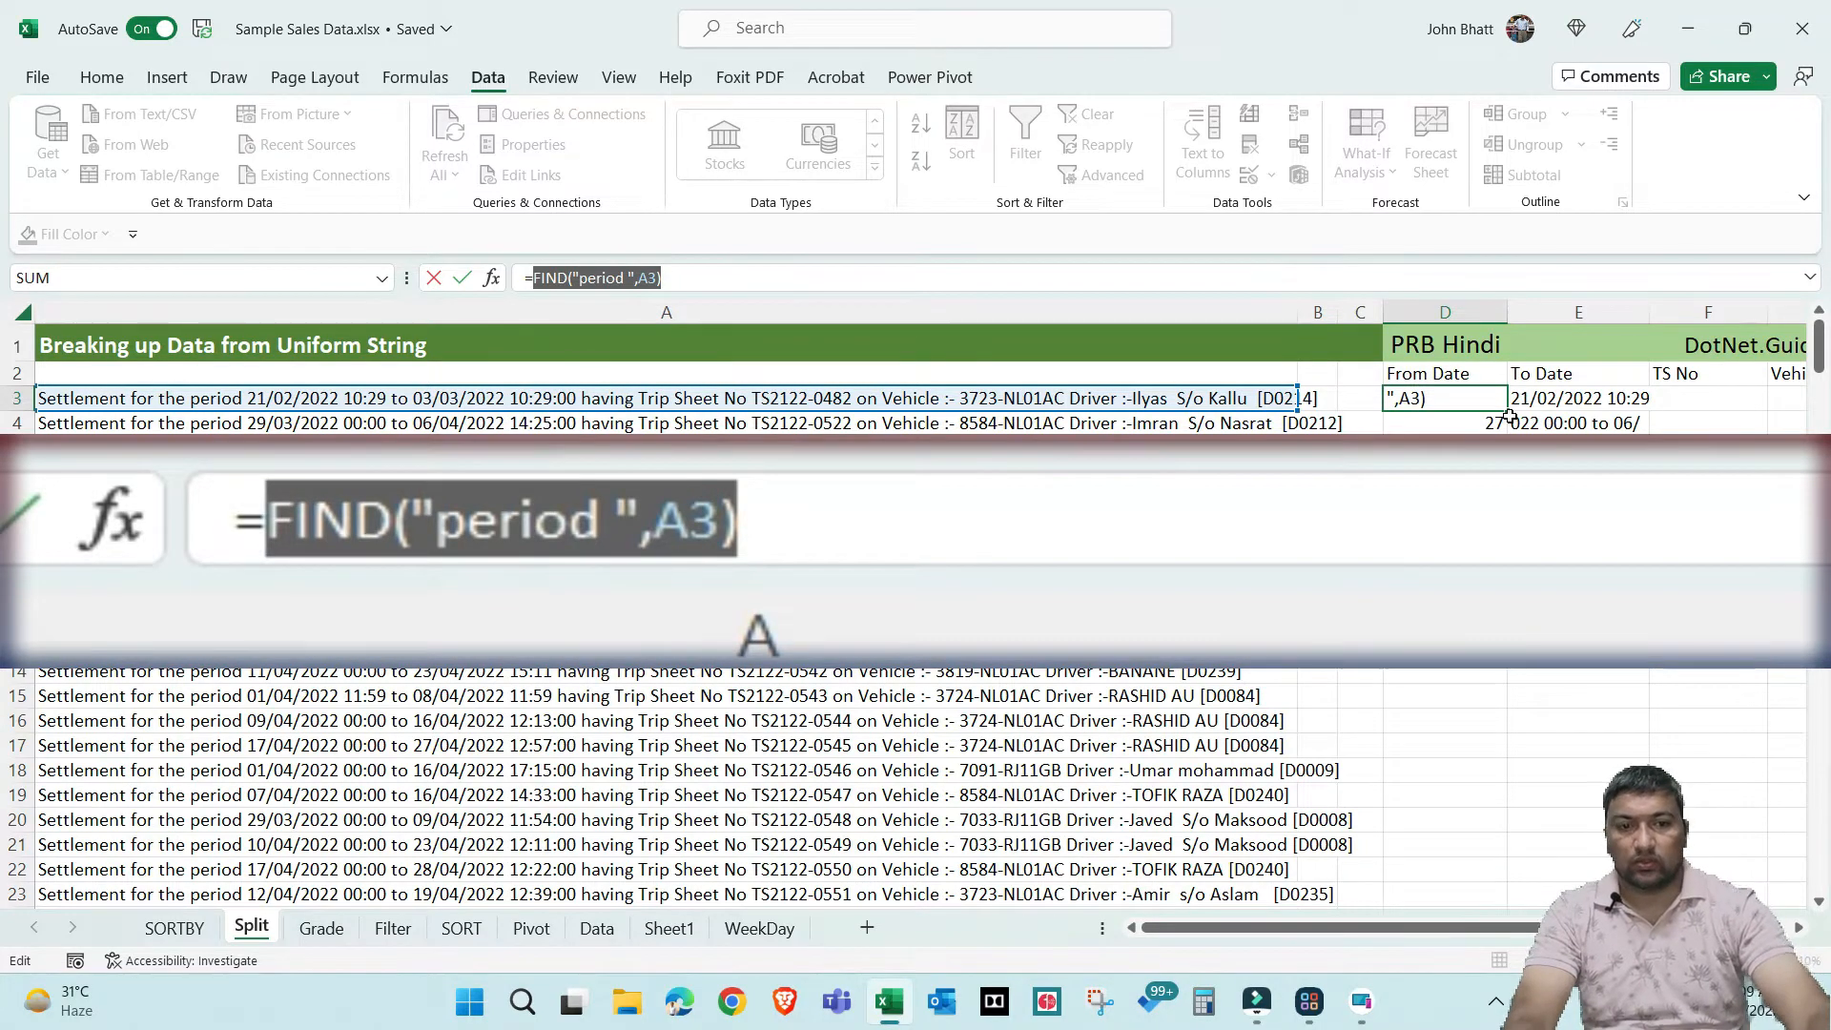
key(Escape)
click(1626, 401)
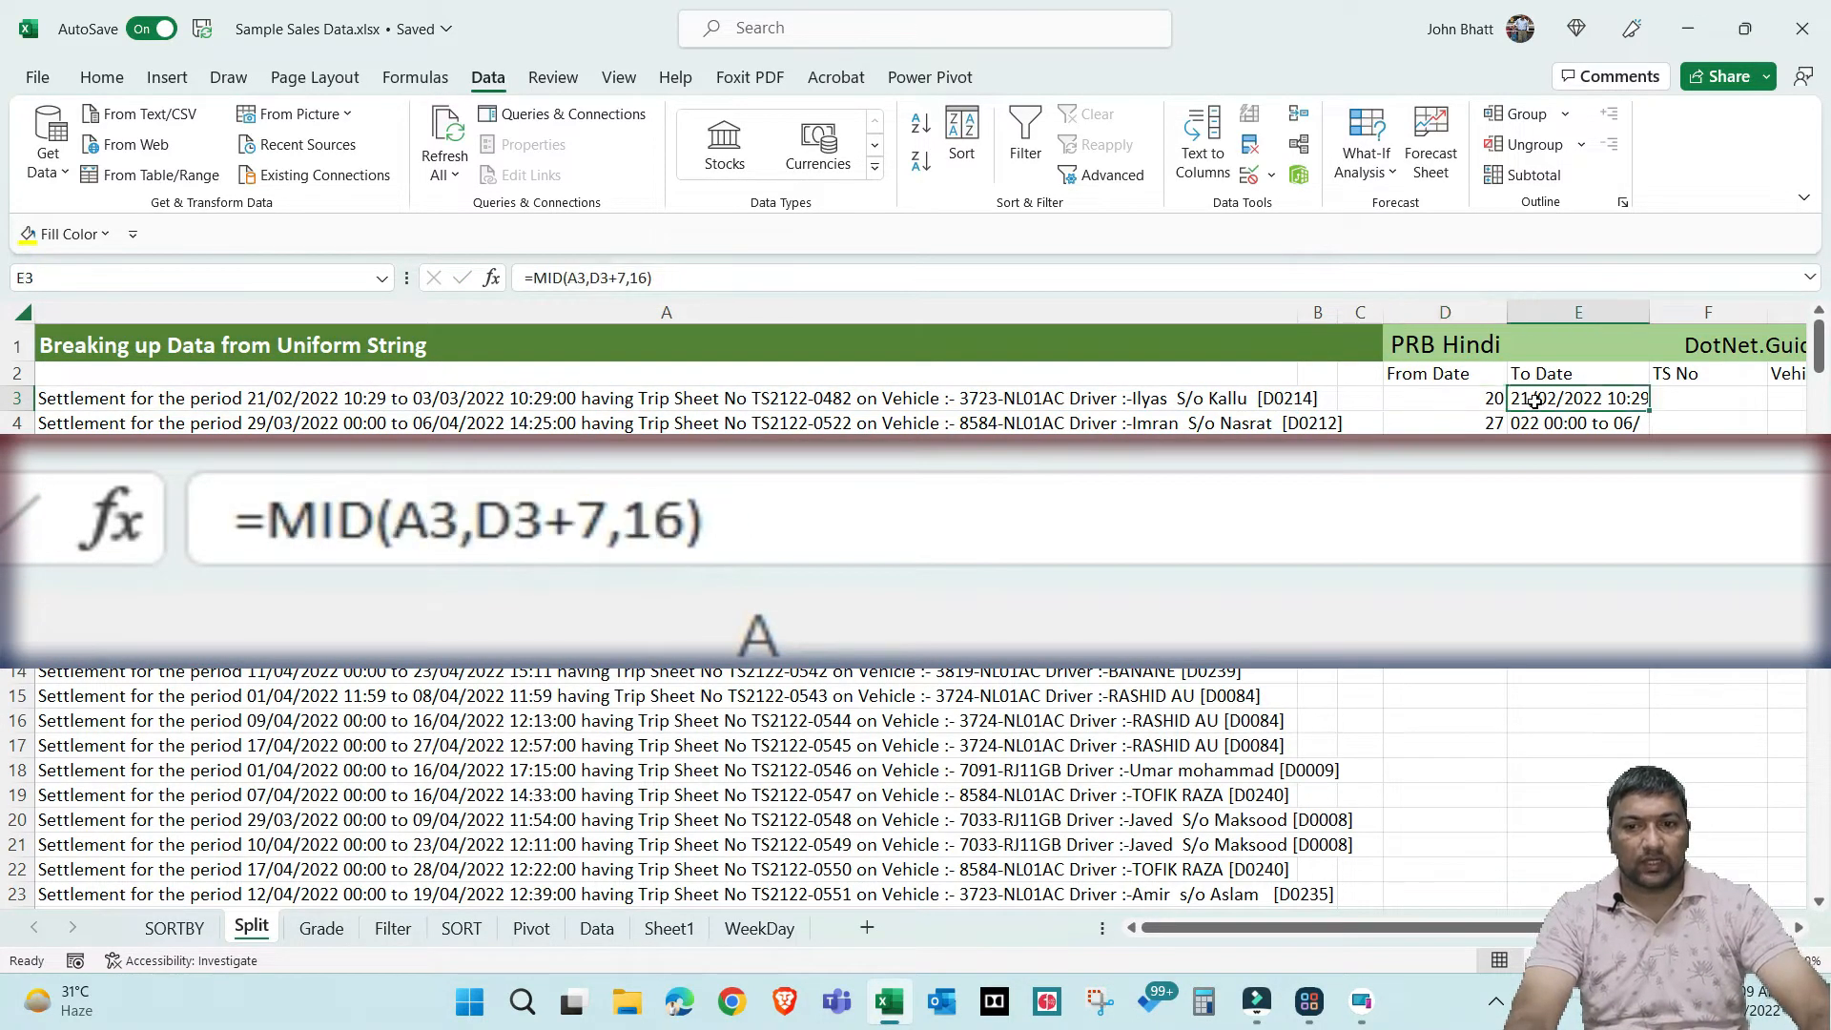
click(592, 279)
double_click(598, 279)
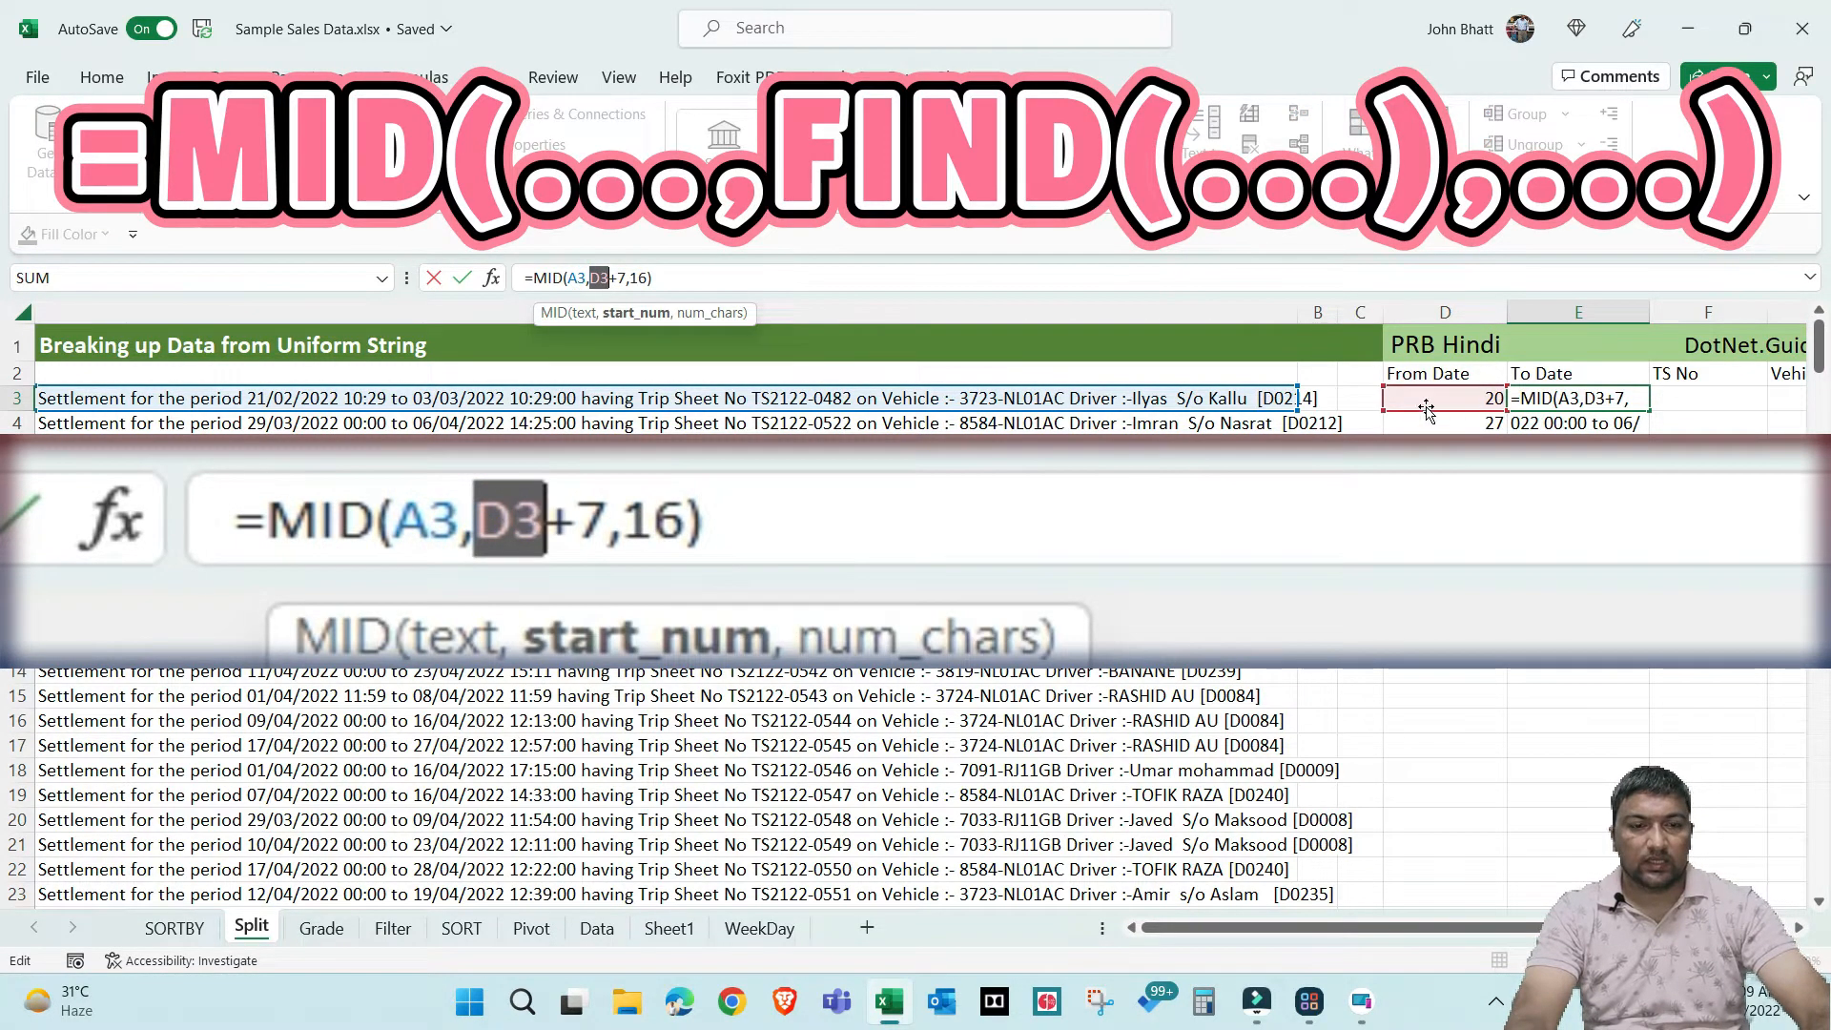
key(ctrl+v)
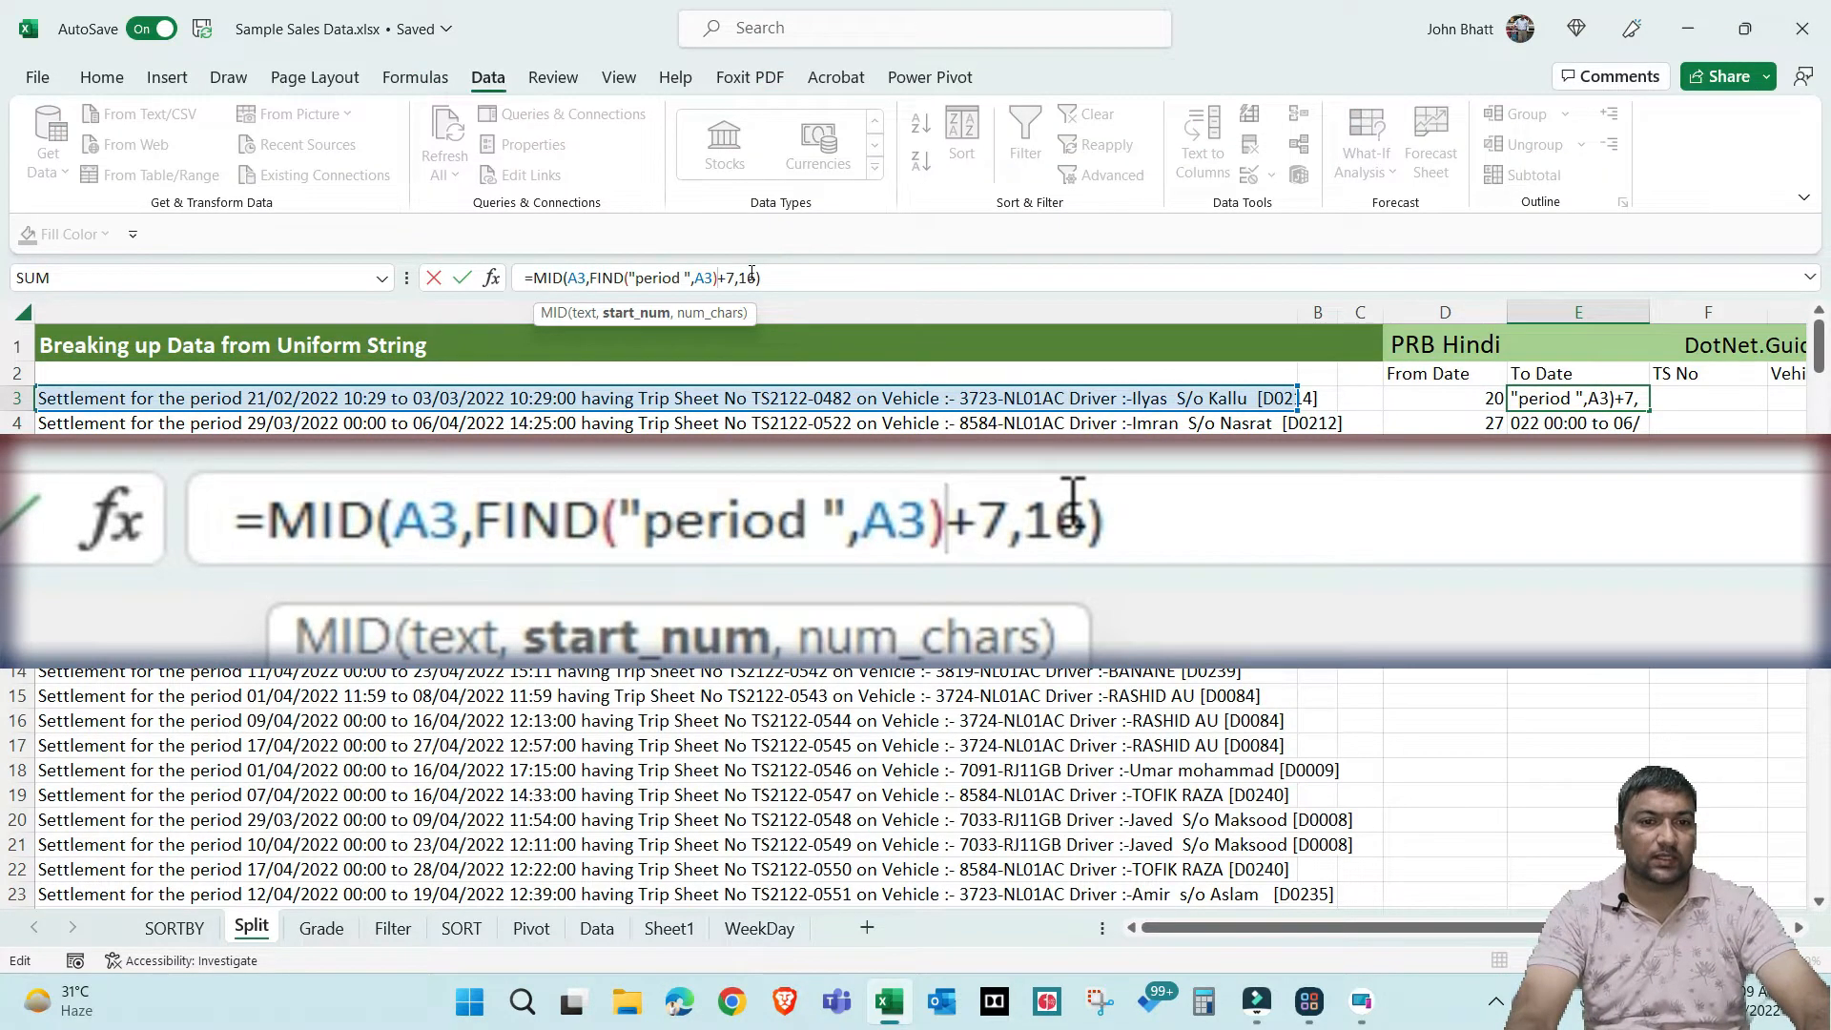
key(ctrl+Return)
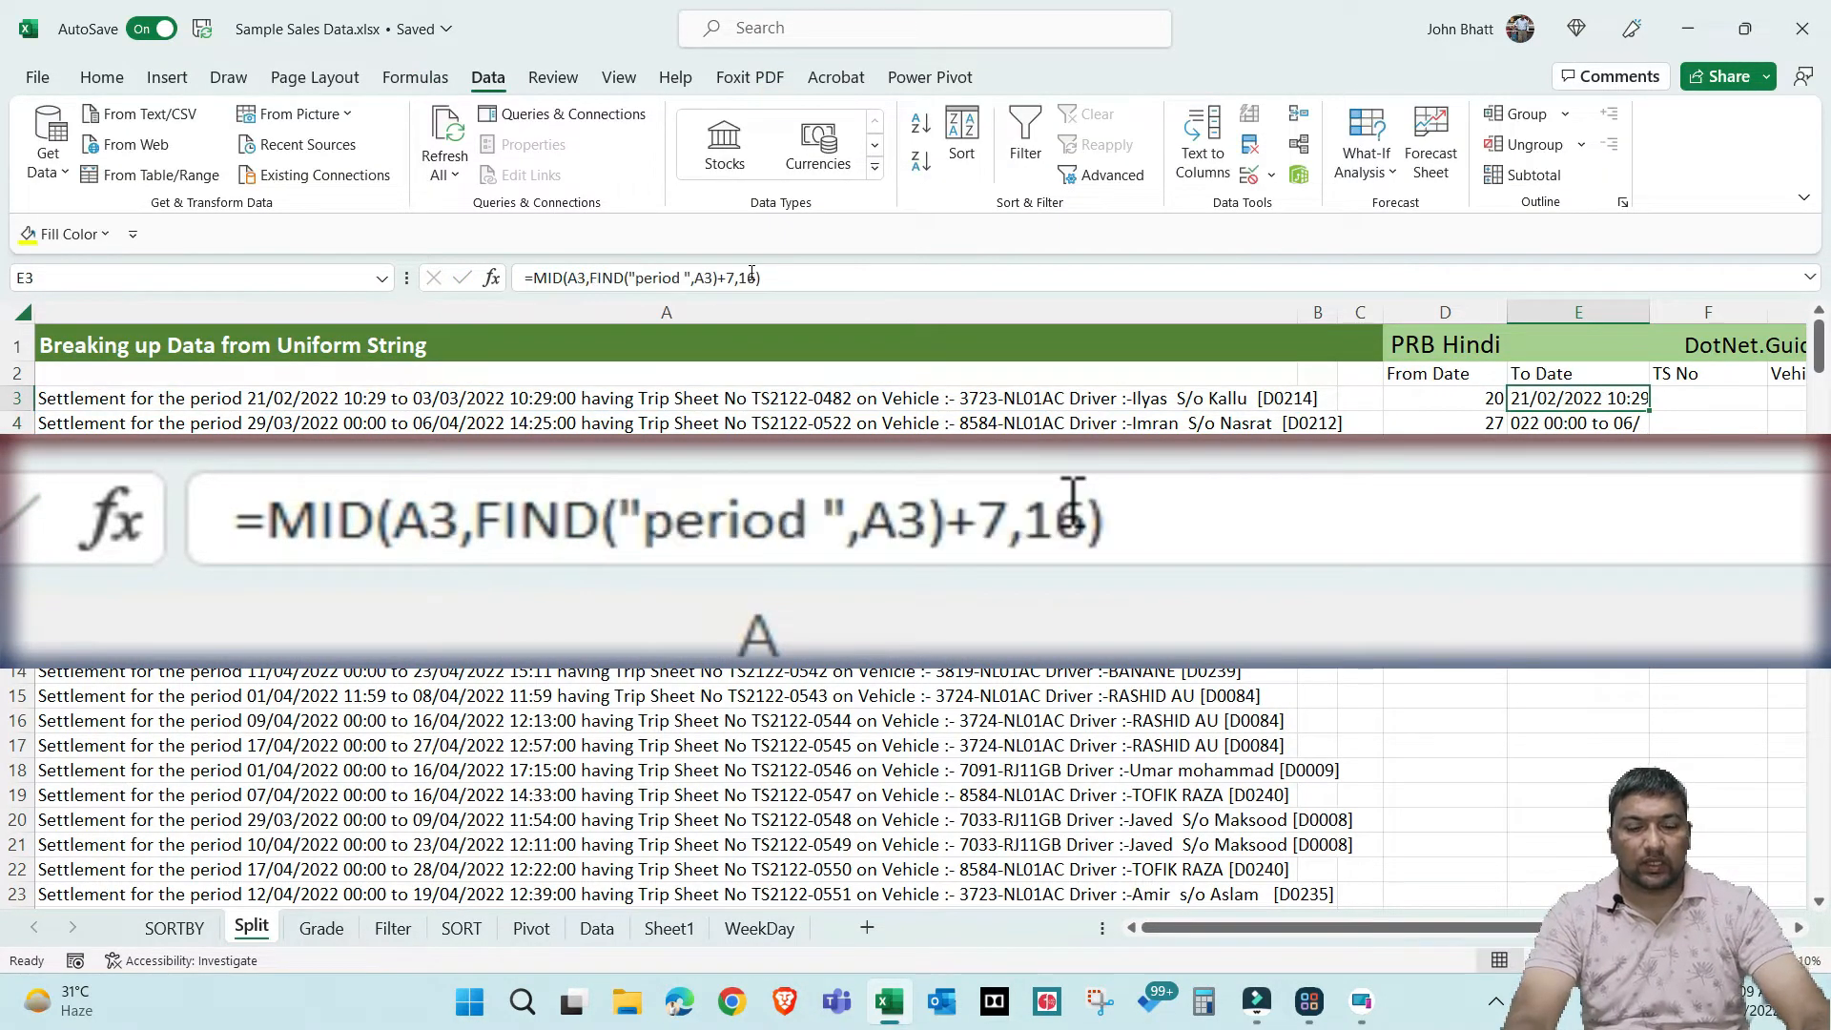
Fill the combined MID and FIND formula from E3 down through E7 and check the rows
key(shift+Down)
key(shift+Down)
key(shift+Down)
key(ctrl+d)
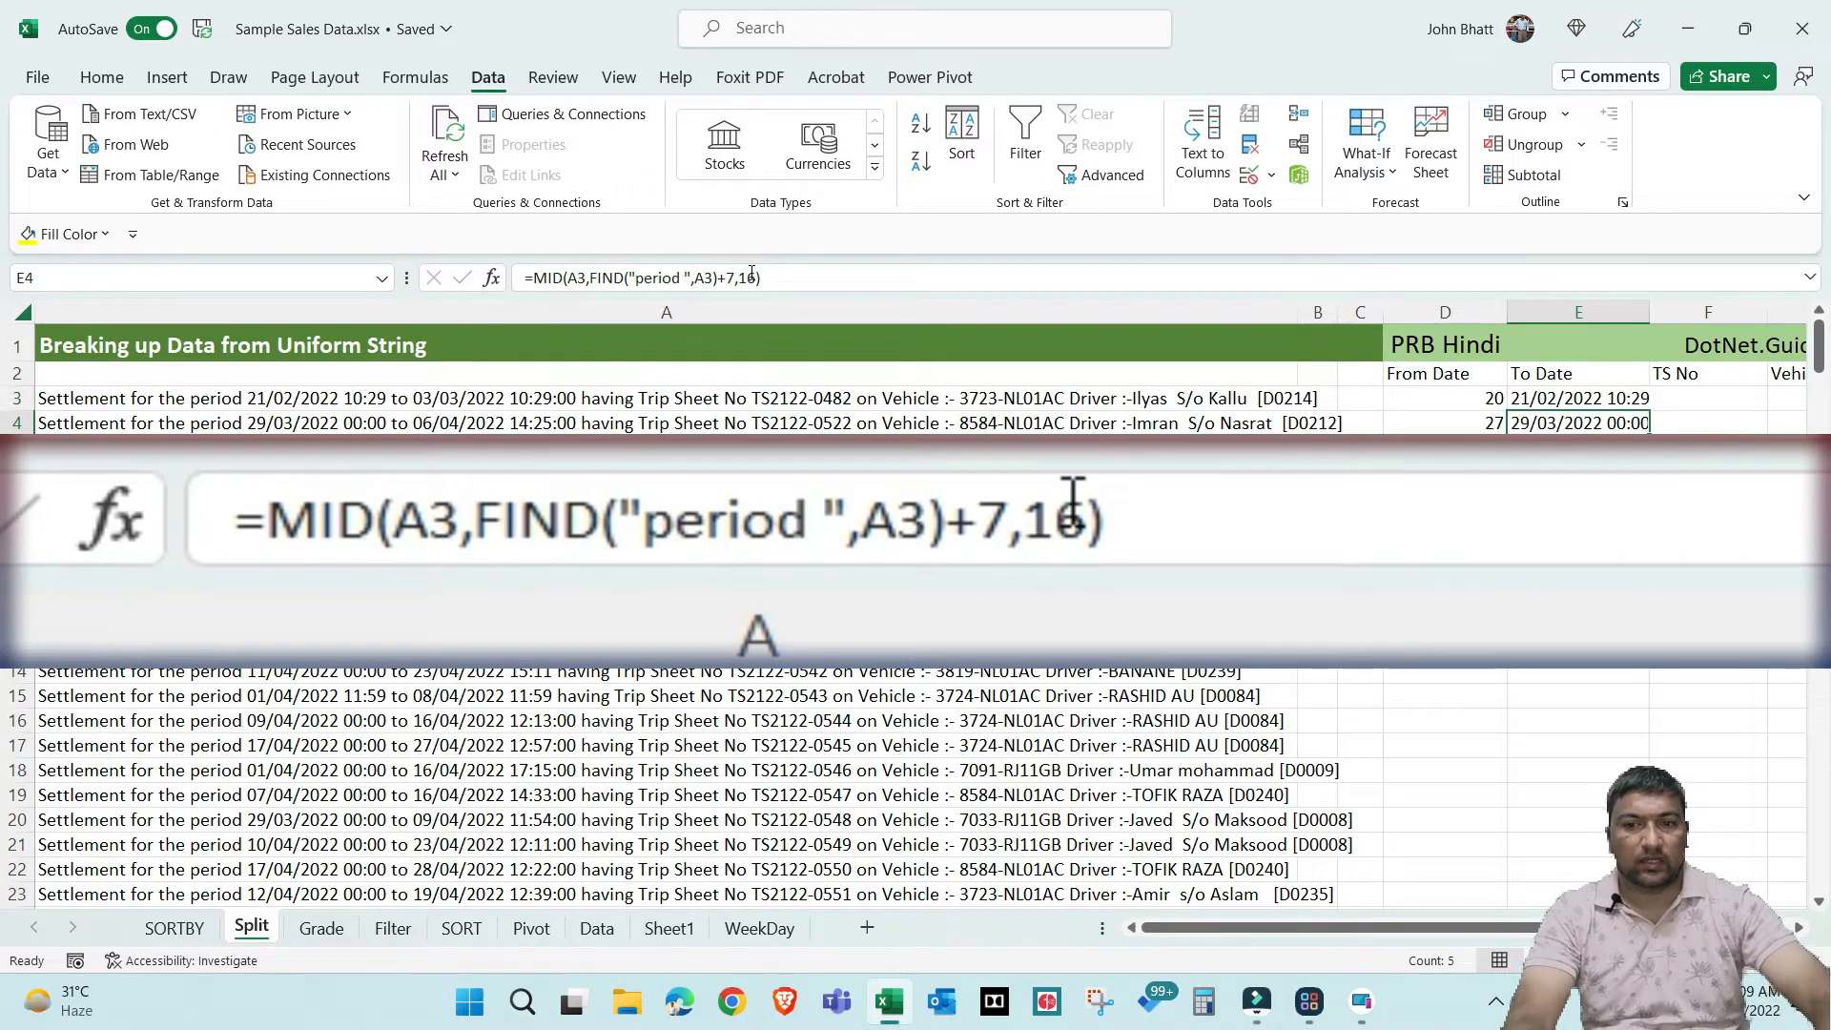
key(Down)
key(Down)
key(Left)
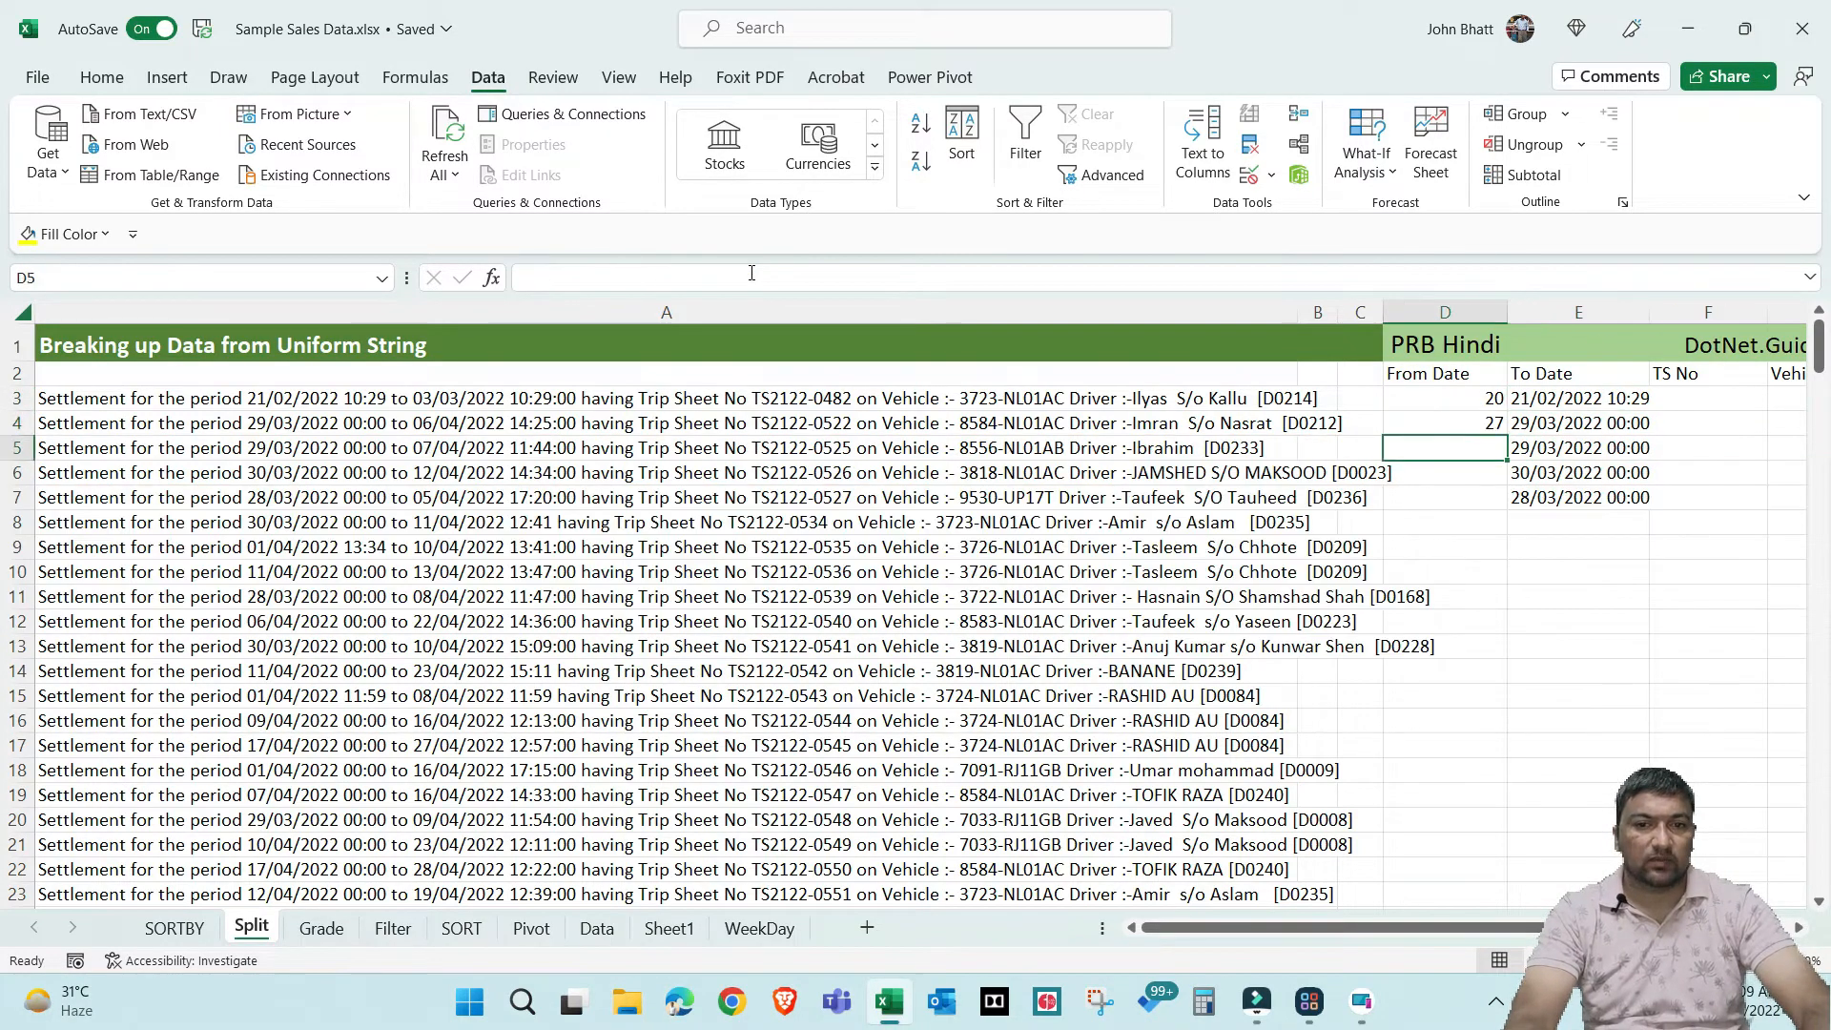
Replace D3's formula with the combined one from E3, =MID(A3,FIND("period ",A3)+7,16)
key(Up)
key(Up)
key(Right)
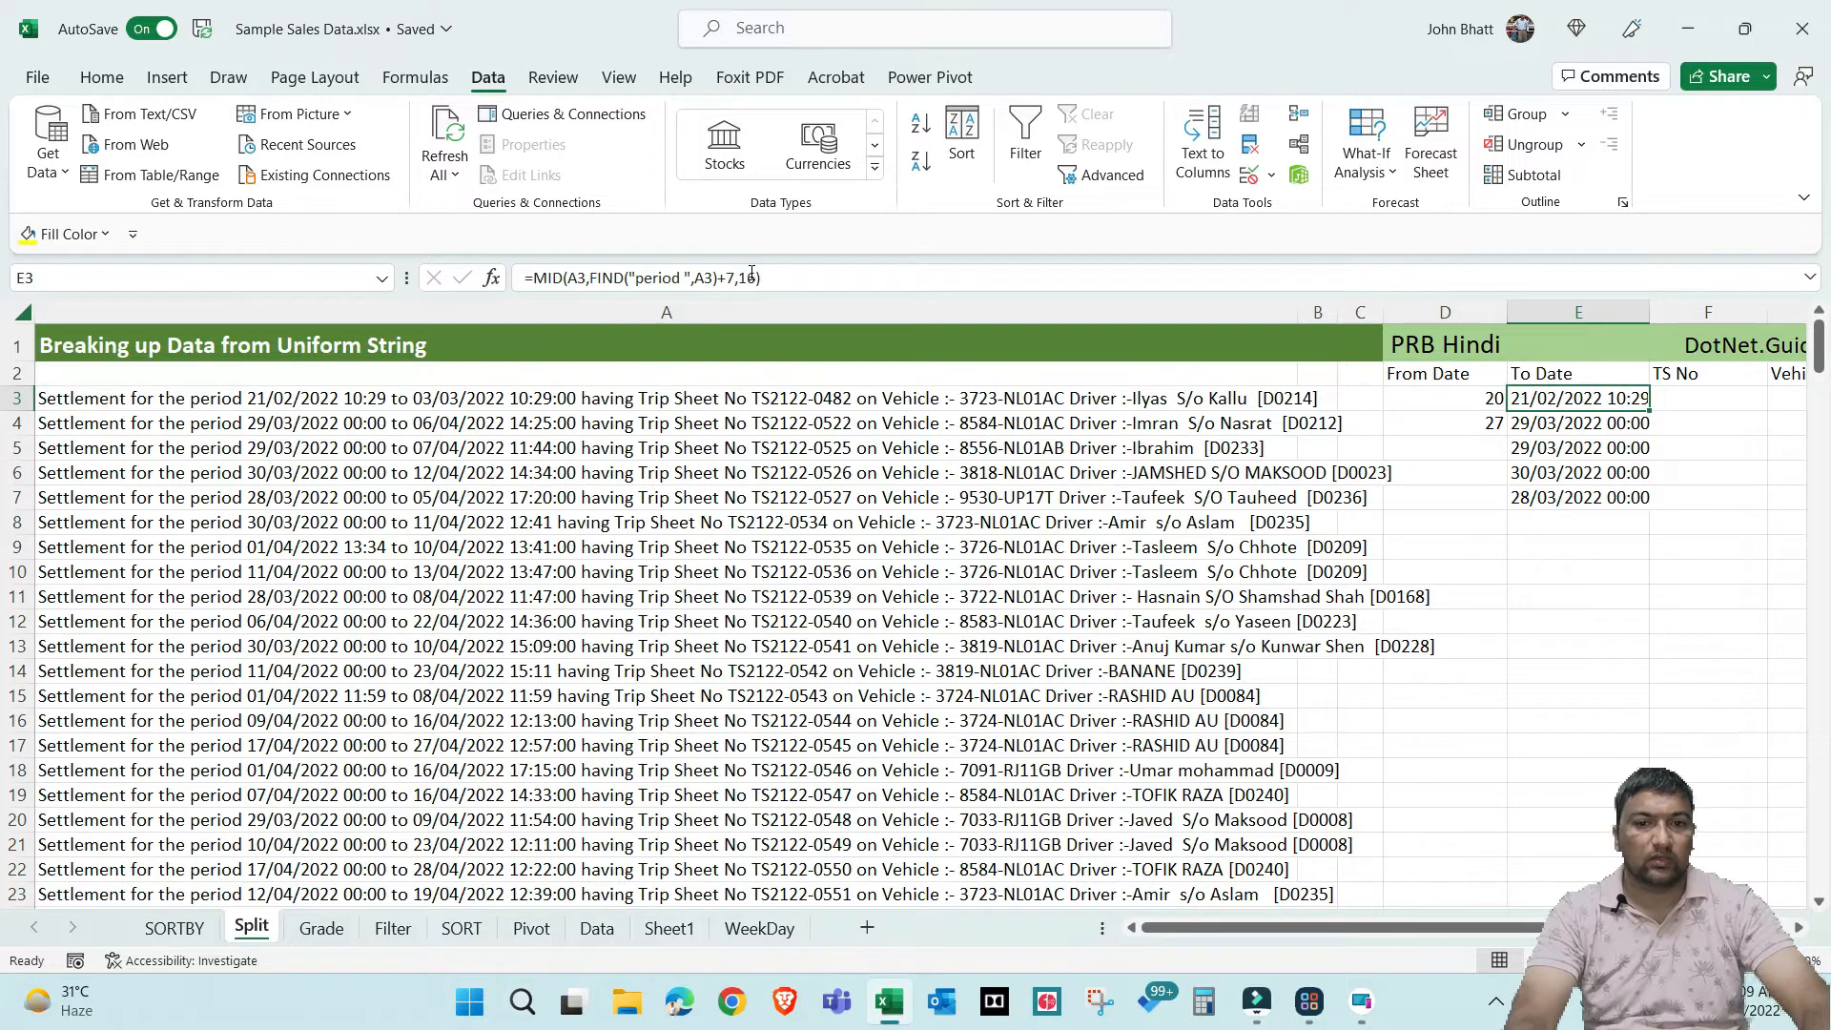
key(F2)
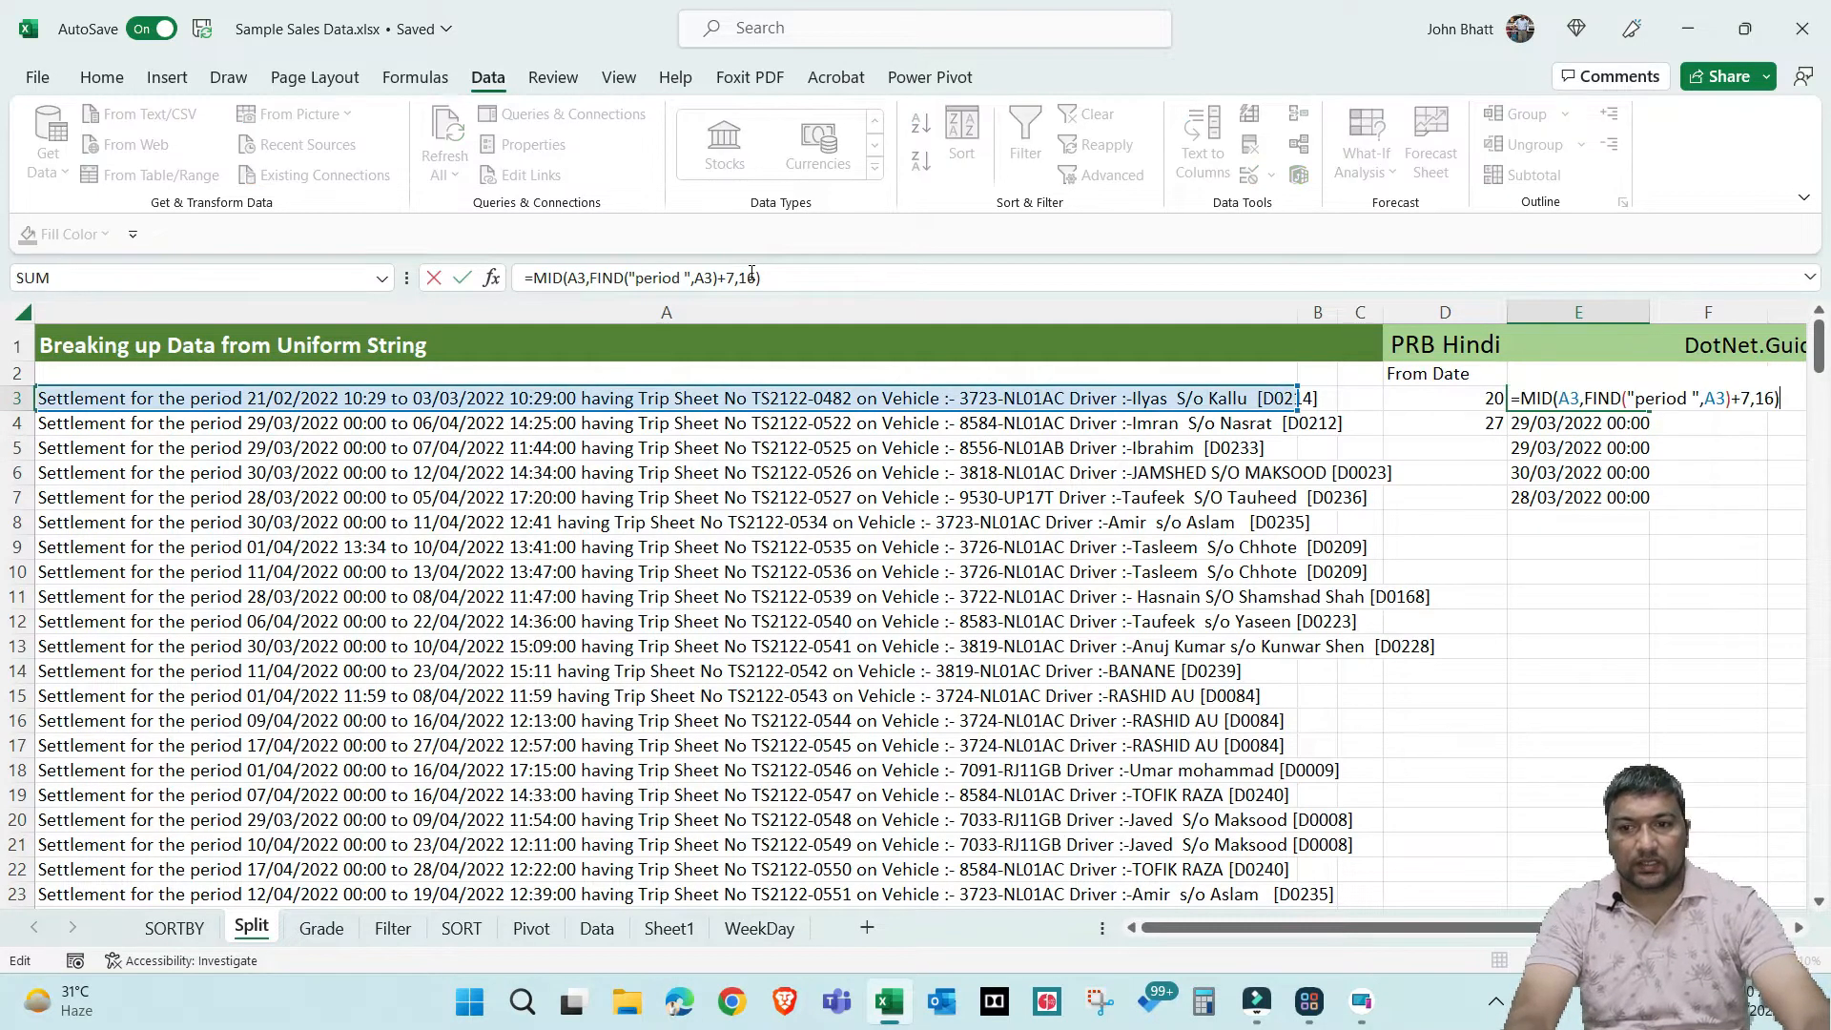
key(Escape)
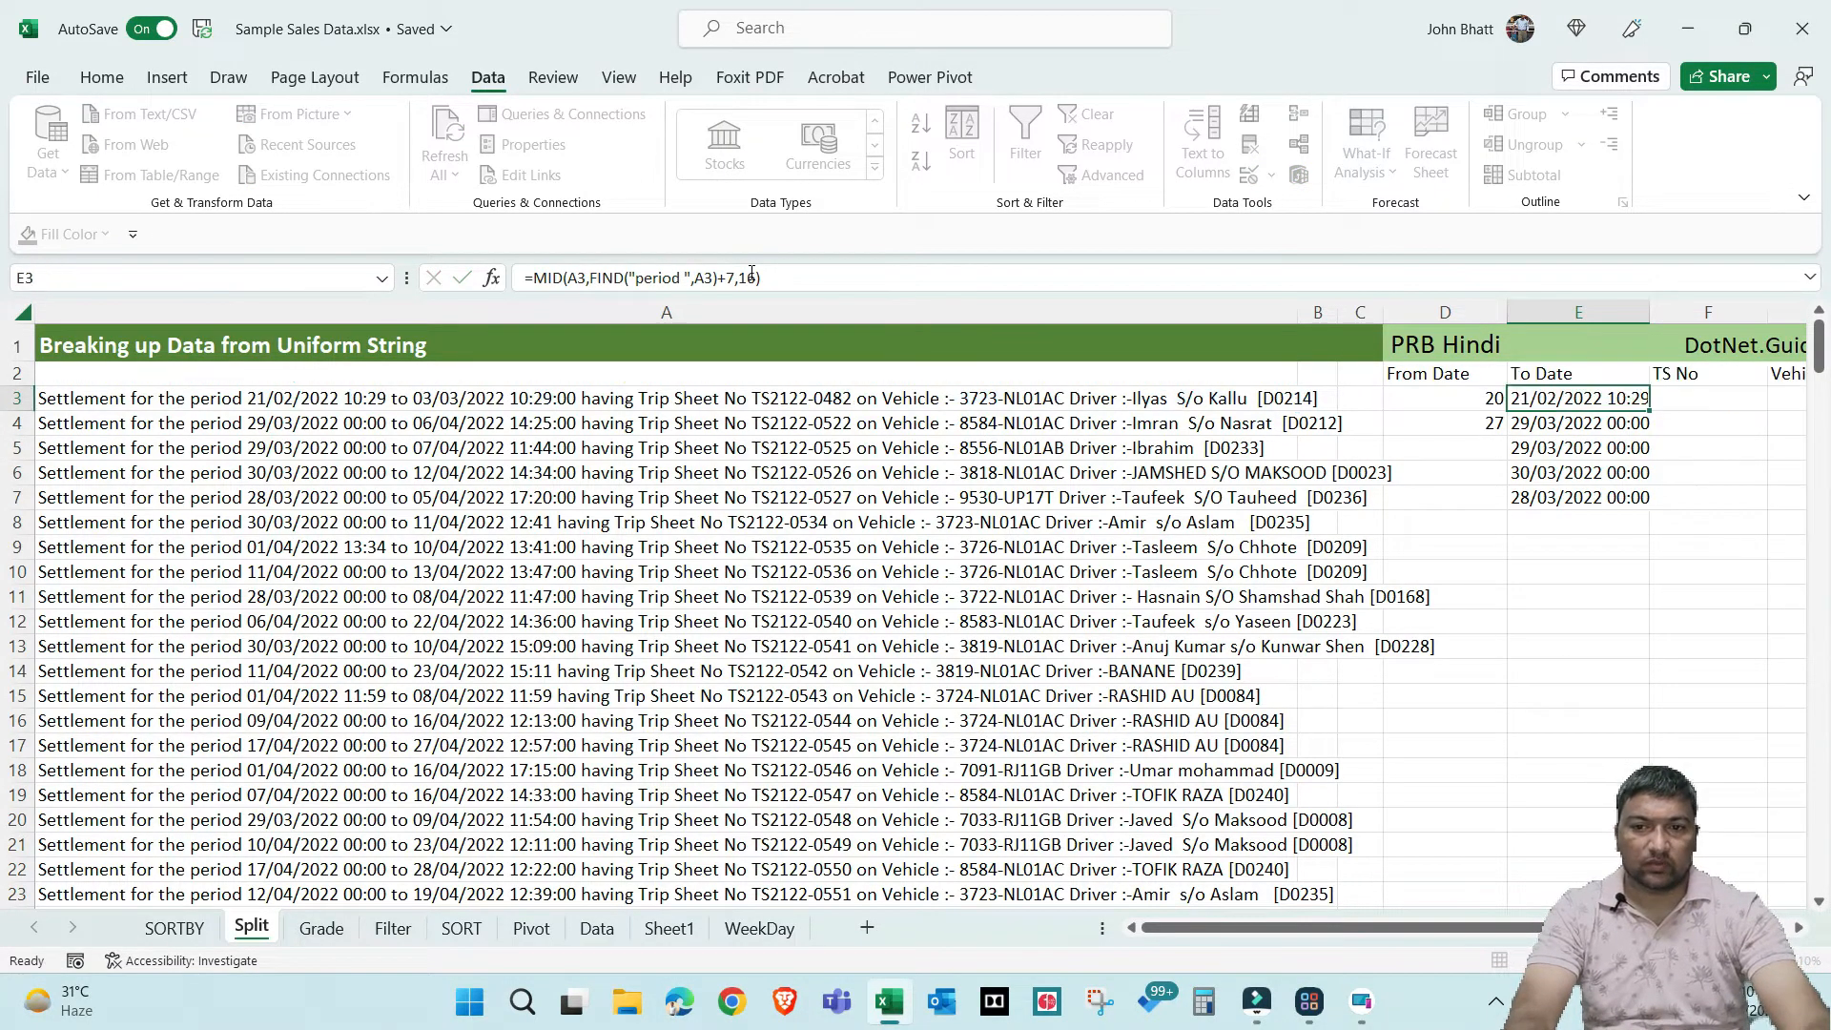
key(Left)
key(Right)
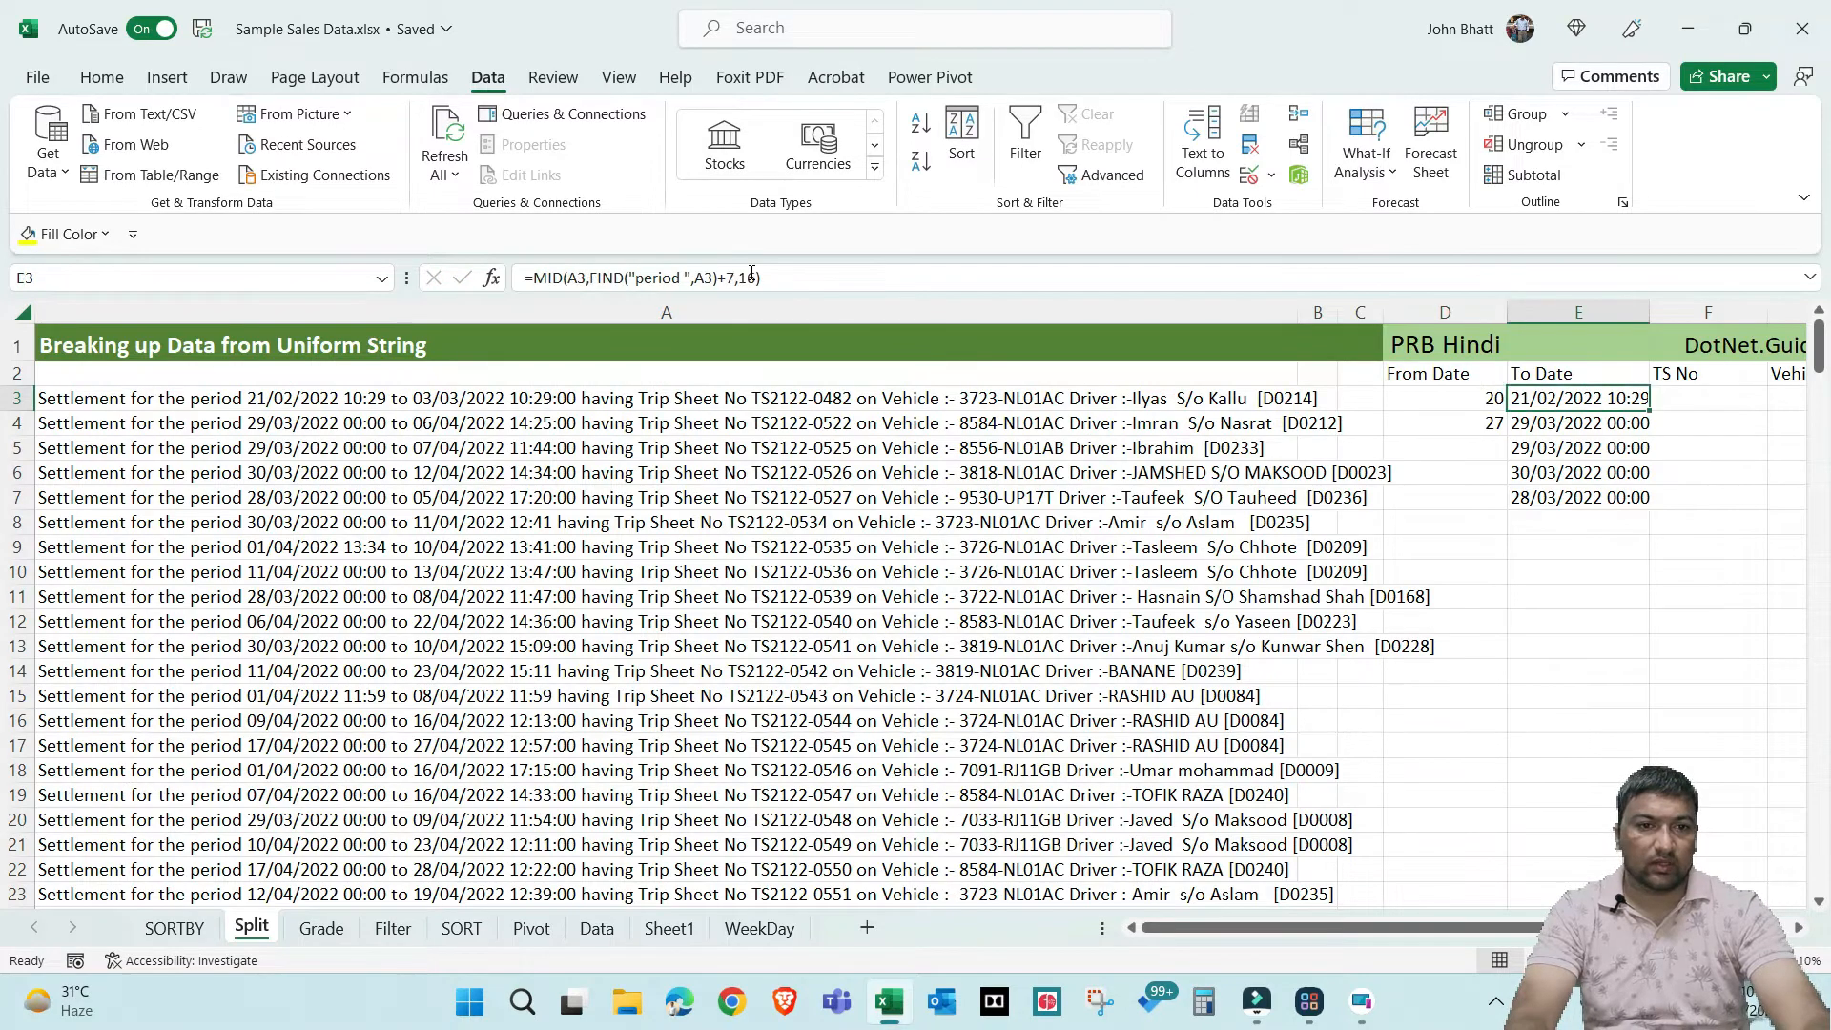
key(Left)
key(F2)
key(ctrl+a)
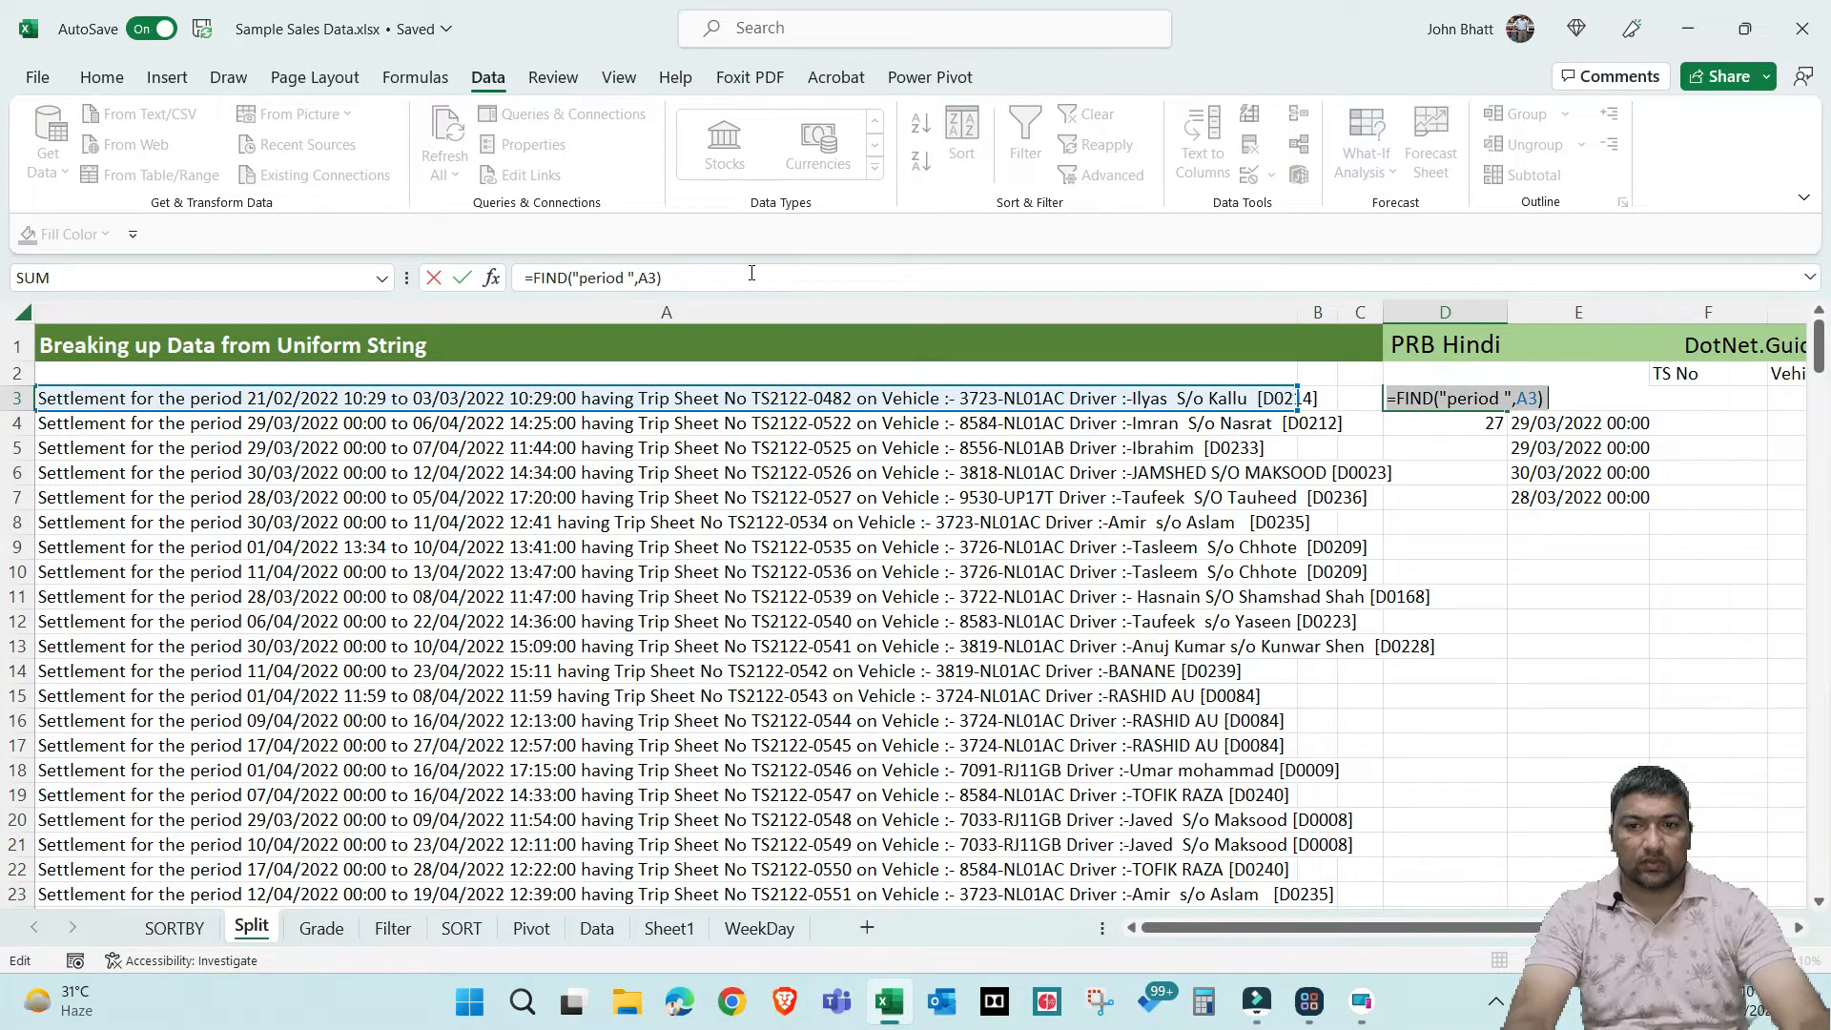
text(=MID(A3,FIND("period ",A3)+7,16))
key(Escape)
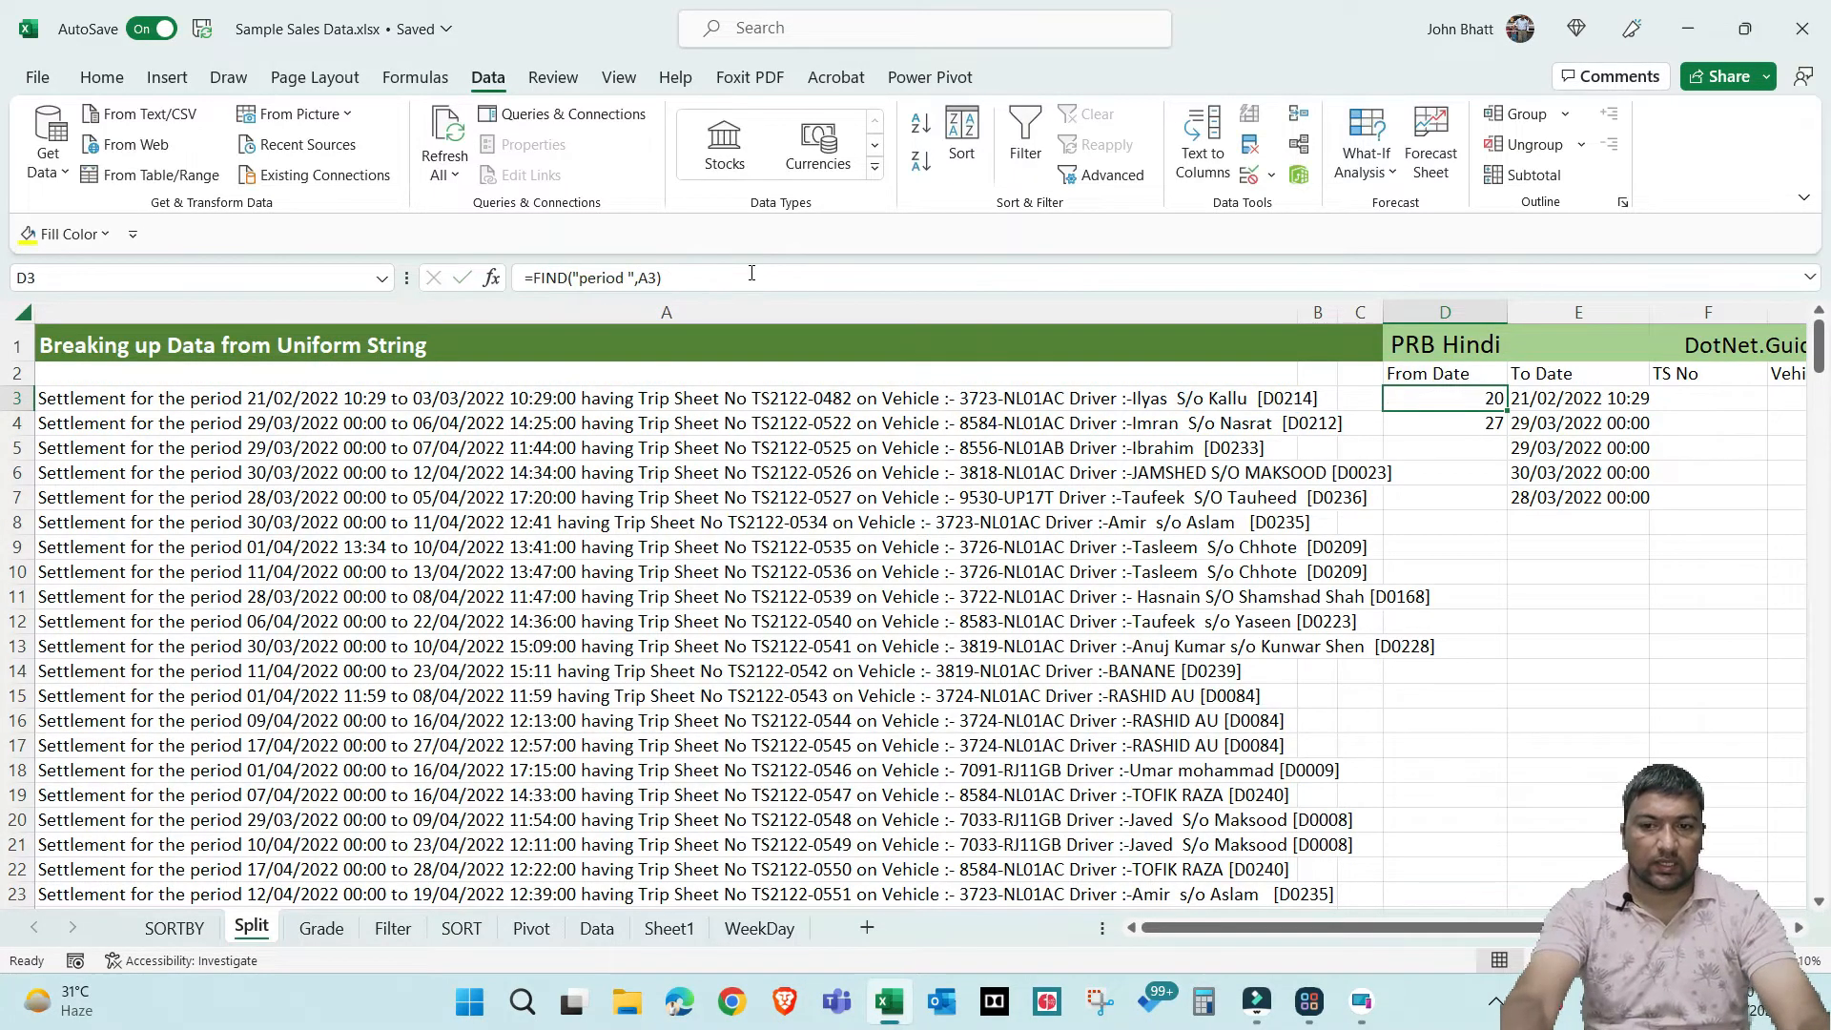
text(=MID(A3,FIND("period ",A3)+7,16))
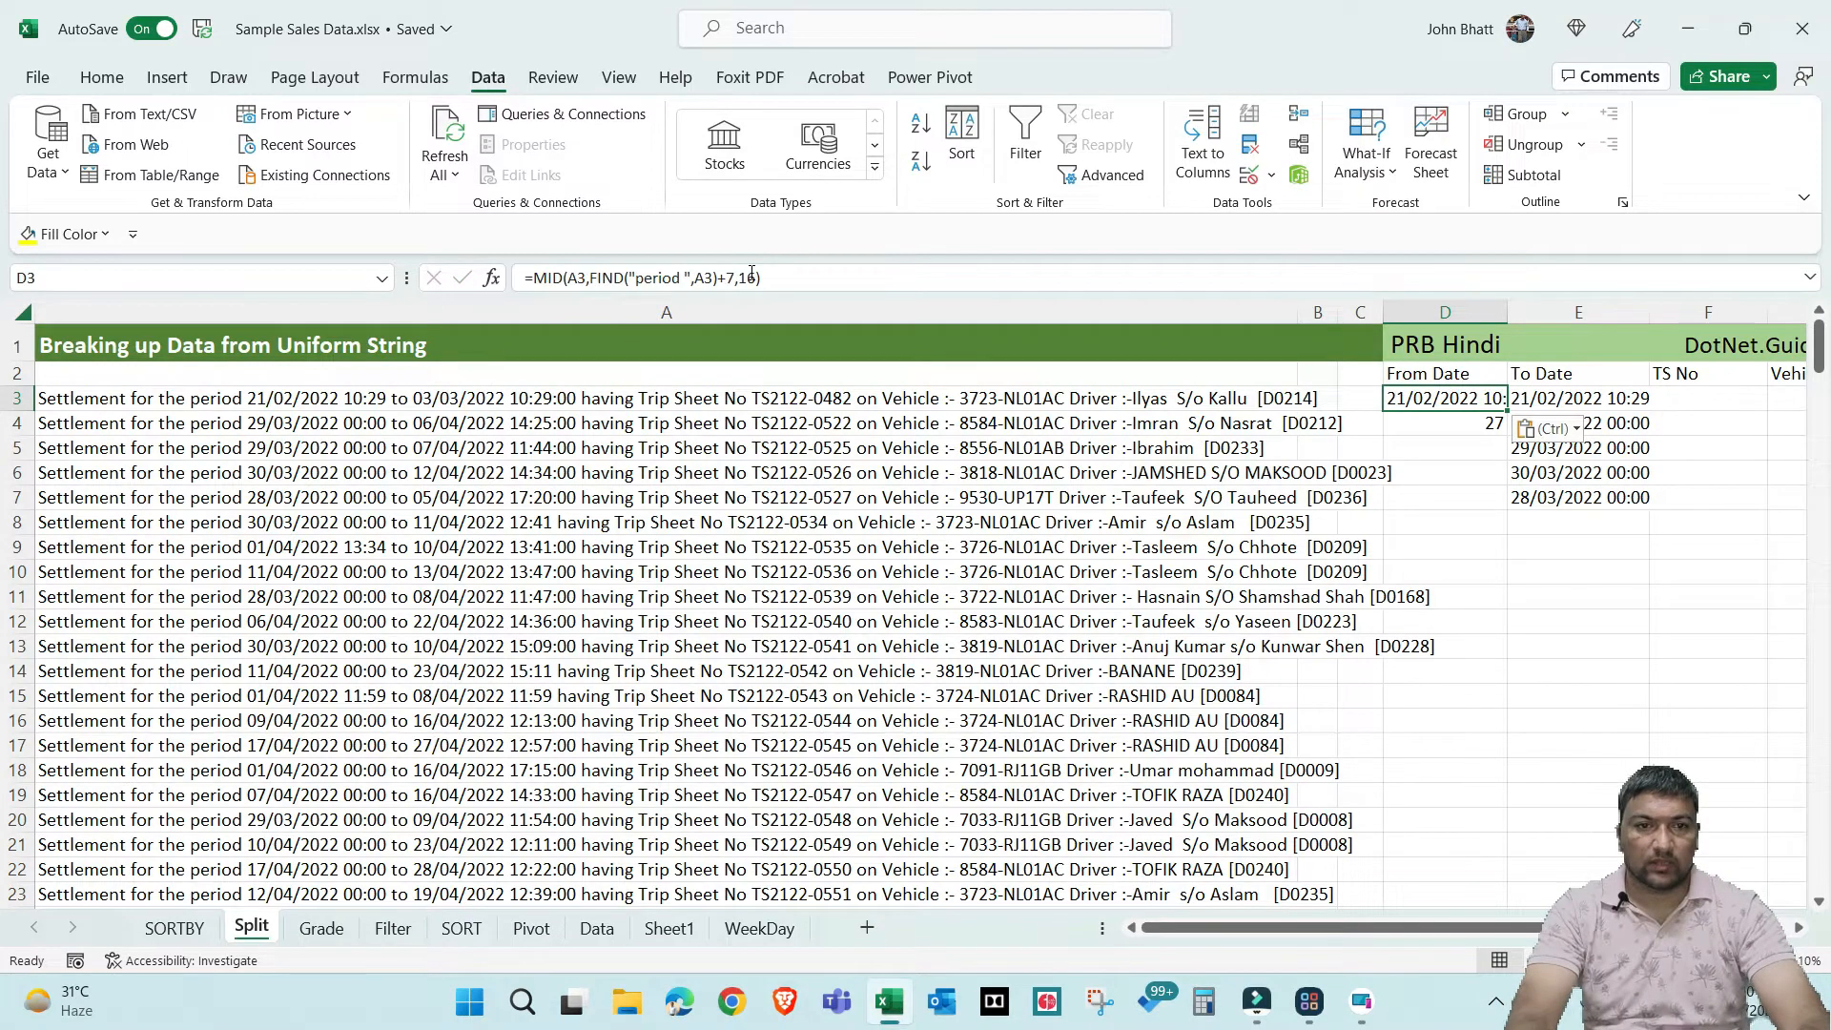
Clear the formulas from E3:E7 in the To Date column
key(Right)
key(ctrl+shift+Down)
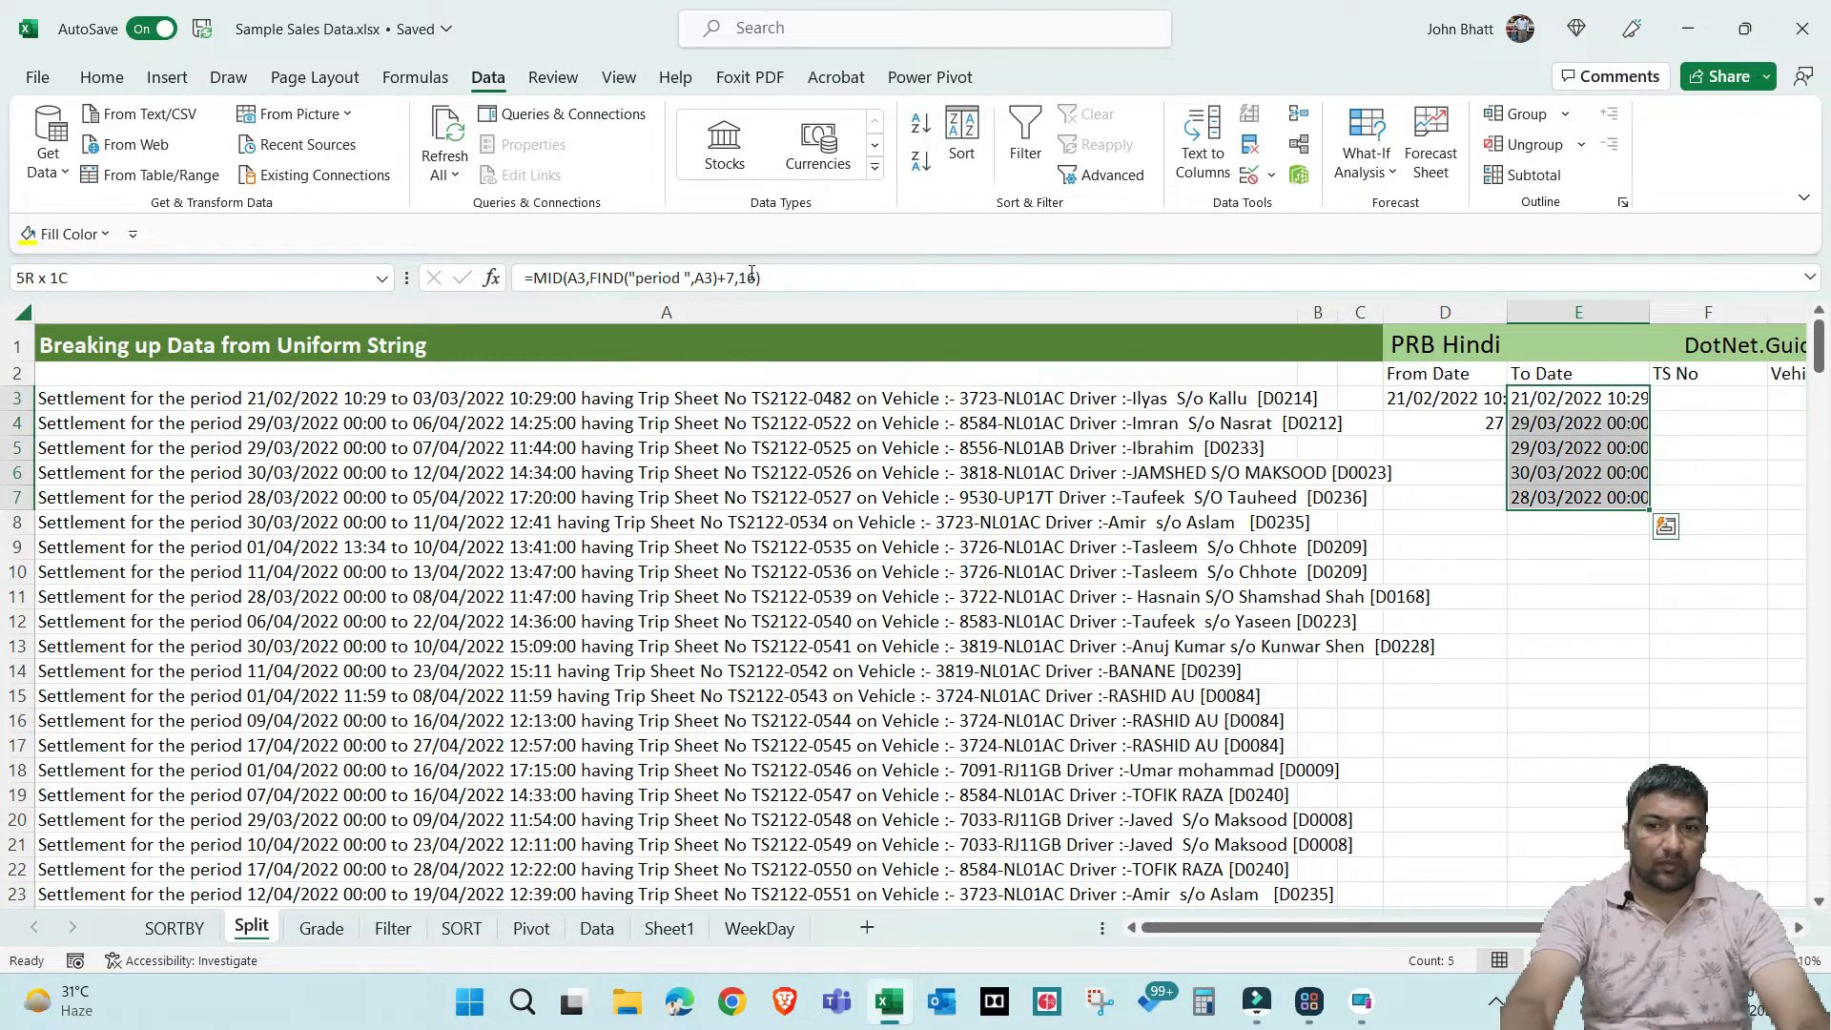
key(Delete)
key(Left)
key(Right)
key(Down)
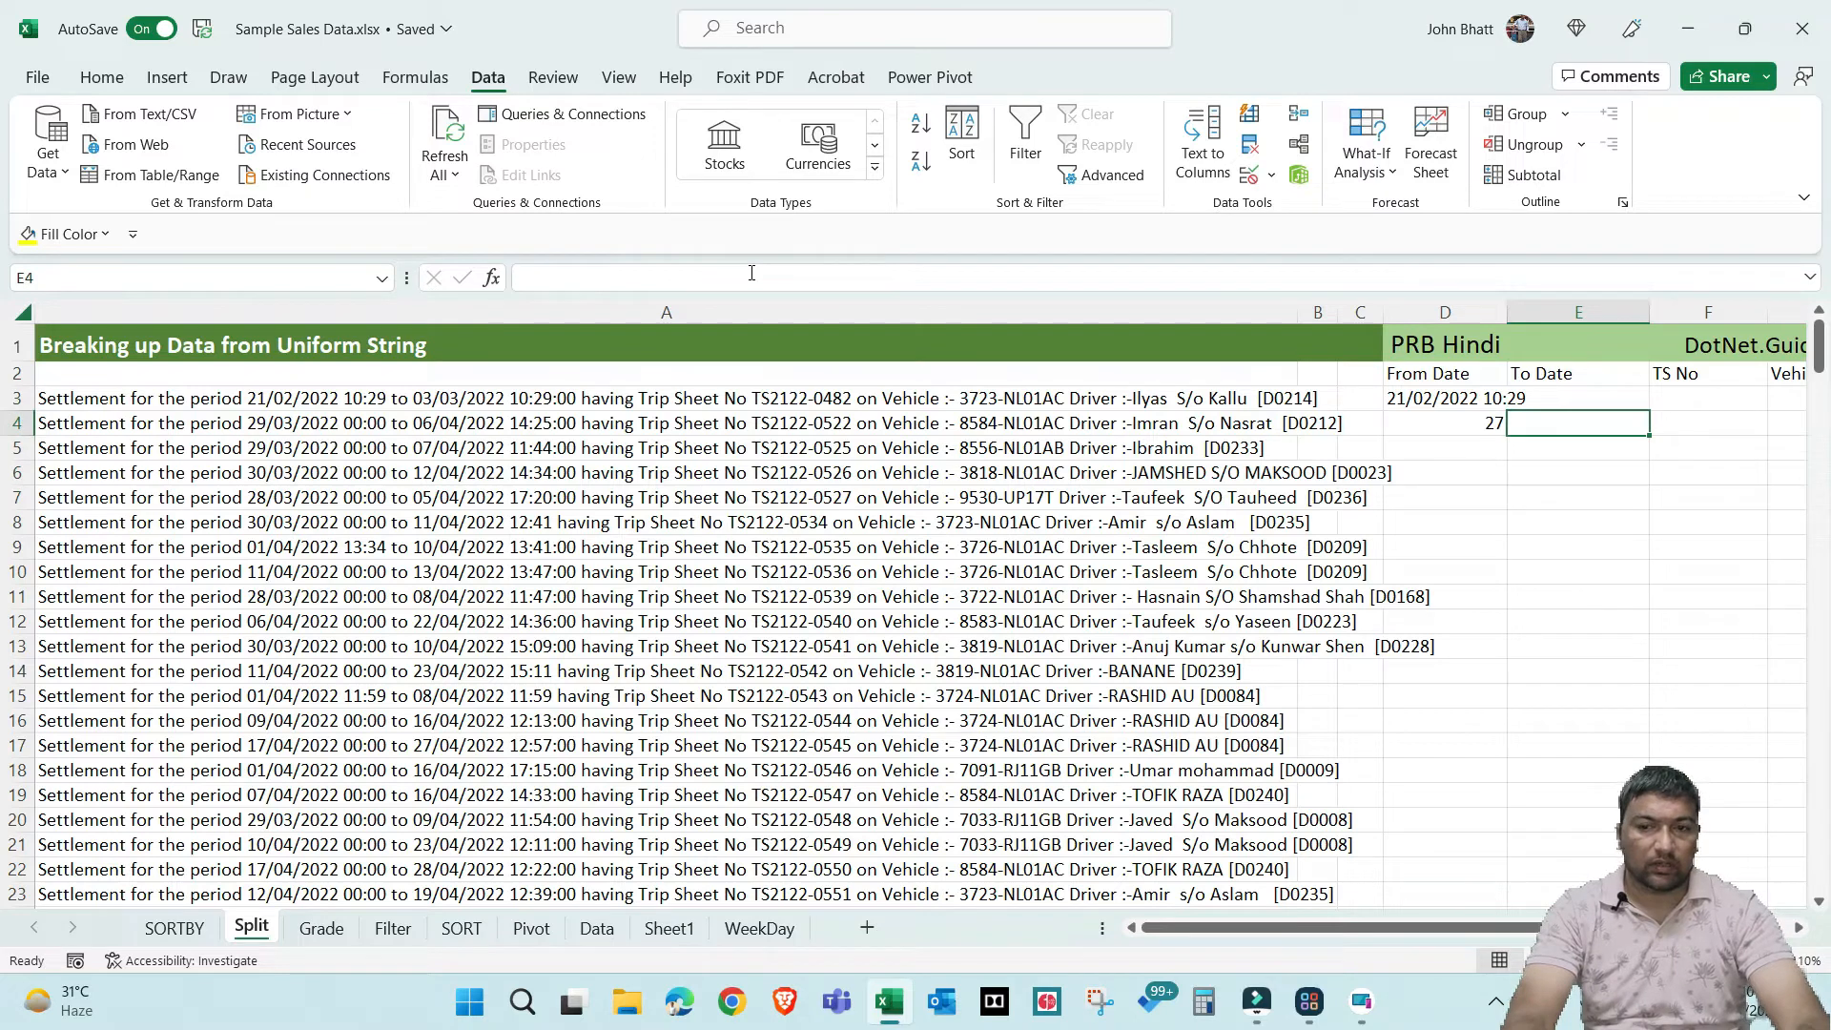
Fill D3's combined MID and FIND formula down the entire From Date column
key(Left)
key(Up)
key(F2)
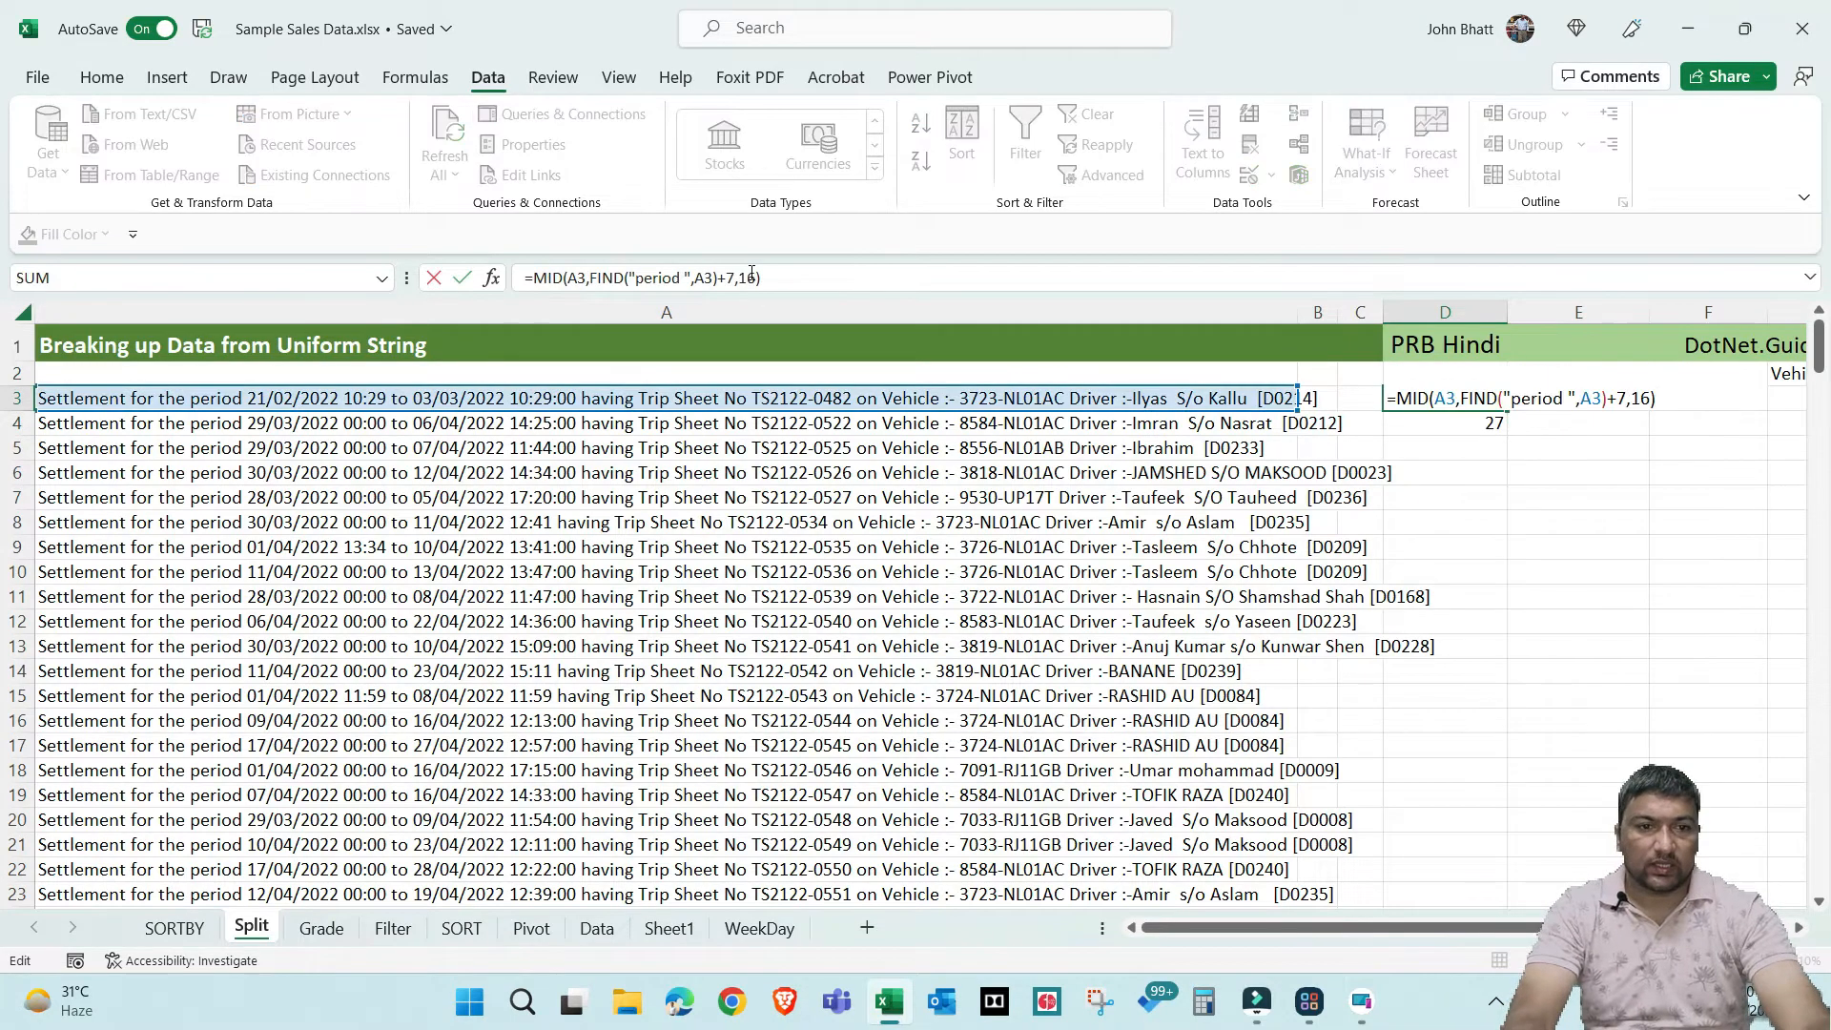
key(Escape)
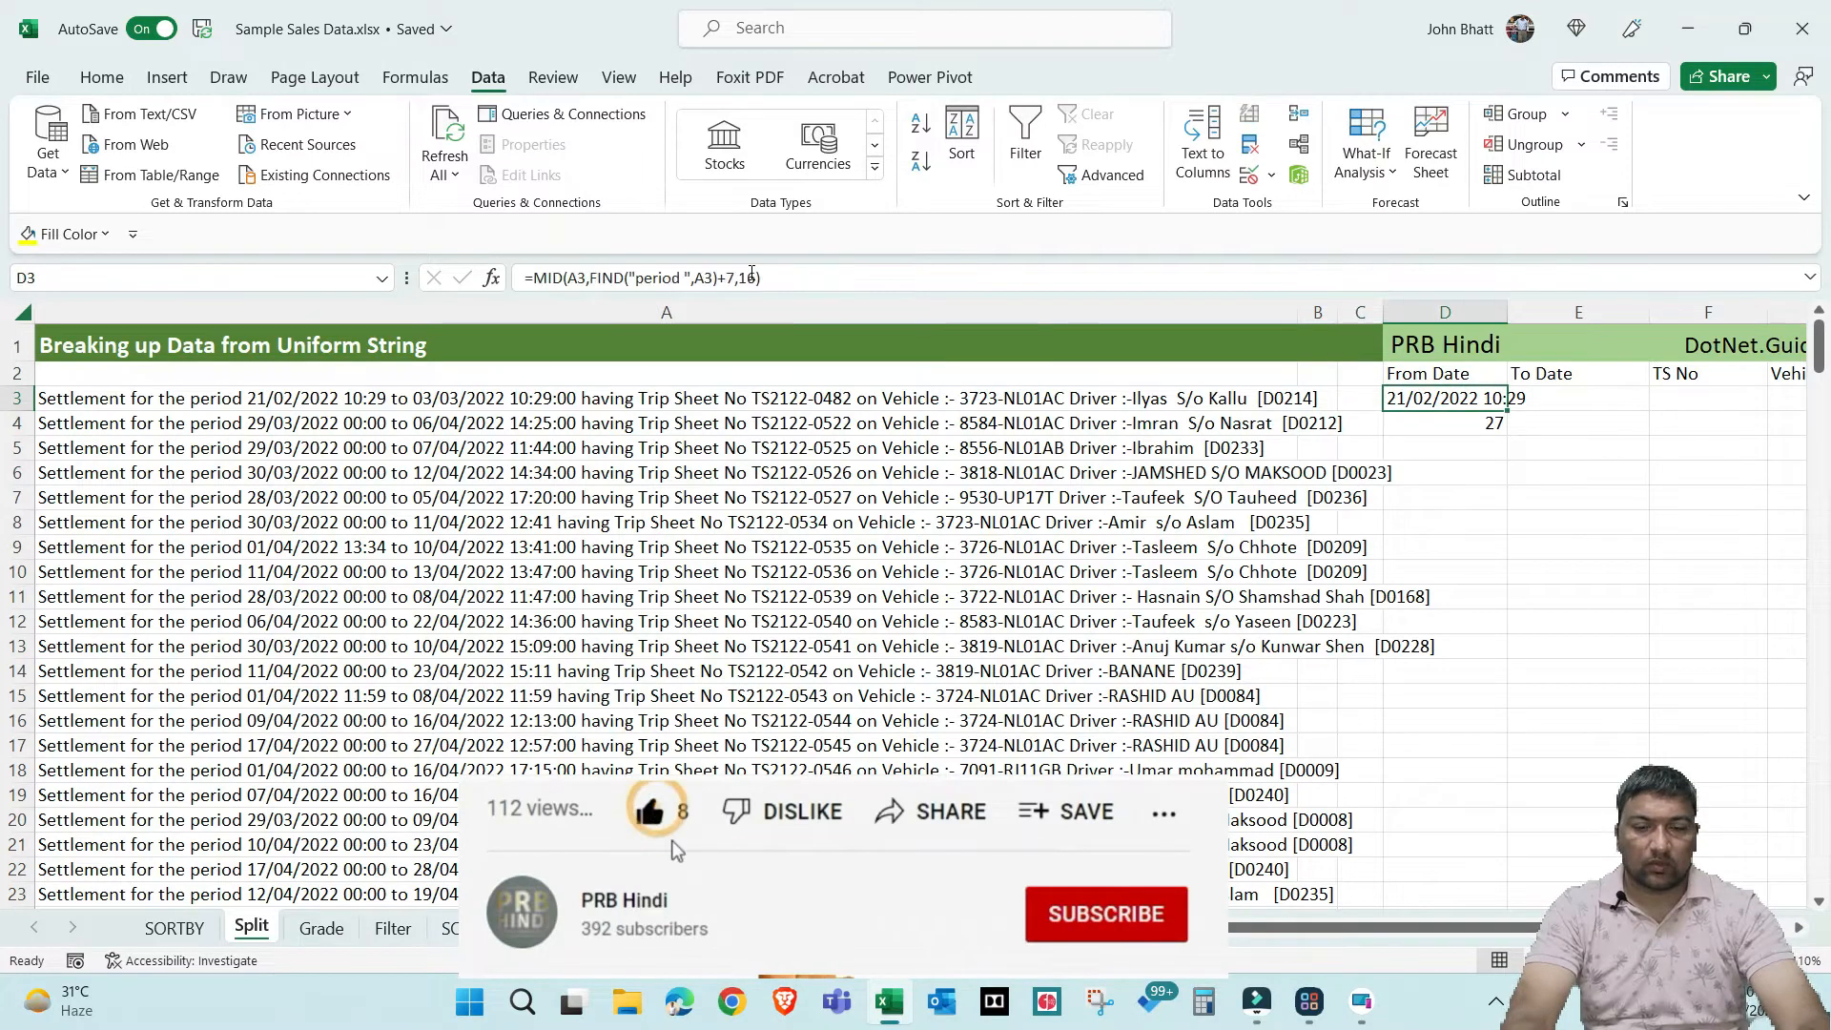
drag(1507, 410, 1507, 435)
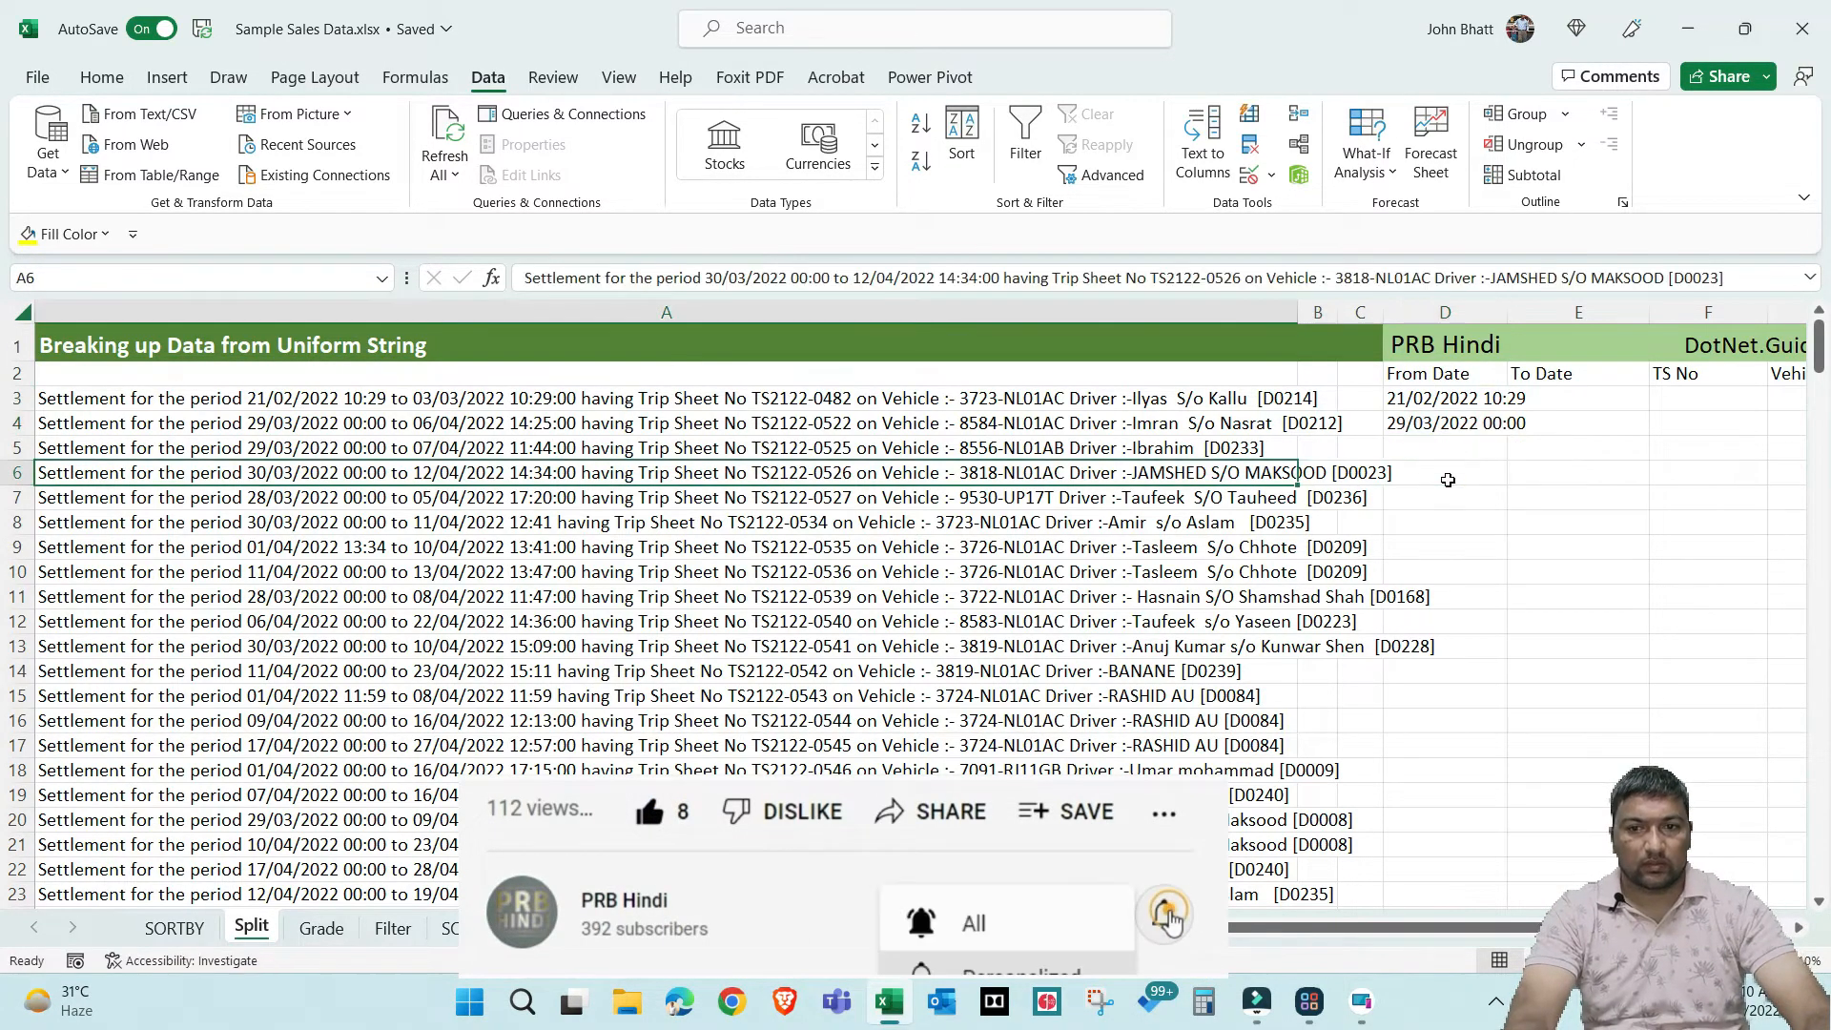
double_click(1507, 435)
Compare the From Date results in rows 14 and 21 with their source strings in column A
click(1426, 672)
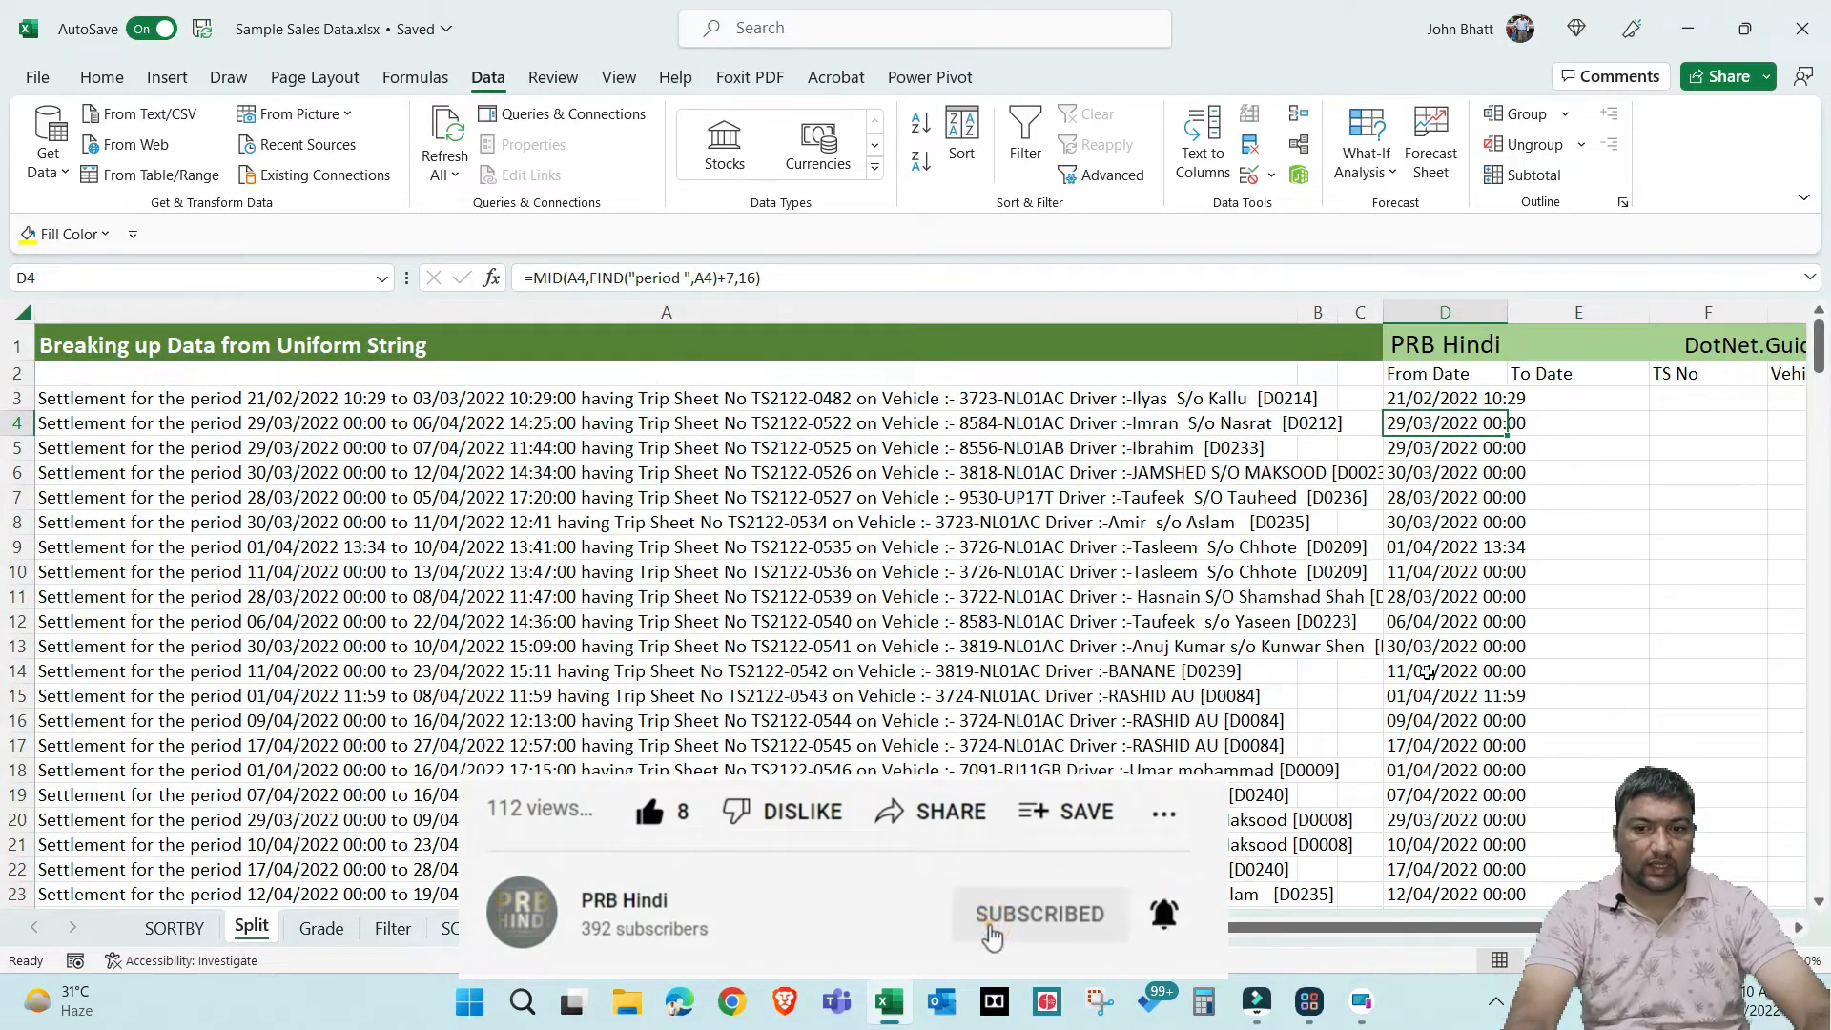
key(shift+space)
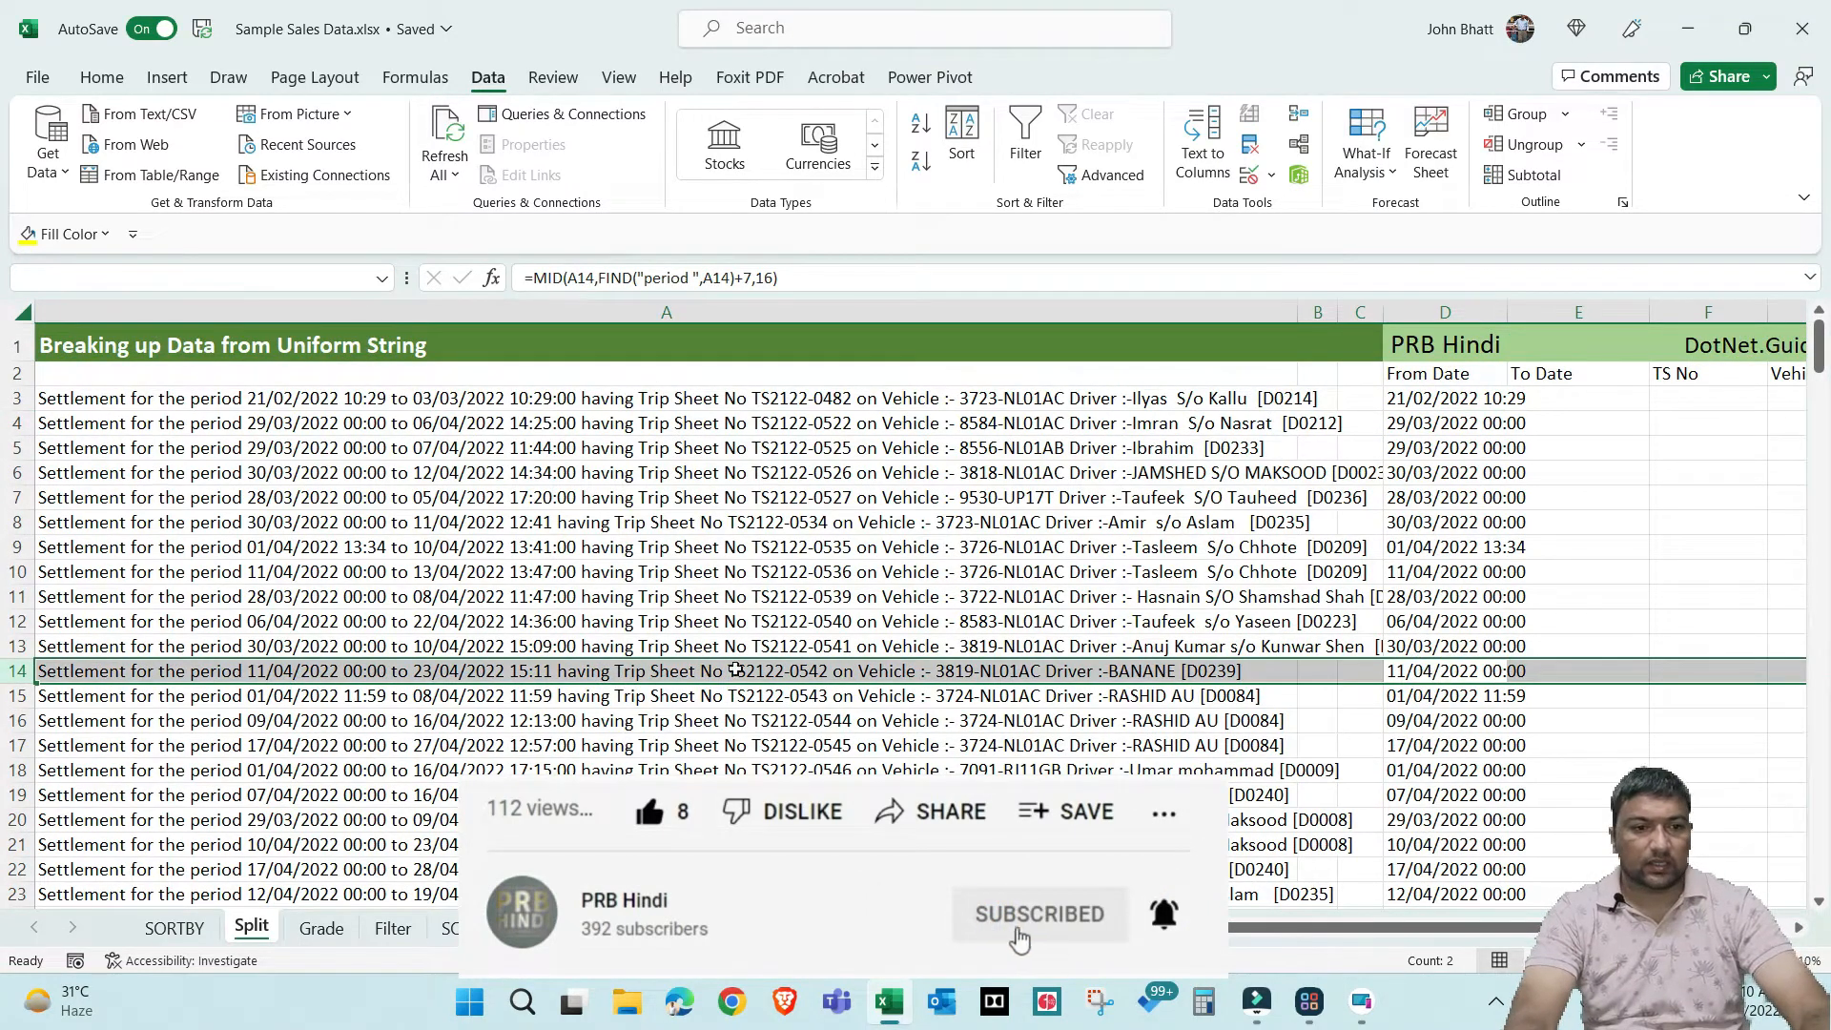
click(276, 671)
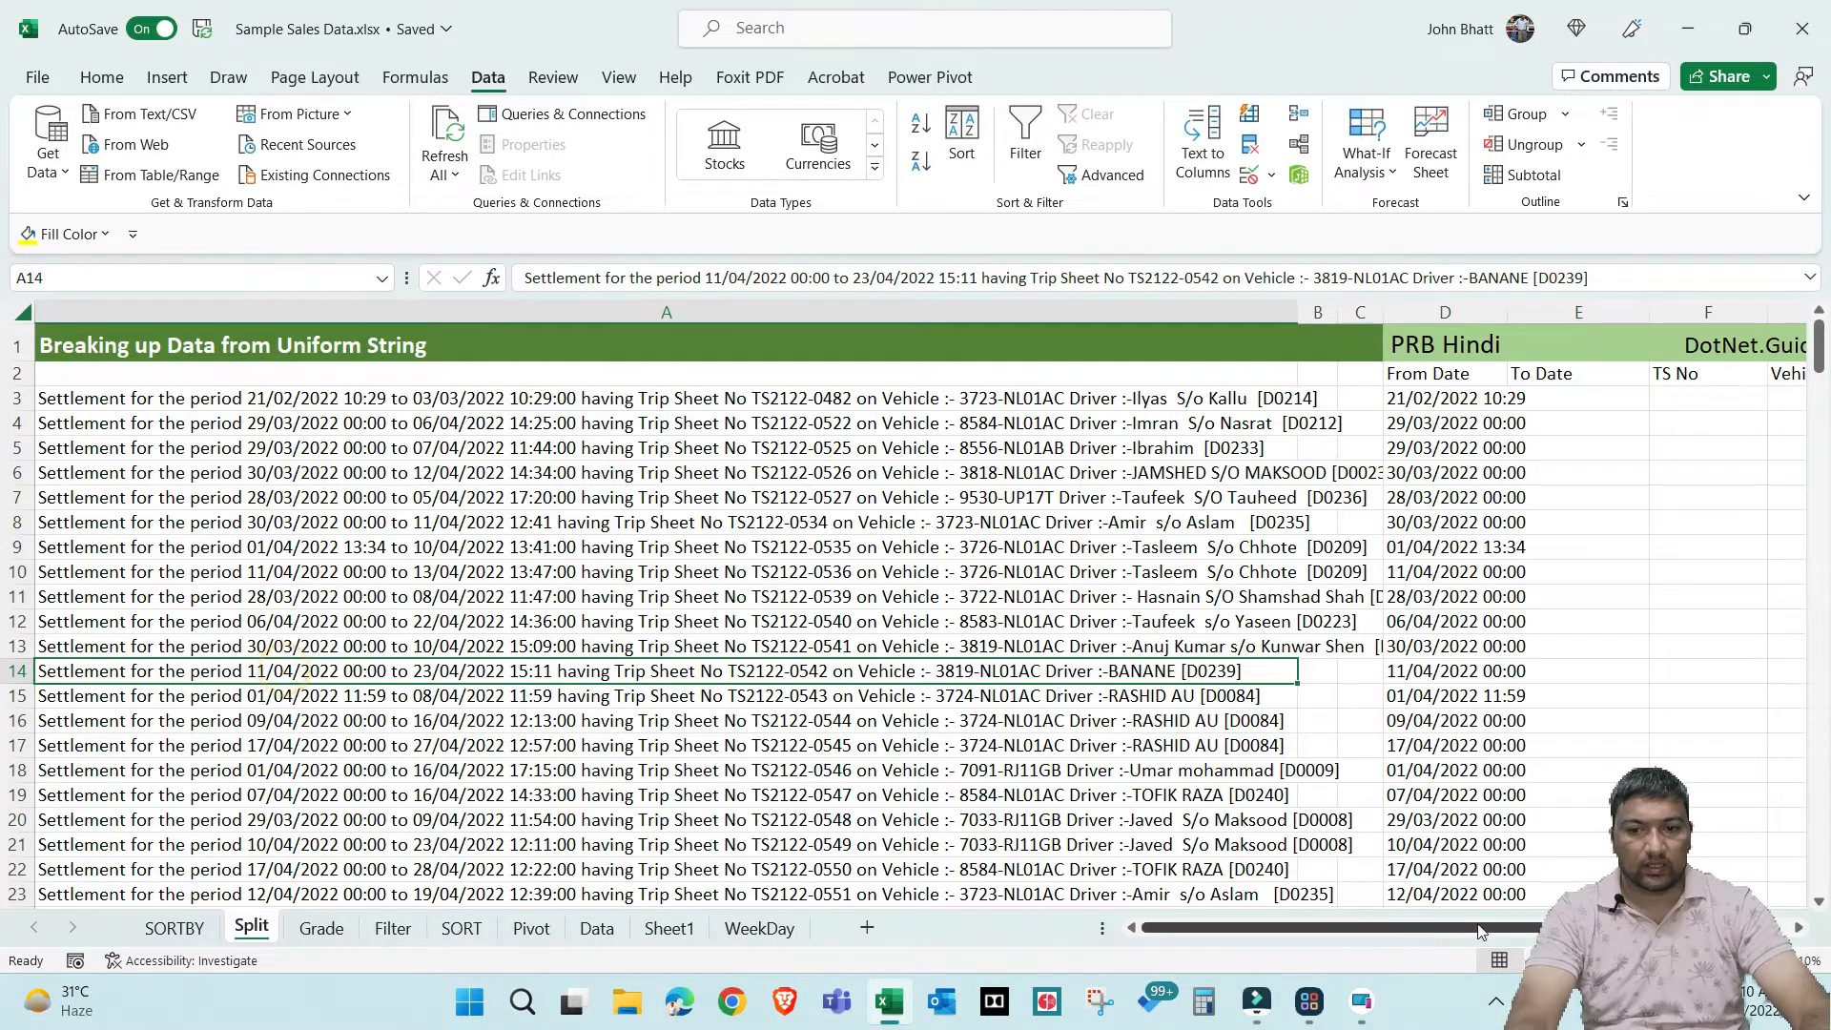
click(1414, 844)
key(shift+space)
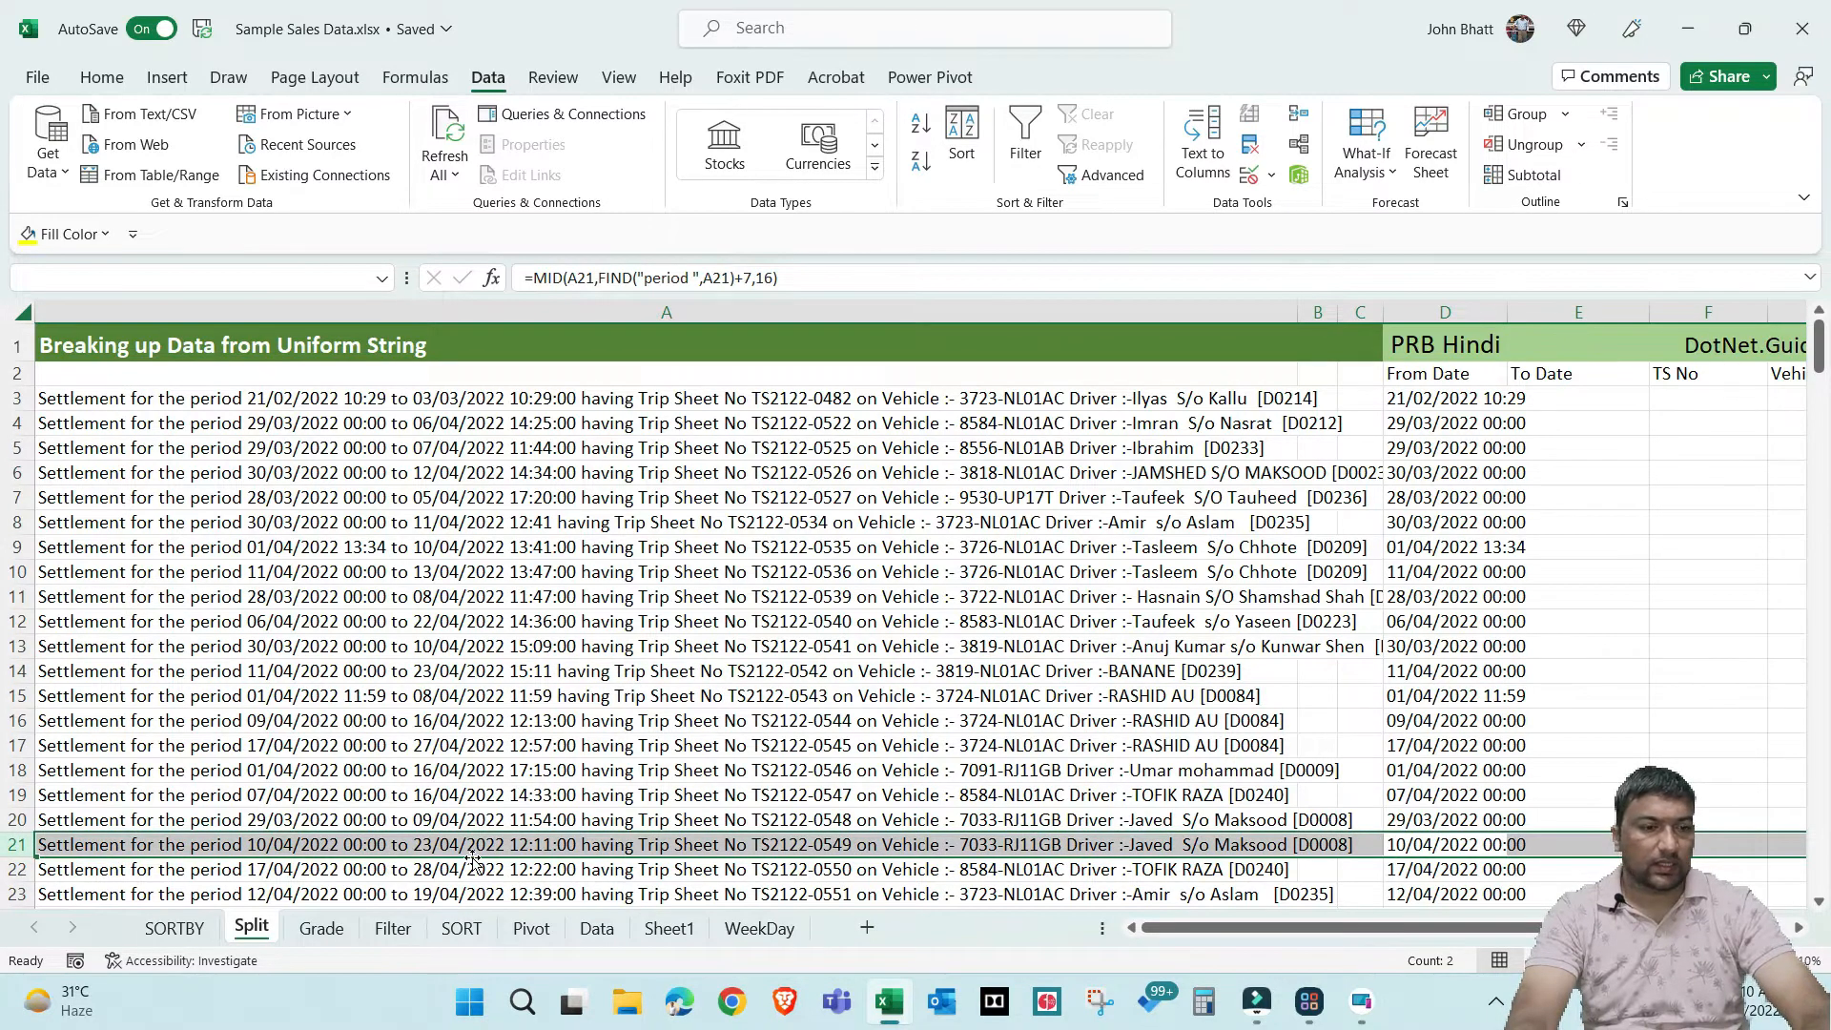
Delete the word "the" before "period" in A7 to test the From Date formula on a shifted string
click(420, 498)
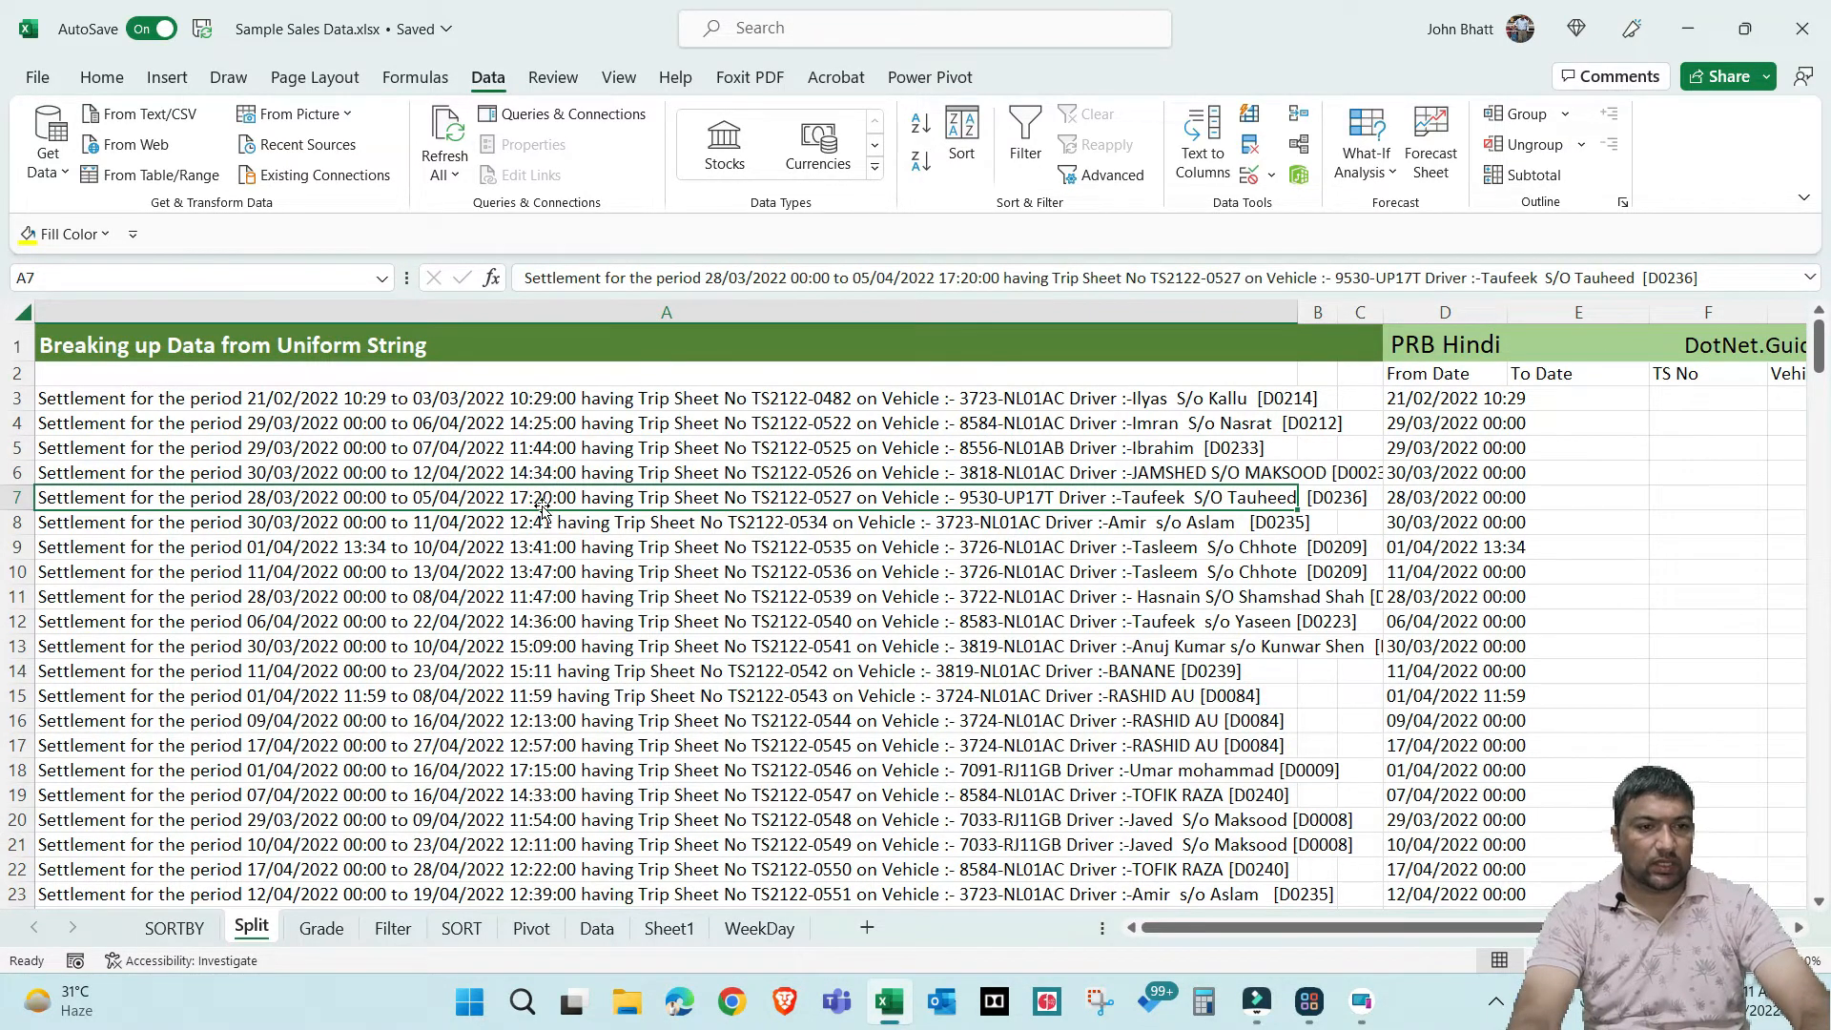
double_click(183, 501)
key(BackSpace)
key(BackSpace)
key(BackSpace)
key(BackSpace)
key(Return)
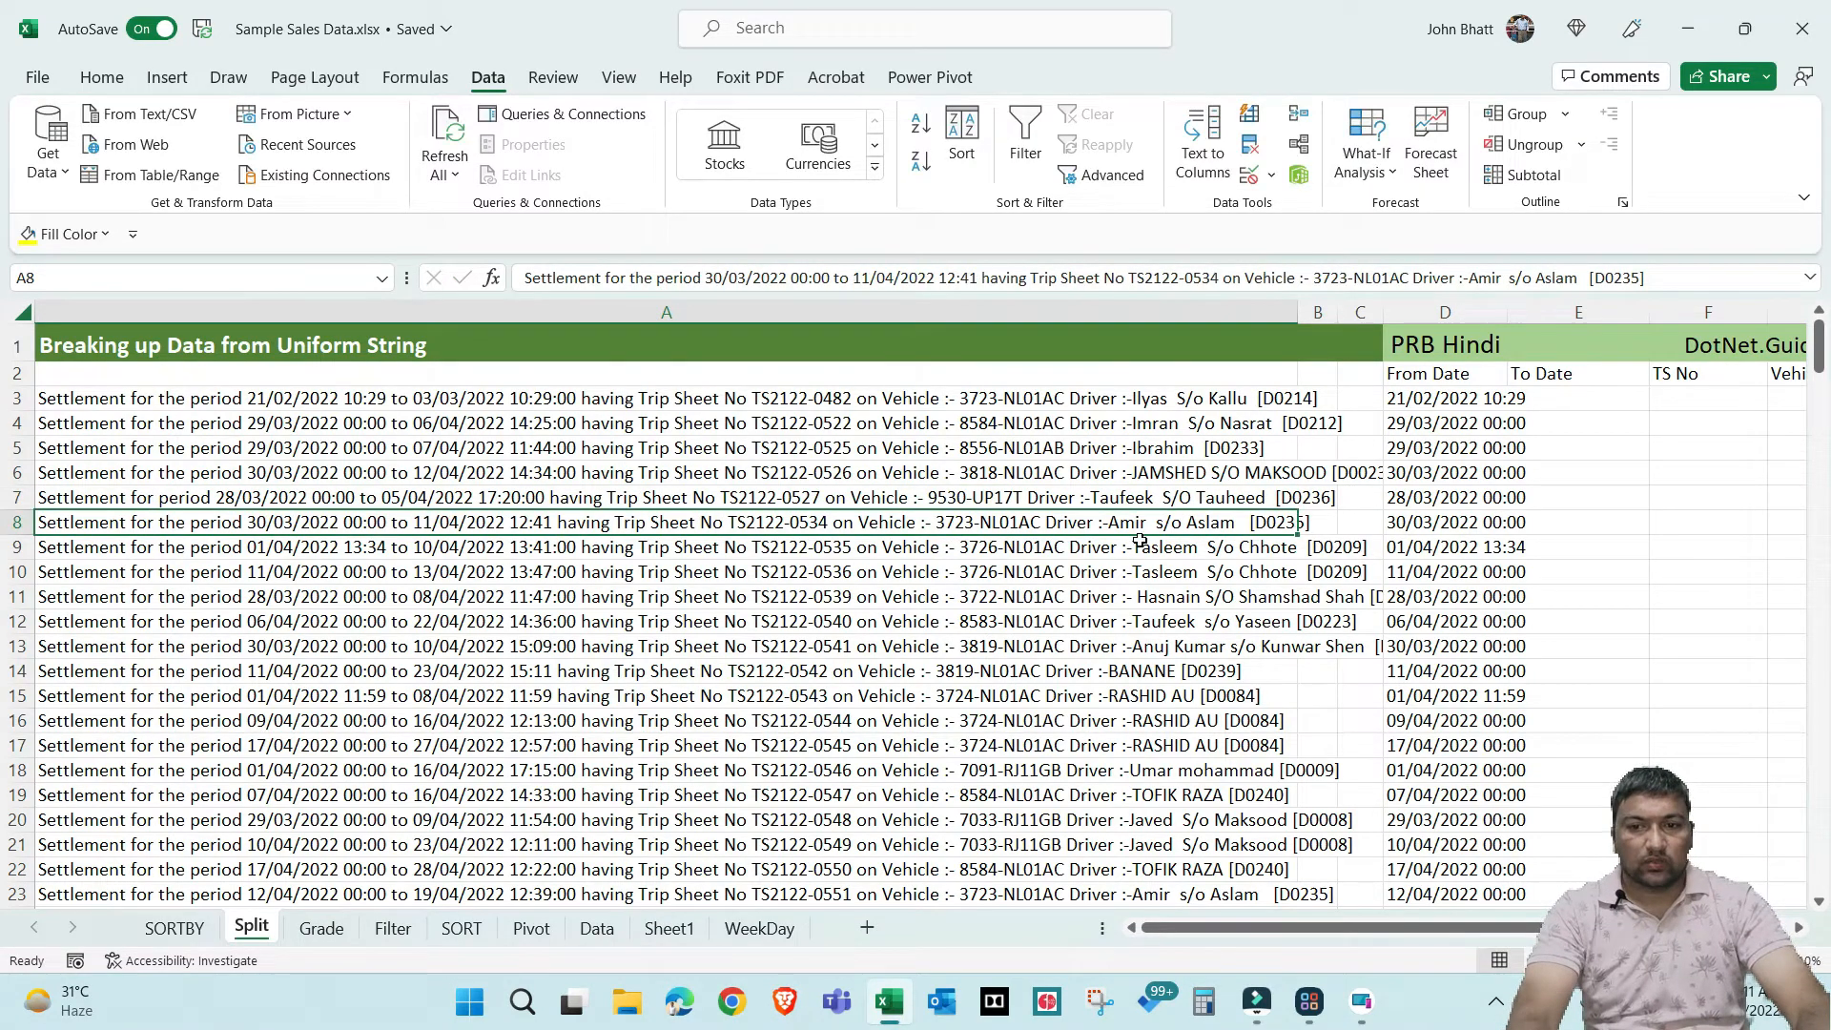
Inspect the "period " search text in D7's formula without changing it, and undo the edit to A7
double_click(1387, 495)
double_click(656, 278)
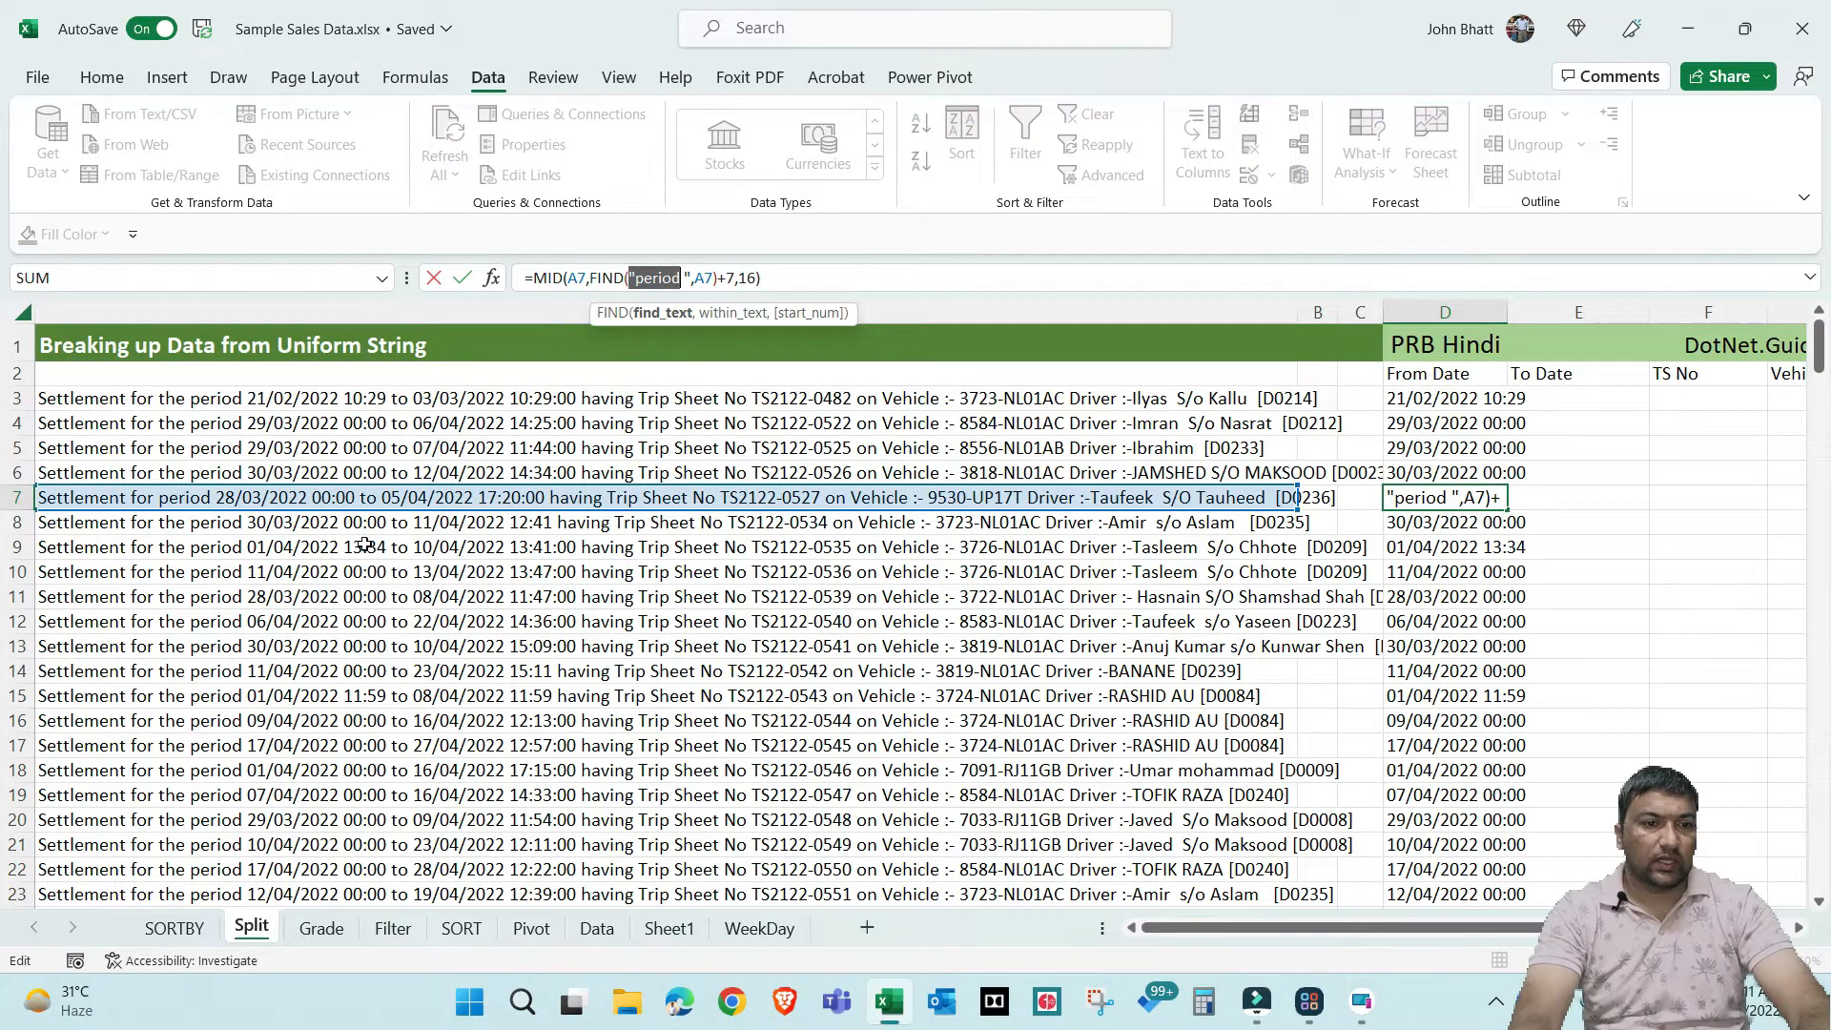
key(Escape)
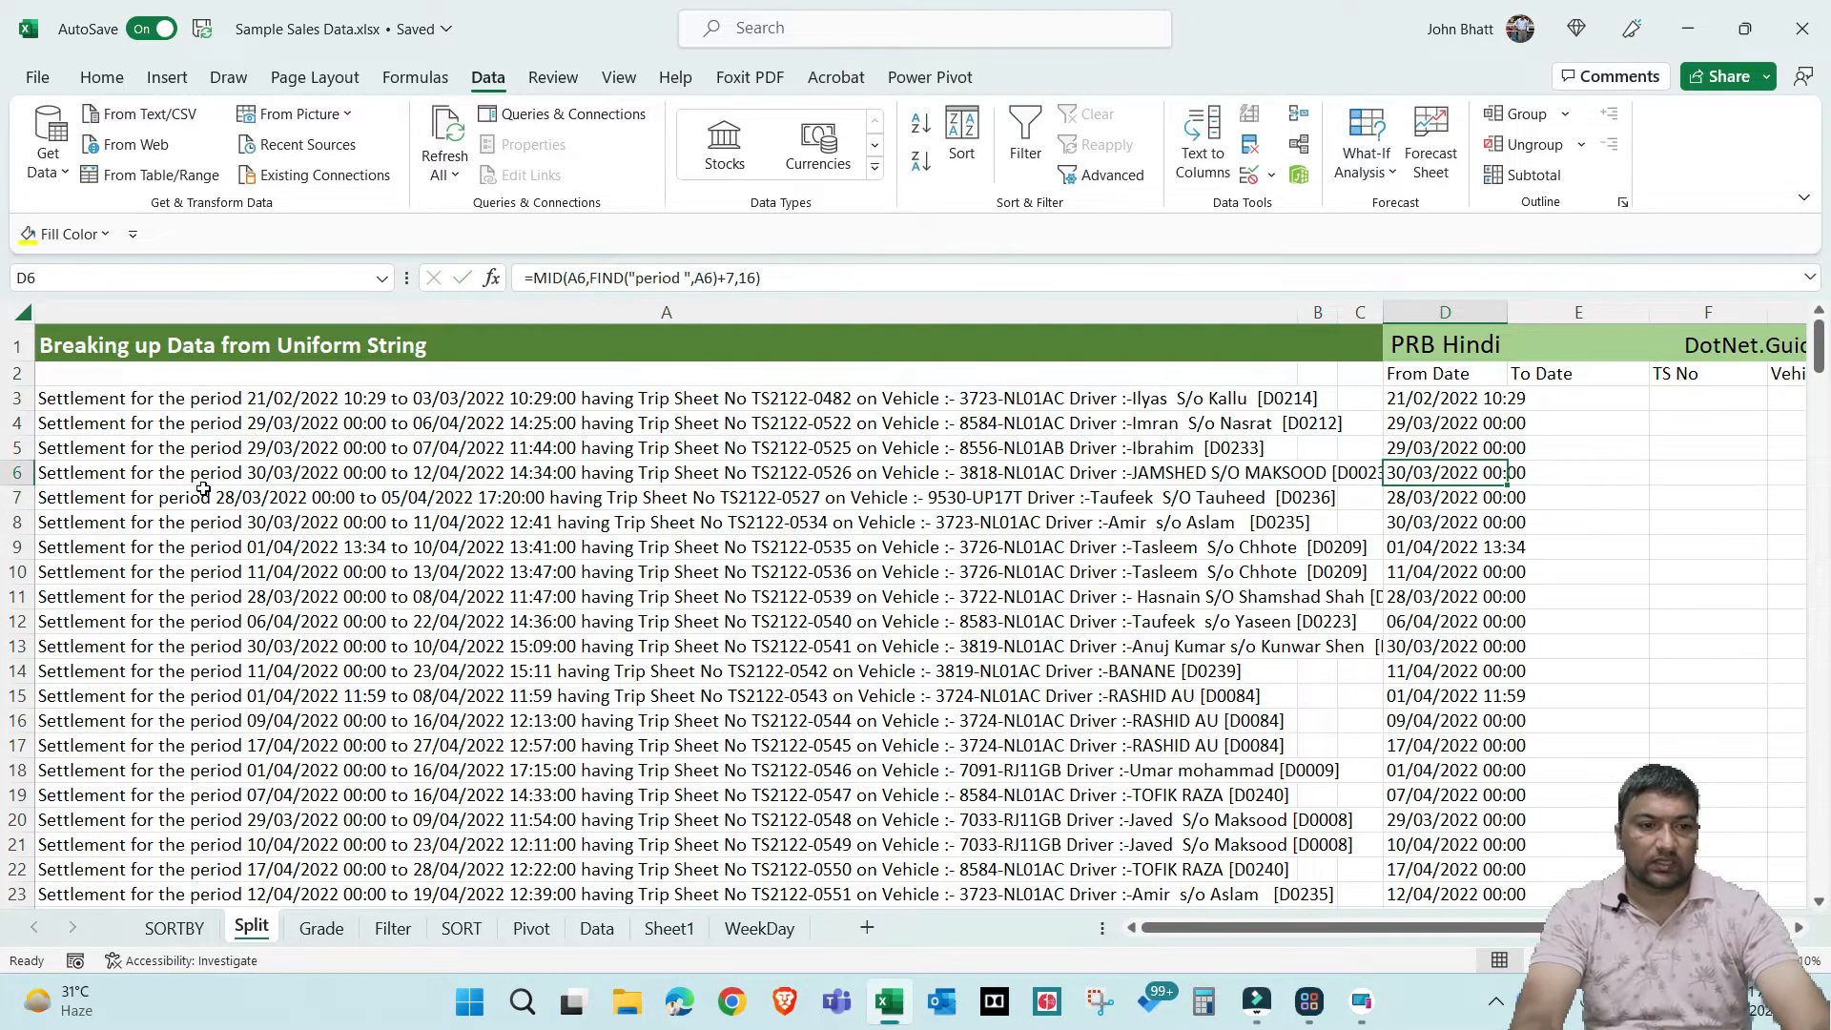
click(203, 492)
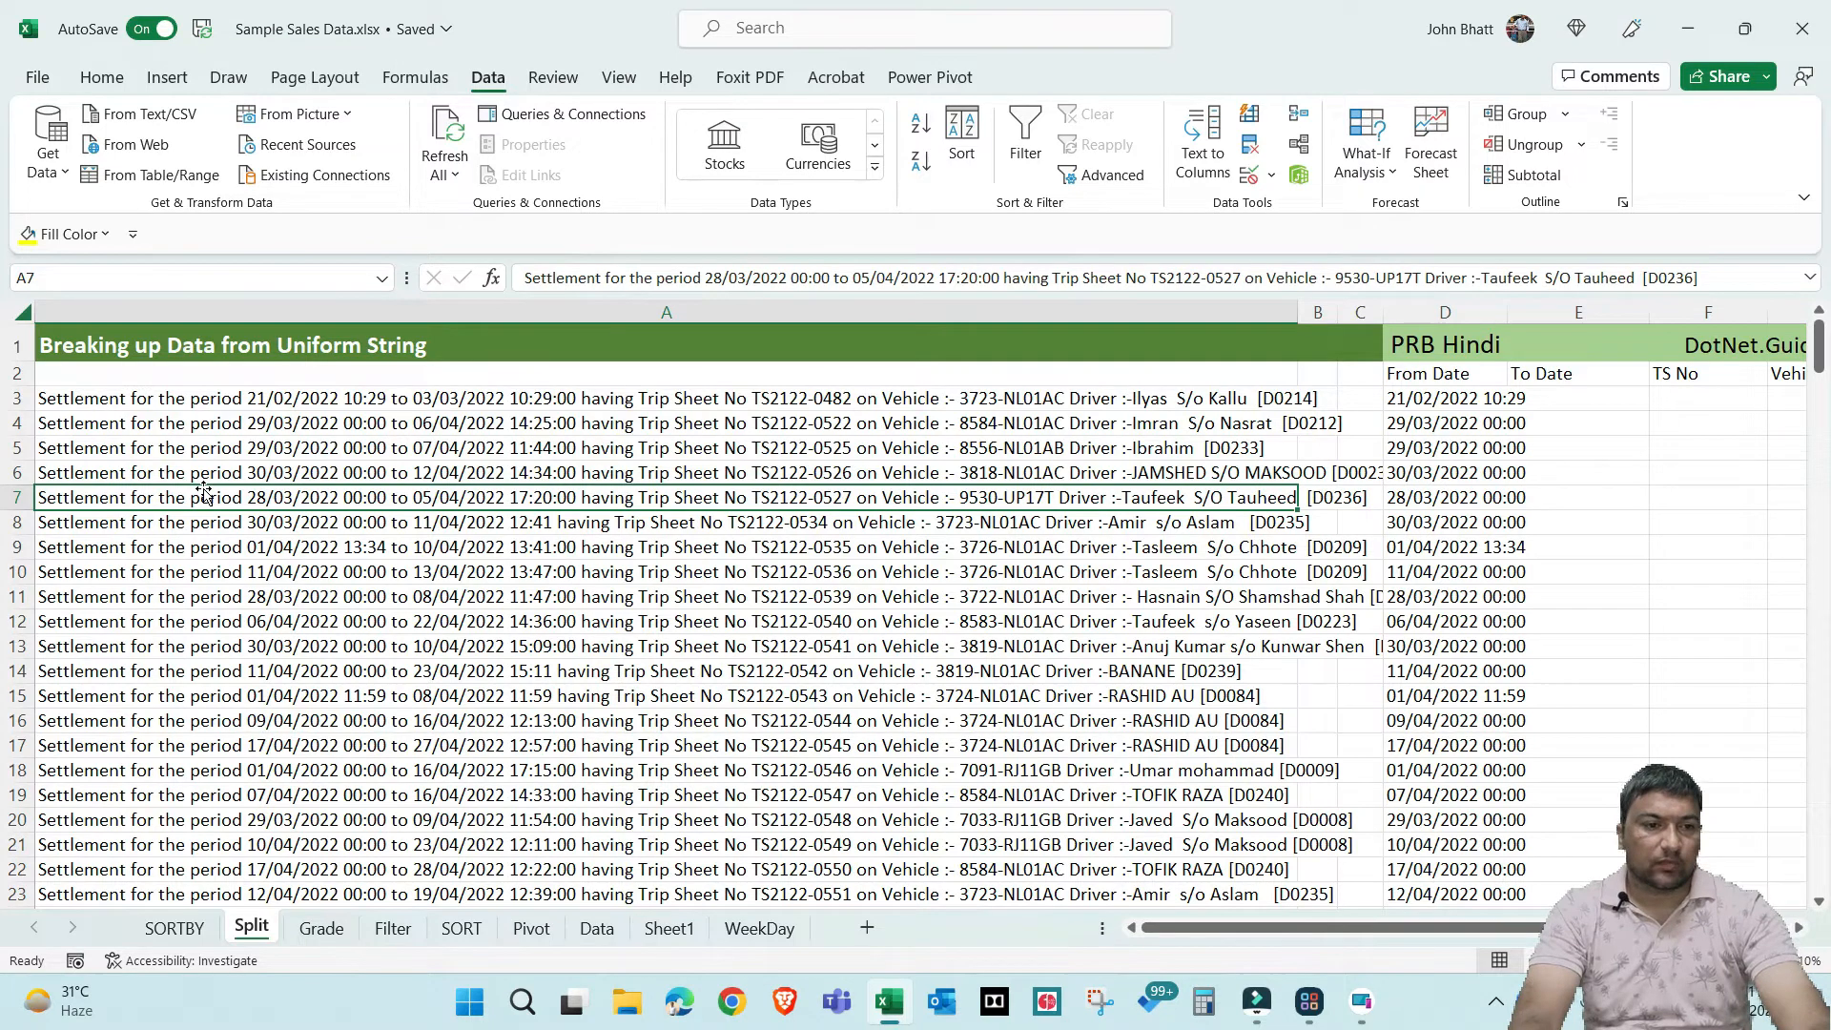
Test the From Date formula by changing "period" to "perod" in A7, and undo that edit
key(Right)
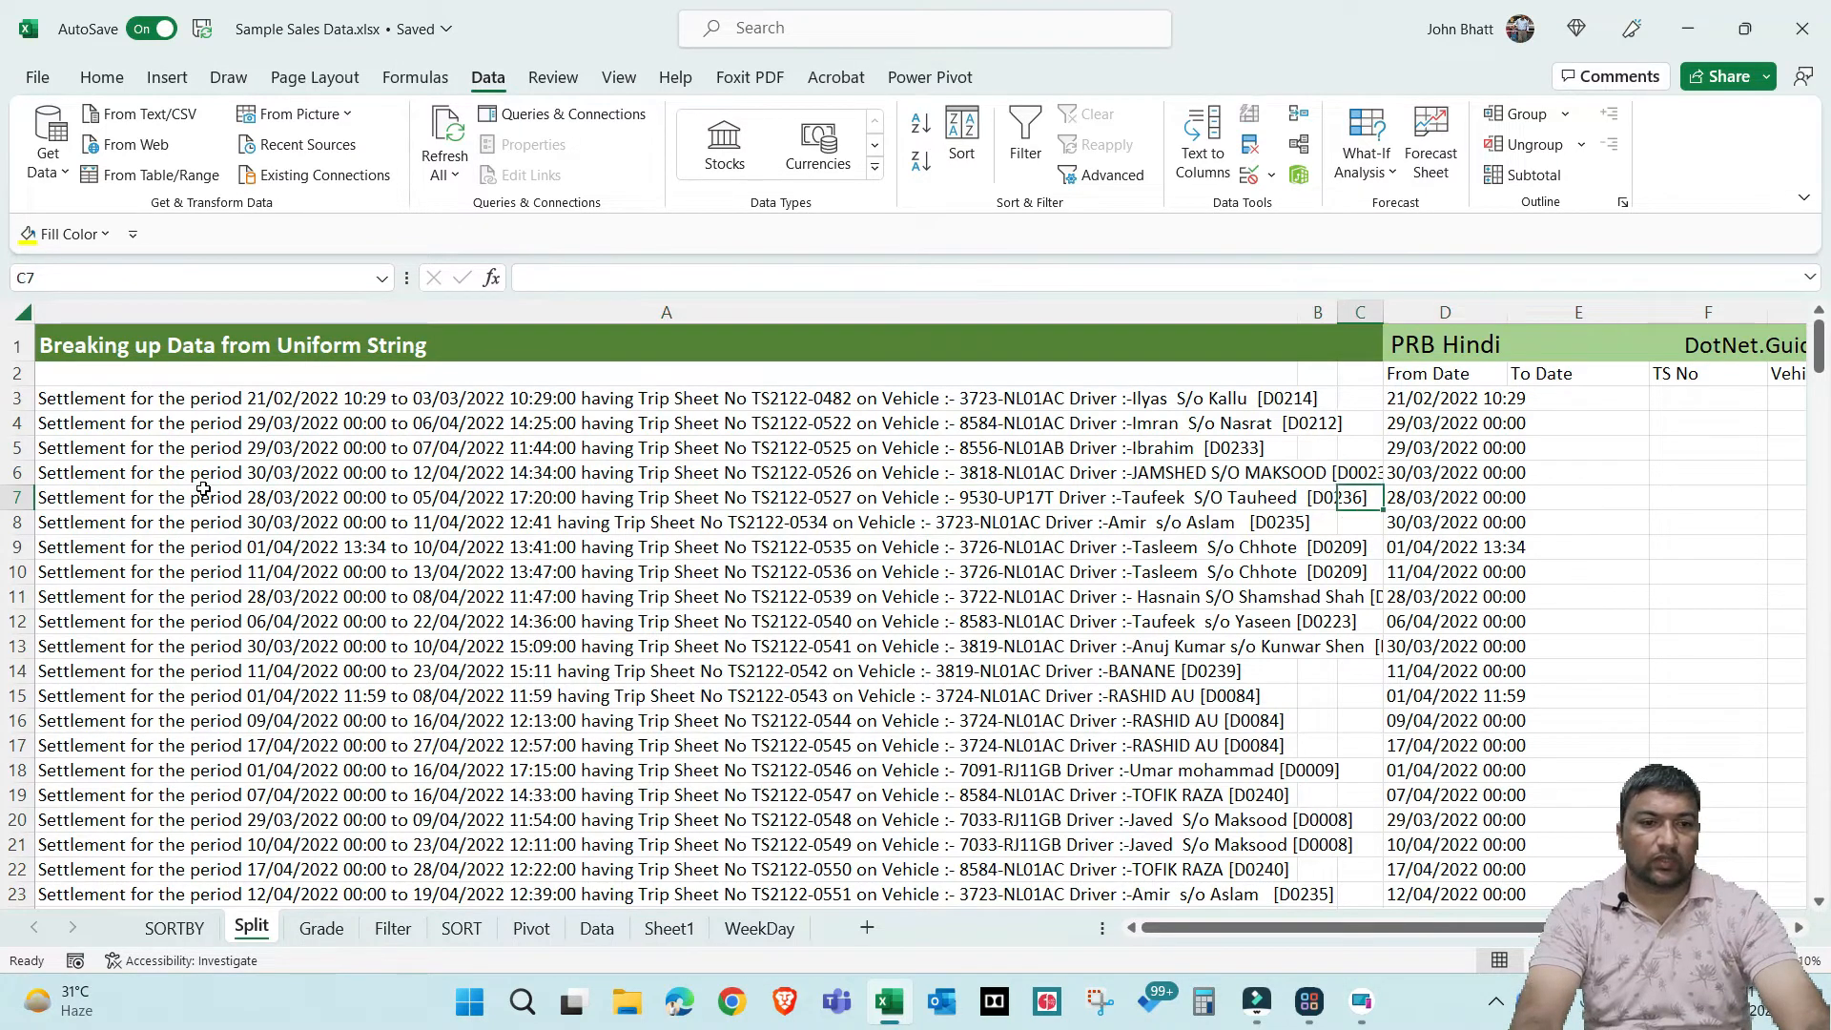
click(203, 489)
double_click(203, 489)
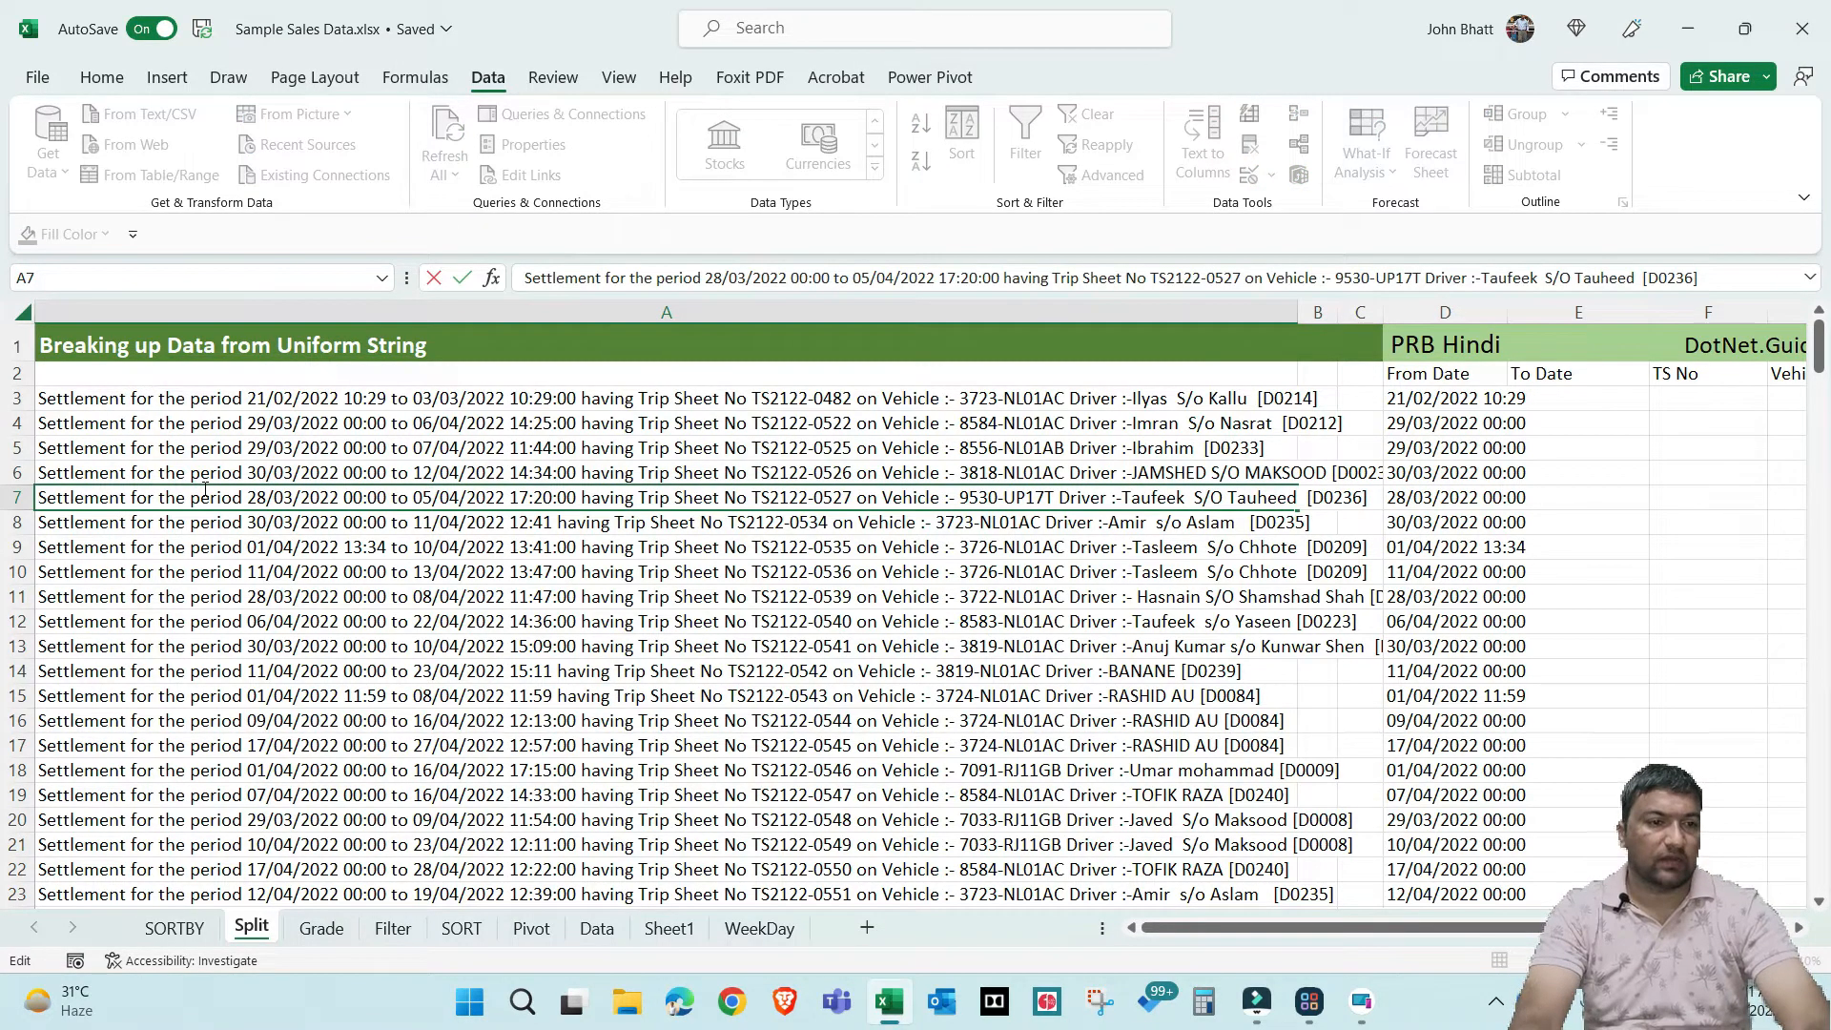
key(BackSpace)
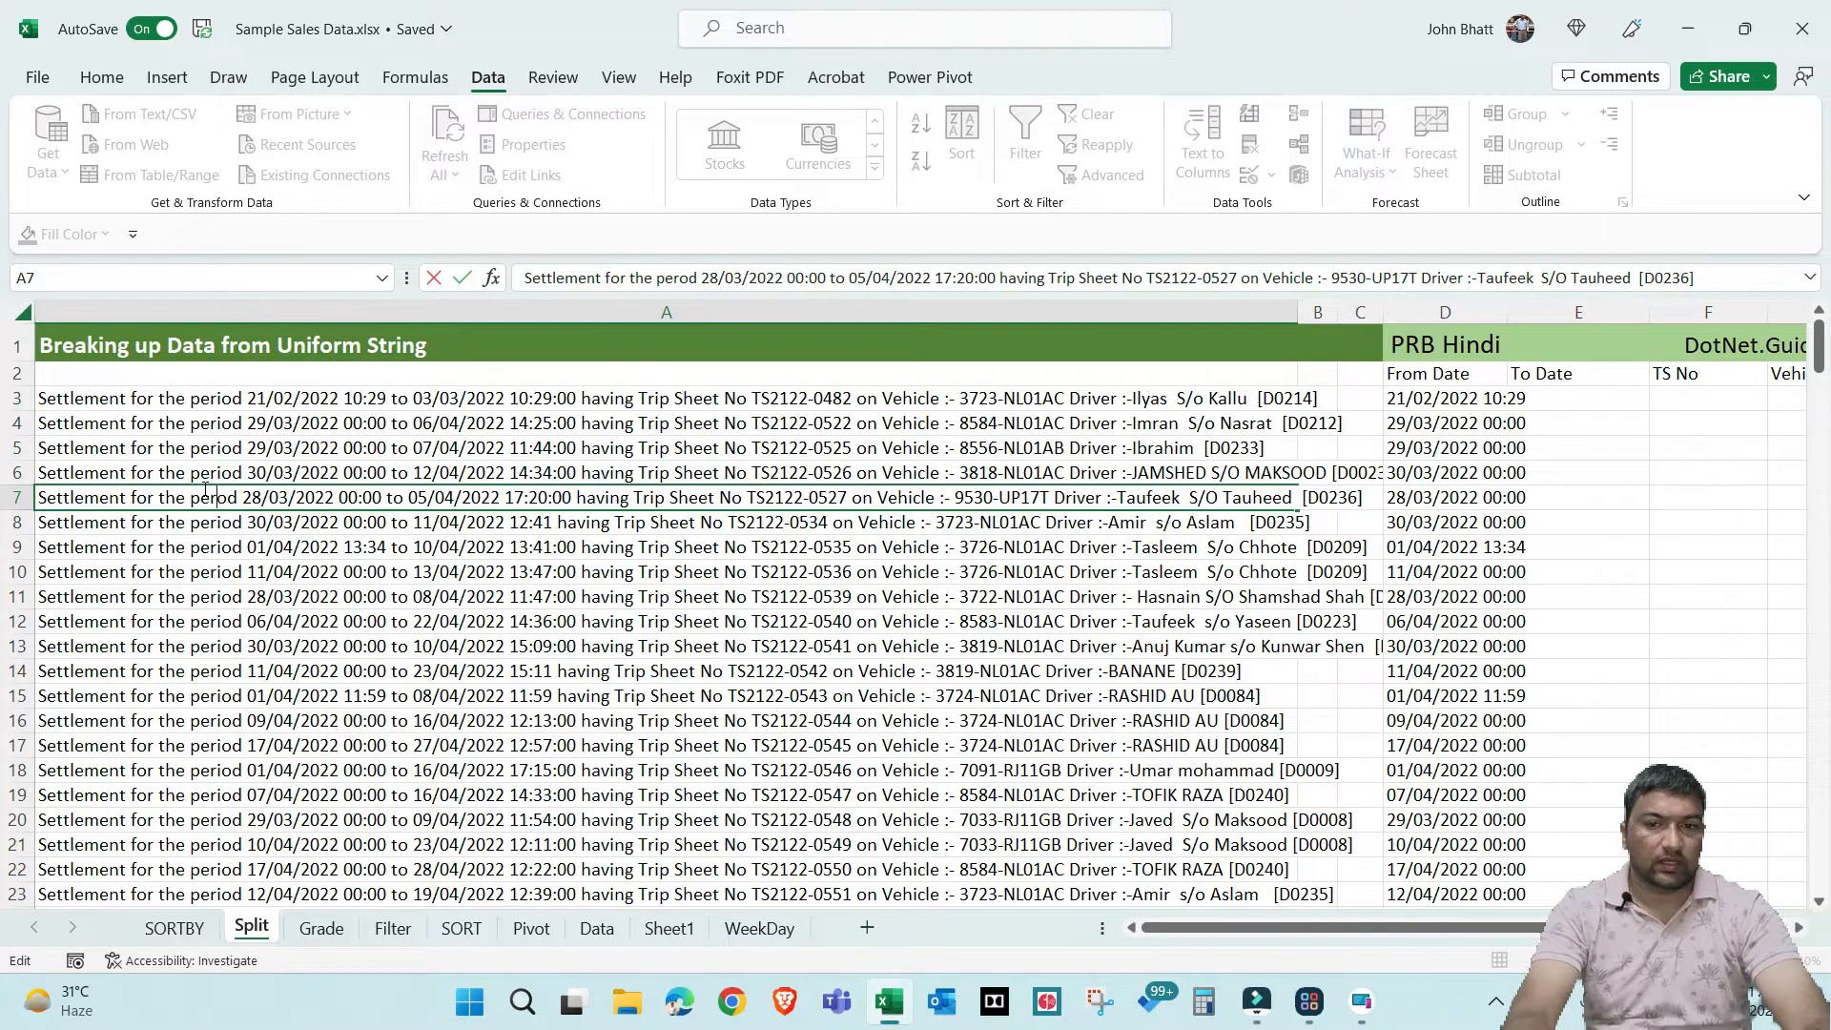
key(ctrl+Return)
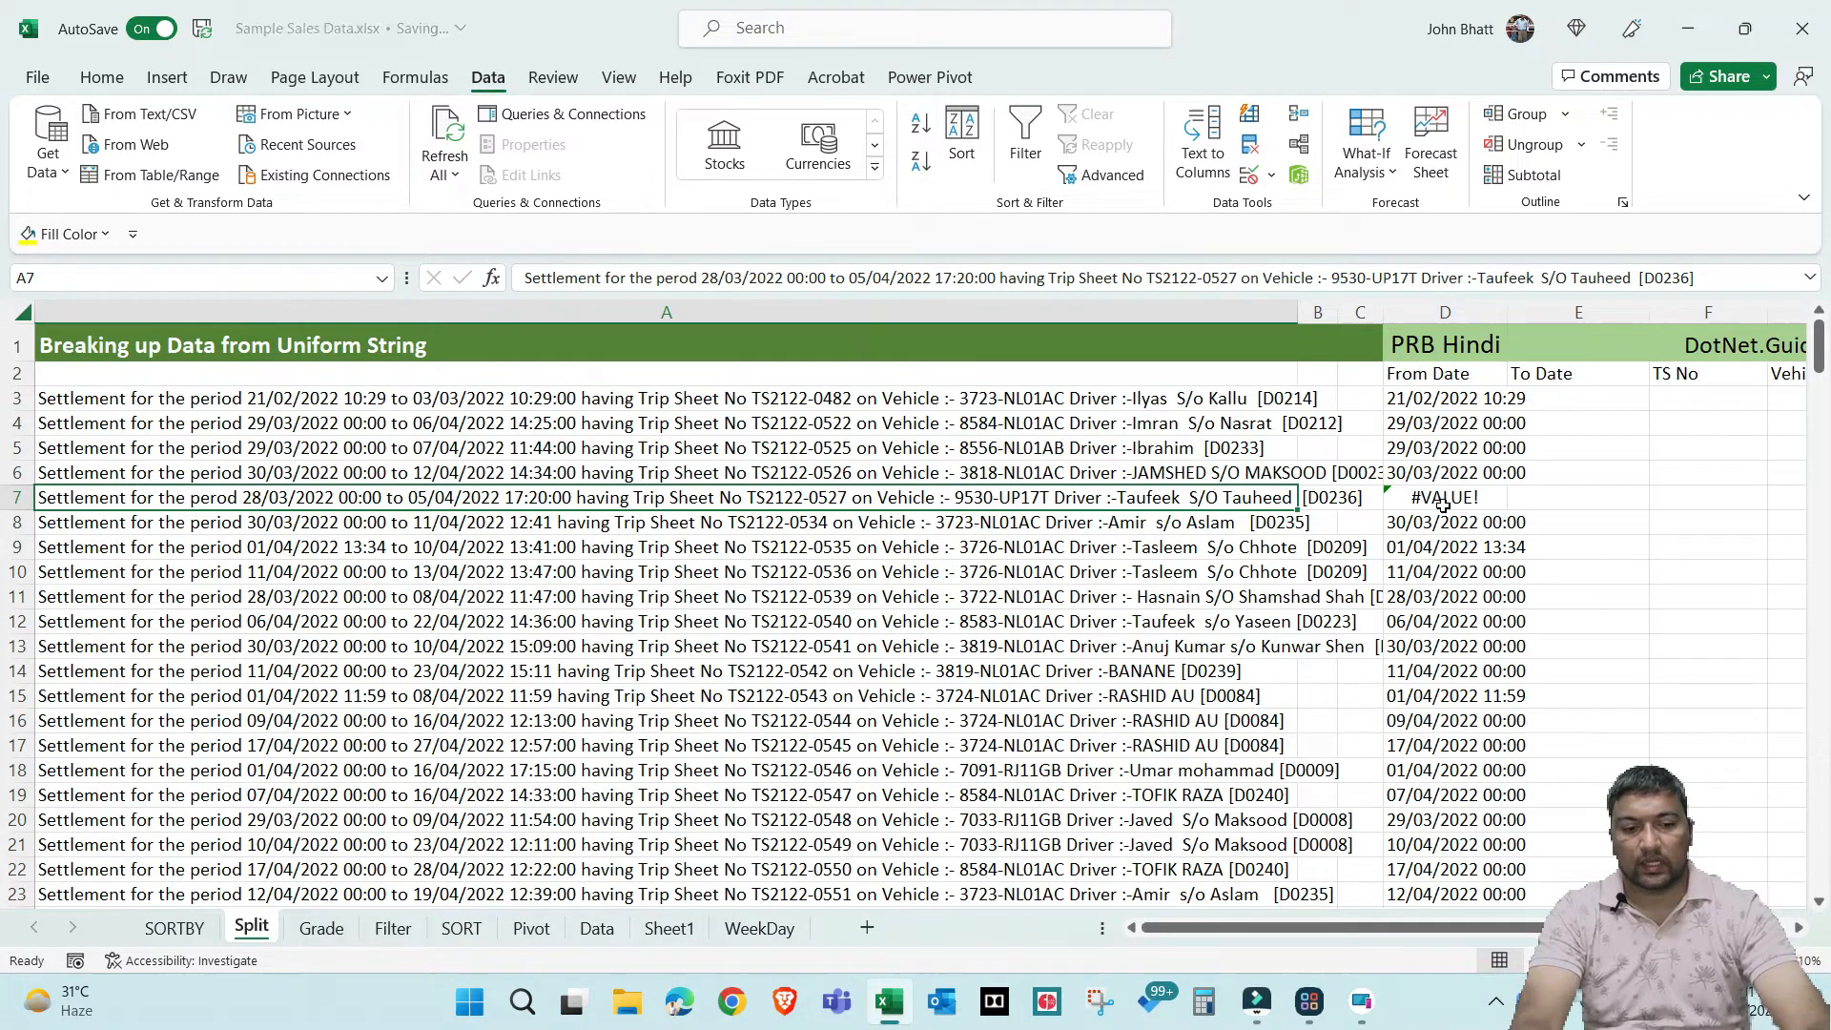
key(ctrl+z)
Begin a MID formula in E3 under To Date with A3 as its text argument
key(ctrl+Right)
key(Up)
key(Up)
key(Up)
key(Up)
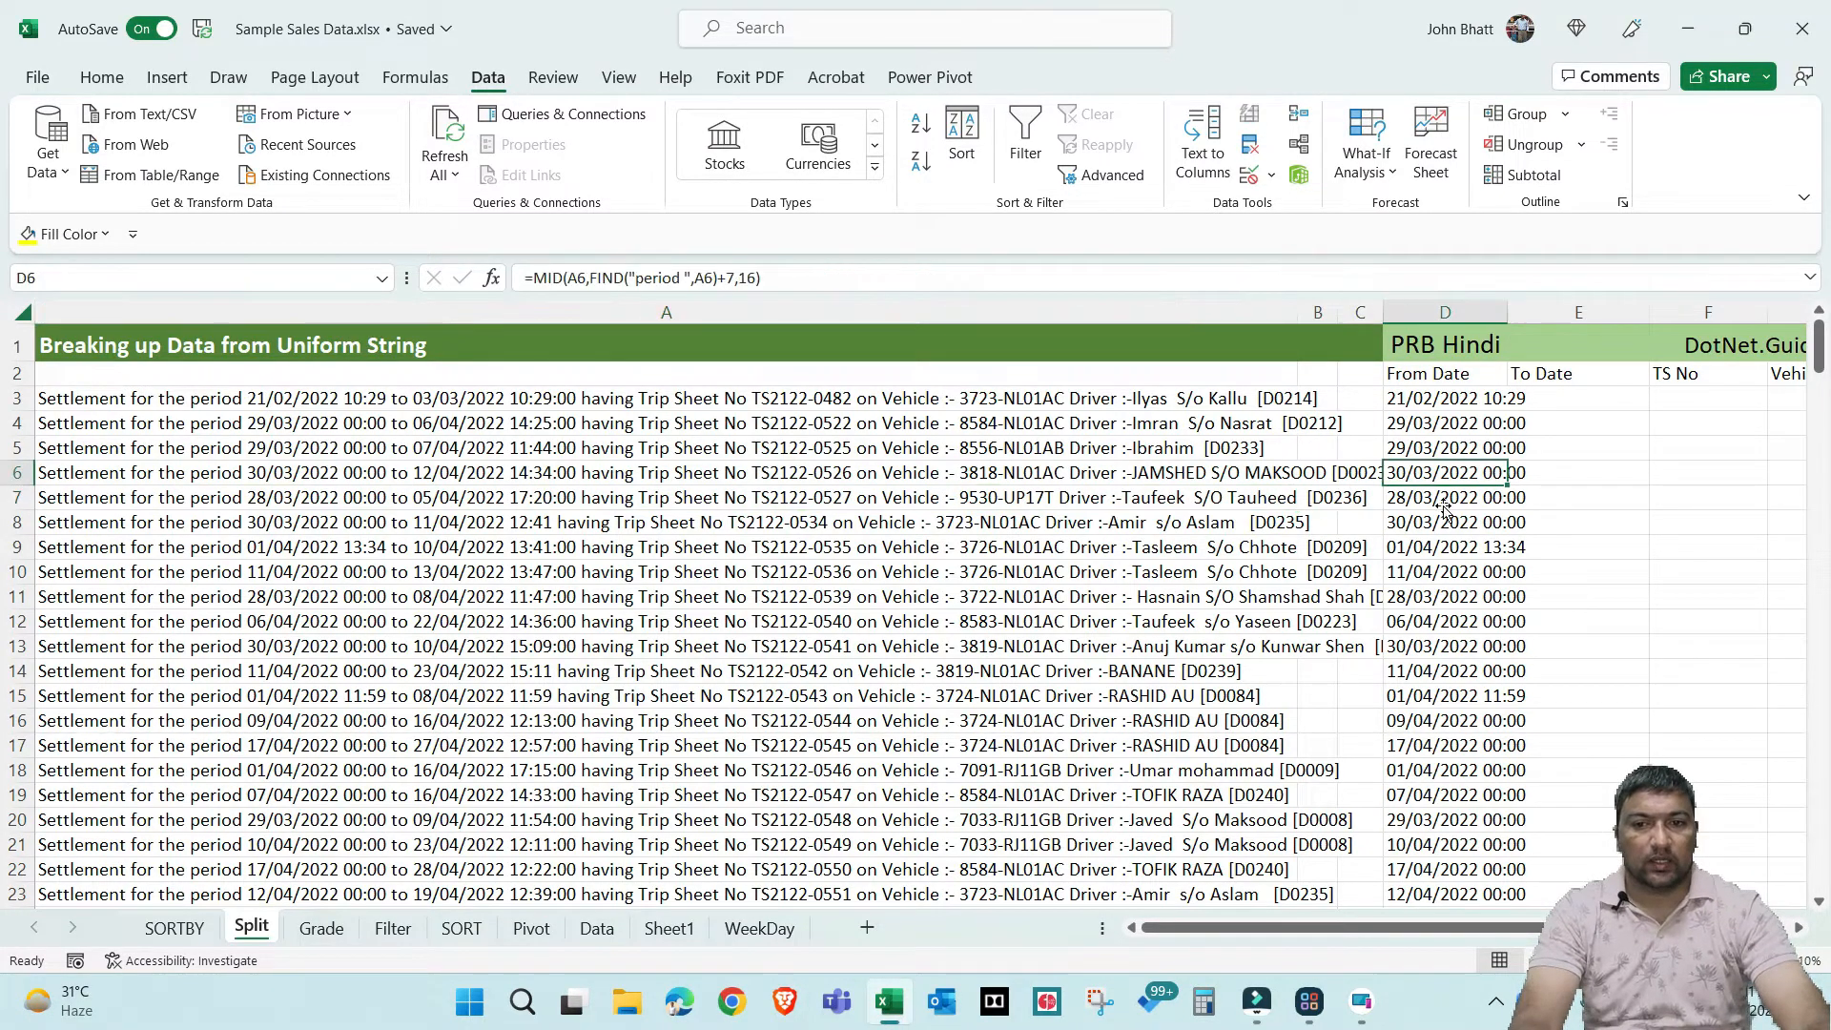
key(ctrl+Left)
key(Right)
key(Right)
key(Right)
key(Right)
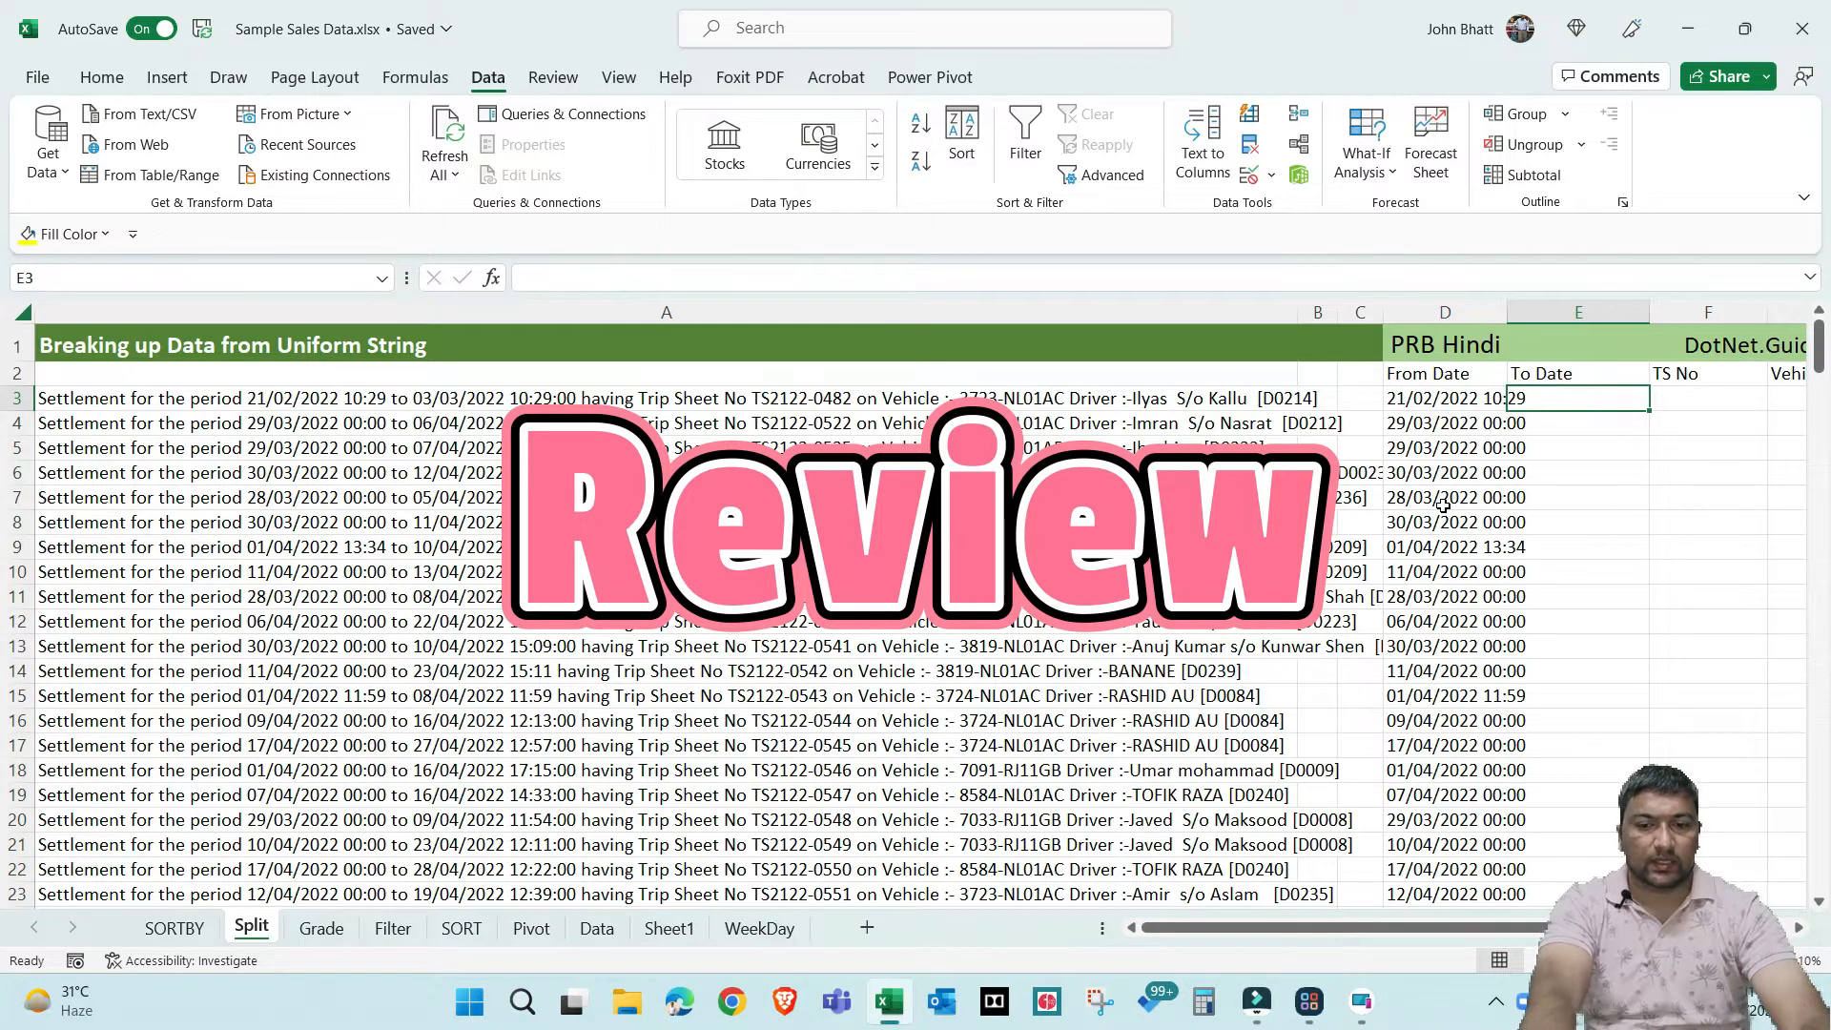
text(=mid)
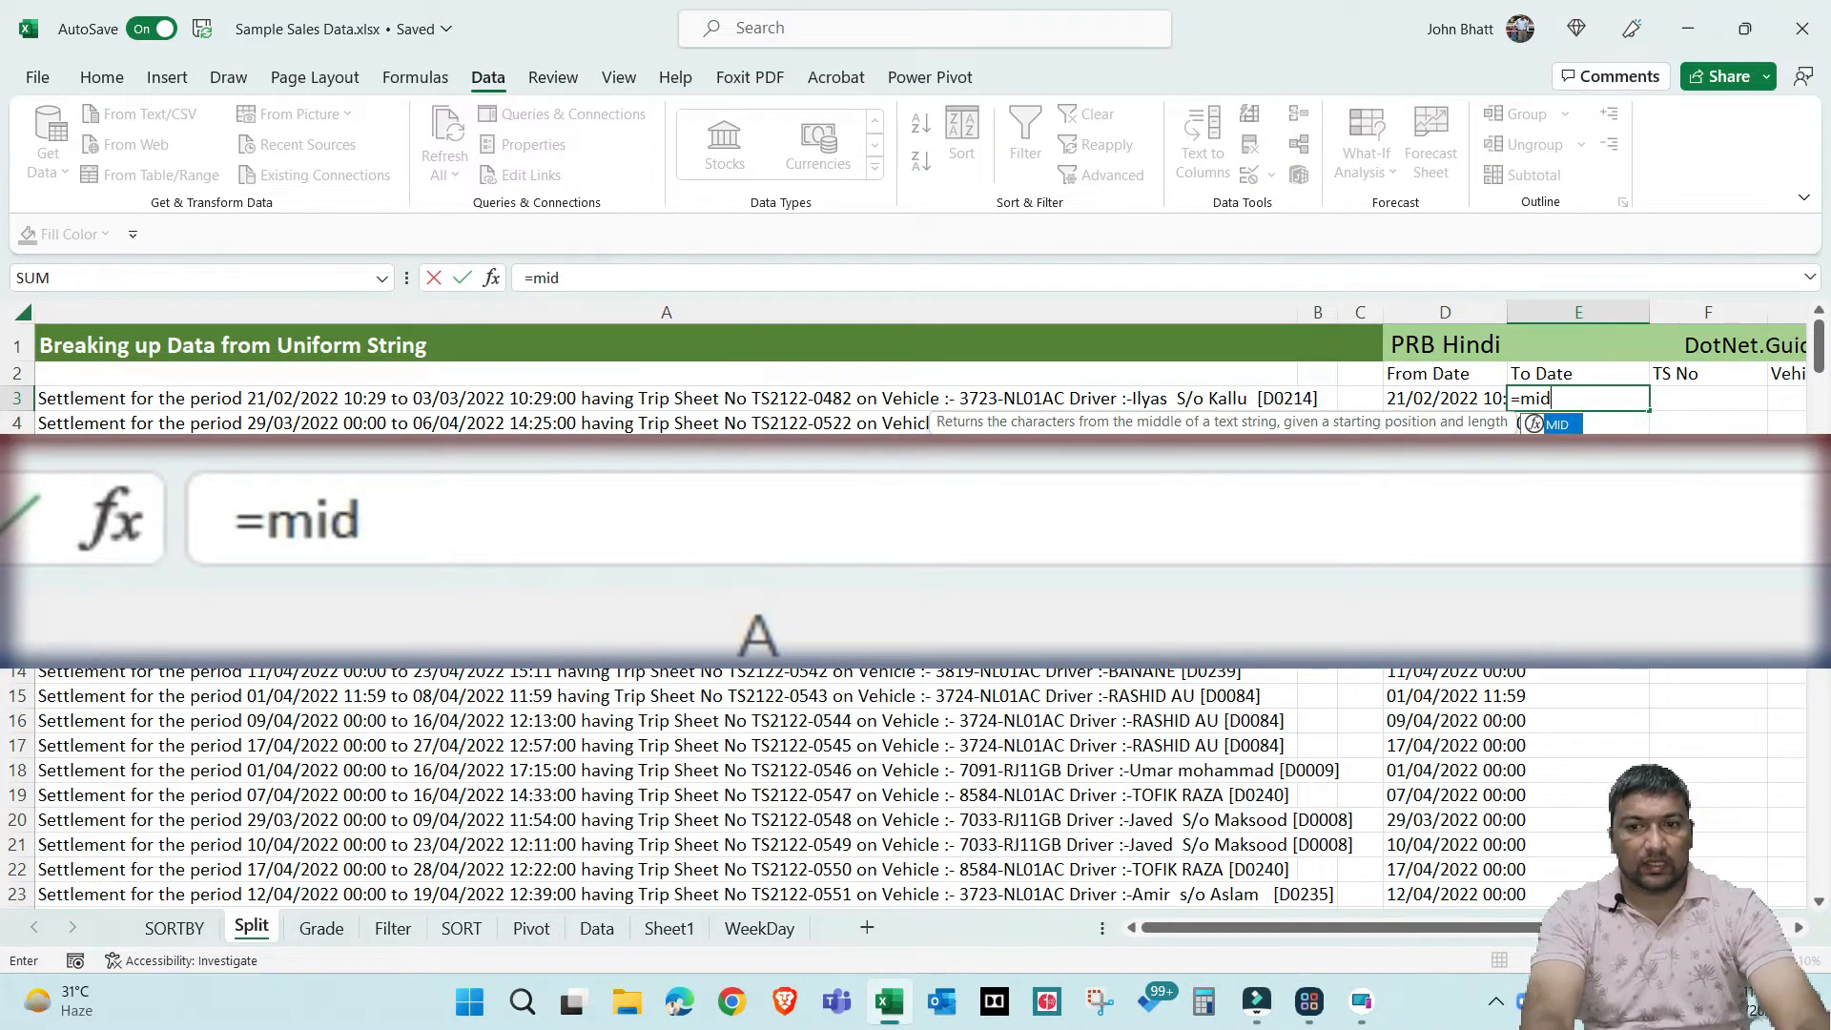
key(Tab)
key(Left)
key(Left)
key(Left)
key(Left)
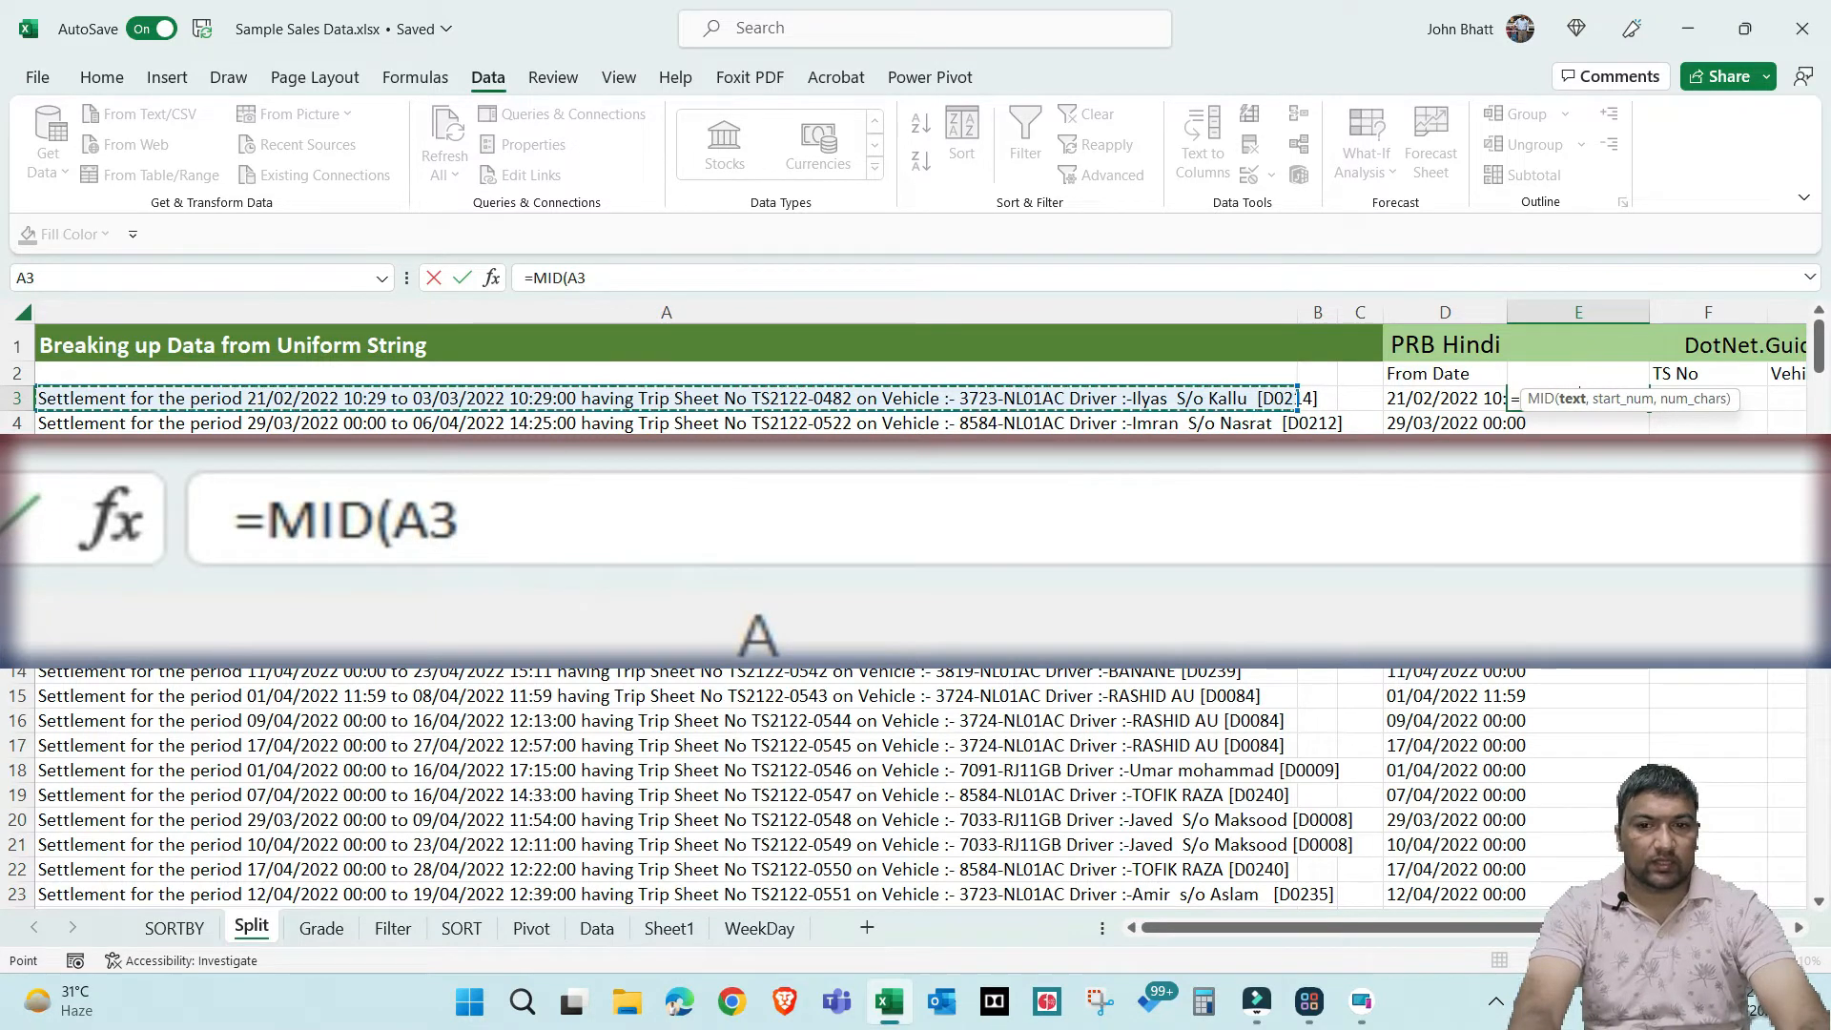
text(,)
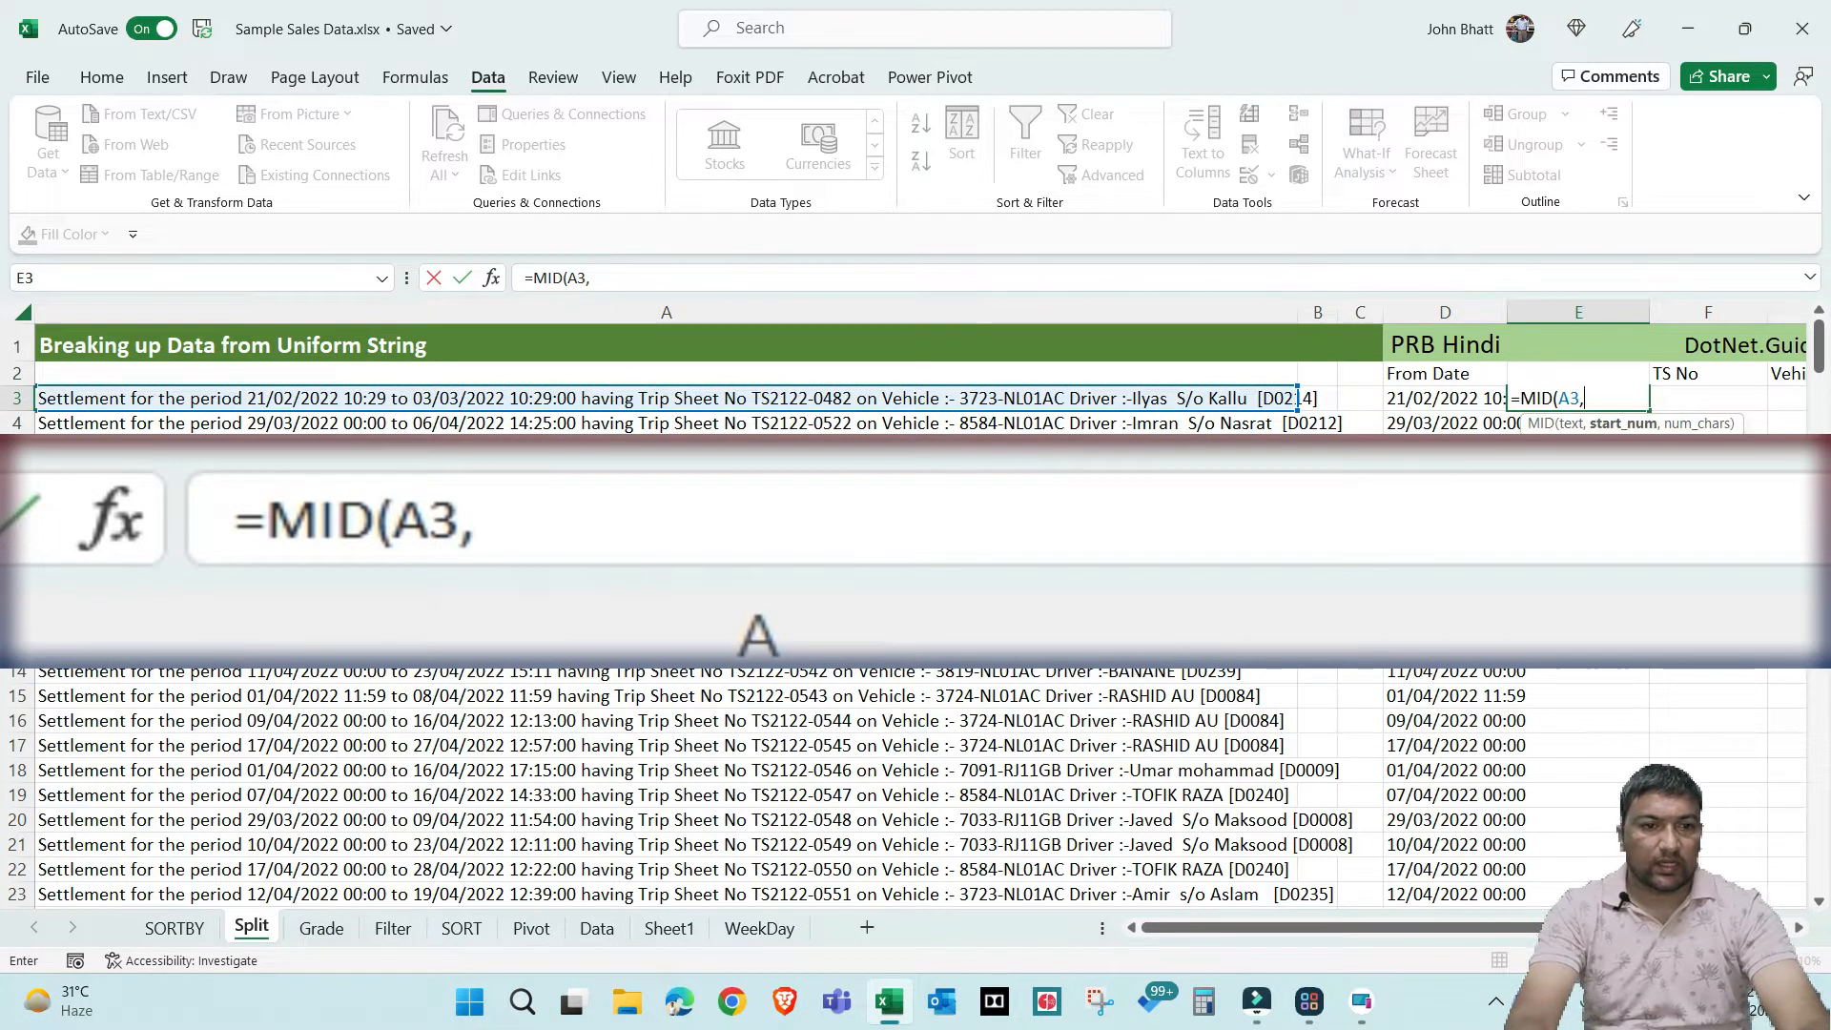
Nest FIND(" to ",A3) as the start position of the MID formula in E3
text(find)
key(Tab)
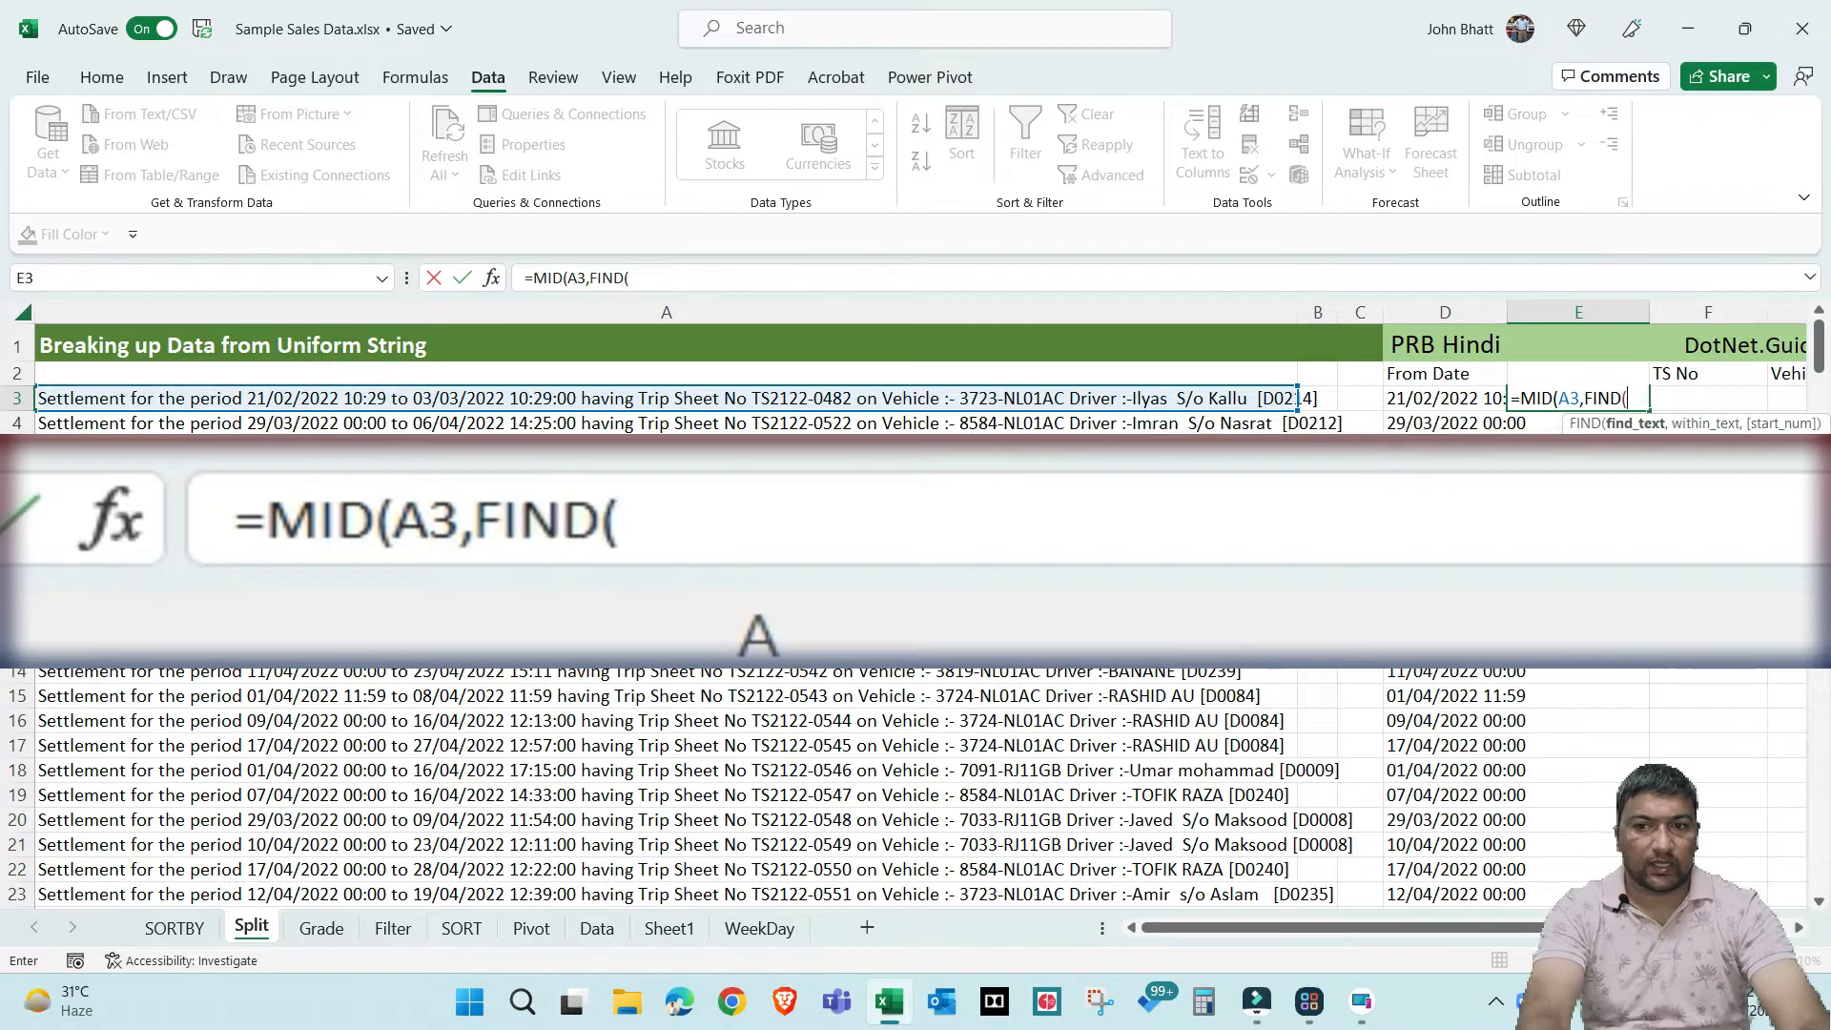
text(")
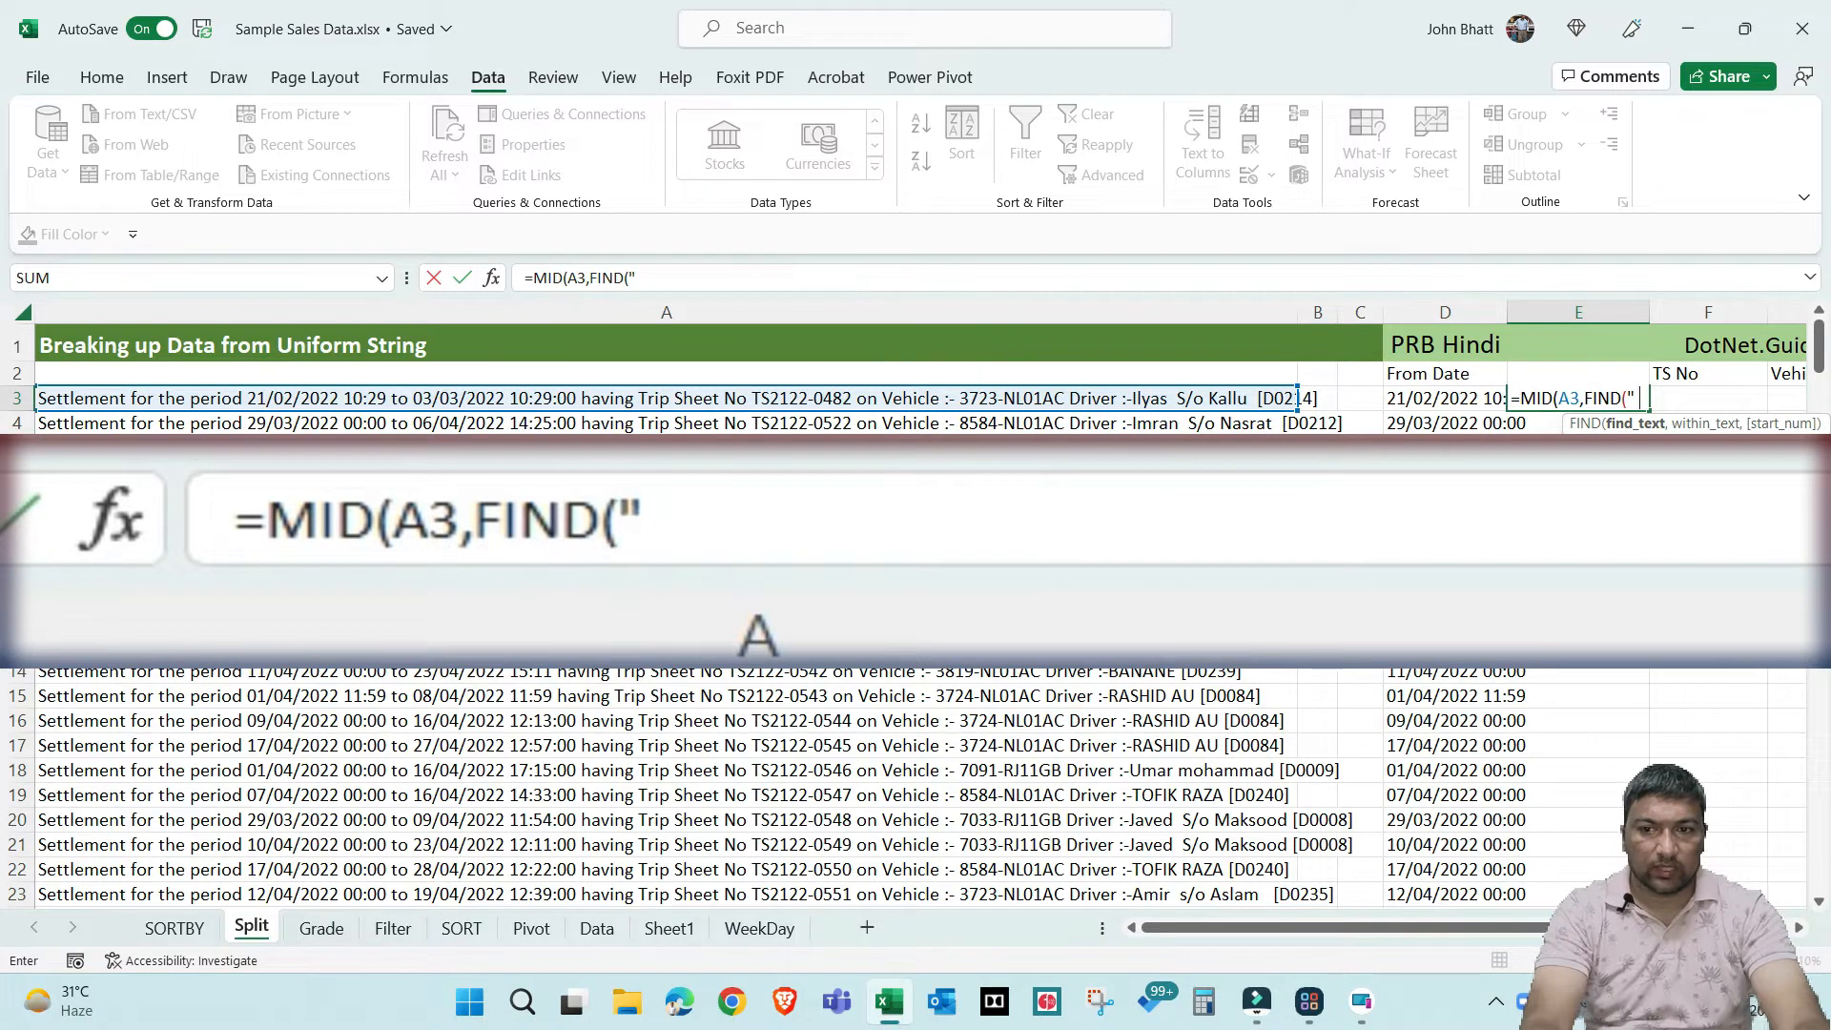
text(to ",)
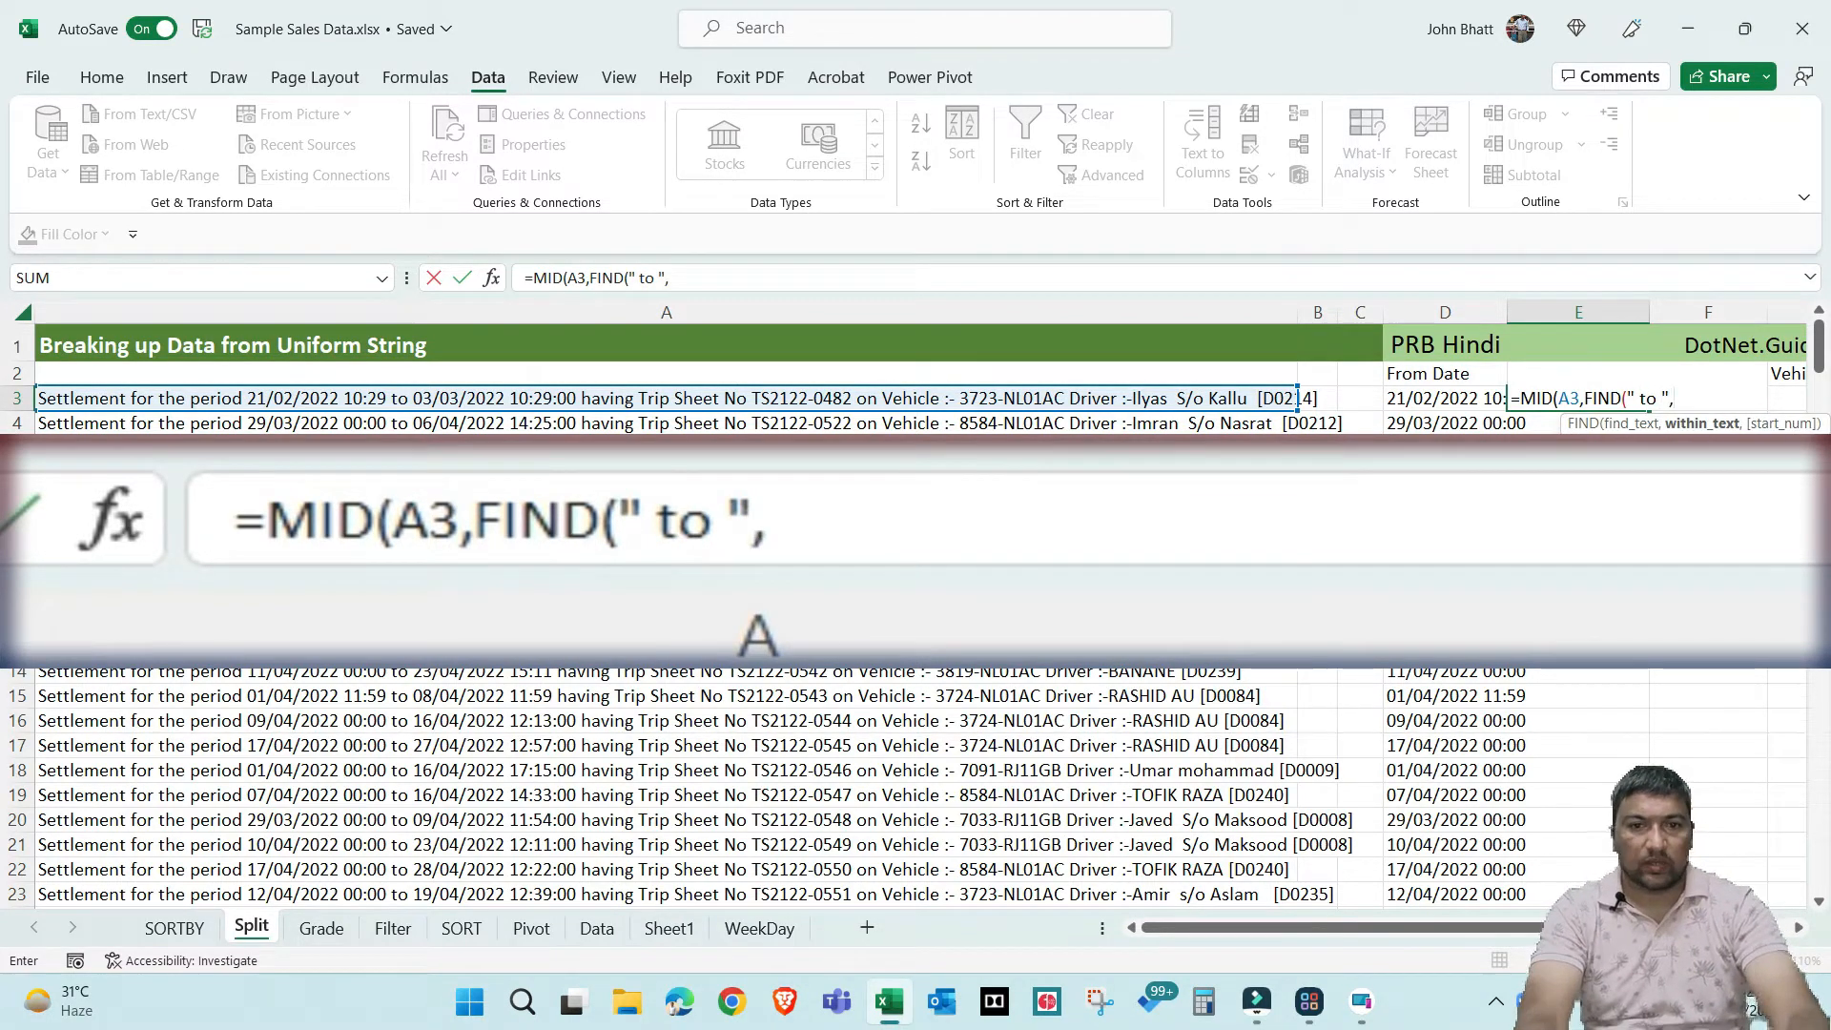
key(Left)
key(Left)
key(Left)
key(Left)
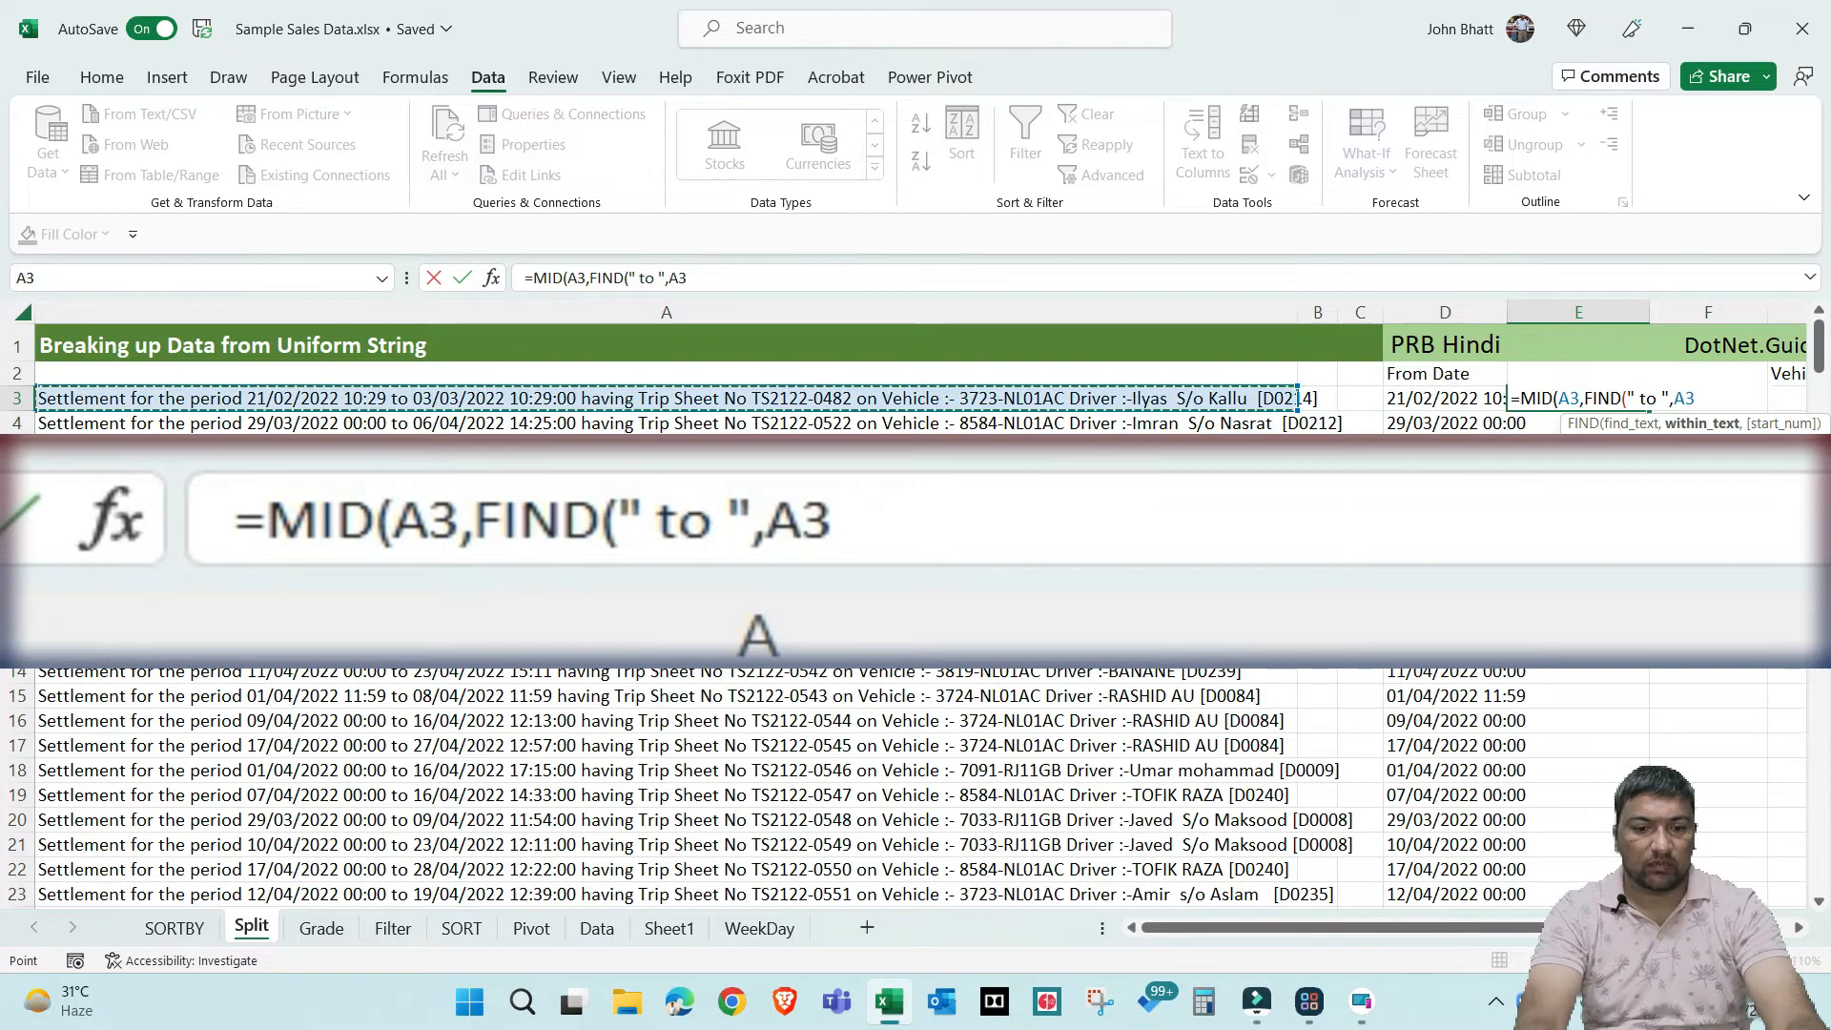
text())
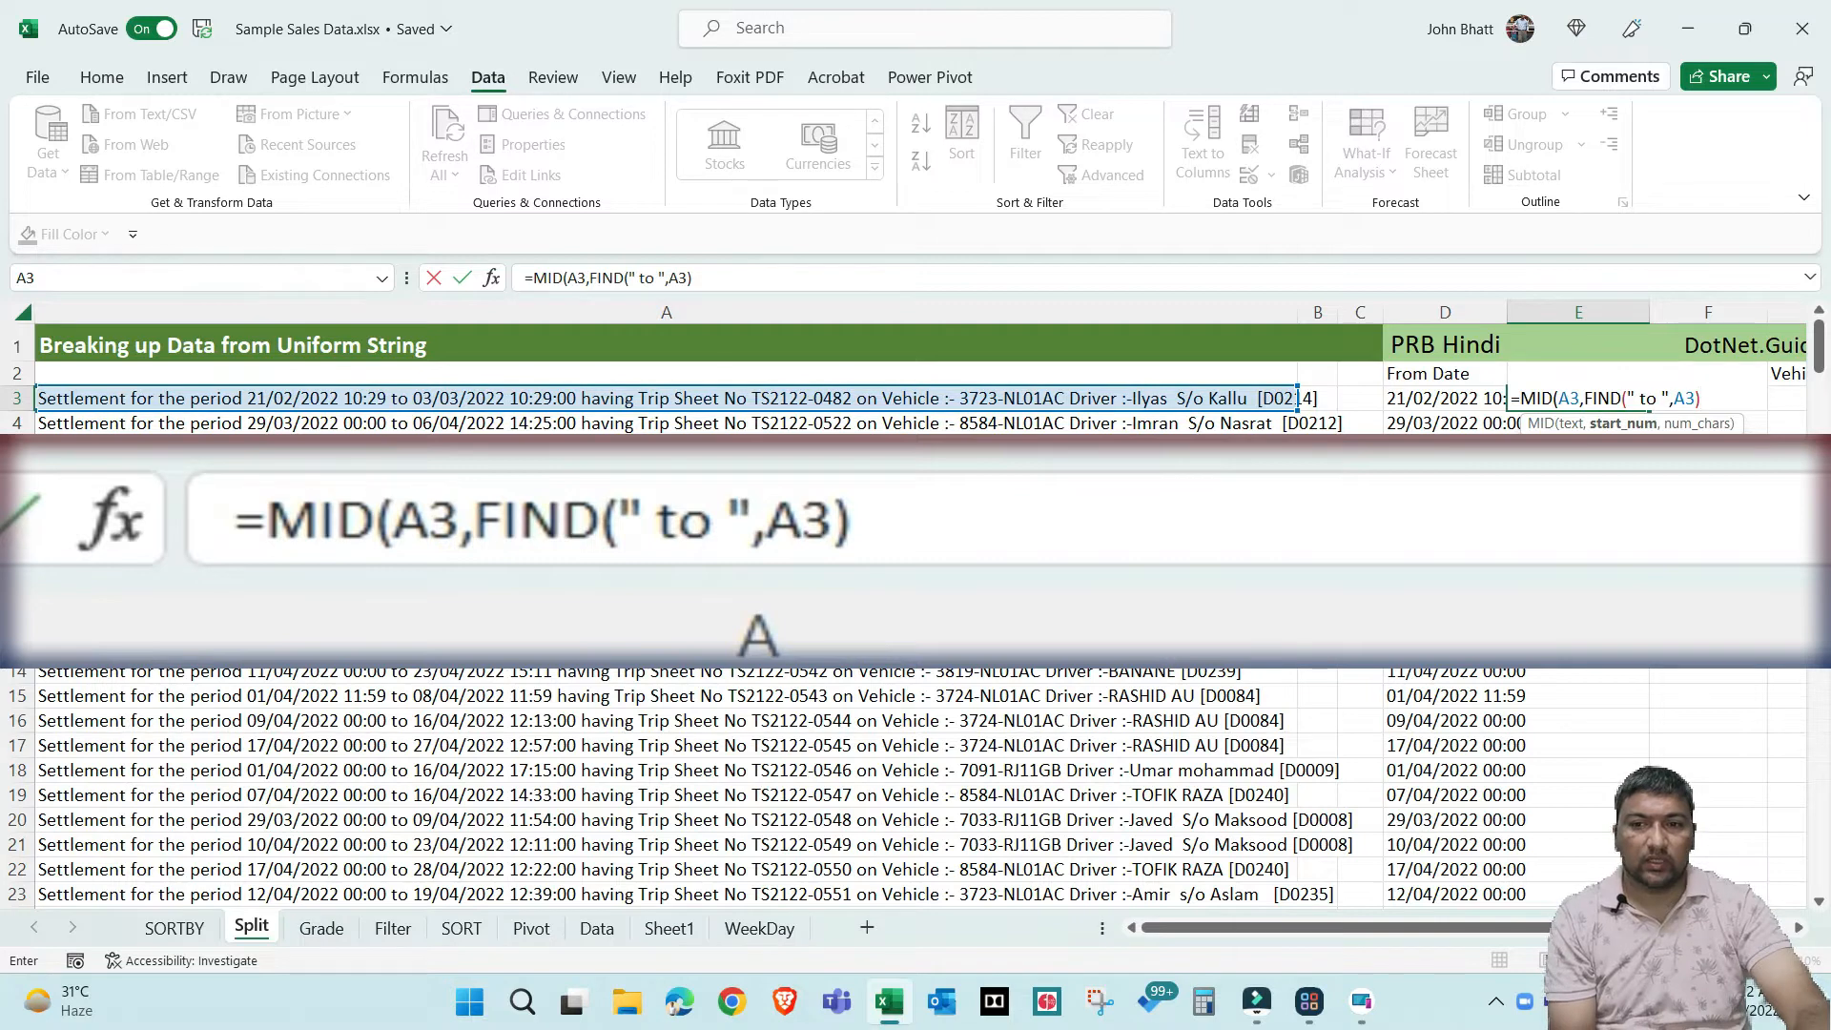
Complete E3's formula as =MID(A3,FIND(" to ",A3)+4,16) and fill it down the entire To Date column
text(+4,)
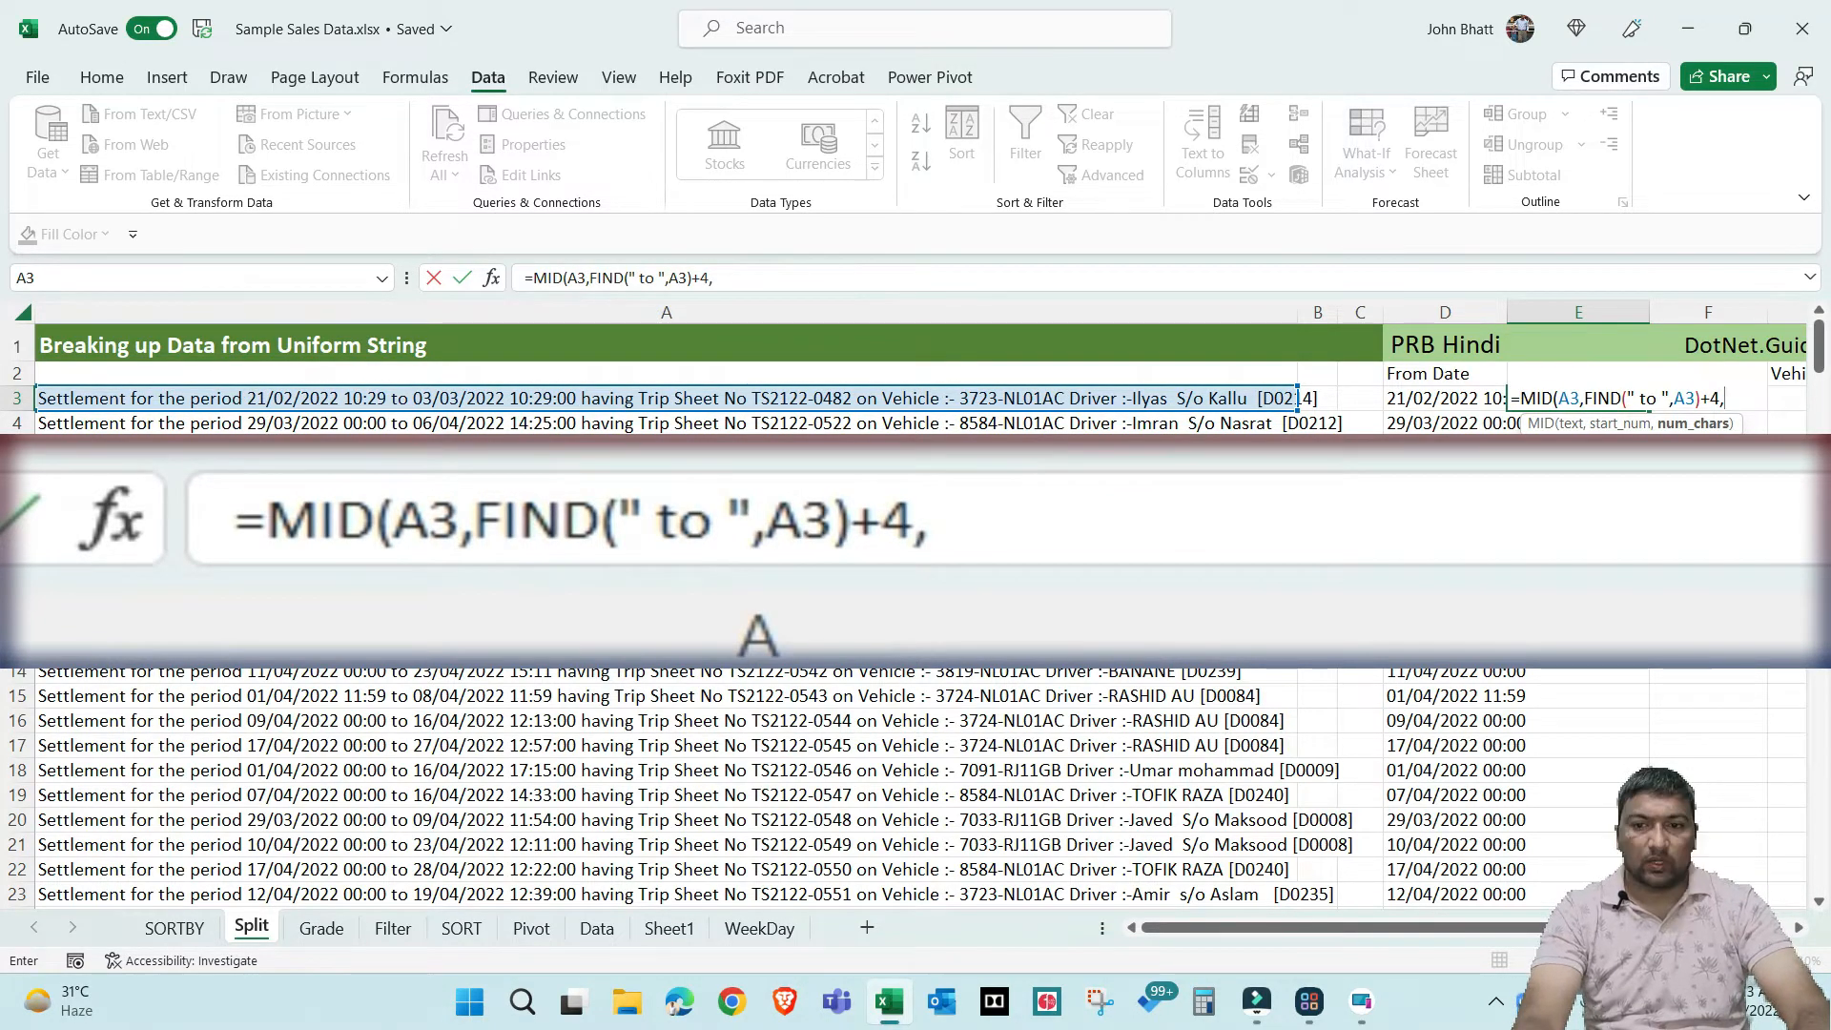
text(16)
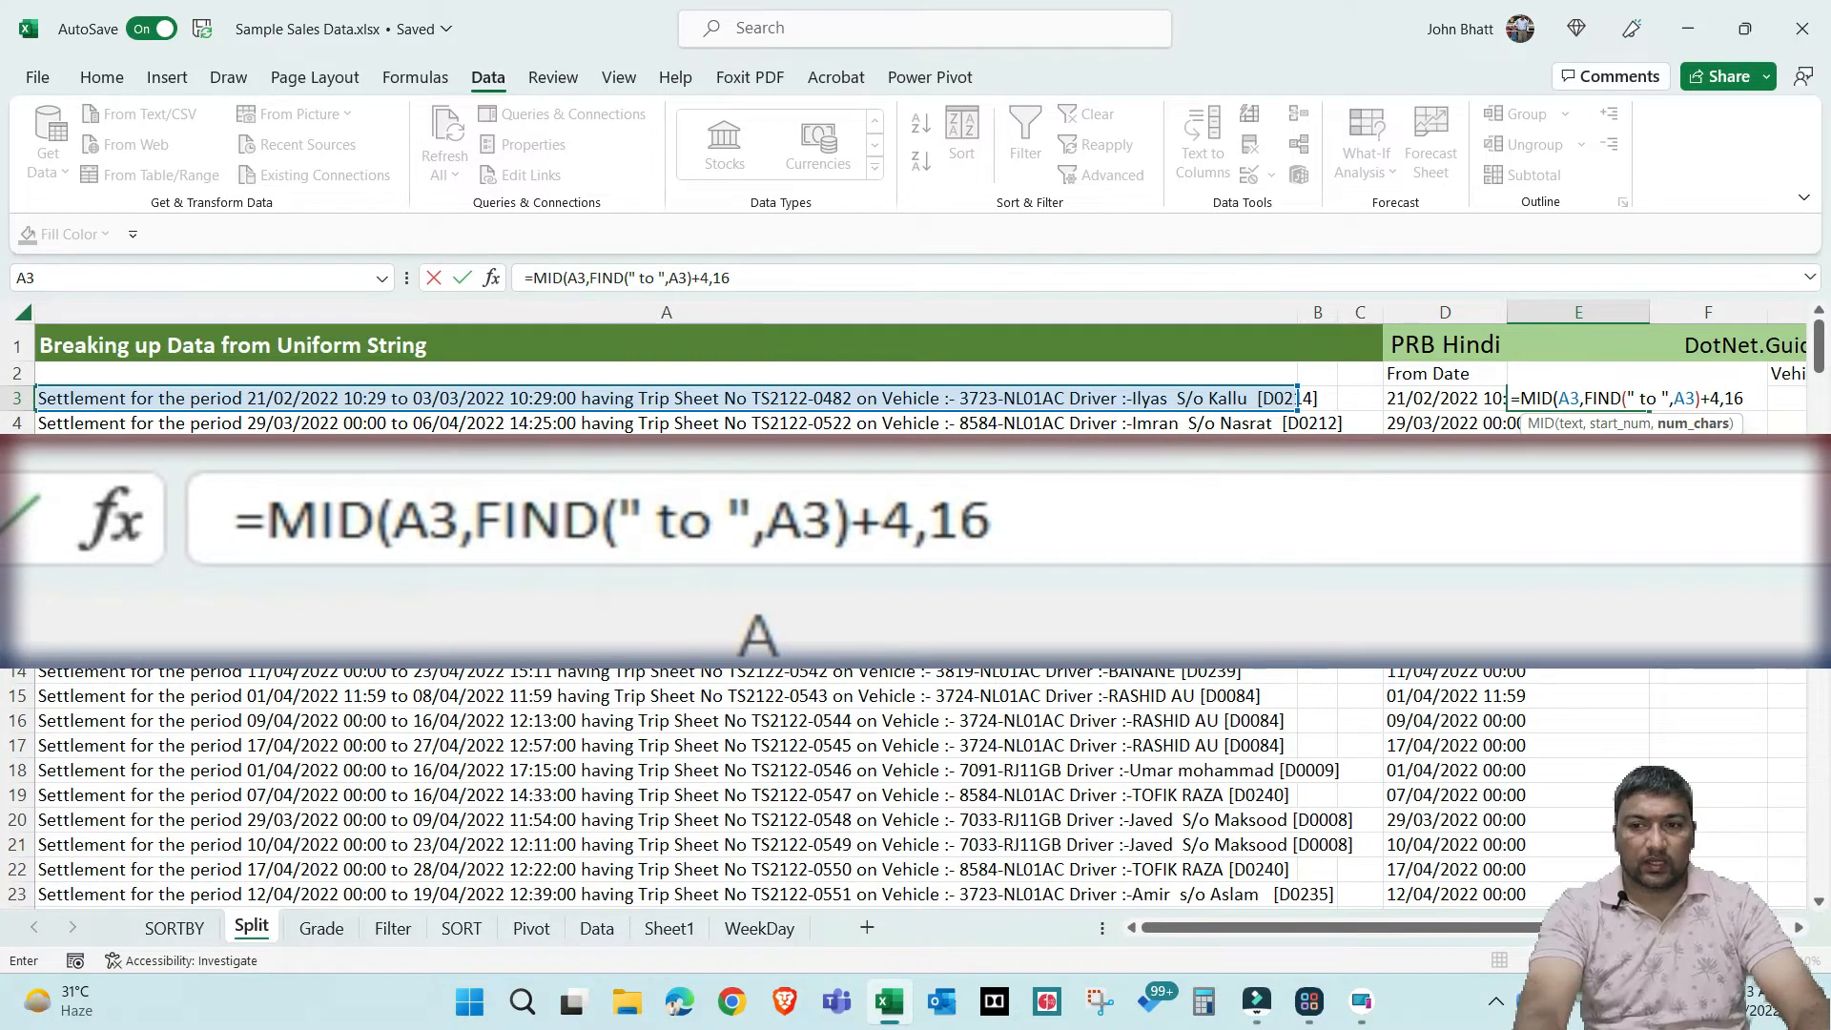
text())
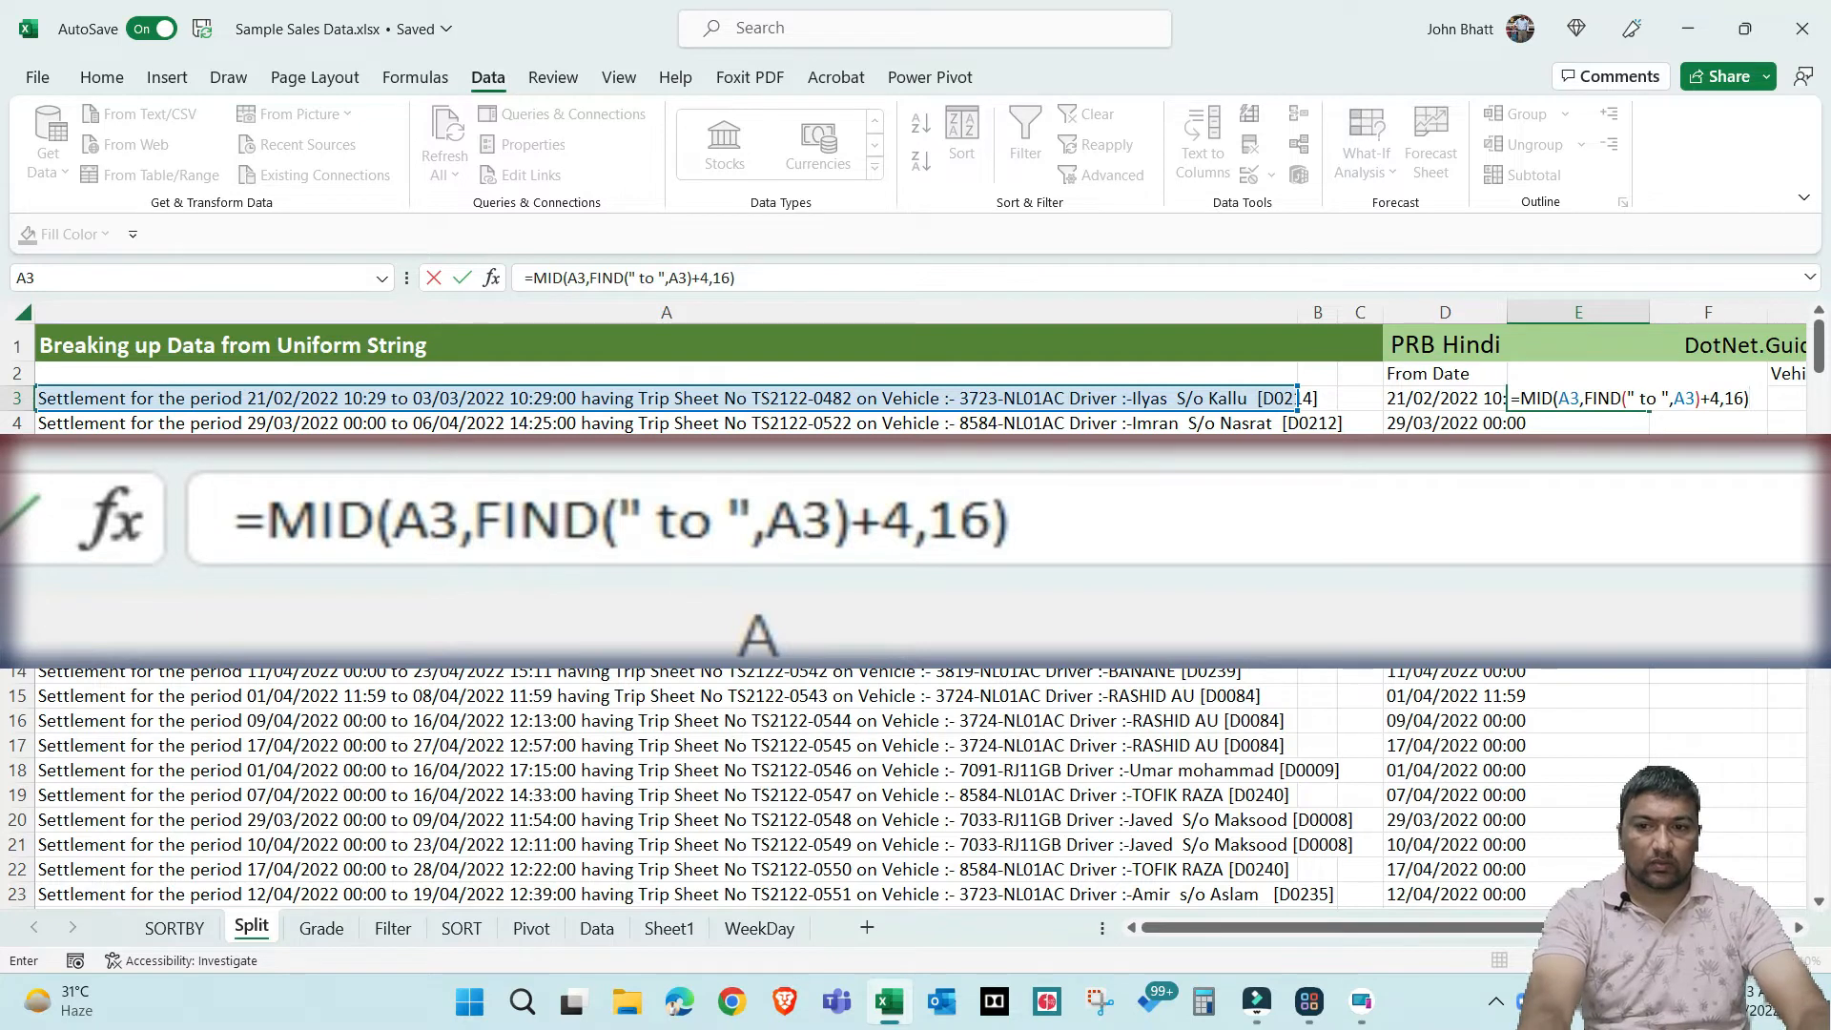
key(ctrl+Return)
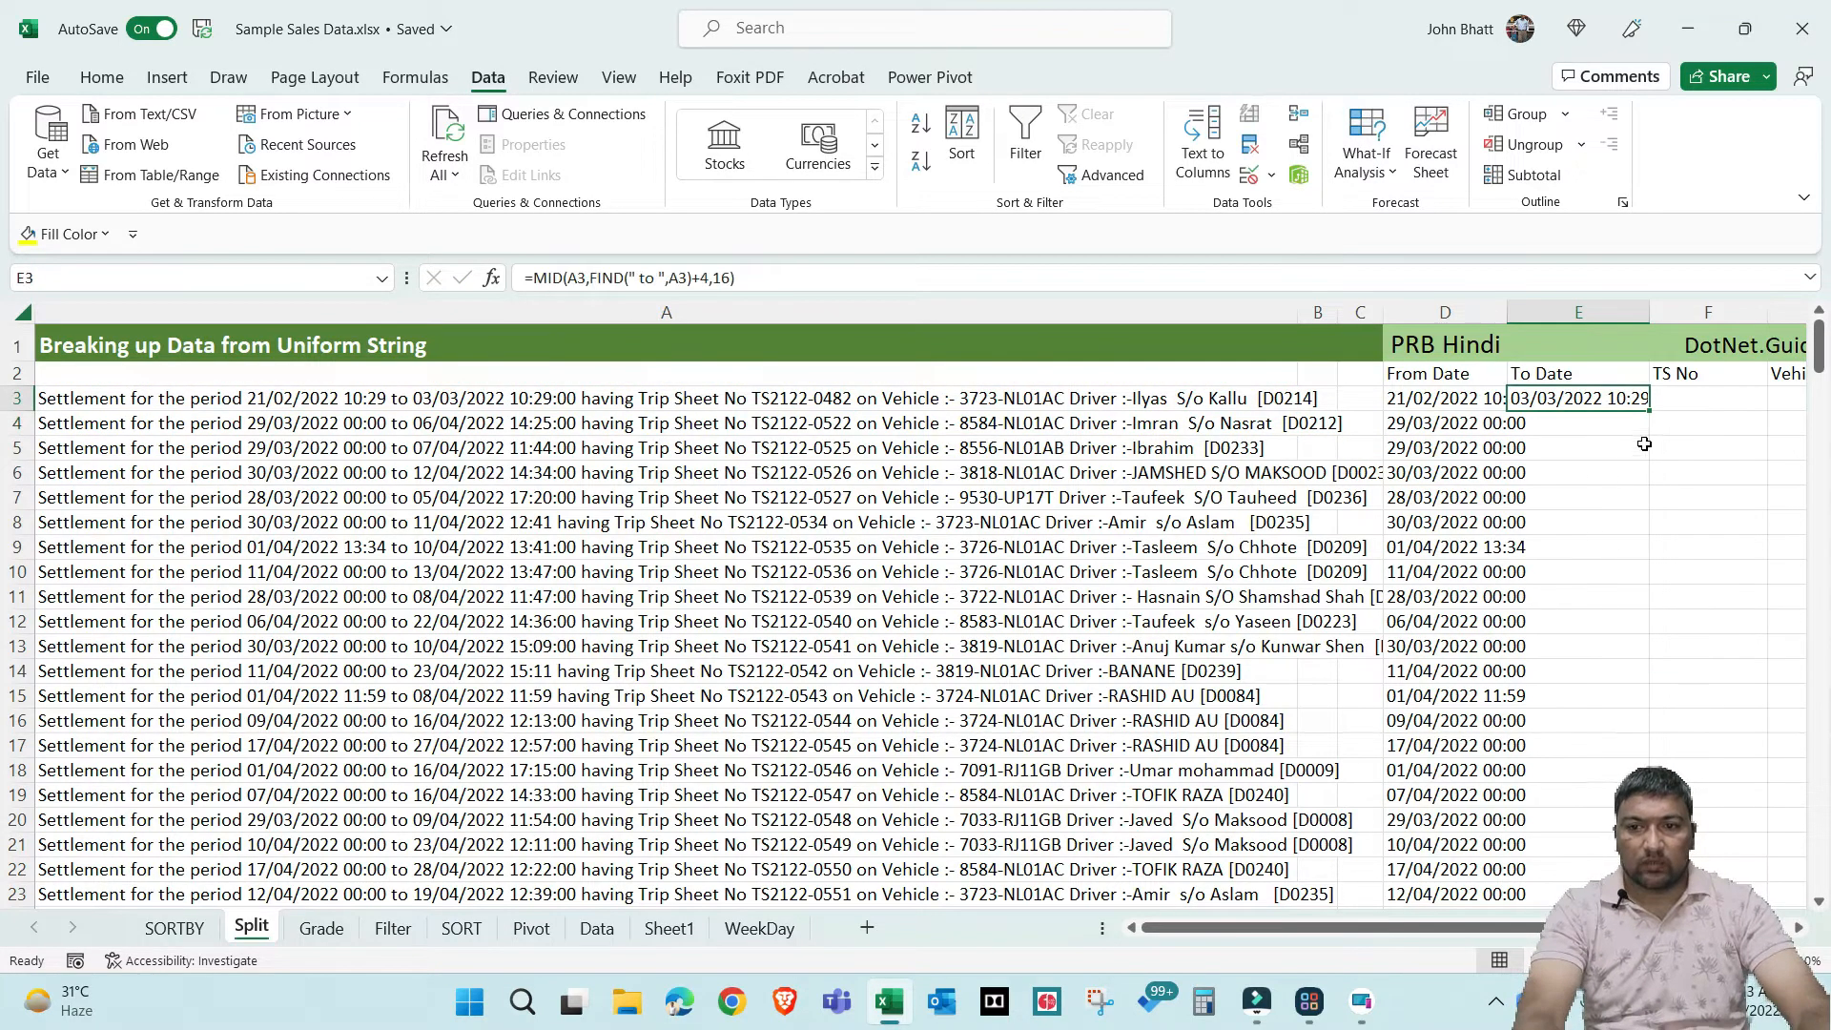
double_click(1649, 416)
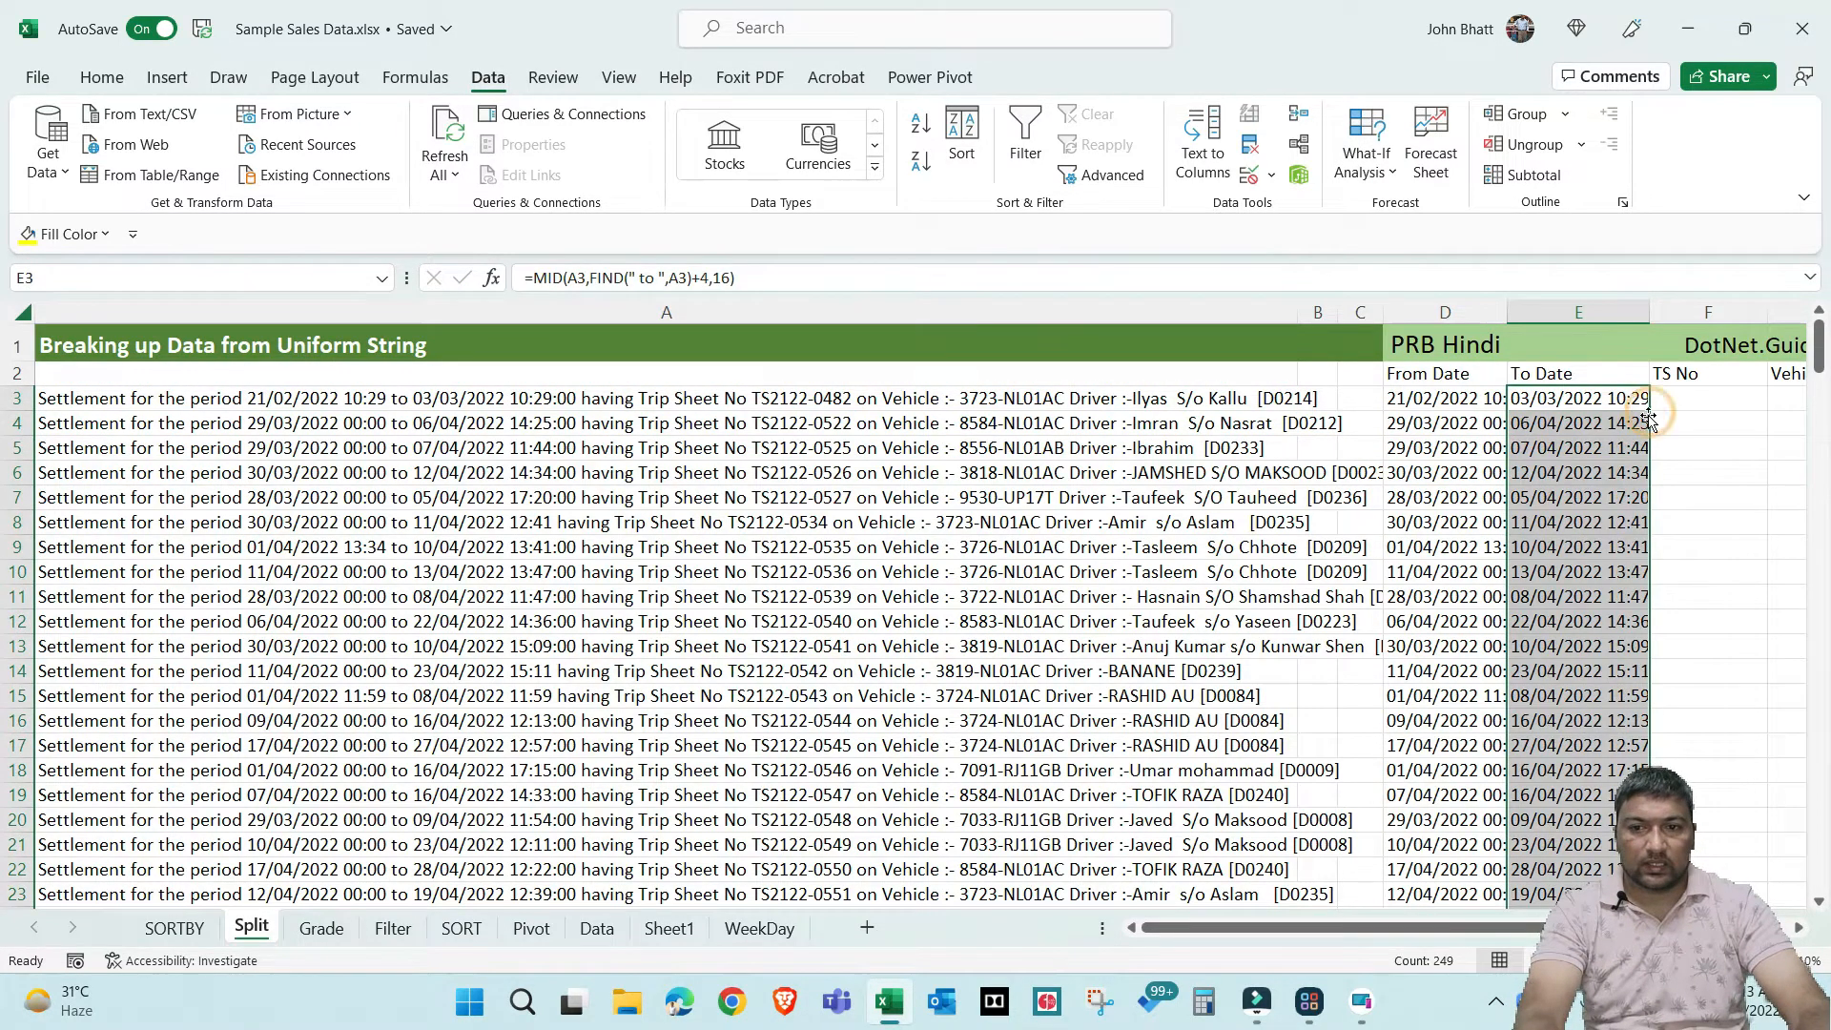
Compare the To Date results in rows 14 and 20 with their source strings, underlining row 20's end date
click(1544, 672)
key(shift+space)
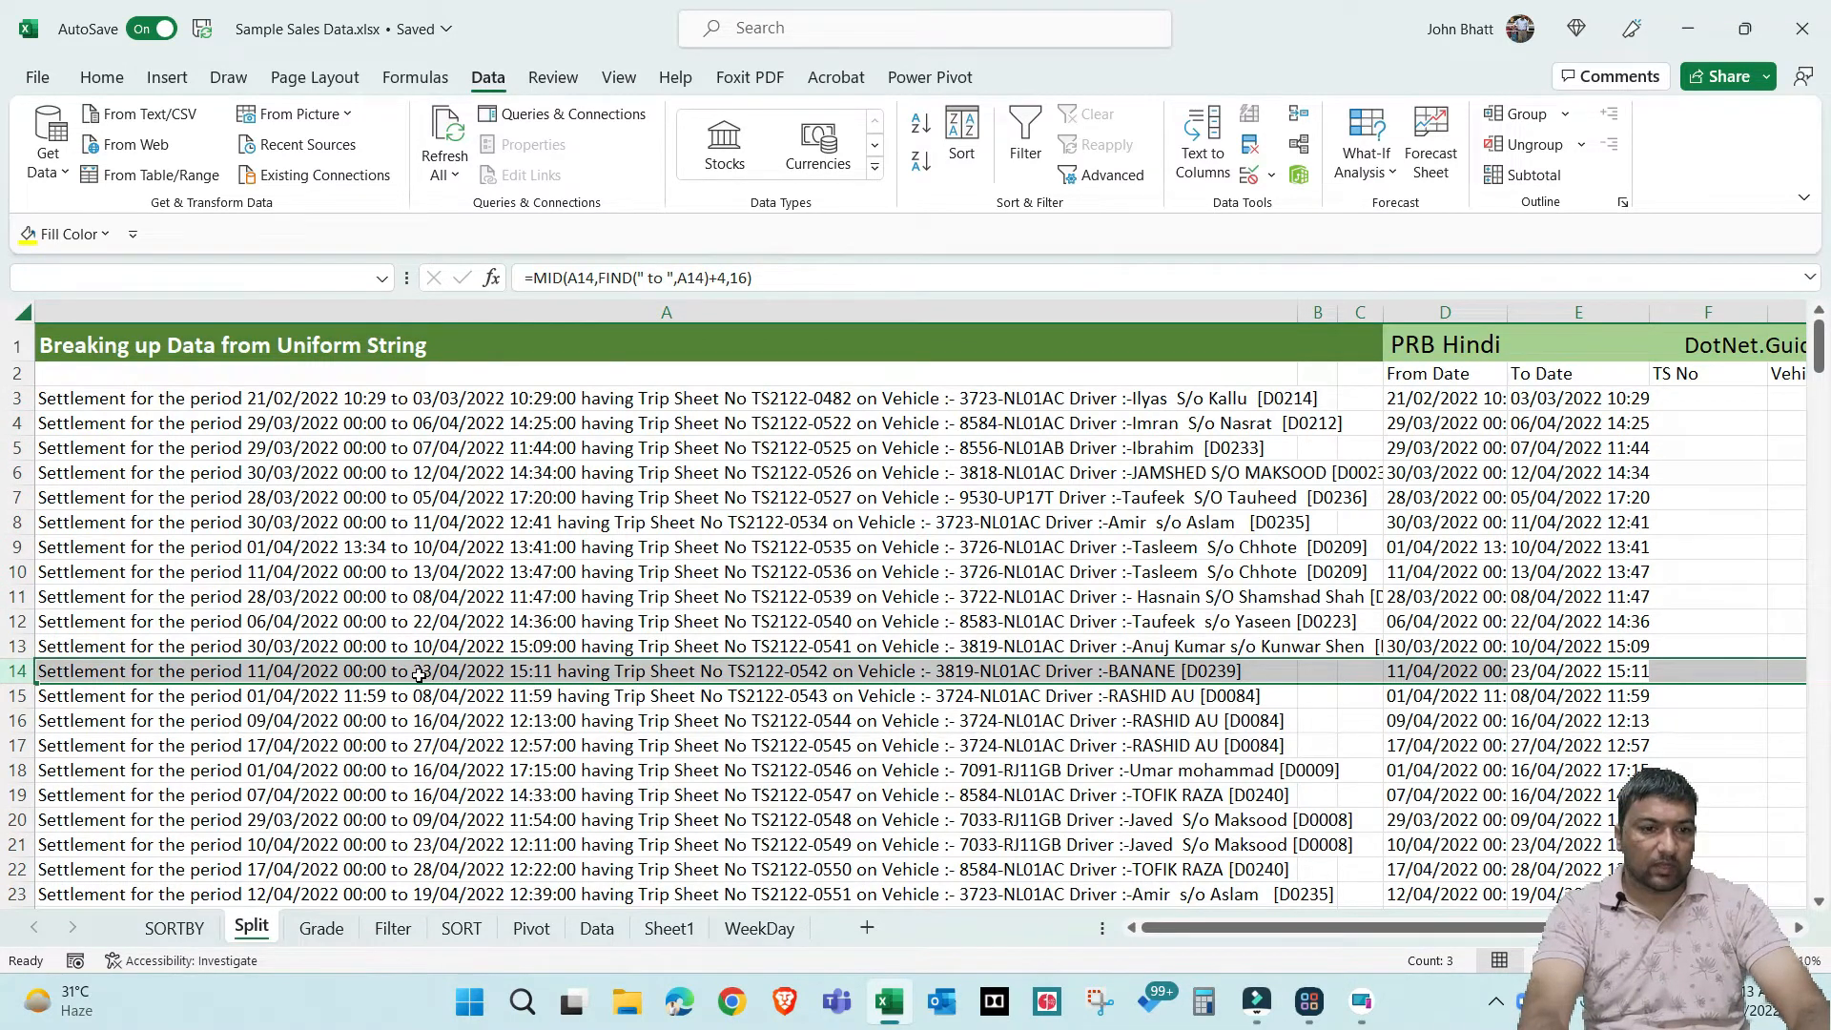
click(1552, 823)
key(shift+space)
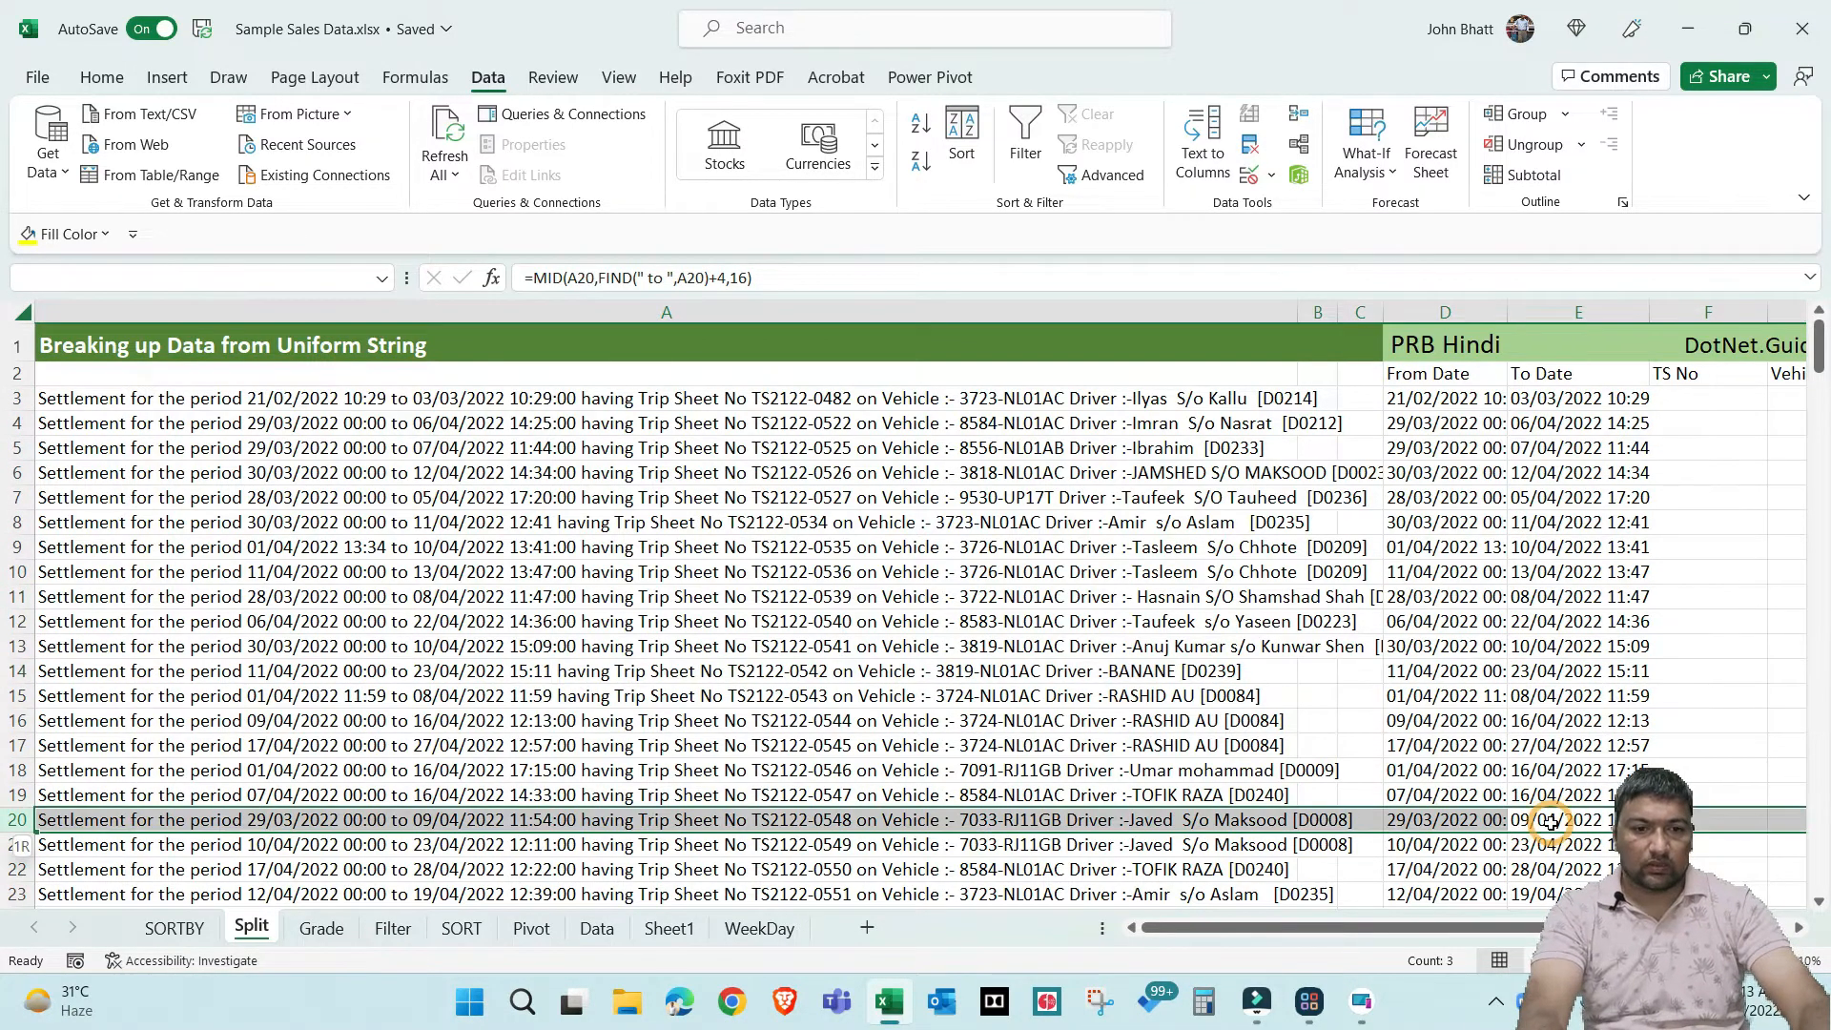
key(ctrl+F1)
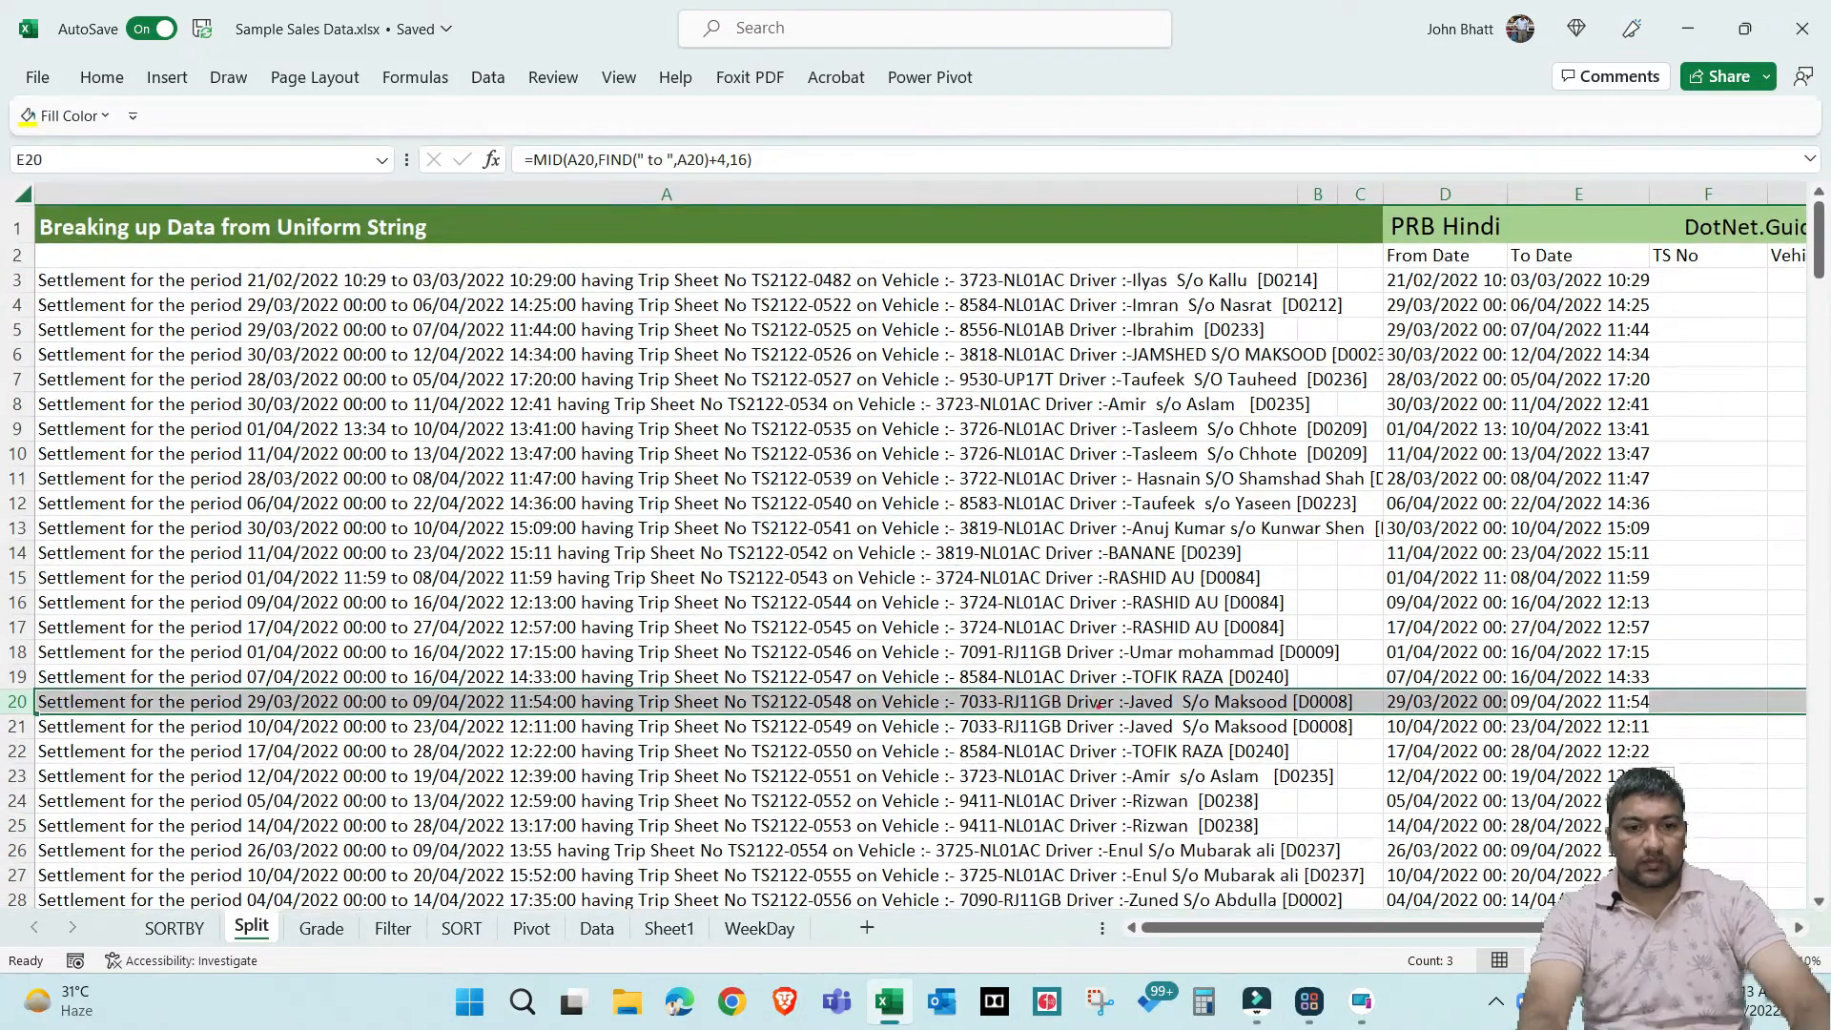
drag(425, 709, 573, 710)
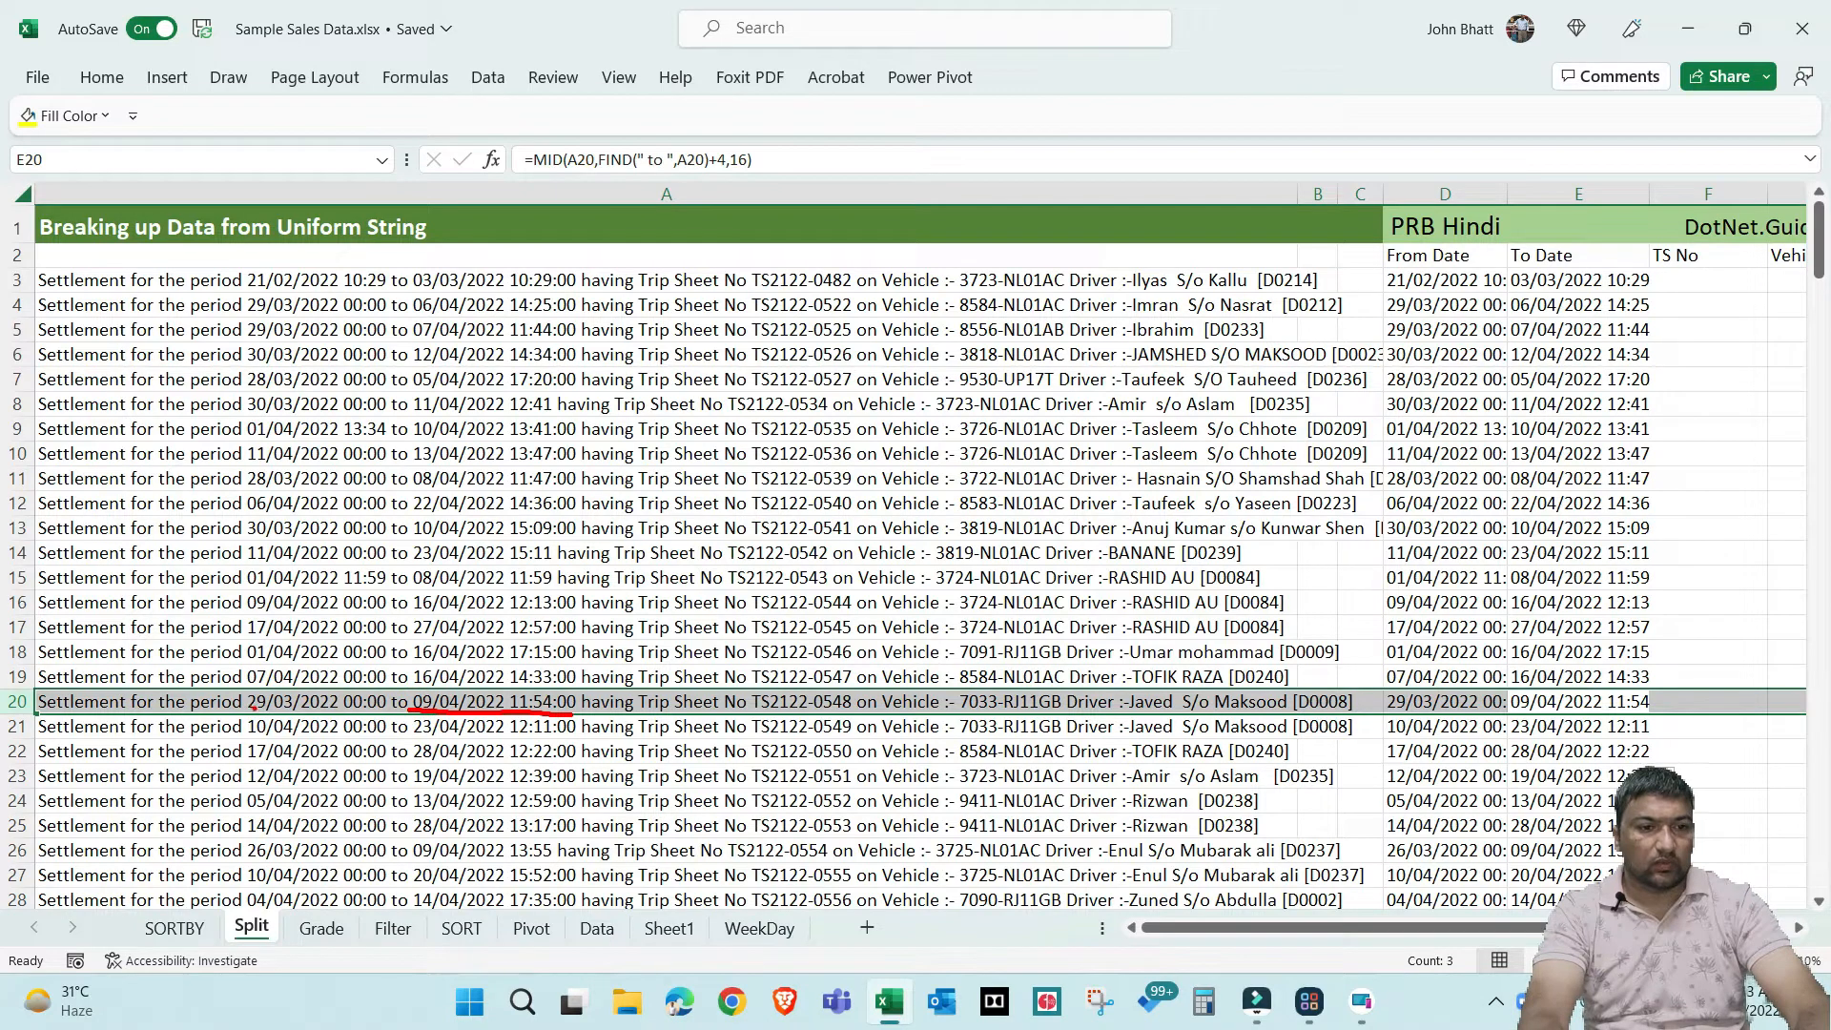
Underline row 20's start date in the source string to compare it with its From Date result, and return to E3
drag(249, 710, 348, 712)
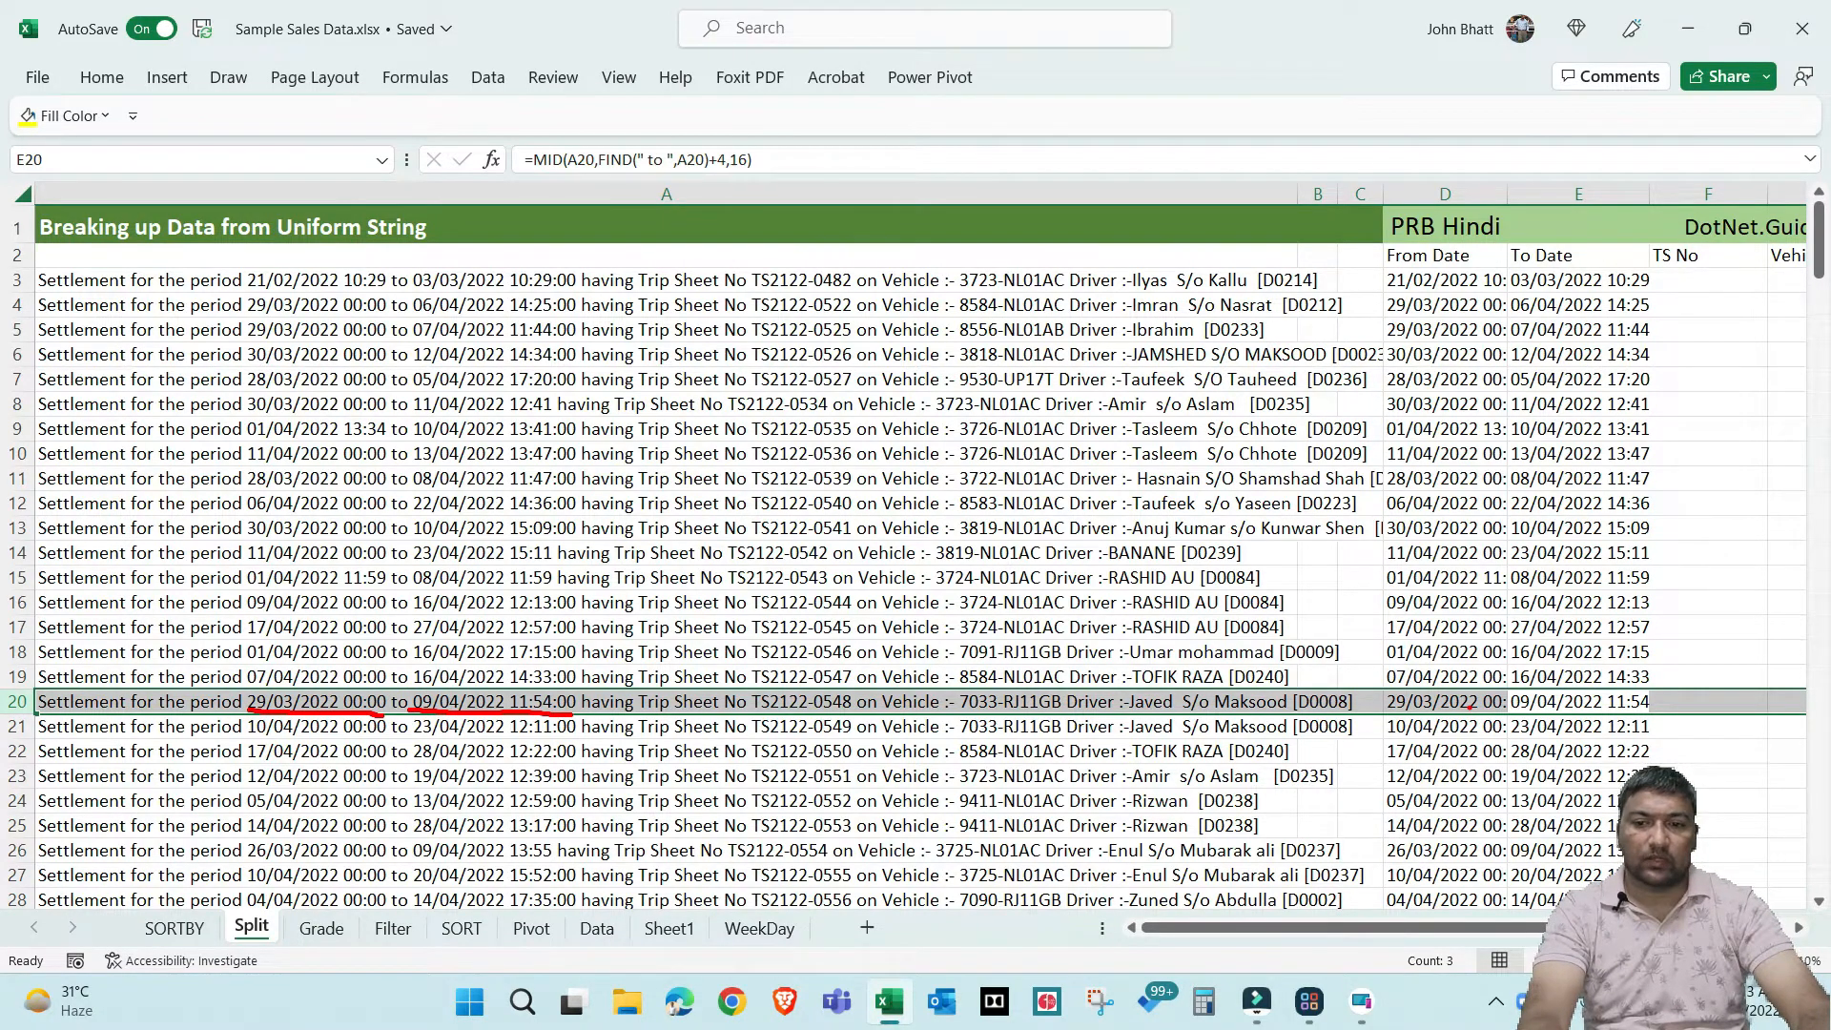
key(Escape)
key(Up)
key(Up)
key(Up)
key(ctrl+Up)
key(Down)
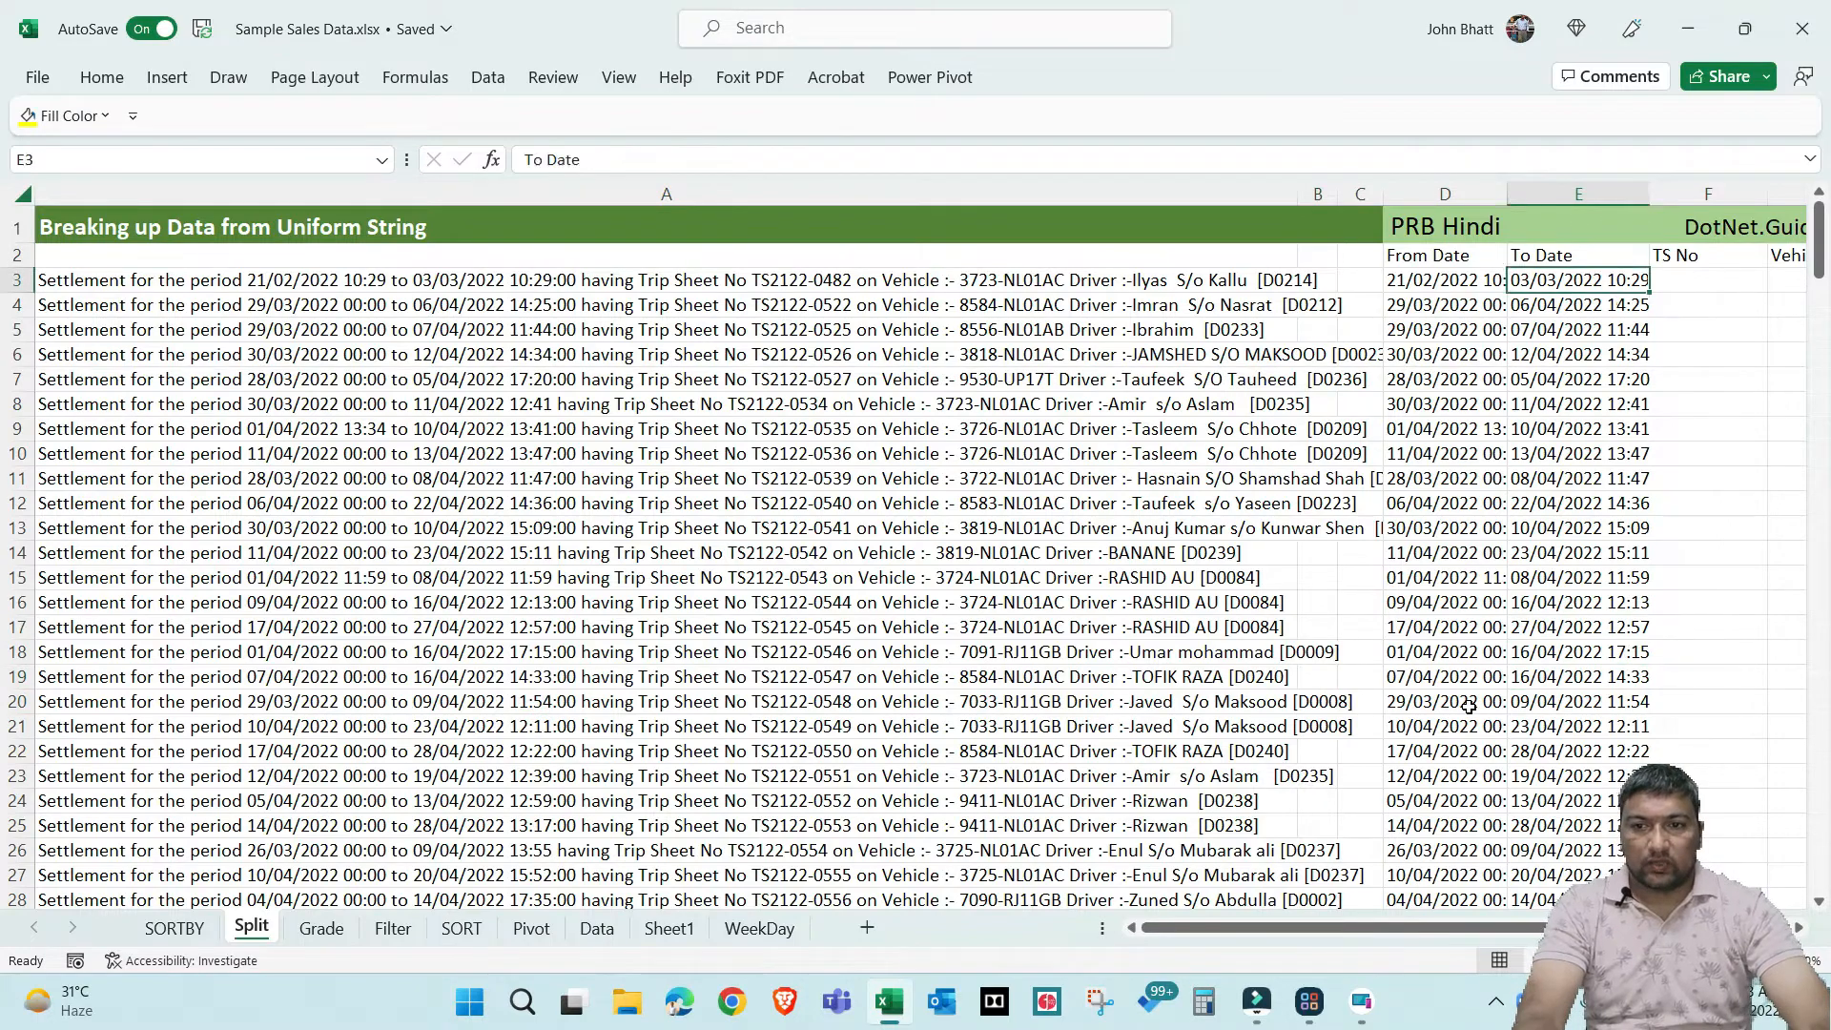
Examine the settlement string in A3 alongside the TS No, Vehicle No and Driver Name columns still without formulas
key(Right)
key(Right)
key(Left)
key(Left)
key(Left)
key(Left)
key(Left)
key(Left)
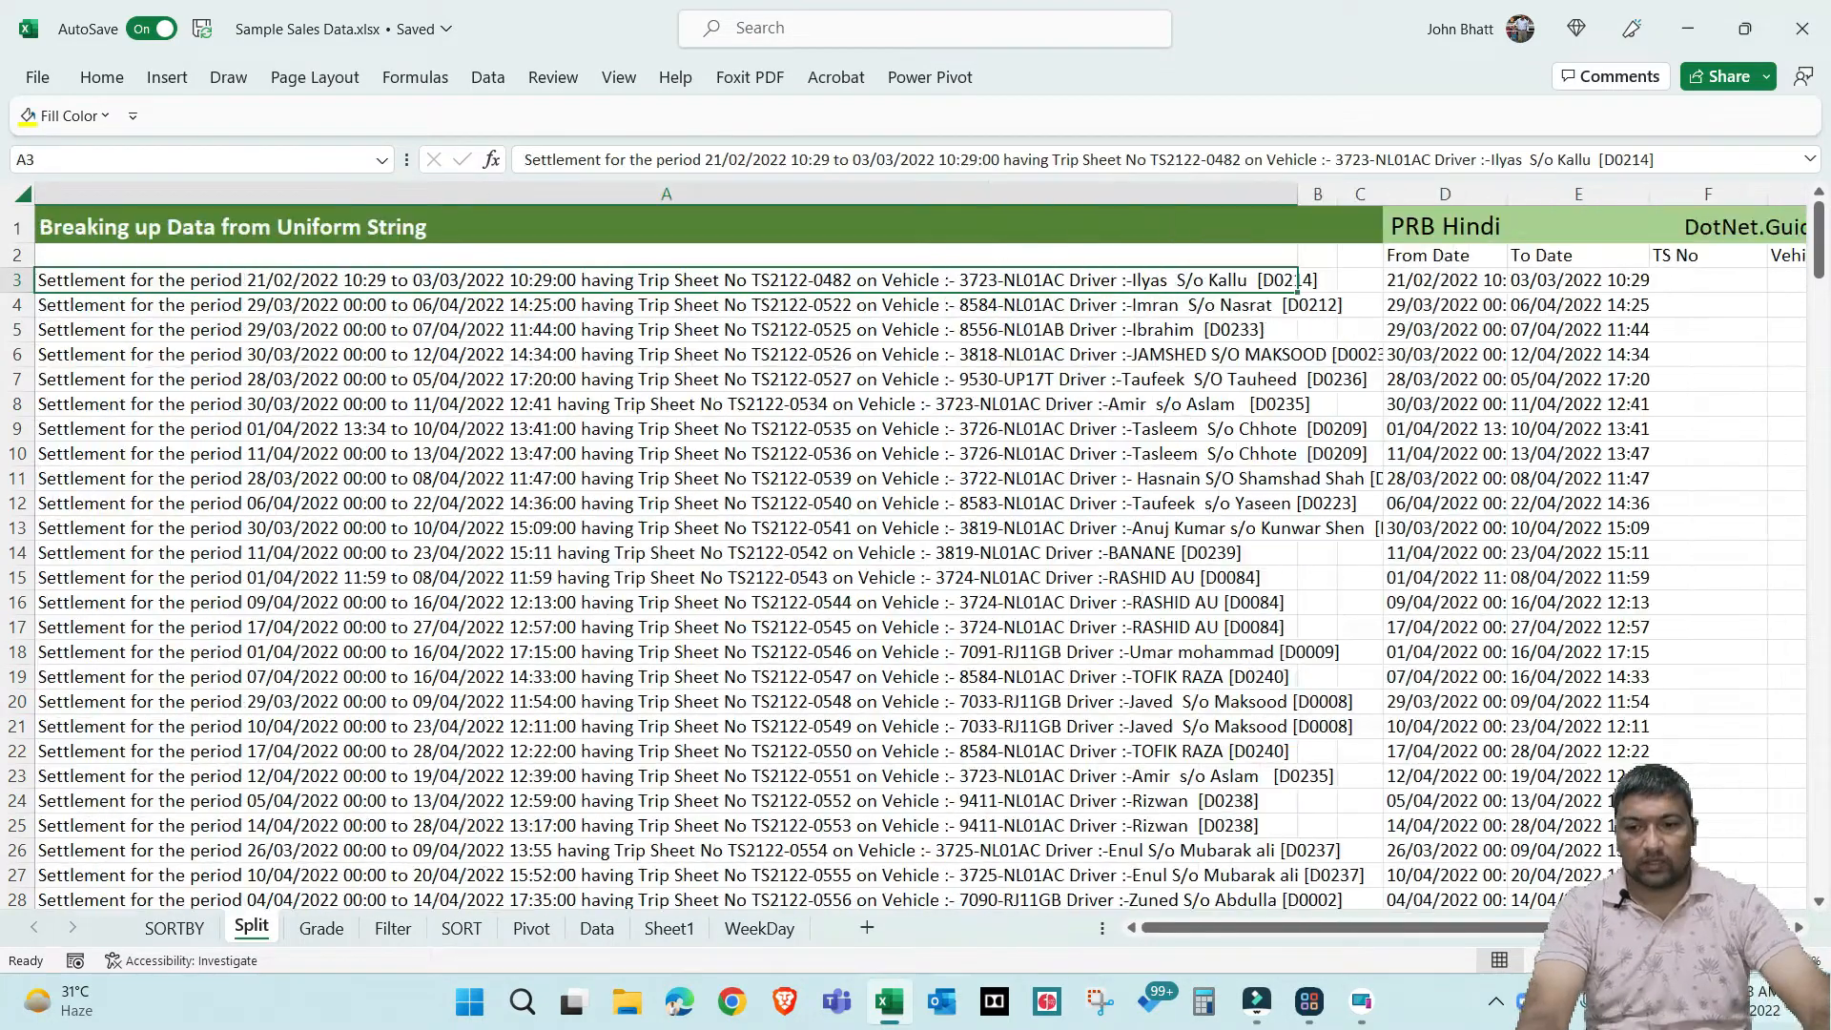
scroll(916, 544, down, 2)
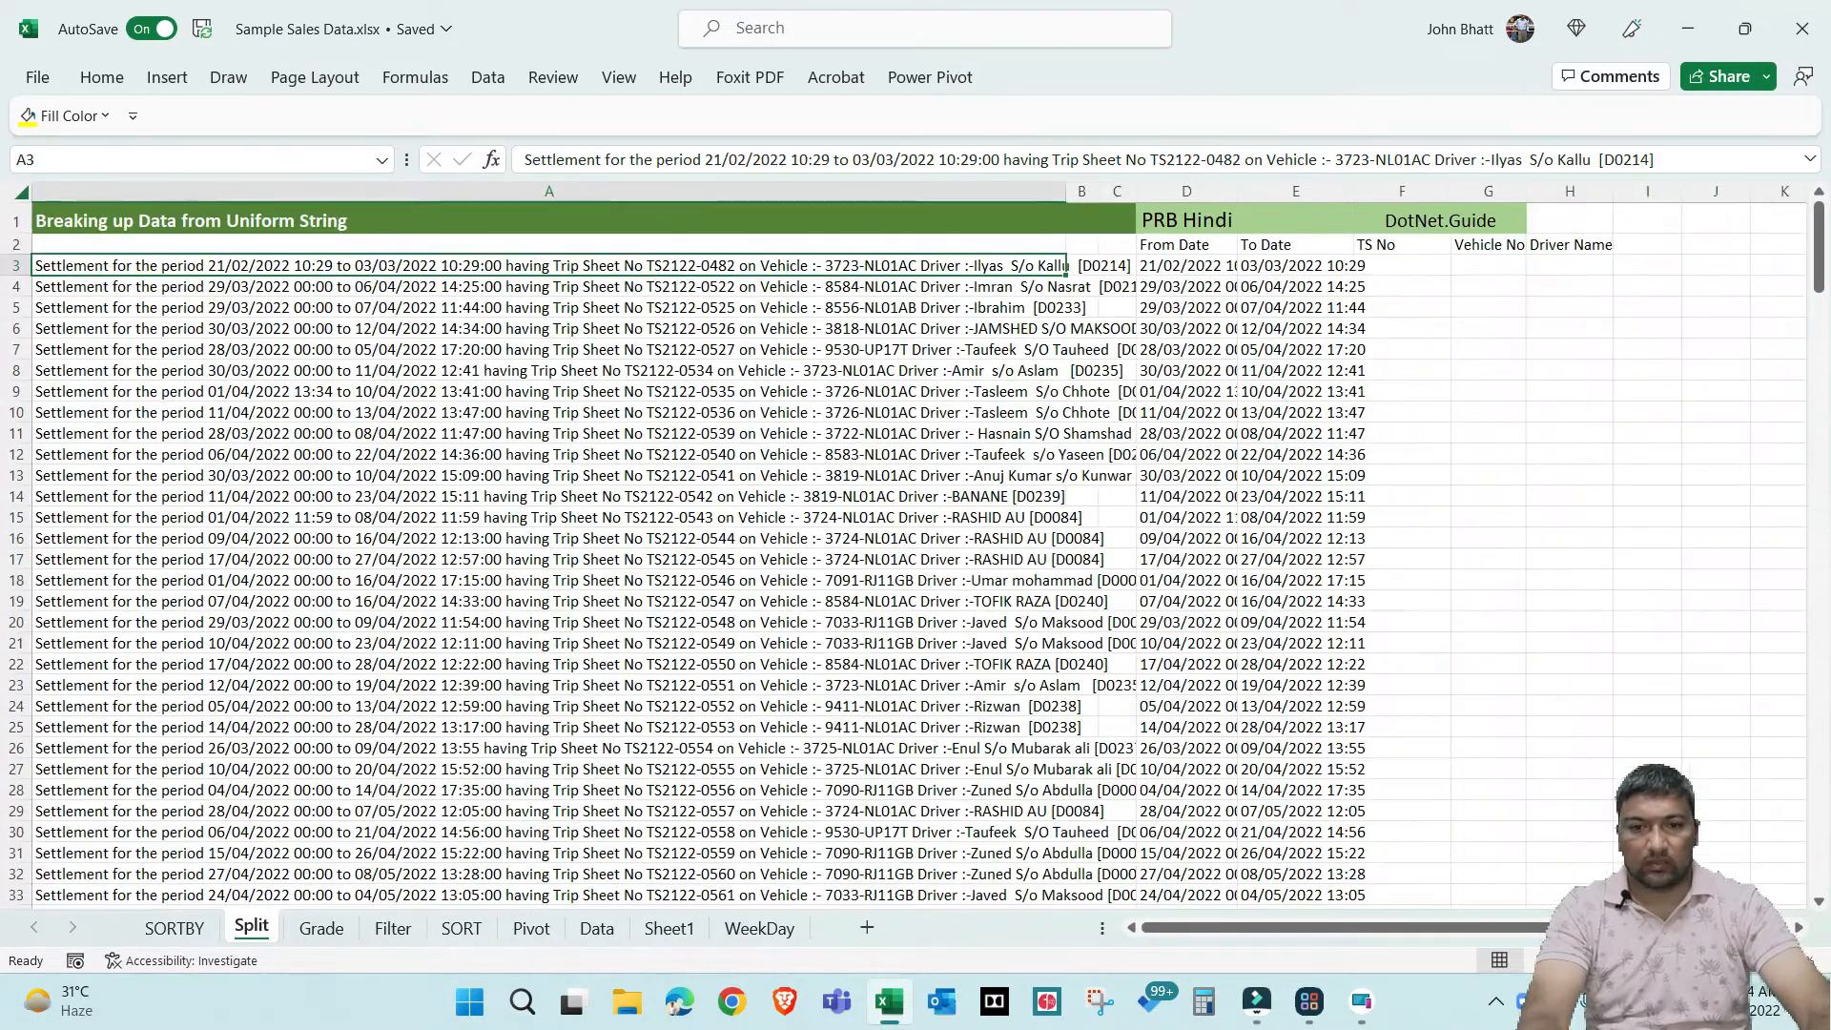
key(Right)
key(Right)
key(Right)
key(Right)
key(Right)
key(Left)
key(Right)
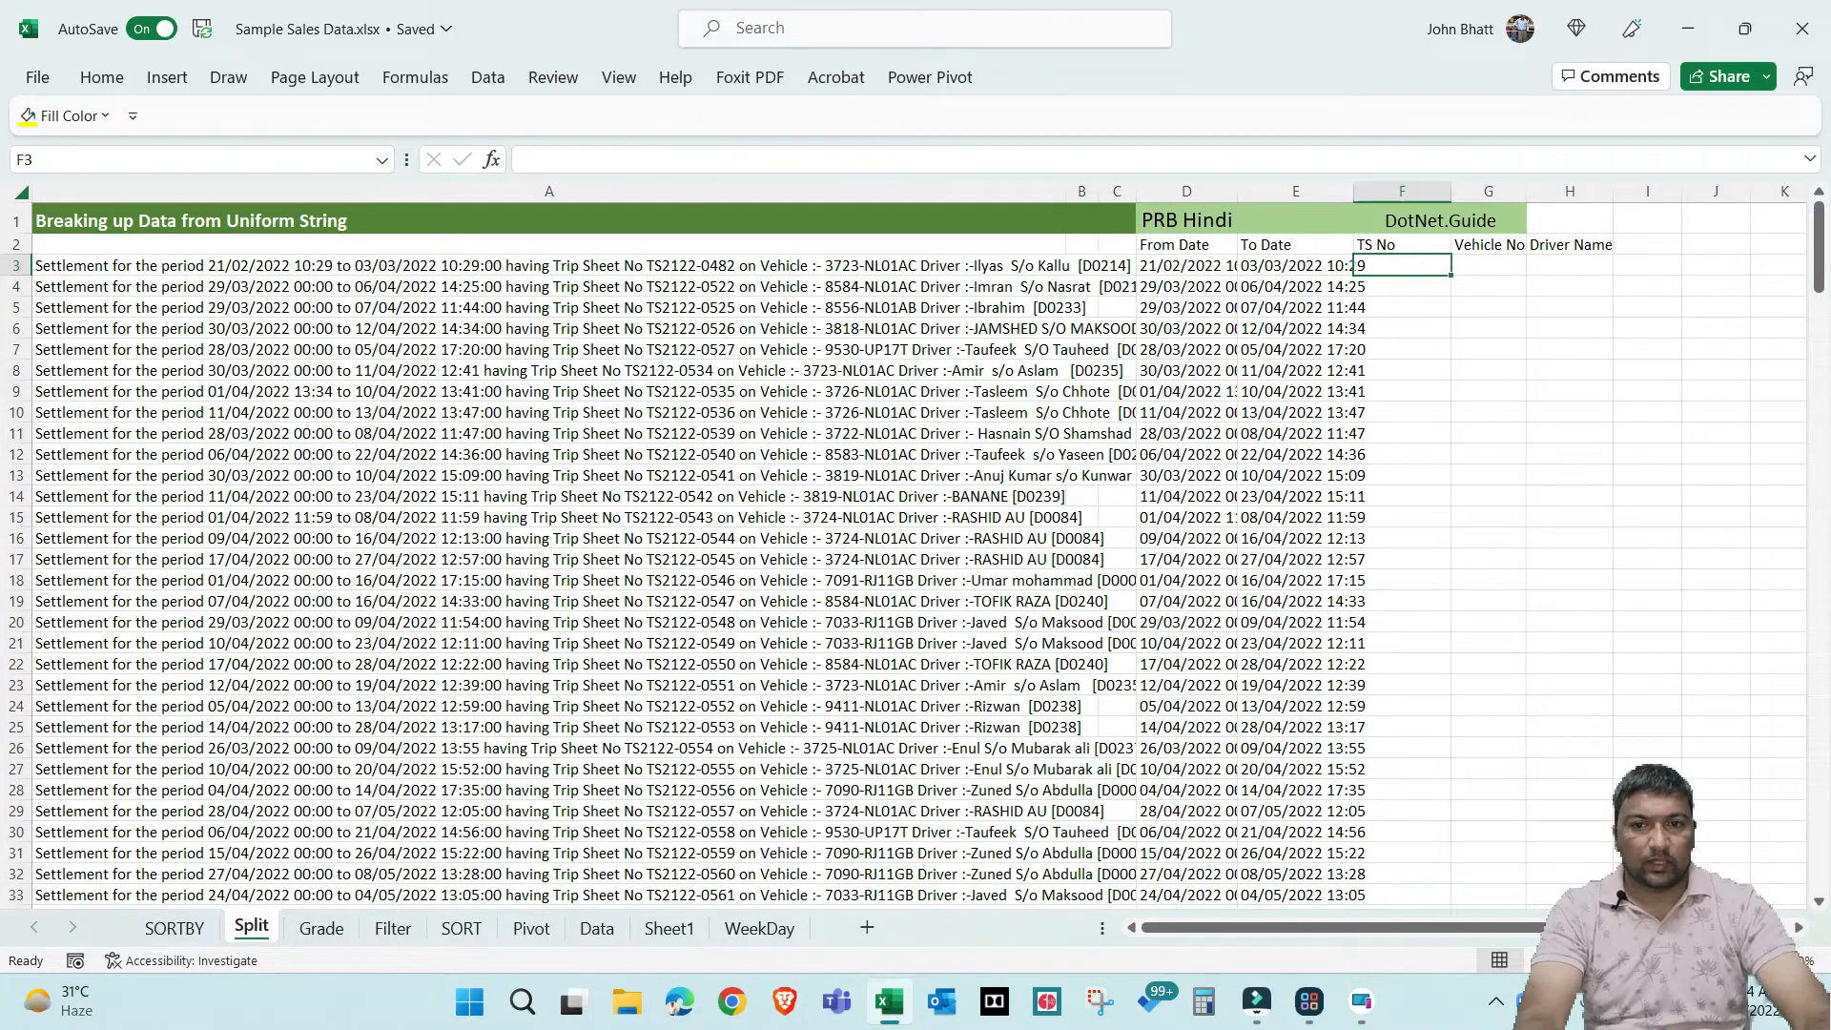
Copy the text of E3's To Date formula into F3 under TS No, keeping its references to A3
key(Left)
key(Left)
key(Left)
key(Left)
key(Left)
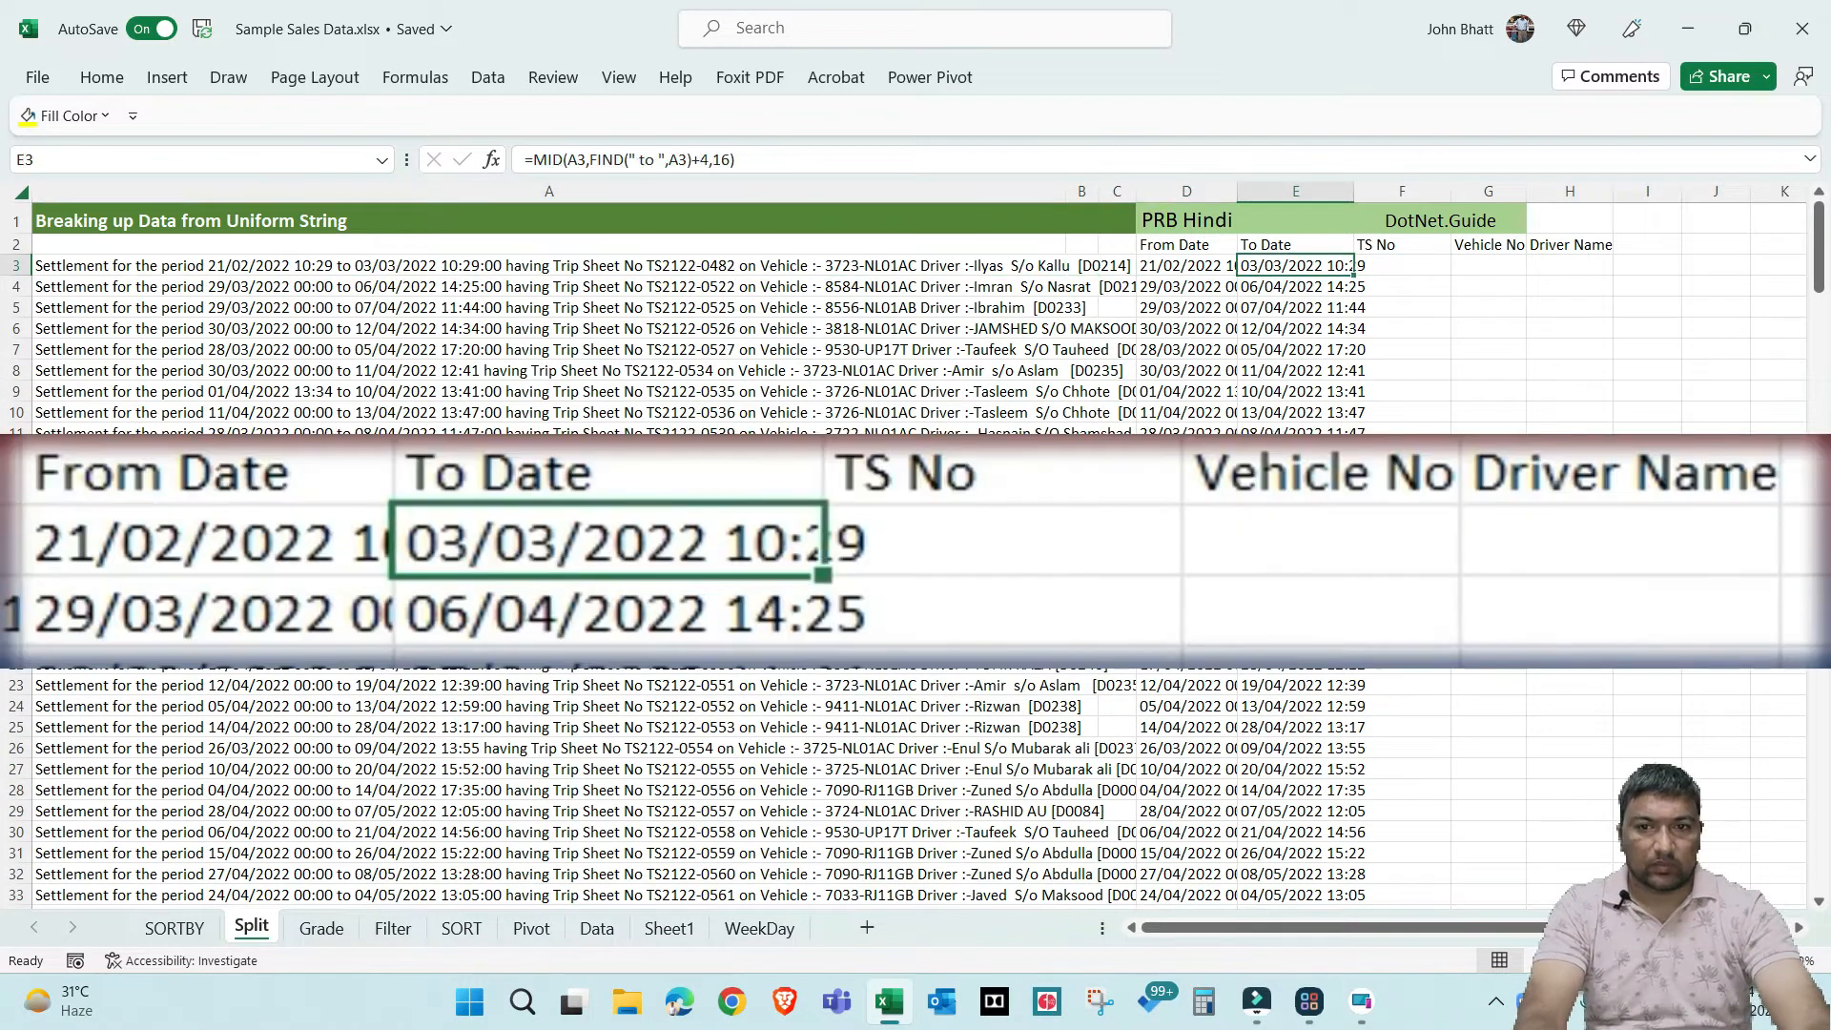
key(F2)
key(shift+Home)
key(ctrl+c)
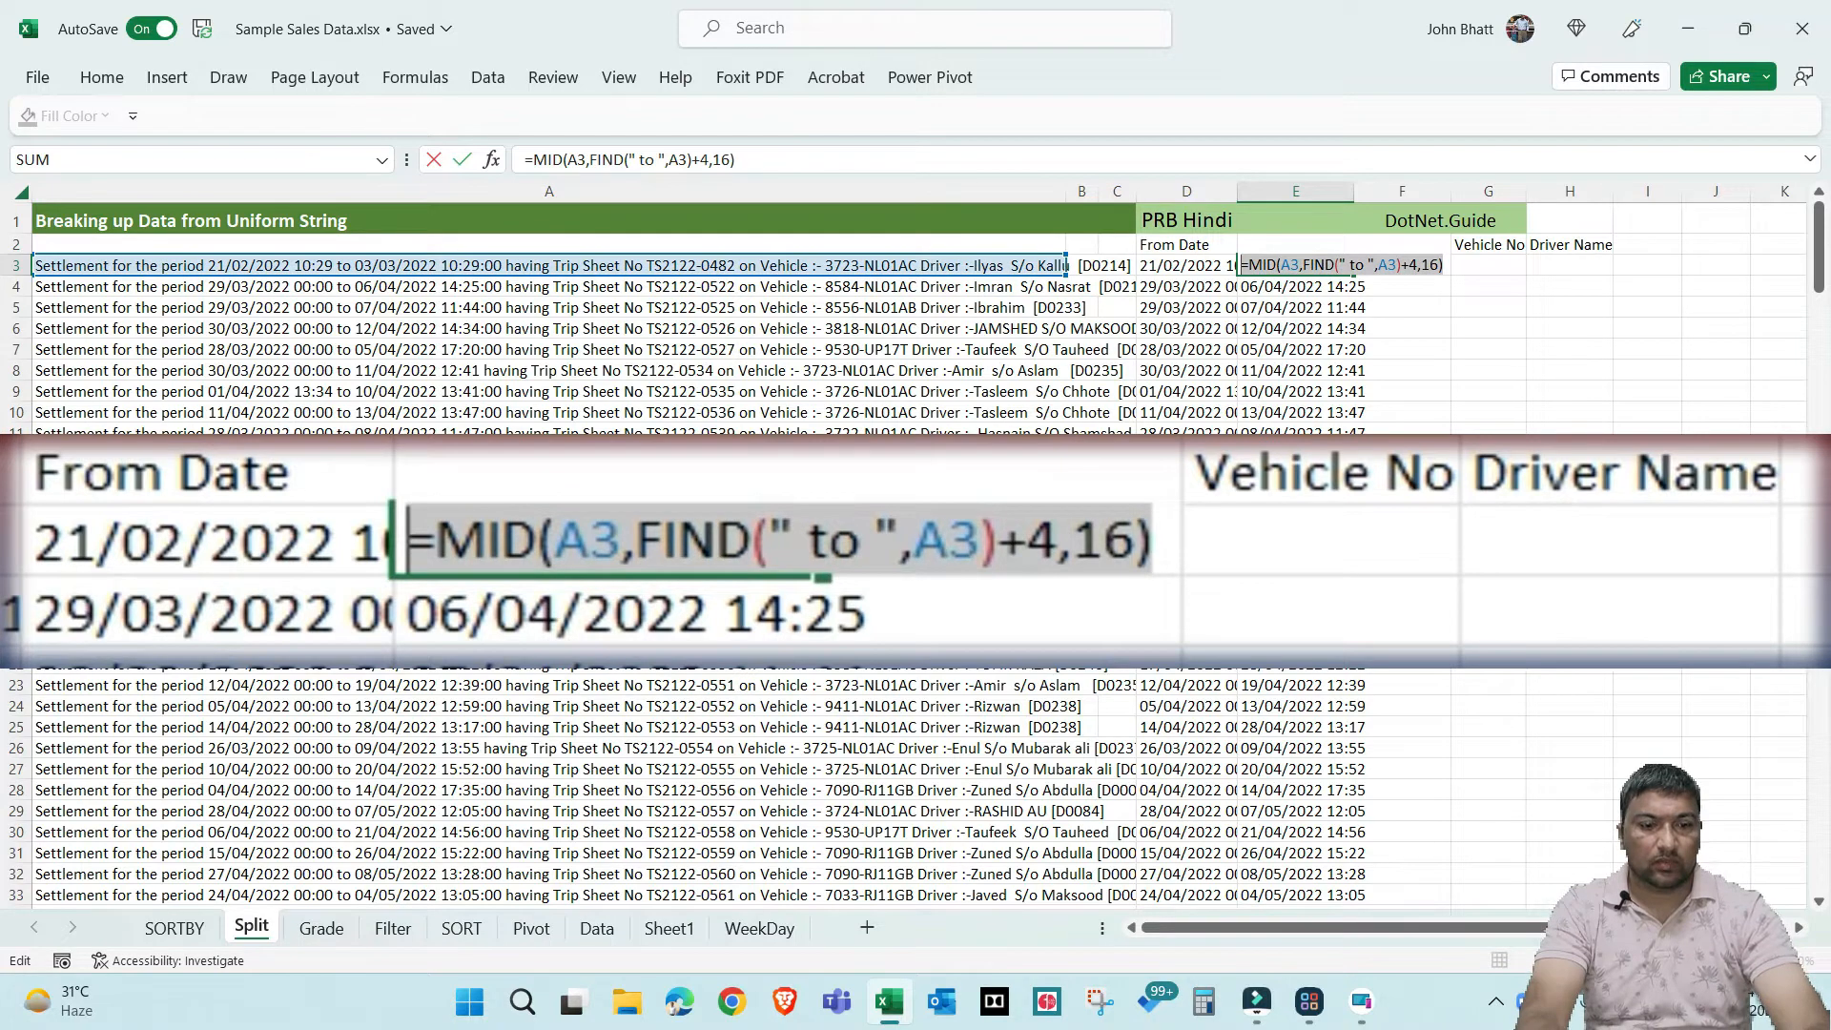
key(Tab)
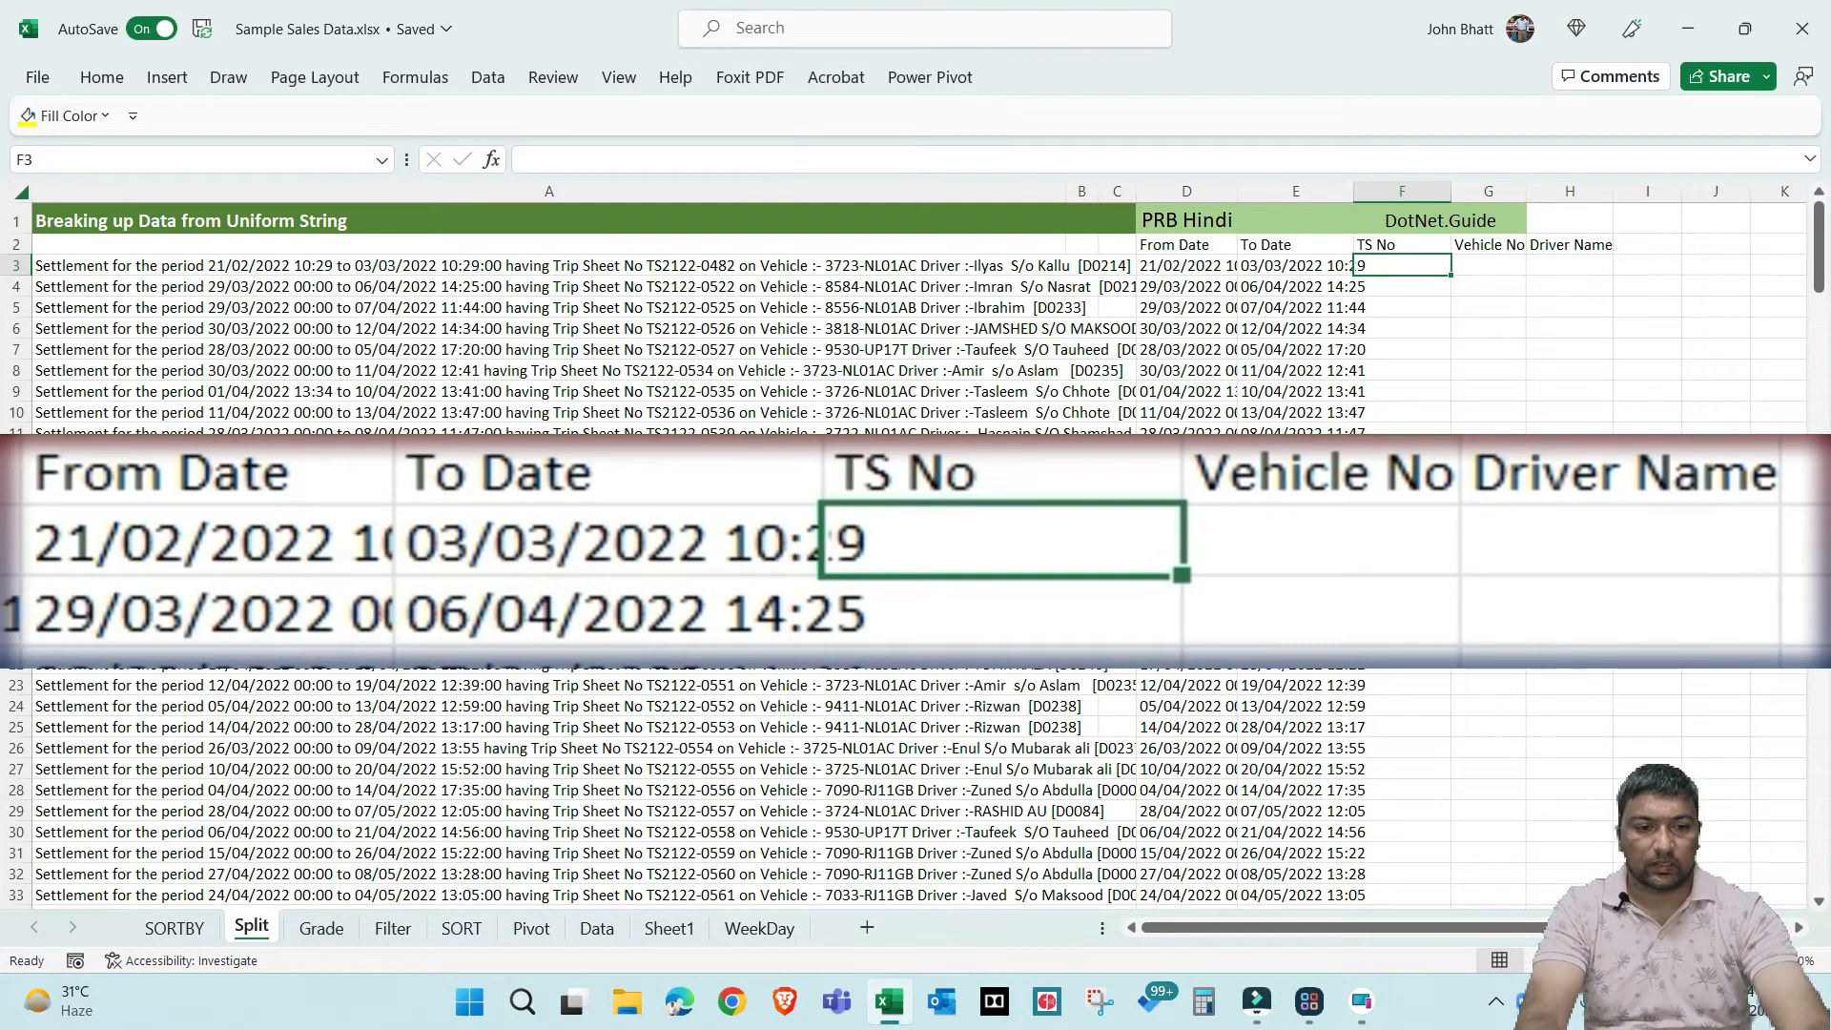
key(F2)
key(ctrl+v)
Replace the FIND search text " to " in F3's formula with "Sheet No "
key(Left)
key(Left)
key(Left)
key(Left)
key(Left)
key(Left)
key(Left)
key(Left)
key(Left)
key(Left)
key(Left)
key(Left)
key(Left)
key(Left)
key(Left)
key(Left)
key(Right)
key(shift+Right)
key(shift+Right)
key(shift+Right)
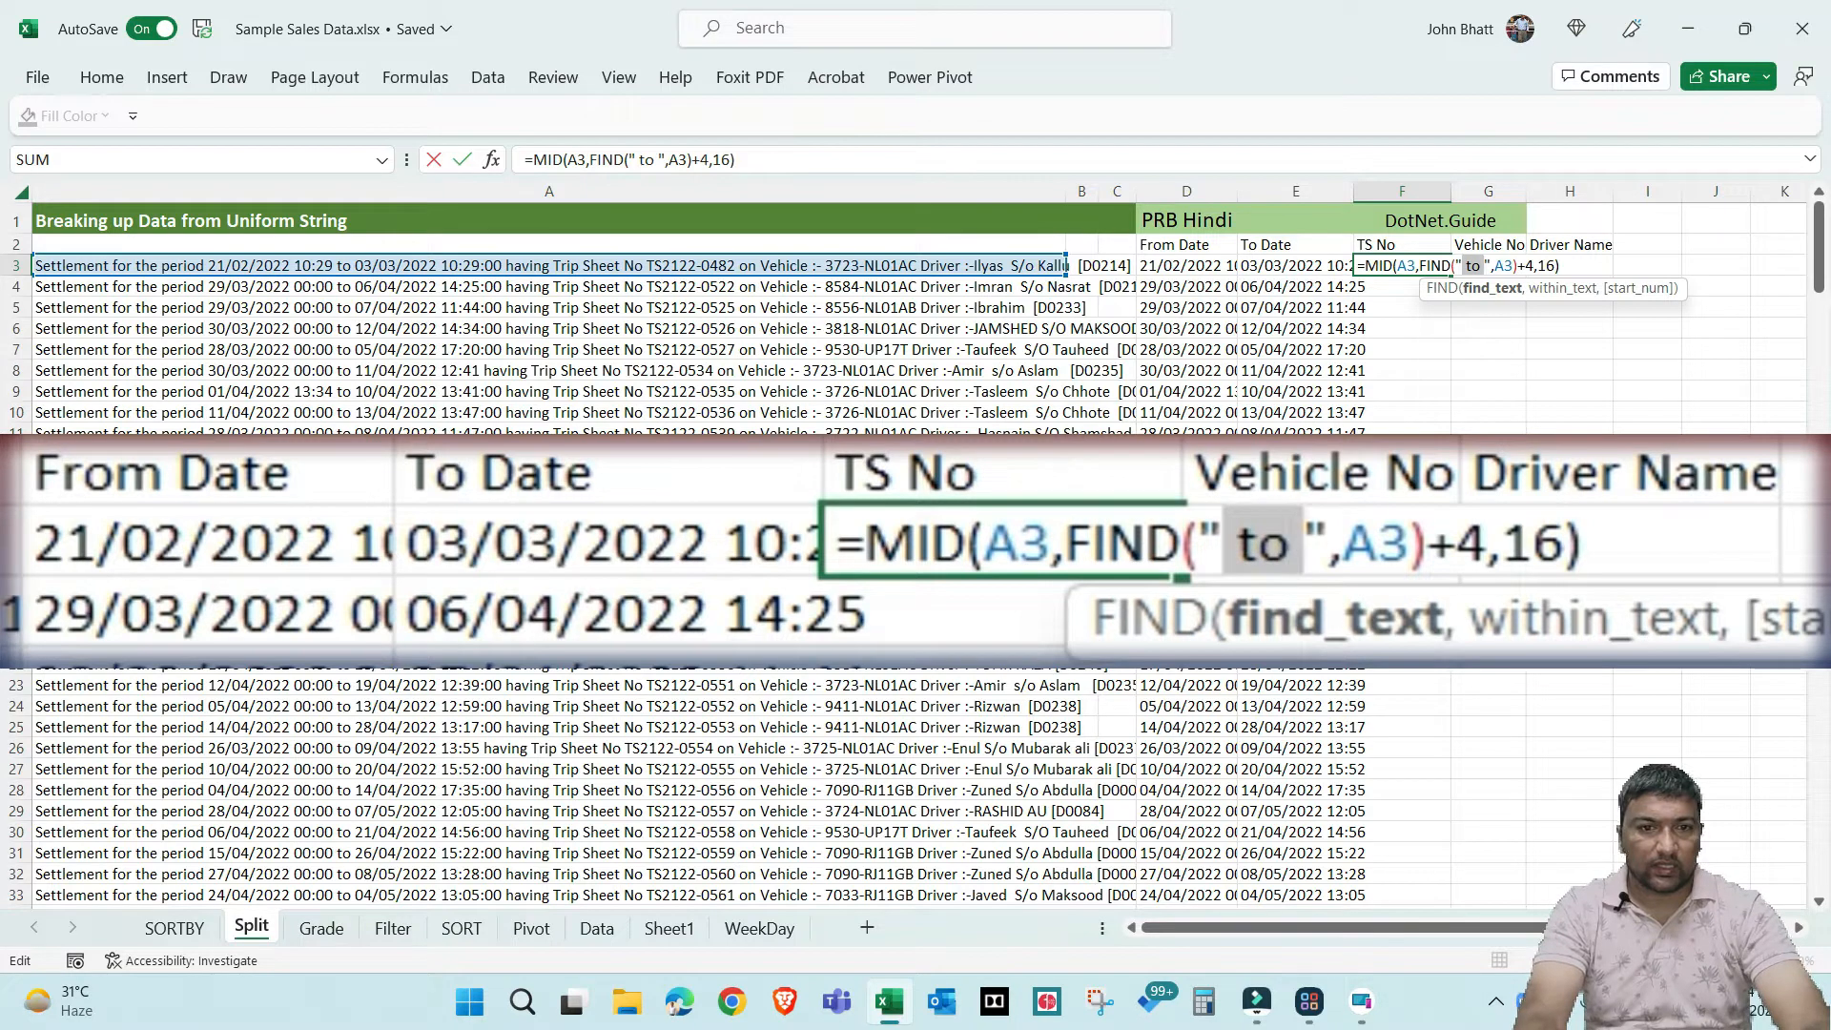
key(Left)
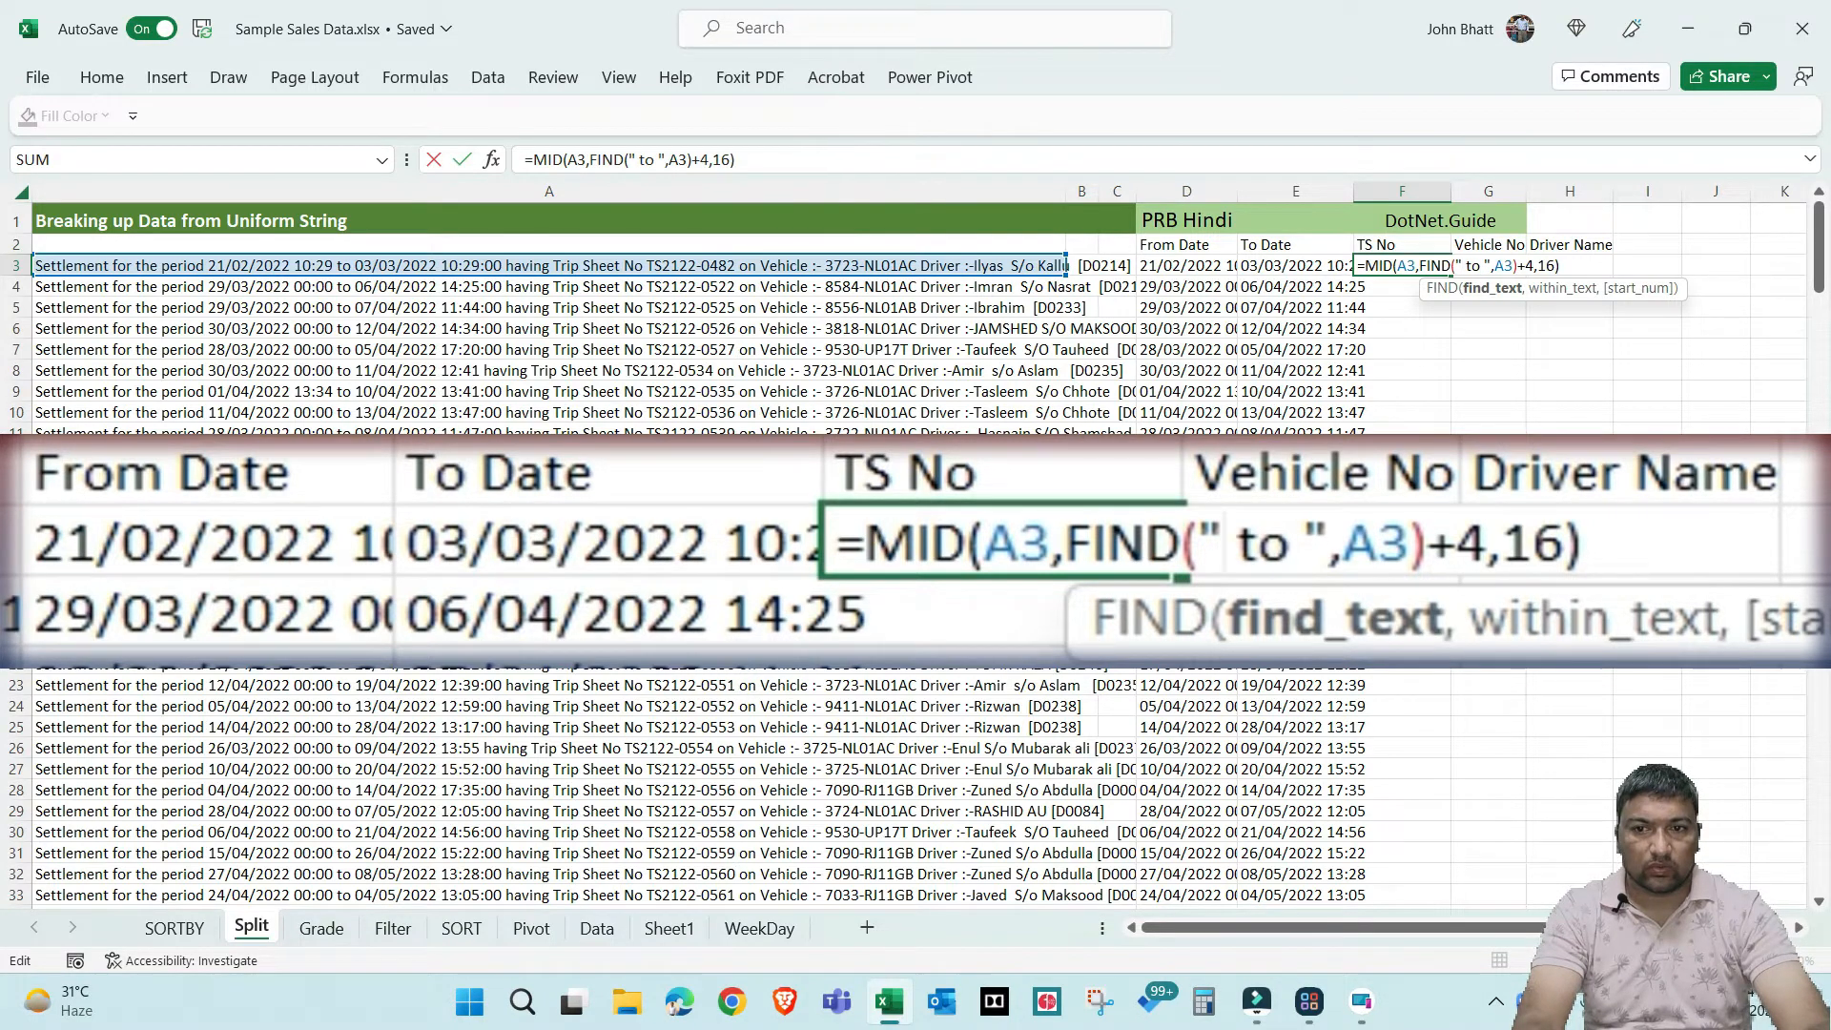
key(shift+Right)
key(shift+Right)
key(shift+Right)
key(shift+Right)
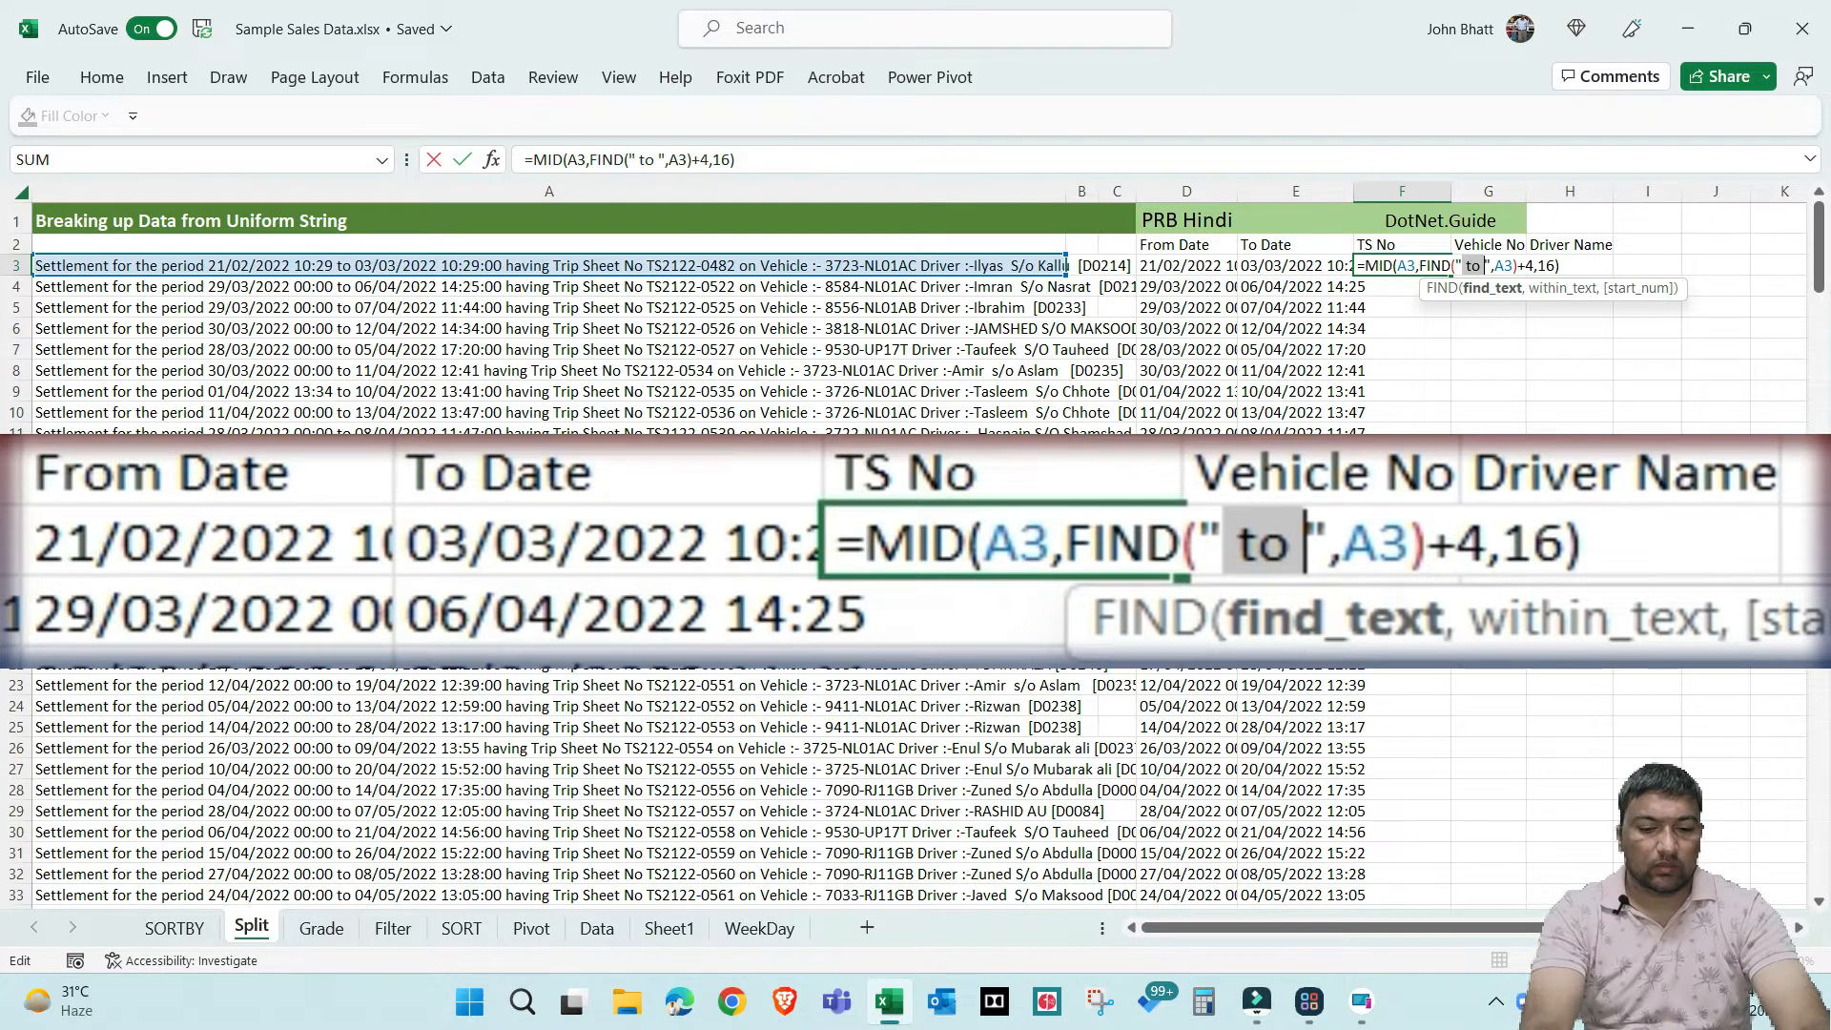
text(Sheet No)
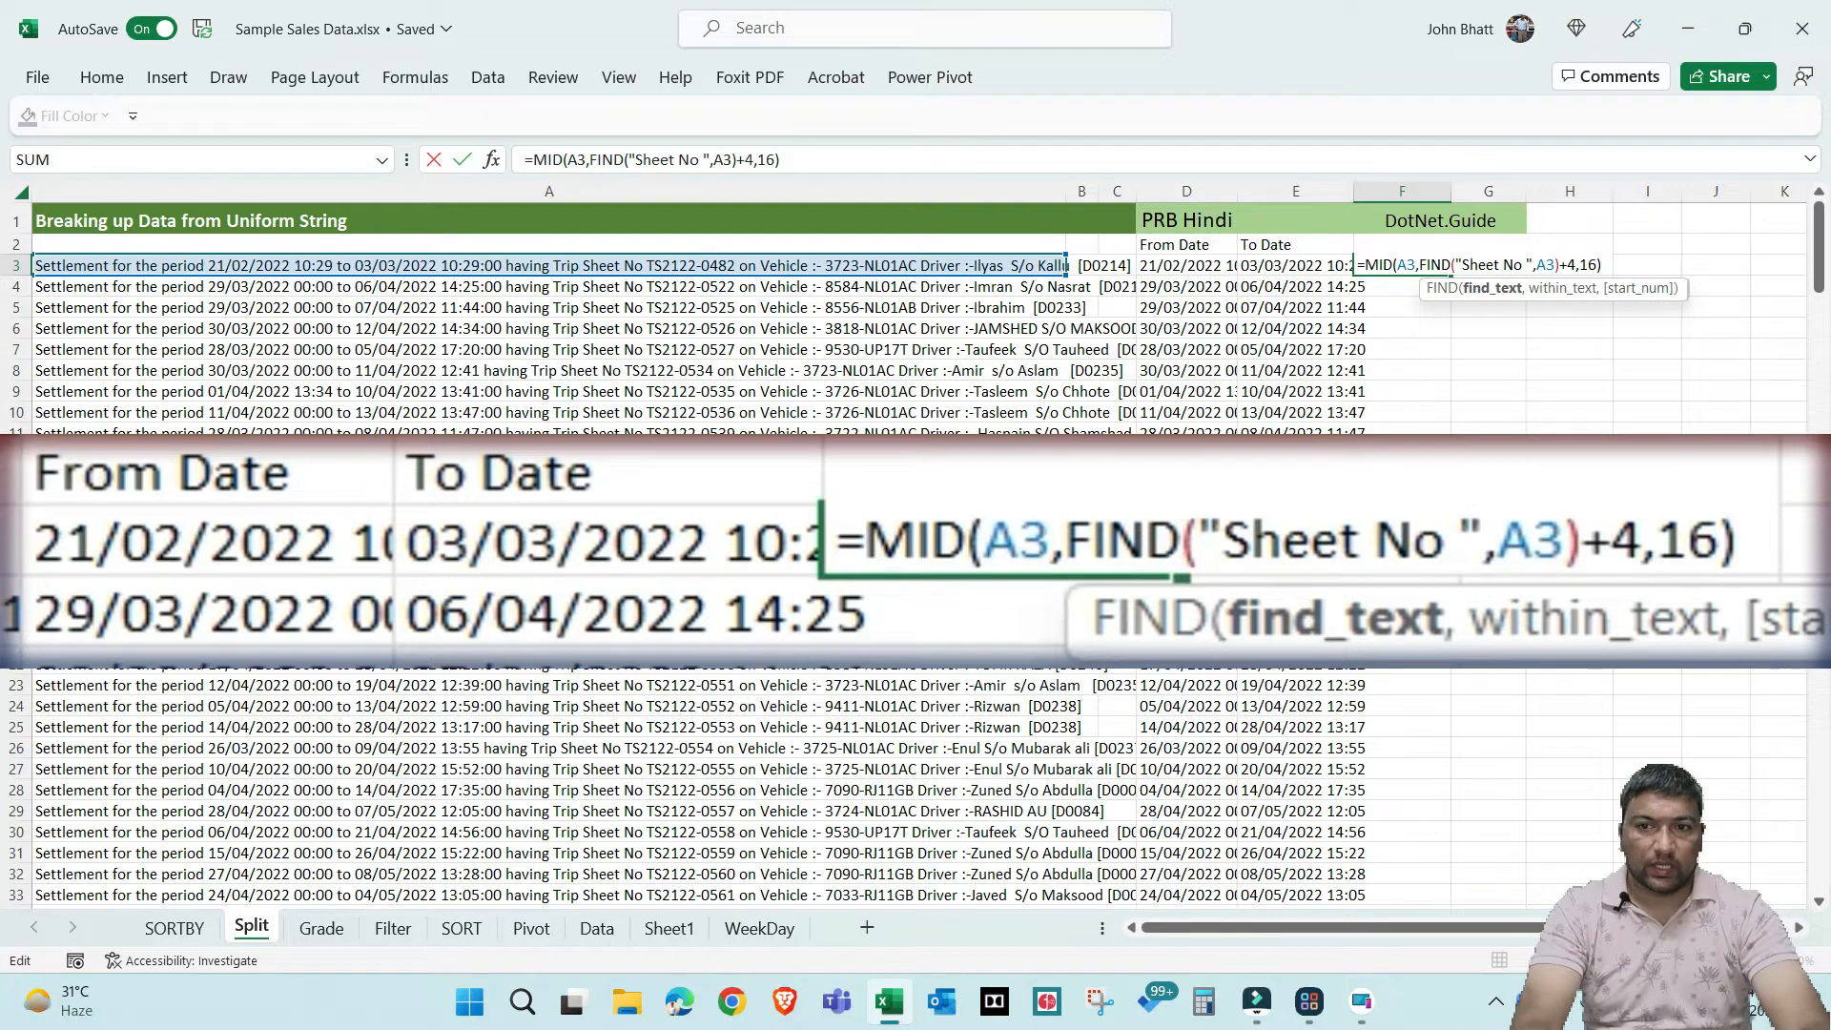
Set the offset added to the FIND result in F3's formula to 9
key(Right)
key(Right)
key(Right)
key(Right)
key(Right)
key(Right)
key(shift+Right)
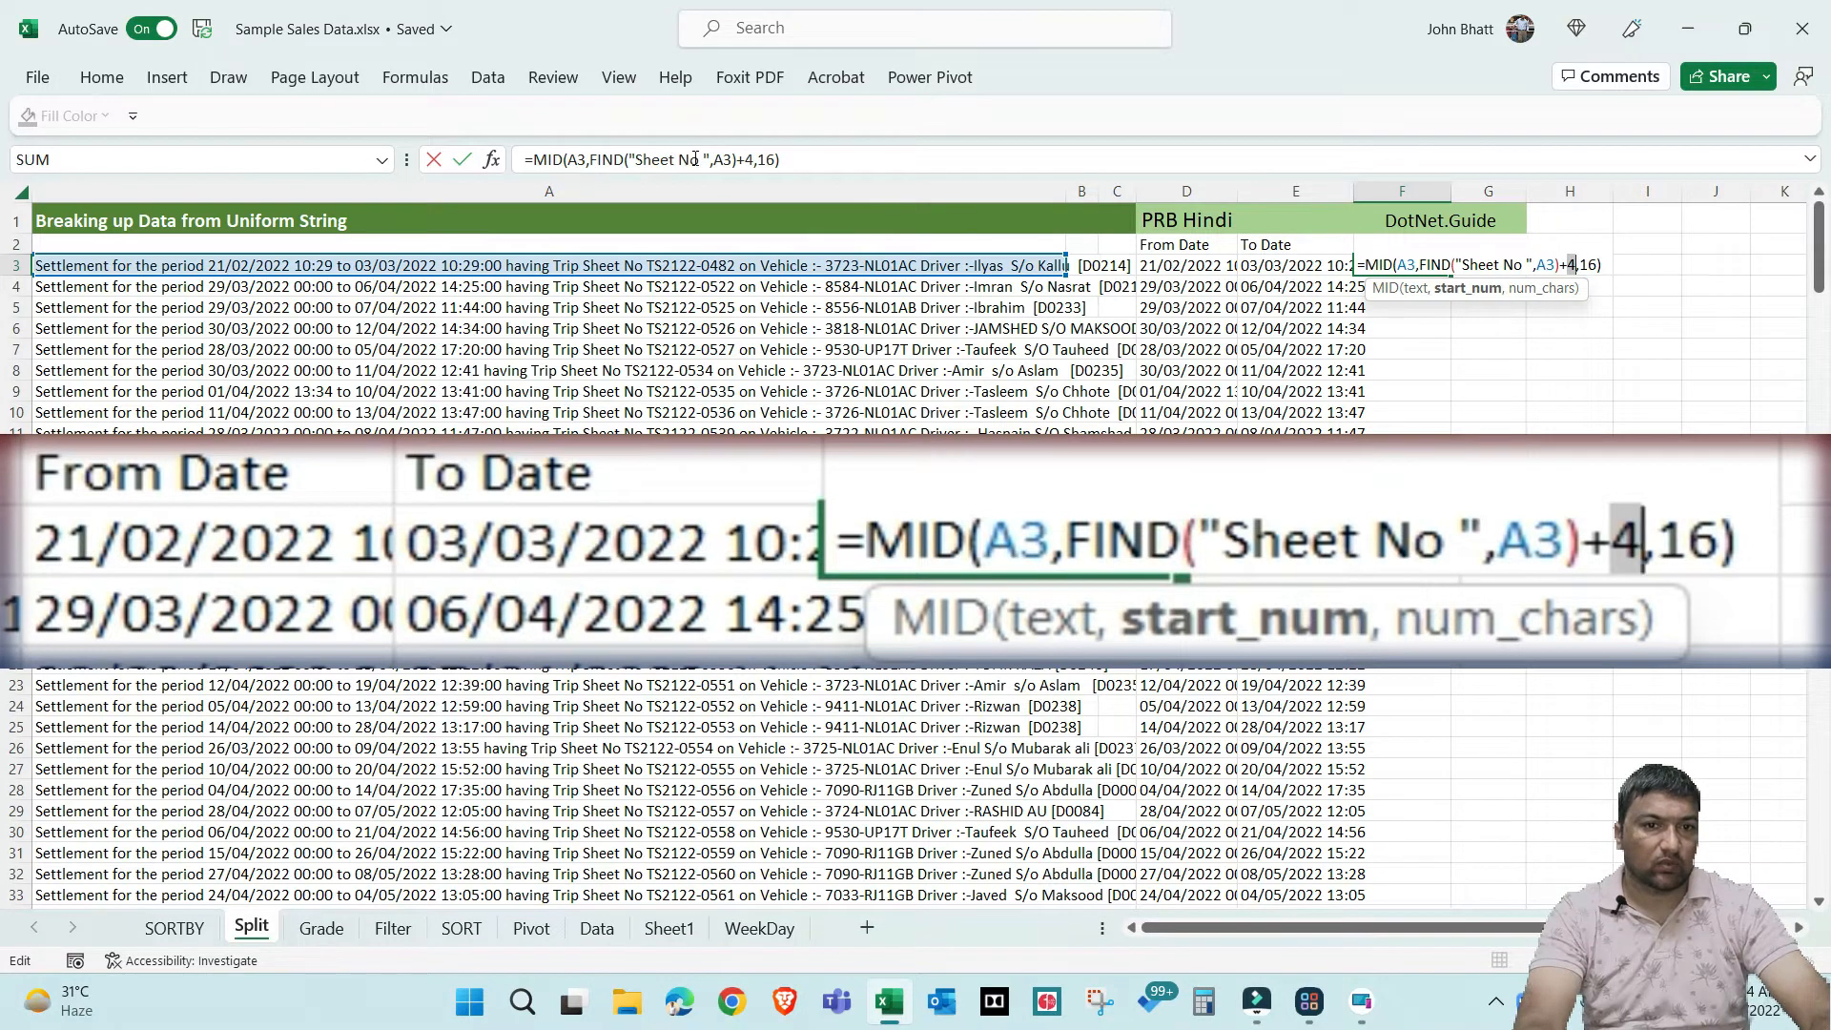
text(9)
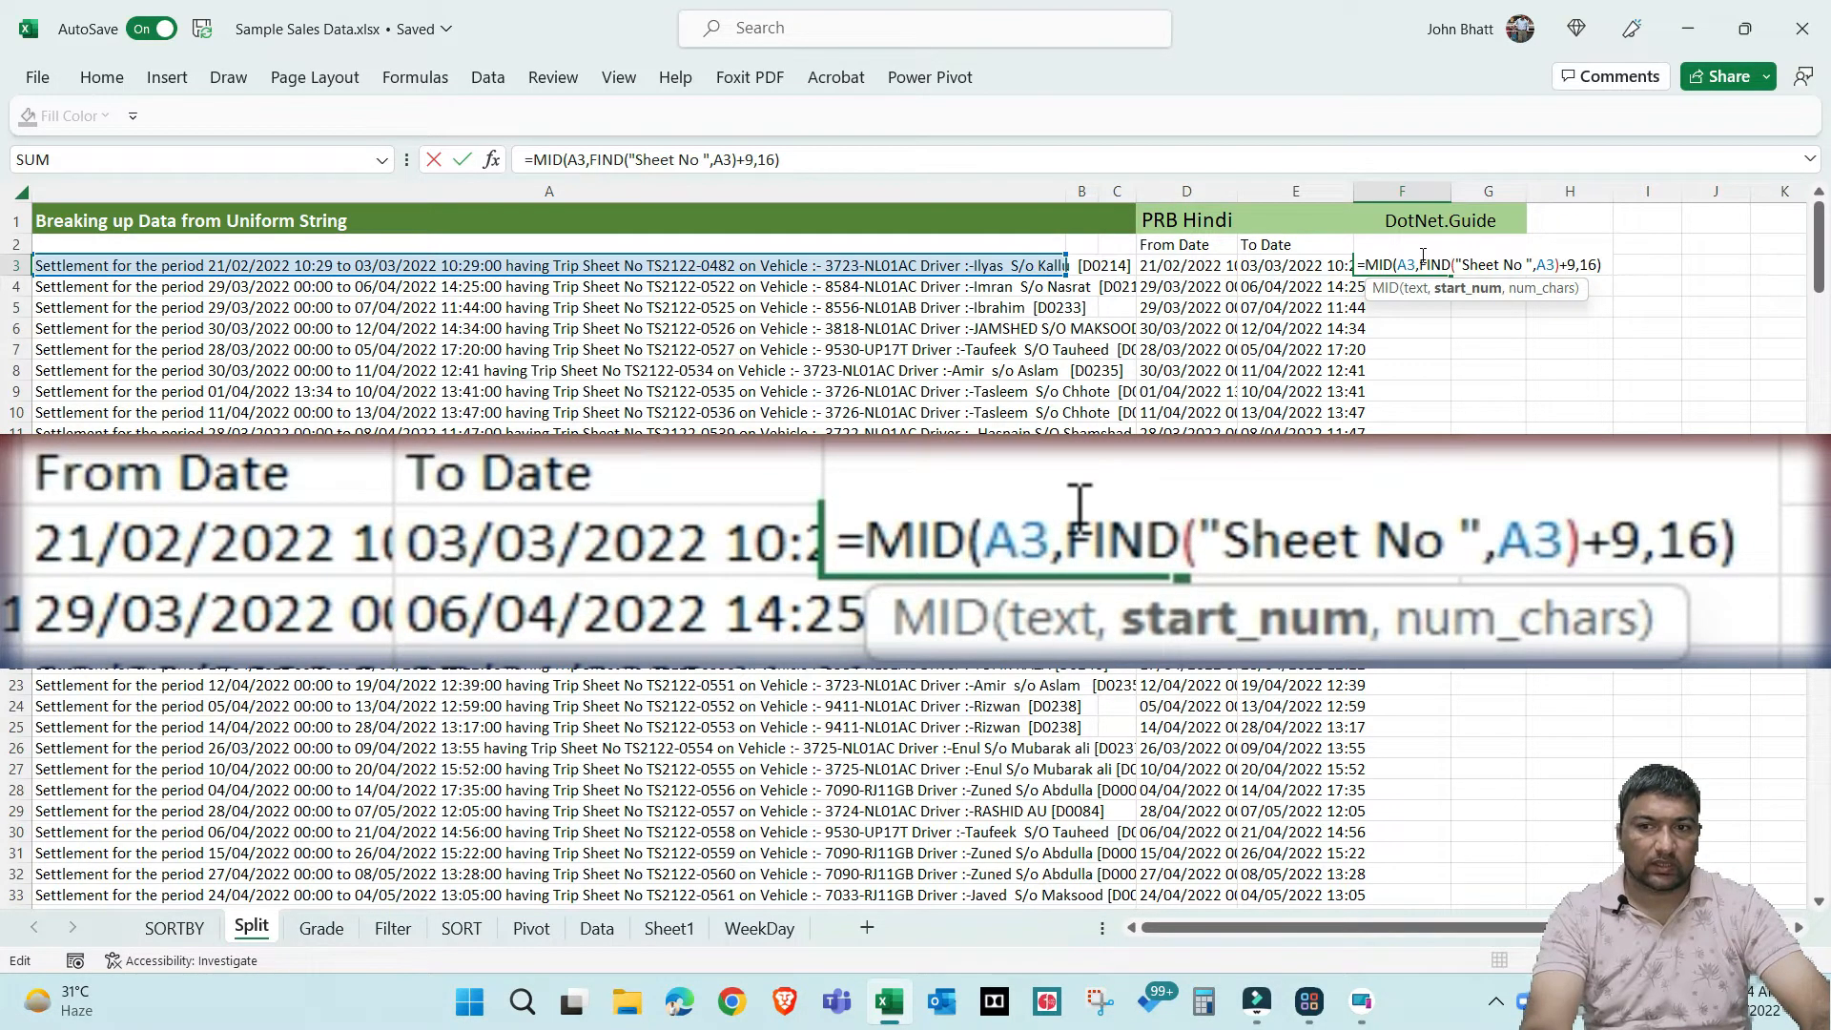
Complete F3's formula as =MID(A3,FIND("Sheet No ",A3)+9,11) and fill it down the entire TS No column
key(Right)
key(Right)
key(Right)
key(Right)
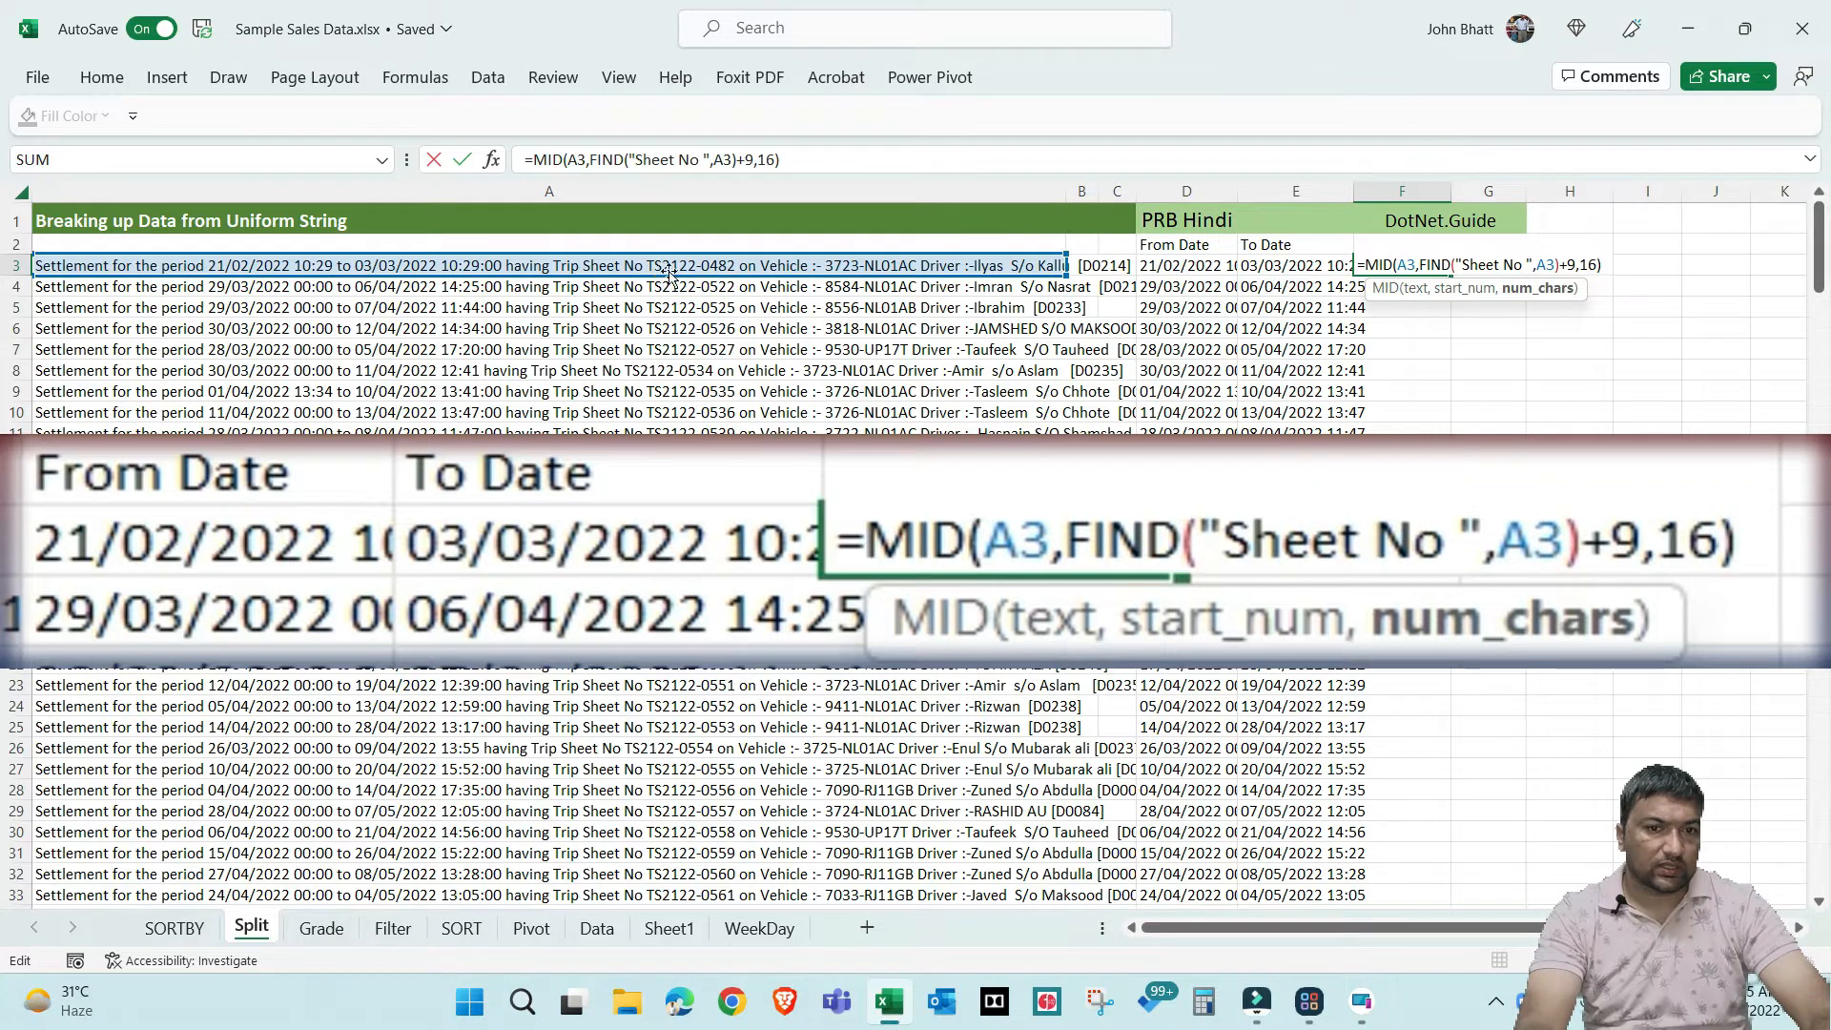
text(1)
key(BackSpace)
key(BackSpace)
text(1)
key(ctrl+Return)
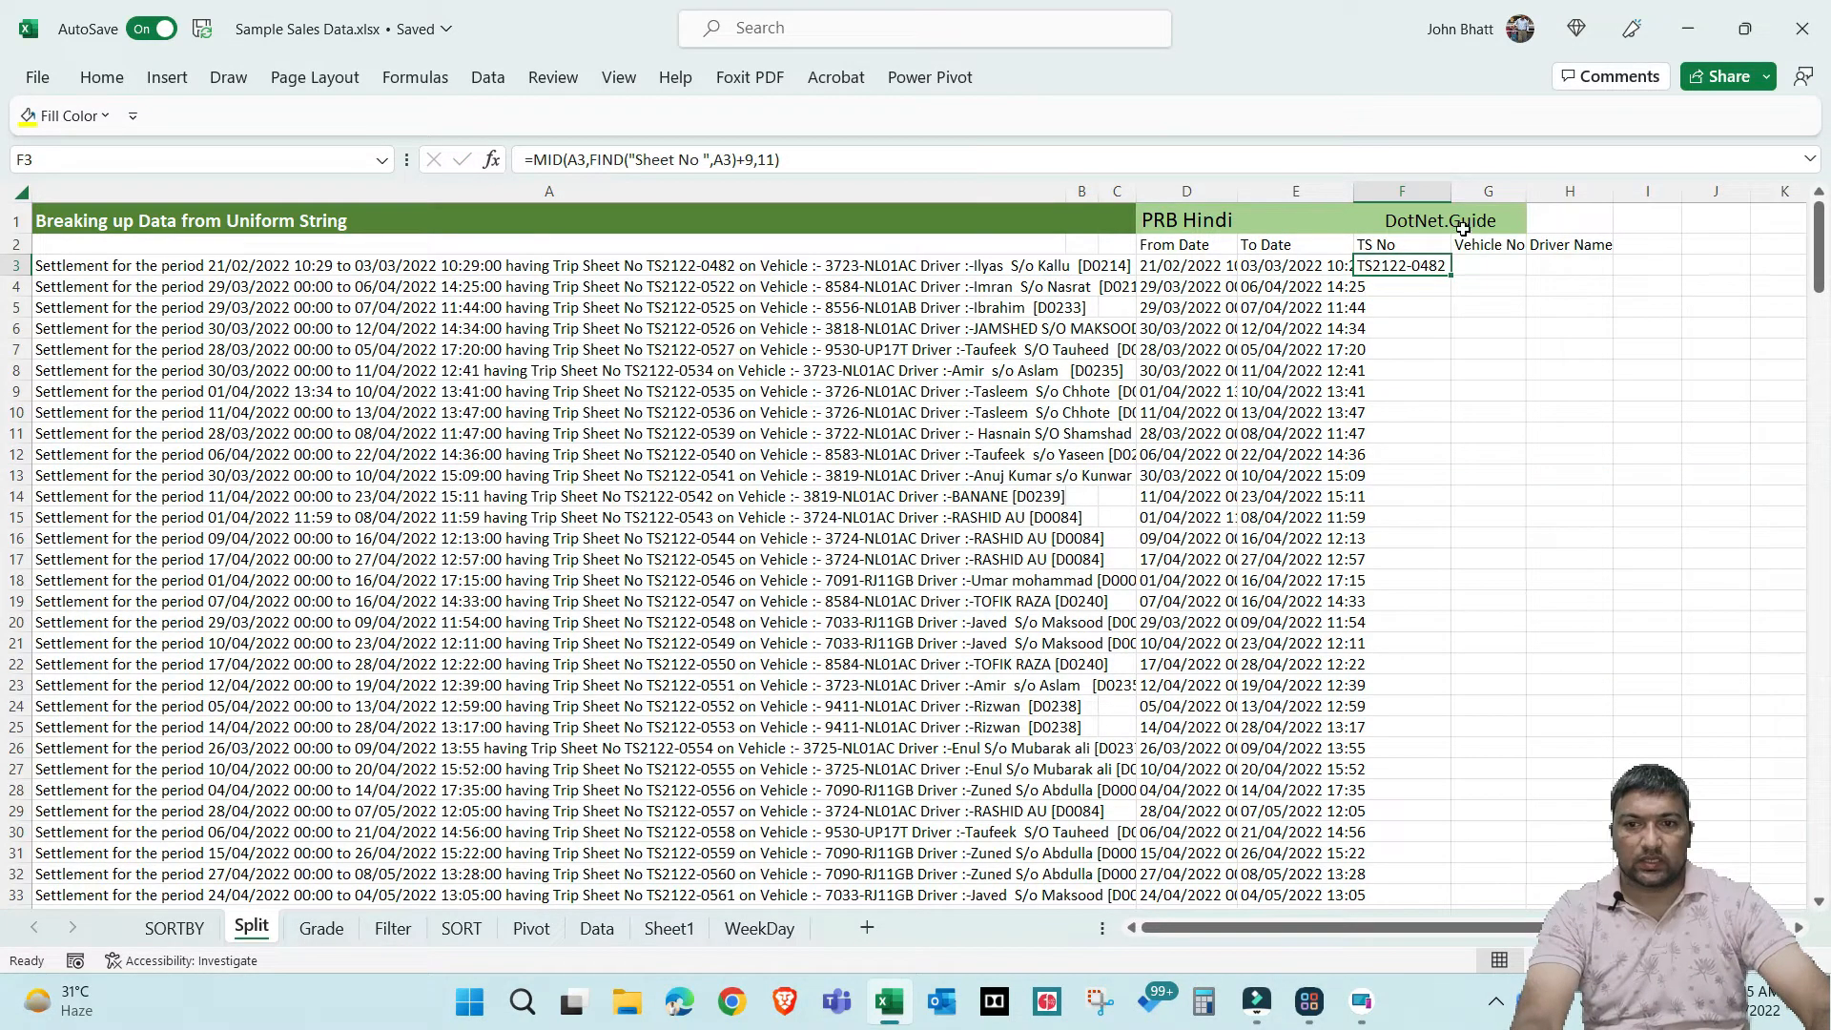
double_click(1445, 278)
Check the filled TS No results at the end of the list, comparing row 249 with its source string, and return to F3
key(ctrl+Down)
key(ctrl+Up)
key(Down)
key(ctrl+Down)
key(Up)
key(Up)
key(shift+space)
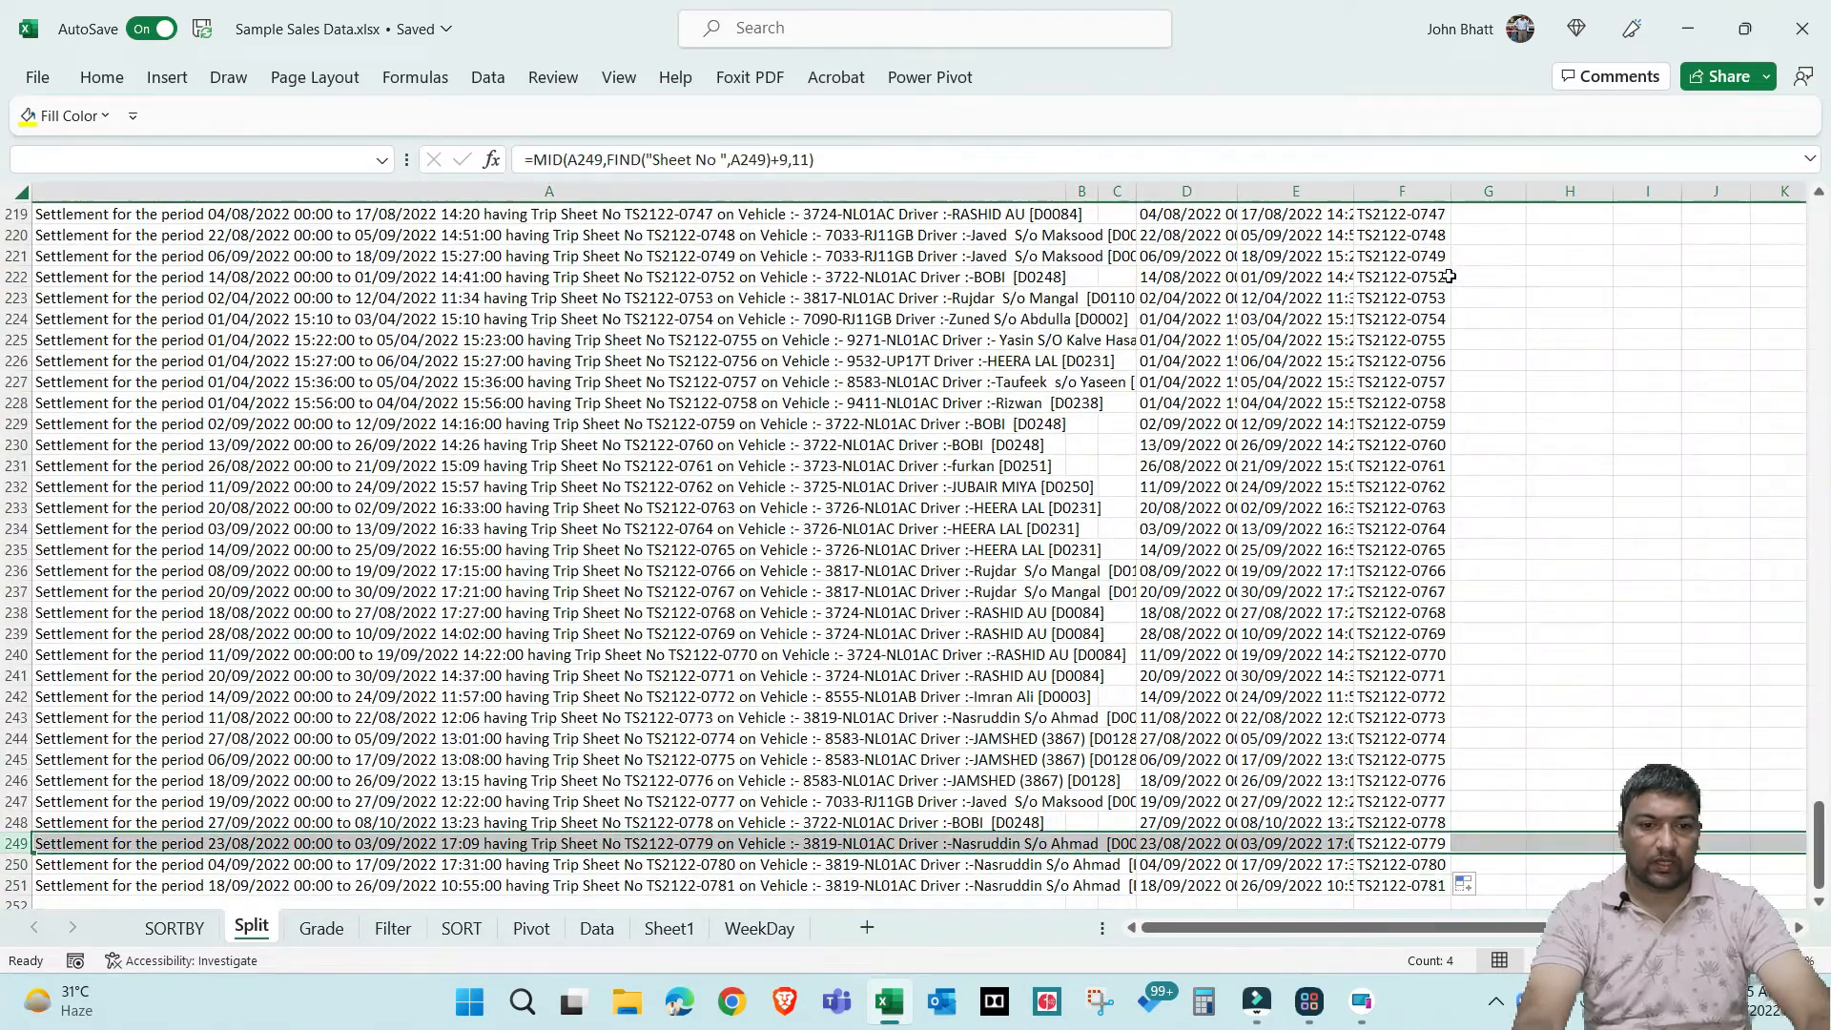
key(ctrl+Up)
click(1386, 262)
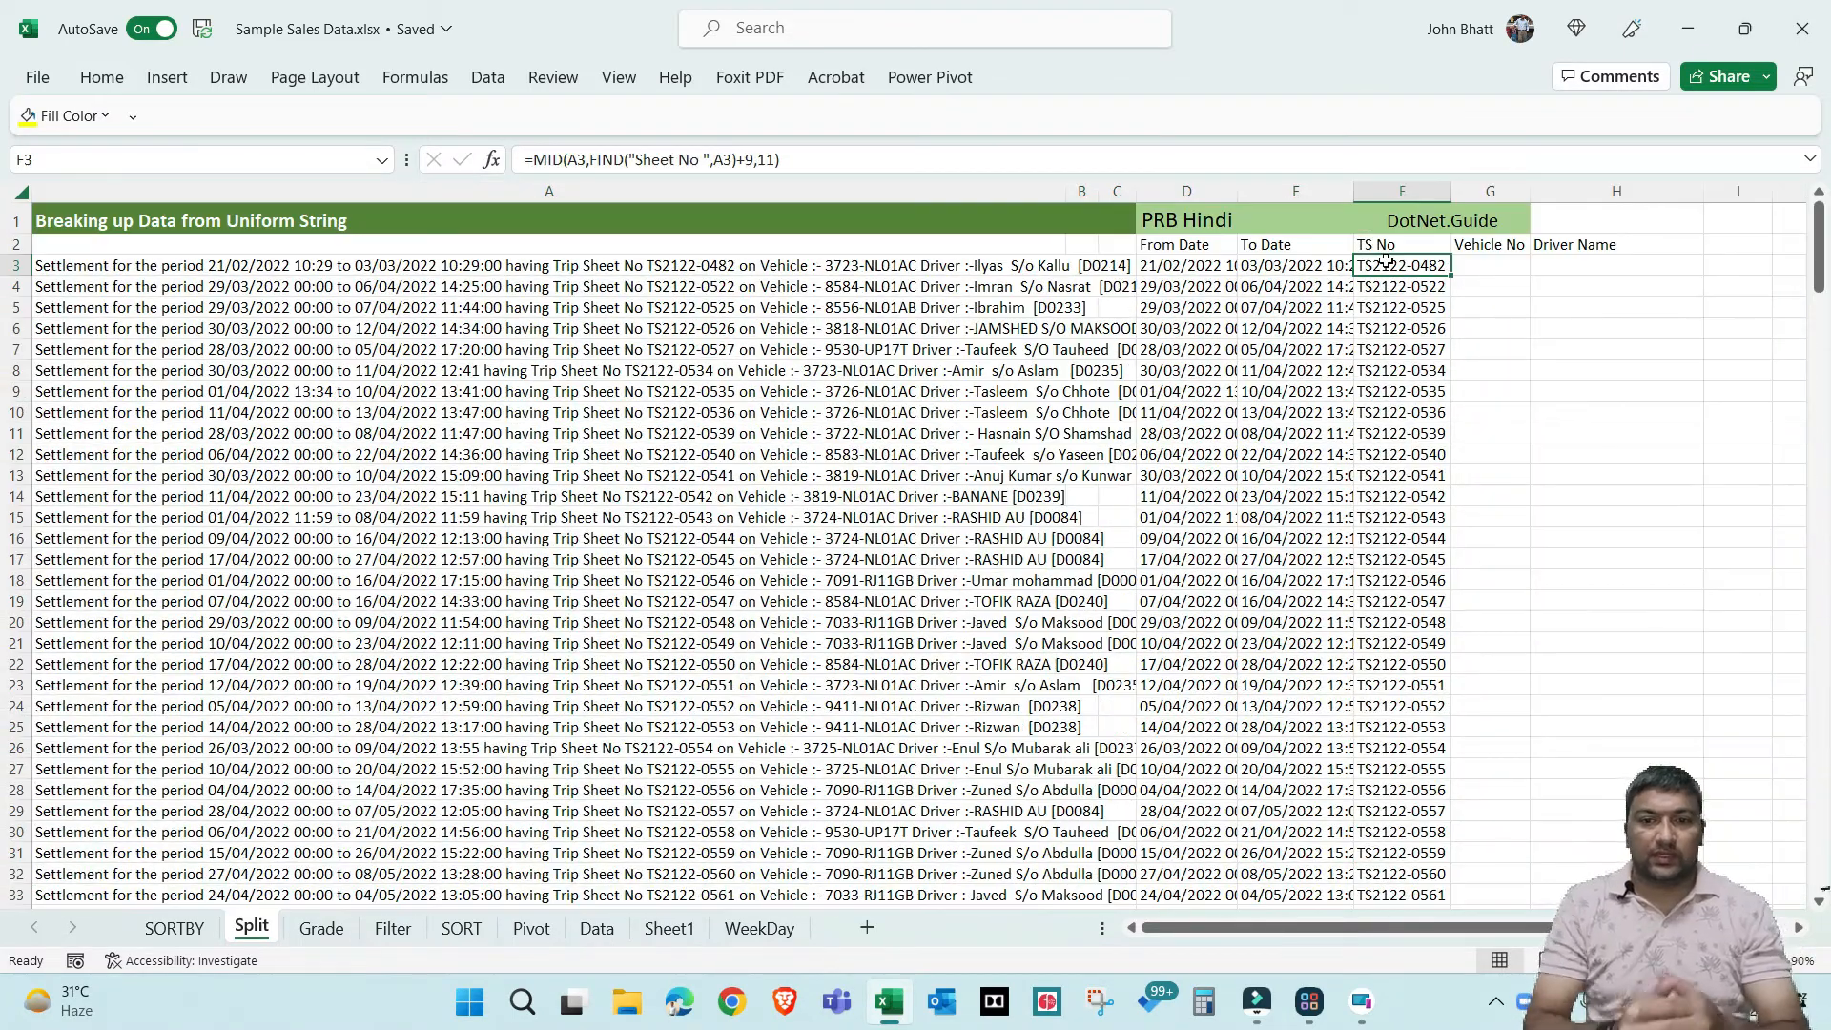